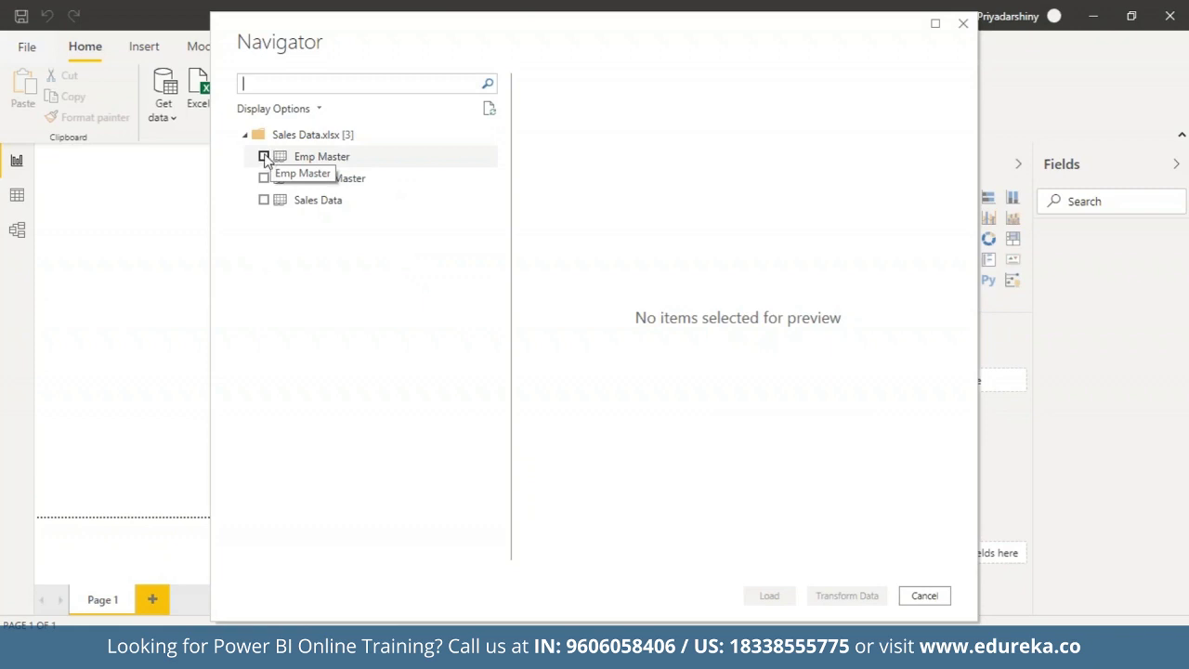
- Select the Emp Master, Product Master and Sales Data tables from Sales Data.xlsx and open them for transformation
left_click(264, 157)
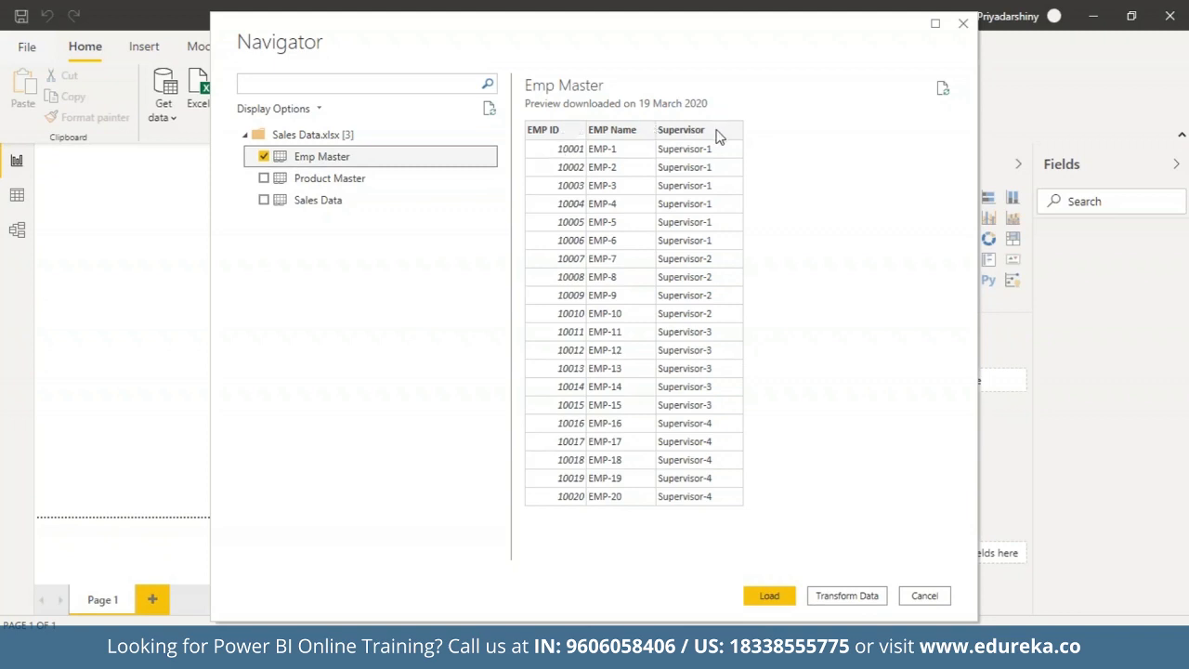
left_click(264, 178)
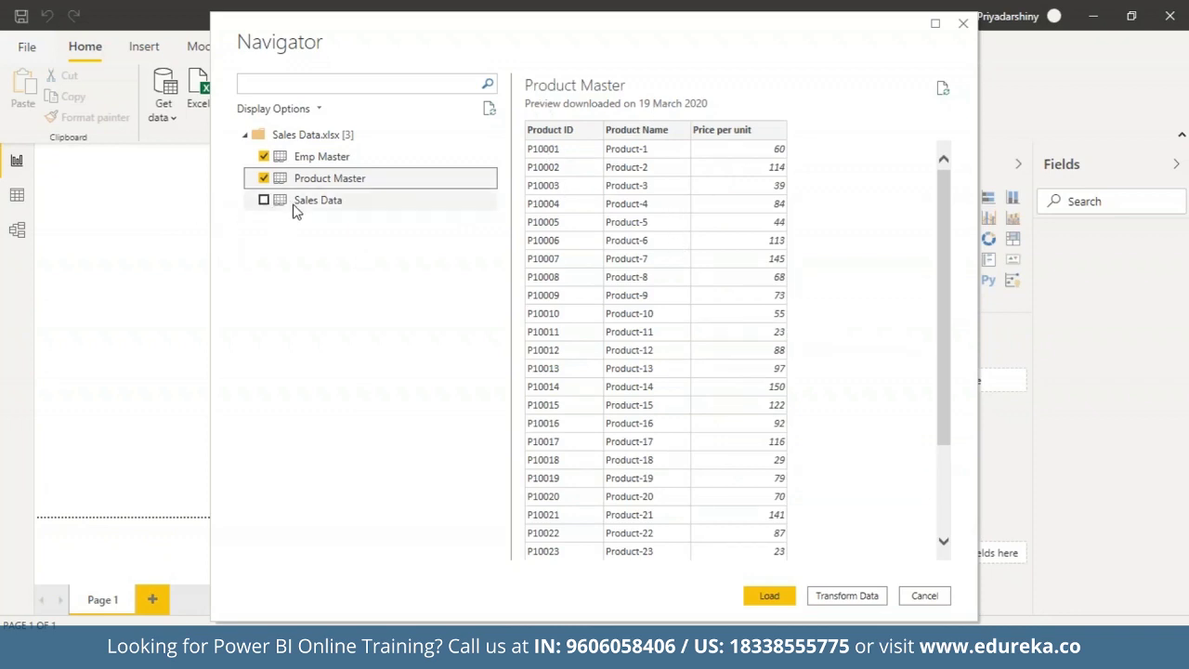
left_click(263, 199)
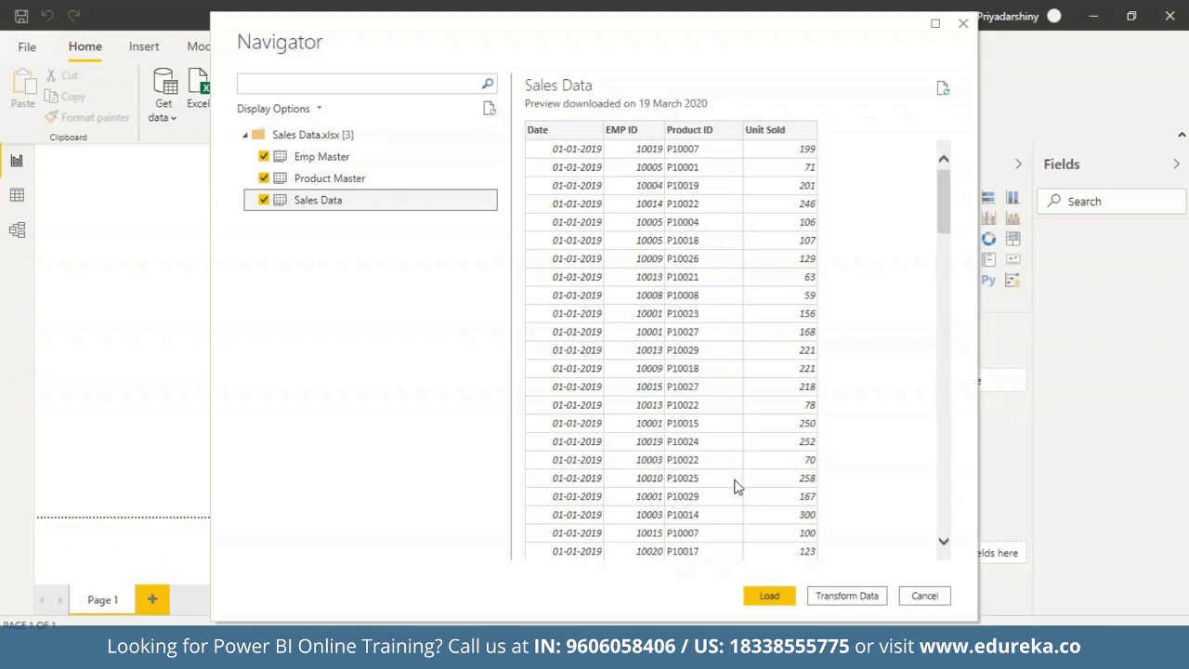
left_click(833, 598)
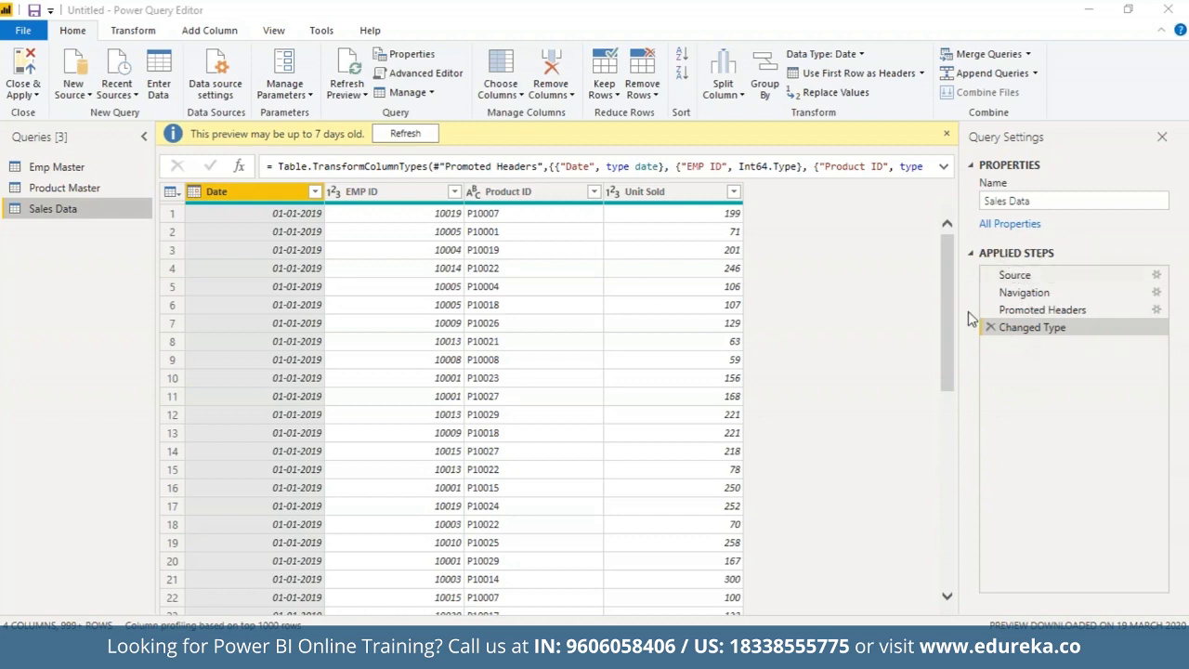
- Change the Product Master query's Price per unit column to Fixed decimal number, replacing the current type conversion
left_click(111, 187)
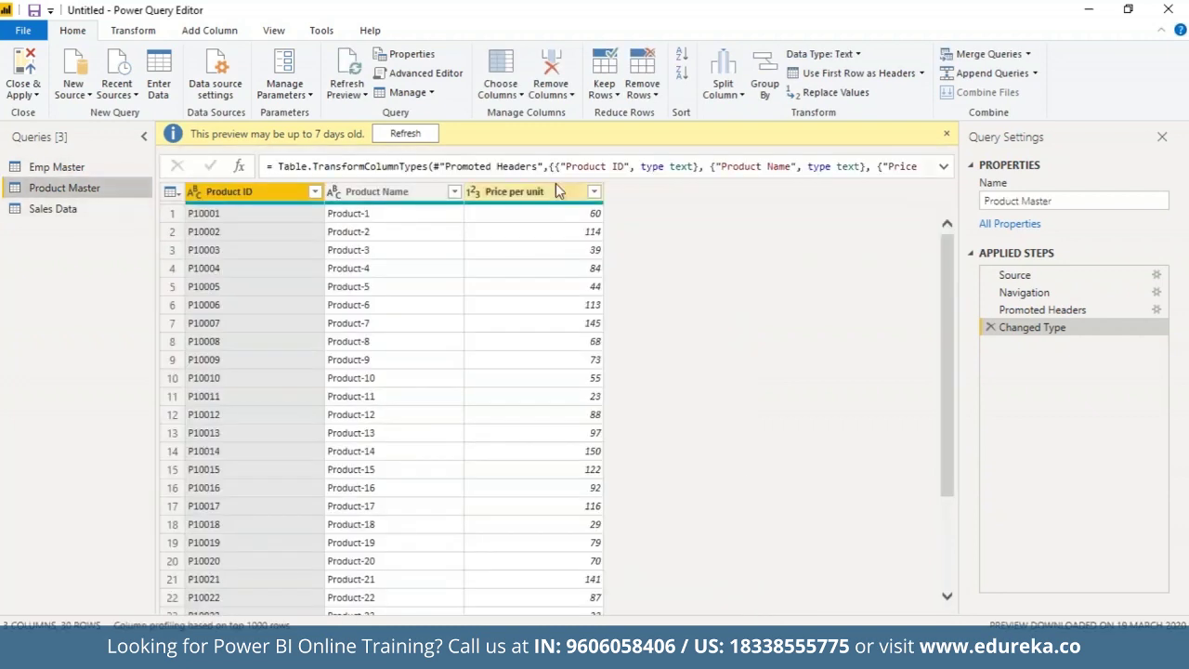
right_click(558, 196)
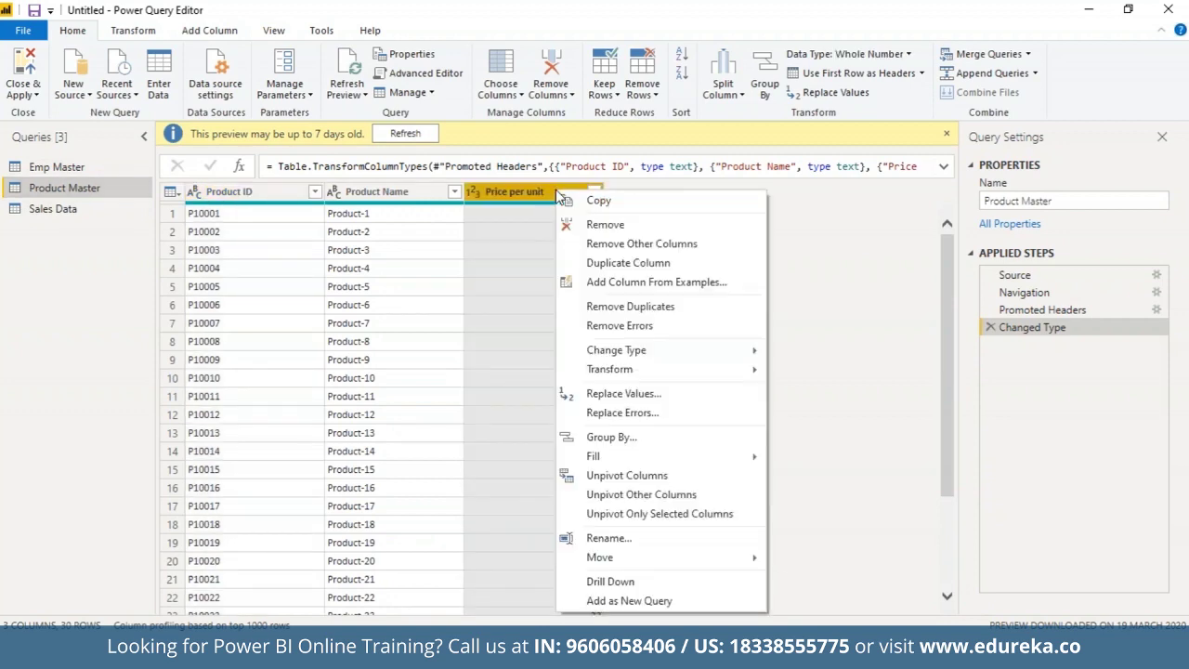
mouse_move(678, 350)
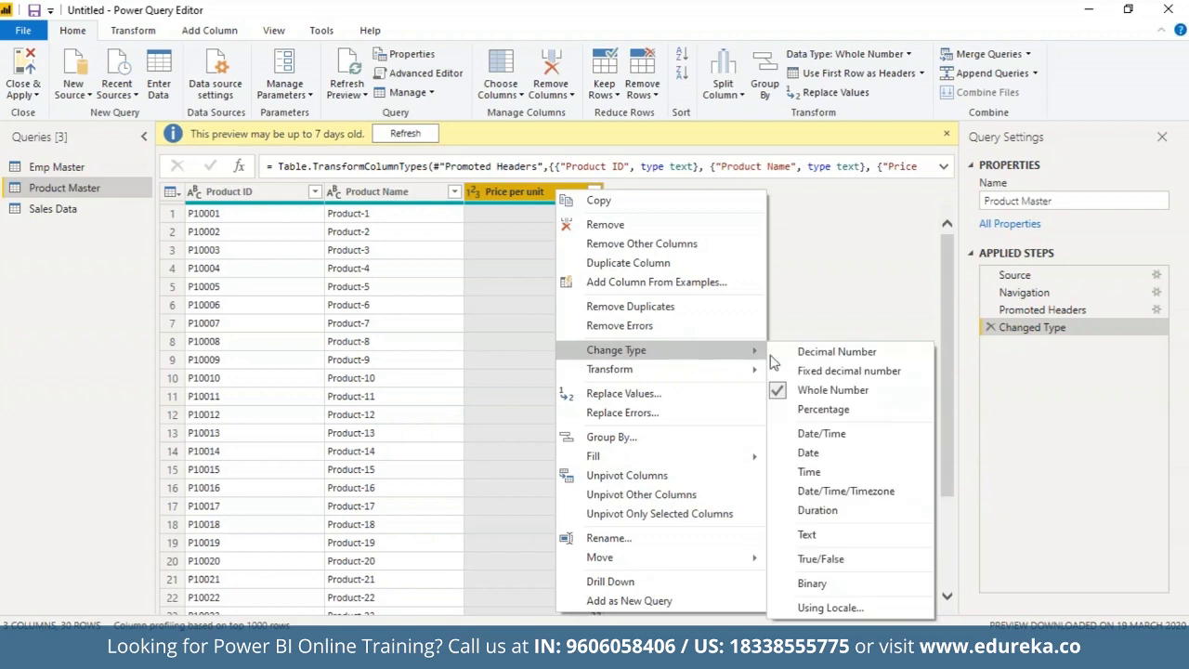
left_click(804, 372)
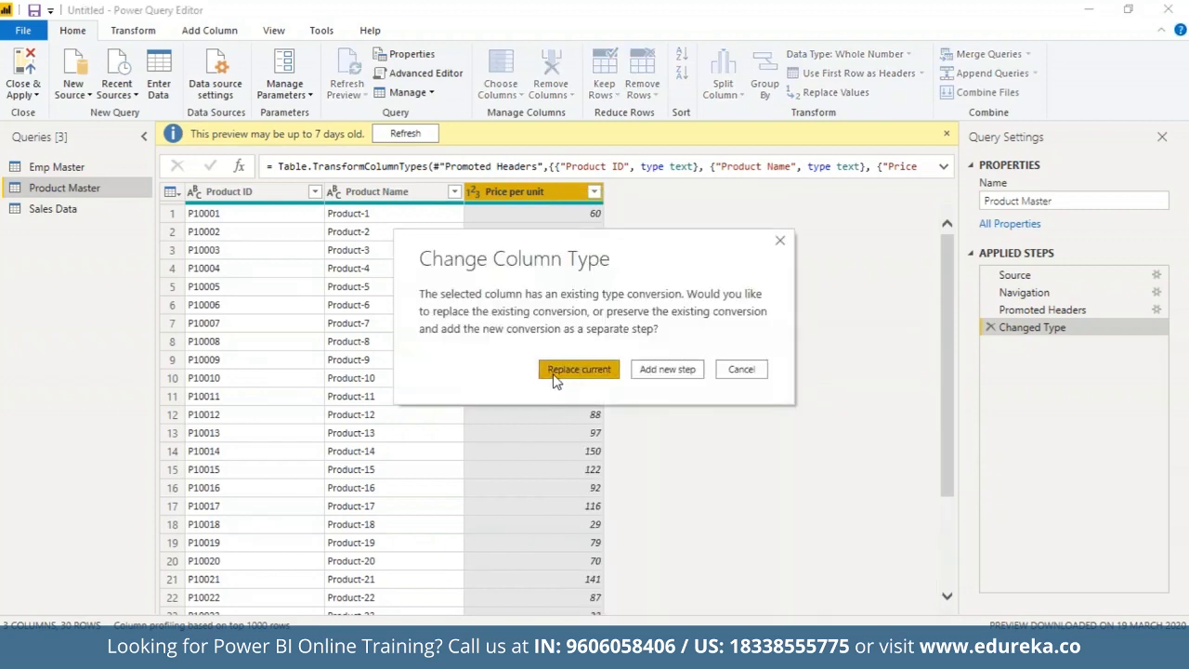
left_click(575, 370)
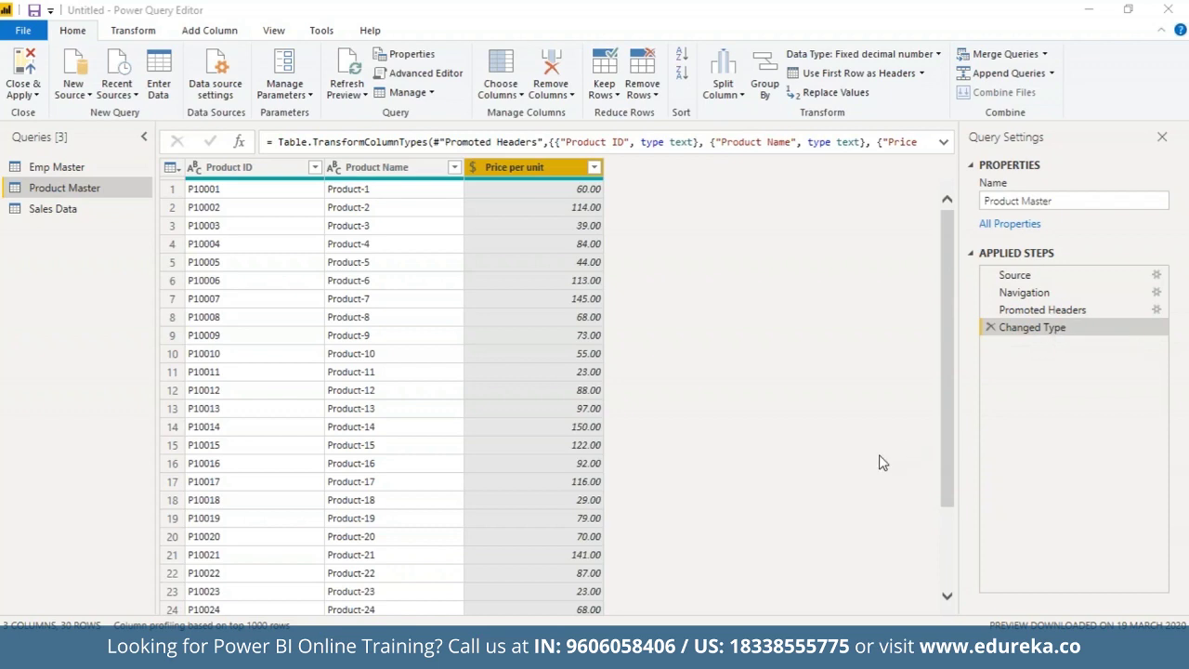
- Check the Emp Master, Sales Data and Product Master queries, and apply the query changes to load them into the report
left_click(58, 167)
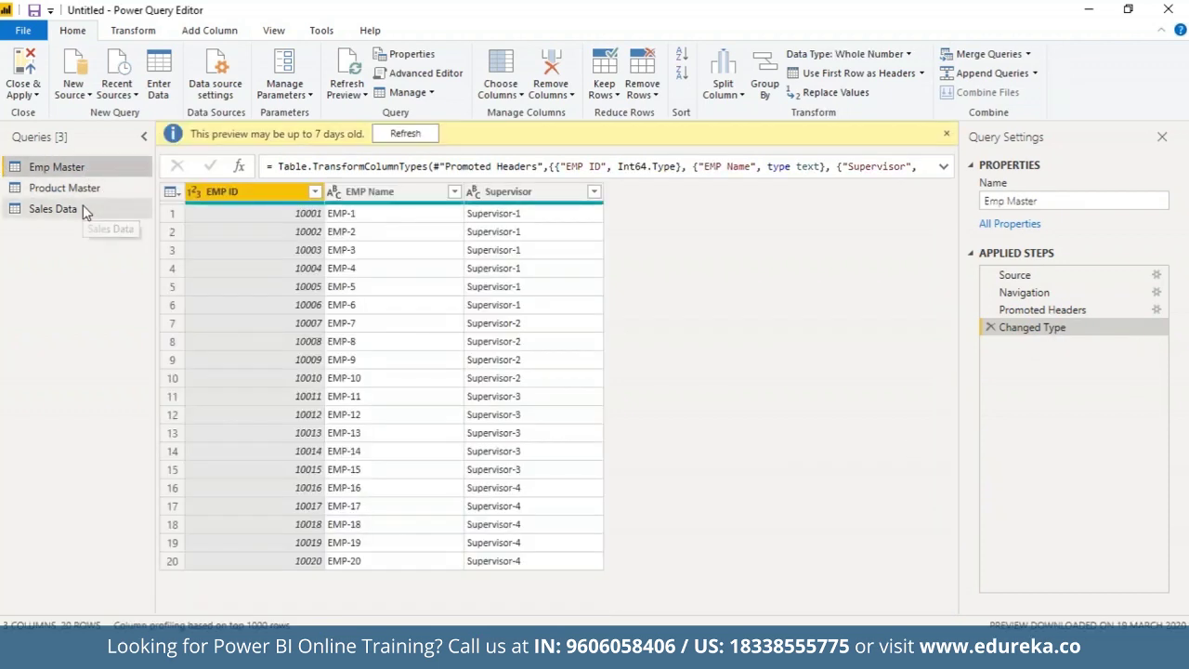
left_click(82, 208)
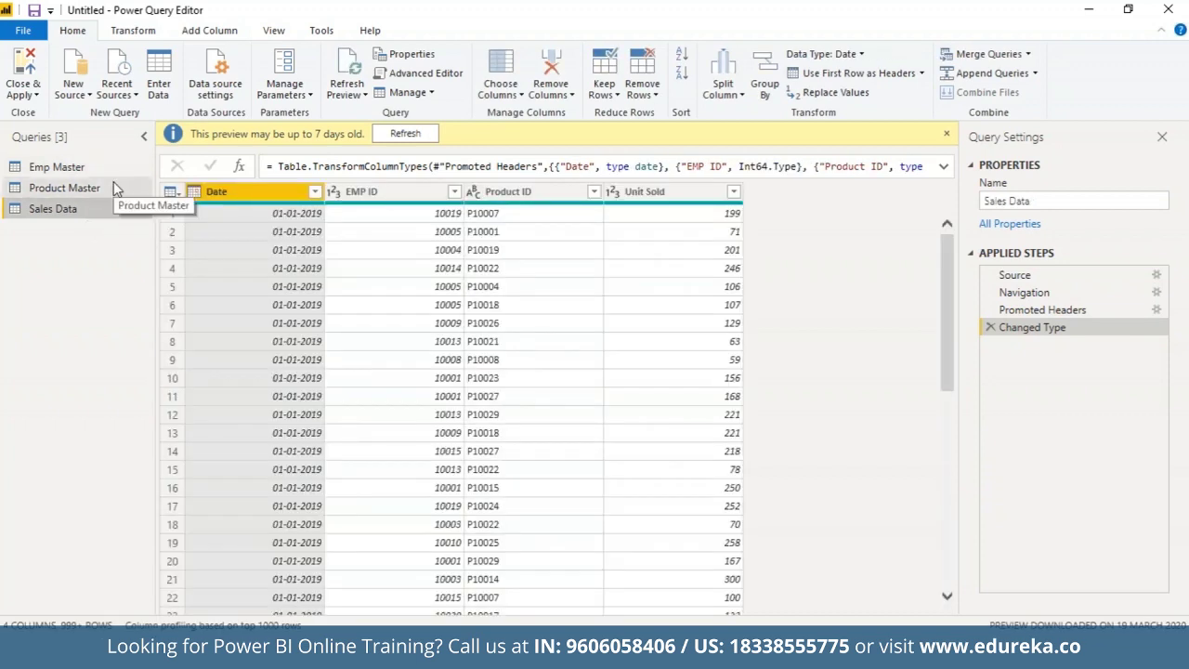
left_click(113, 185)
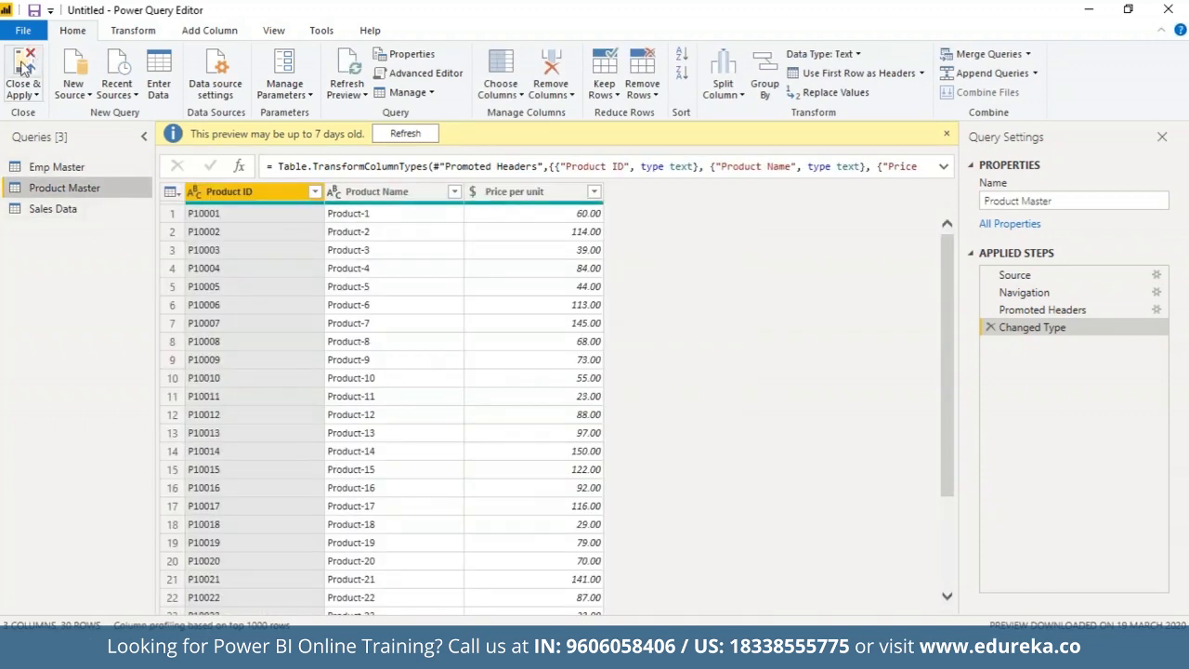
left_click(25, 63)
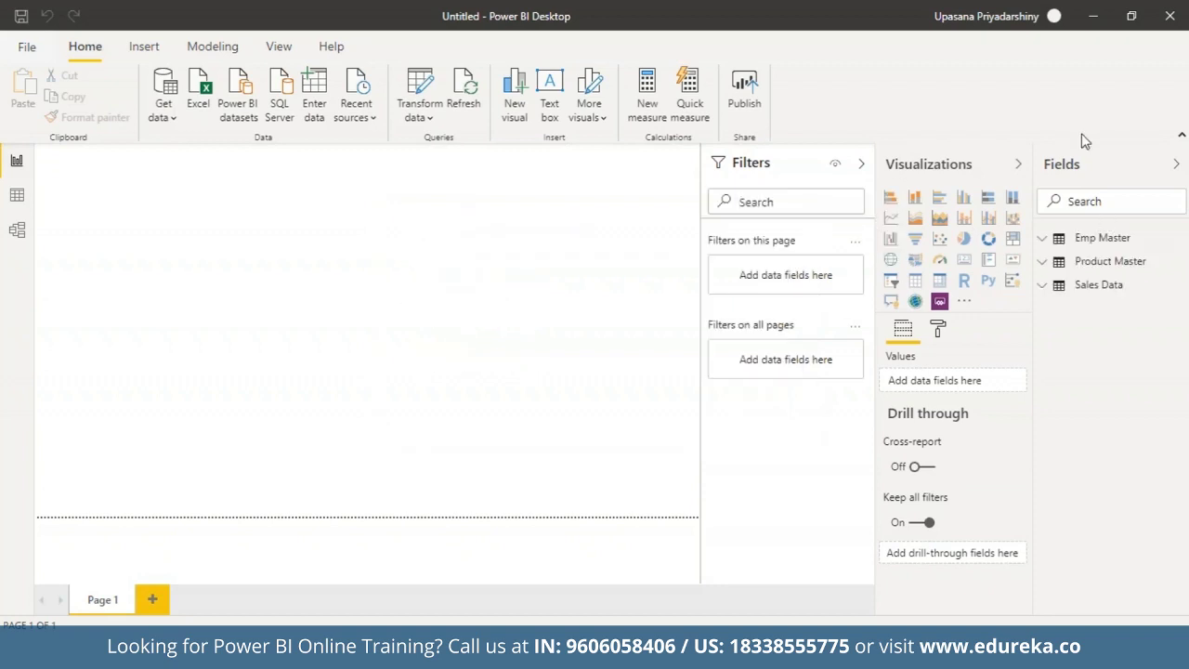
- Expand Emp Master, Product Master and Sales Data to list the fields of each loaded table
left_click(1048, 241)
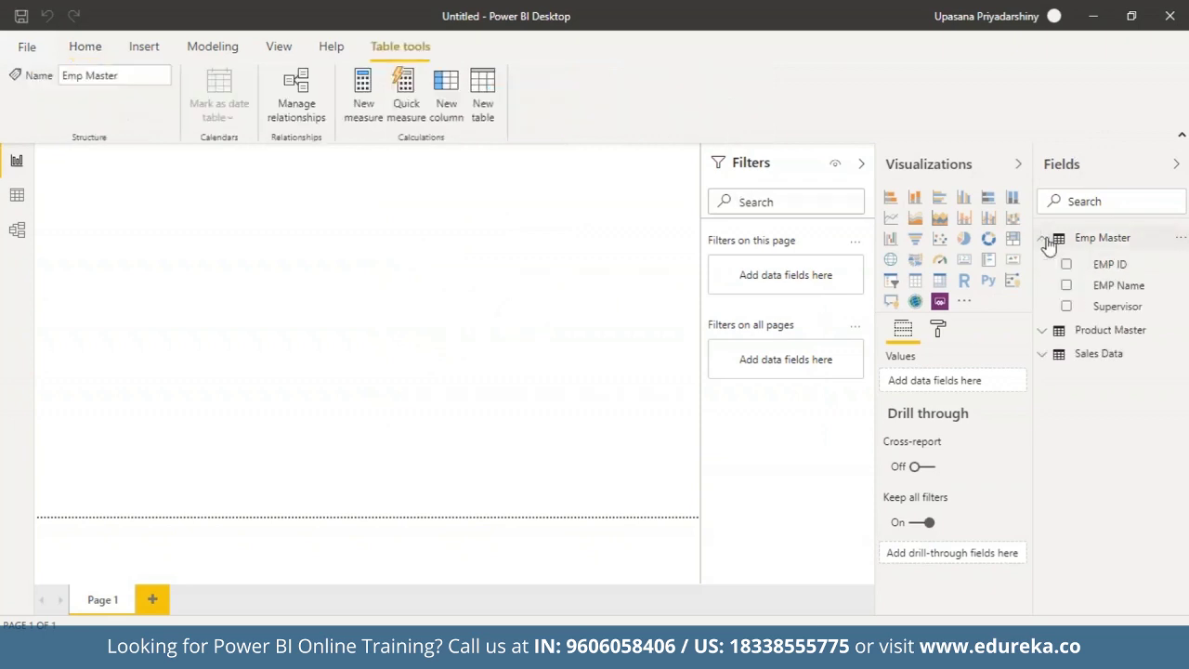
left_click(1048, 335)
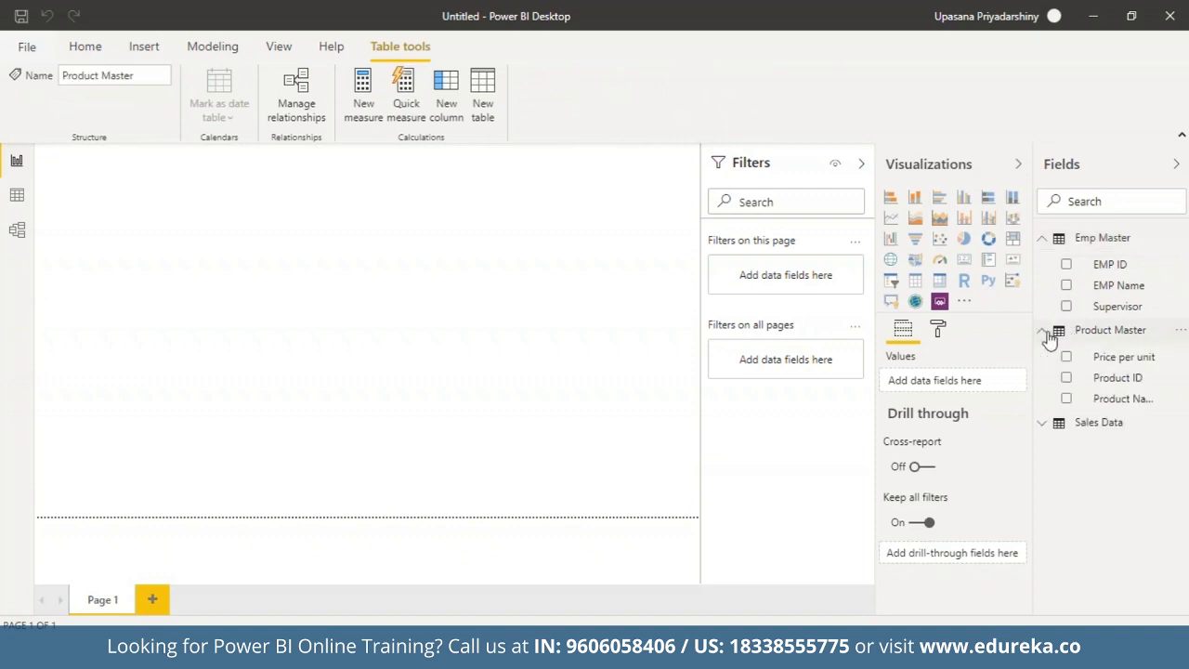
left_click(1046, 429)
left_click(1045, 432)
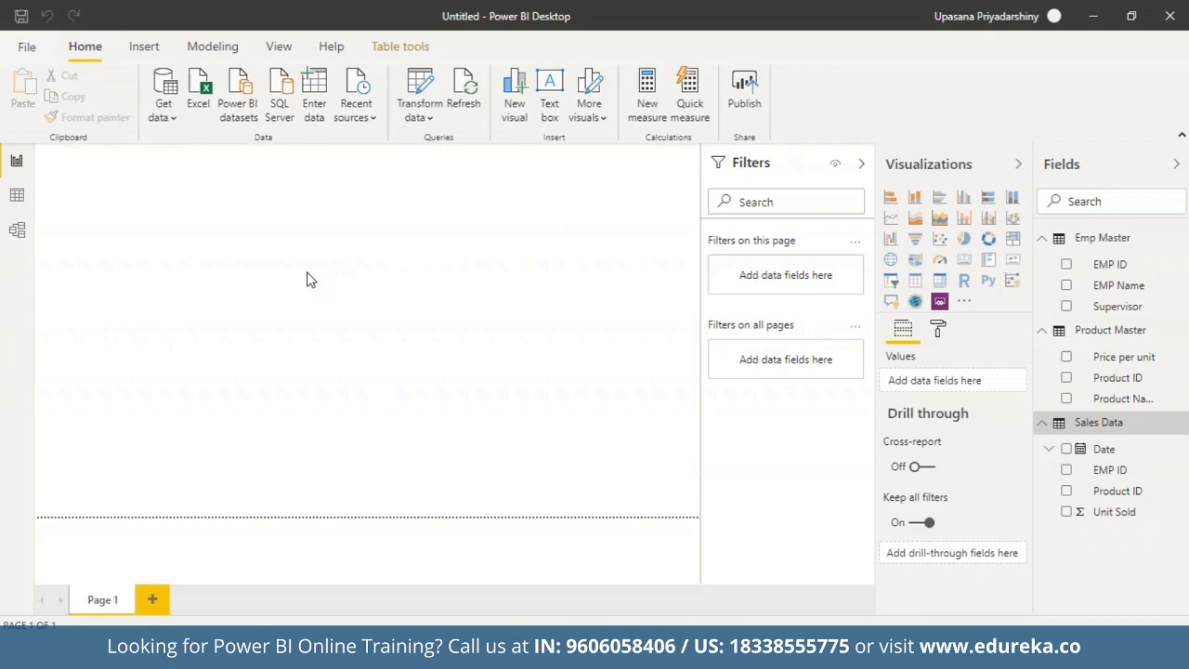
- View the loaded data rows of Emp Master, Product Master and Sales Data
left_click(16, 196)
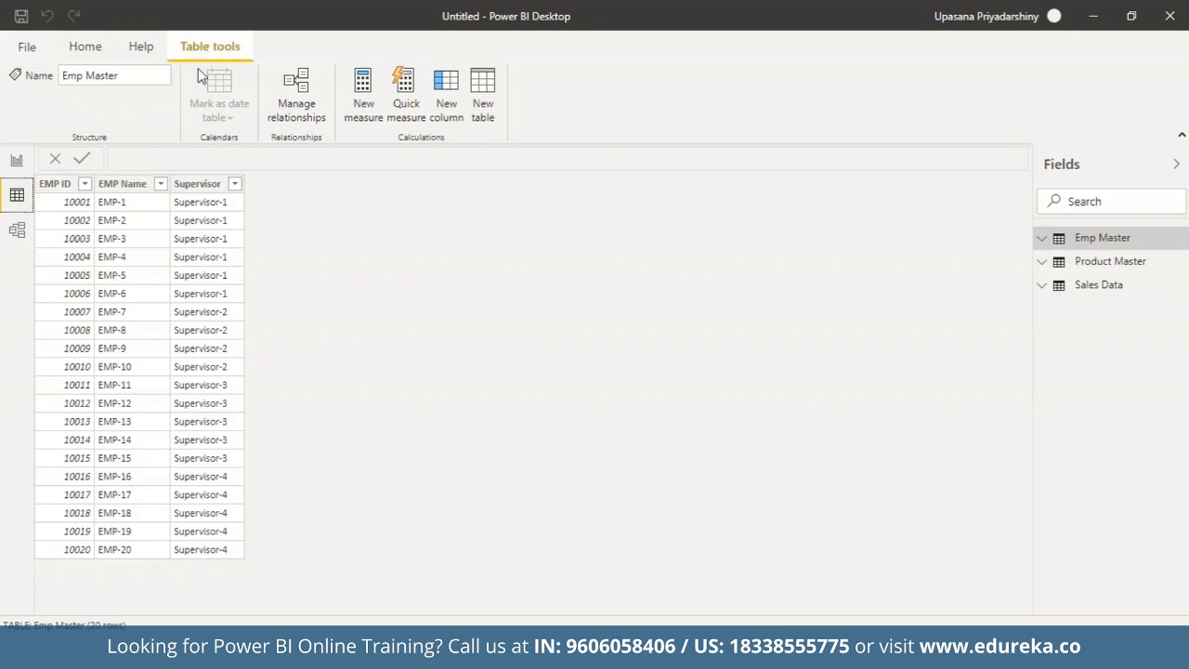
left_click(1100, 263)
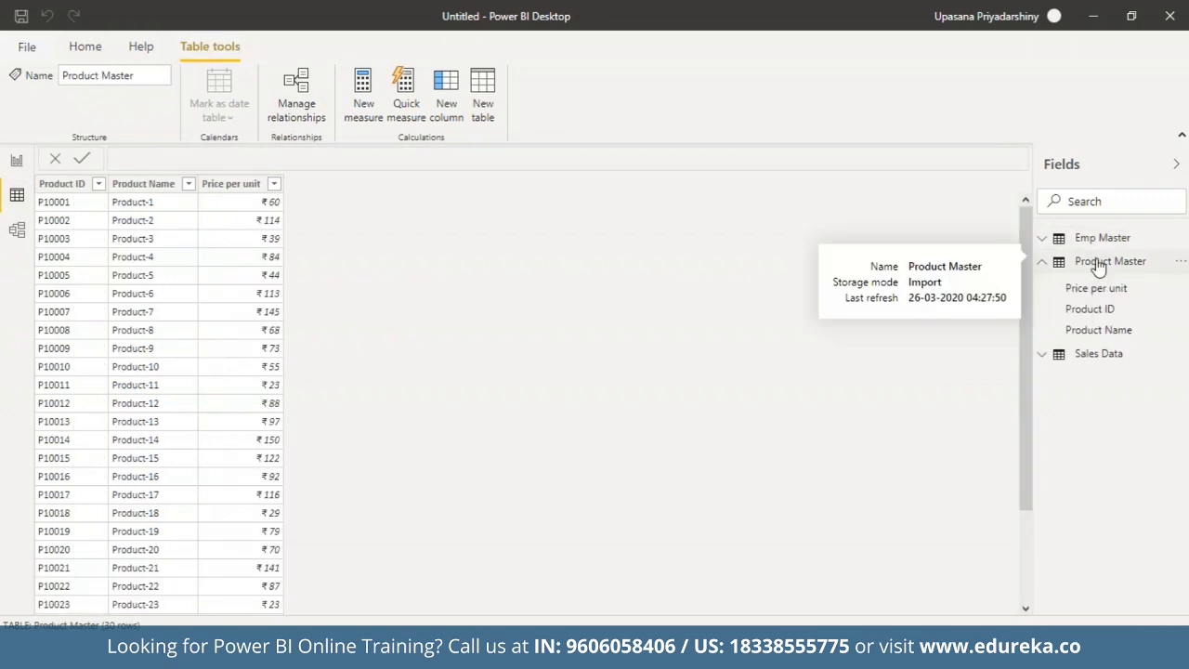
left_click(1102, 356)
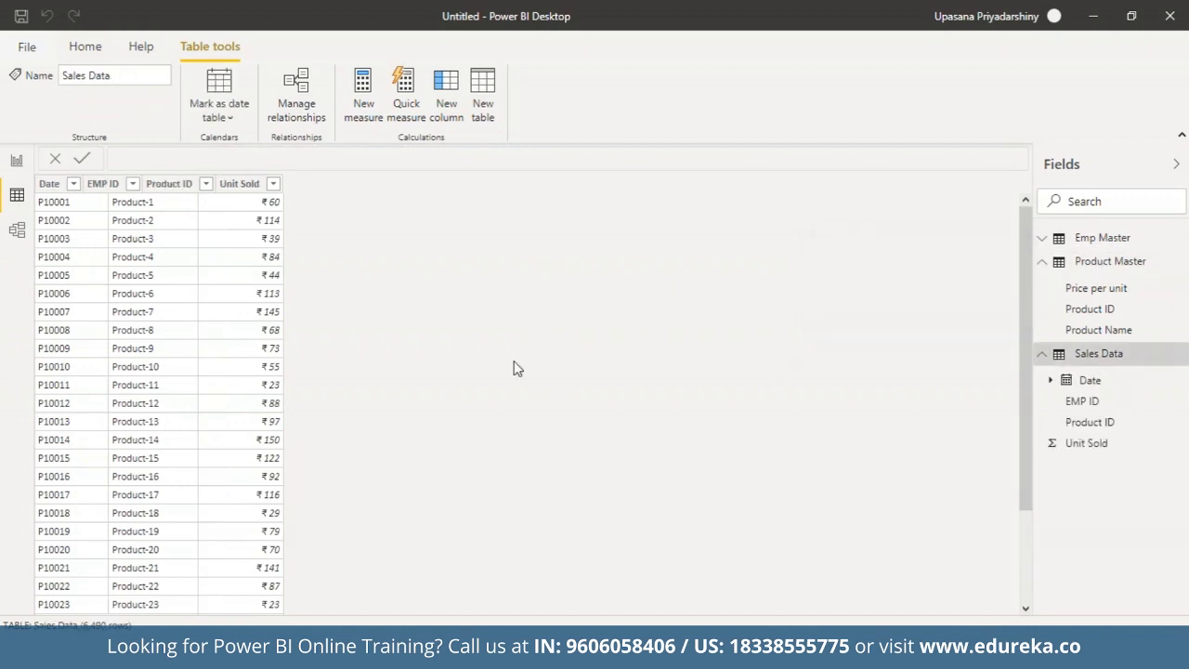
- Show the data model diagram with its properties collapsed and move the Product Master table up level with Emp Master
left_click(13, 231)
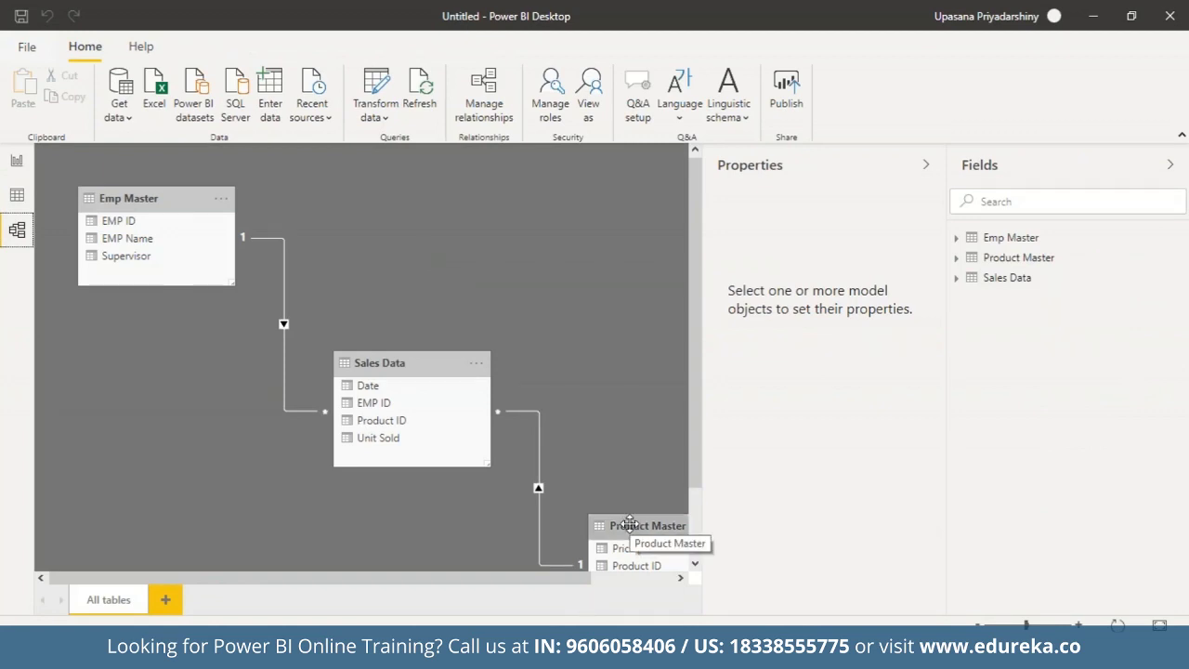
left_click(924, 165)
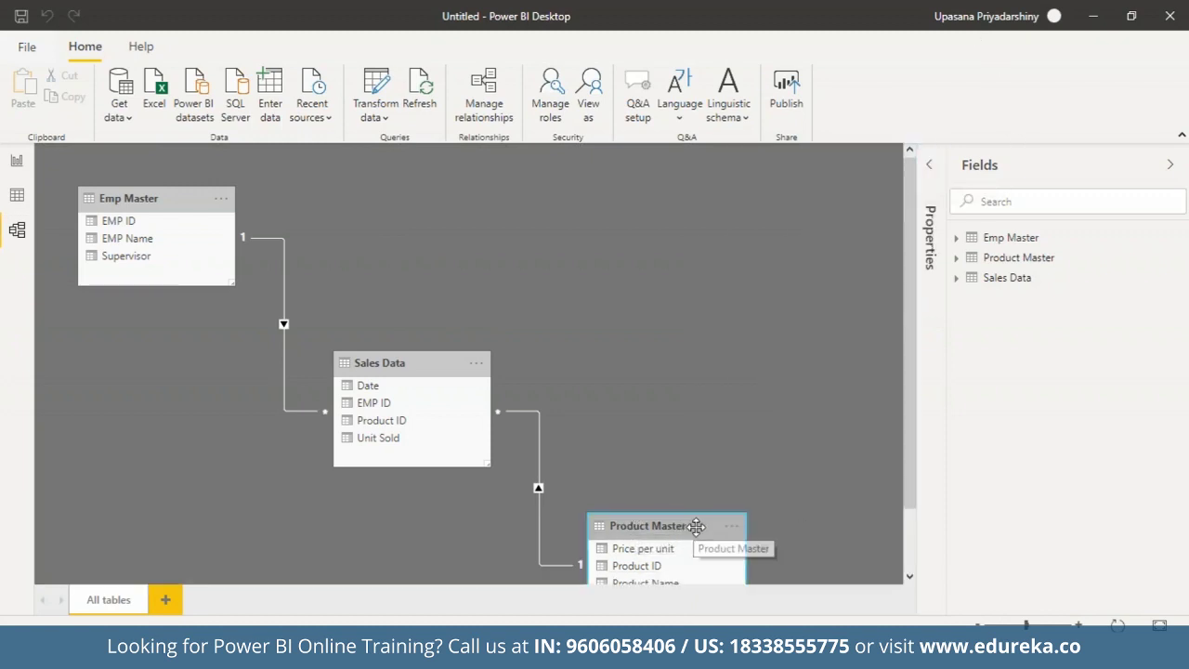
left_click_drag(695, 526, 699, 176)
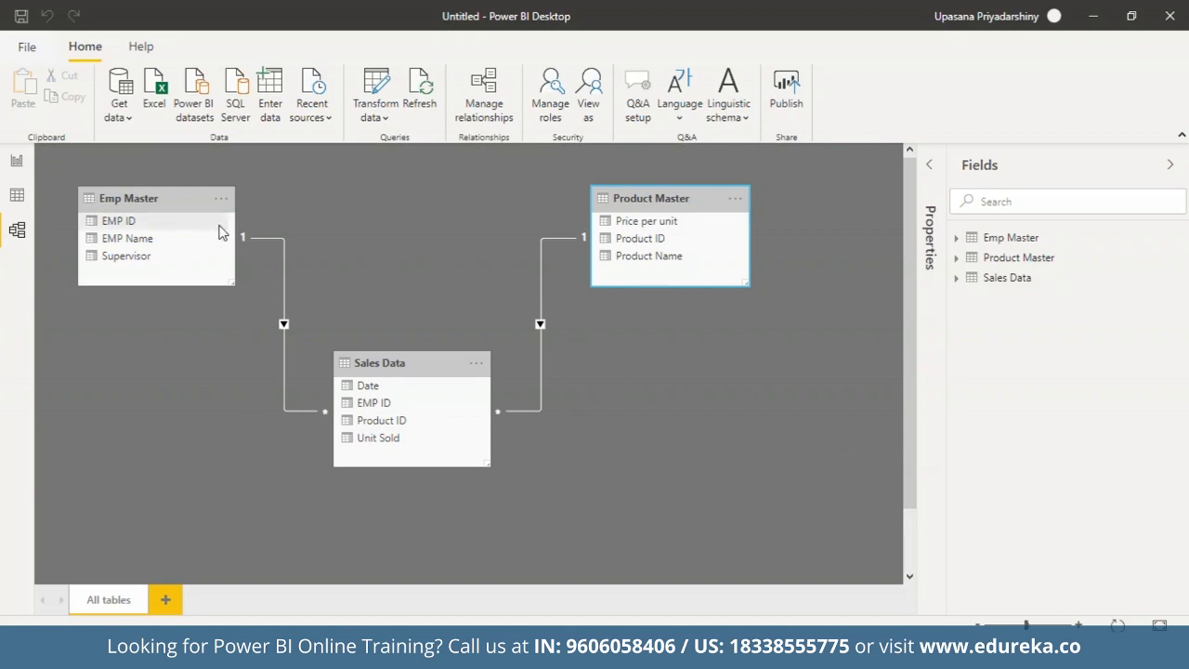
- Delete the relationship between Product Master and Sales Data, and recreate it by linking their Product ID fields
right_click(541, 330)
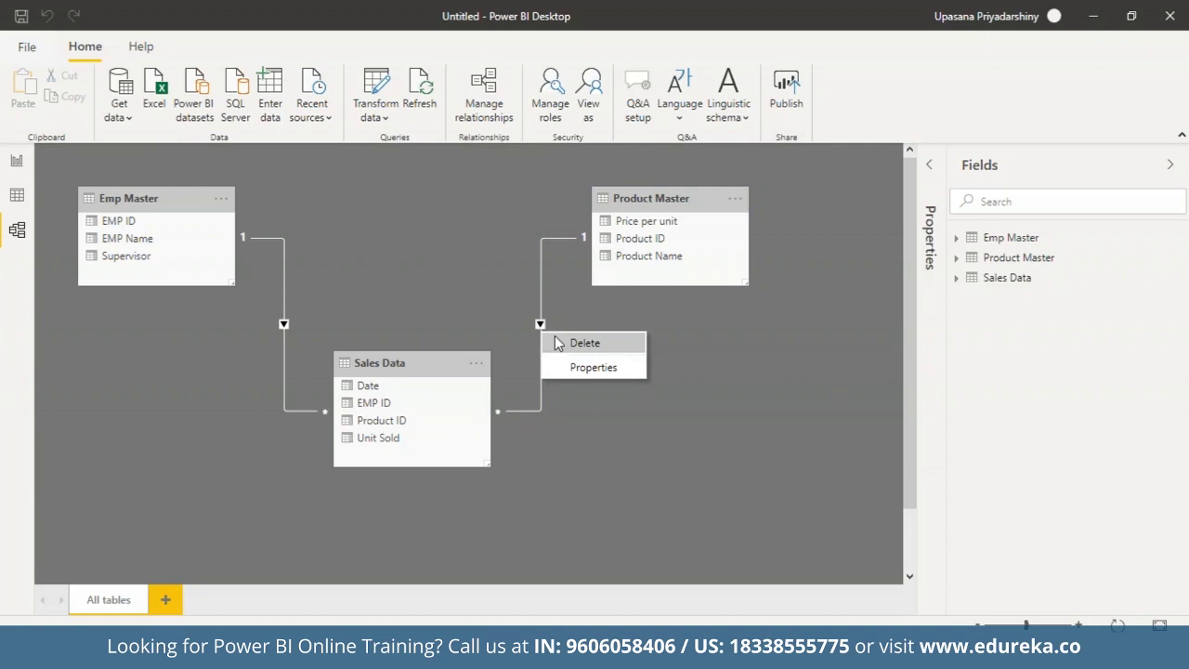
left_click(557, 342)
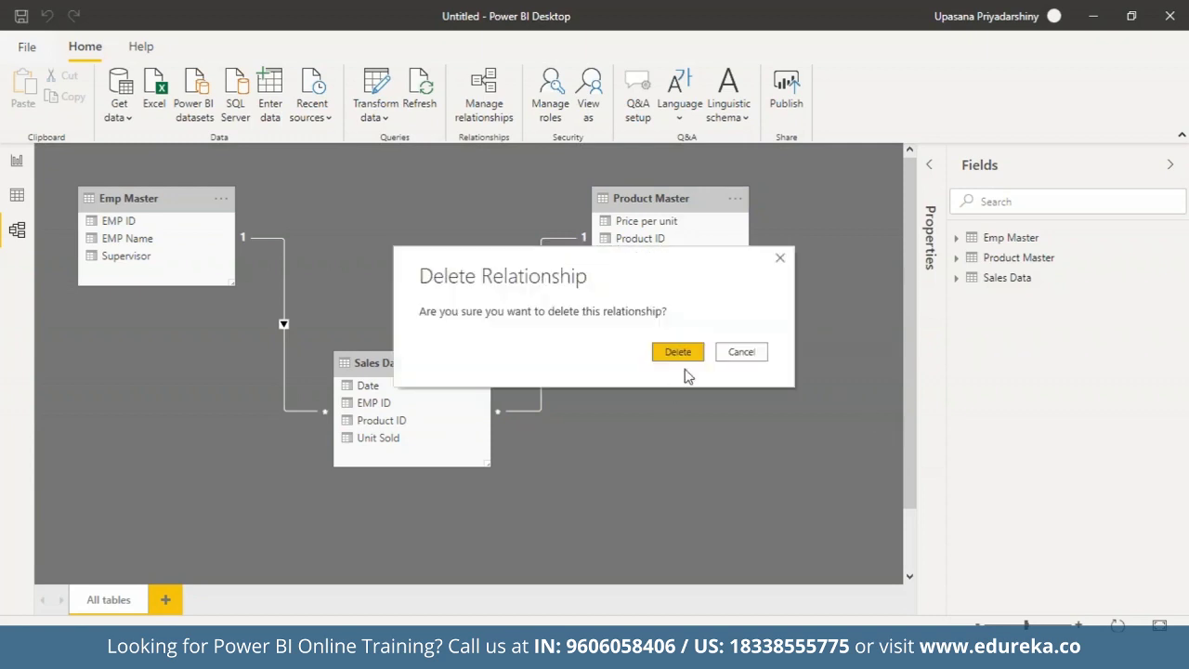
left_click(685, 351)
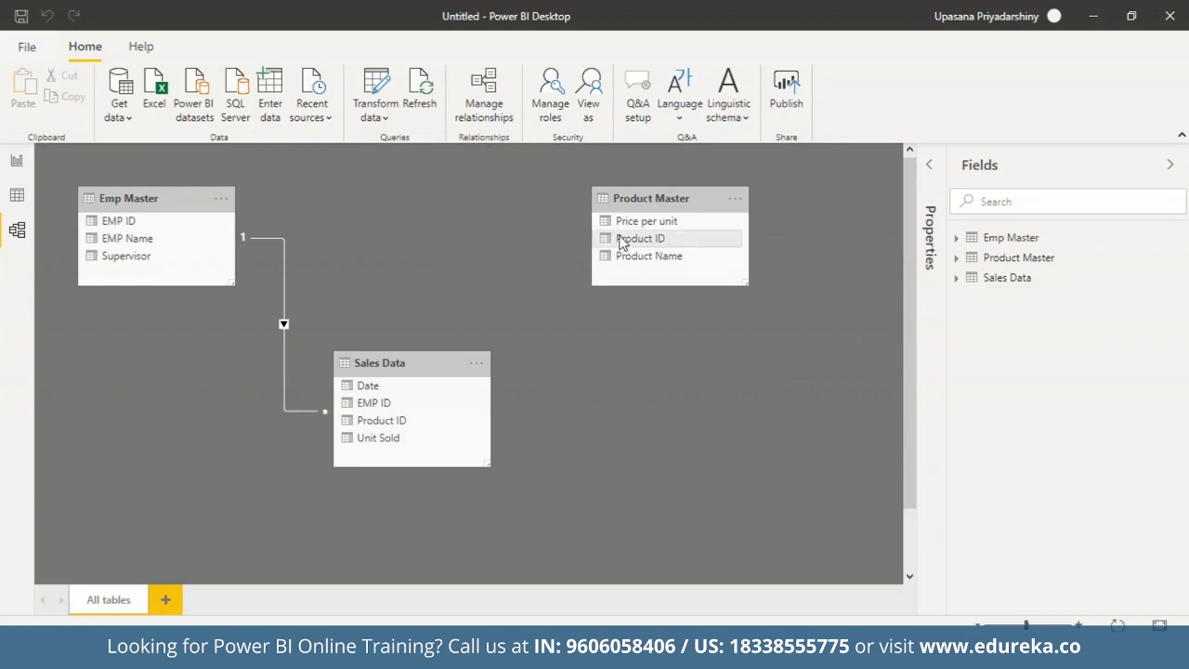
left_click_drag(623, 244, 365, 427)
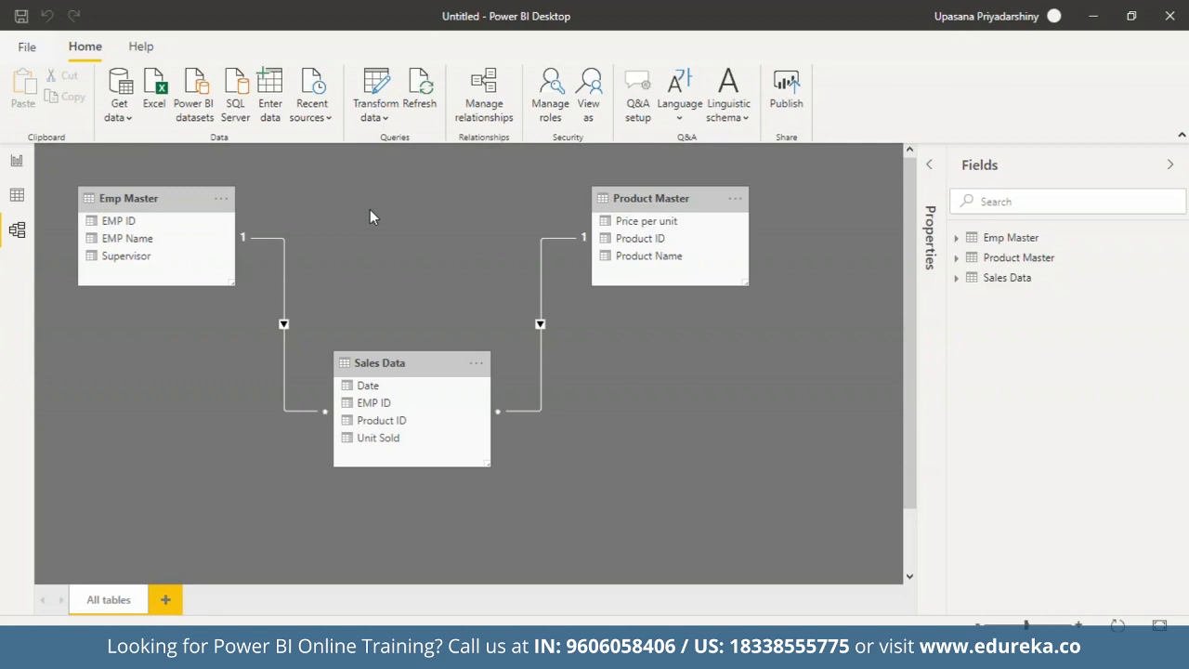
- Return to the table data and examine the Unit Sold column in Sales Data and the Price per unit field in Product Master
left_click(16, 194)
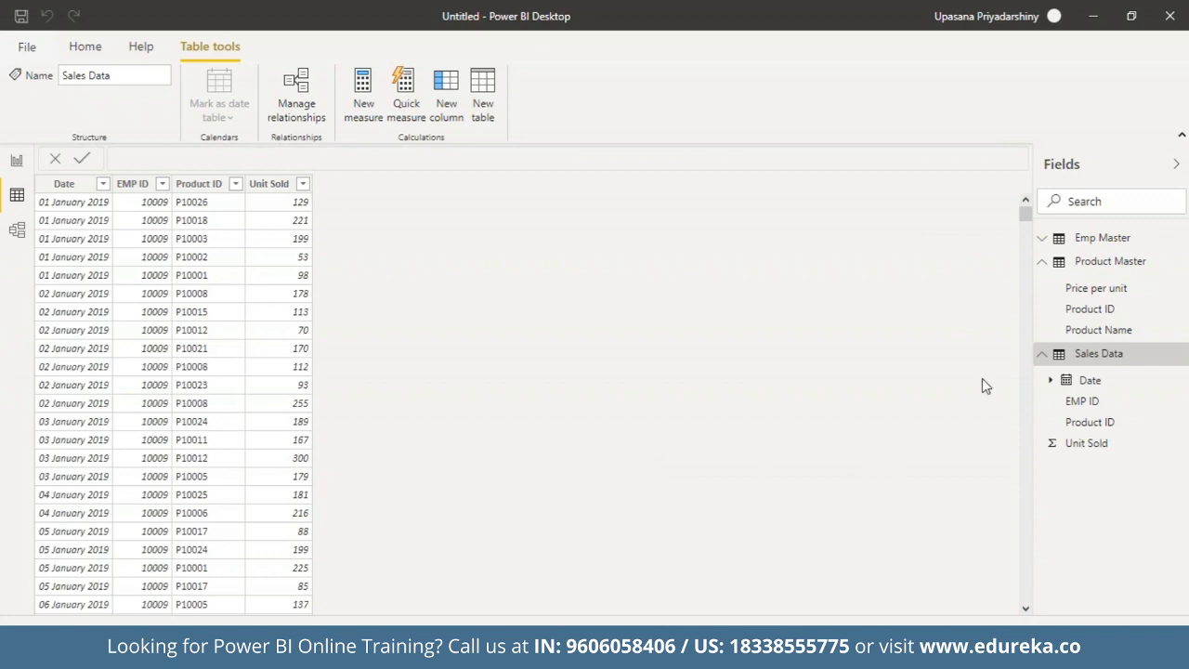
left_click(1105, 356)
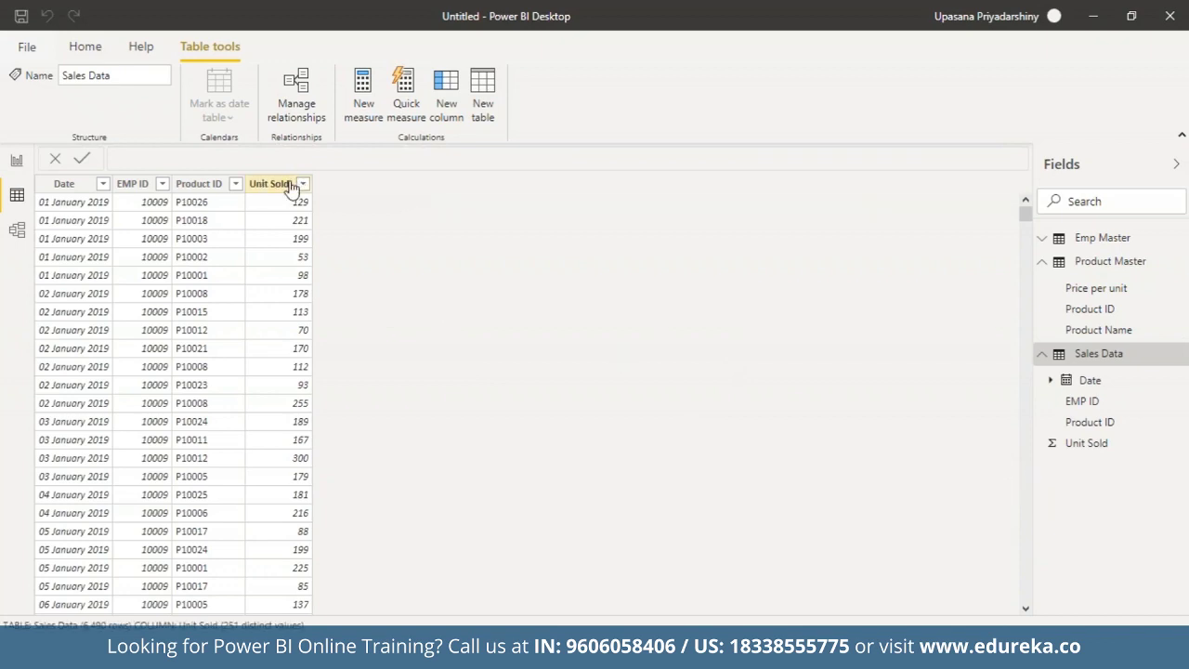
left_click(279, 184)
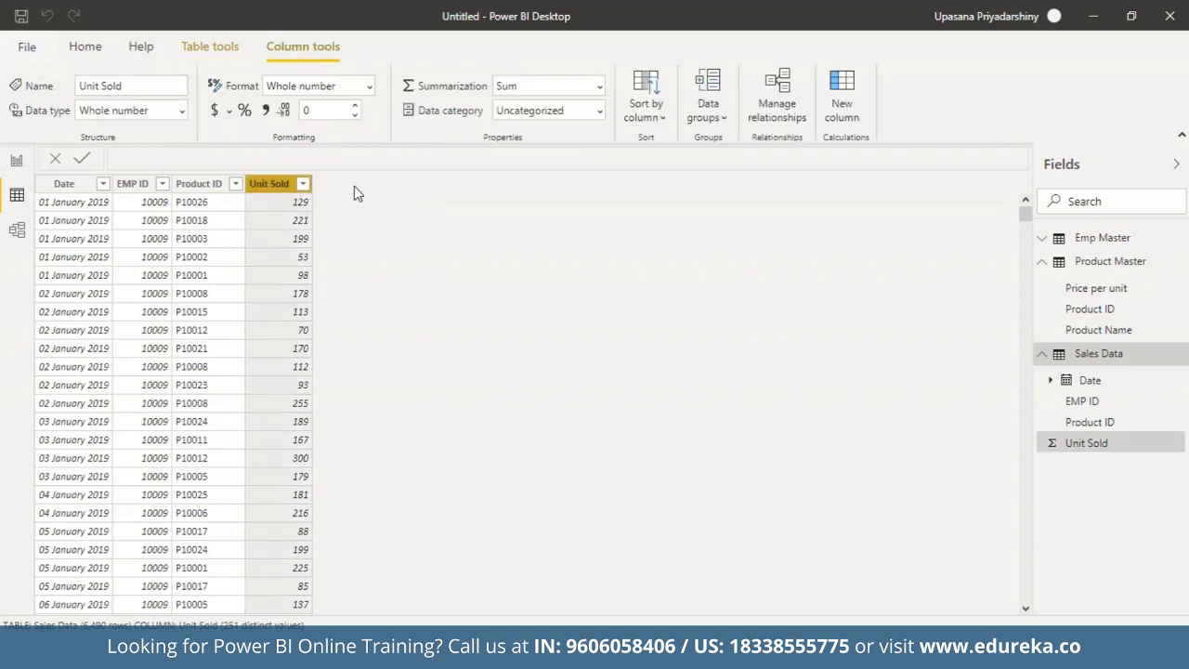
left_click(1068, 289)
- Add a calculated column to Sales Data: Revenue = 'Sales Data'[Unit Sold]*RELATED('Product Master'[Price per unit])
left_click(1096, 353)
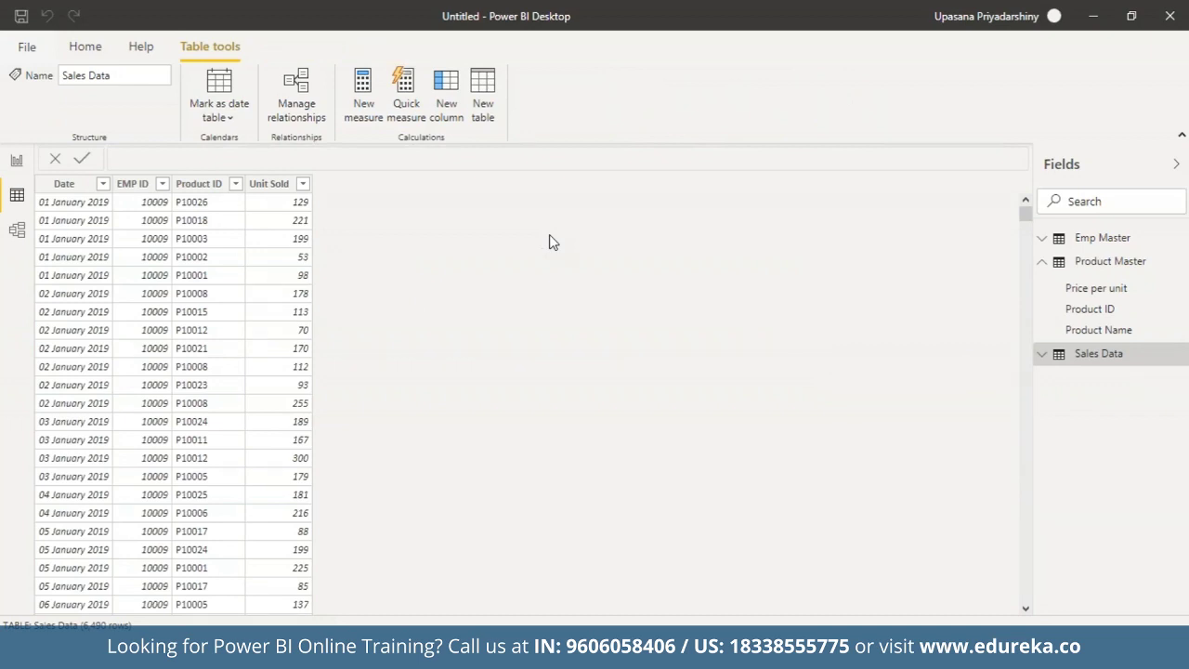
left_click(454, 119)
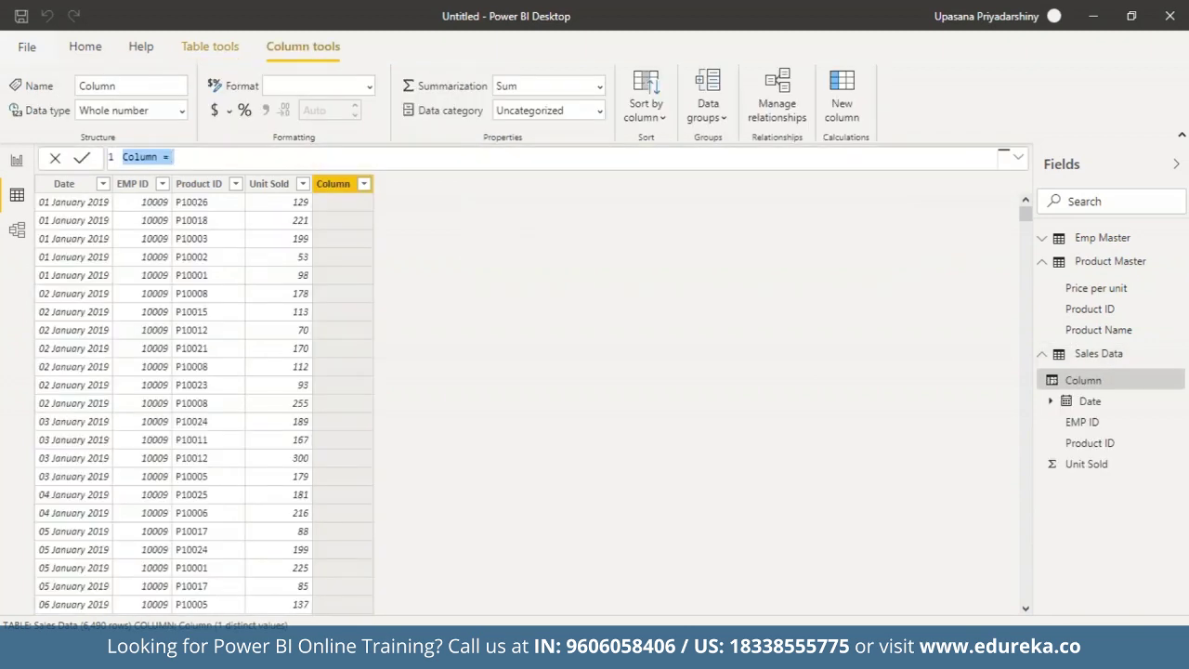
key("BackSpace")
type("Revenue")
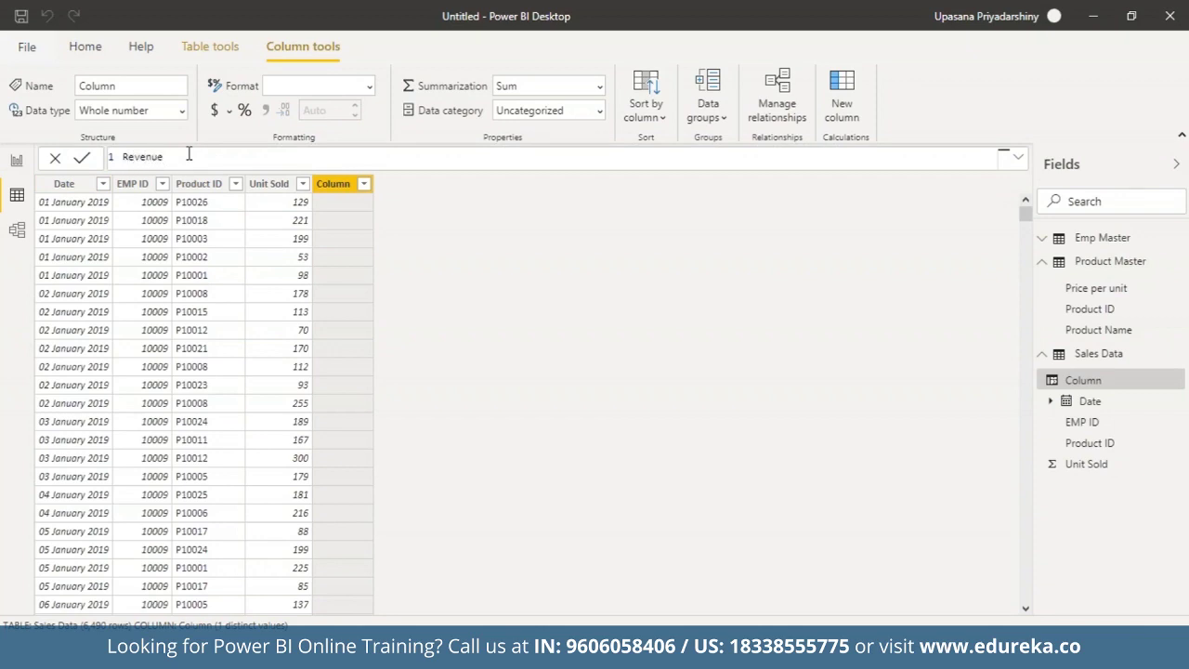
type(" = unit")
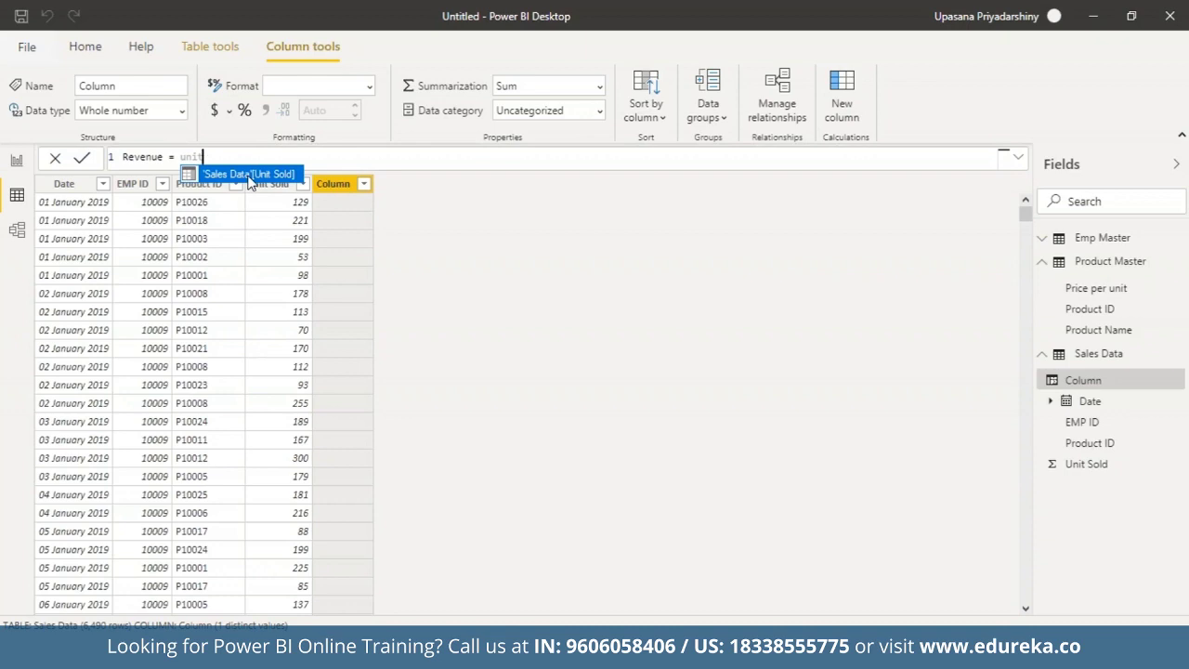
left_click(249, 176)
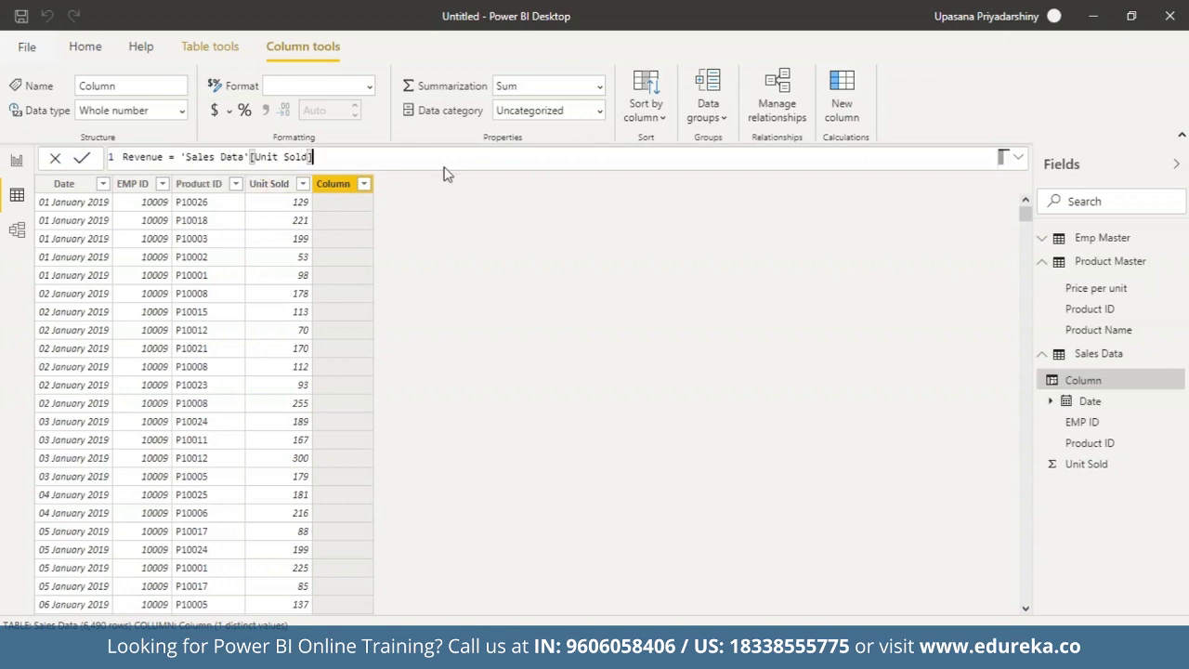
type("*re")
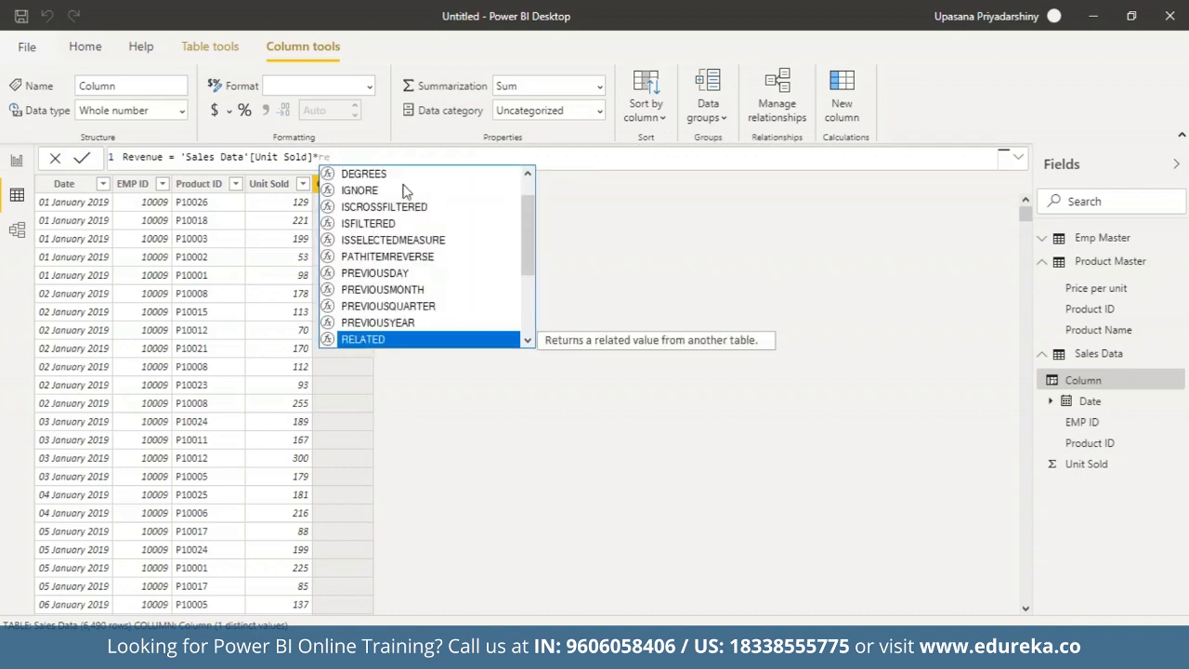
left_click(437, 339)
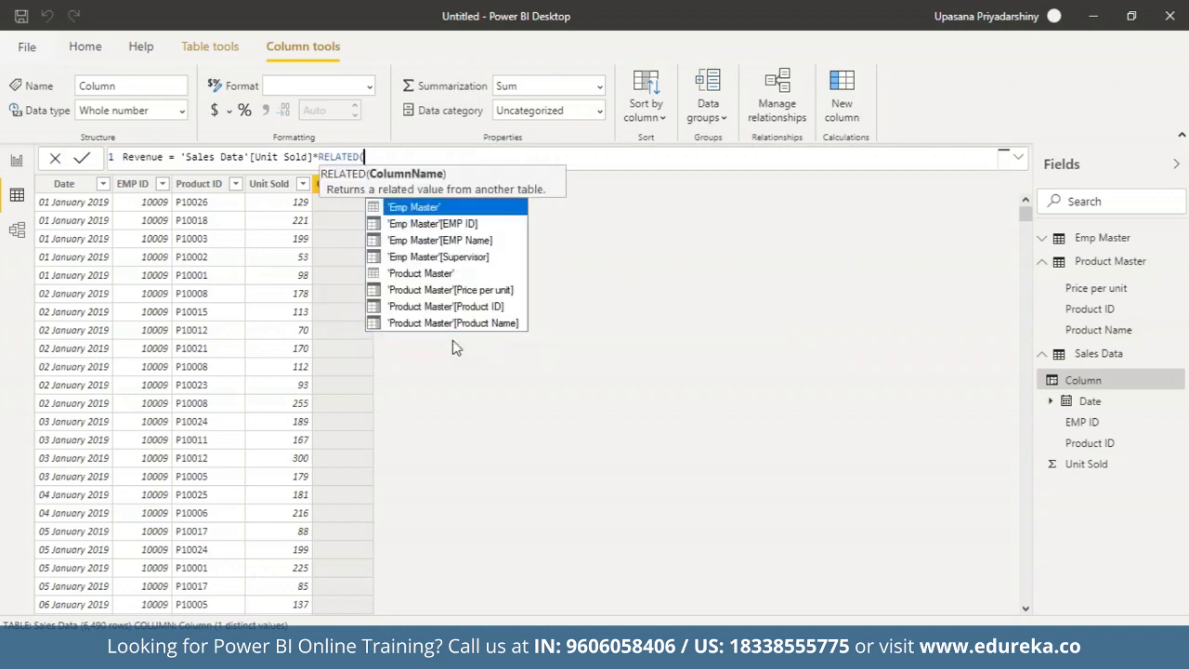
left_click(439, 293)
left_click(439, 292)
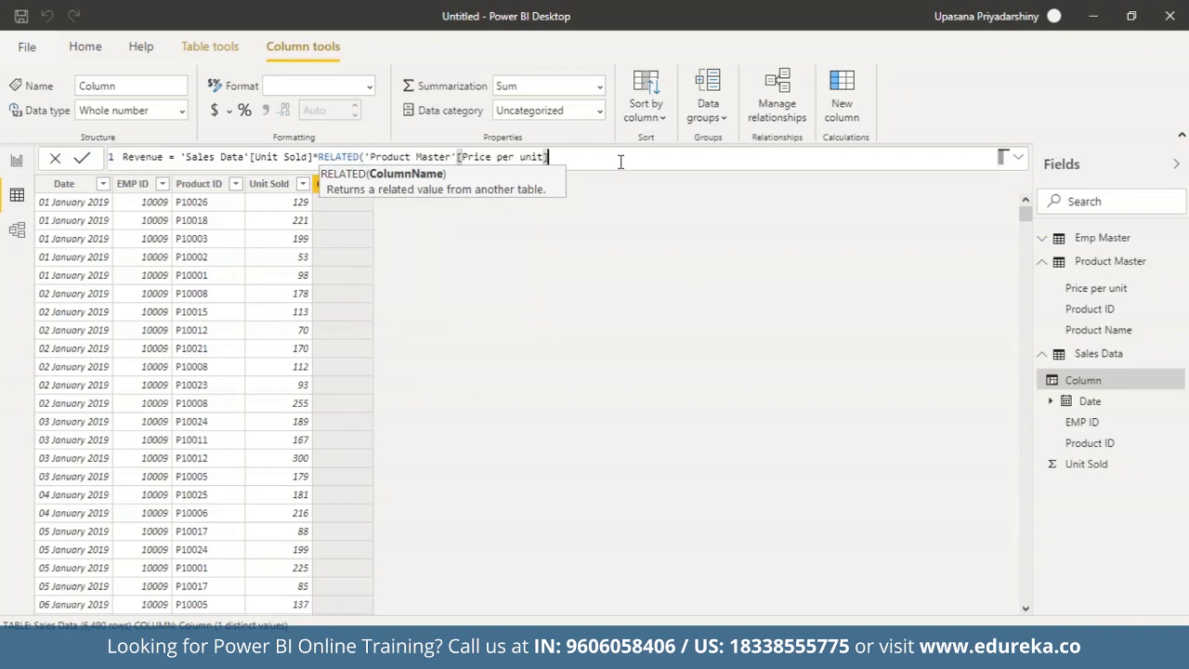
type(")")
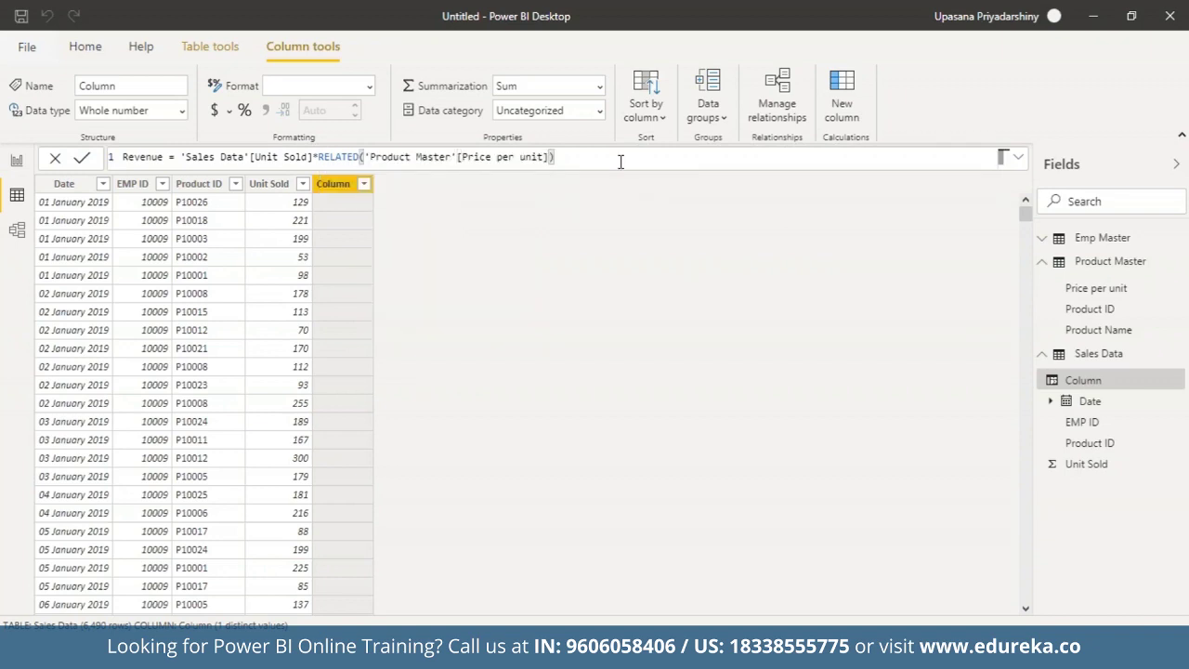
key("Return")
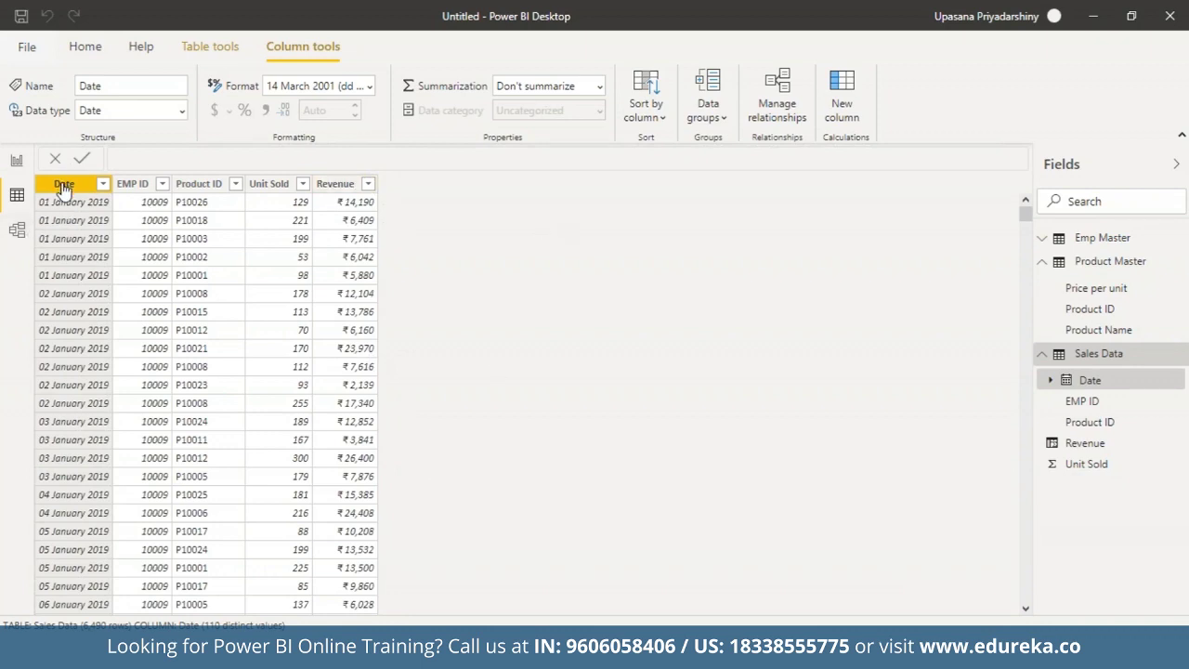
- Set the display format of the Sales Data Date column to *14-03-2001 (dd-mm-yyyy)
left_click(369, 87)
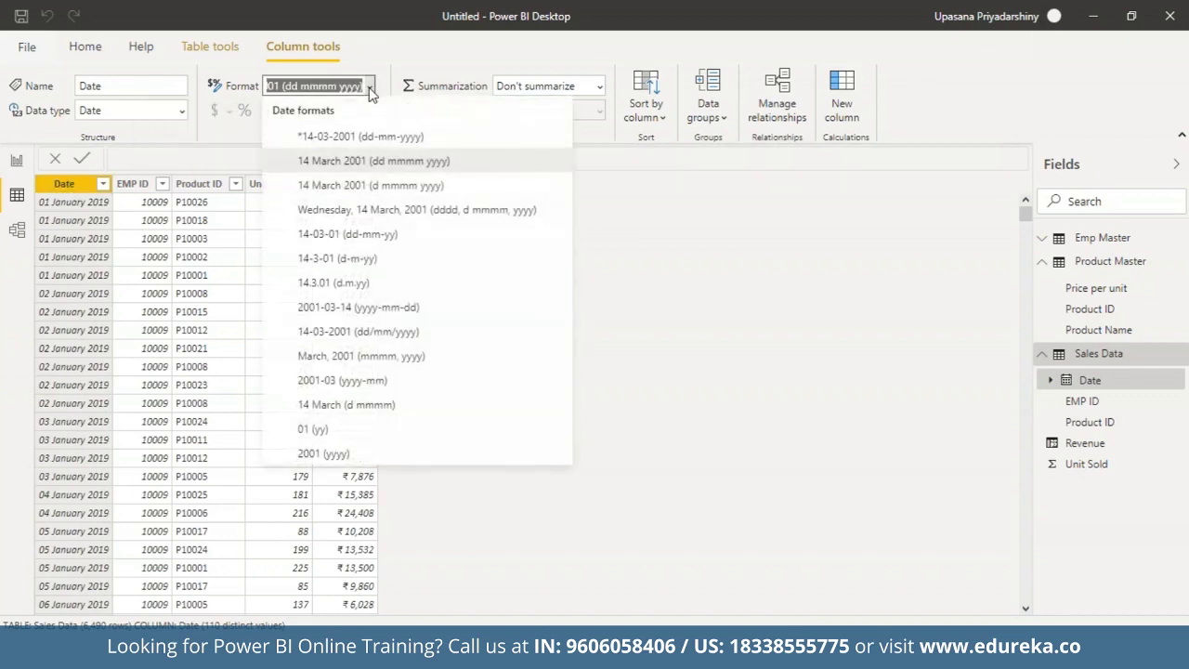
left_click(376, 162)
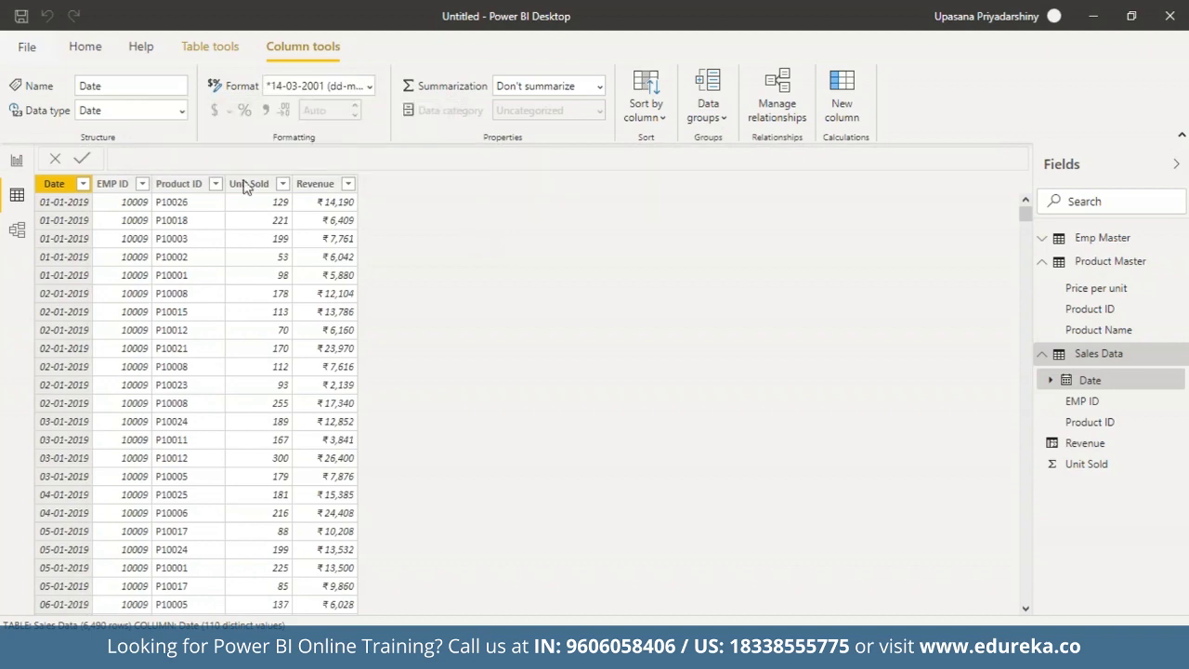
- Insert a rectangle on the blank report page and resize it into a thin full-width banner along the page's upper edge
left_click(13, 164)
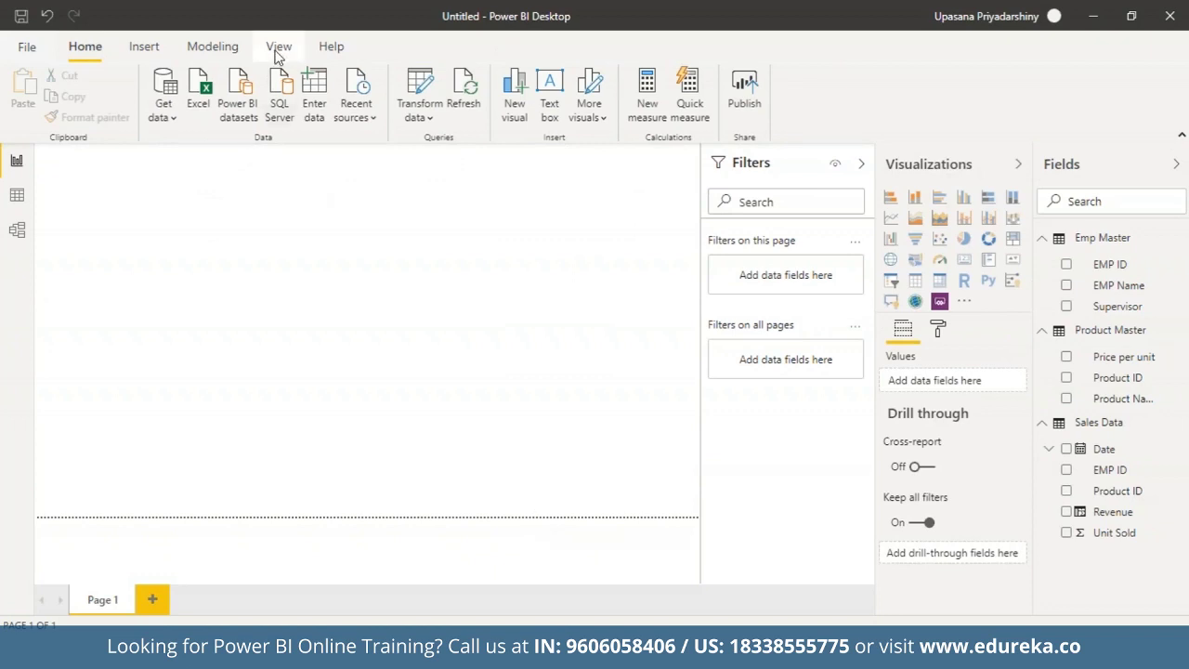
left_click(145, 58)
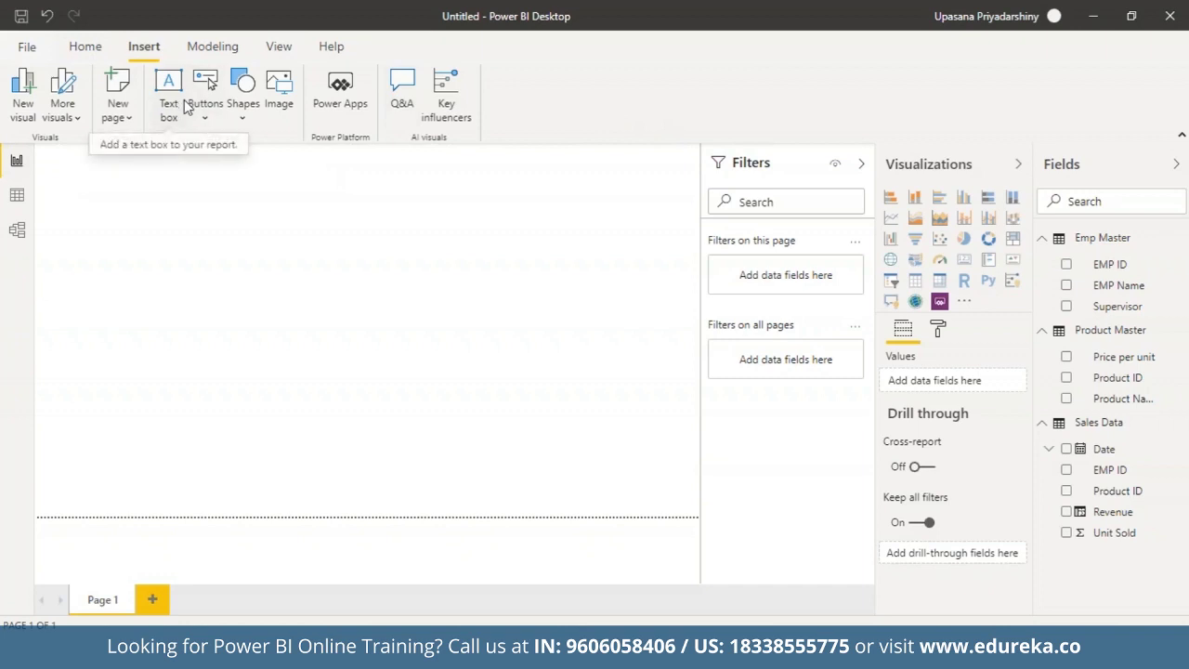
left_click(249, 108)
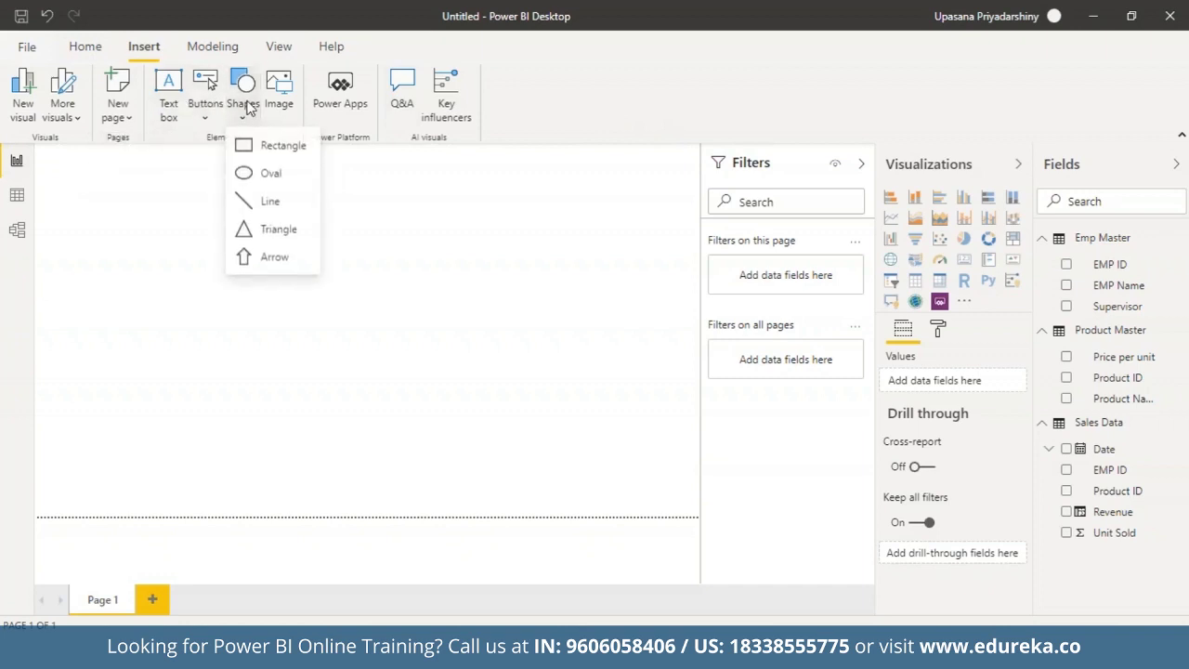
left_click(264, 146)
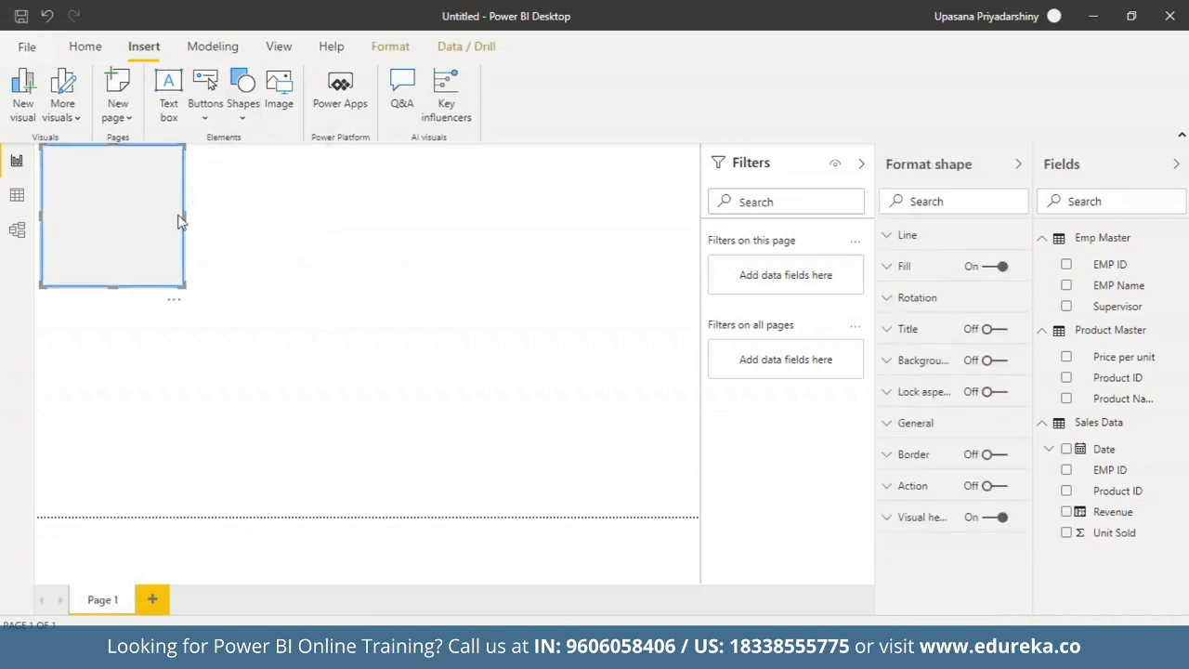
left_click_drag(183, 214, 721, 214)
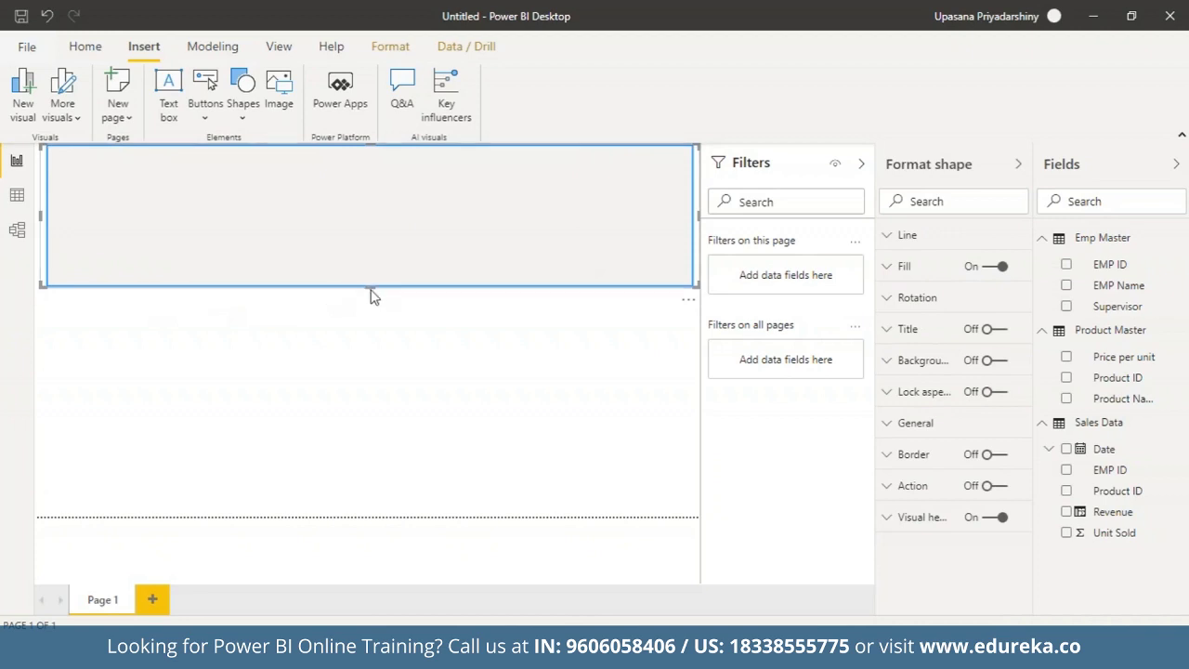
left_click_drag(371, 283, 385, 184)
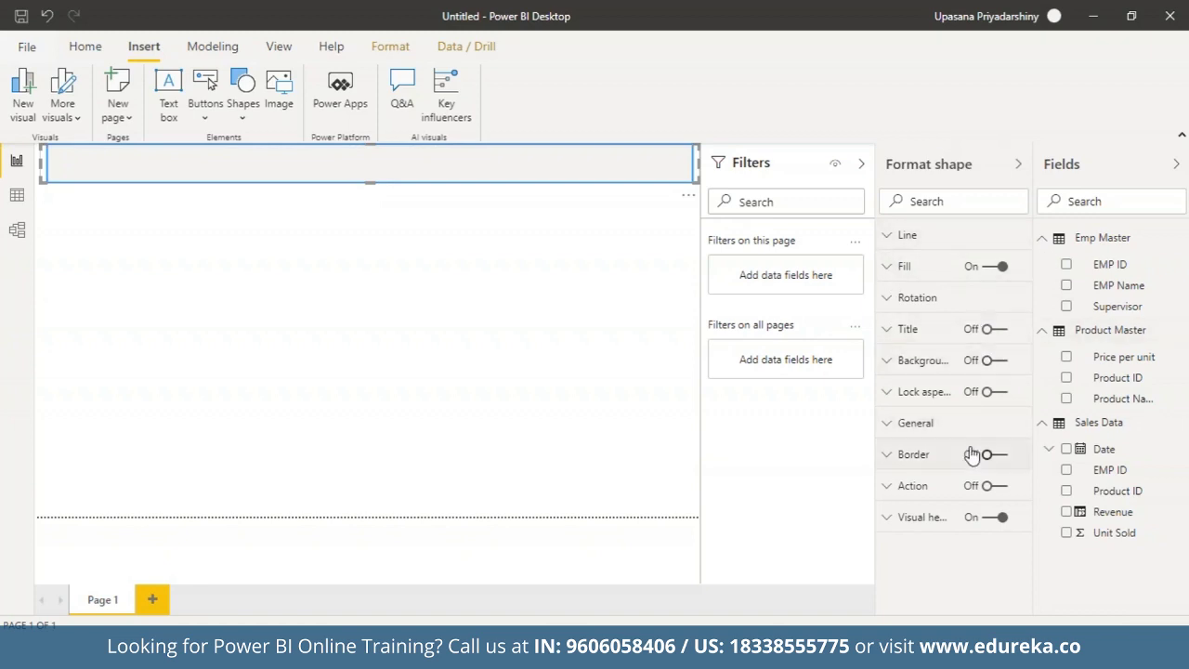
- Set both the fill color and the line color of the banner rectangle to black
left_click(921, 270)
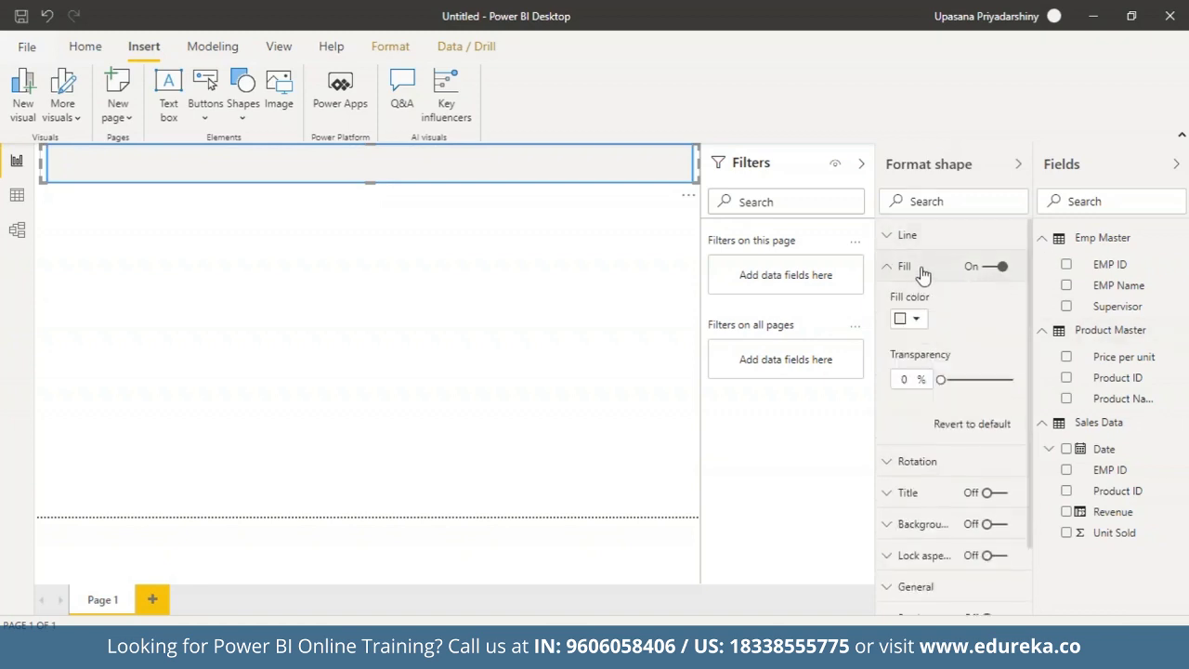
left_click(914, 320)
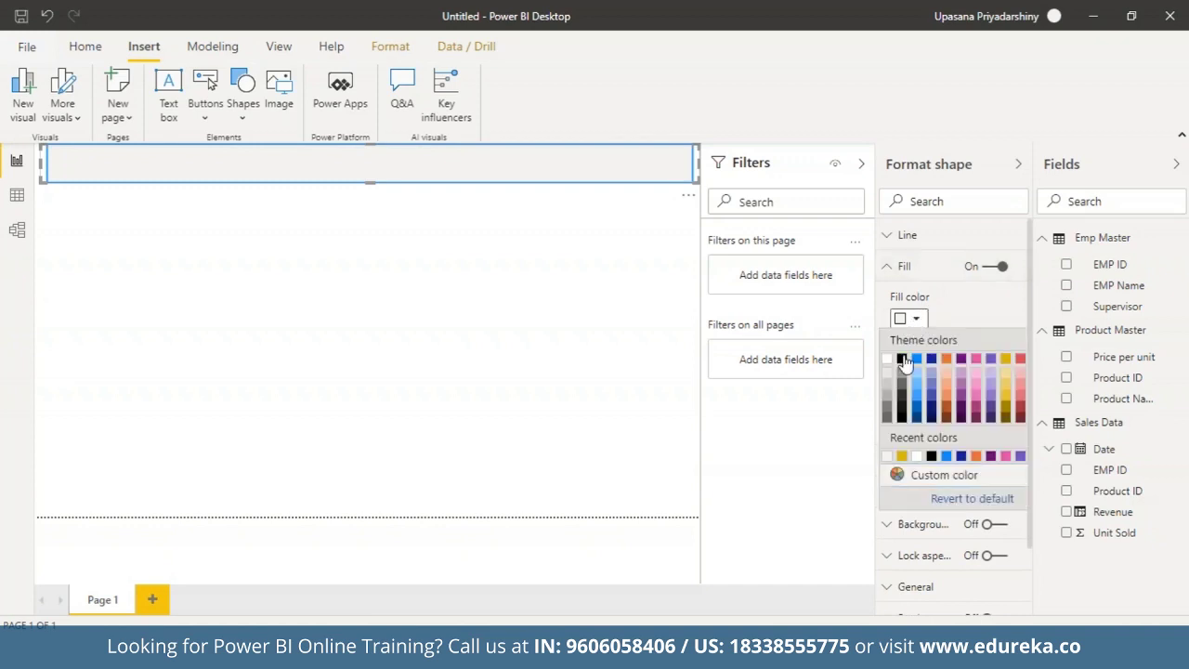
left_click(901, 357)
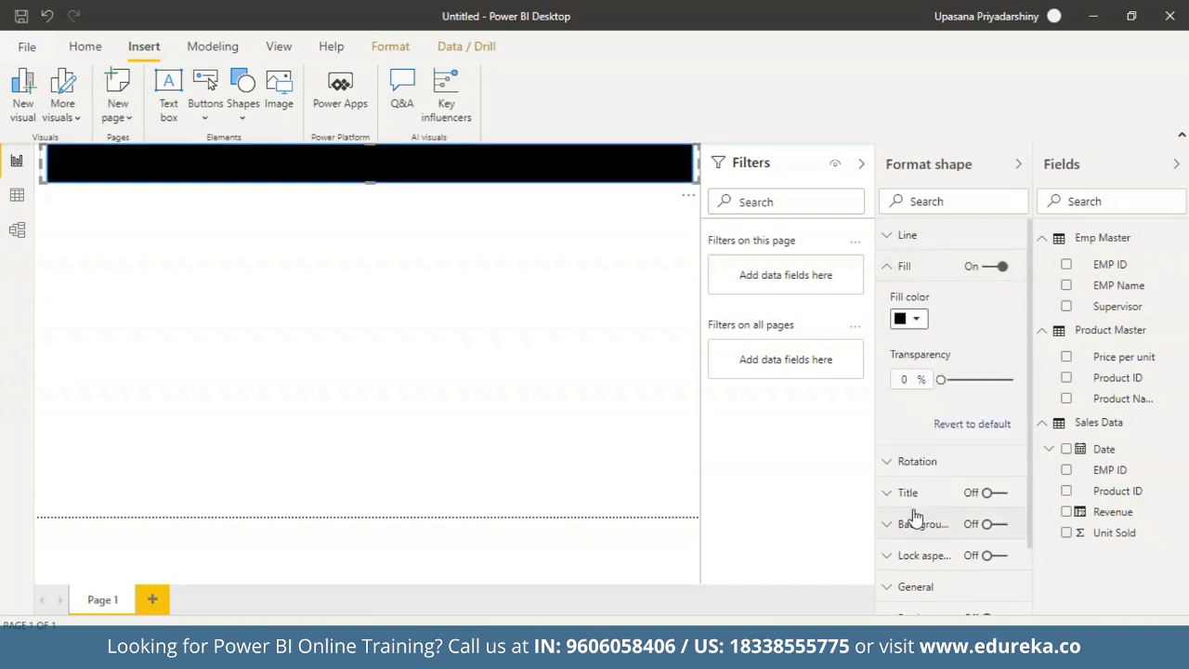
left_click(905, 238)
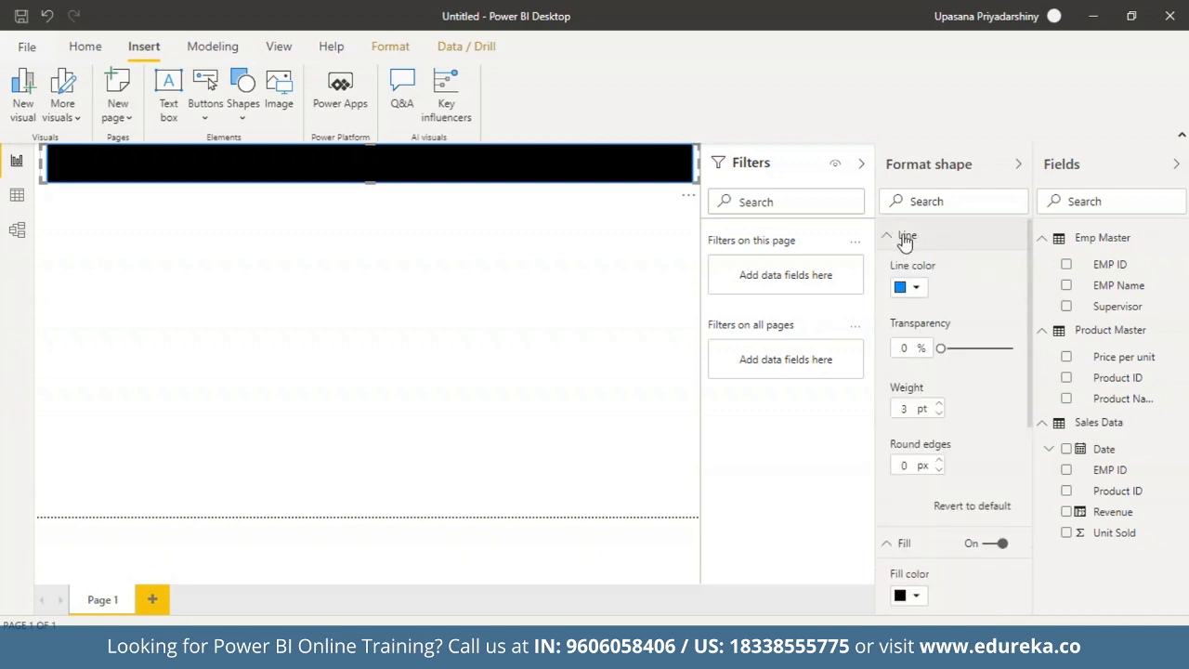
left_click(916, 290)
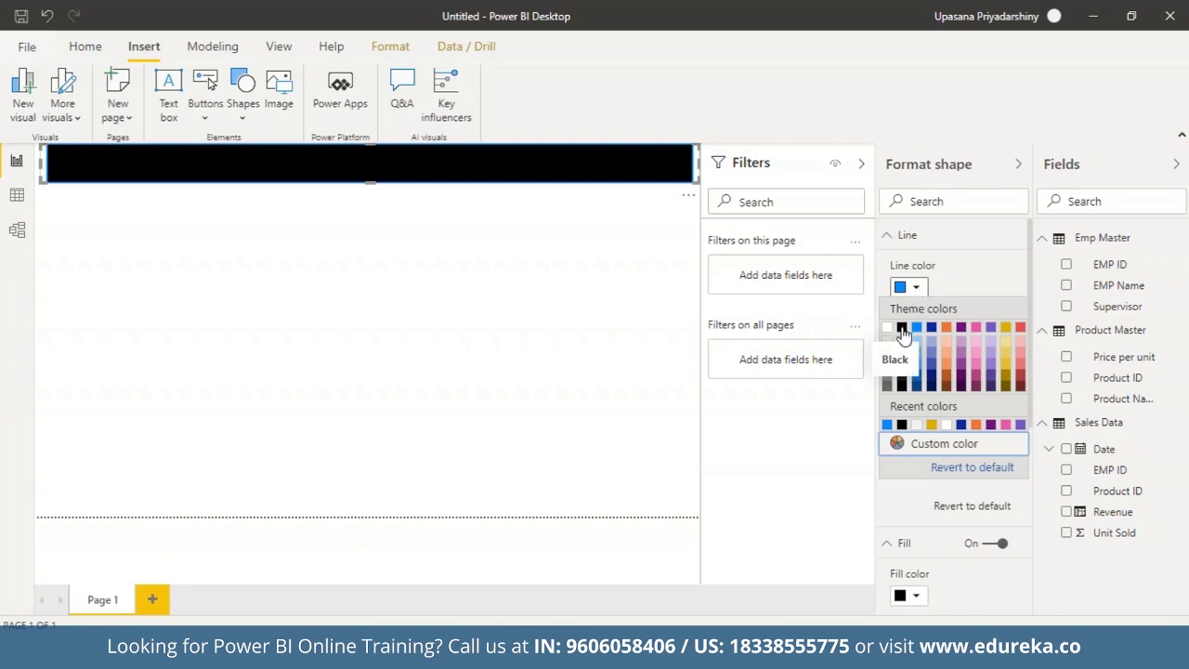
left_click(901, 328)
left_click(570, 317)
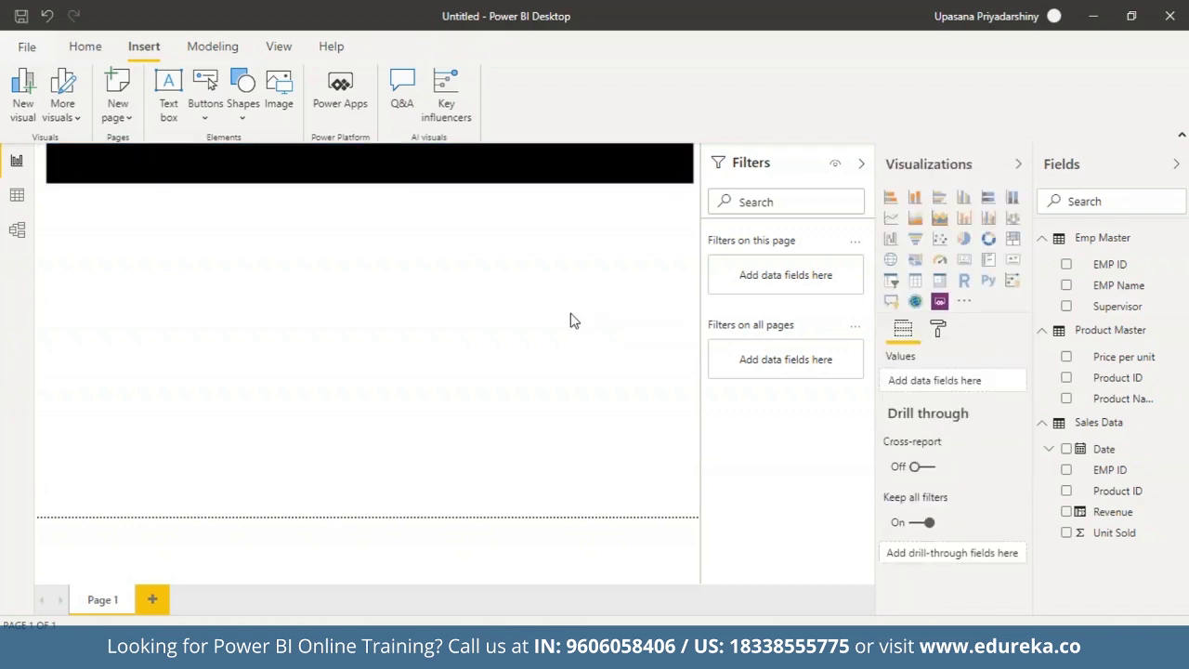
- Insert a text box reading "Mock Sales Dashboard" and format its text as size 24, bold and centered
left_click(163, 104)
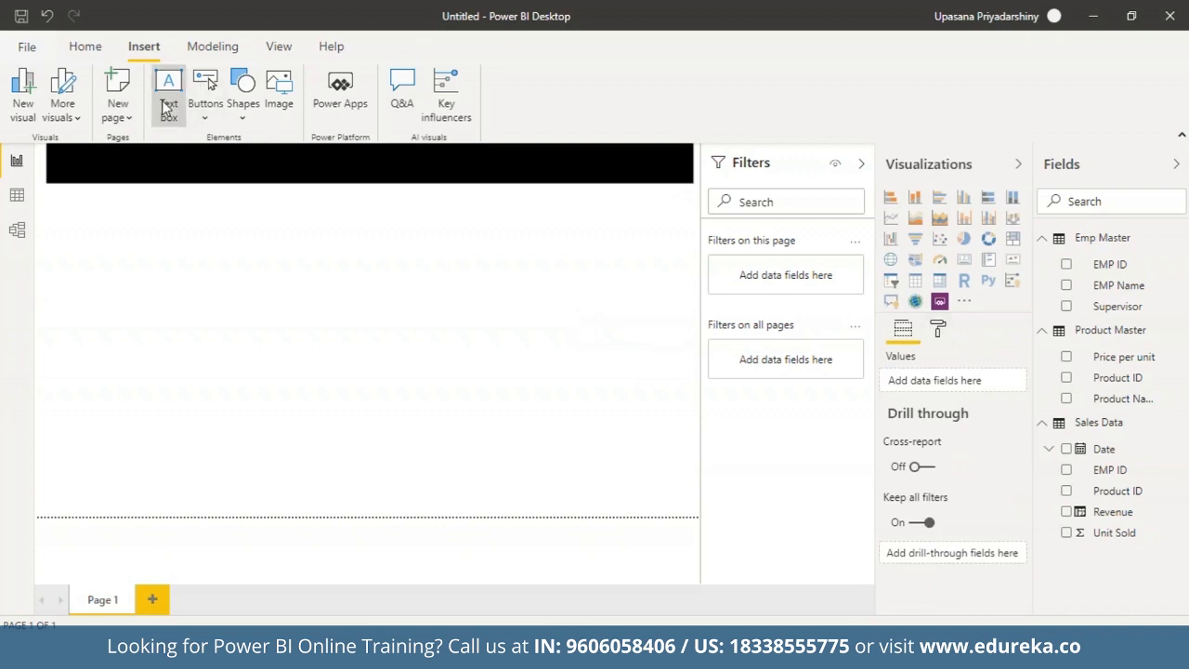
left_click(144, 276)
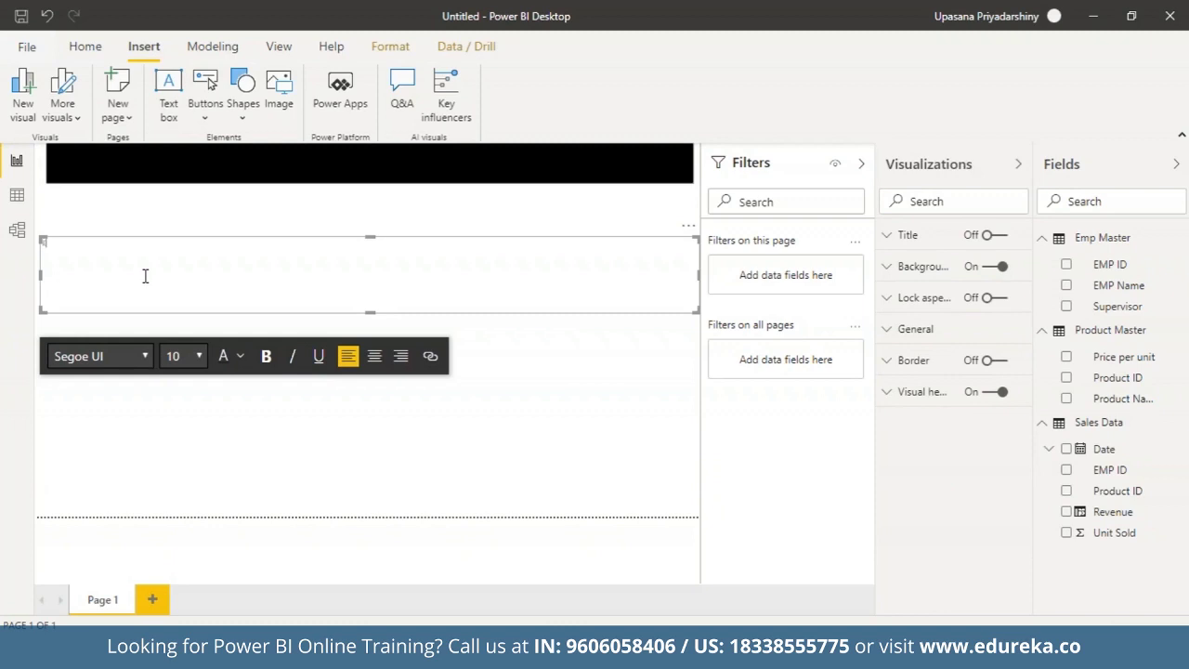
type("Mock Sales Dashboard")
key("ctrl+a")
left_click(199, 358)
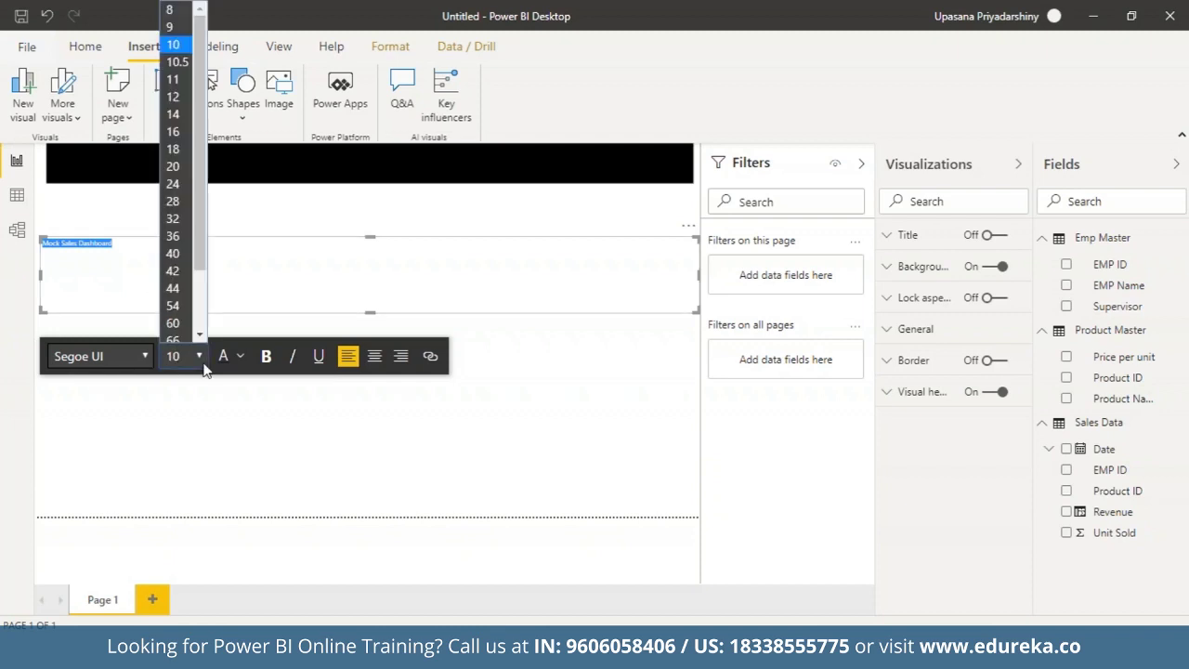
left_click(181, 184)
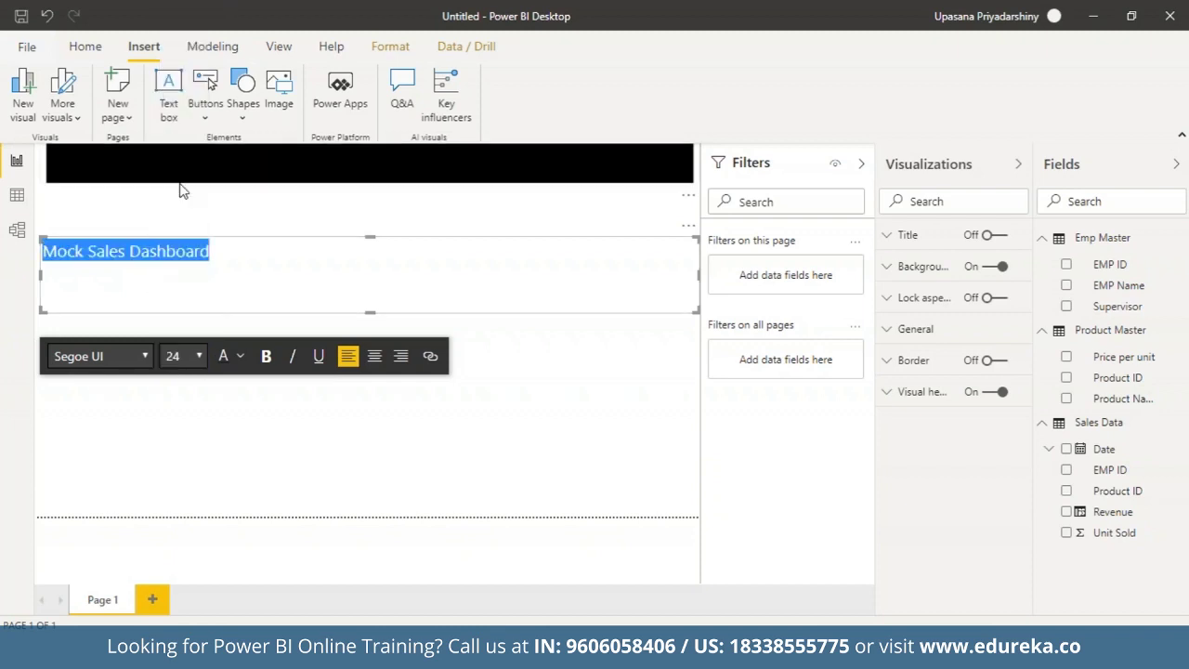
left_click(267, 360)
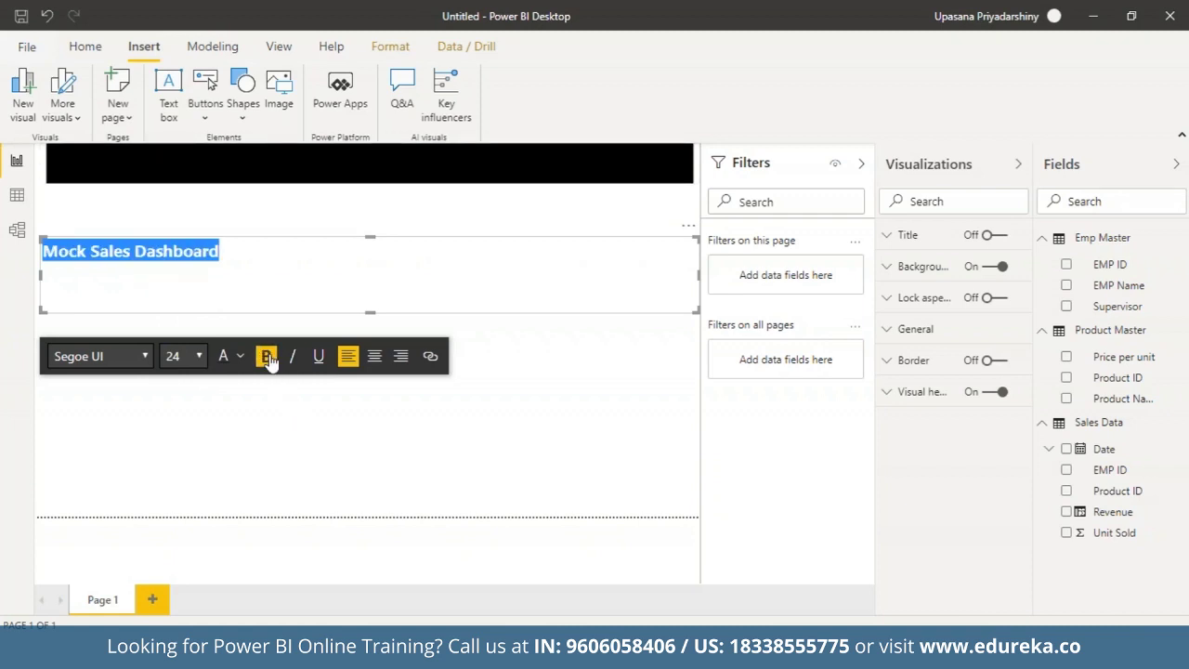
left_click(376, 359)
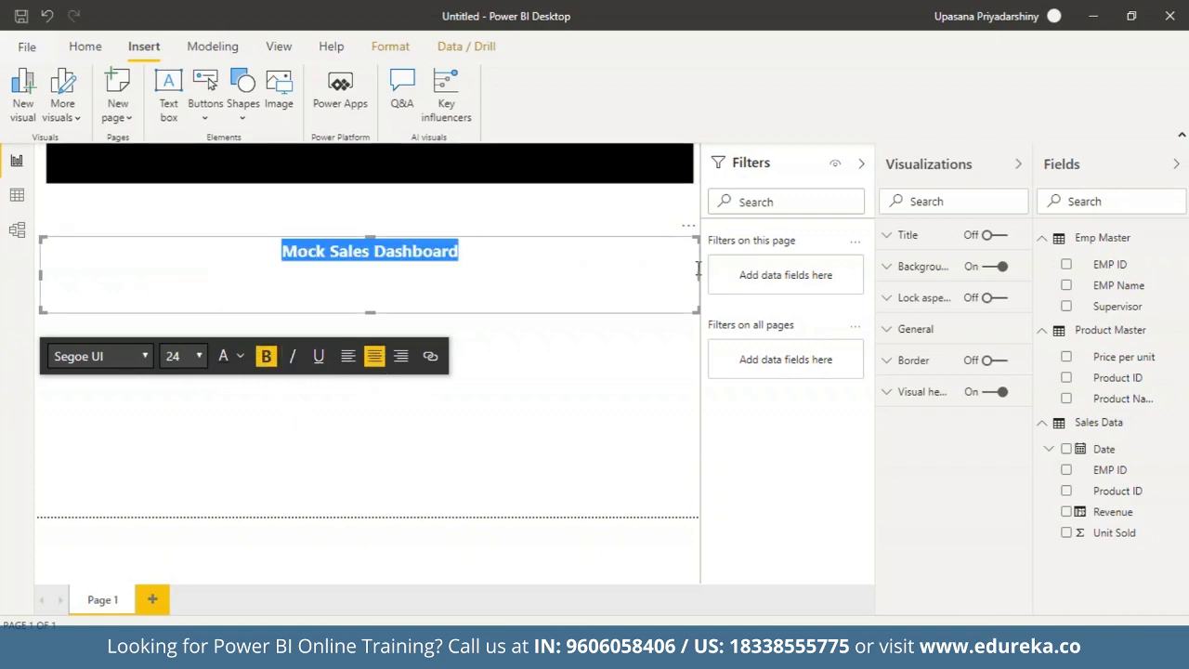
- Shrink the text box to fit closely around the "Mock Sales Dashboard" title and color its text golden yellow
left_click_drag(699, 283, 240, 279)
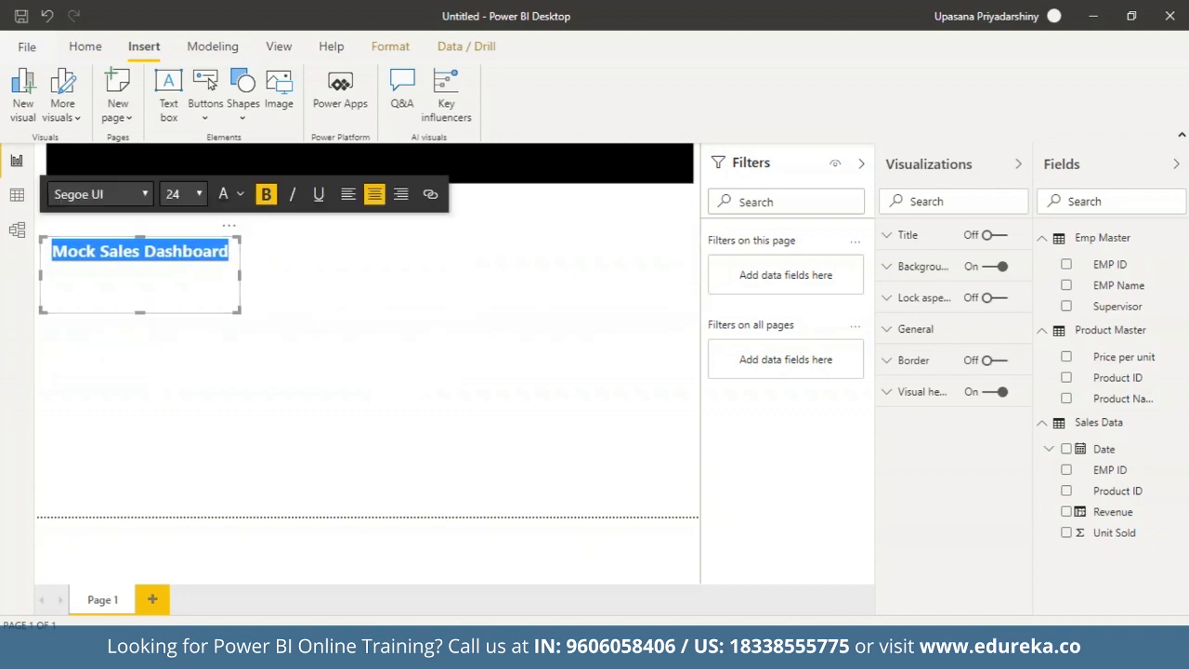
left_click_drag(136, 312, 156, 270)
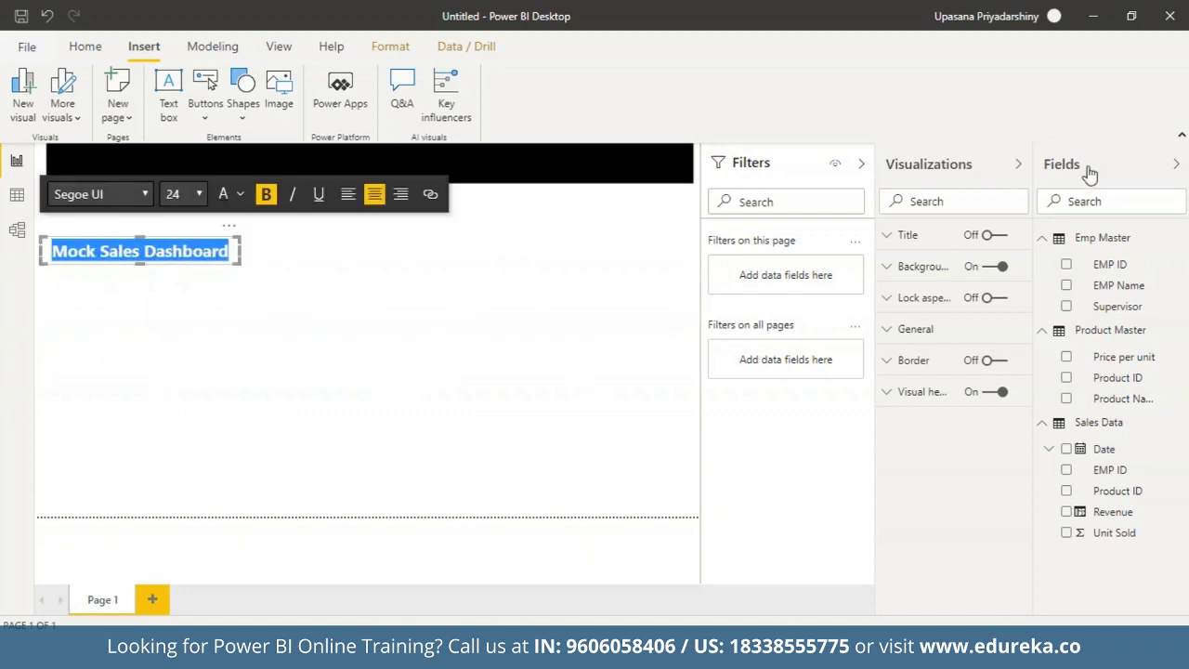
left_click(243, 195)
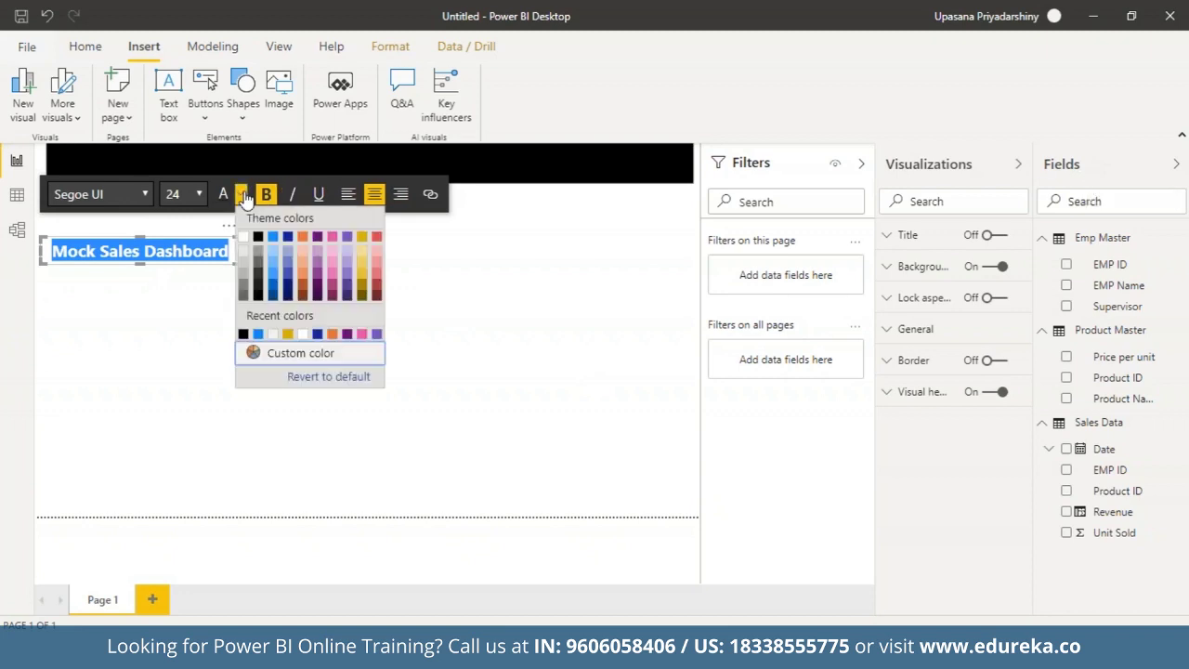
left_click(363, 243)
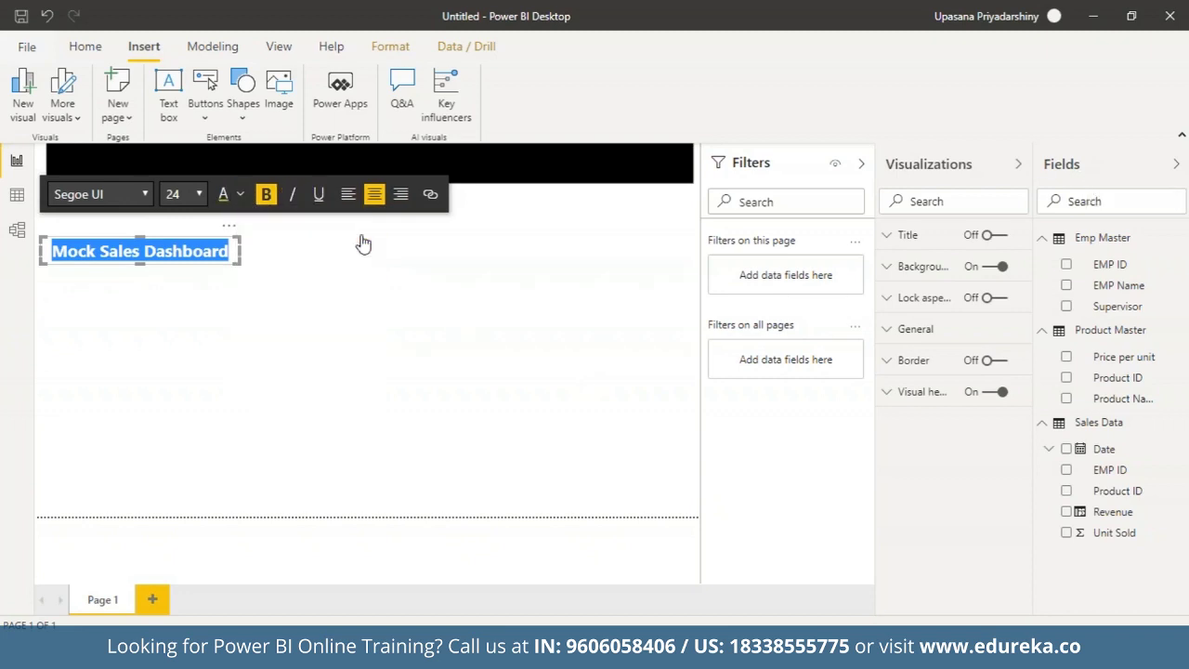
left_click(405, 303)
left_click(182, 244)
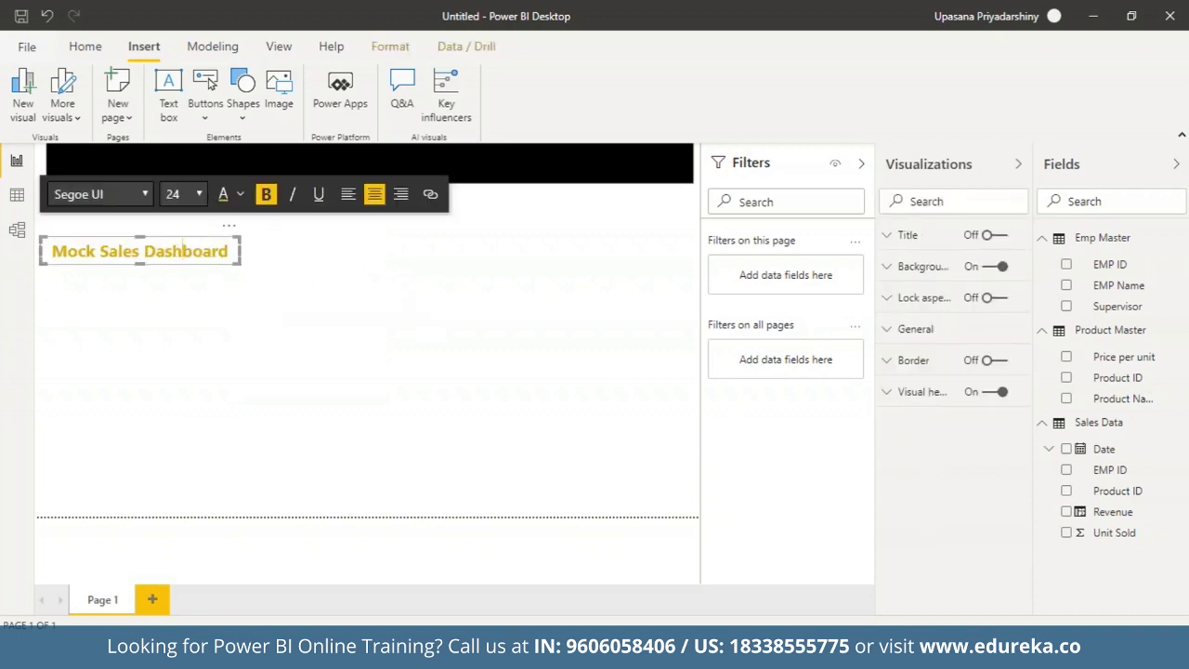
- Move the "Mock Sales Dashboard" text box onto the black banner and resize it so the title sits centered across the banner
left_click(223, 369)
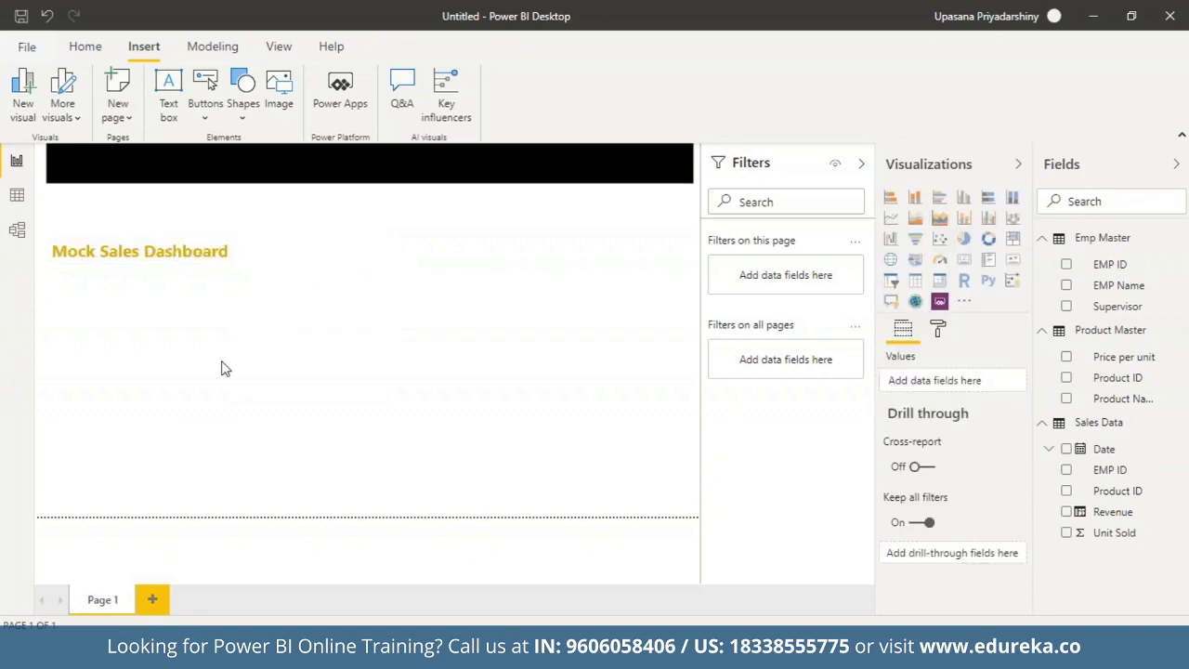
left_click_drag(197, 238, 197, 145)
left_click(133, 181)
left_click_drag(141, 262, 146, 175)
left_click(139, 158)
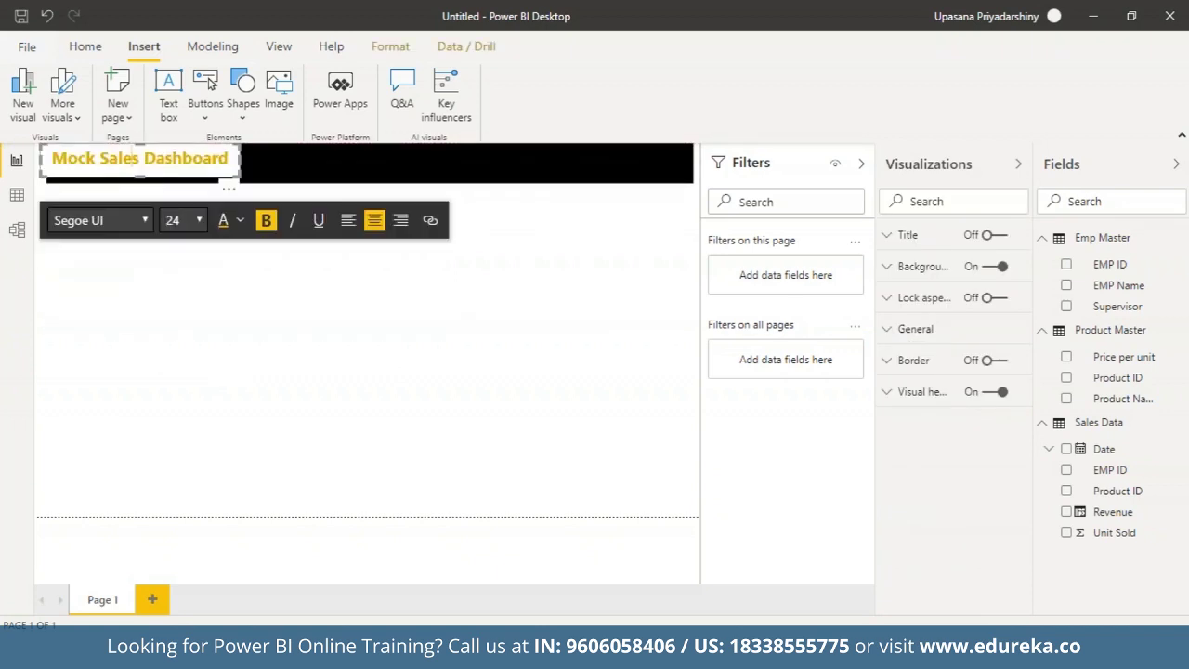
left_click_drag(238, 172, 554, 188)
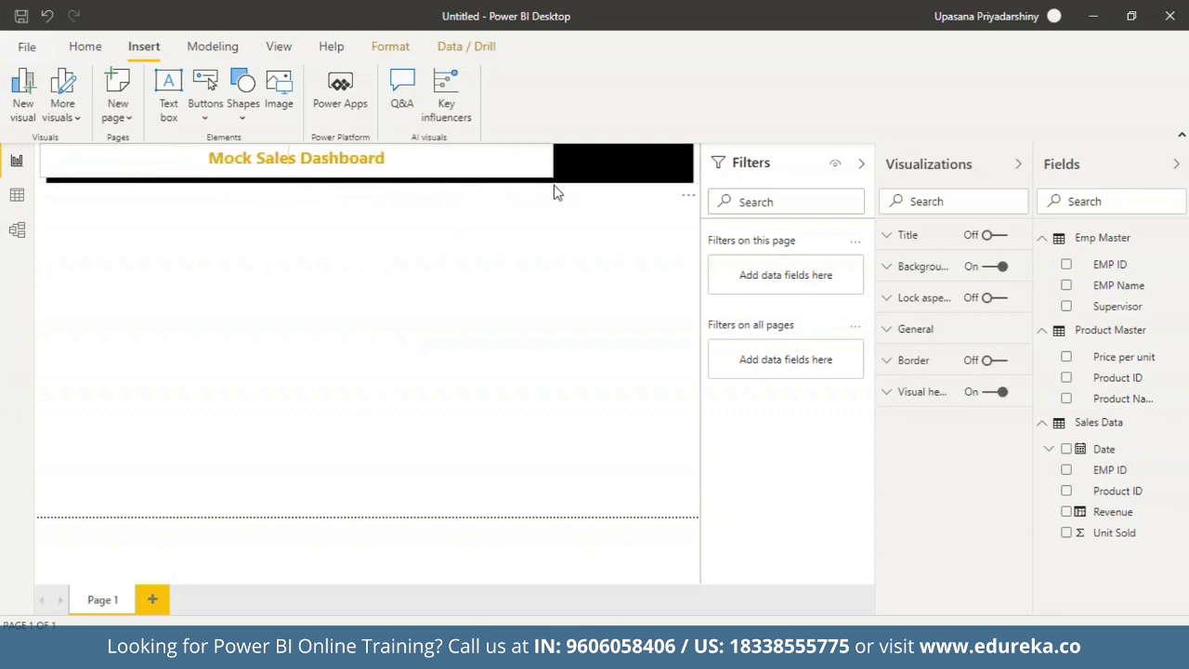
left_click_drag(41, 171, 263, 191)
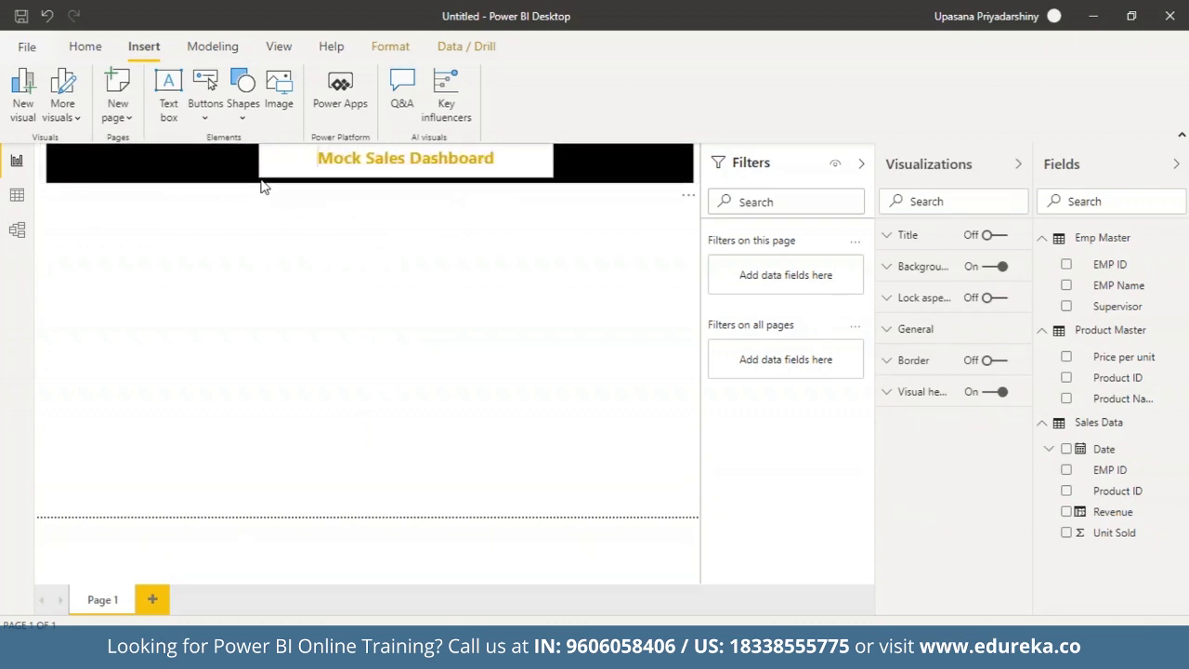
- Center the title text box vertically within the banner and turn off its background
left_click_drag(403, 147, 403, 152)
left_click(404, 160)
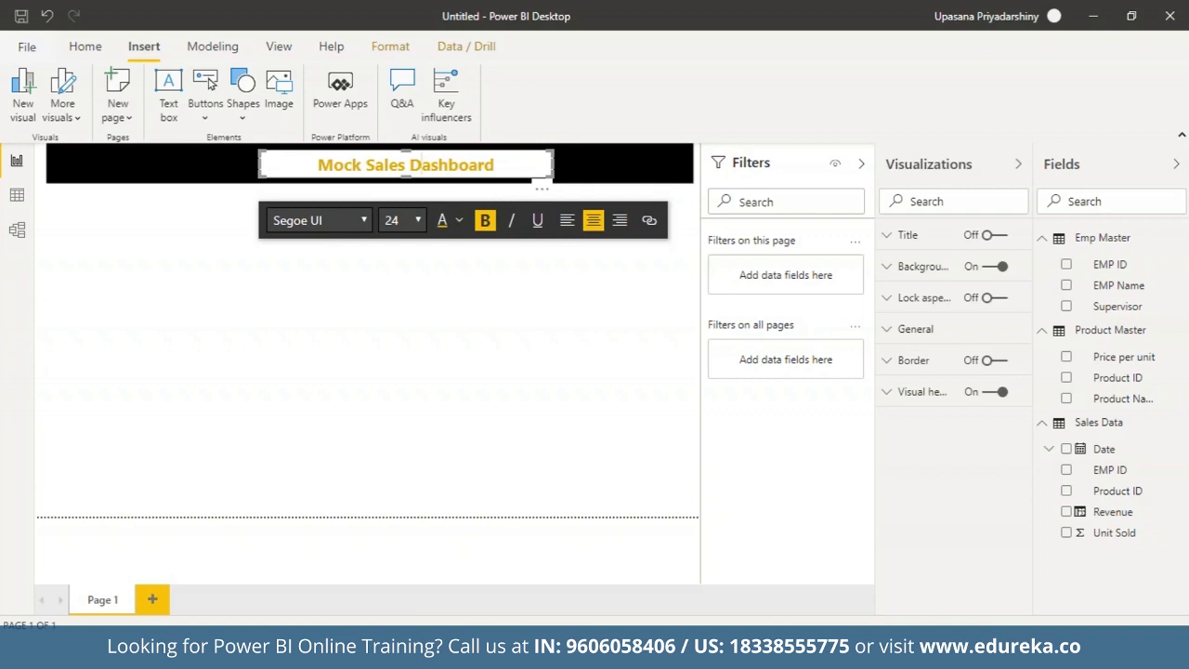
left_click(972, 269)
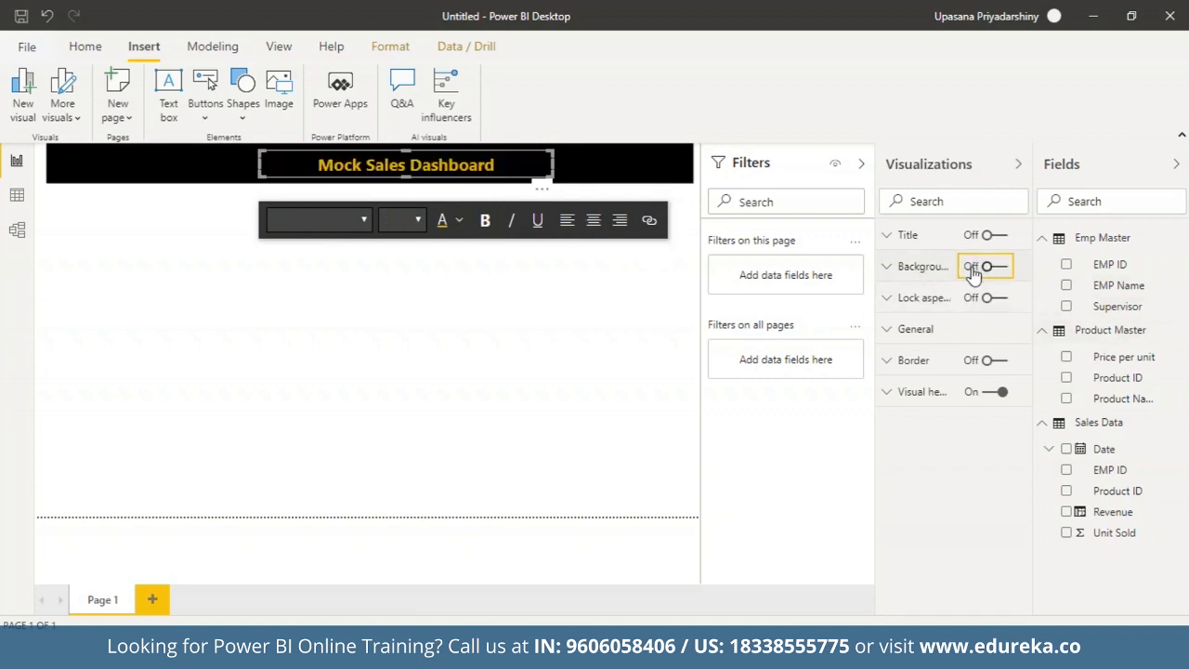
left_click(314, 306)
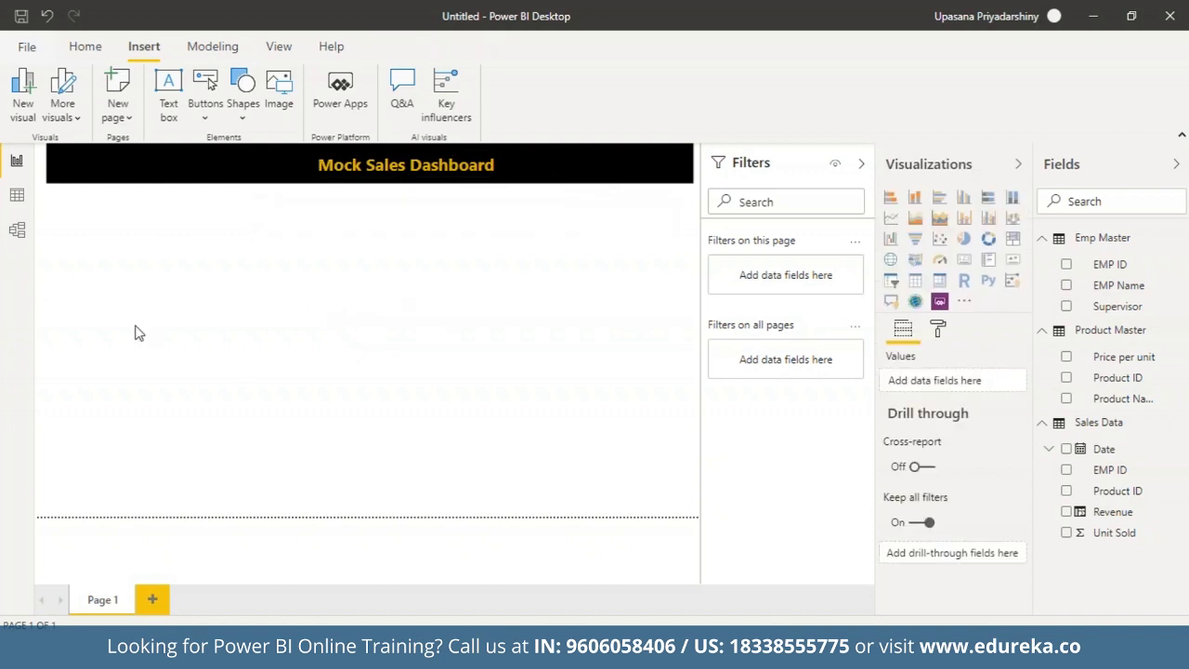
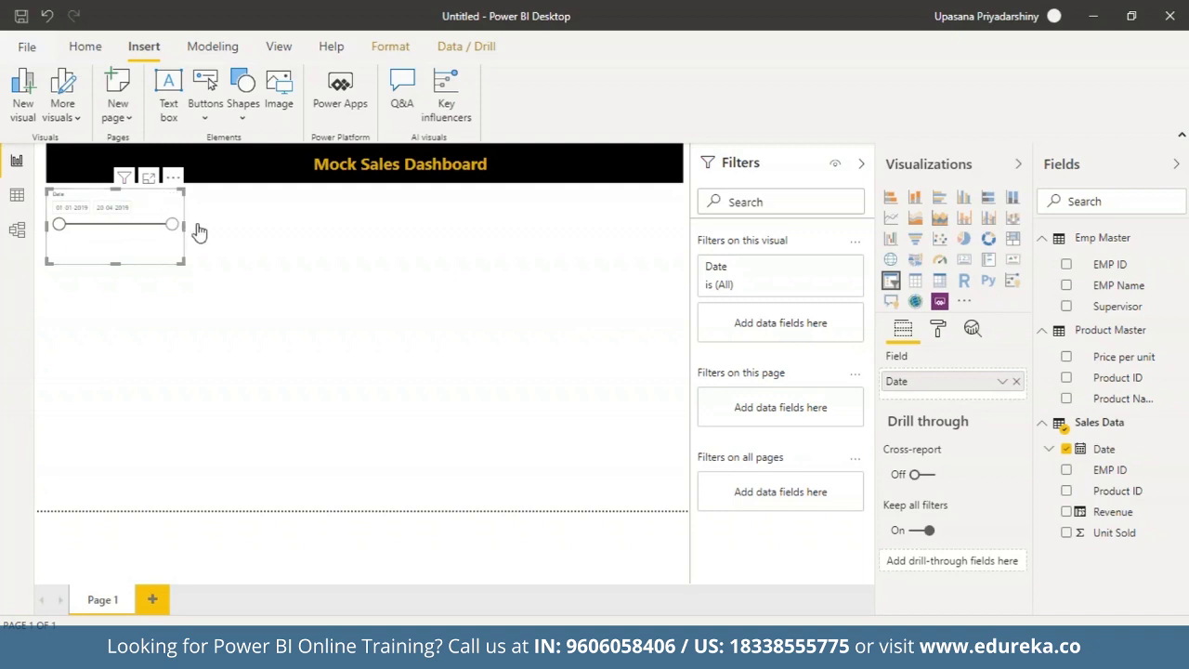
- Set the background color of the Date slicer to golden yellow
left_click(193, 233)
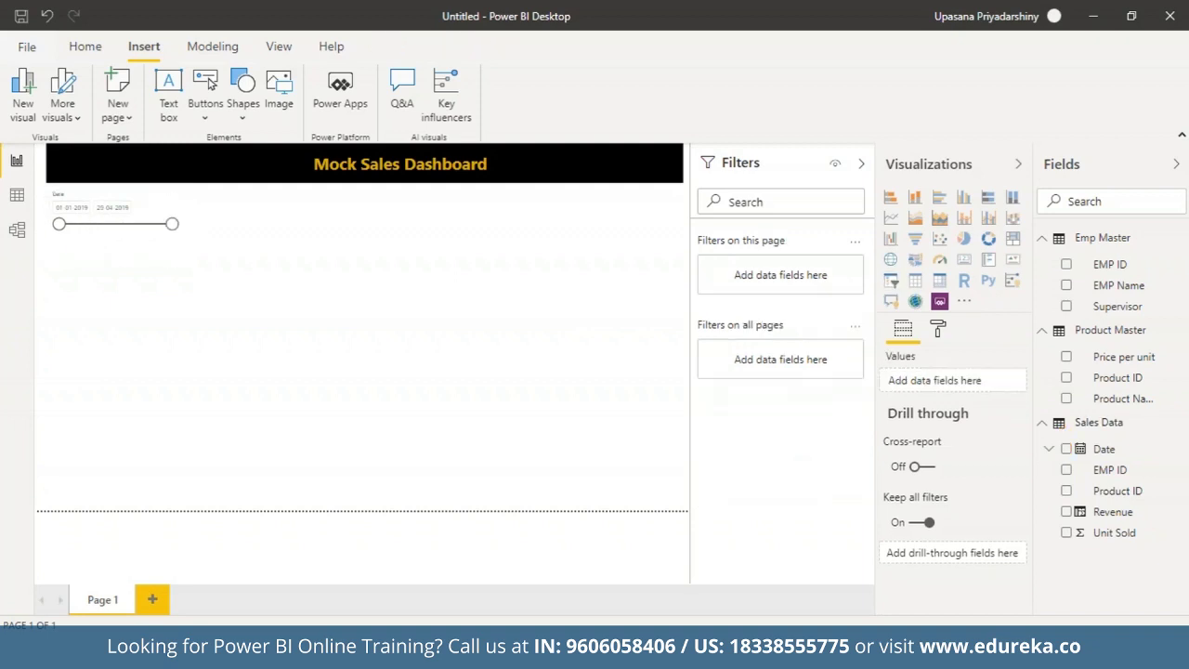
left_click(80, 231)
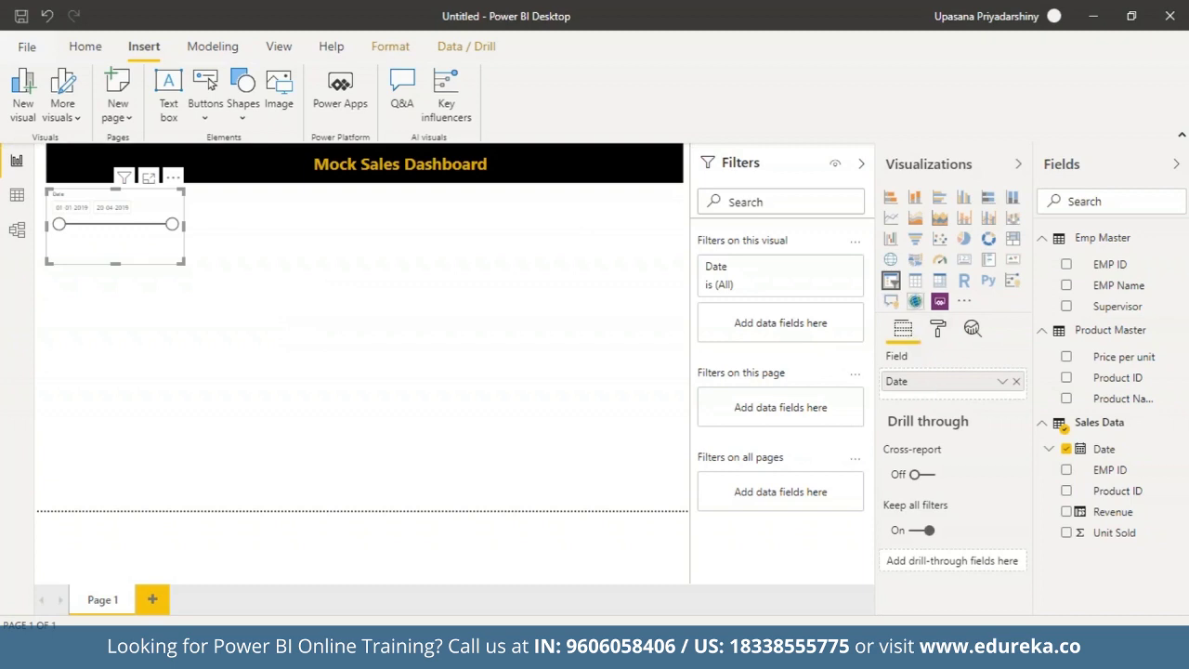
left_click(937, 334)
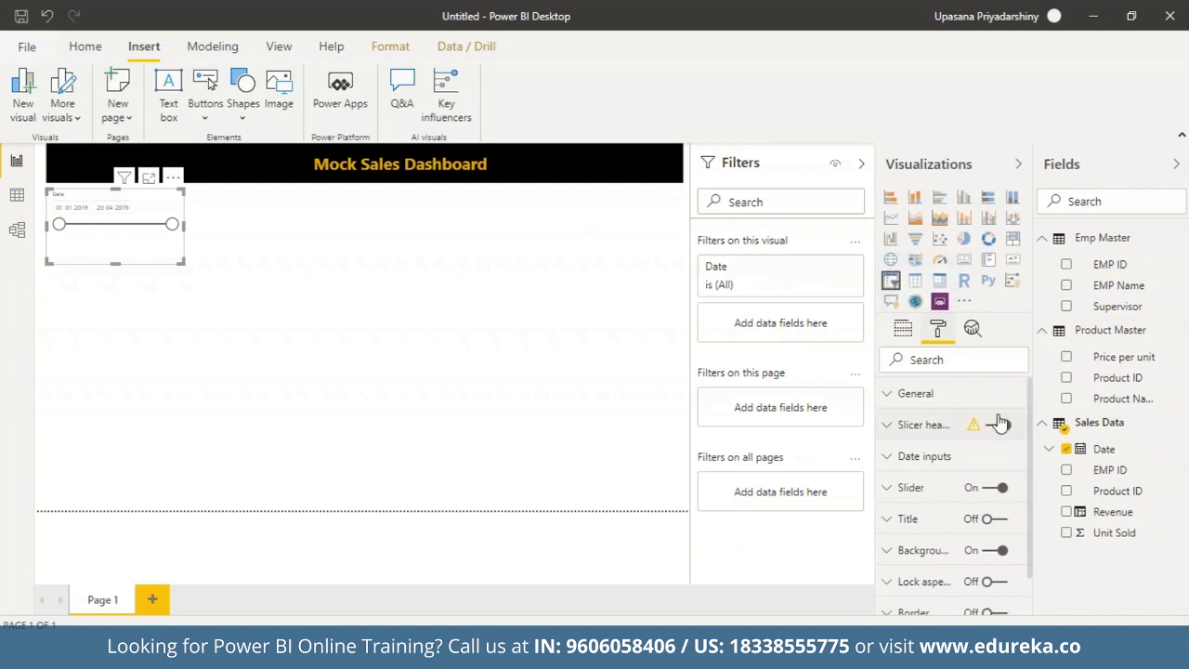
scroll(1033, 401, "down", 1)
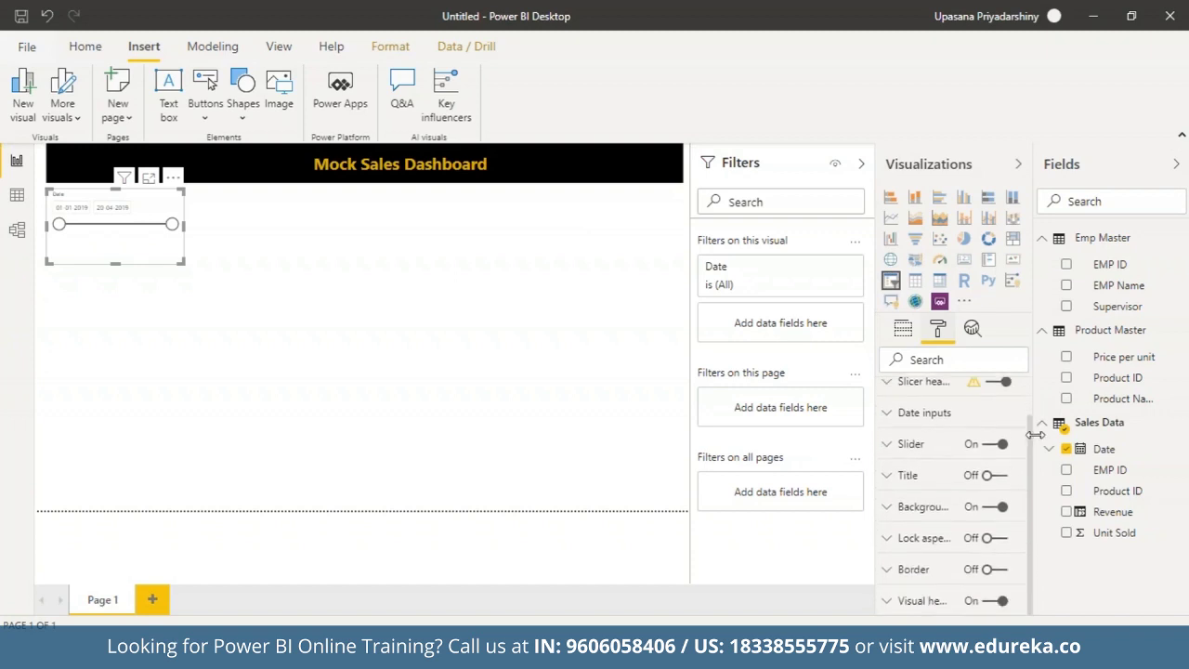
left_click(890, 520)
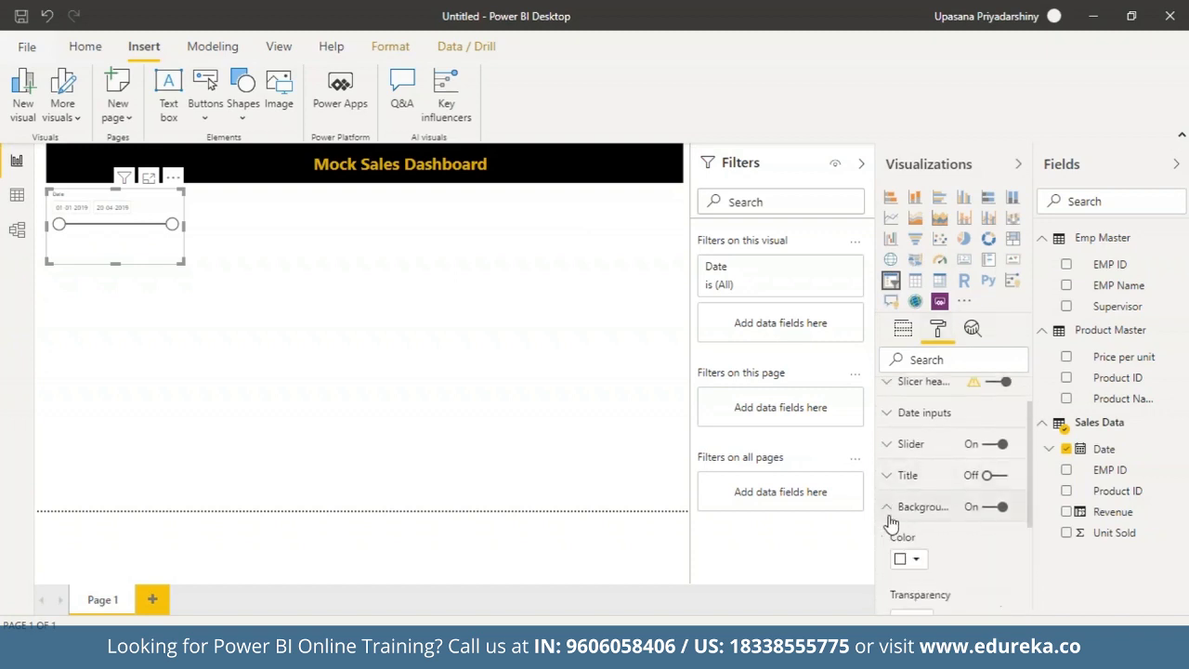
left_click(917, 561)
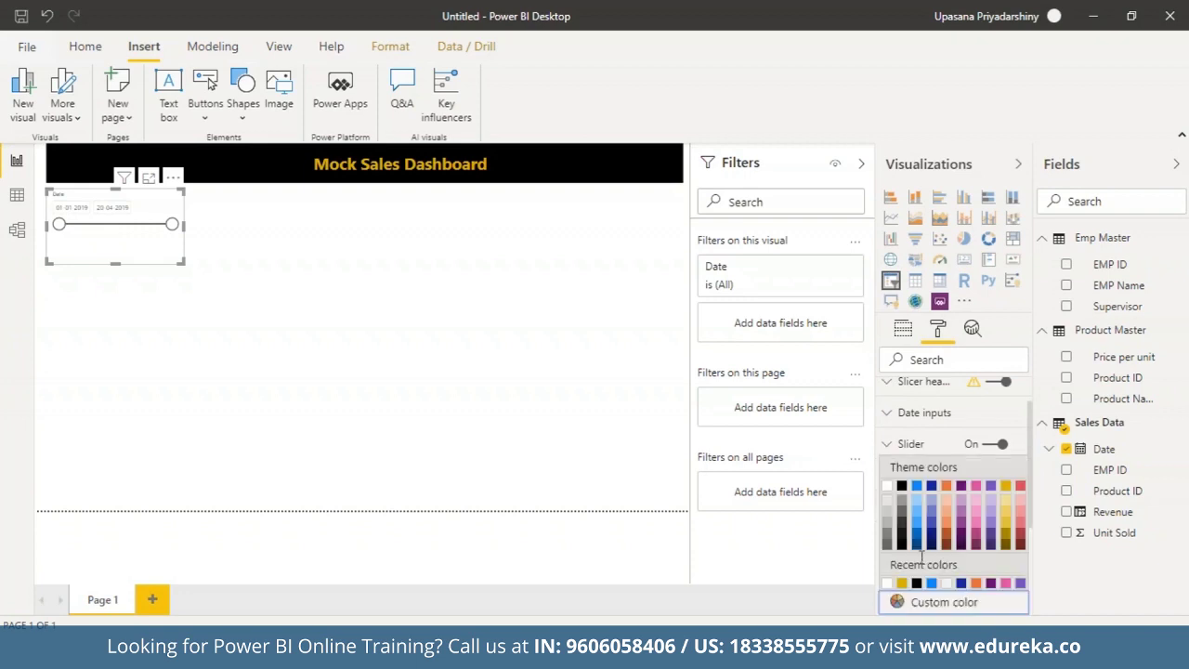
left_click(1007, 486)
left_click(929, 506)
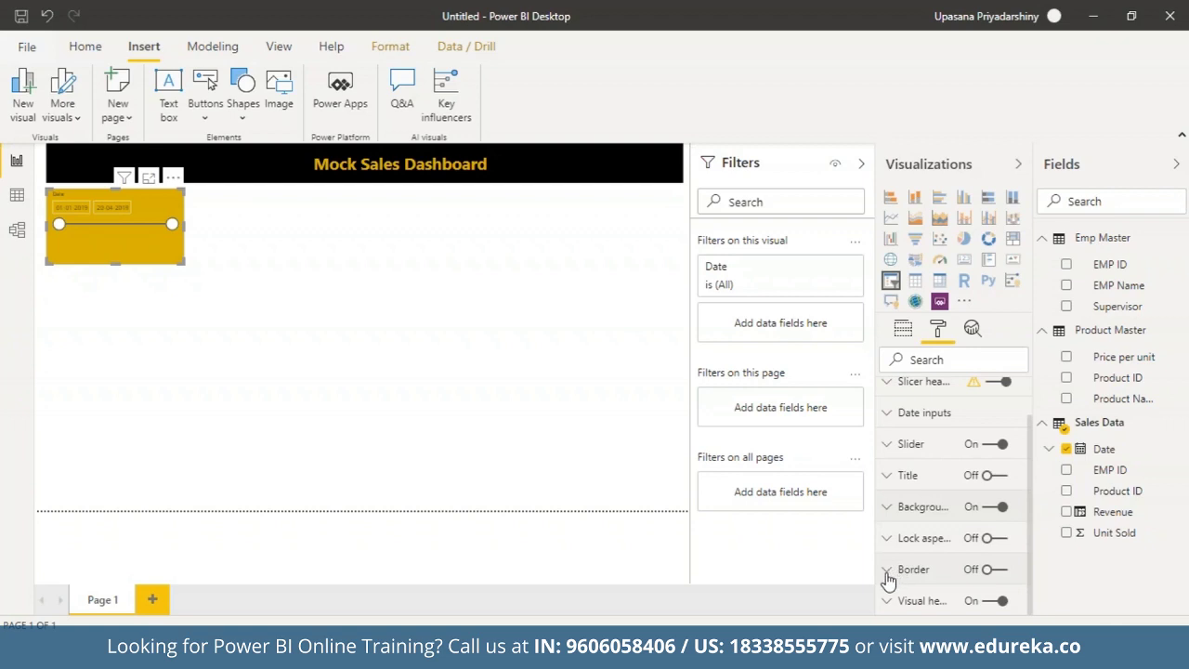
- Turn on a black border with slightly rounded corners for the Date slicer
left_click(893, 571)
scroll(993, 464, "down", 2)
left_click(989, 440)
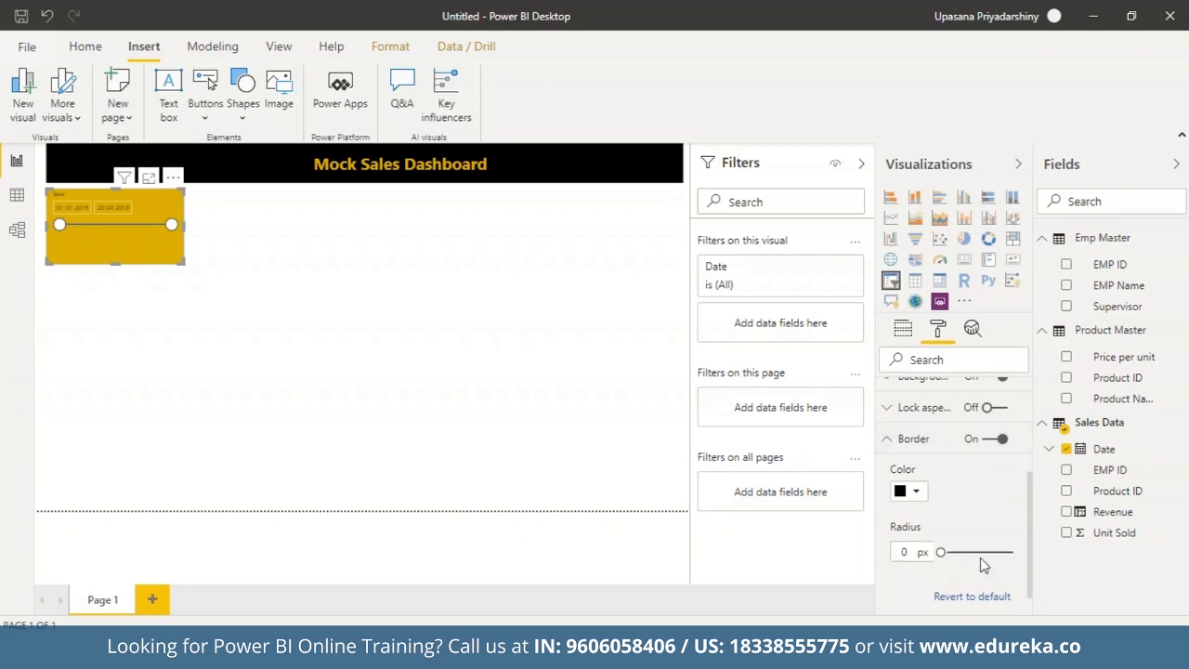
left_click(890, 439)
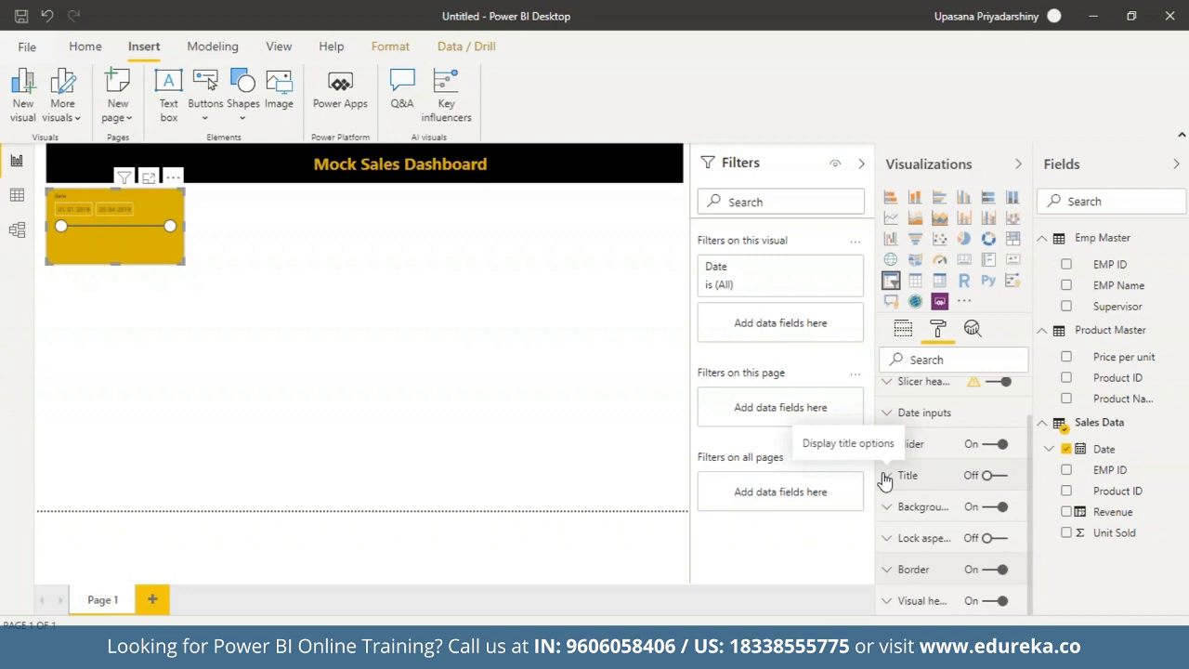
- Give the Date slicer's date inputs a golden yellow background and a text size of 13 pt
scroll(899, 464, "up", 1)
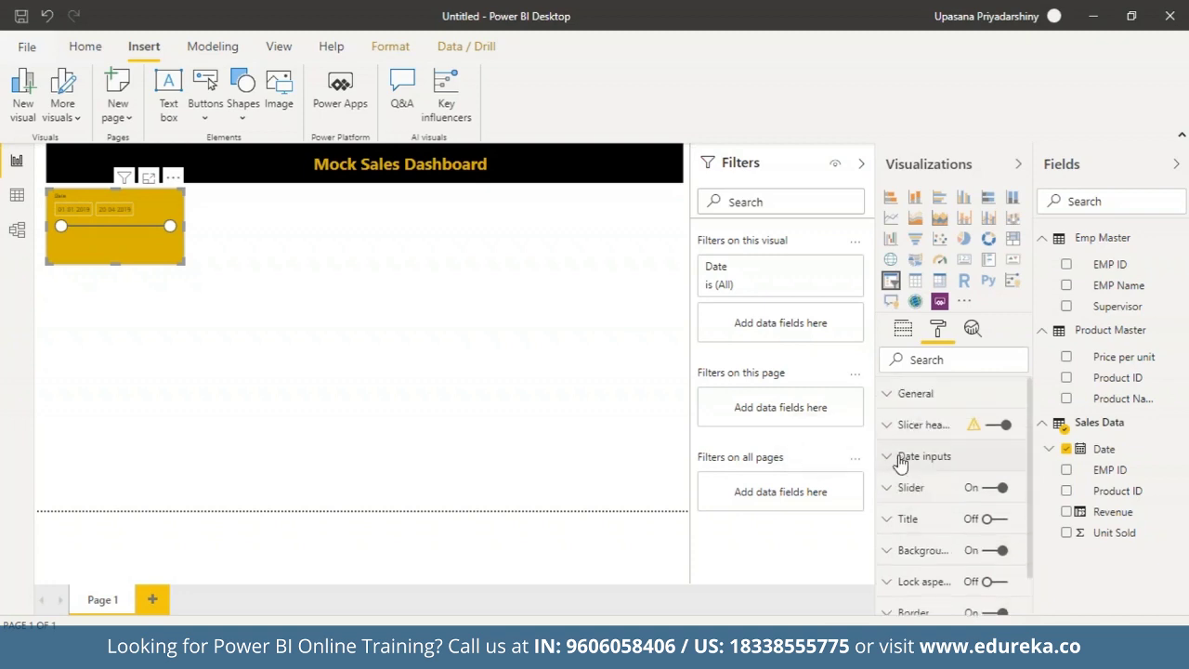
left_click(899, 460)
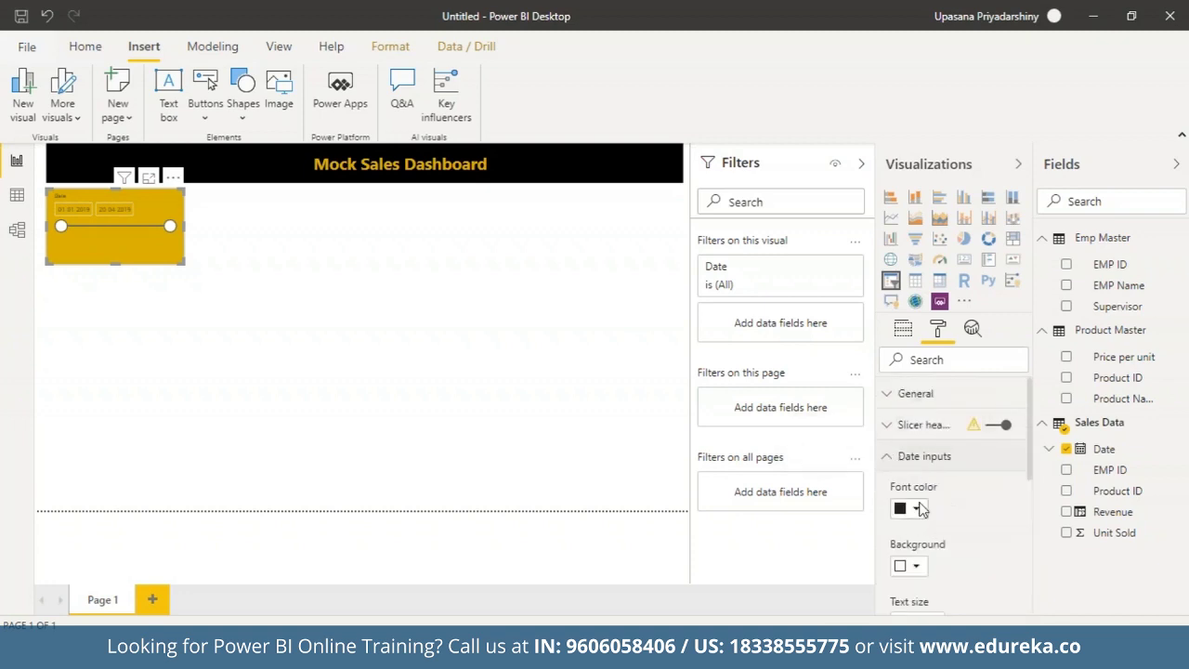
left_click_drag(1029, 425, 1027, 475)
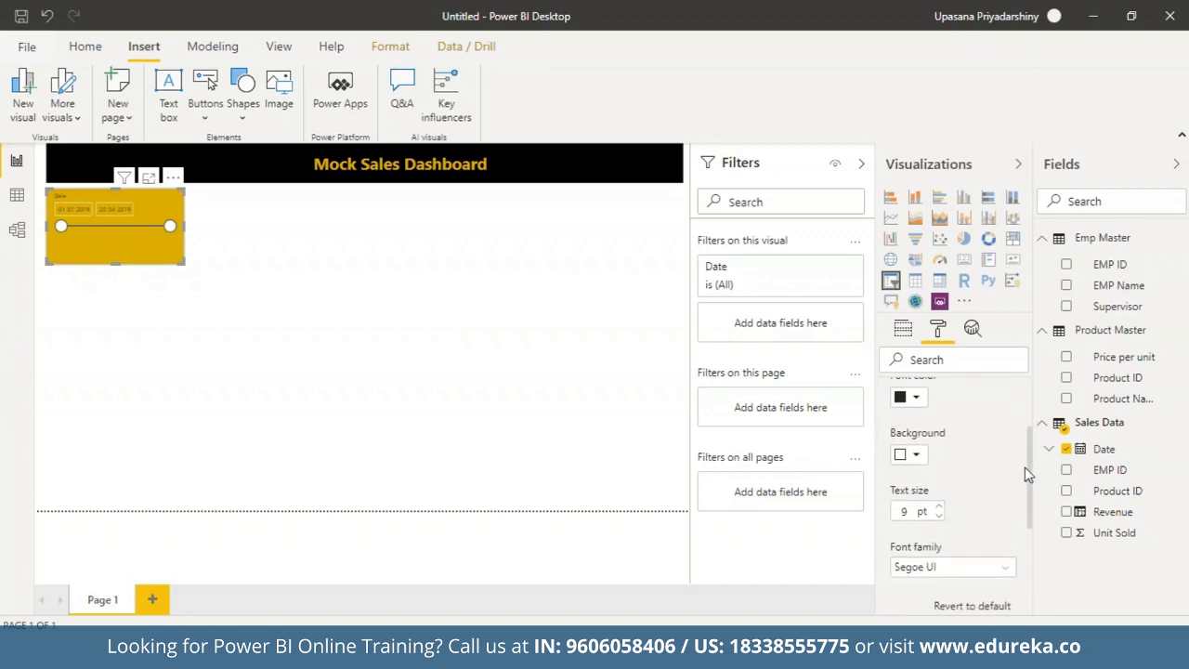
left_click(915, 454)
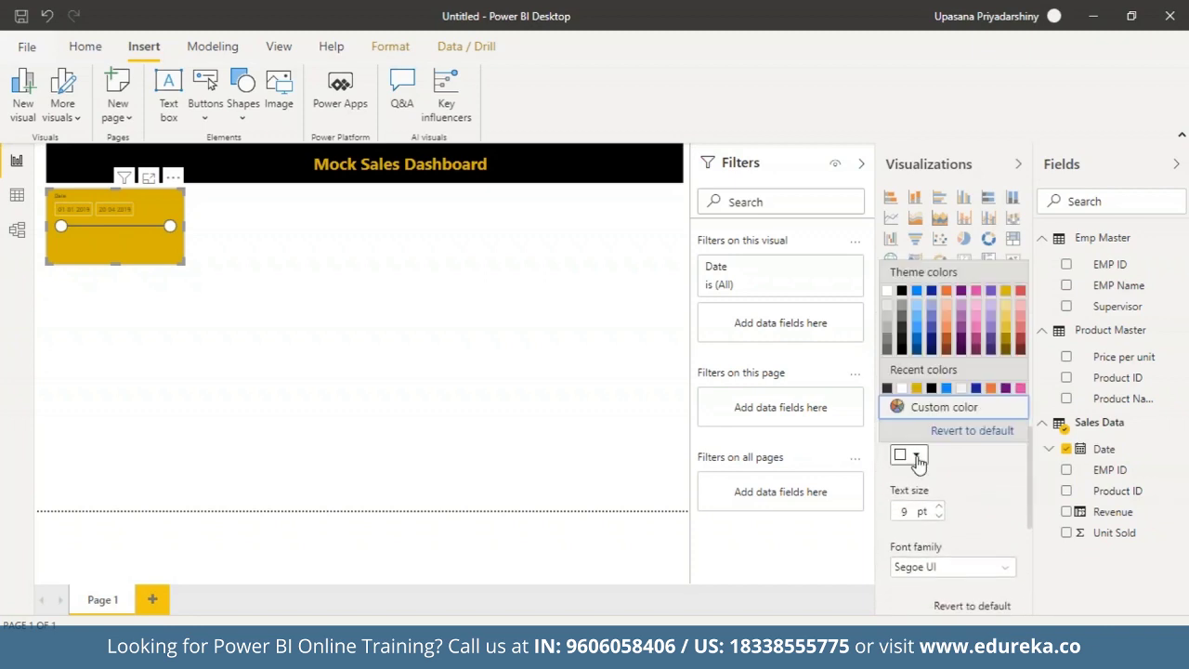
left_click(1005, 292)
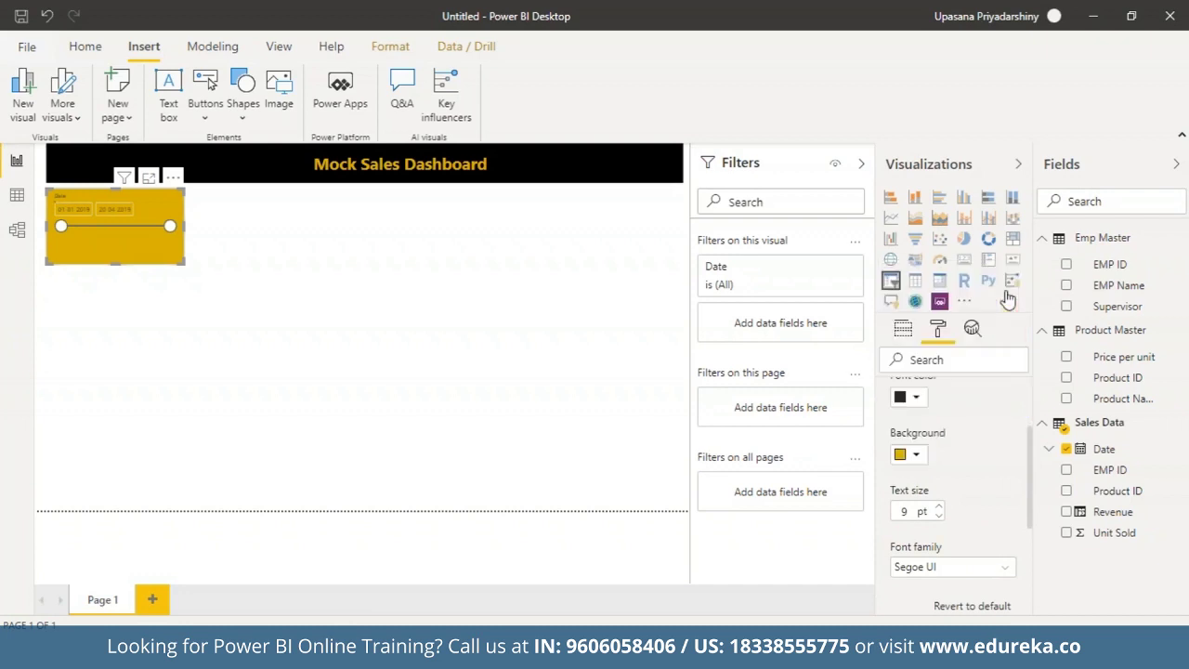
left_click(938, 506)
left_click(938, 507)
left_click(938, 506)
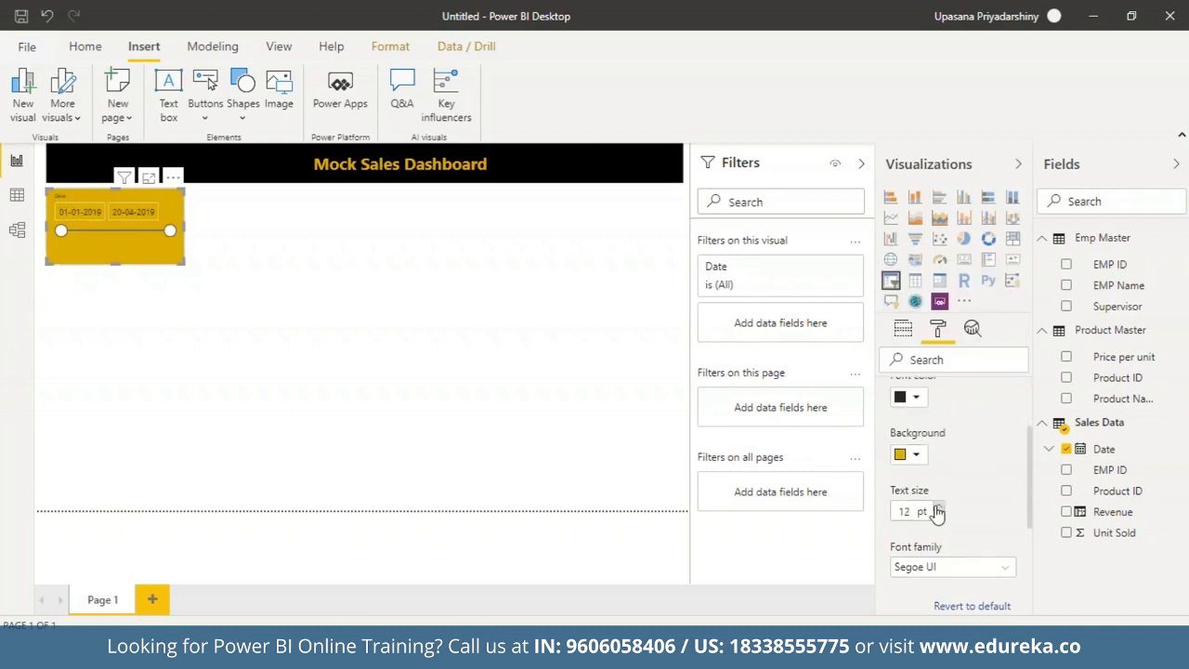
left_click(938, 506)
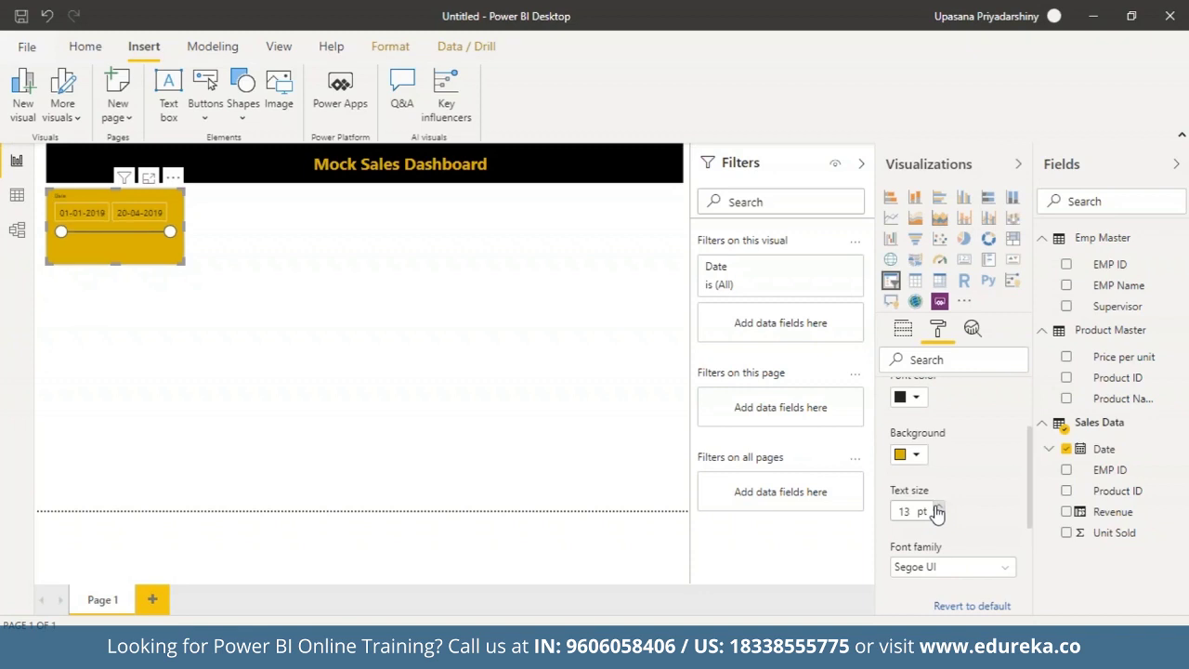
left_click_drag(1033, 513, 1033, 477)
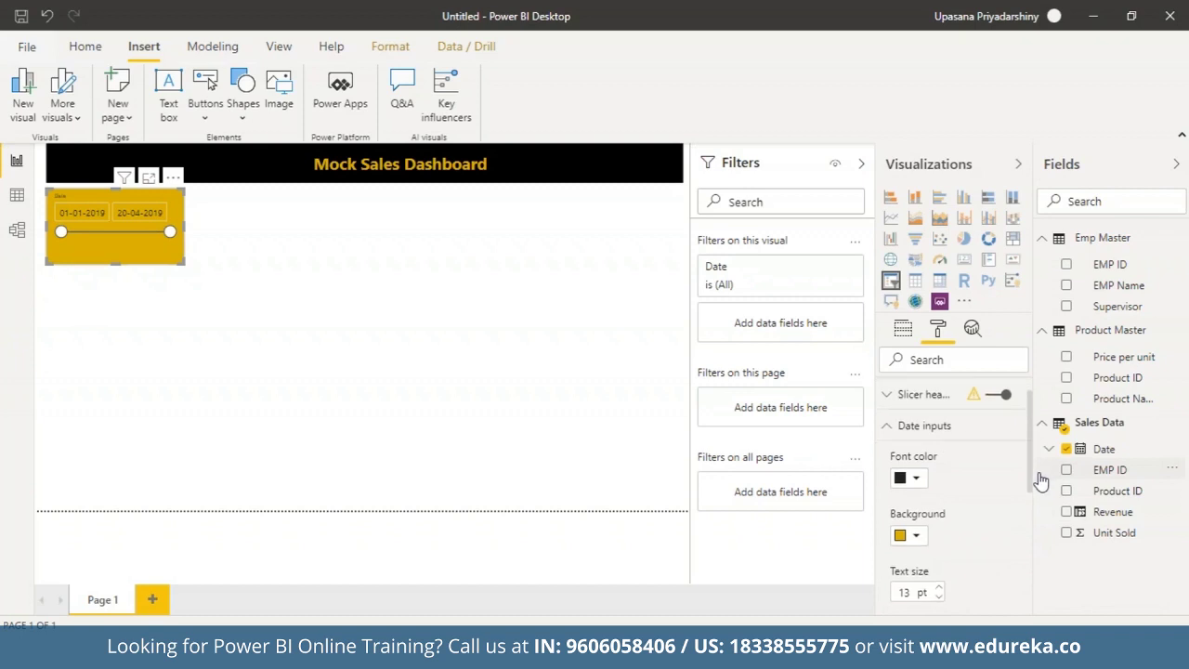
scroll(919, 496, "down", 1)
left_click(923, 500)
left_click(922, 500)
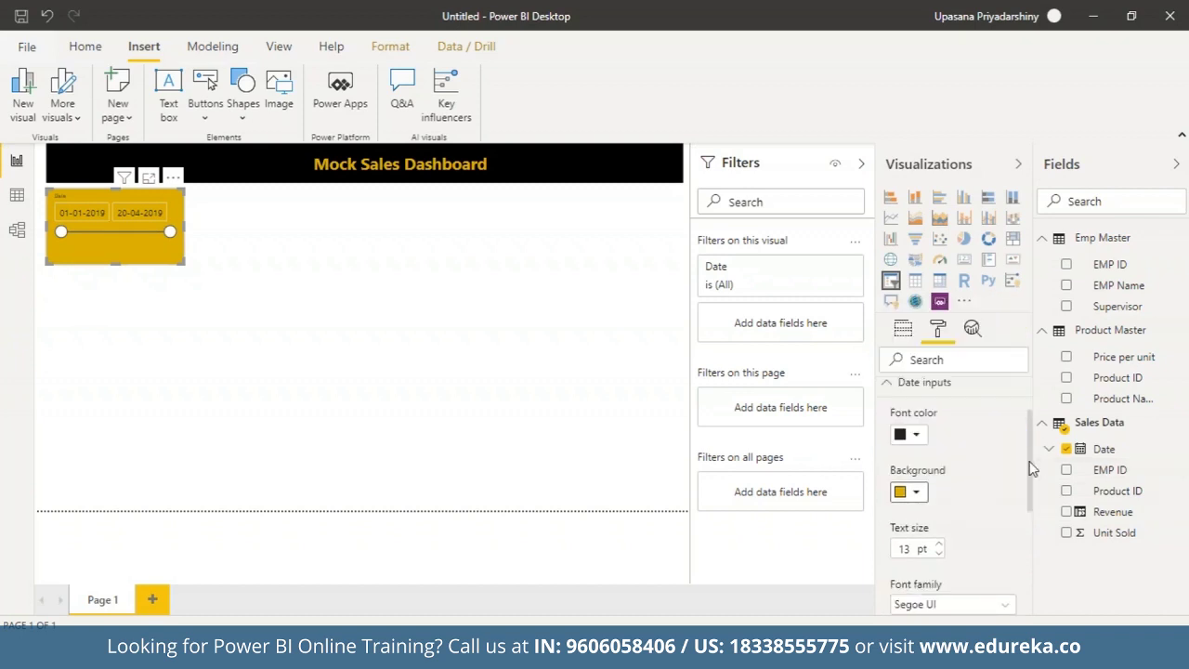
scroll(888, 411, "up", 5)
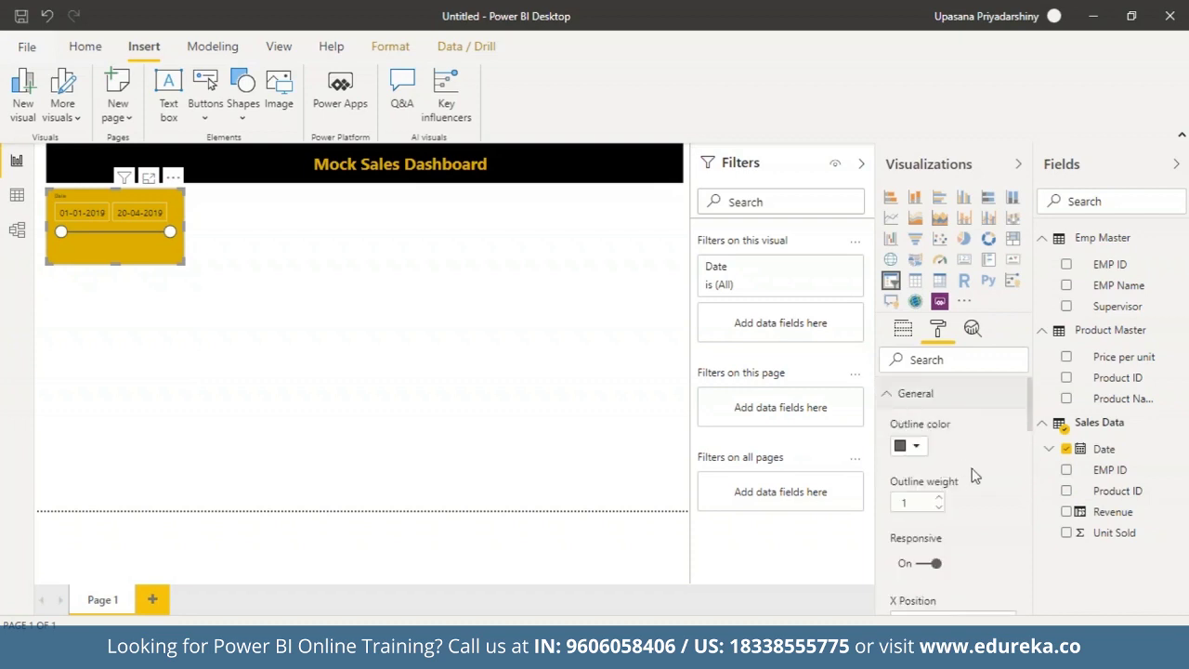
left_click(915, 449)
left_click(887, 487)
- Set the Date slicer's slider color to black and turn on the slicer's title option
left_click_drag(1030, 419, 1031, 568)
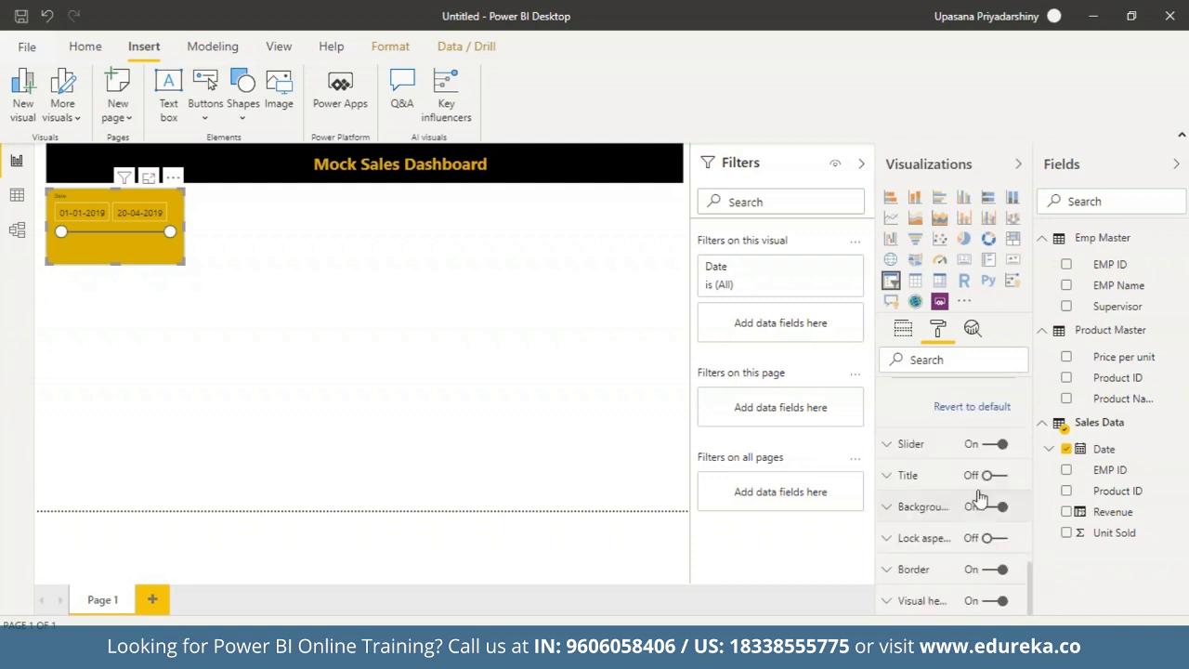
left_click(888, 446)
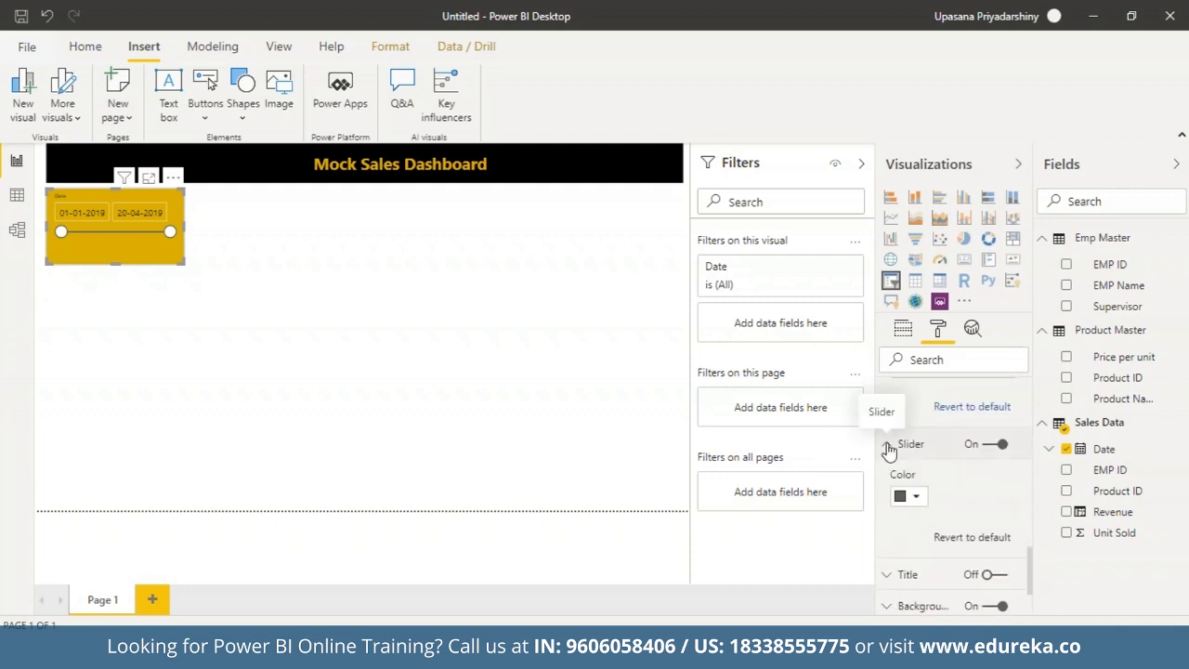
left_click(915, 496)
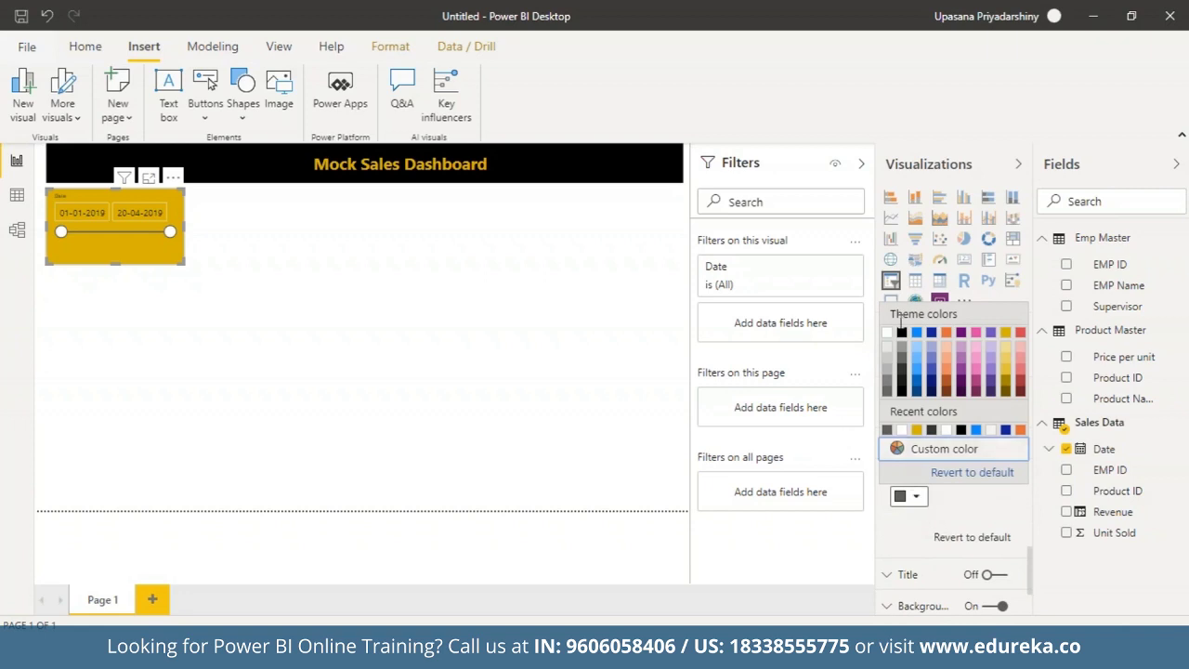
left_click(900, 337)
scroll(889, 585, "down", 2)
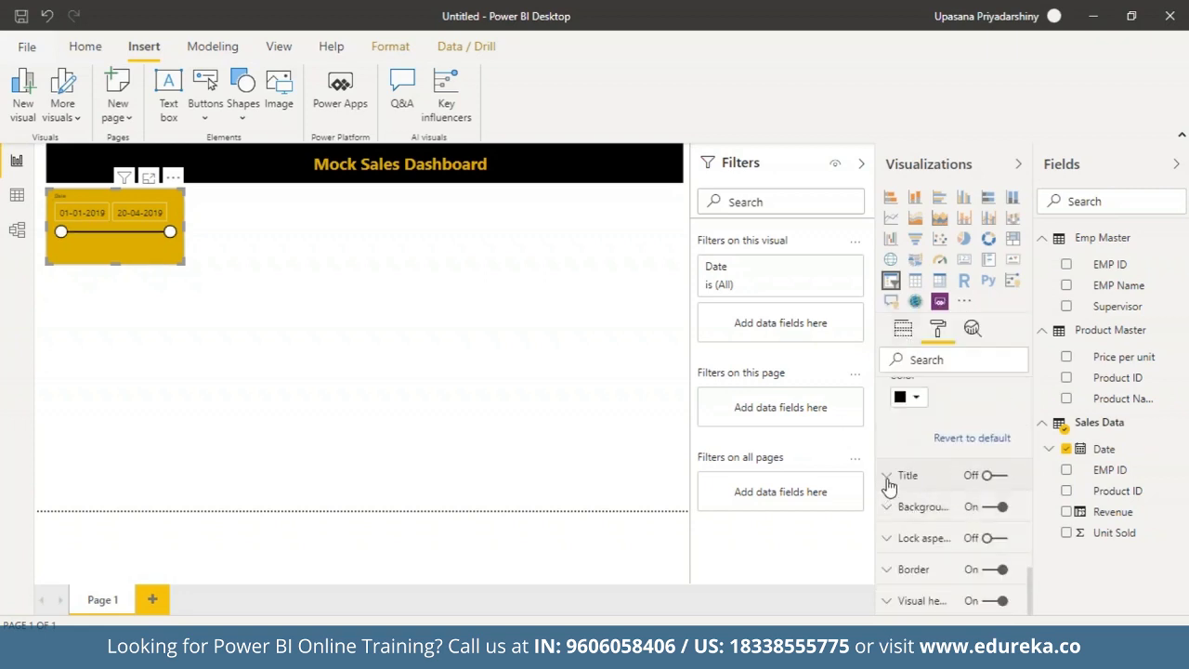
left_click(887, 479)
left_click(990, 476)
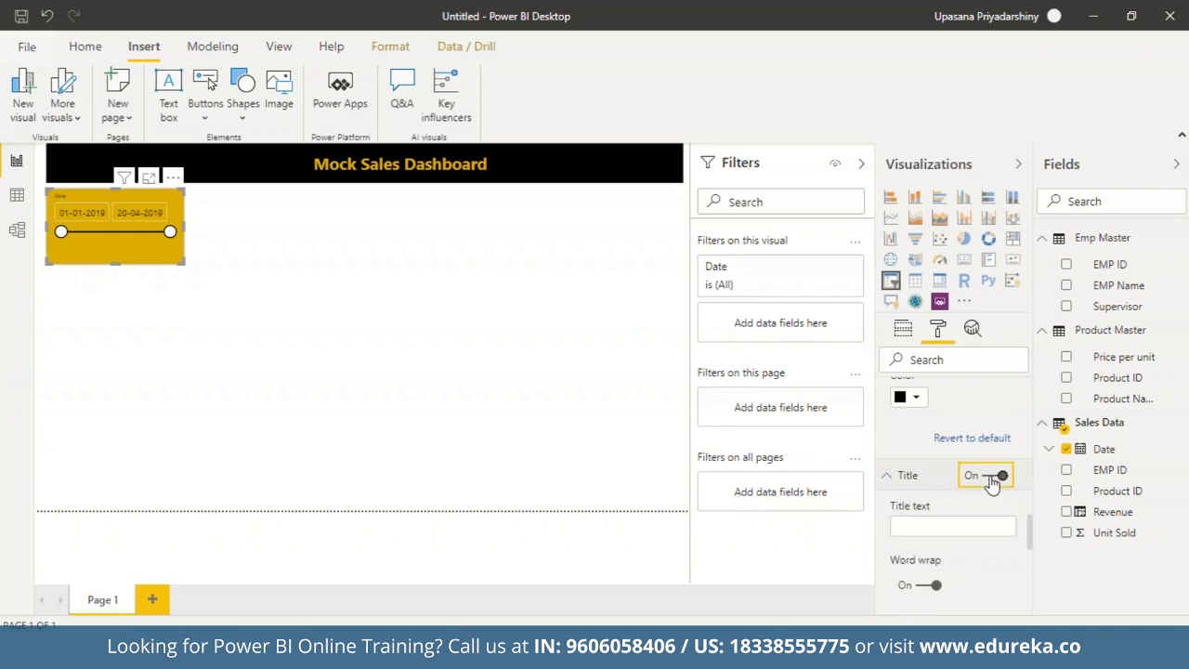
- Reduce the Date slicer's height so that it fits closely around its date inputs and slider
left_click(589, 431)
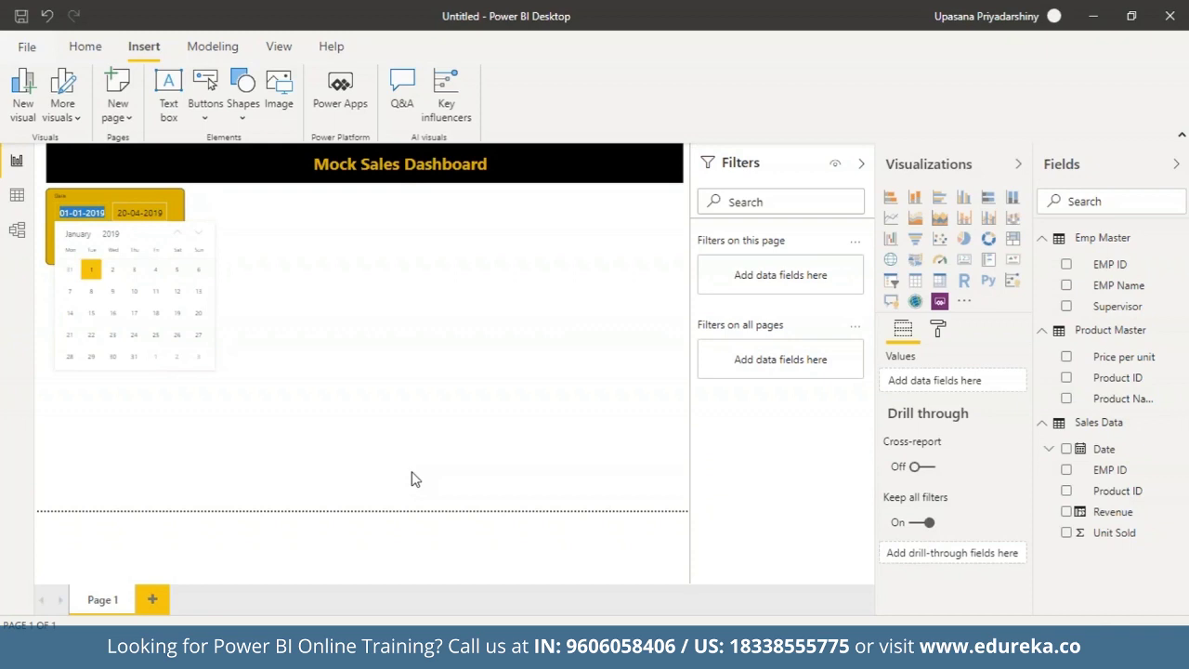
left_click(216, 457)
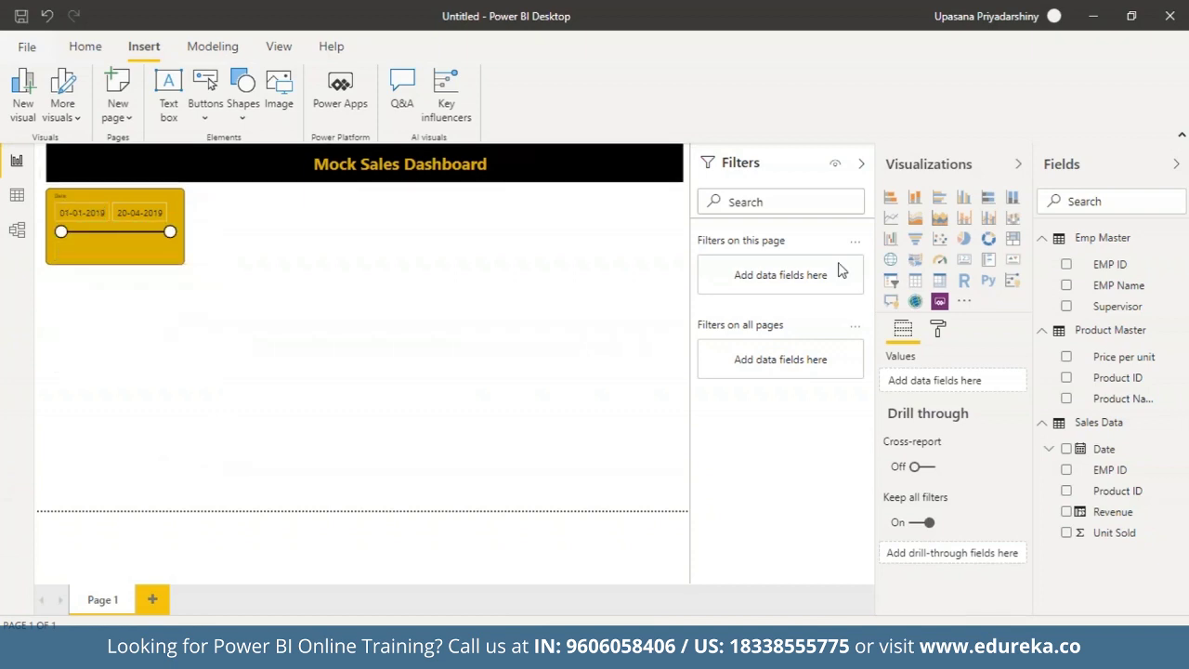
left_click(123, 251)
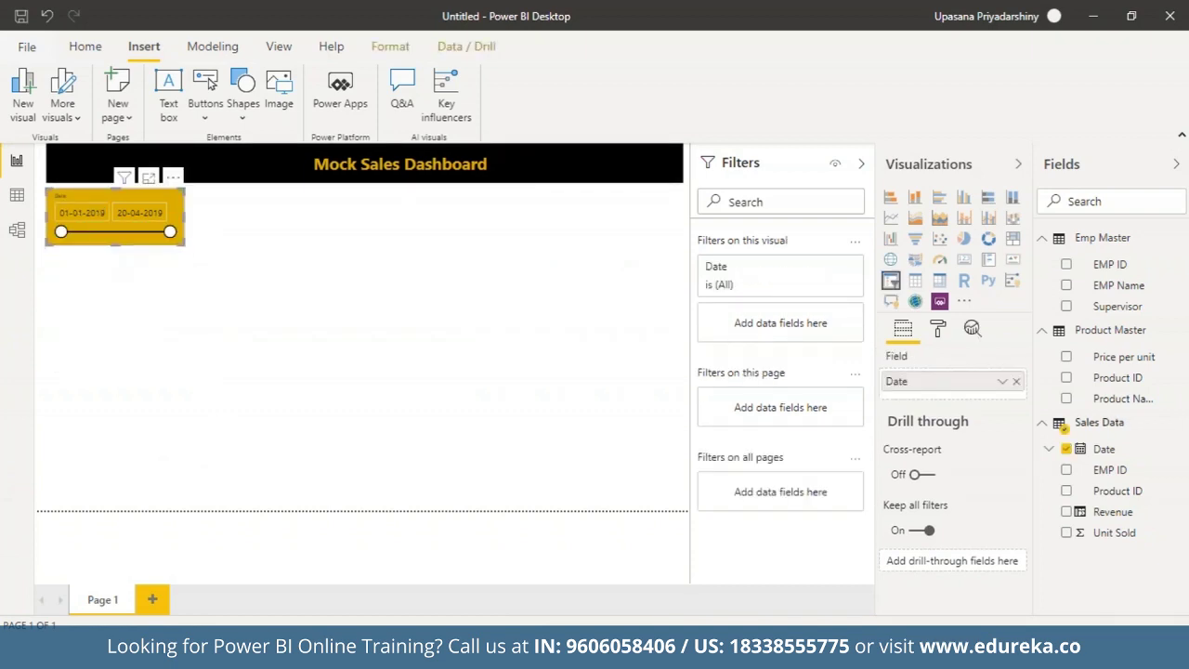
- Duplicate the Date slicer and place the copy to its right, aligned in the same row under the banner
left_click(209, 346)
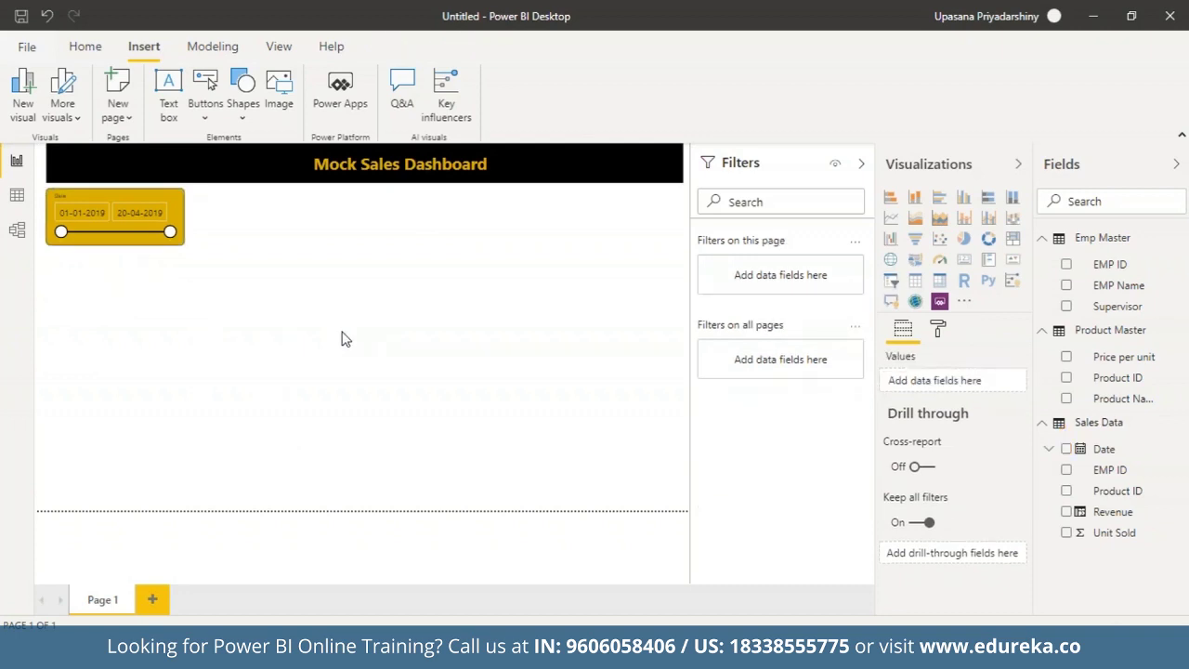
mouse_move(180, 207)
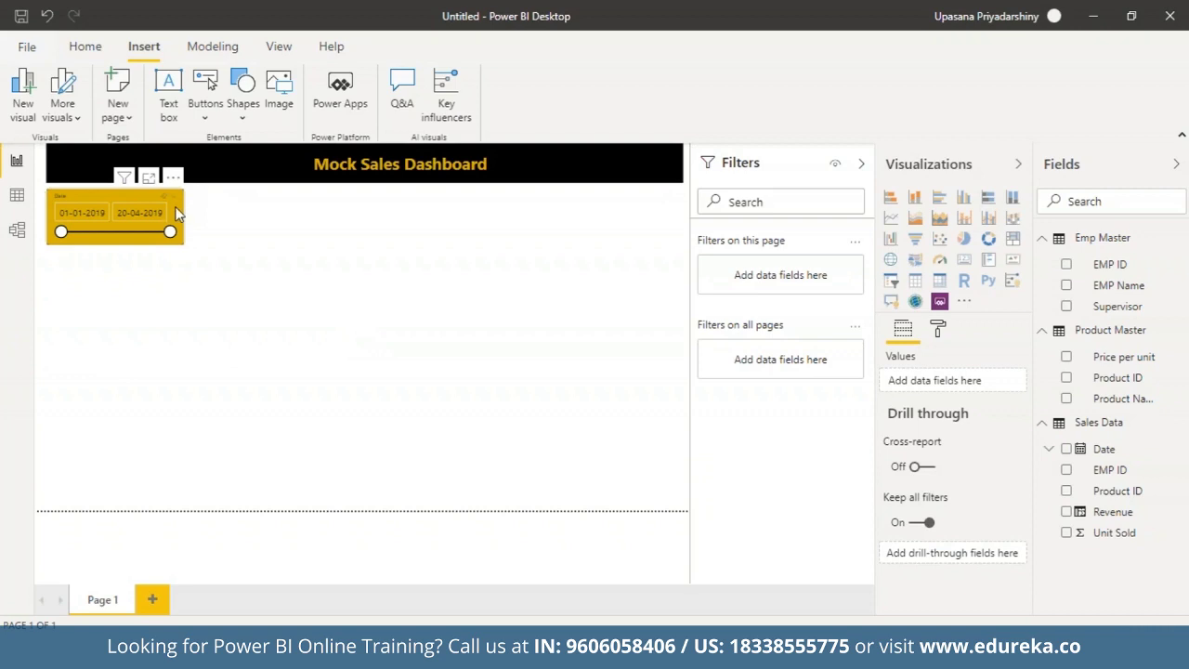
left_click(177, 213)
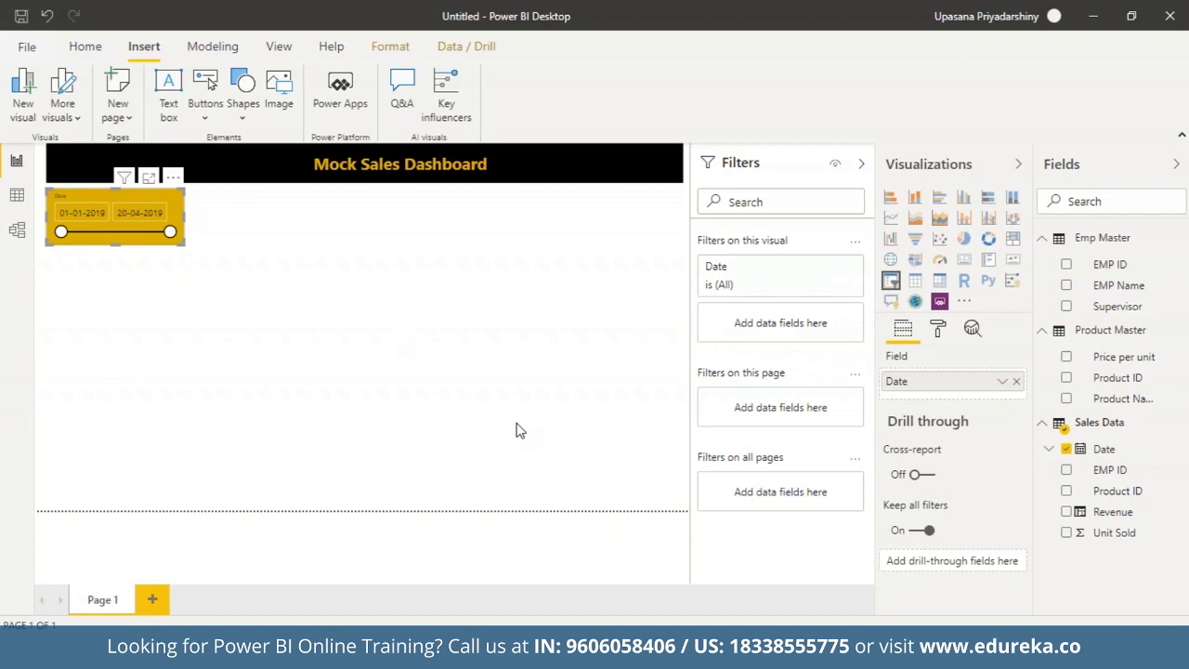
key("ctrl+v")
left_click_drag(157, 241, 307, 191)
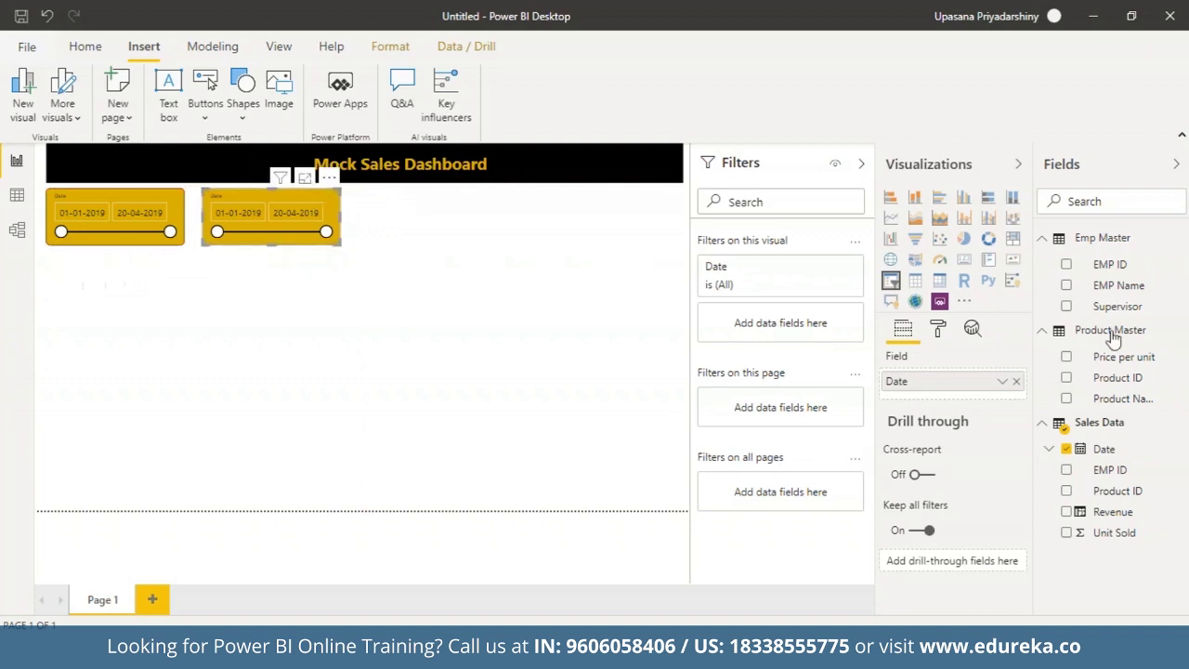
- Replace the copied slicer's field with Product ID from Product Master and switch the slicer to a dropdown
left_click(1016, 380)
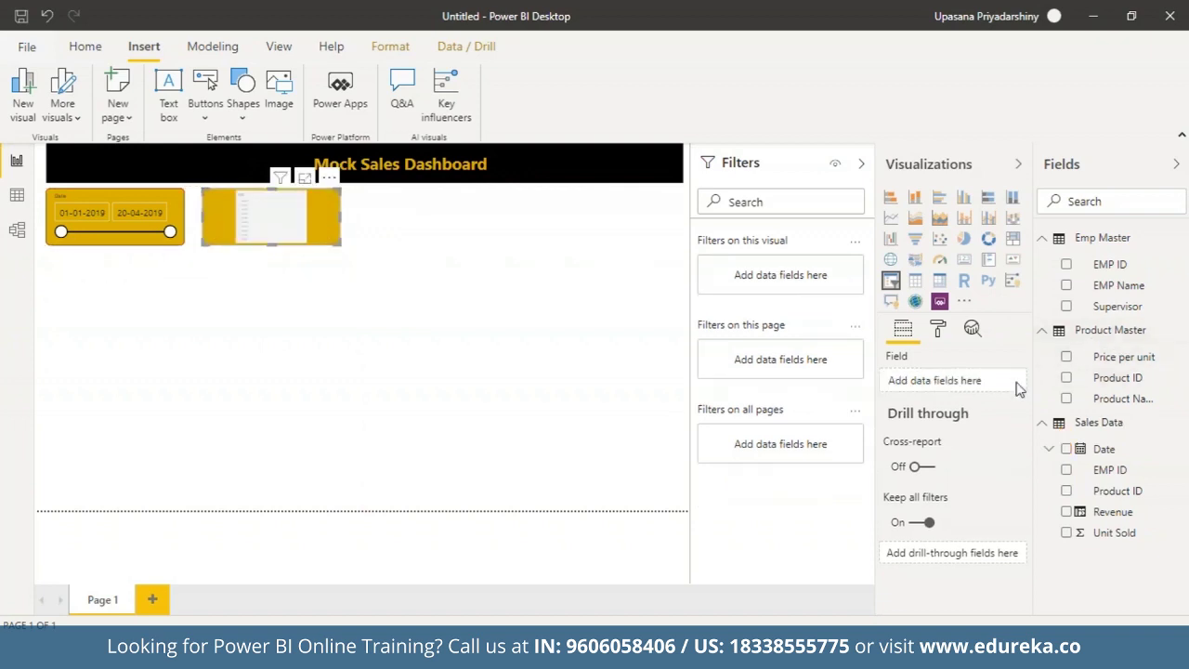
left_click_drag(1121, 388, 947, 381)
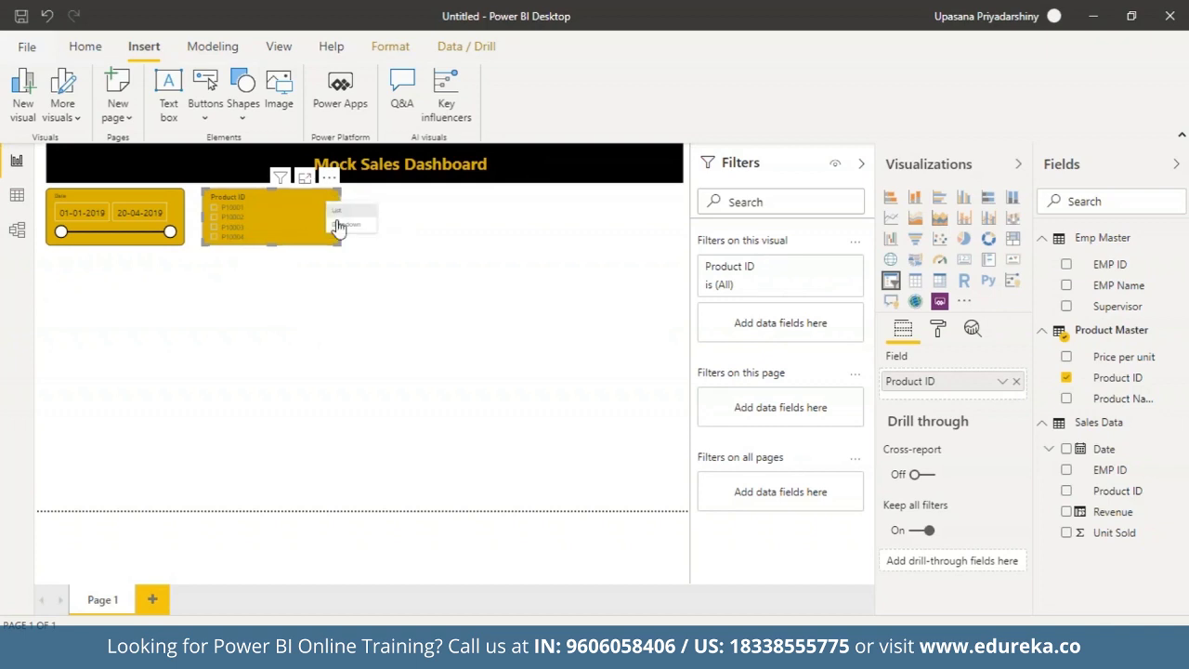
left_click(332, 203)
left_click(341, 224)
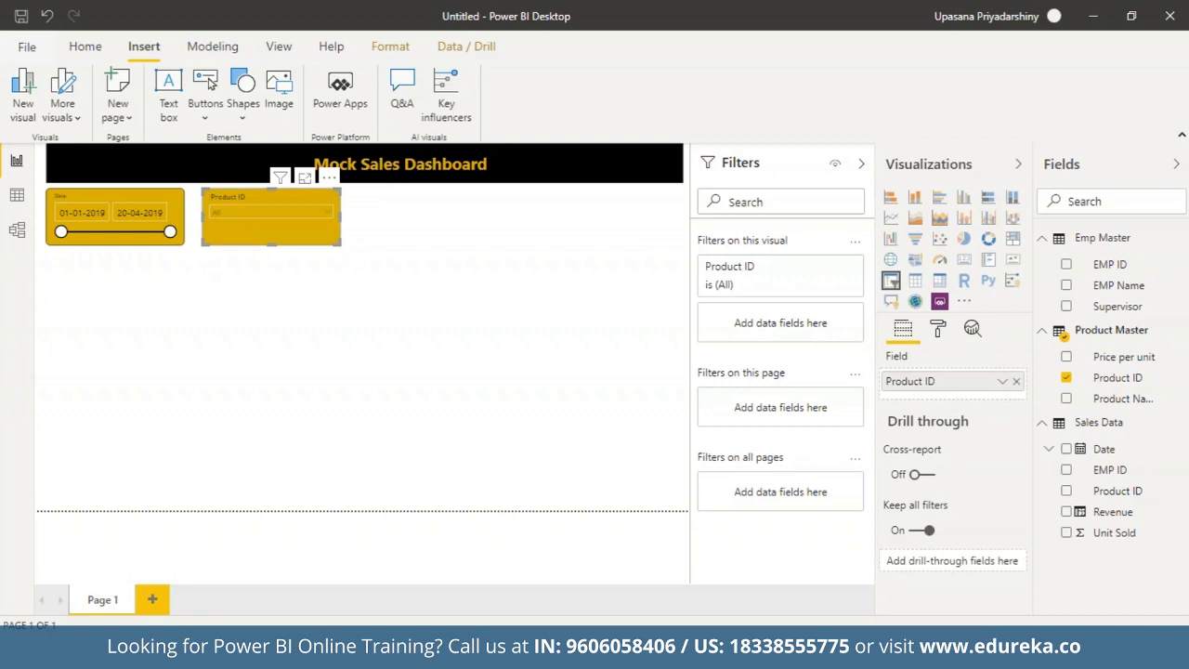
- Enable searching in the Product ID slicer and check its dropdown list
left_click(330, 179)
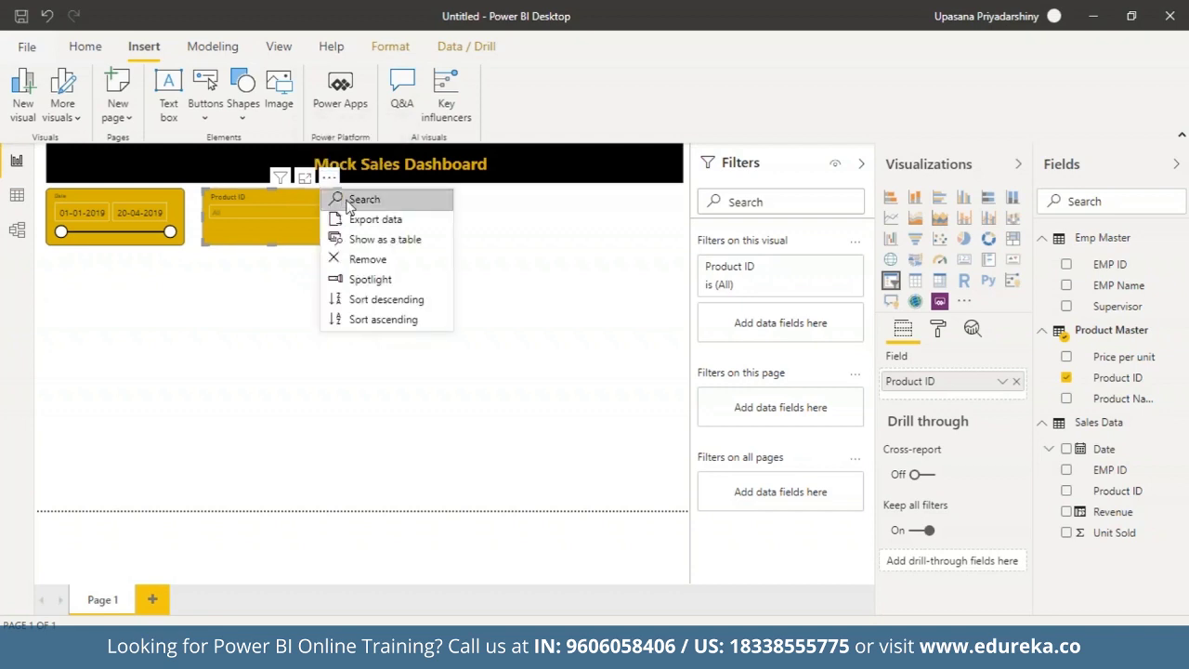
left_click(342, 199)
left_click(327, 213)
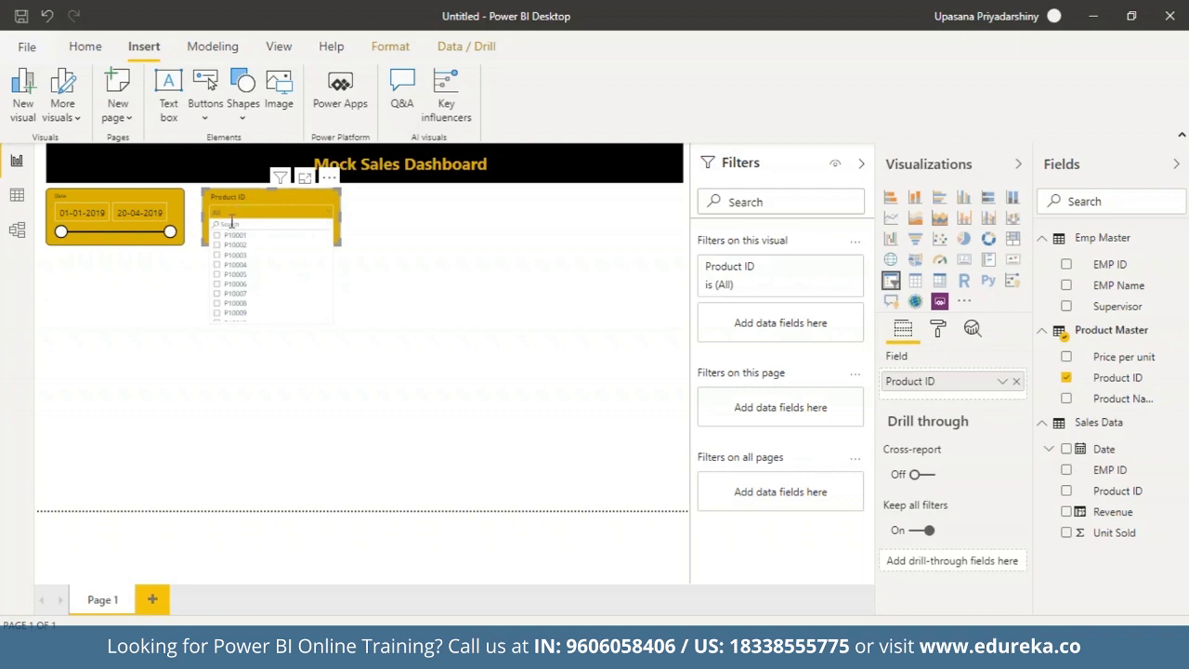
left_click(397, 311)
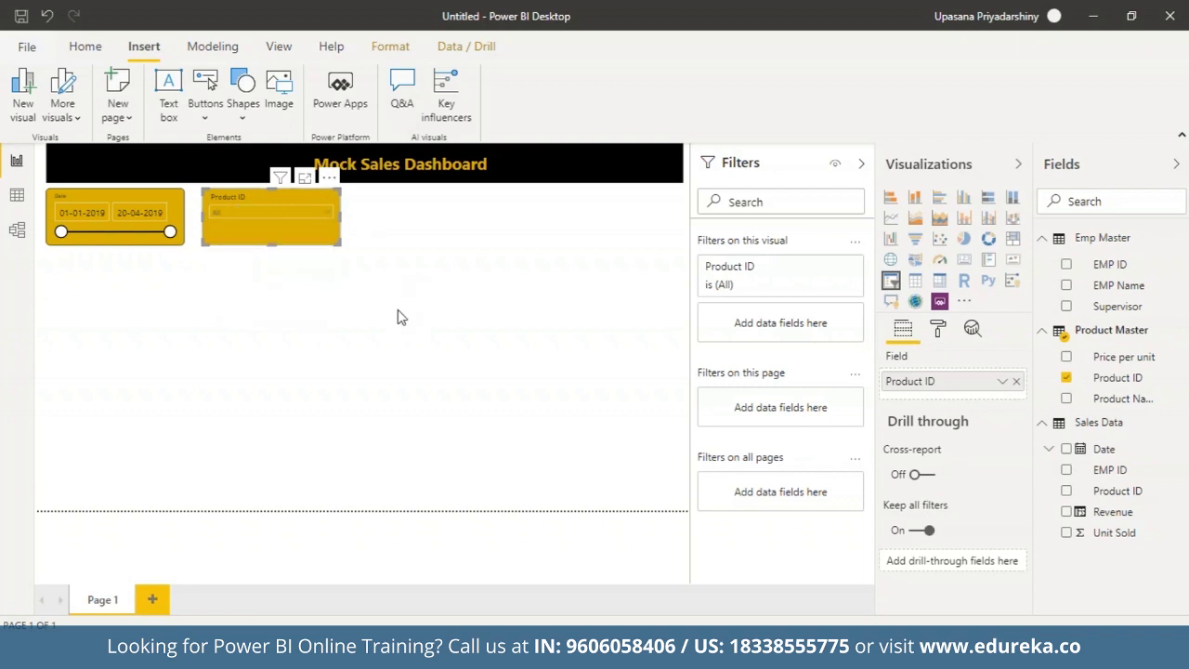
- Duplicate the Product ID slicer, place the copy to its right, and tighten the gaps between the three slicers
left_click(309, 239)
key("ctrl+c")
key("ctrl+v")
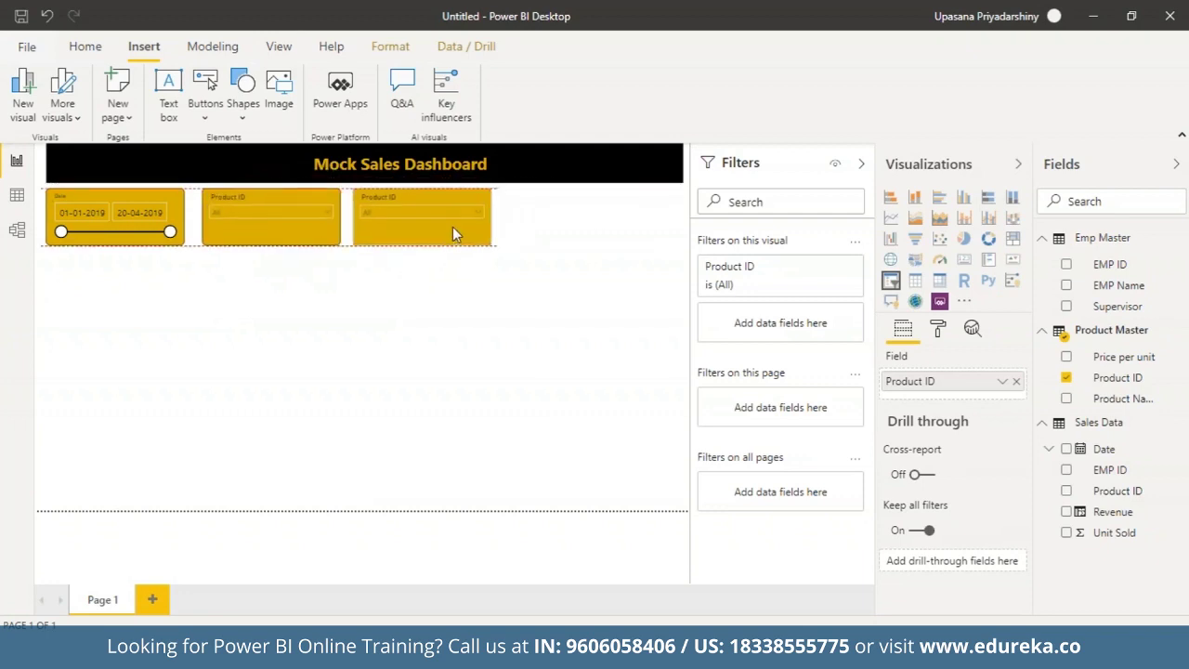
left_click_drag(316, 229, 305, 230)
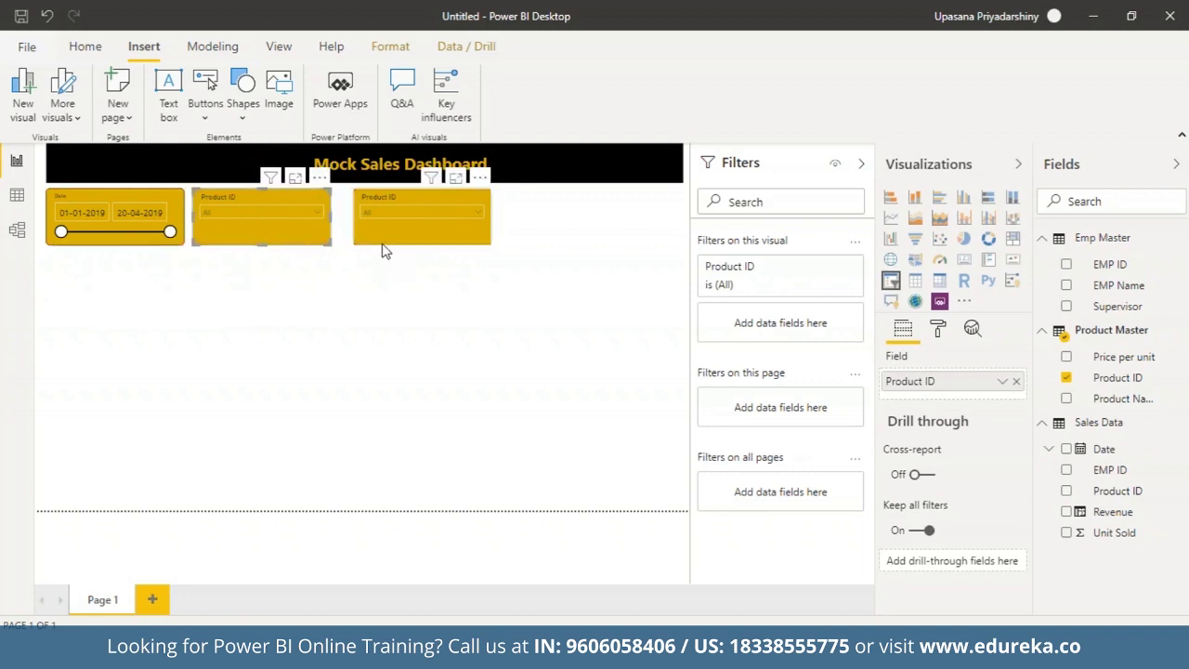
left_click_drag(385, 244, 369, 246)
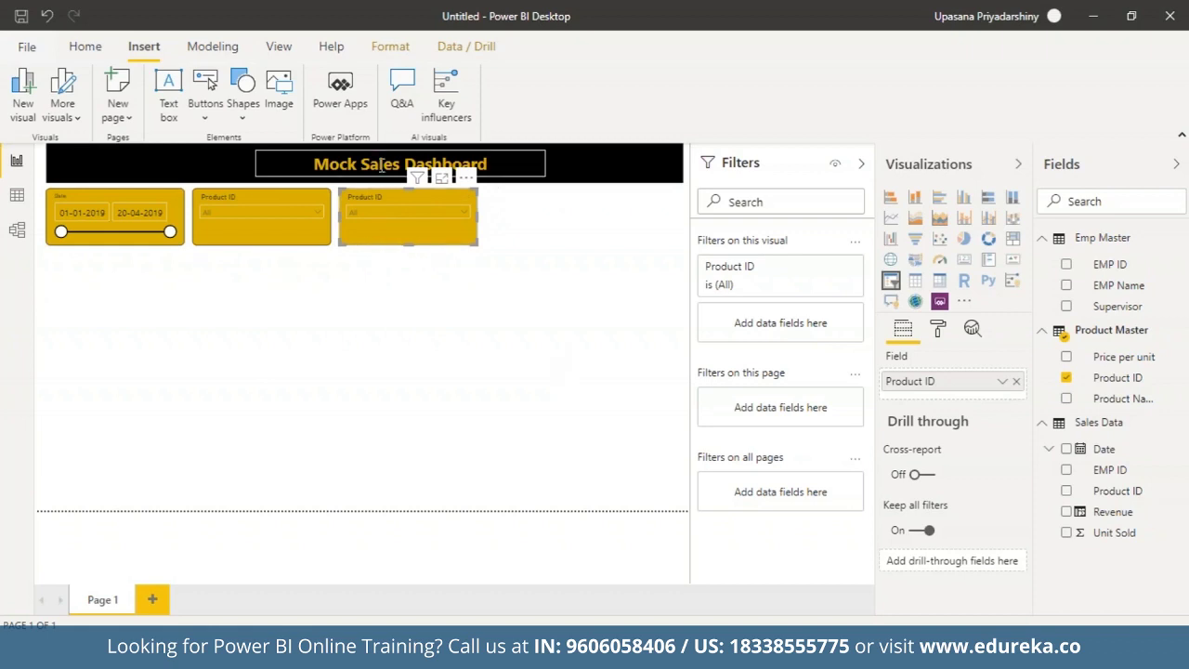
- Replace the third slicer's field with Product Name from Product Master and check its dropdown list
left_click(1017, 383)
left_click_drag(1120, 405, 943, 391)
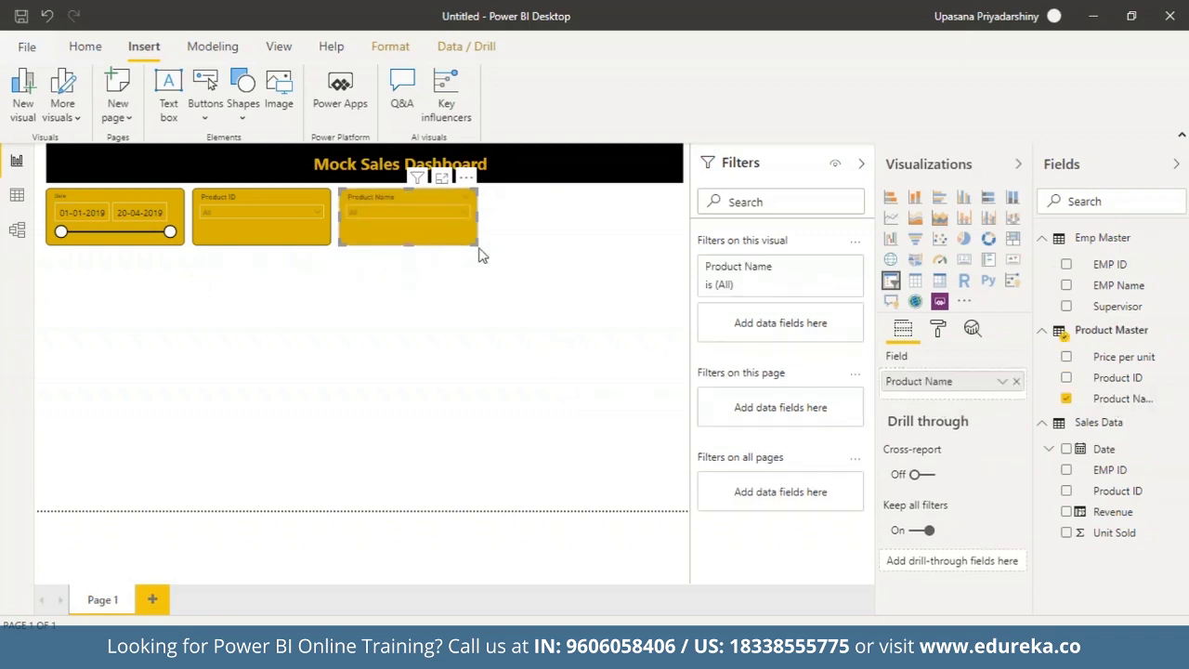
left_click(464, 214)
left_click(464, 213)
left_click(443, 291)
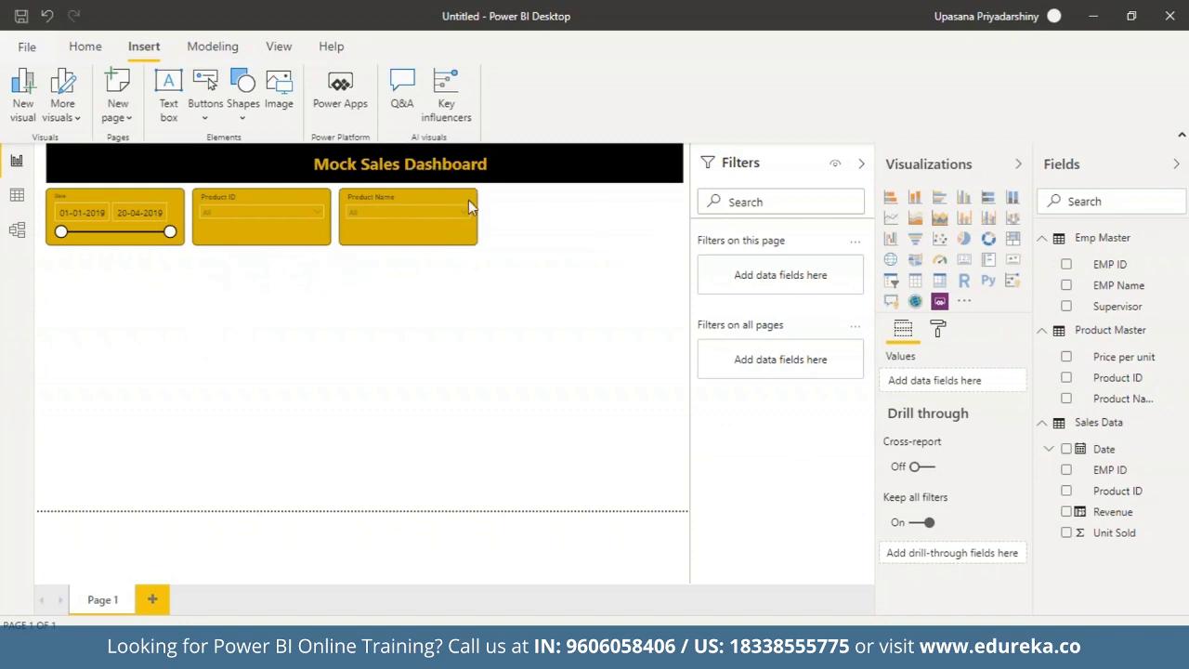
- Narrow the Date, Product ID and Product Name slicers slightly and move the latter two closer together in the row
left_click(179, 223)
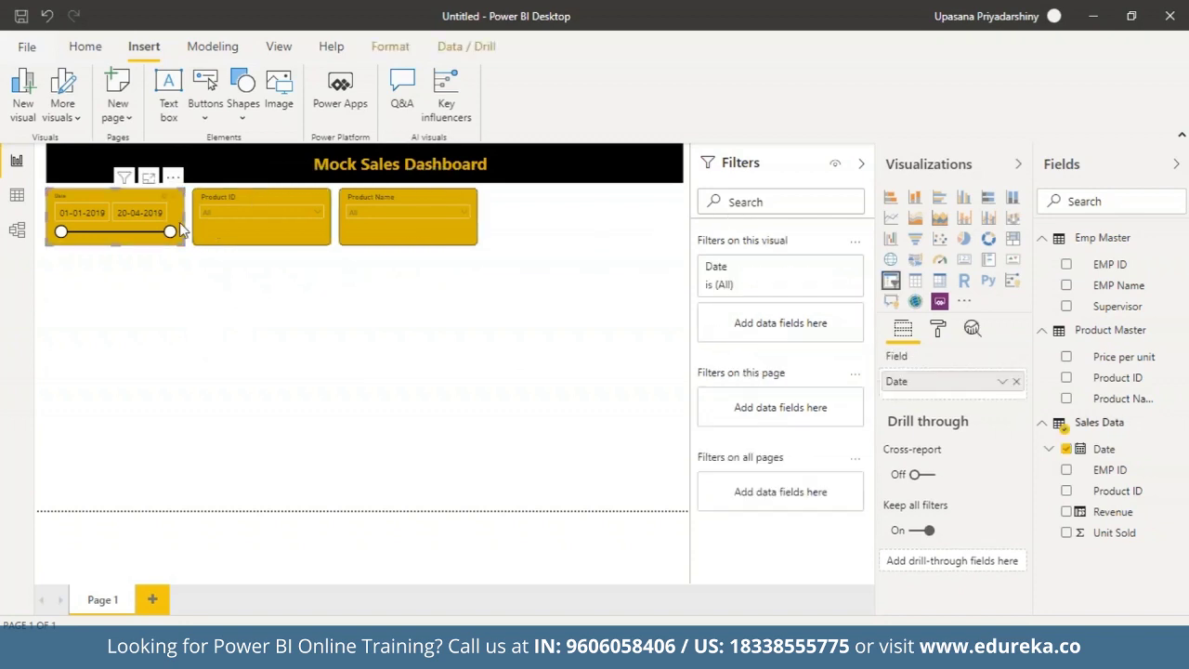
mouse_move(183, 219)
left_mouse_down()
mouse_move(162, 218)
mouse_move(175, 223)
left_mouse_up()
mouse_move(214, 240)
left_mouse_down()
mouse_move(195, 240)
mouse_move(210, 241)
left_mouse_up()
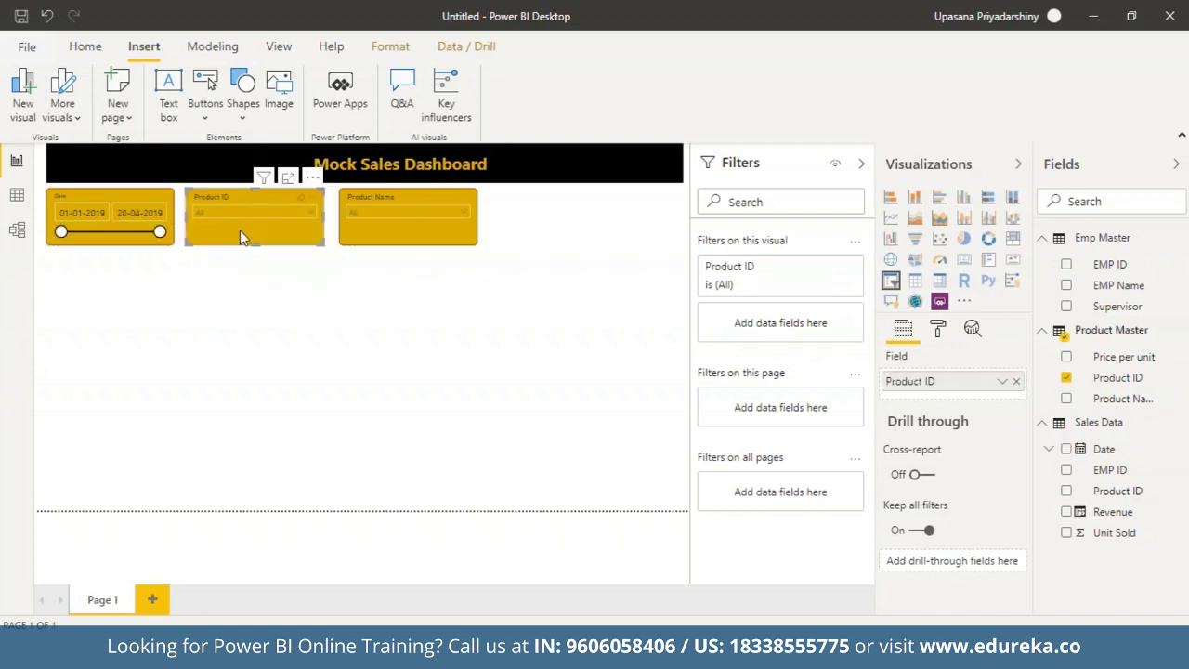
mouse_move(319, 219)
left_mouse_down()
mouse_move(300, 225)
mouse_move(311, 225)
left_mouse_up()
left_click_drag(387, 225, 371, 228)
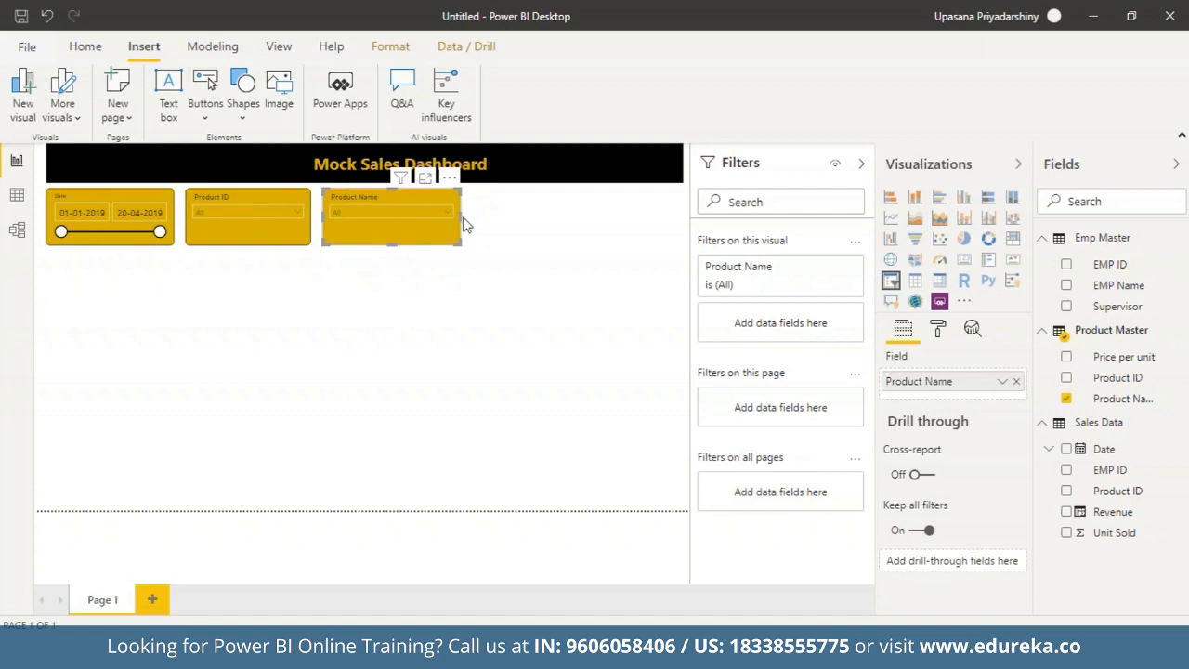
left_click_drag(461, 224, 446, 226)
left_click(413, 300)
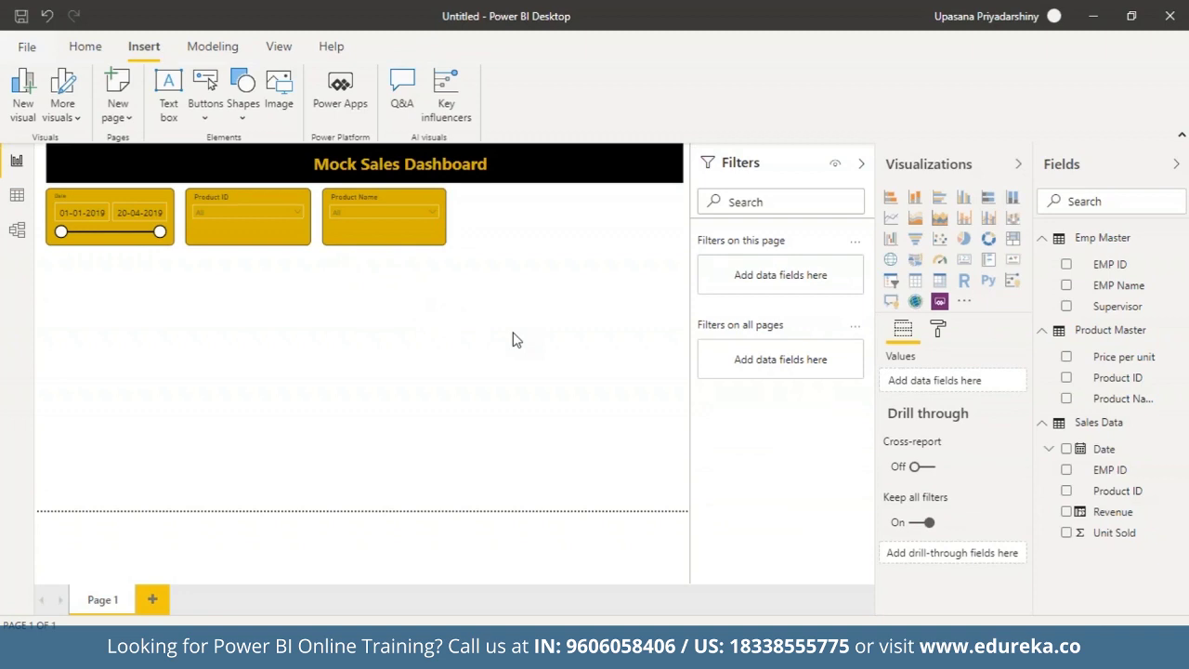
- Duplicate the Product Name slicer, place the copy to its right, and replace its field with EMP Name from Emp Master
left_click(375, 243)
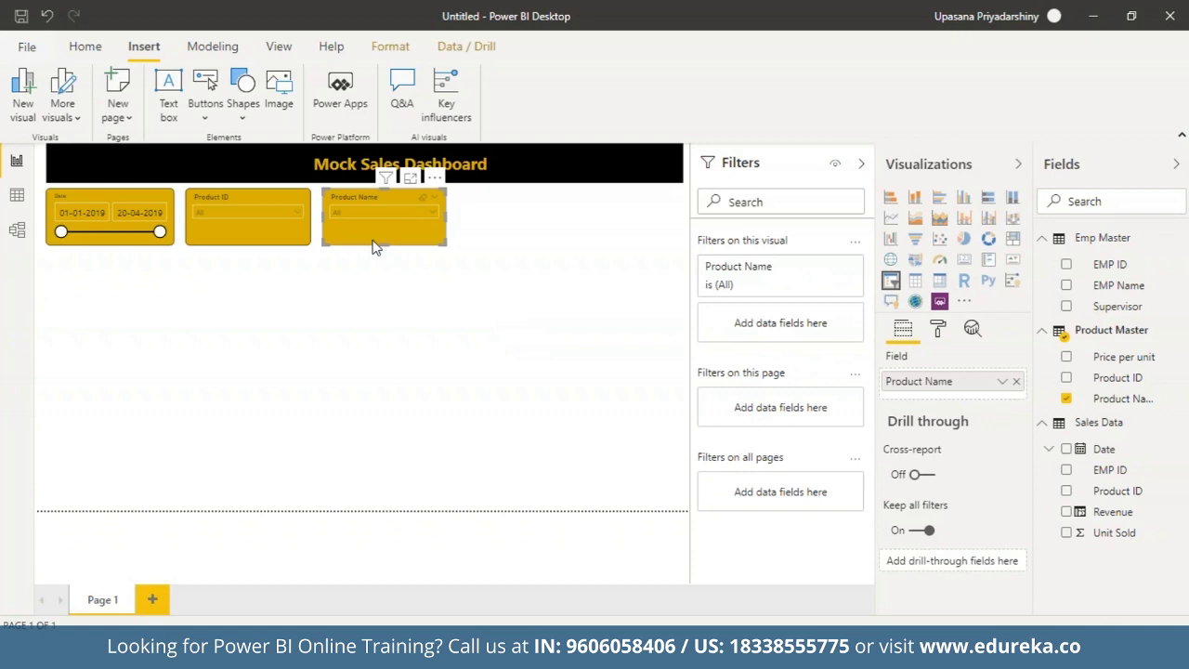
key("ctrl+v")
left_click_drag(375, 247, 503, 243)
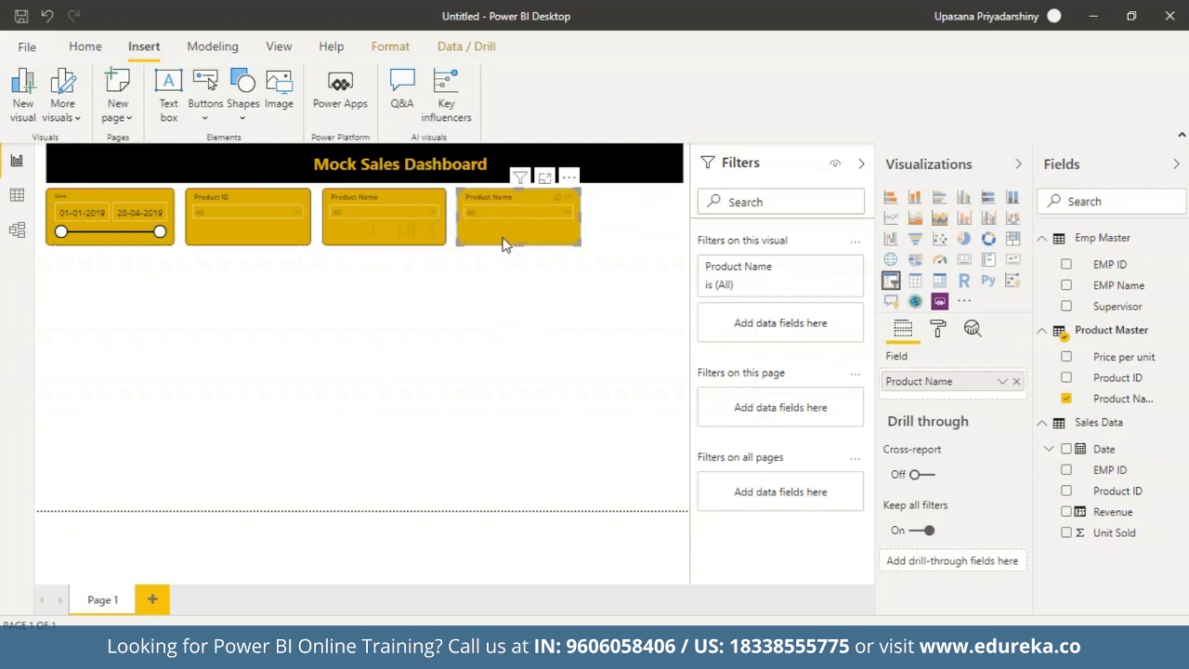
left_click(1014, 383)
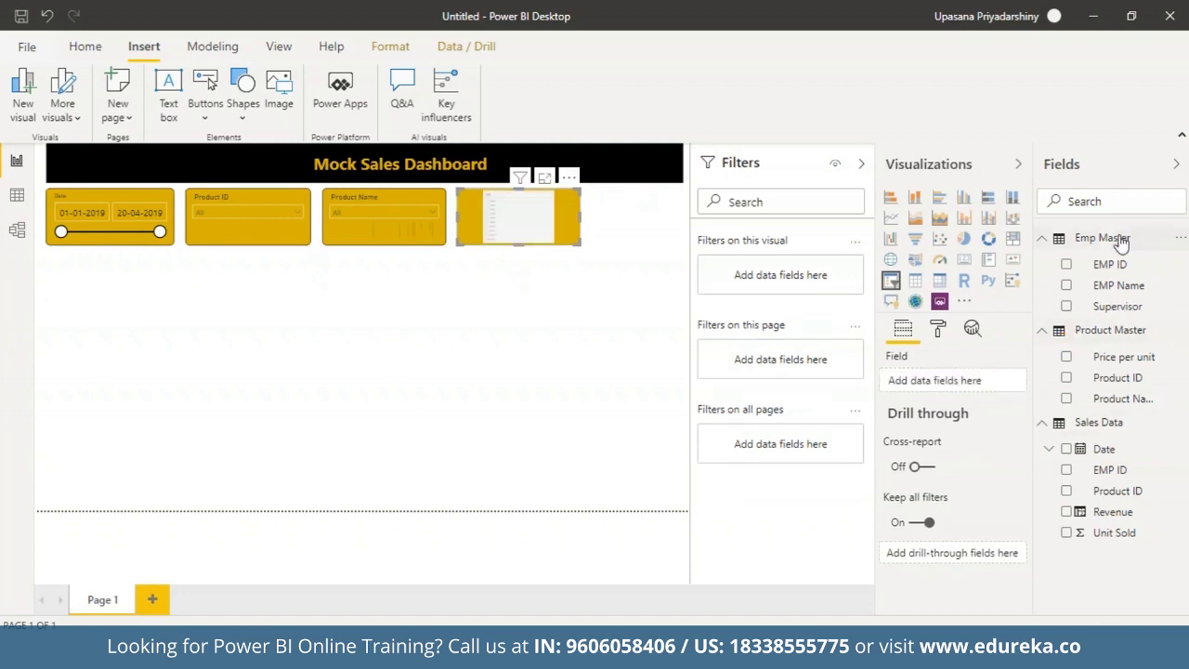
left_click_drag(1115, 285, 919, 383)
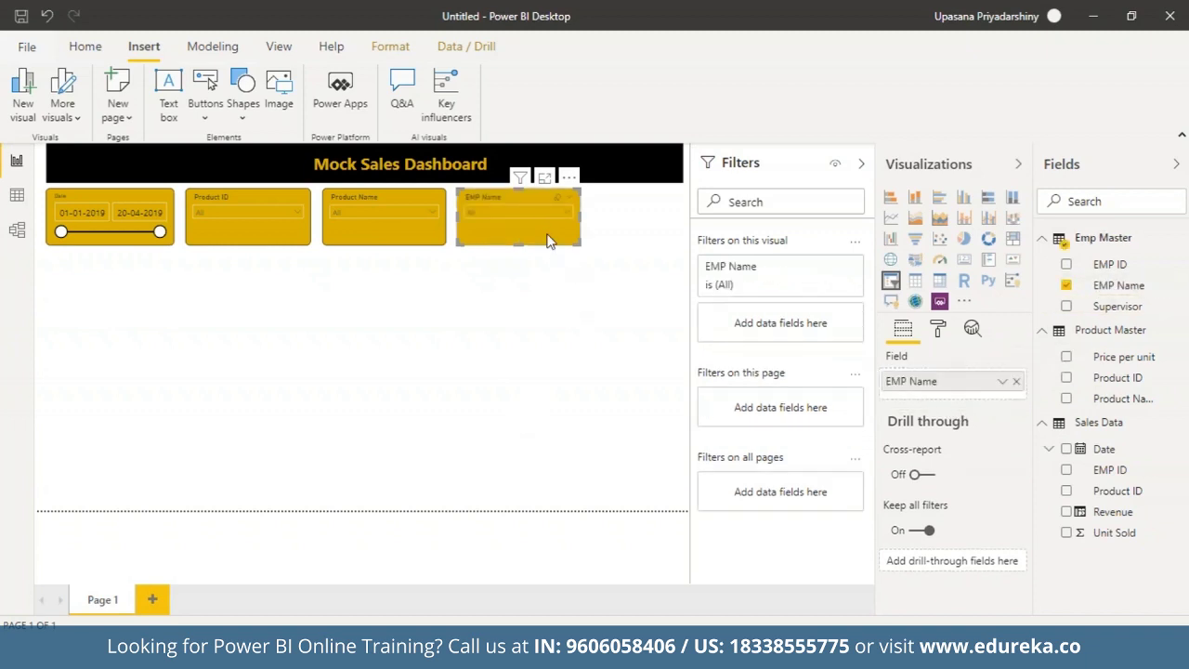
- Duplicate the EMP Name slicer and place the copy at the right end of the slicer row
key("ctrl+c")
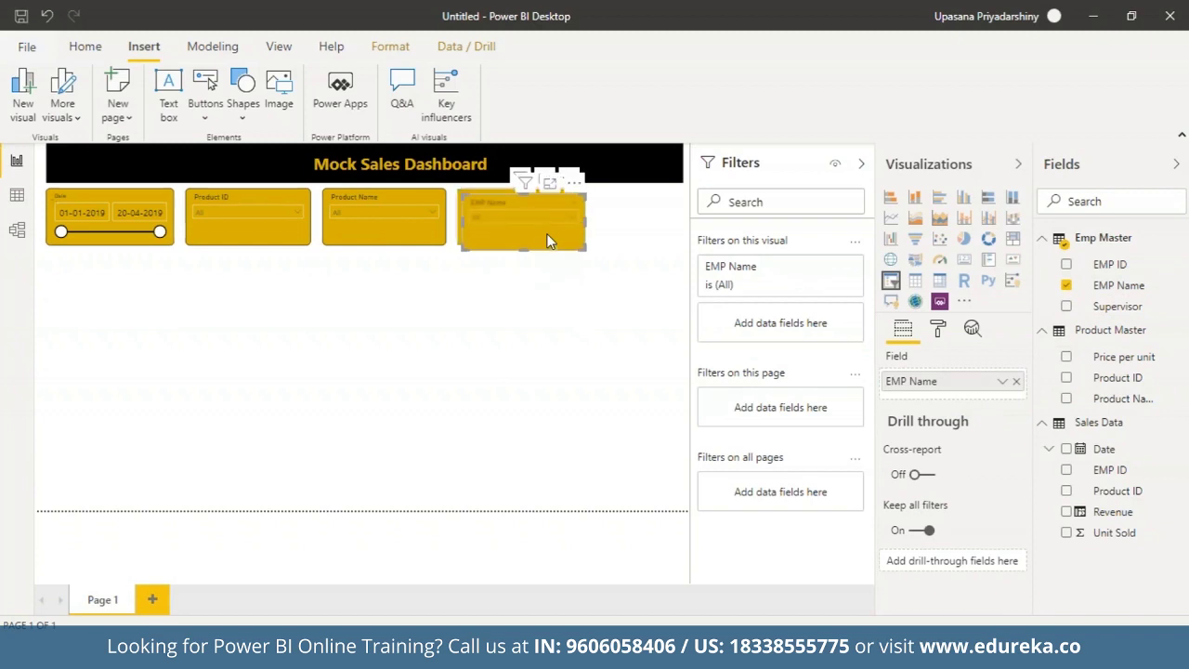
key("ctrl+v")
left_click_drag(548, 237, 663, 232)
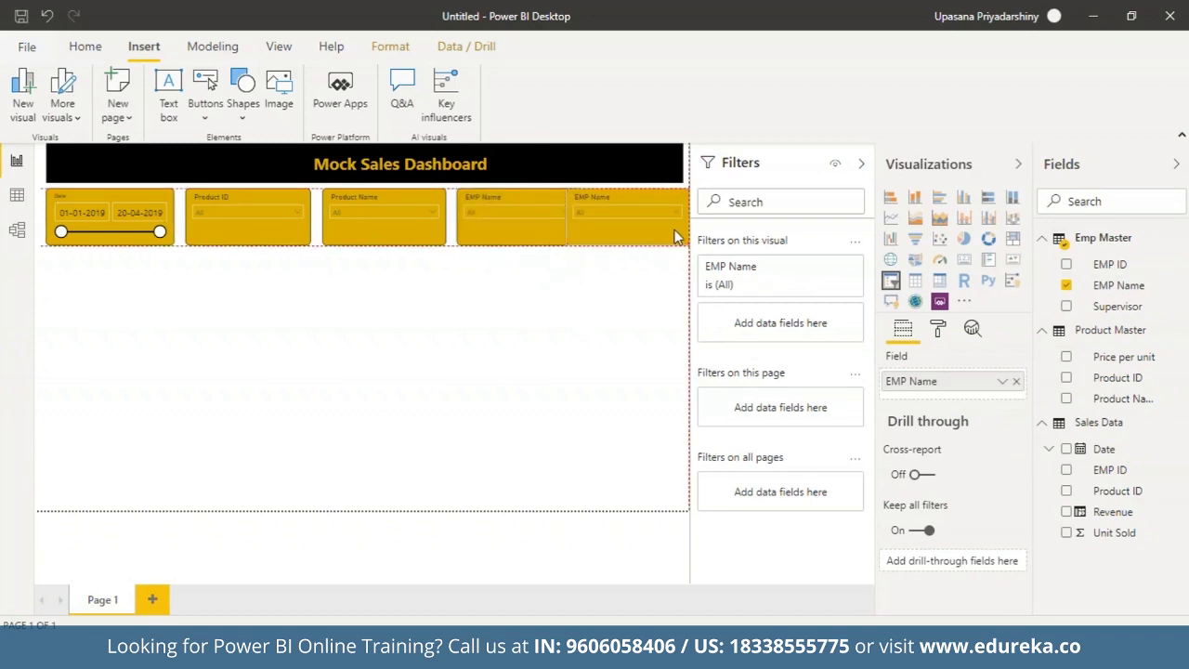
- Shift the Product ID, Product Name and first EMP Name slicers left to leave small, even gaps between the slicers
left_click_drag(504, 245, 493, 245)
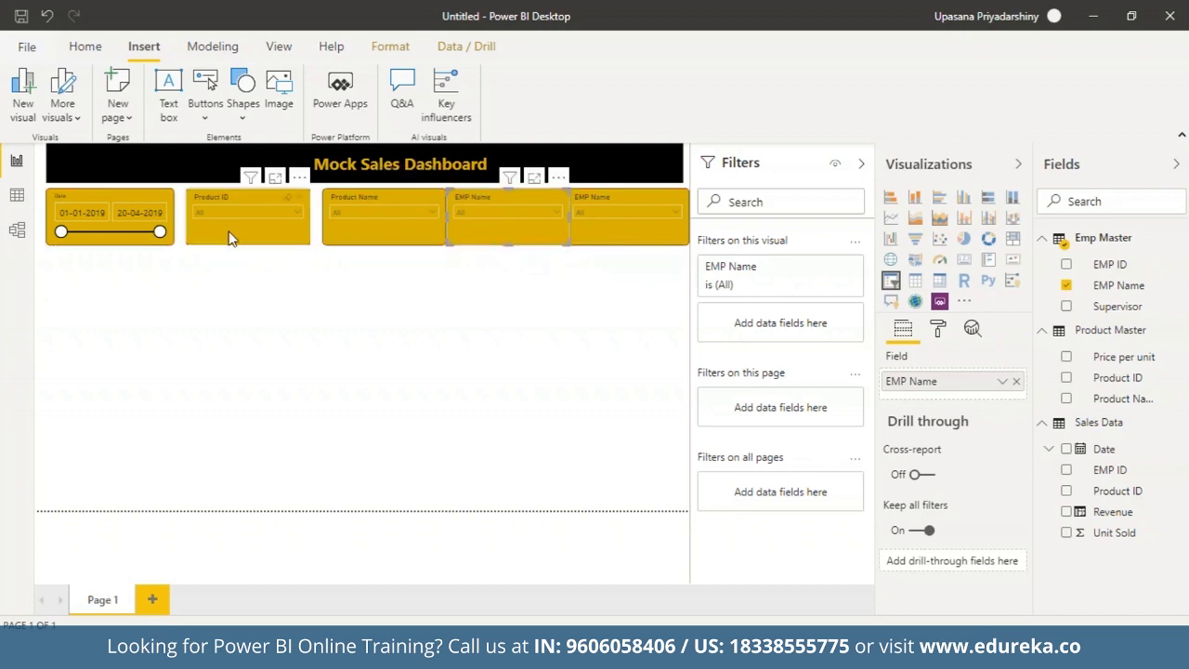
left_click_drag(229, 233, 221, 232)
left_click(347, 236)
key("Left")
key("Left")
key("Left")
key("Left")
key("Left")
key("Left")
key("Left")
key("Left")
key("Left")
key("Left")
key("Left")
key("Left")
left_click(475, 235)
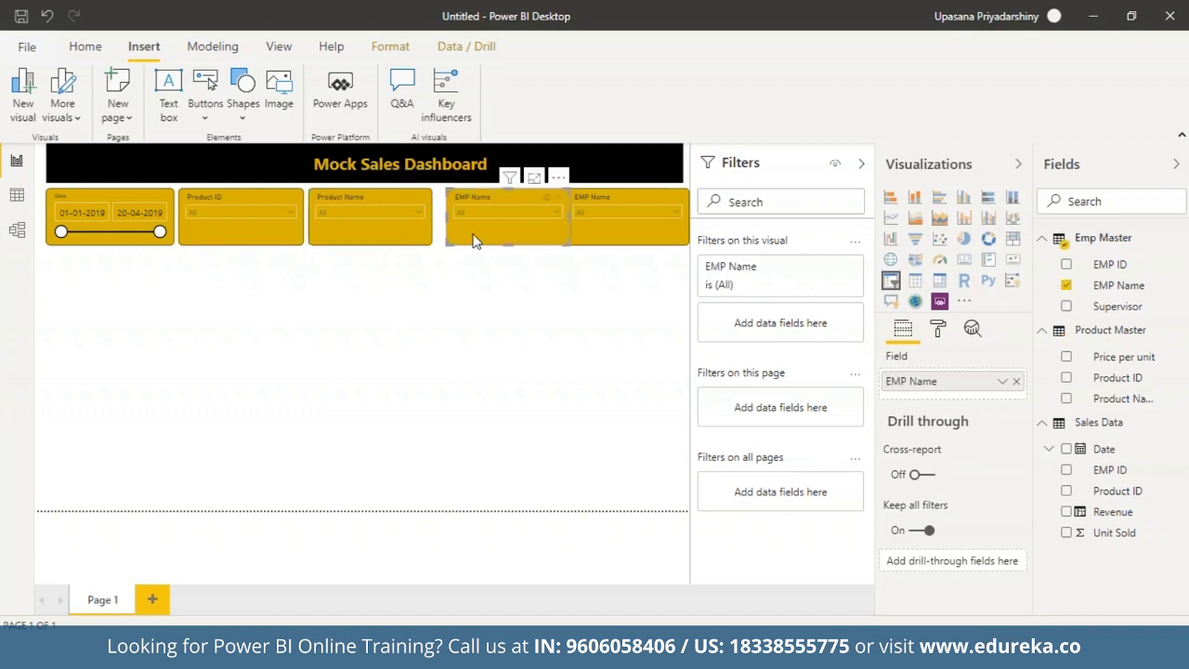
key("Left")
key("Left")
key("Left")
key("Left")
key("Left")
key("Left")
key("Left")
key("Left")
key("Left")
key("Left")
key("Left")
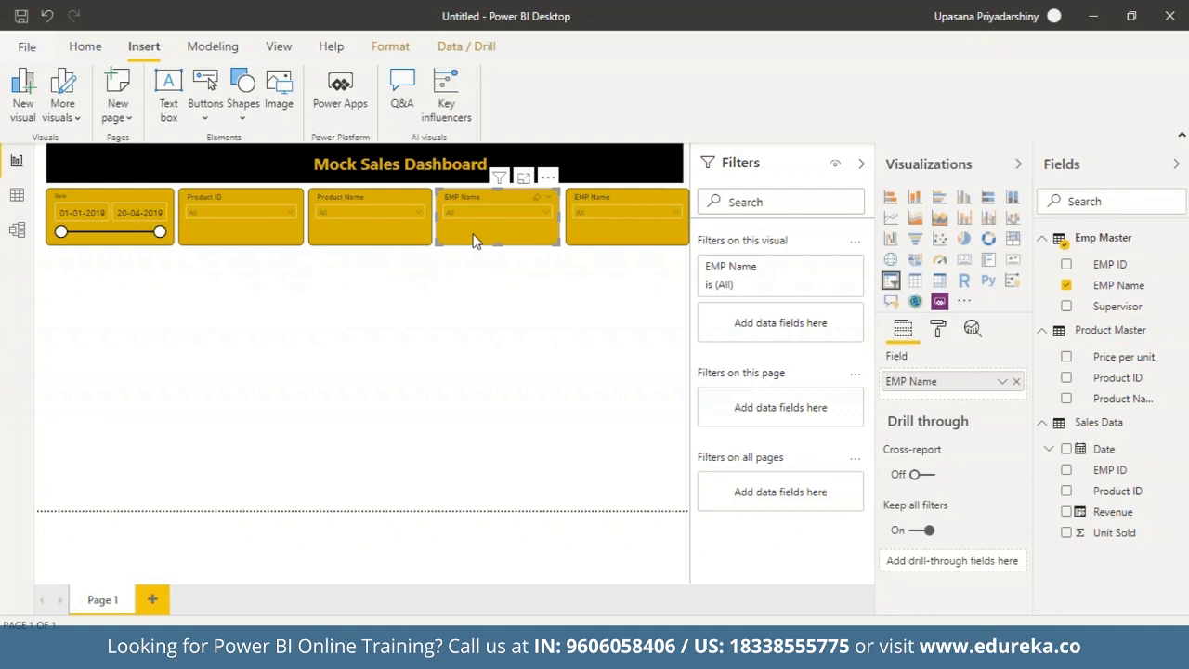
left_click(505, 296)
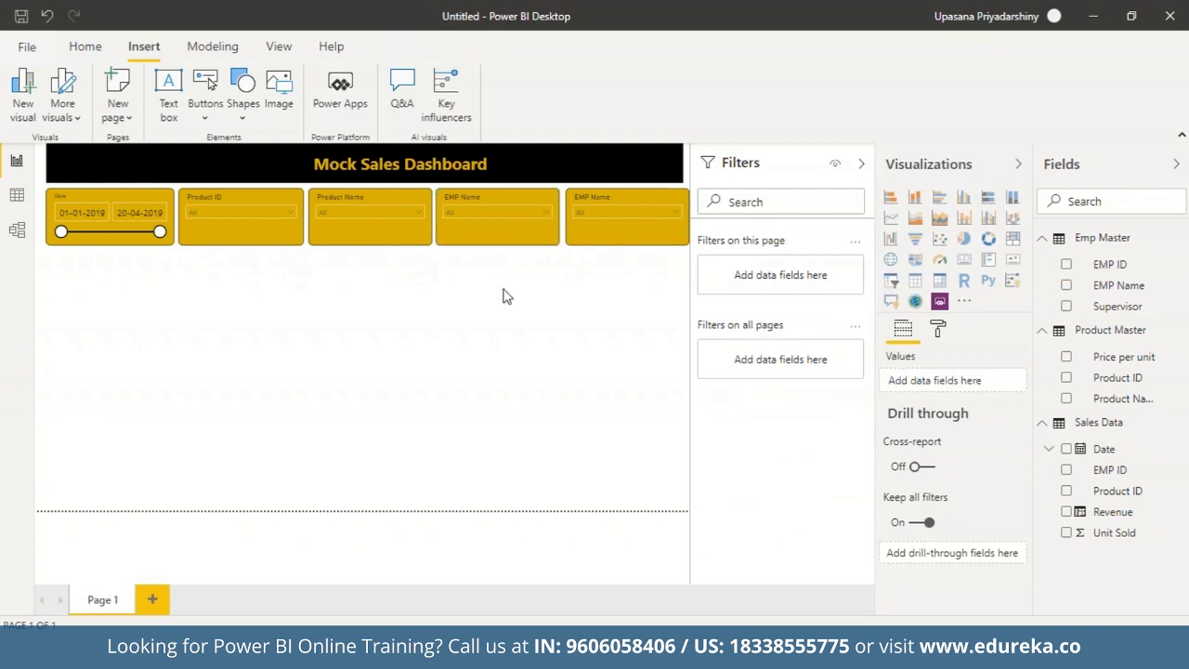
- Nudge the last slicer in the row slightly left and replace its field with Supervisor from Emp Master
left_click(587, 240)
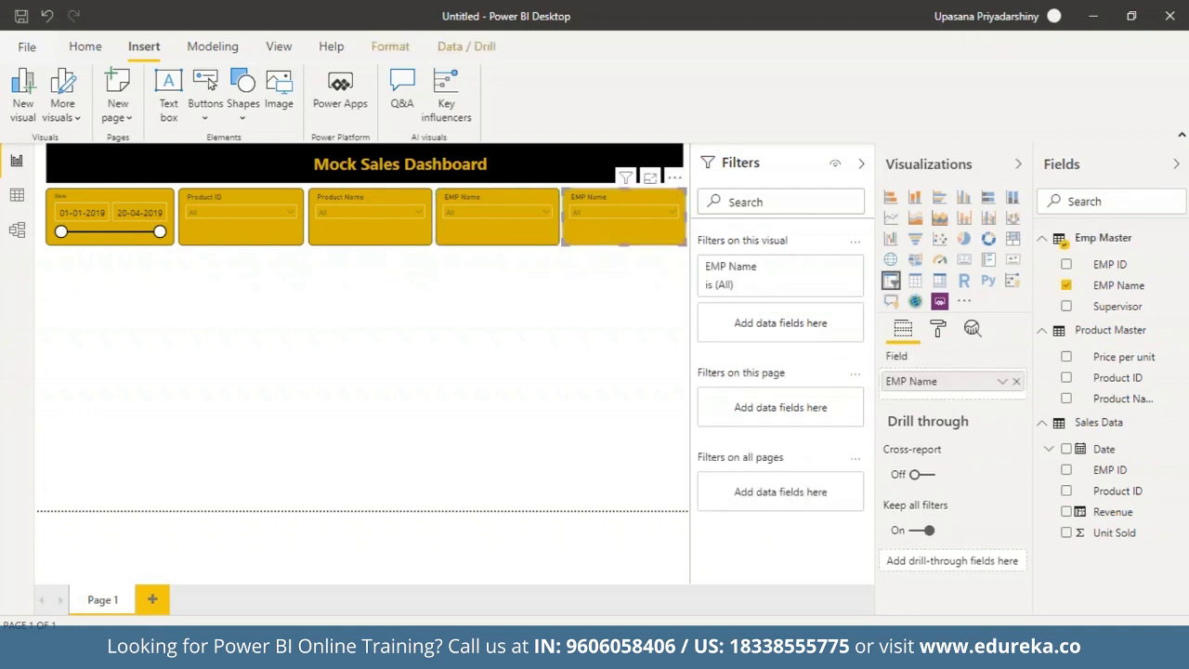
left_click(628, 325)
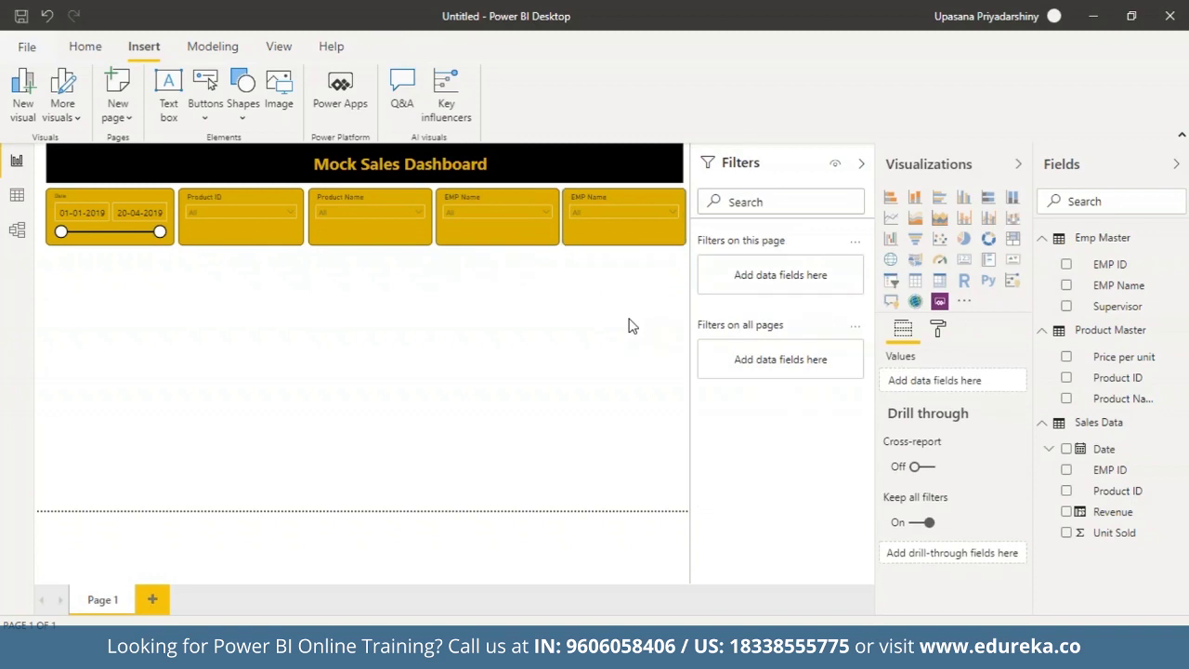
left_click(629, 234)
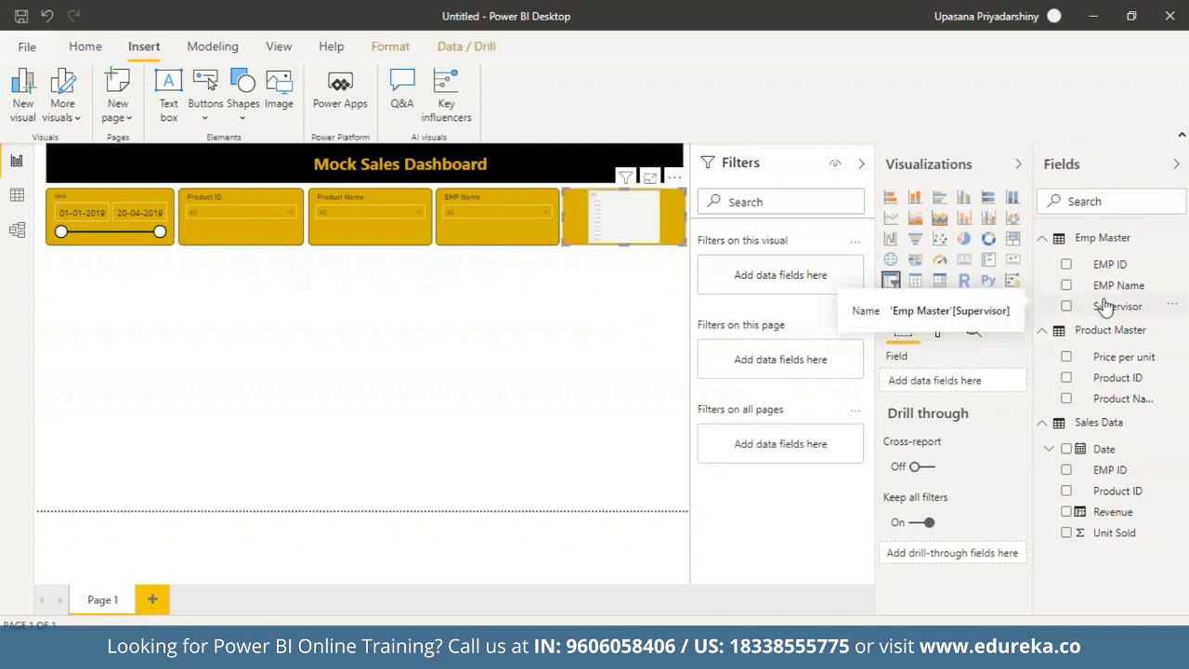
left_click_drag(1108, 311, 957, 382)
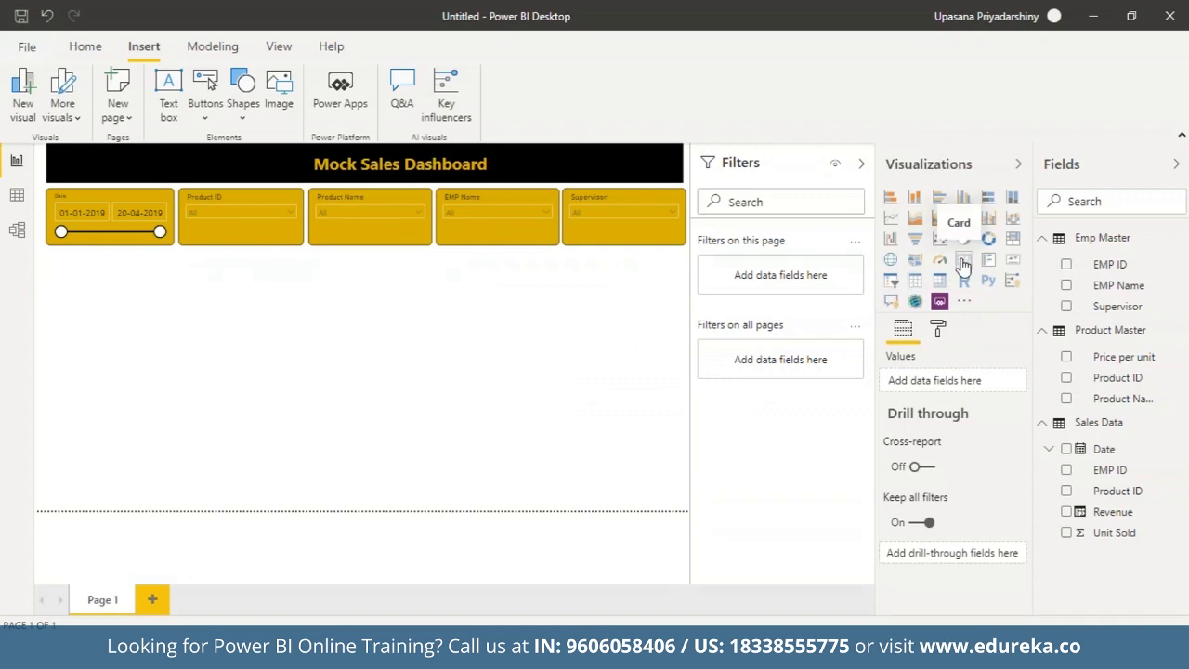
- Add an empty Card visual and place it directly below the Date slicer
left_click(963, 264)
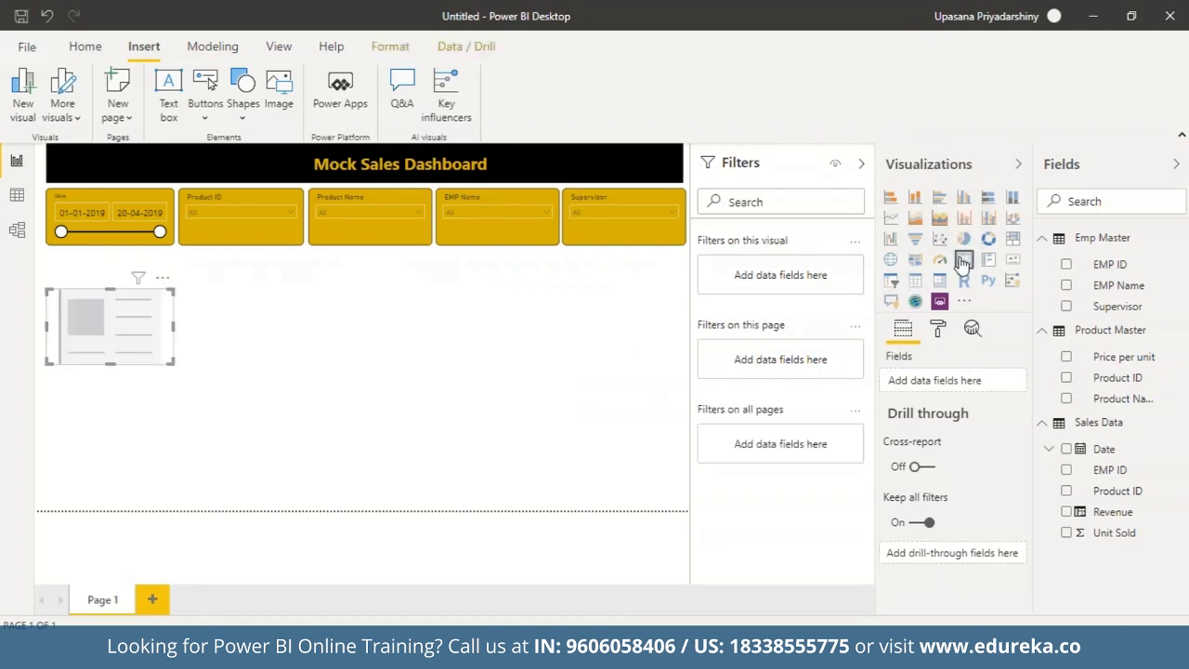
left_click_drag(146, 336, 145, 300)
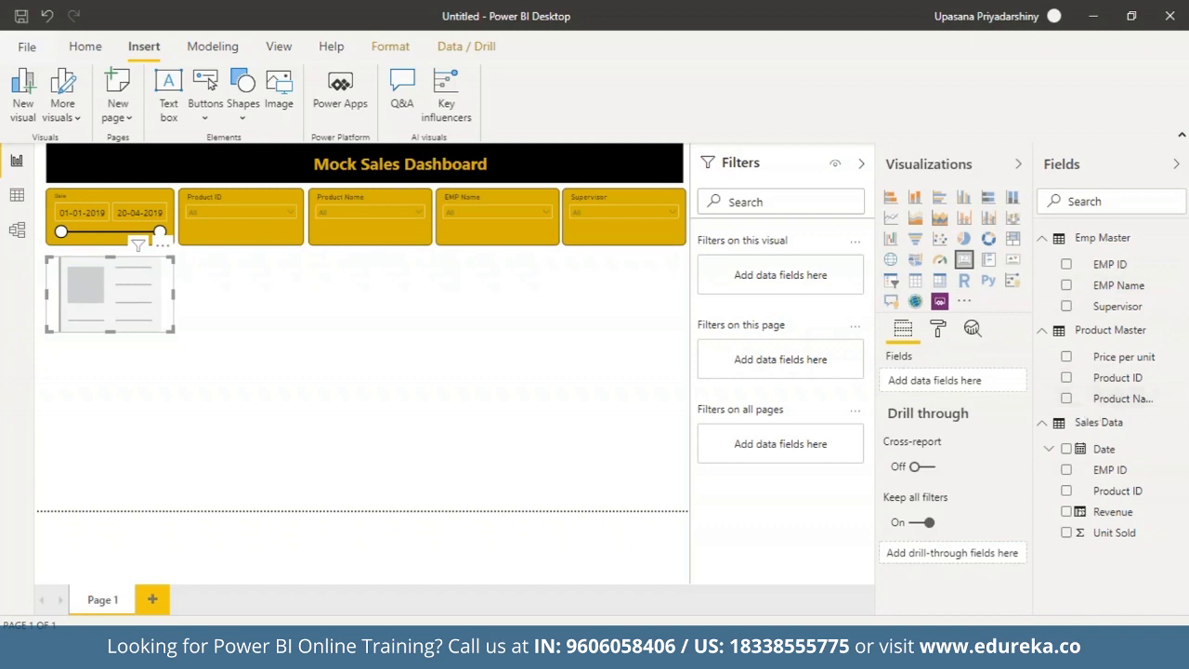
- Show Revenue from Sales Data in the empty card and set its data label colour to the gold theme colour
left_click_drag(1110, 511, 956, 376)
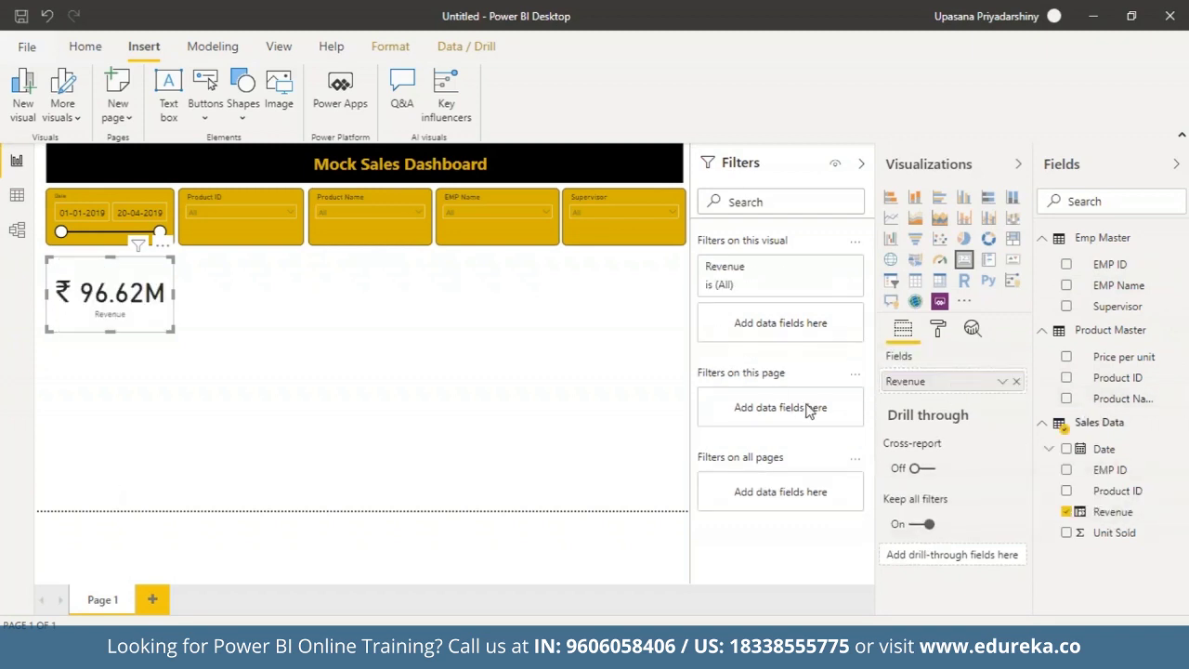
left_click(935, 336)
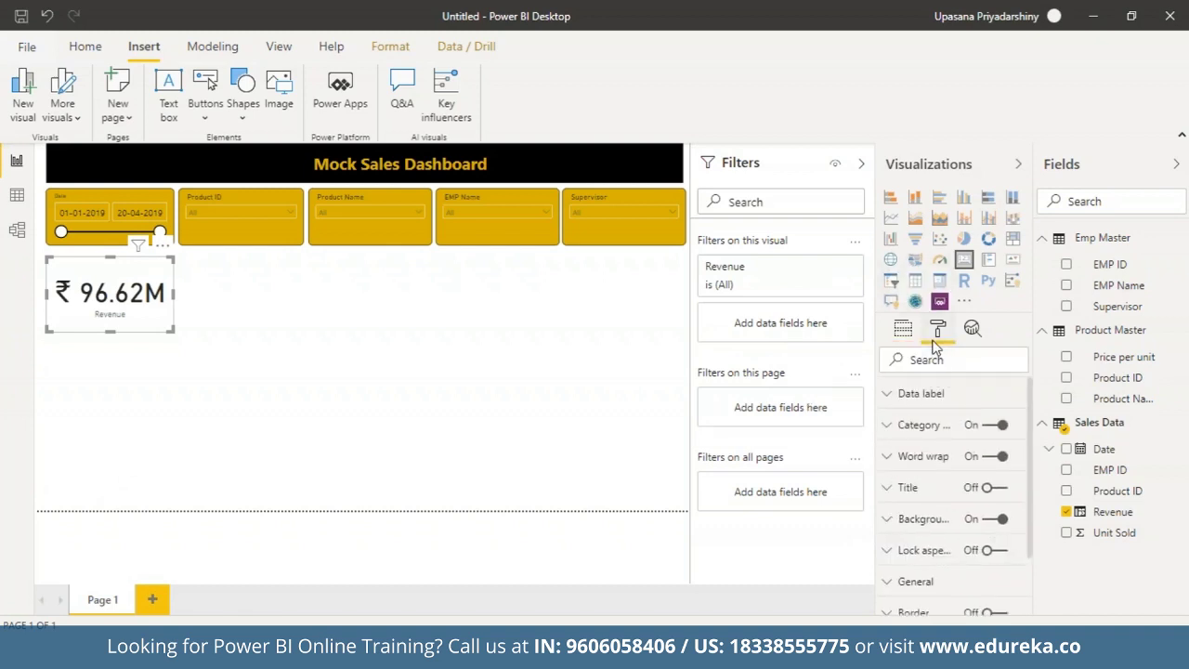
left_click(893, 393)
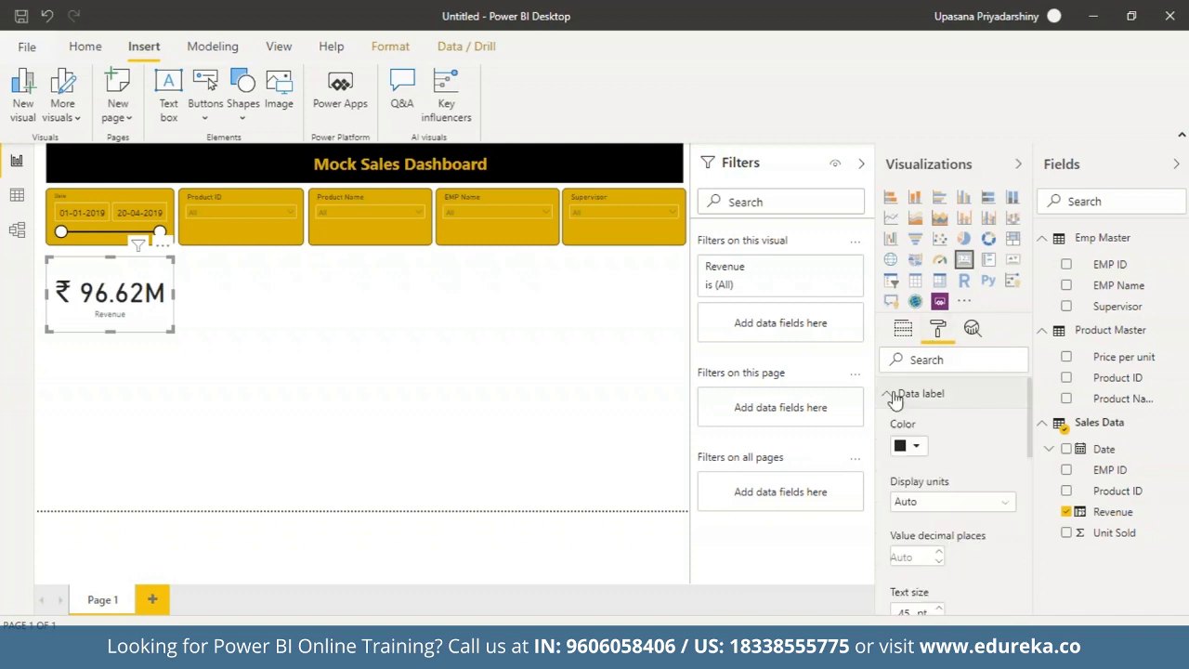
left_click(915, 447)
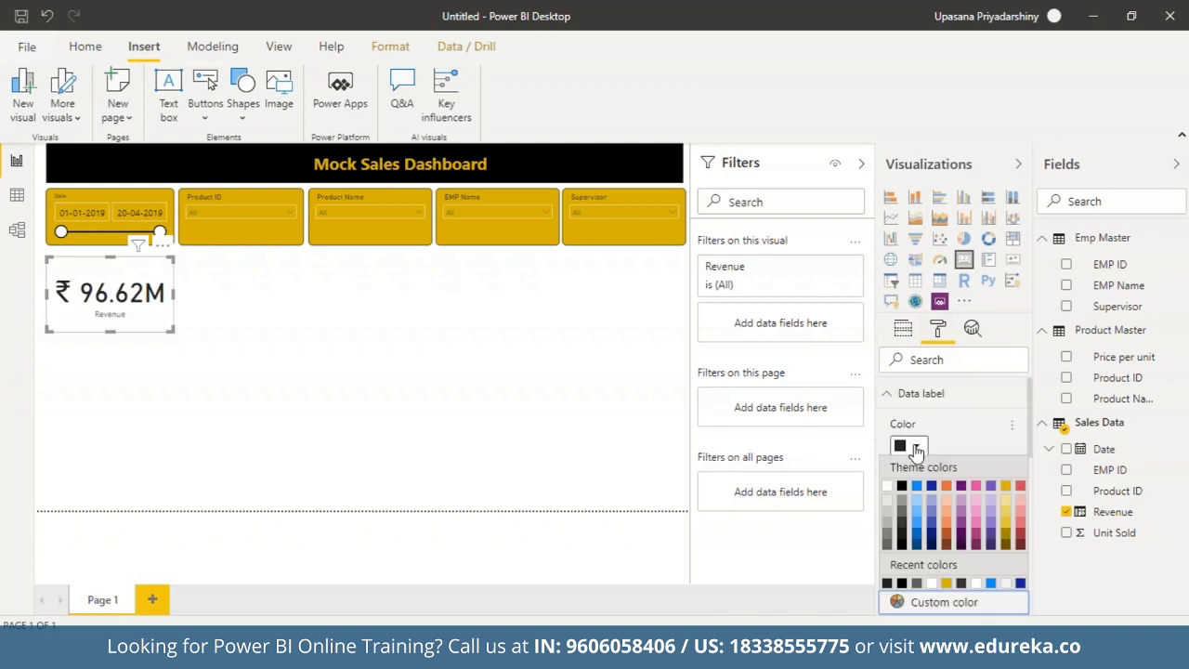
left_click(1004, 484)
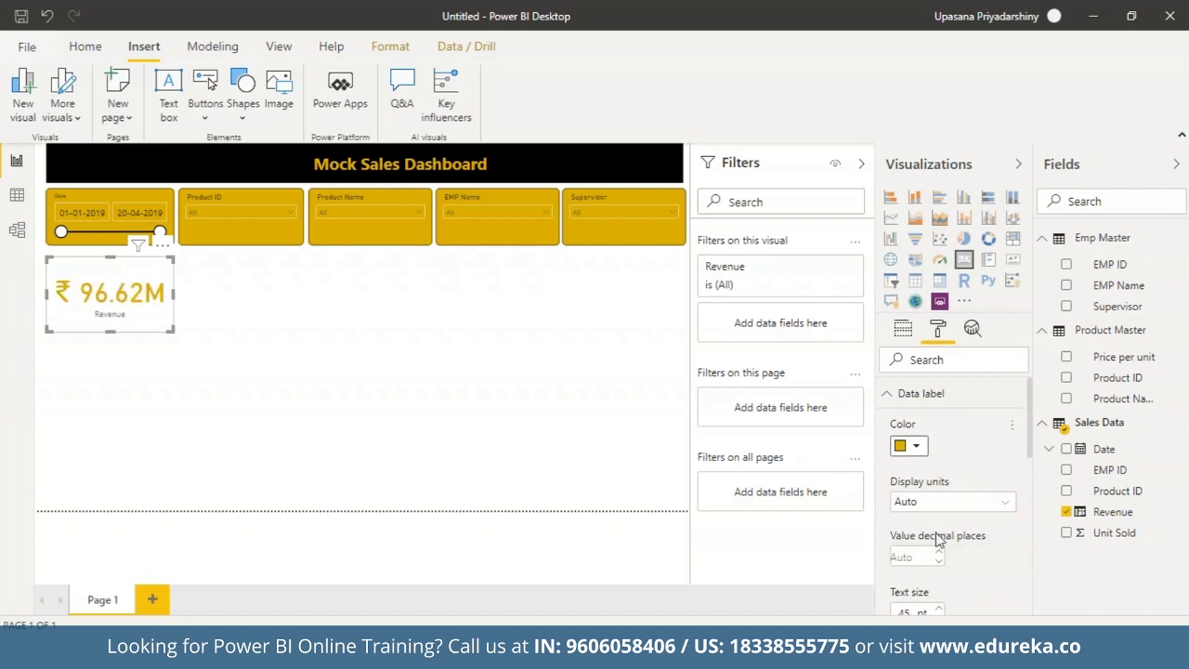
- Set the Revenue card's data label to 2 decimal places
left_click(906, 558)
type("2")
left_click_drag(1029, 435, 1027, 561)
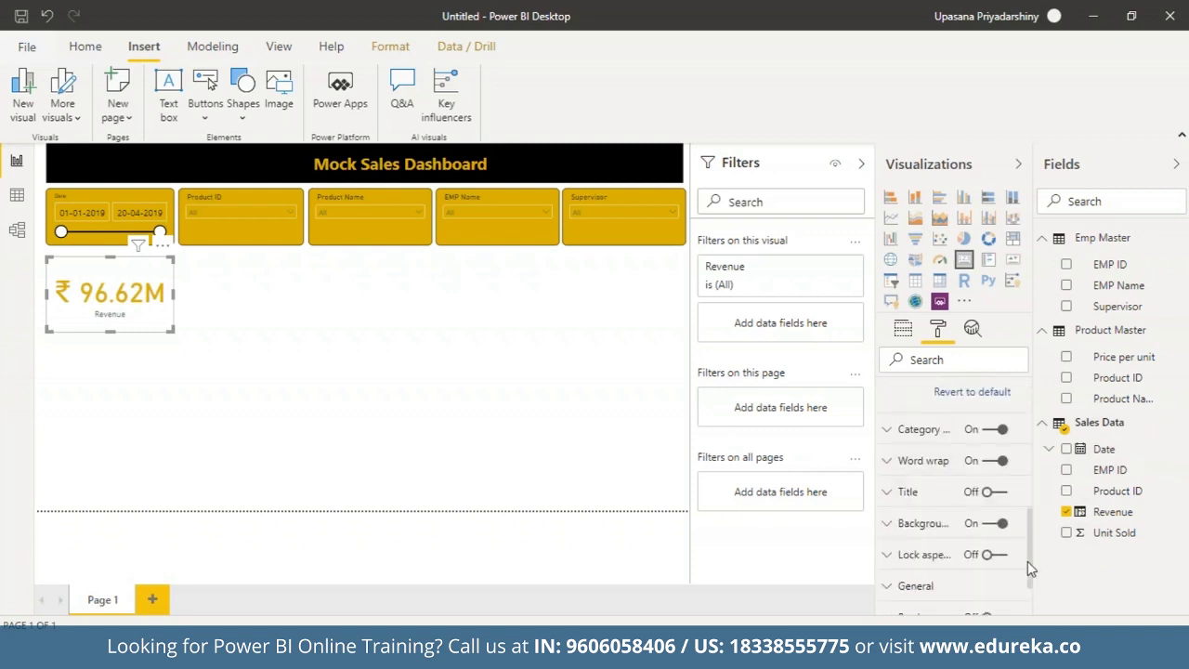
left_click(886, 500)
left_click(958, 510)
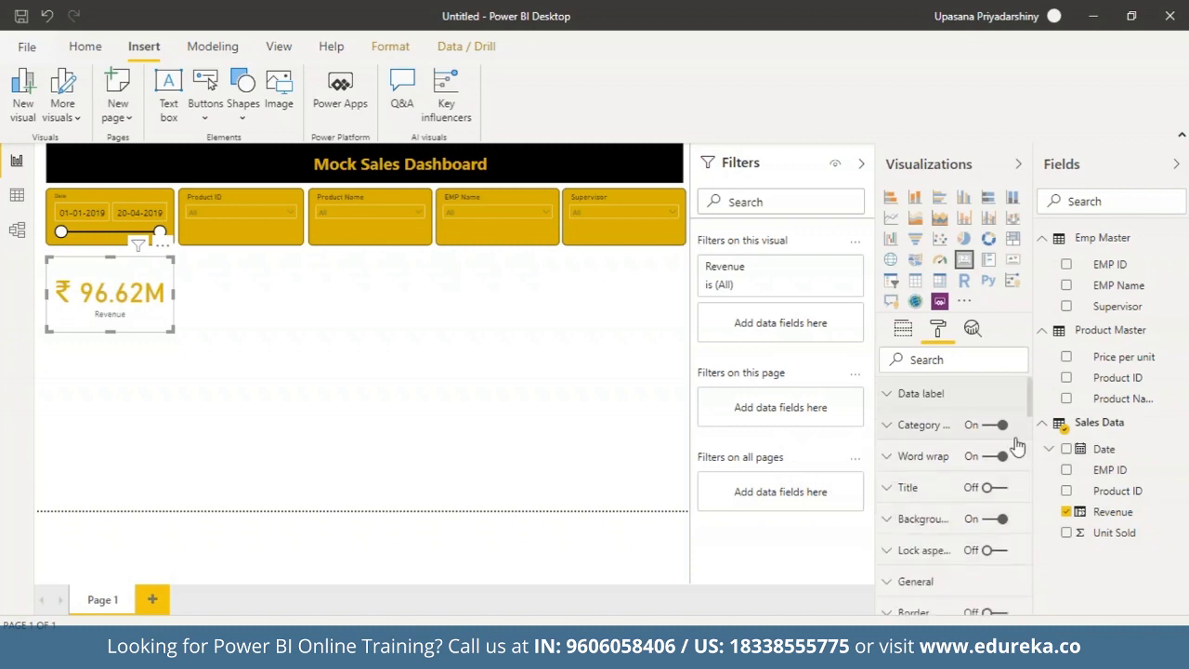
- Colour the Revenue card's category label gold (#D9B300, Theme color 7) and set its text size to 15 pt
left_click(893, 425)
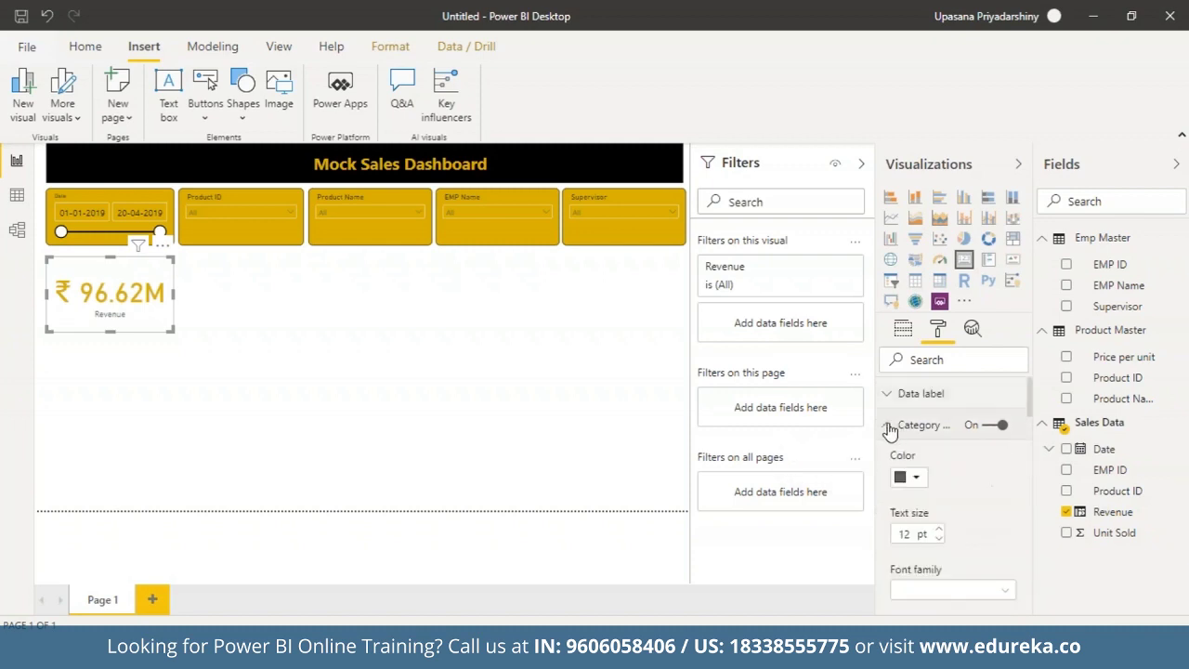
left_click(915, 477)
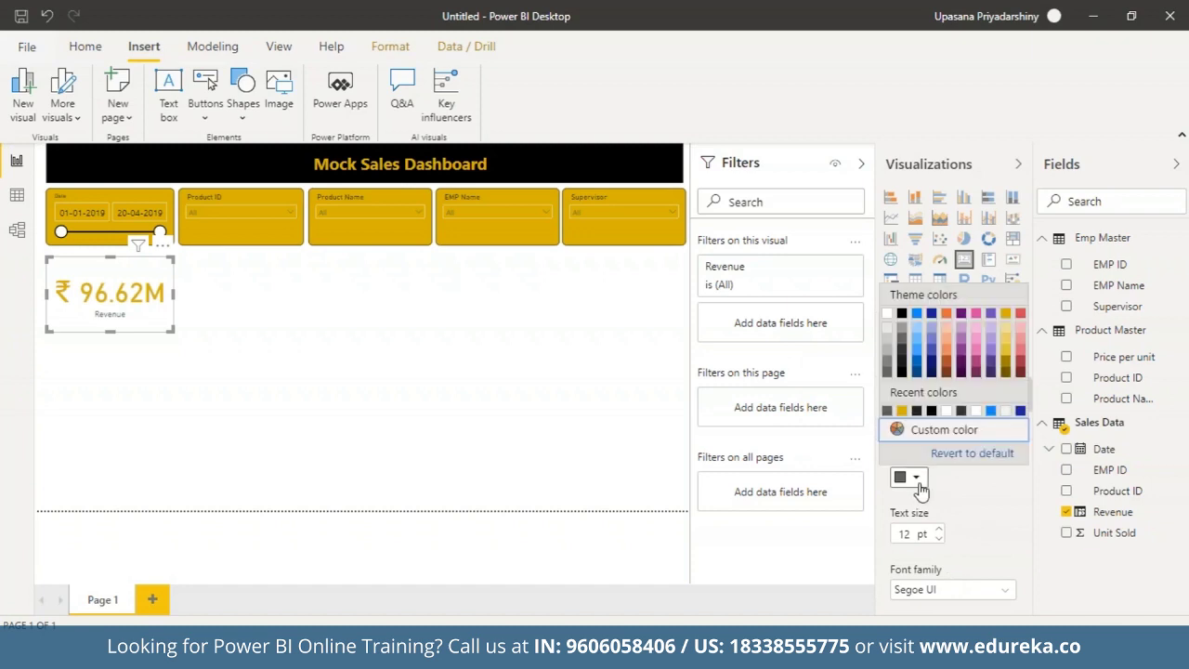
left_click(1007, 319)
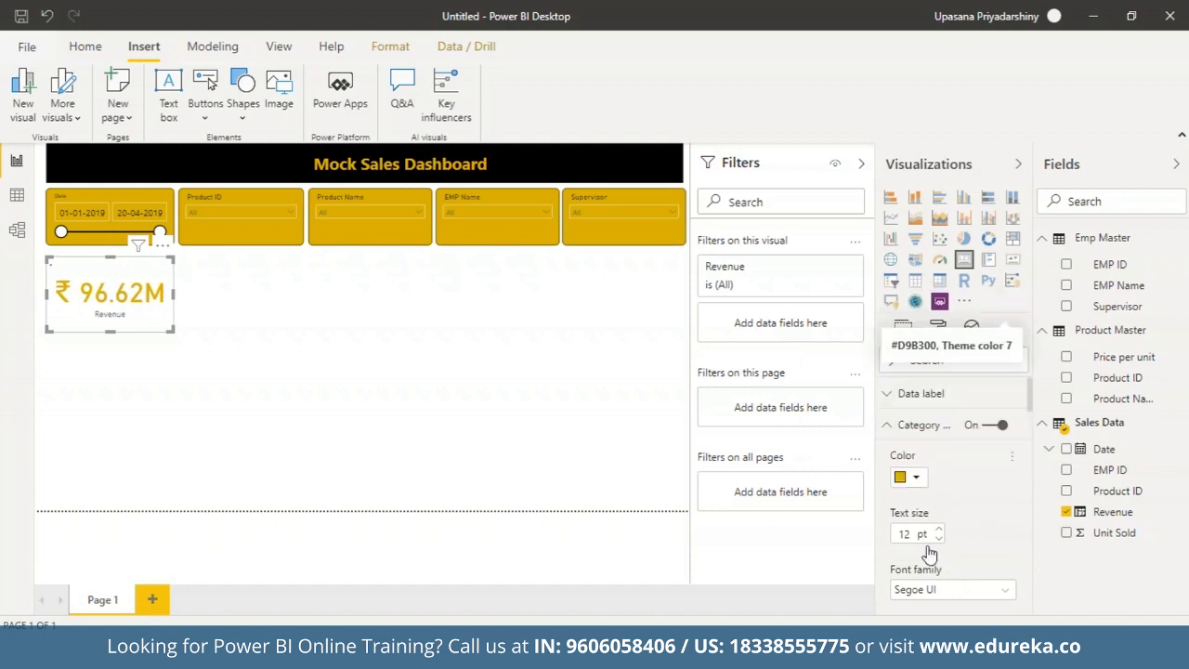
left_click(940, 531)
left_click(940, 530)
left_click(939, 531)
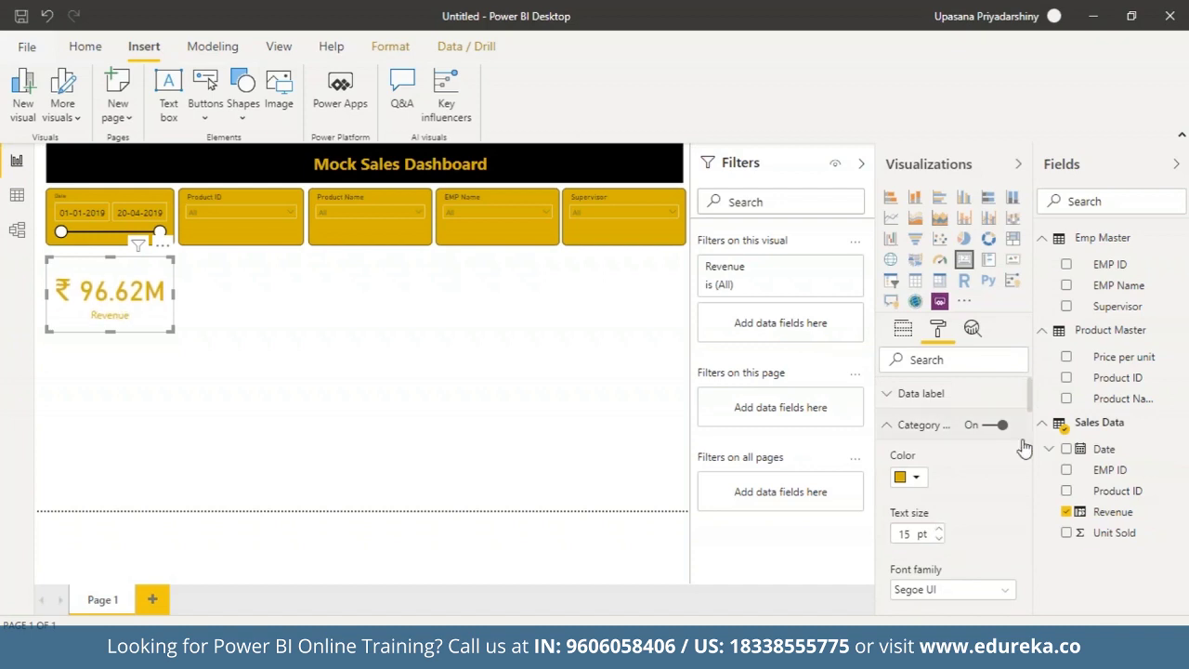
left_click(887, 429)
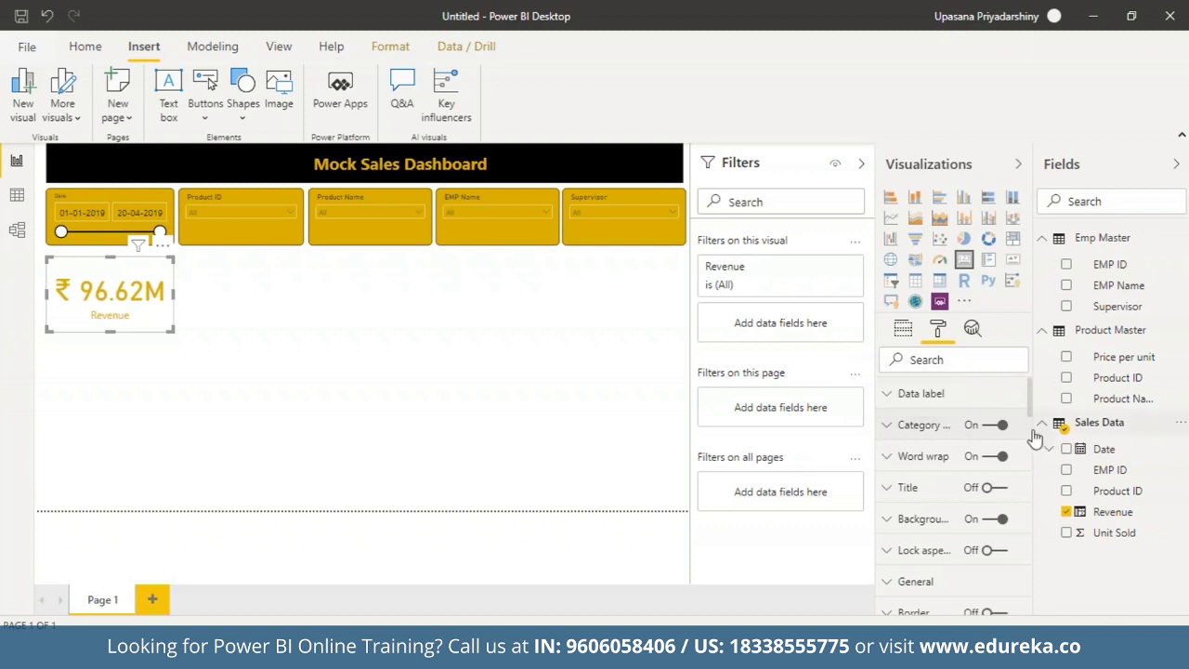
- Set the Revenue card's background colour to black
left_click(892, 516)
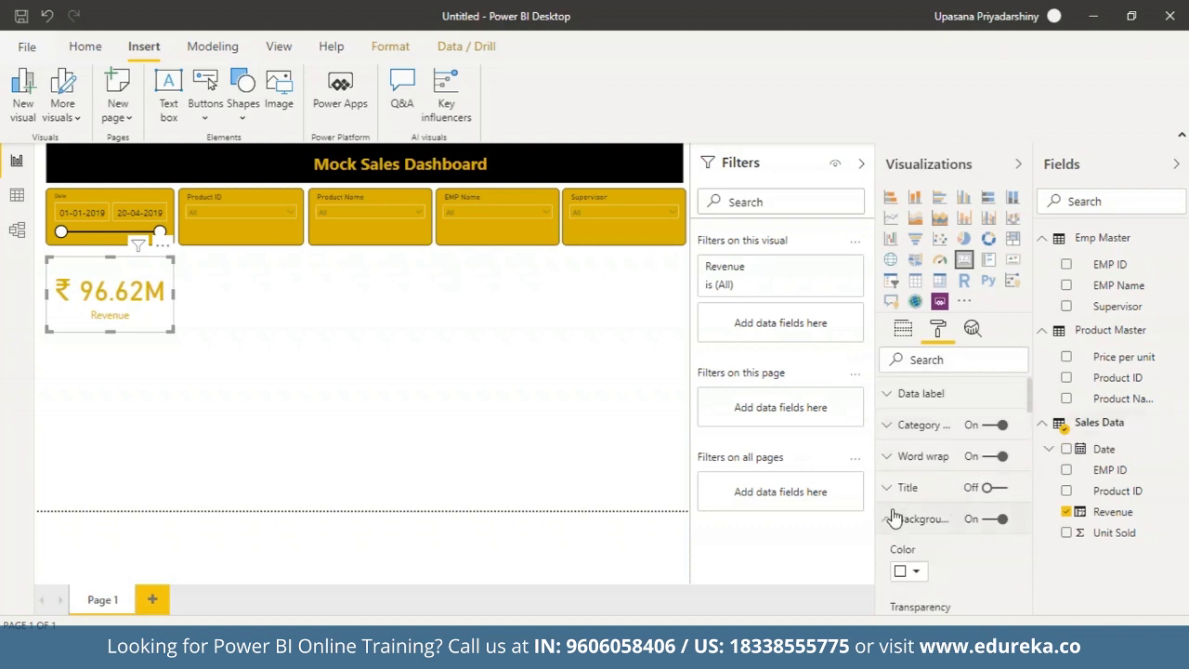
left_click(910, 574)
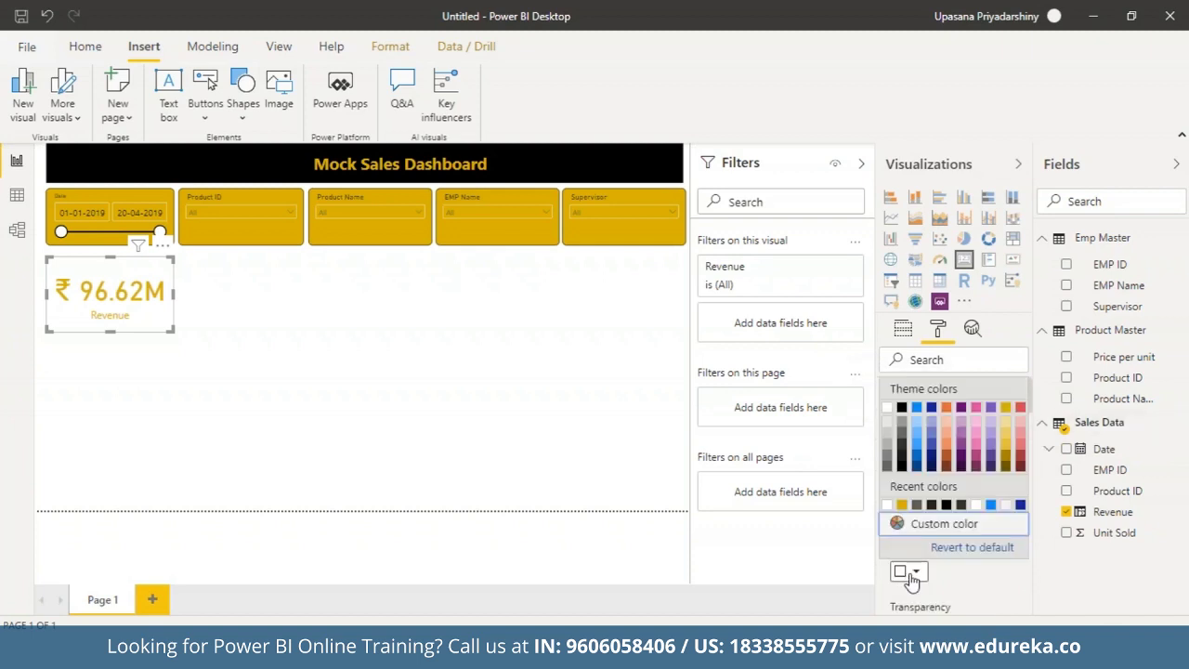
left_click(901, 407)
- Turn on the Revenue card's border and slightly round its corners
scroll(1003, 417, "down", 5)
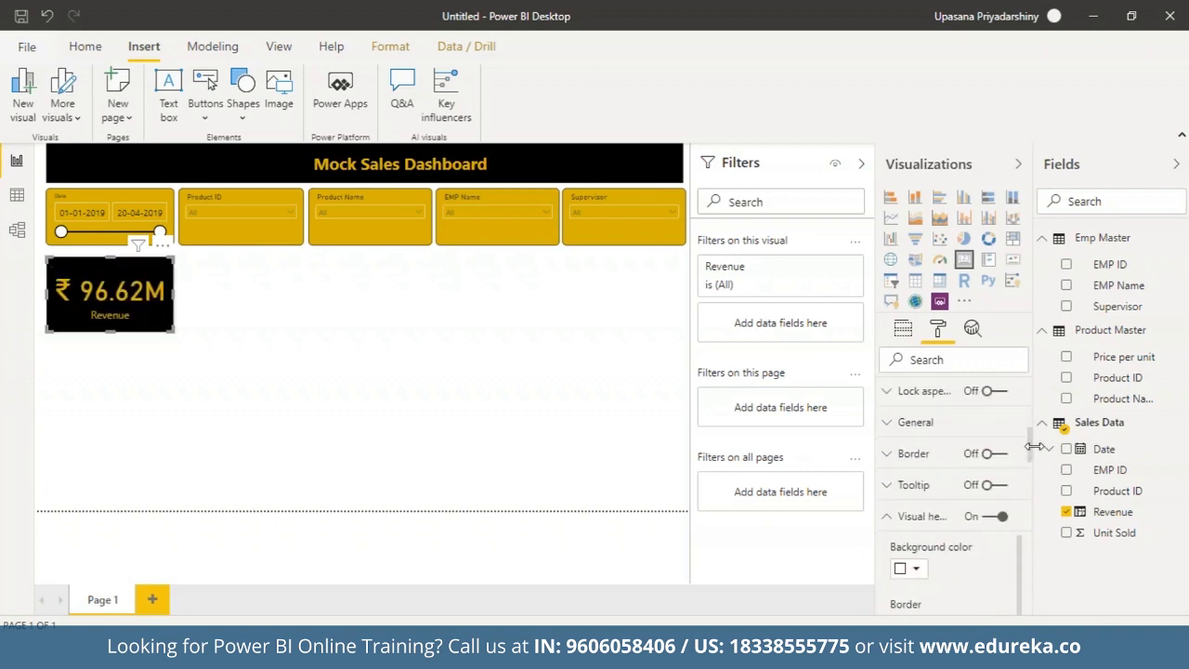
left_click(914, 459)
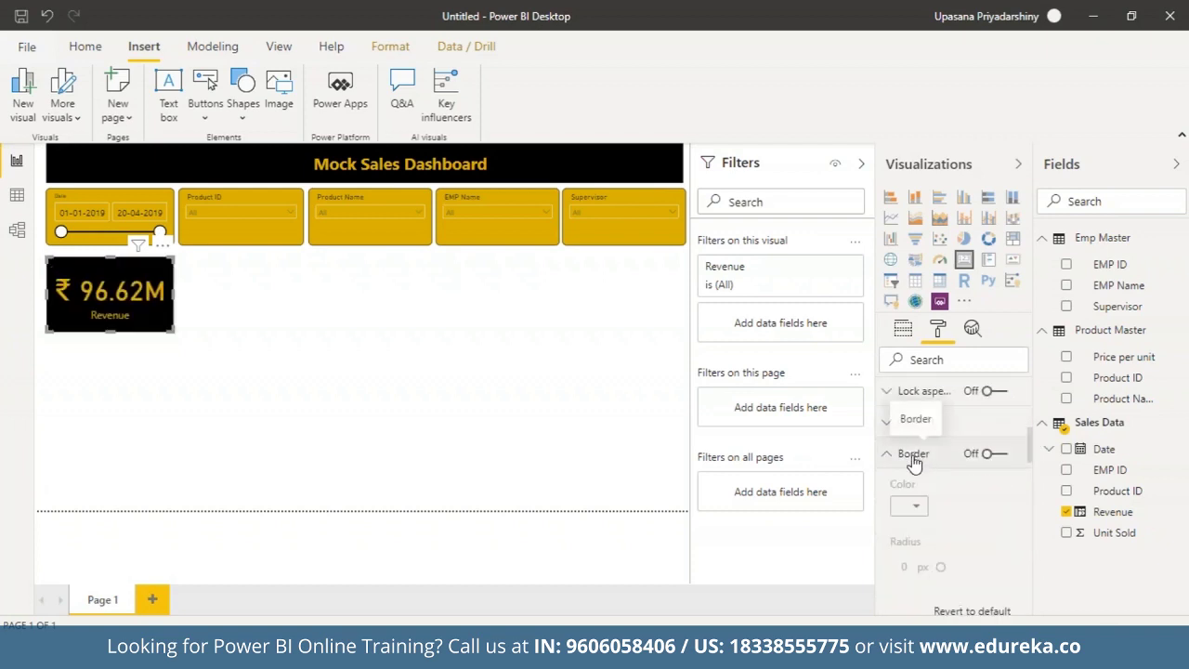
left_click(990, 454)
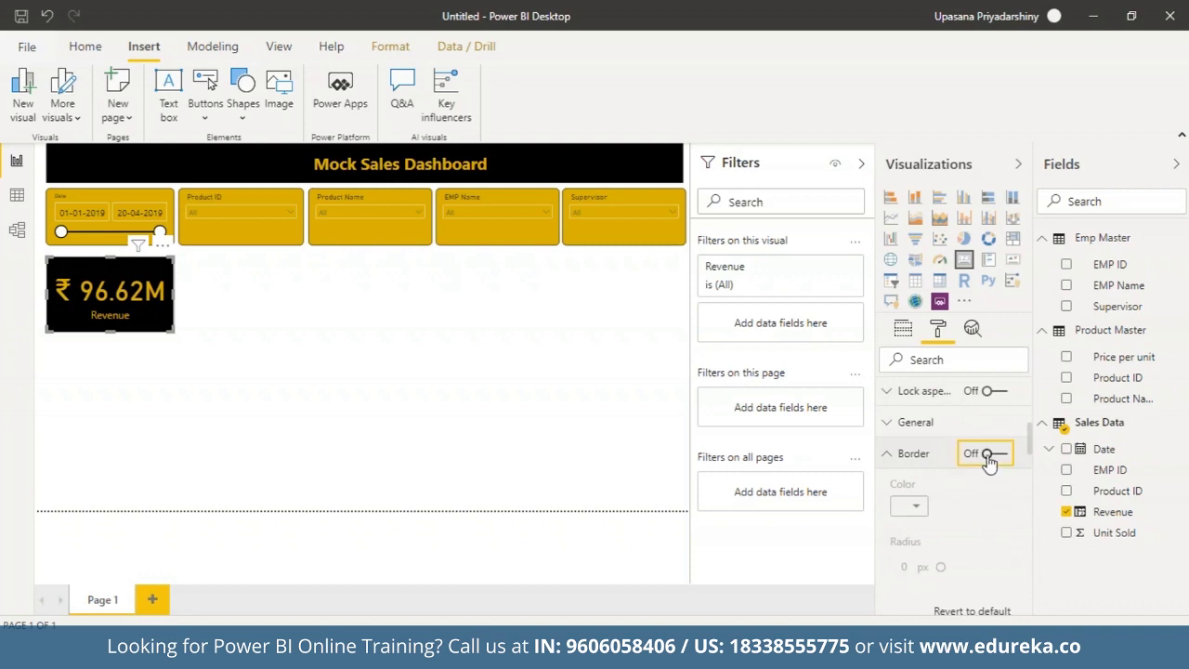
left_click(908, 565)
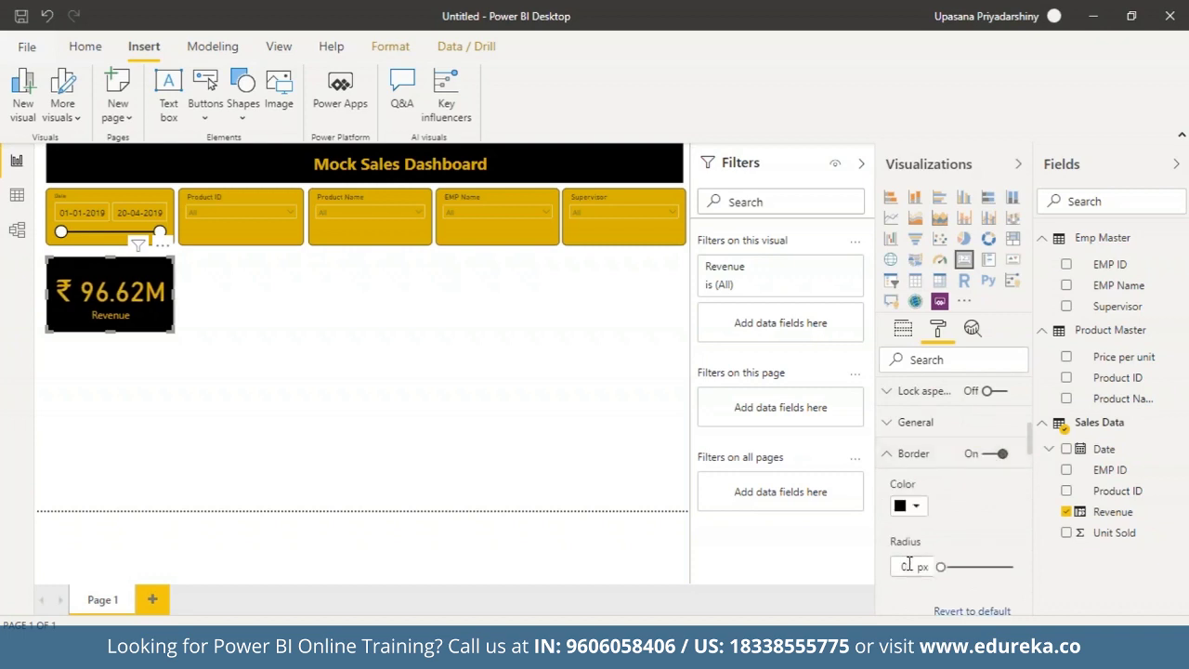
left_click(888, 455)
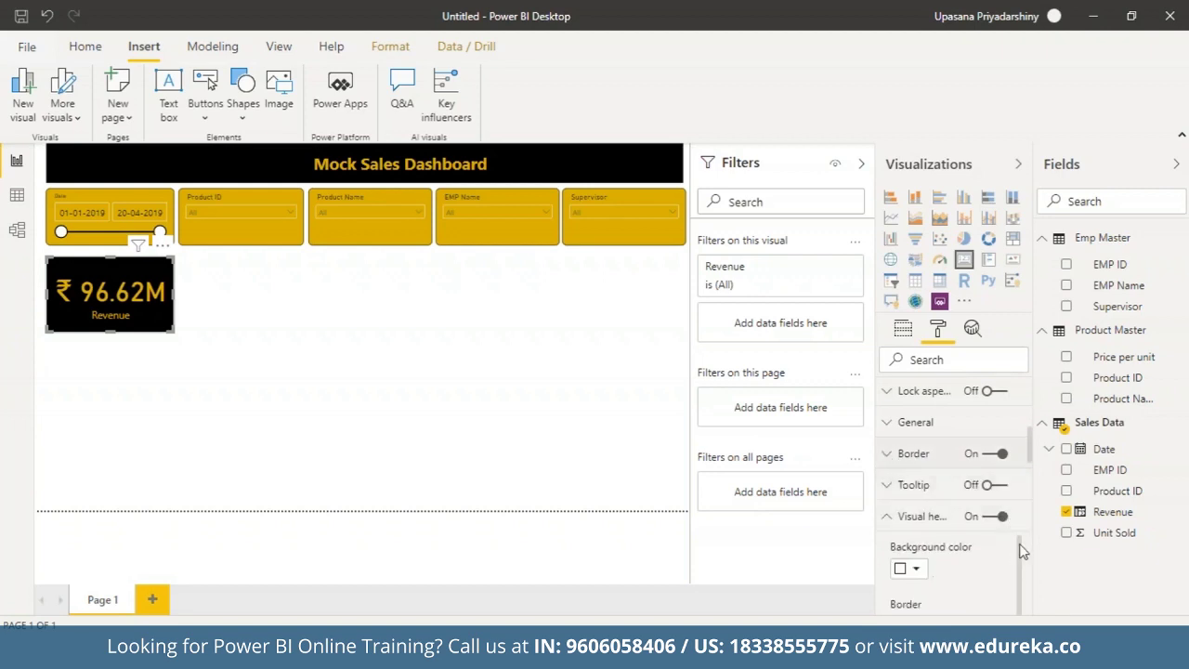
left_click(313, 429)
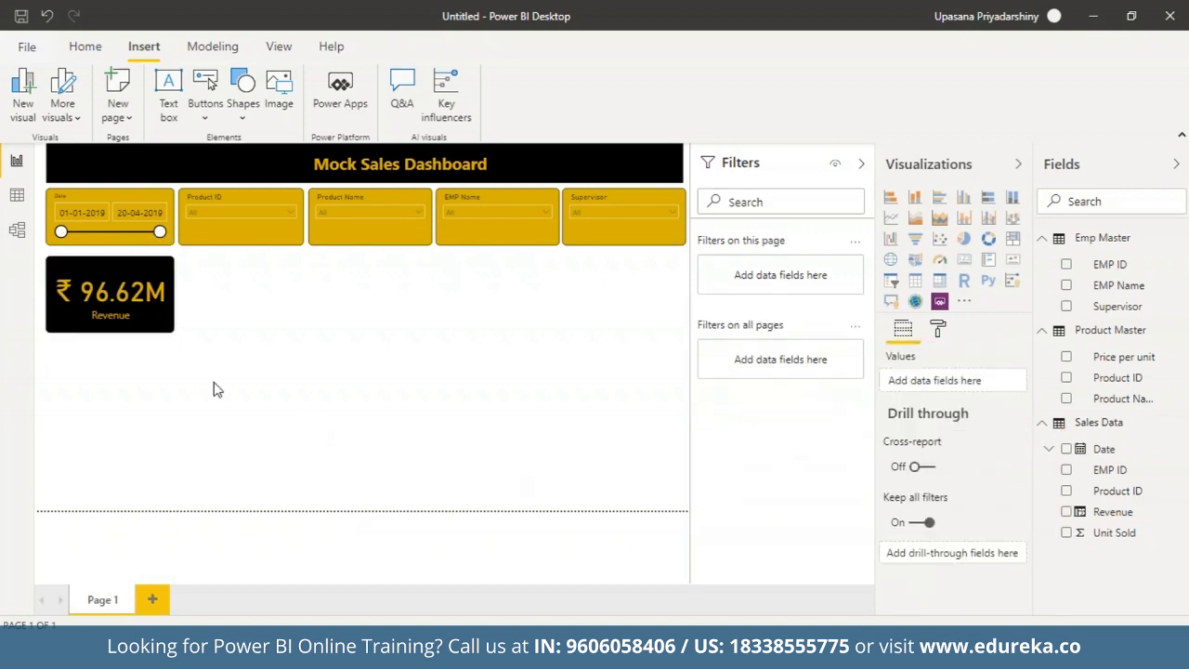
- Duplicate the Revenue card to the right of the original and replace the copy's field with Unit Sold from Sales Data
left_click(161, 323)
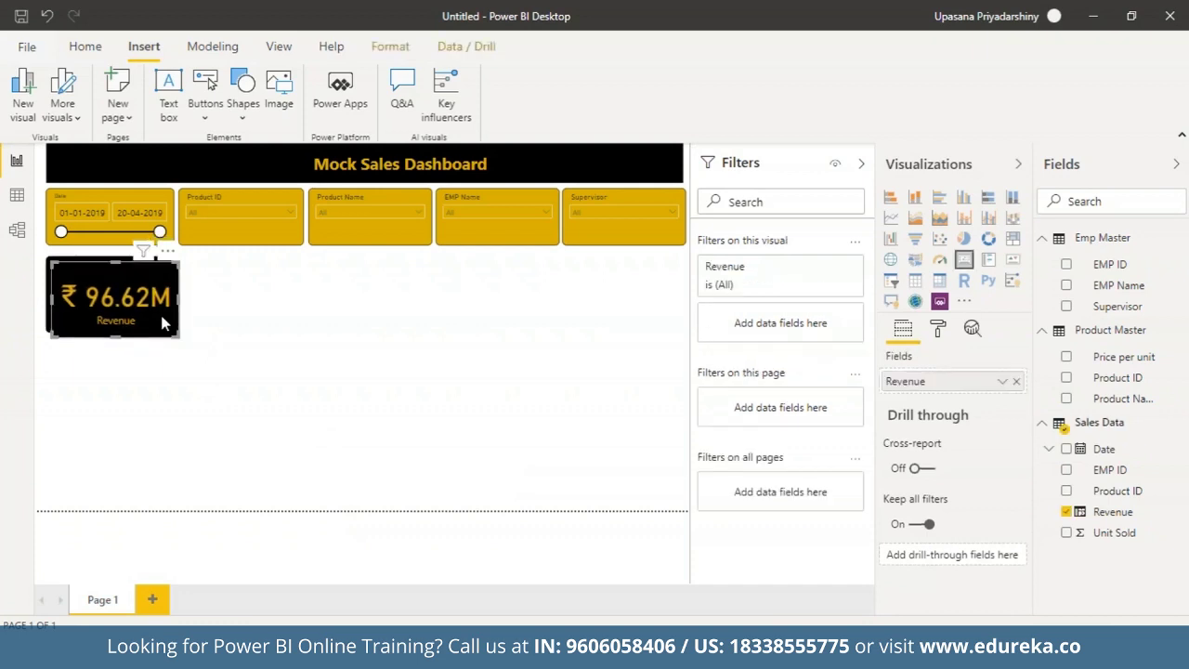
left_click_drag(161, 322, 294, 311)
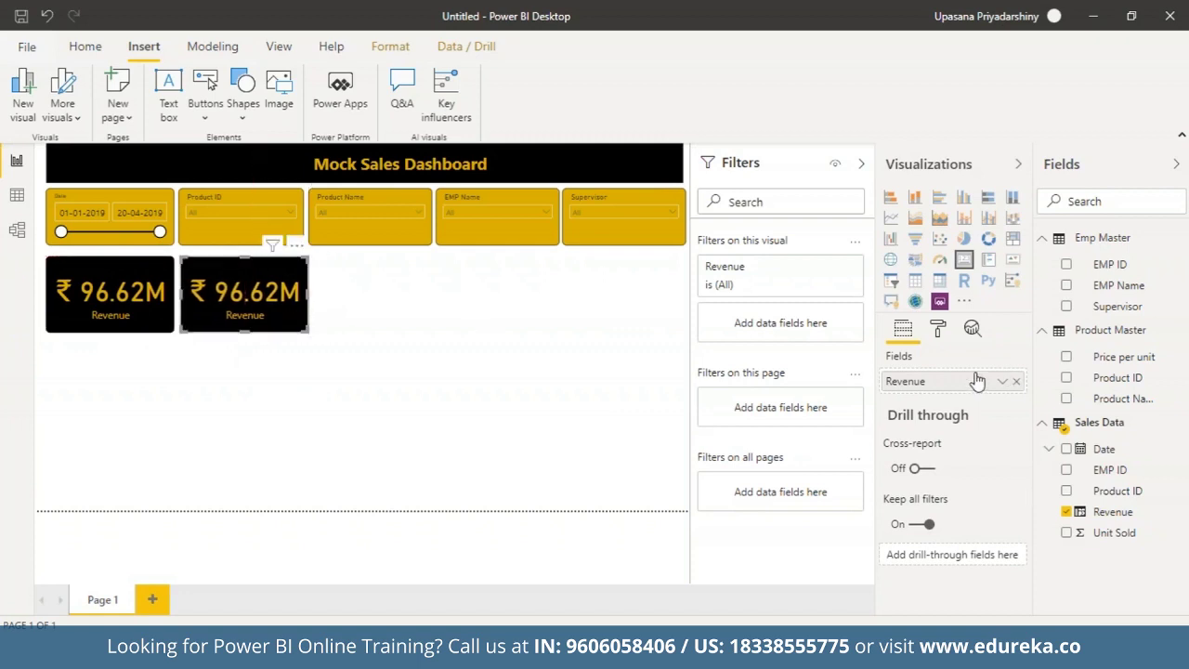
left_click(1015, 382)
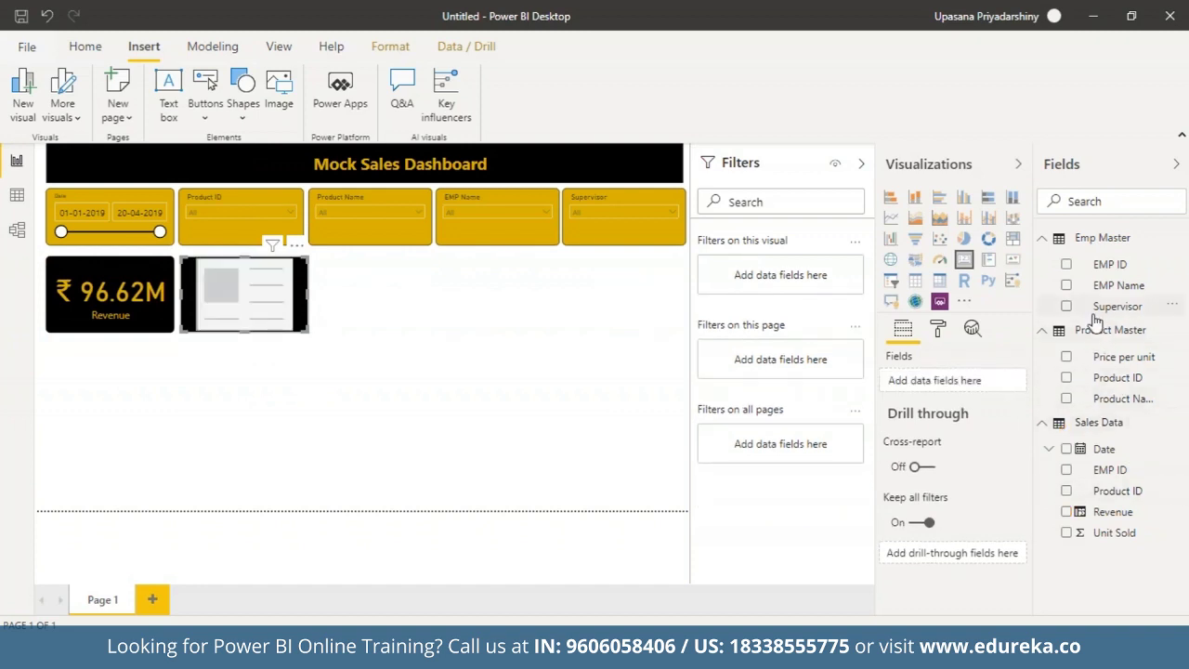
left_click_drag(1113, 532, 947, 384)
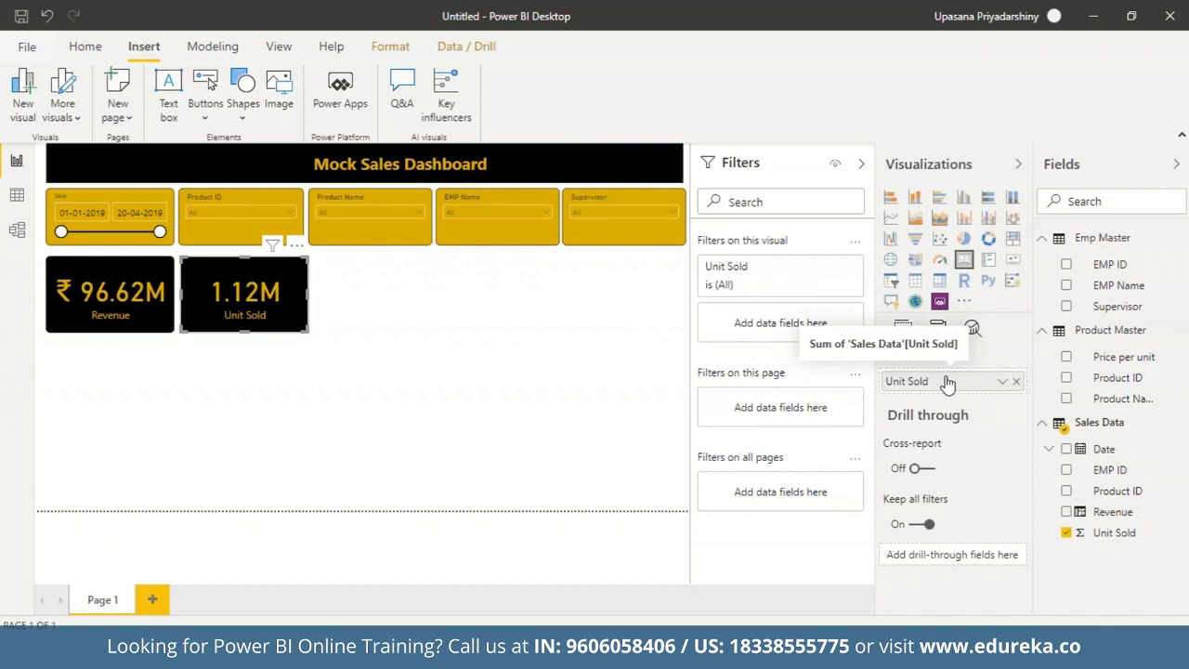
left_click(533, 385)
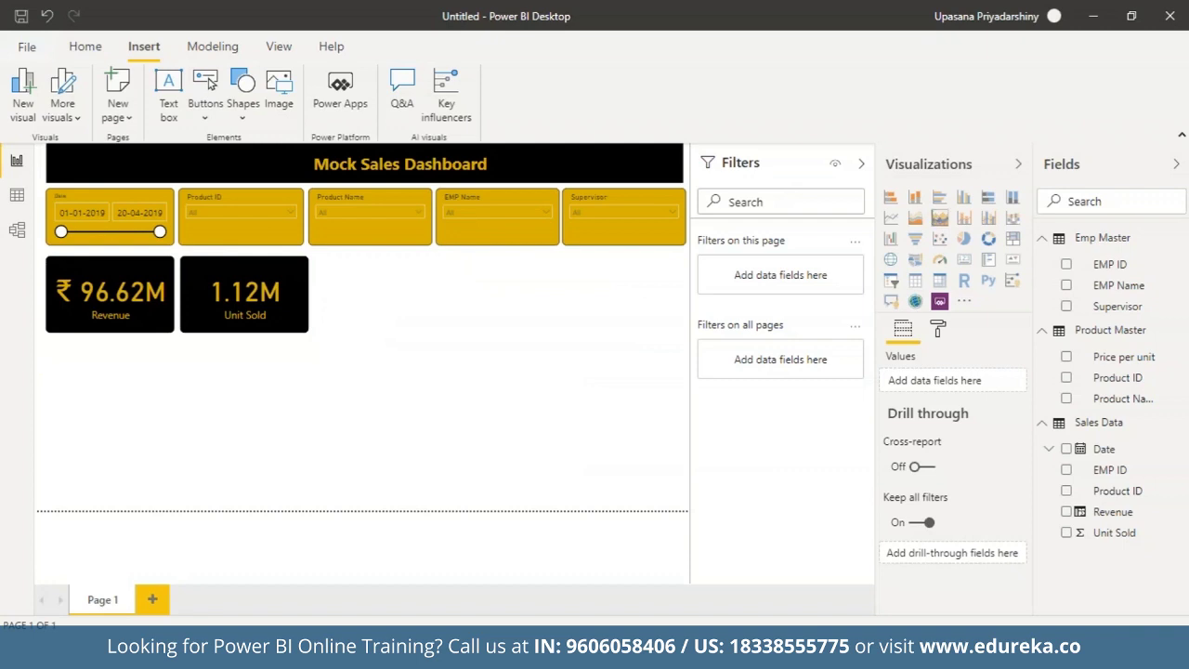
- Add a donut chart directly below the two cards and resize it to span their combined width
left_click(988, 241)
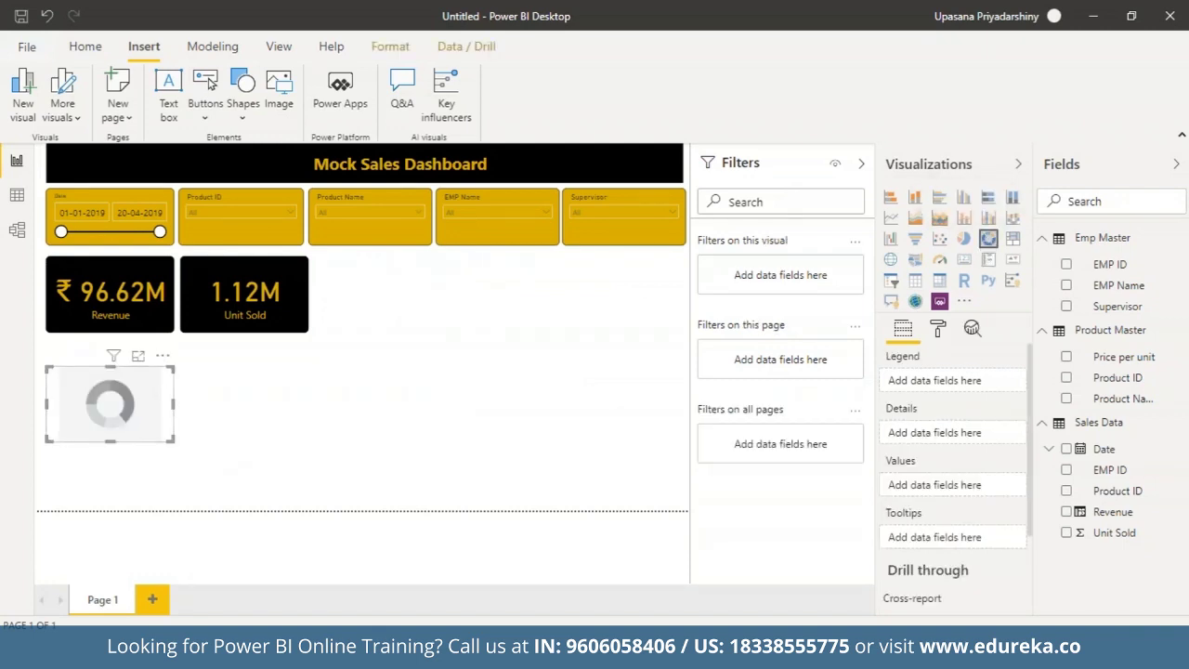
left_click_drag(47, 367, 51, 353)
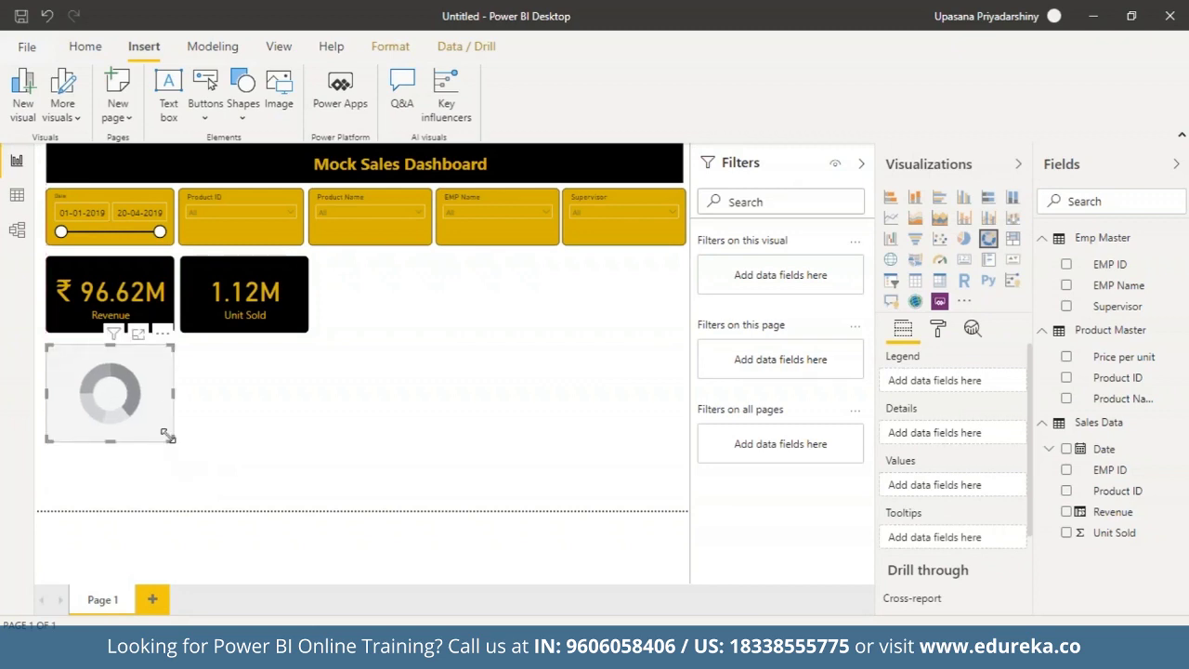
left_click_drag(173, 441, 303, 476)
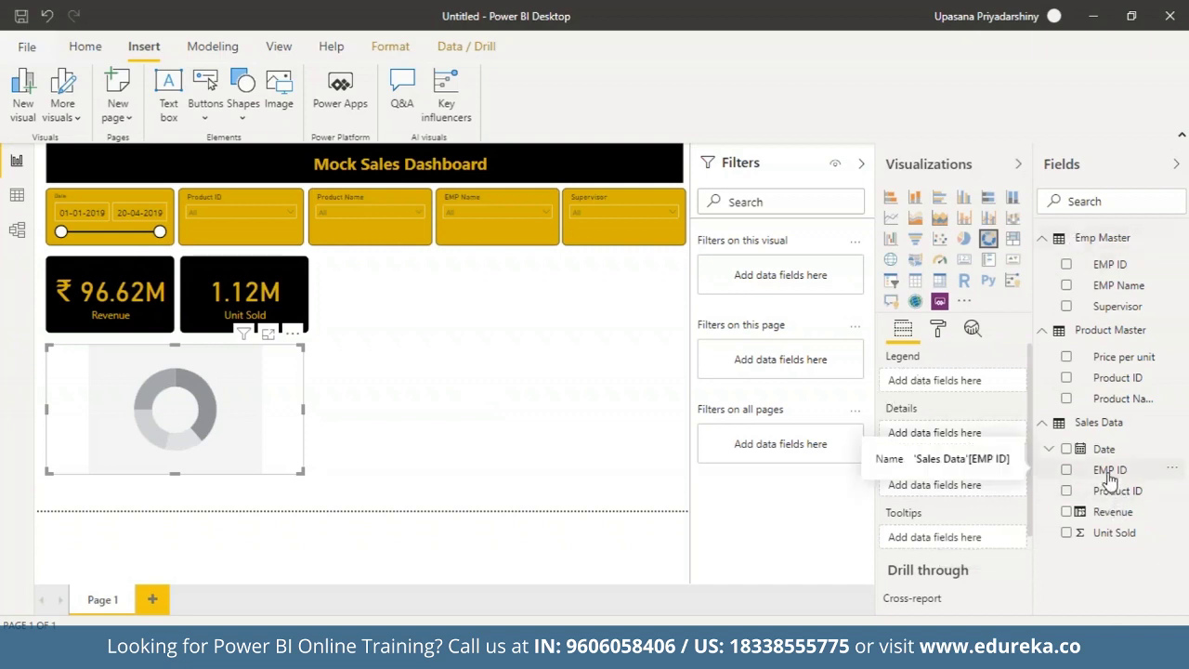
- Use Supervisor with EMP Name beneath it as the donut chart's legend hierarchy and Revenue as its values
left_click_drag(1125, 308, 952, 377)
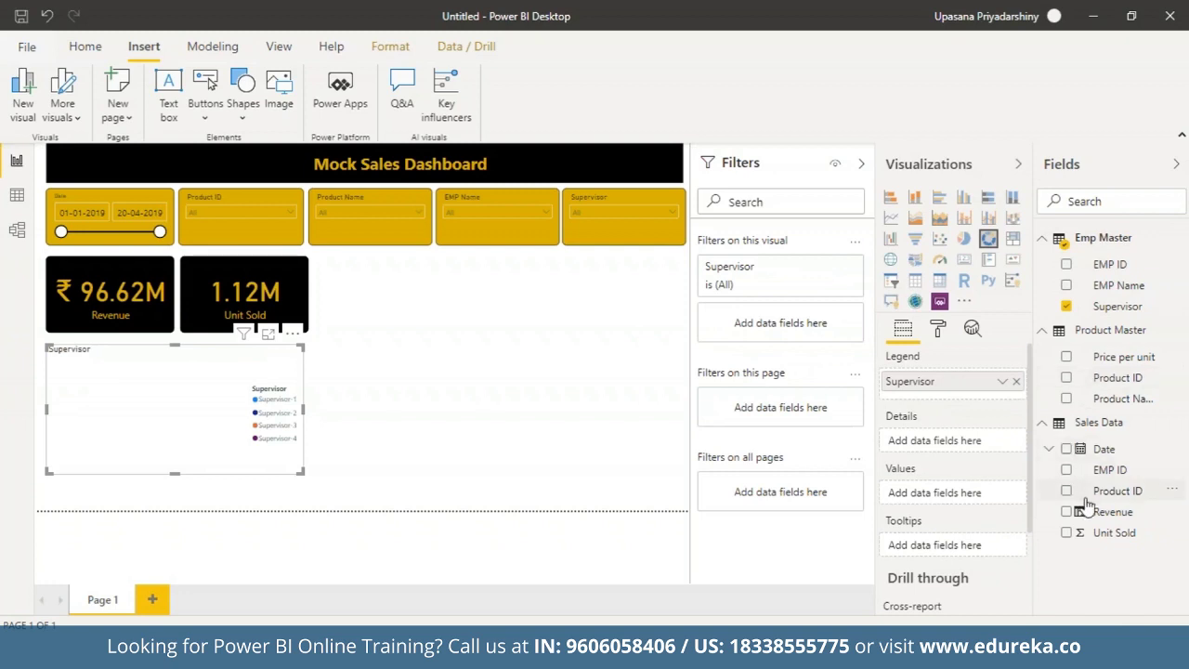
left_click_drag(1094, 516, 929, 494)
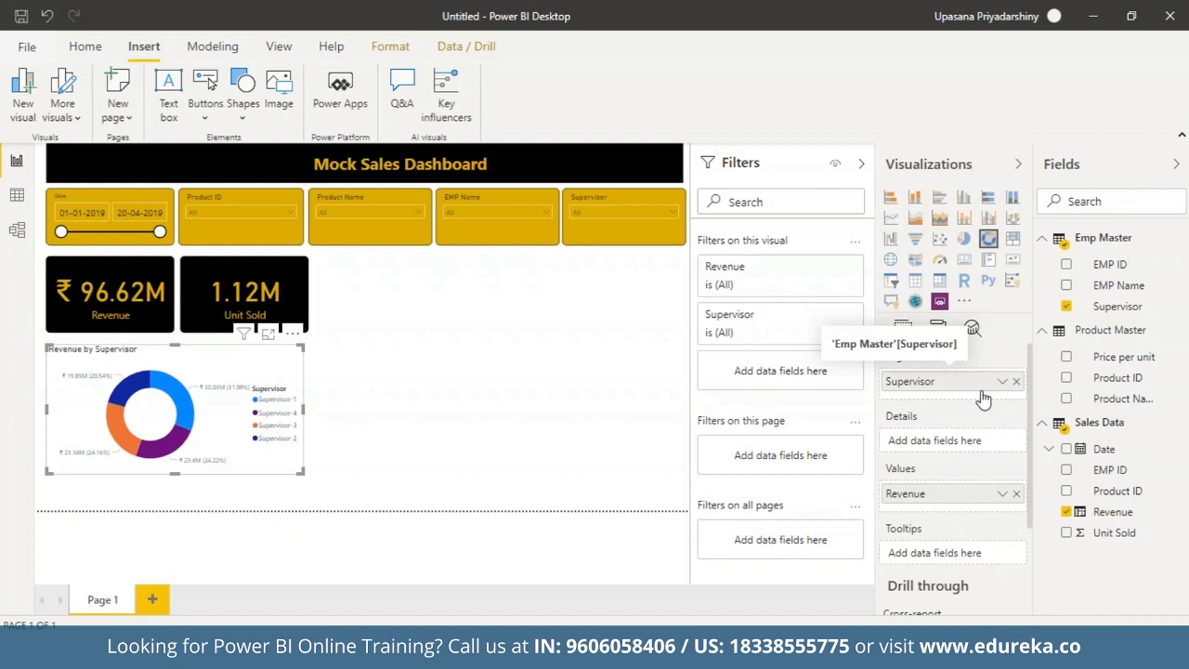
left_click_drag(1115, 286, 941, 393)
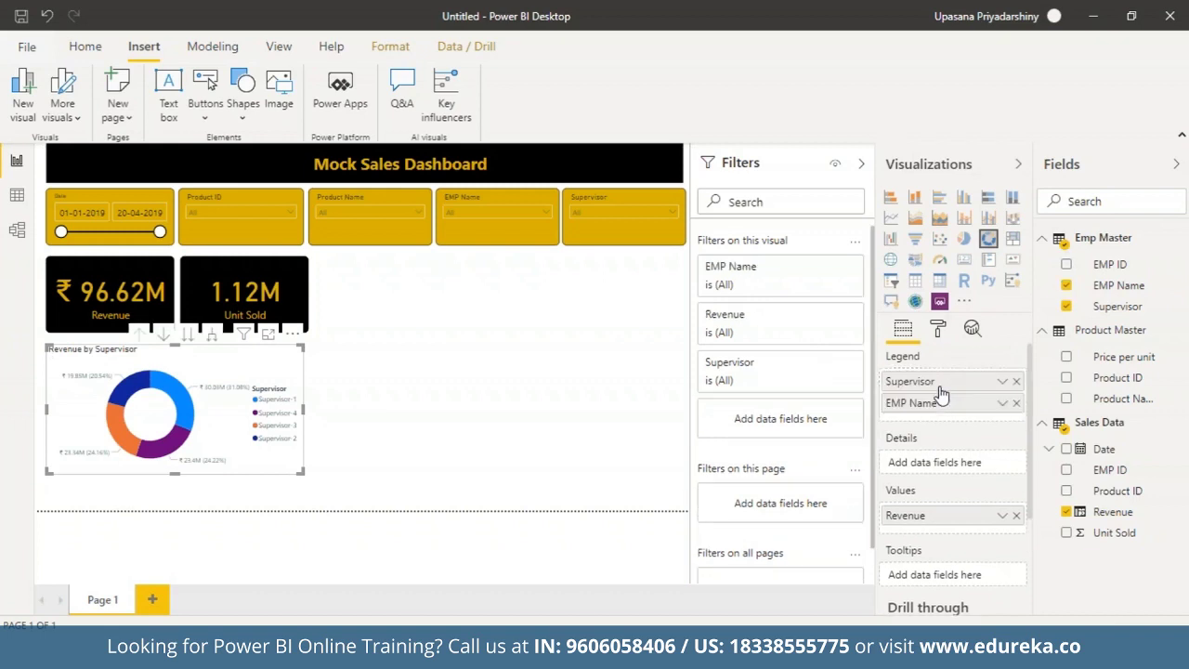
- Turn on drill-down for the donut chart and try moving to the EMP Name level and back up to Supervisor
left_click(163, 336)
left_click(607, 397)
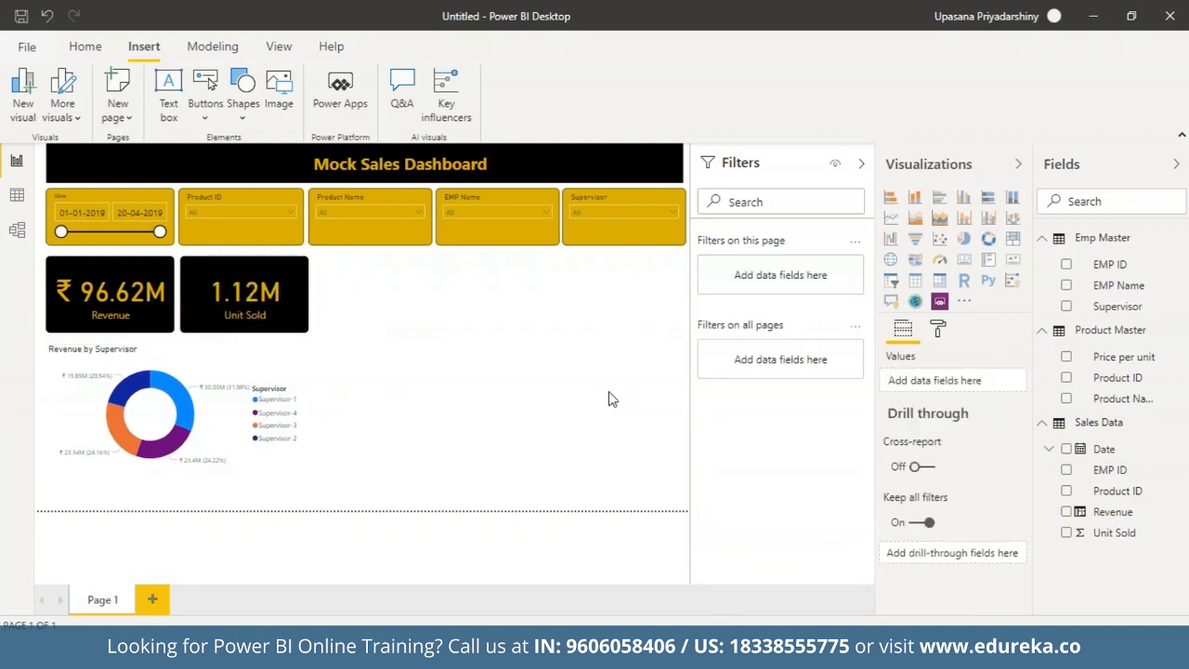
left_click(244, 400)
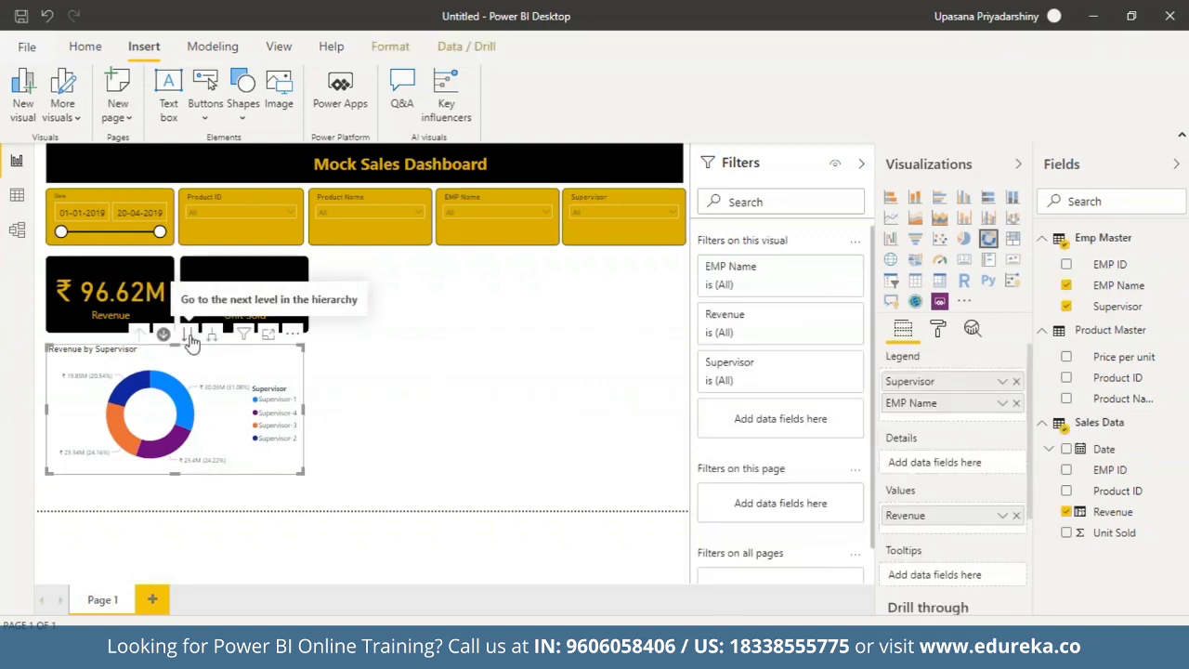
left_click(188, 336)
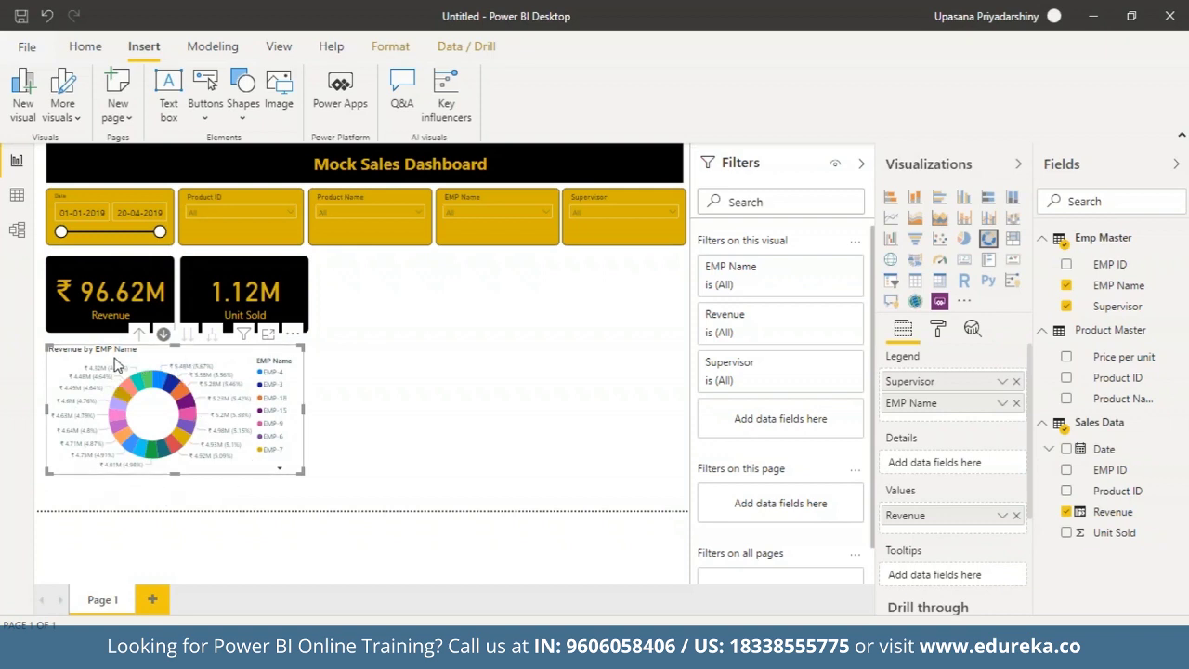
left_click(139, 334)
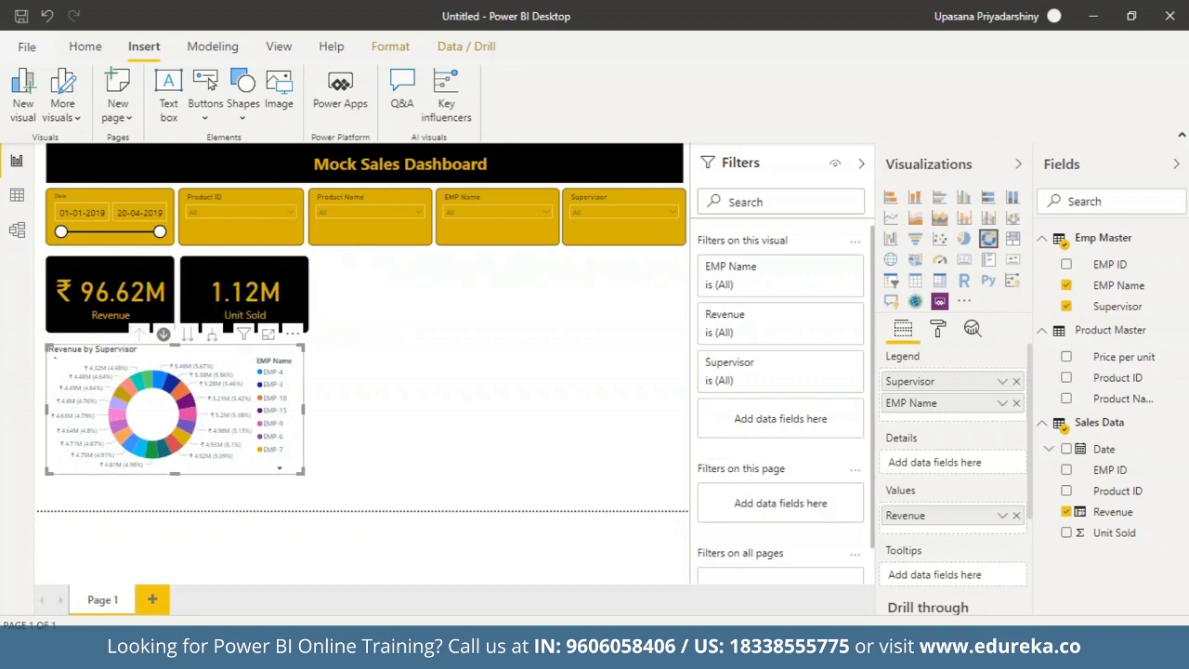
- Try cross-filtering the cards with the Supervisor-1 donut slice while drill-down is off, and clear the selection
left_click(164, 334)
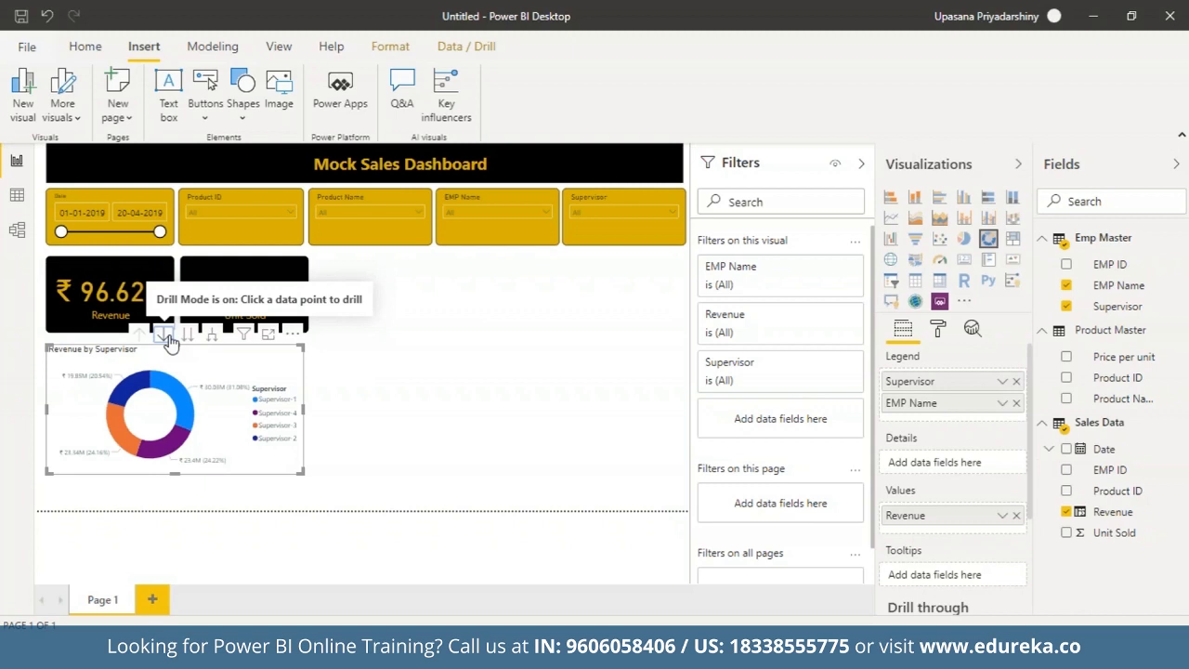
mouse_move(183, 407)
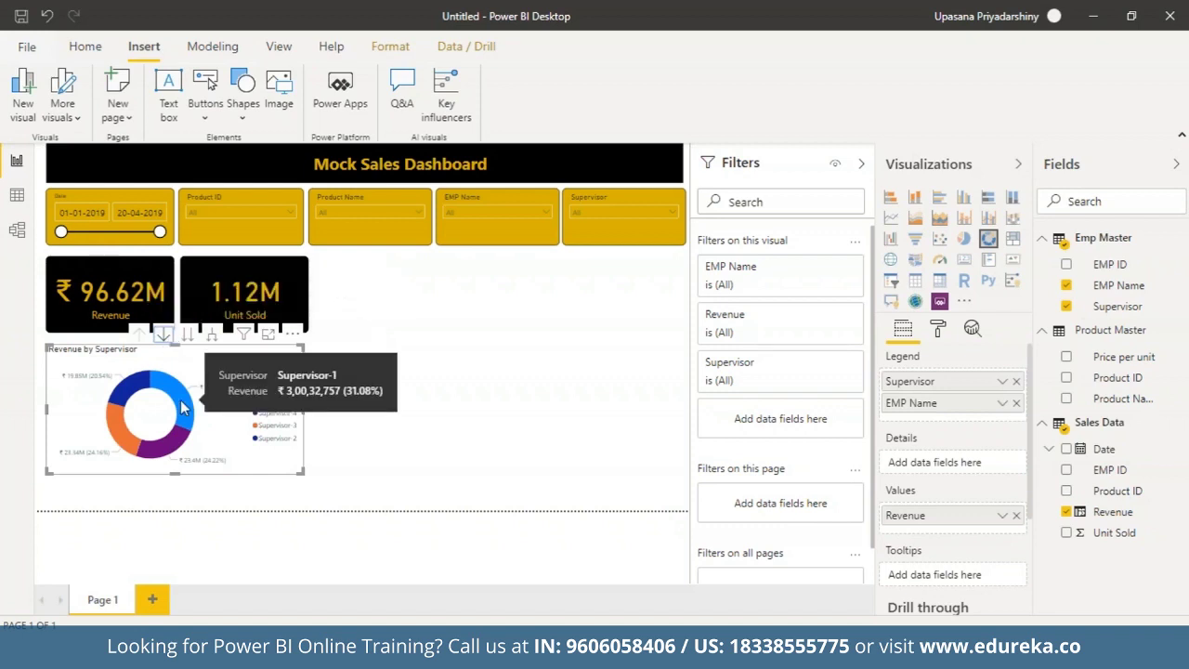
left_click(183, 407)
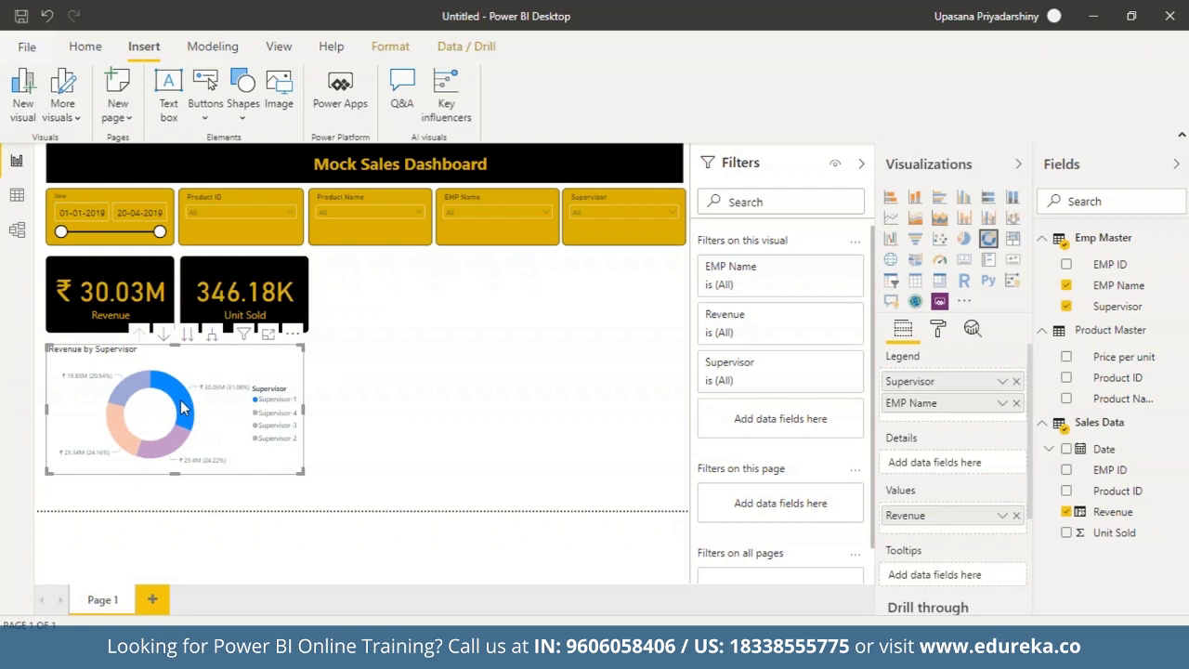
left_click(371, 396)
left_click(258, 404)
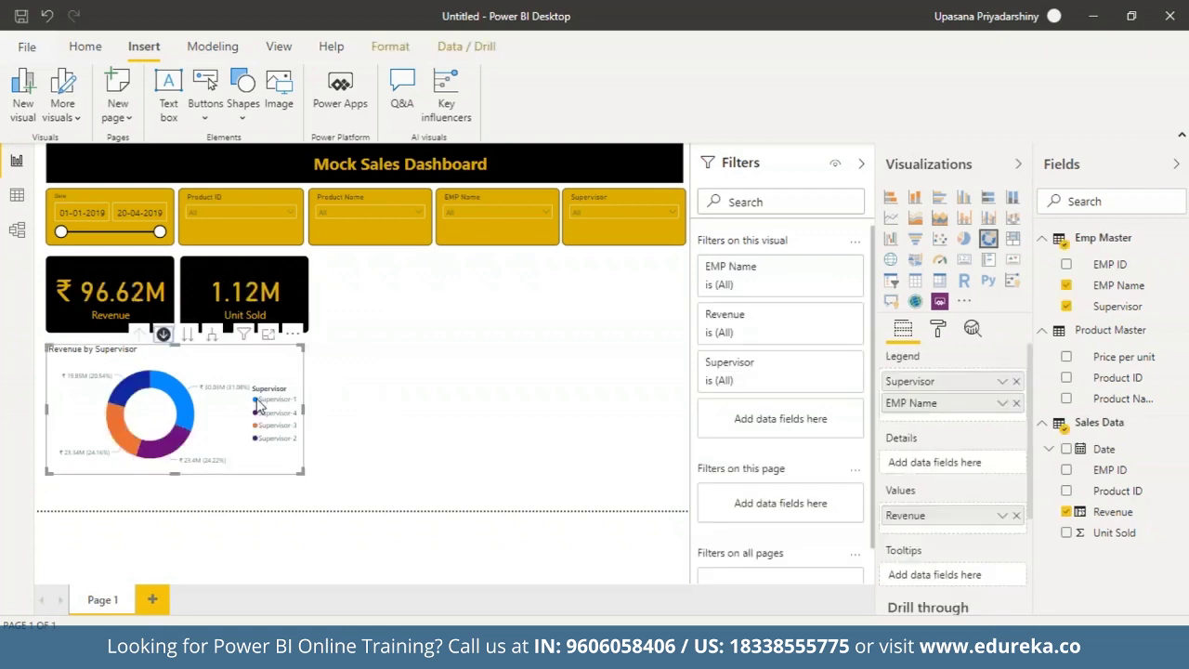
- Set the donut chart's data colors to gold for Supervisor-1 and light red (#e68f96) for Supervisor-4
left_click(939, 331)
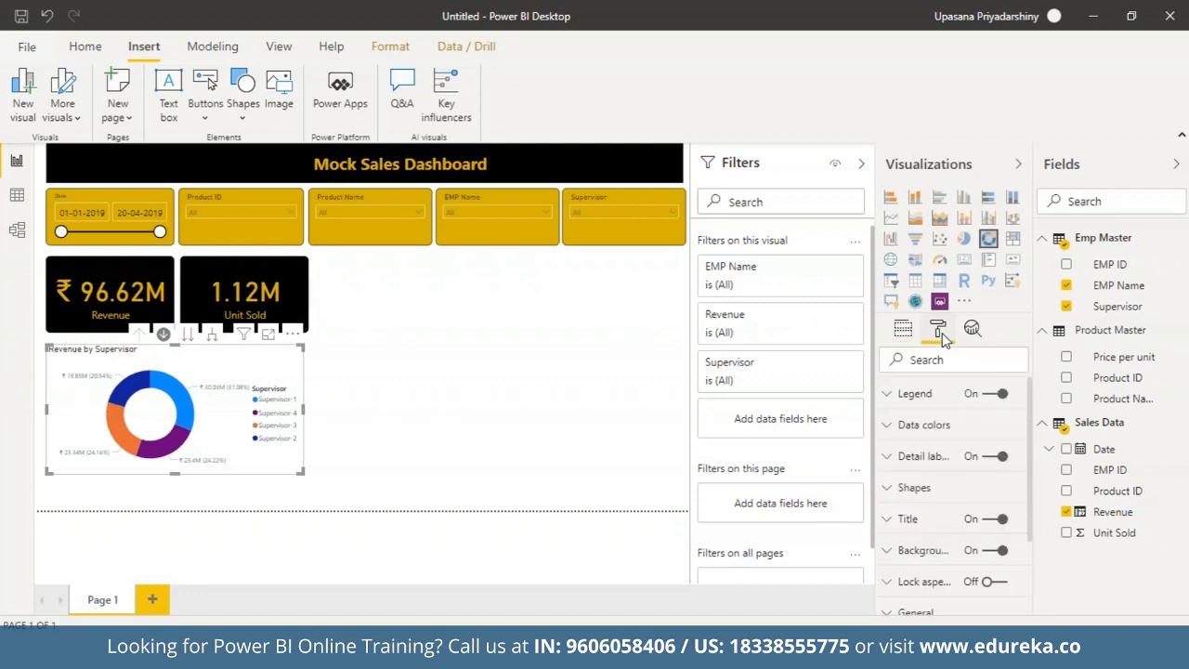
left_click(889, 396)
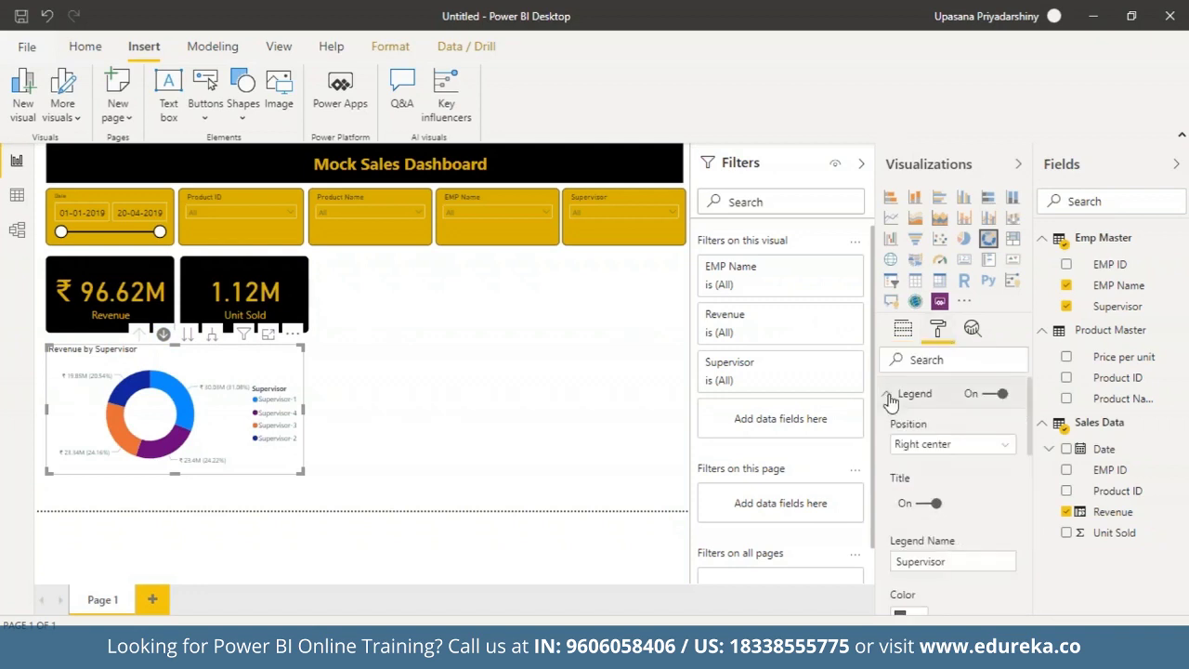
left_click(889, 396)
left_click(887, 425)
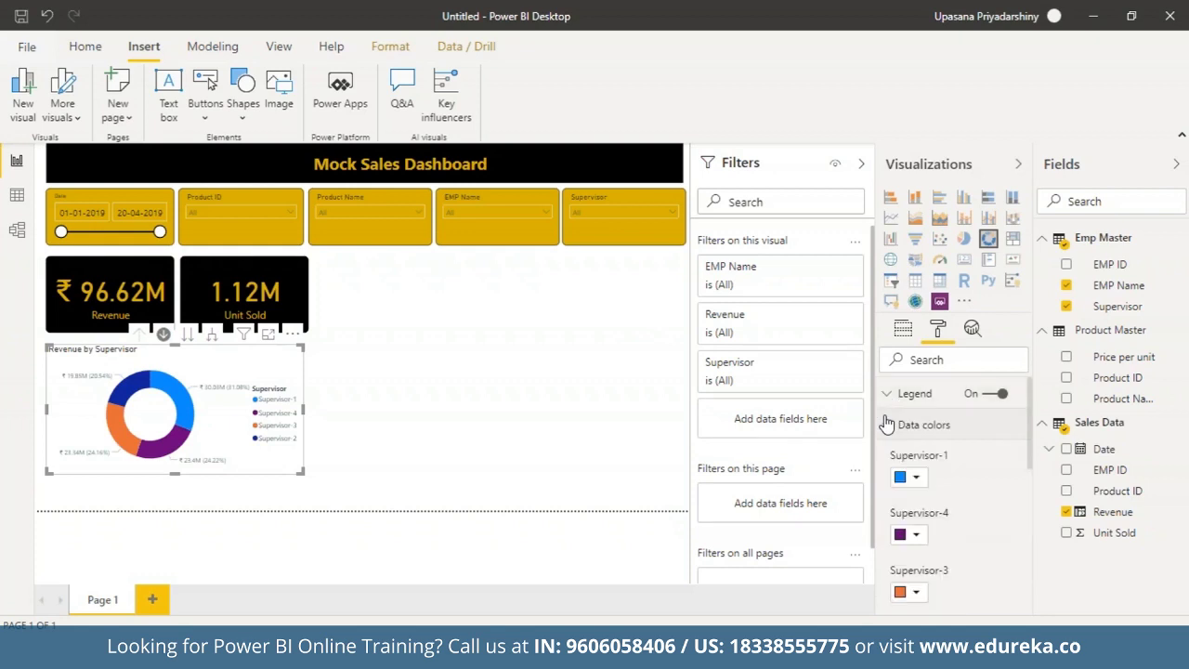
left_click(916, 476)
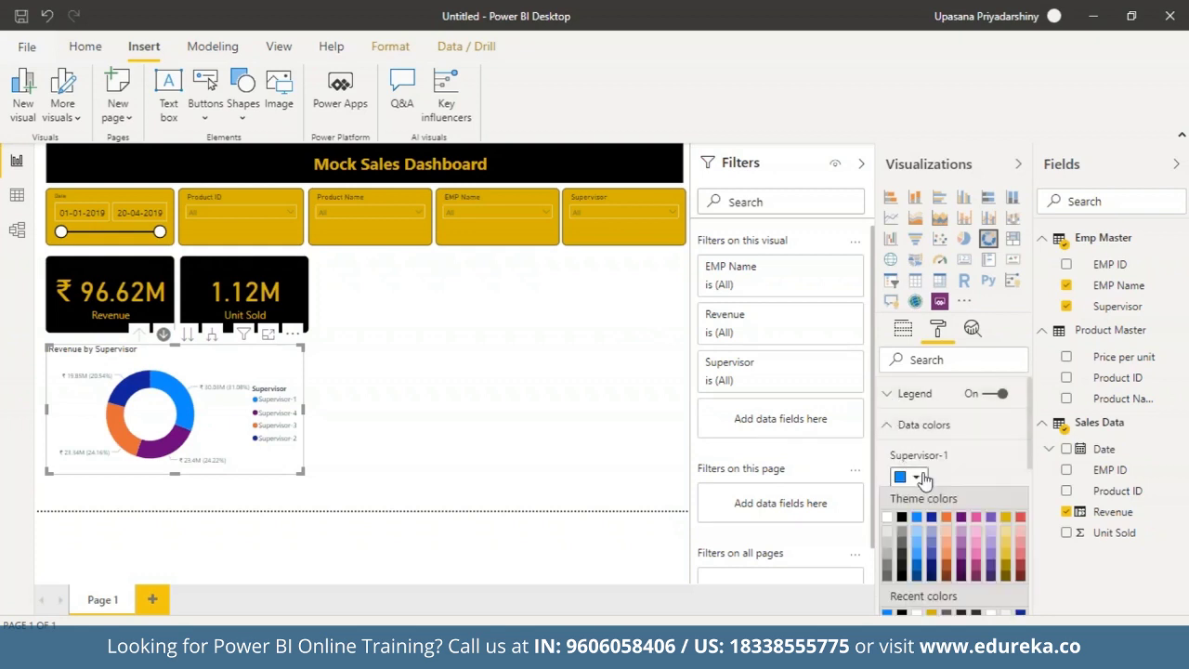
left_click(1012, 518)
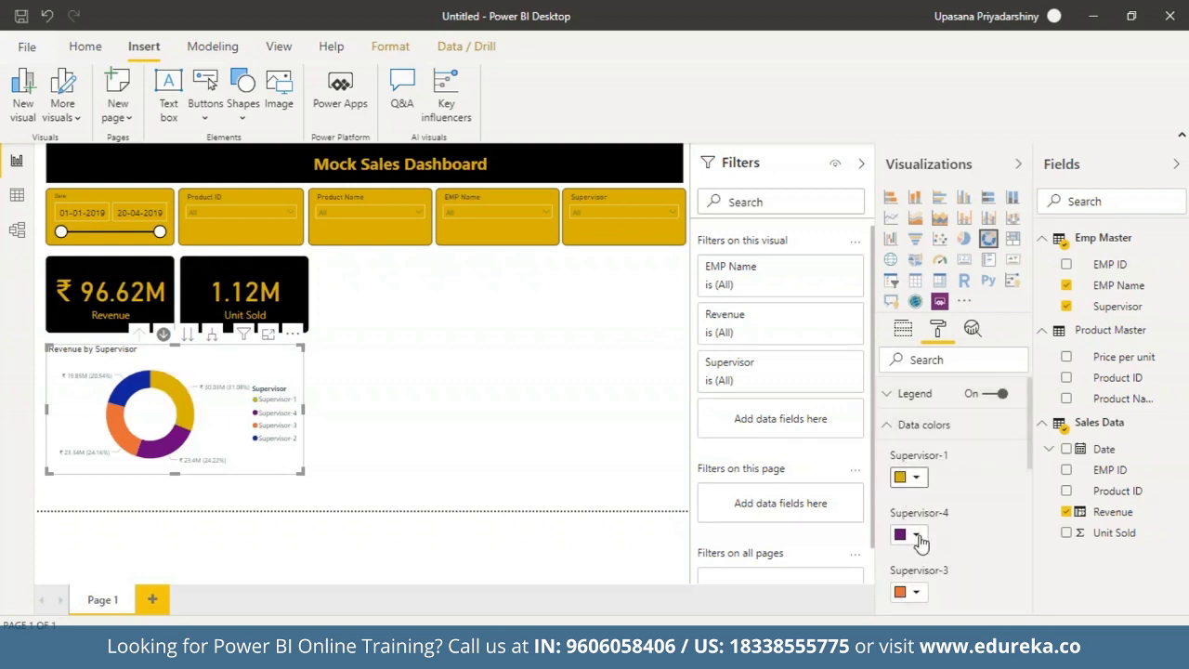
left_click(915, 534)
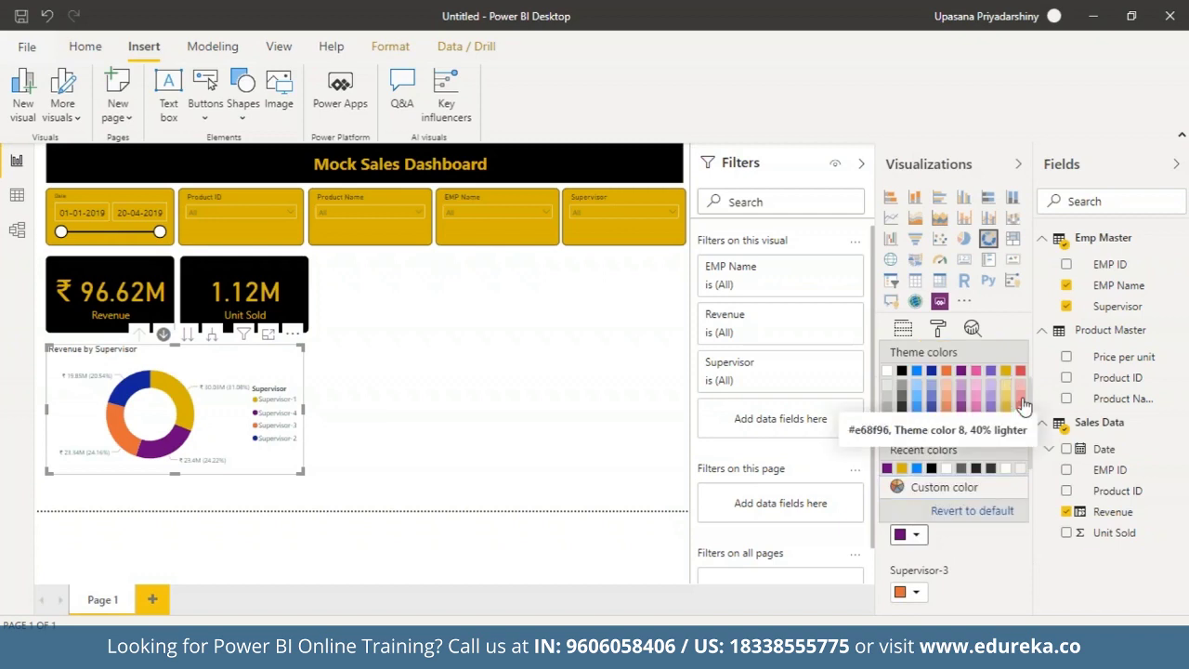
left_click(1021, 407)
- Color the Supervisor-3 slice dark grey and the Supervisor-2 slice light blue in the donut chart
left_click(915, 592)
left_click(900, 466)
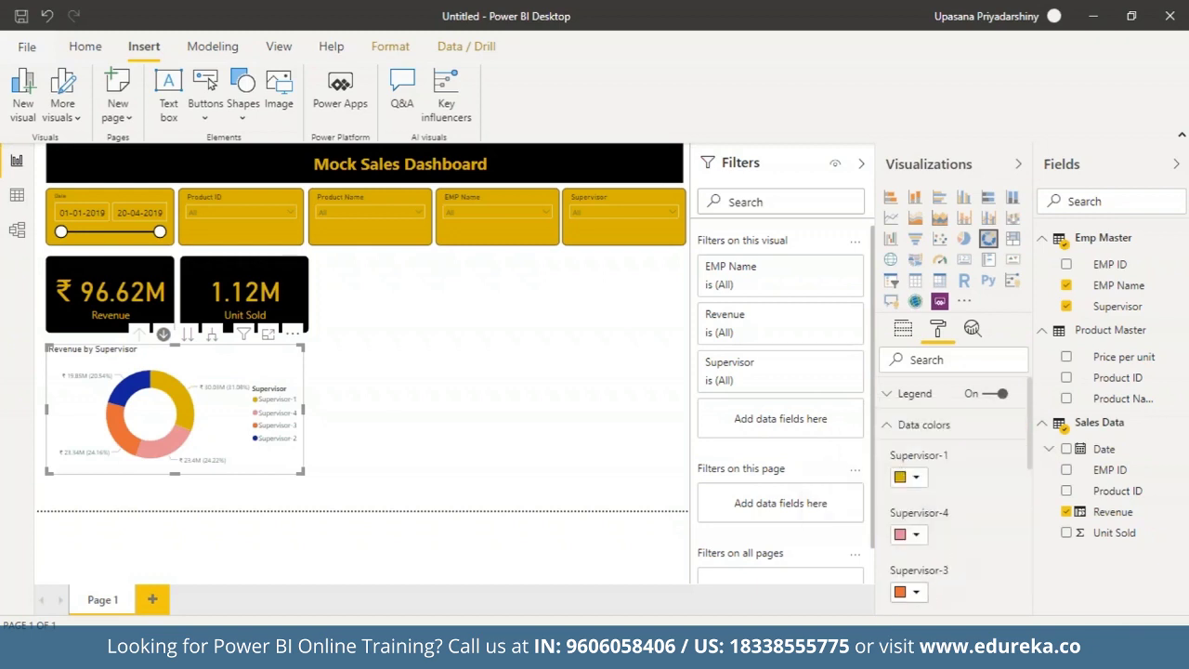
left_click(899, 592)
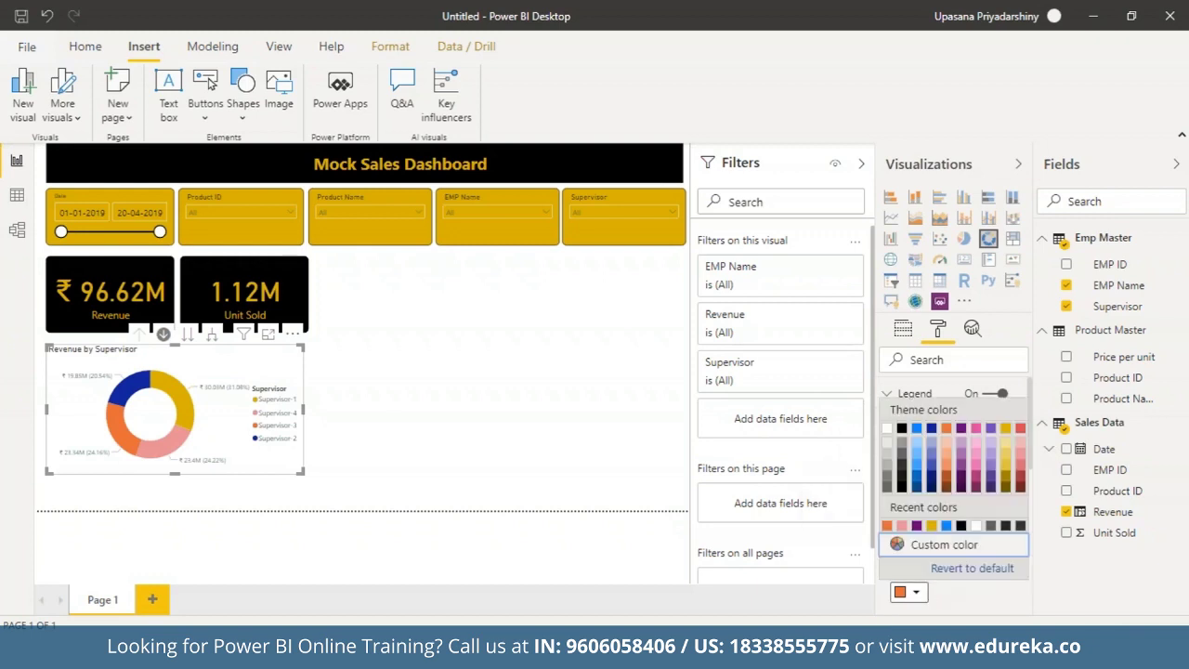
left_click(902, 467)
scroll(1031, 464, "down", 3)
left_click(910, 521)
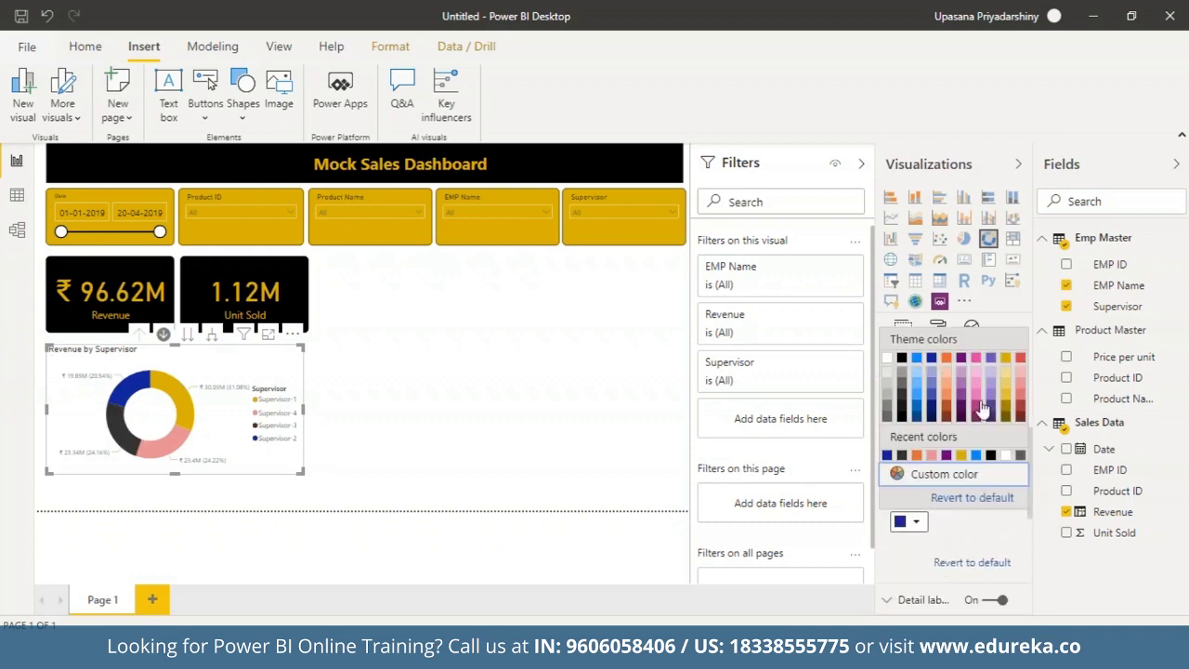
left_click(914, 394)
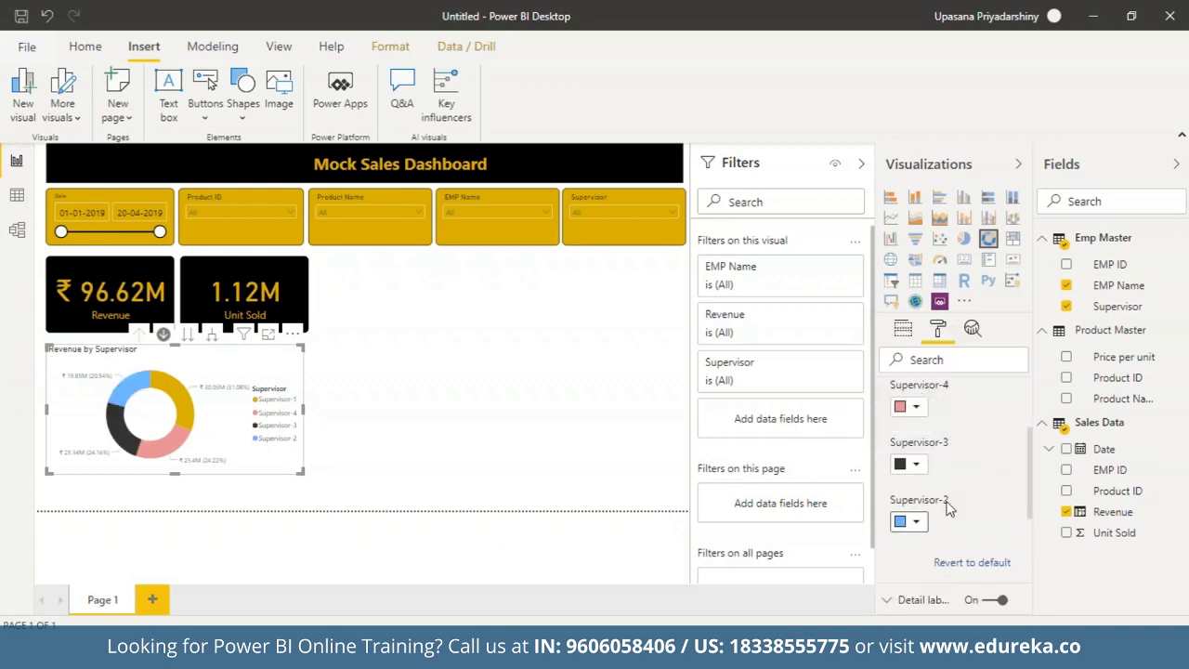
- Recolor the Supervisor-4 slice orange and give the Supervisor-2 slice the custom light blue 70BBFF
left_click(914, 407)
left_click(929, 438)
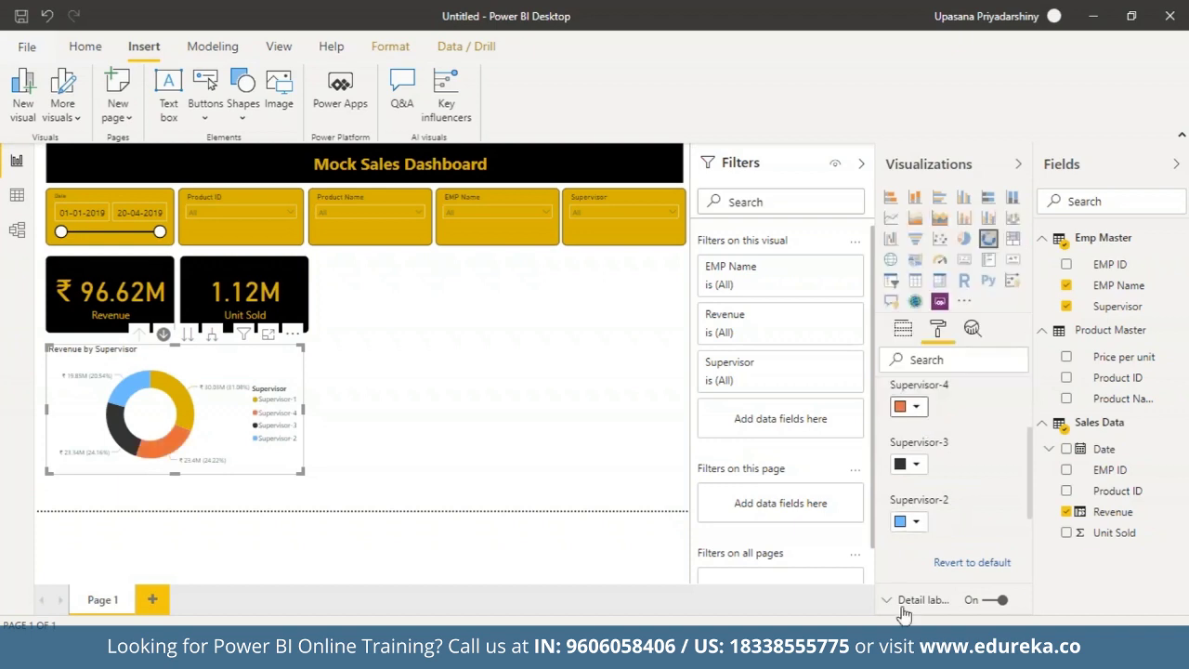
left_click(914, 521)
left_click(920, 493)
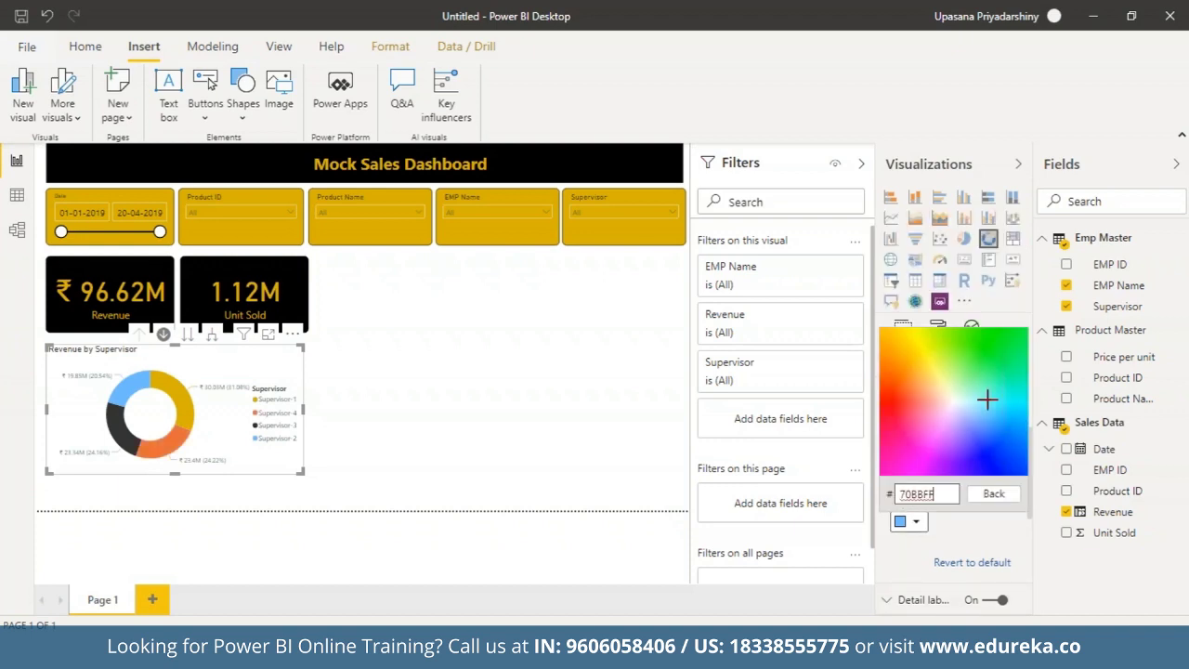
left_click(987, 399)
left_click(917, 522)
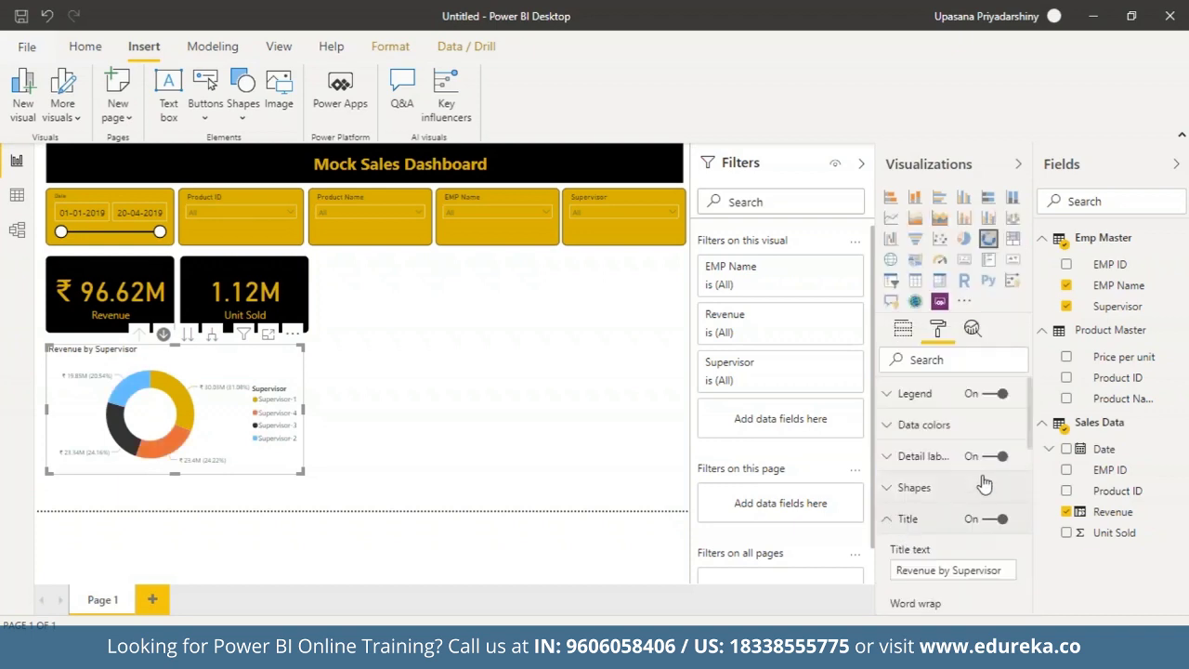
- Give the donut chart's title a gold background and center its text
scroll(1031, 487, "down", 5)
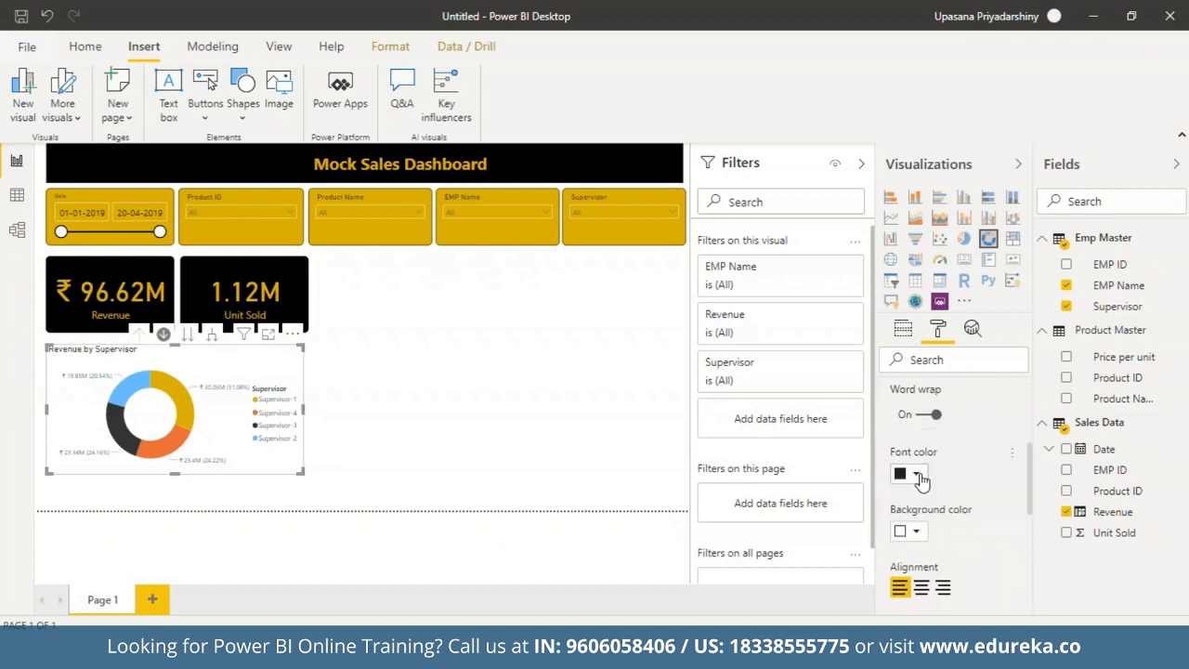
left_click(917, 533)
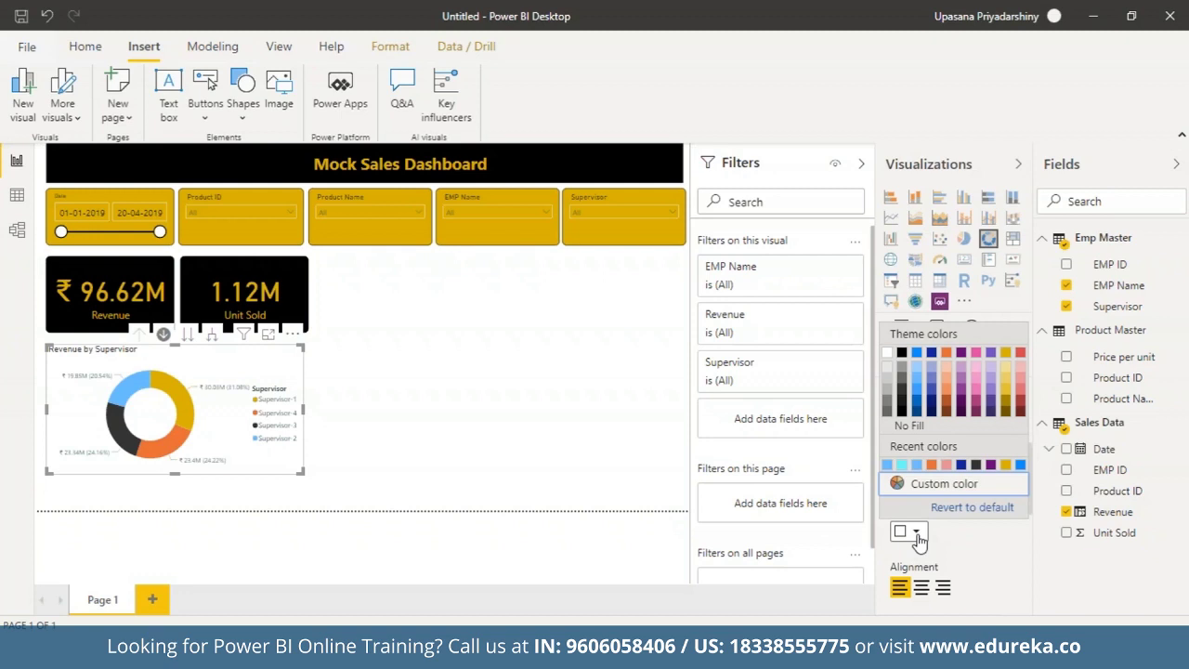
left_click(1006, 353)
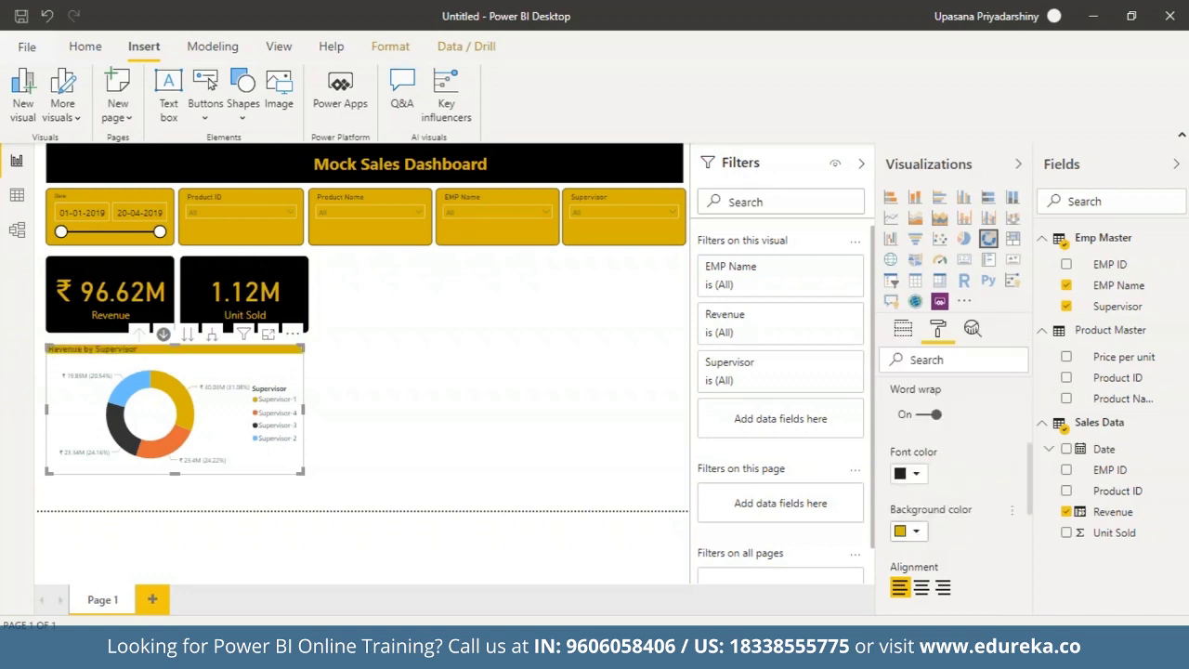
left_click(925, 587)
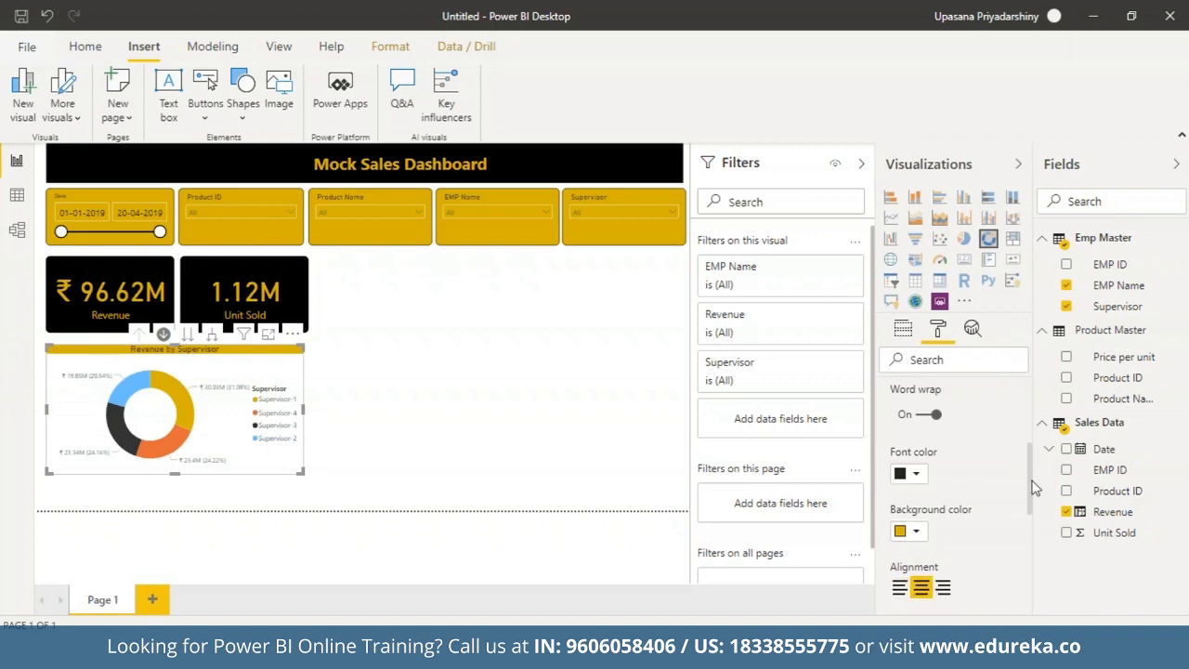
- Set the donut chart title's text size to 21 pt and its font family to Segoe (Bold)
scroll(1035, 502, "down", 1)
scroll(1036, 506, "down", 3)
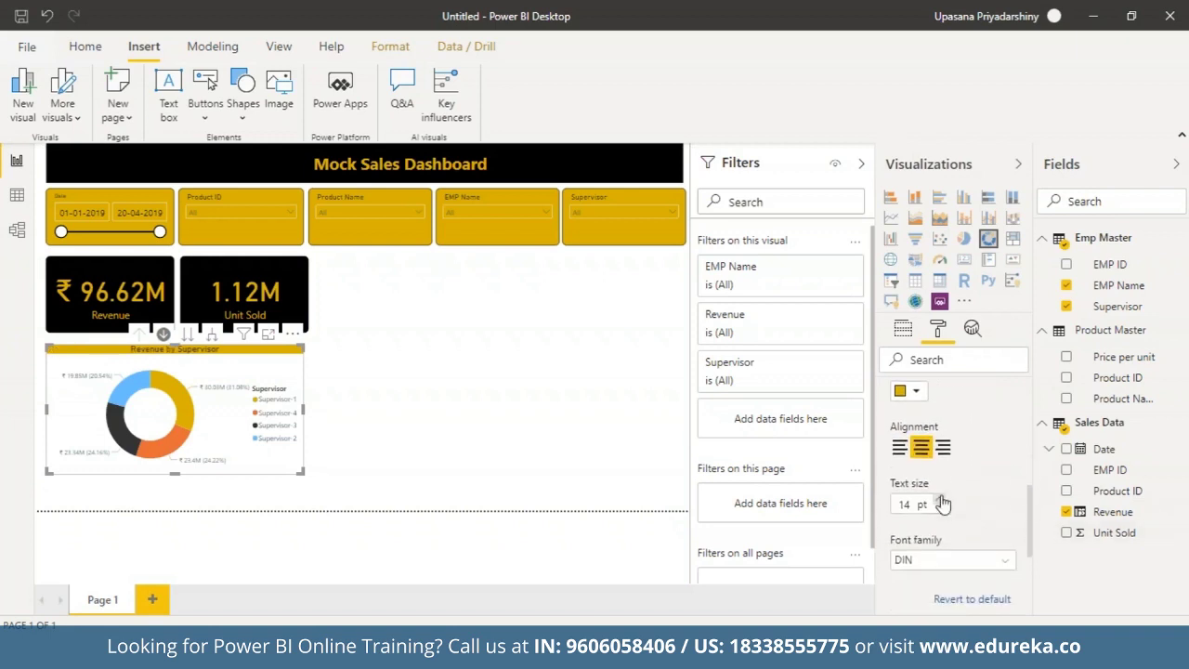
left_click(938, 498)
left_click(939, 498)
left_click(939, 498)
left_click(939, 499)
left_click(938, 508)
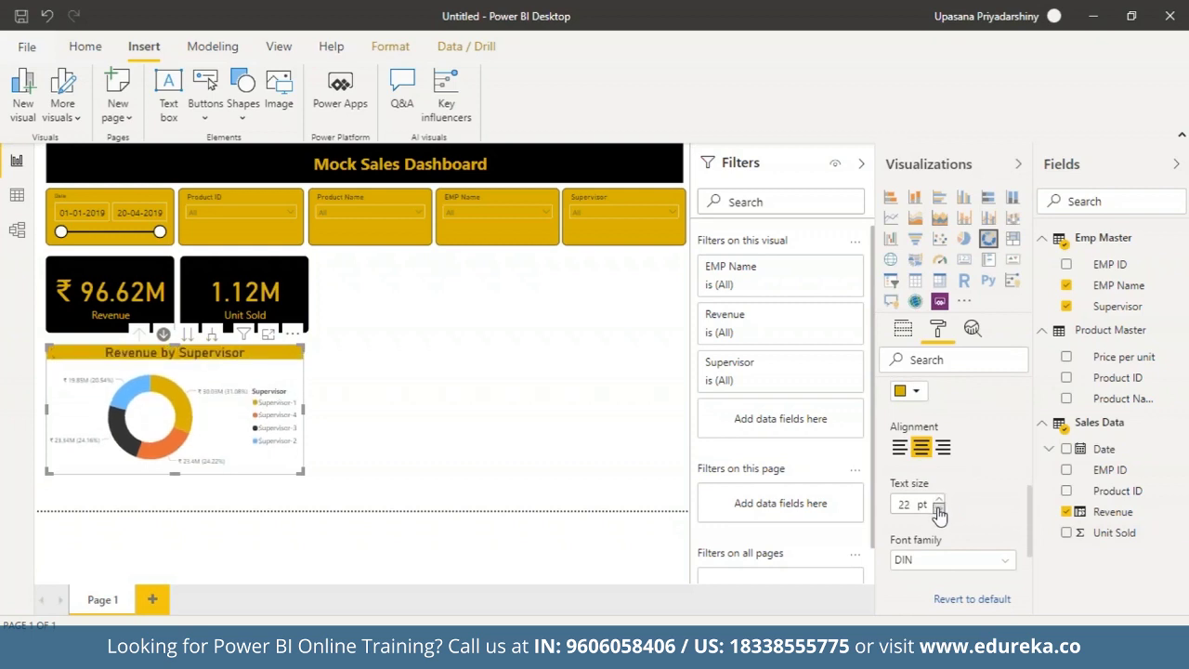
left_click(1006, 561)
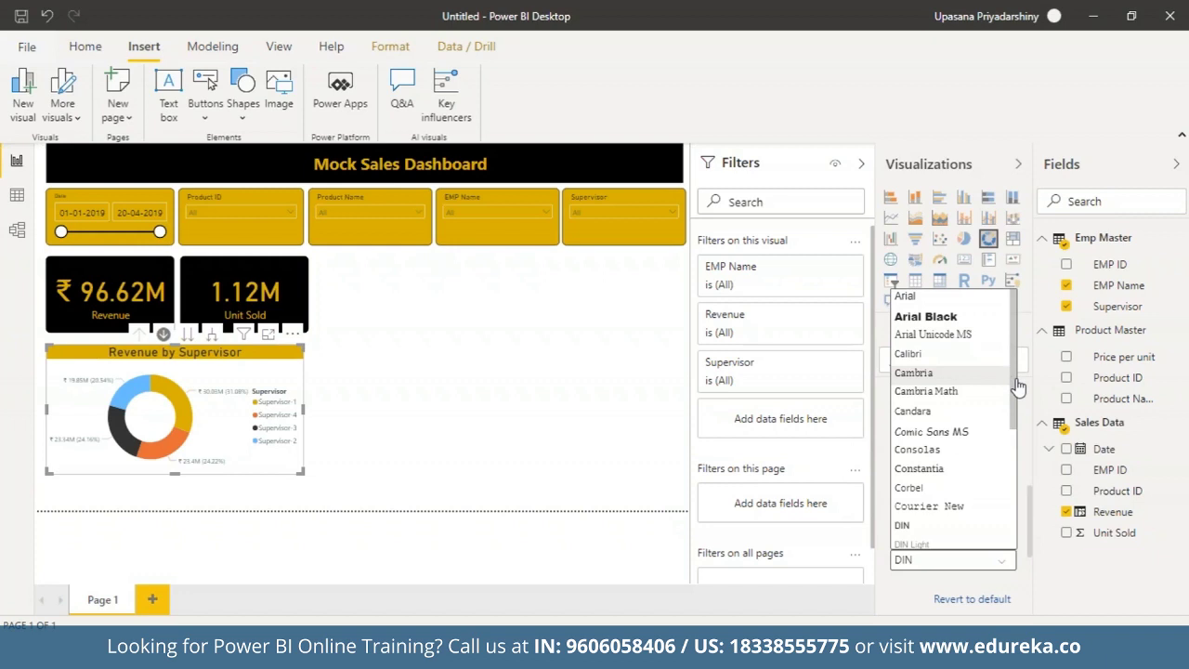
left_click_drag(1018, 387, 1018, 459)
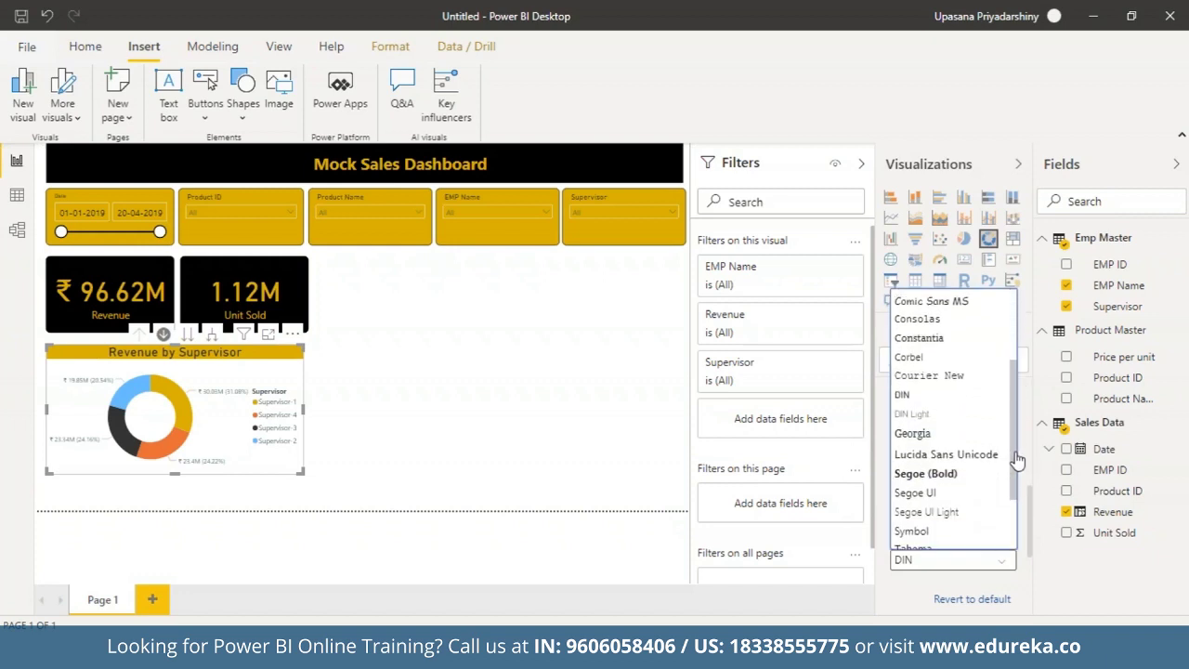
left_click(949, 476)
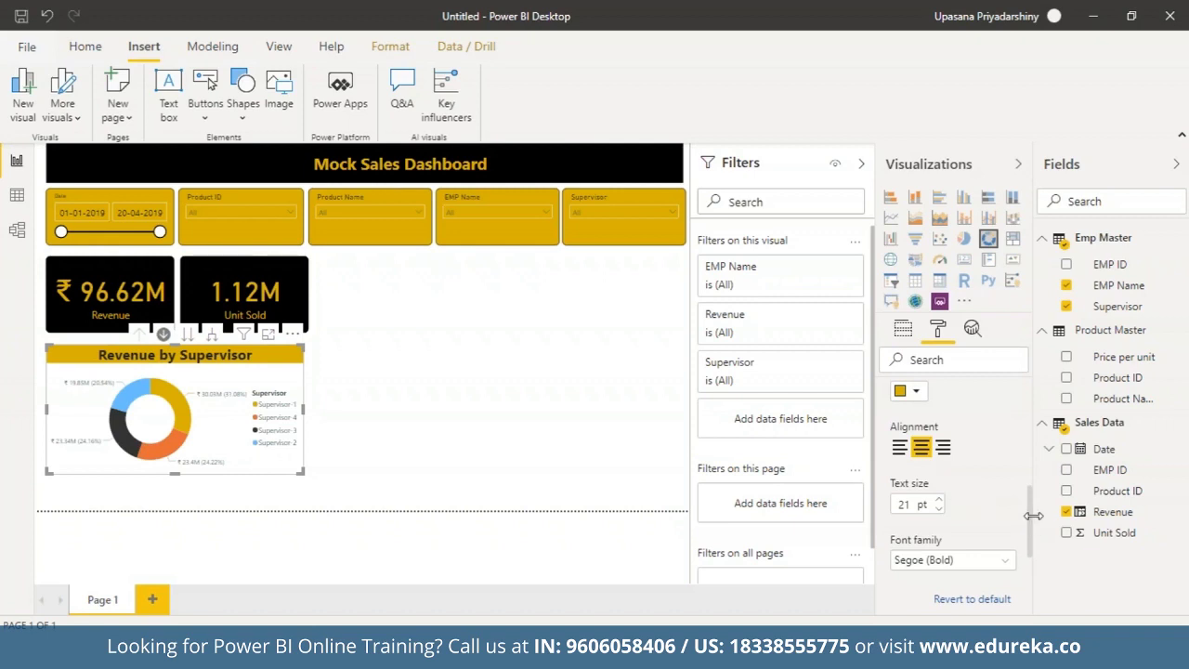
left_click_drag(1029, 520, 1030, 444)
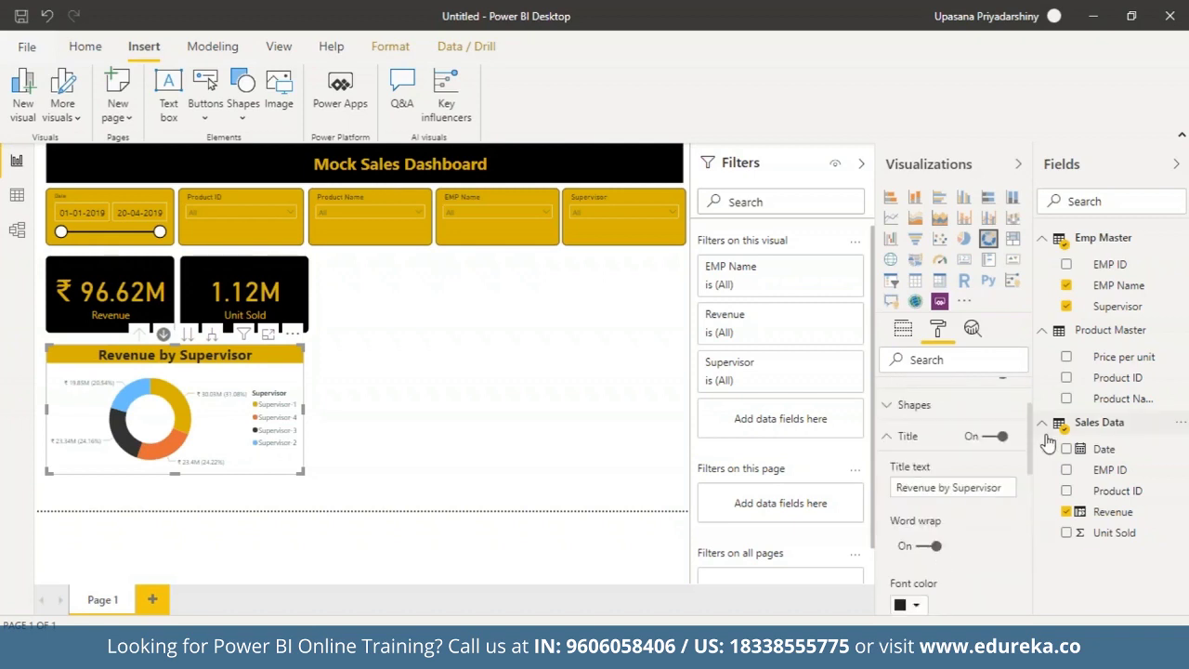
left_click(885, 435)
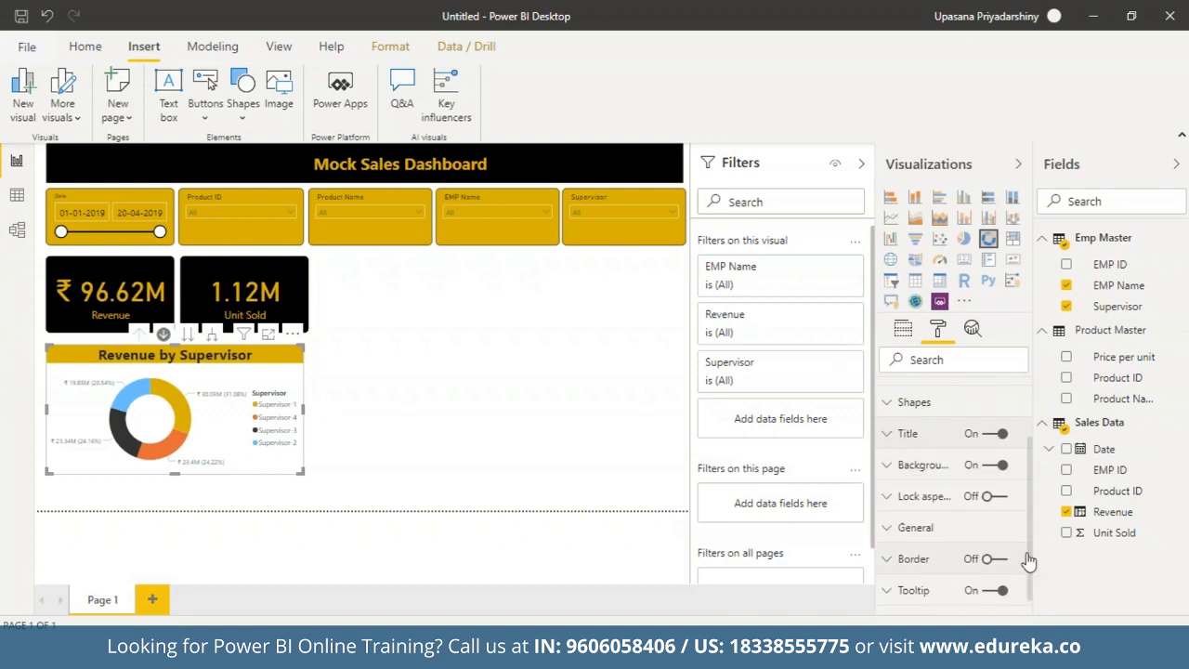
- Drill into the Supervisor-1 slice and back up, and switch the whole donut chart to the EMP Name level and back to Supervisor
left_click(568, 526)
left_click(249, 401)
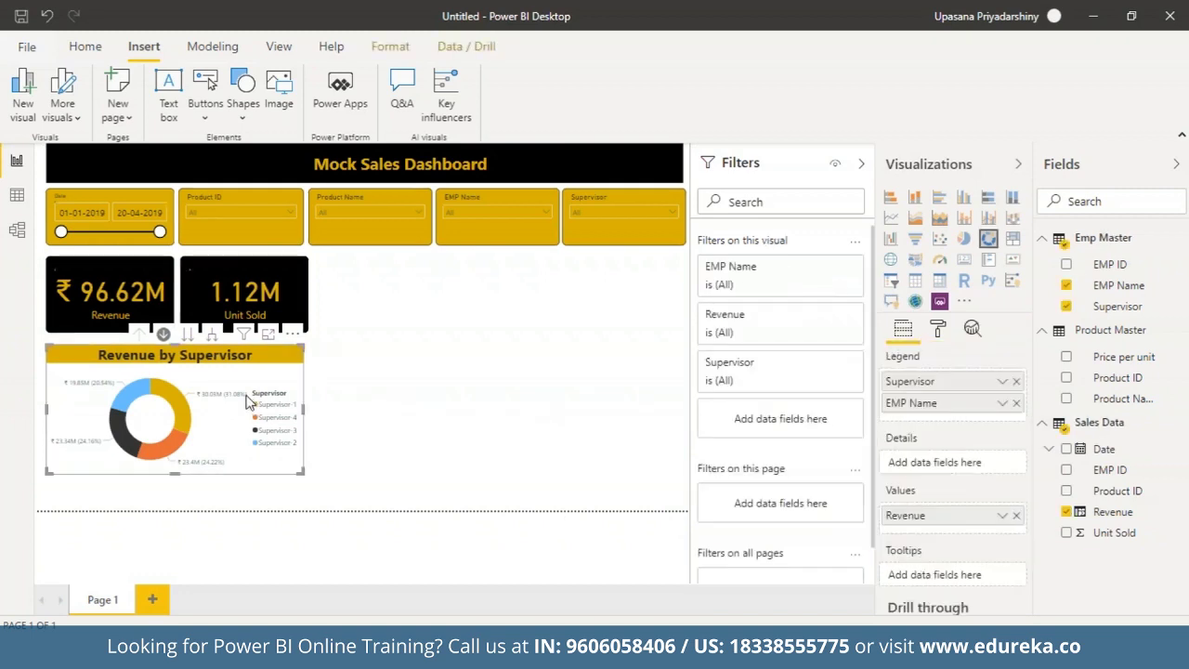
left_click(165, 394)
left_click(140, 334)
left_click(187, 336)
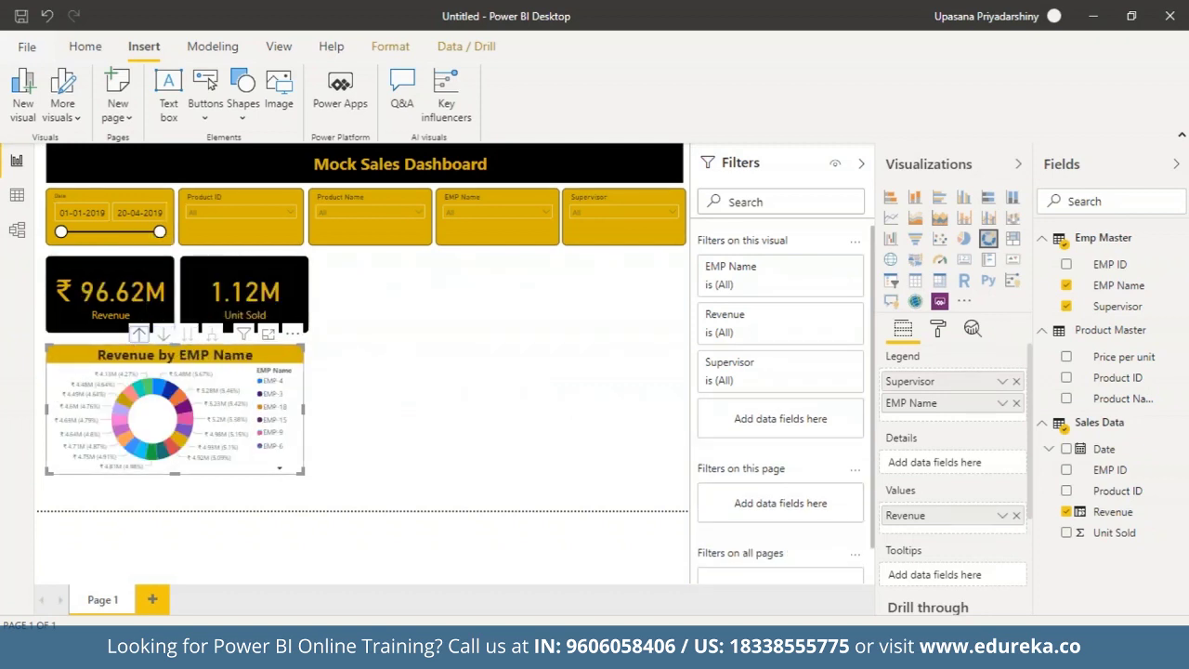
left_click(136, 335)
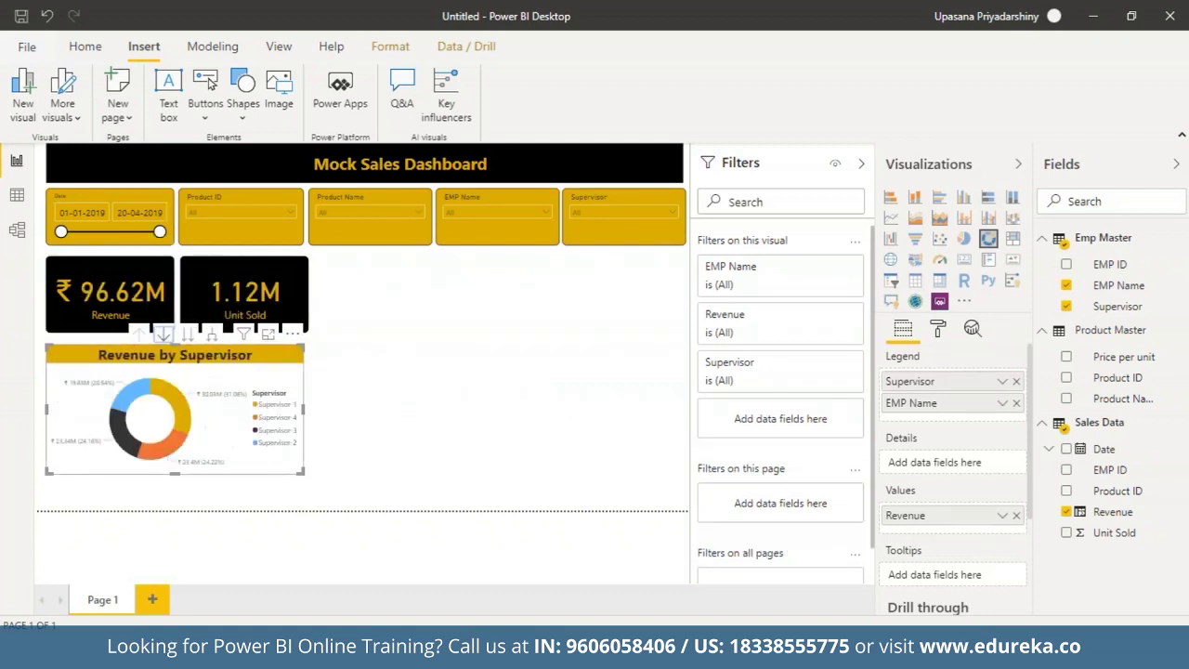
- Turn on drill-down for the donut chart, drill into Supervisor-1's employees, return to the Supervisor level and deselect the chart
left_click(164, 335)
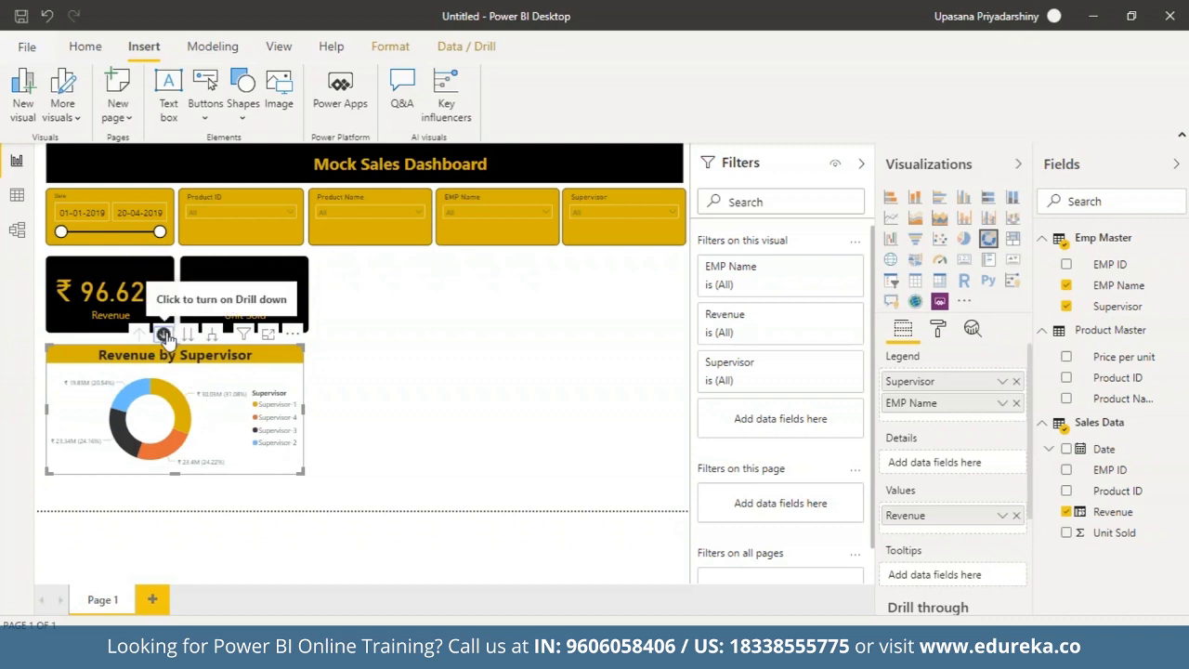
left_click(175, 402)
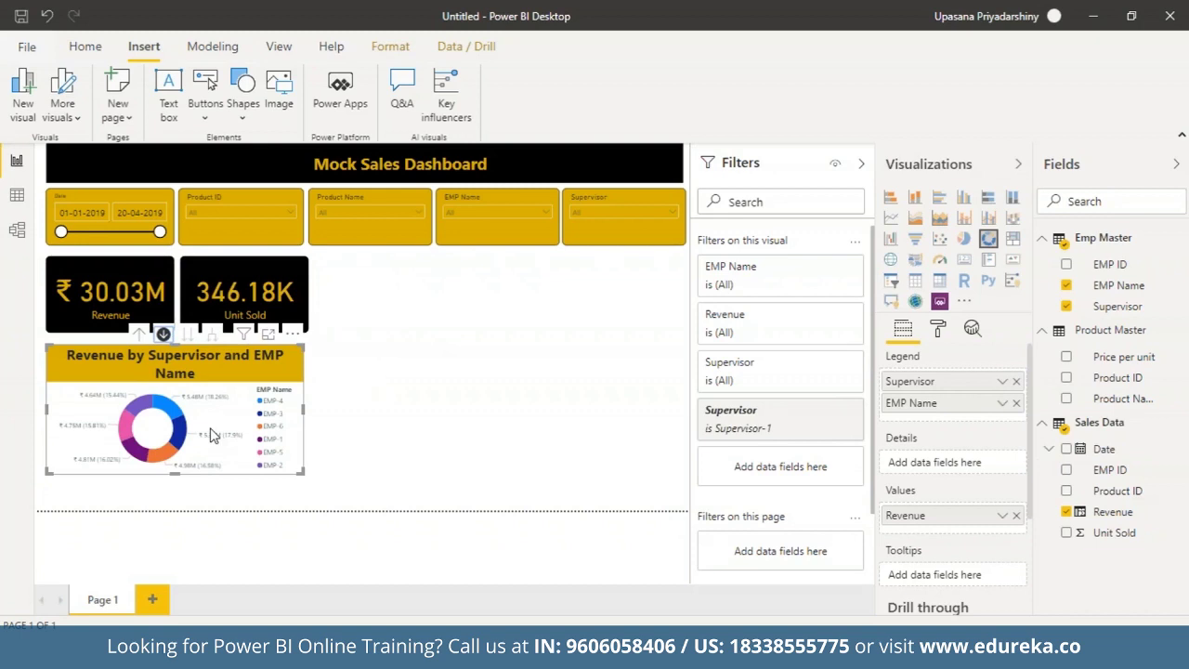
left_click(139, 334)
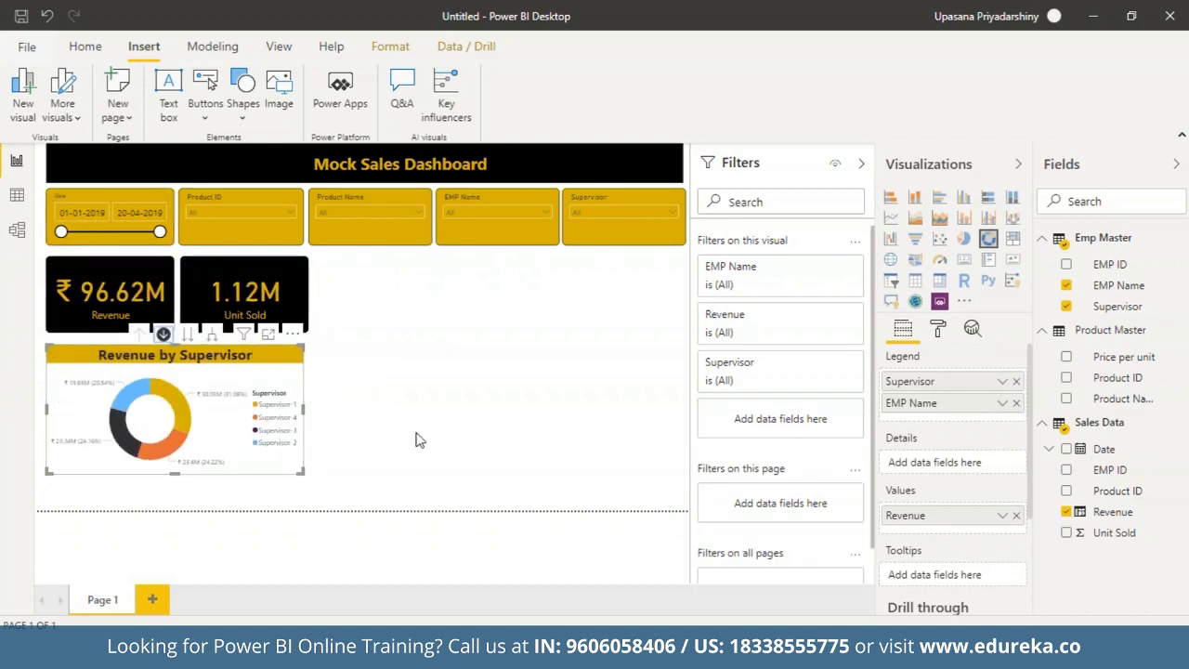
left_click(413, 439)
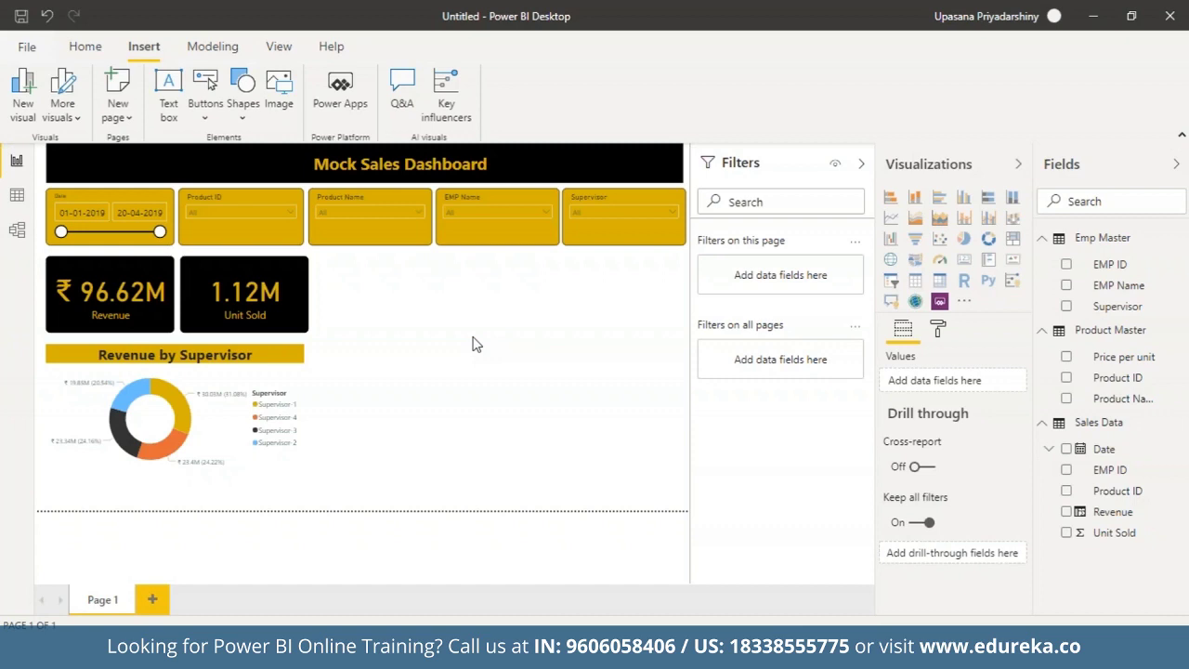
- Add an area chart beside the Unit Sold card, below the slicers, and widen it to span about two slicers
left_click(918, 223)
left_click_drag(381, 414, 390, 348)
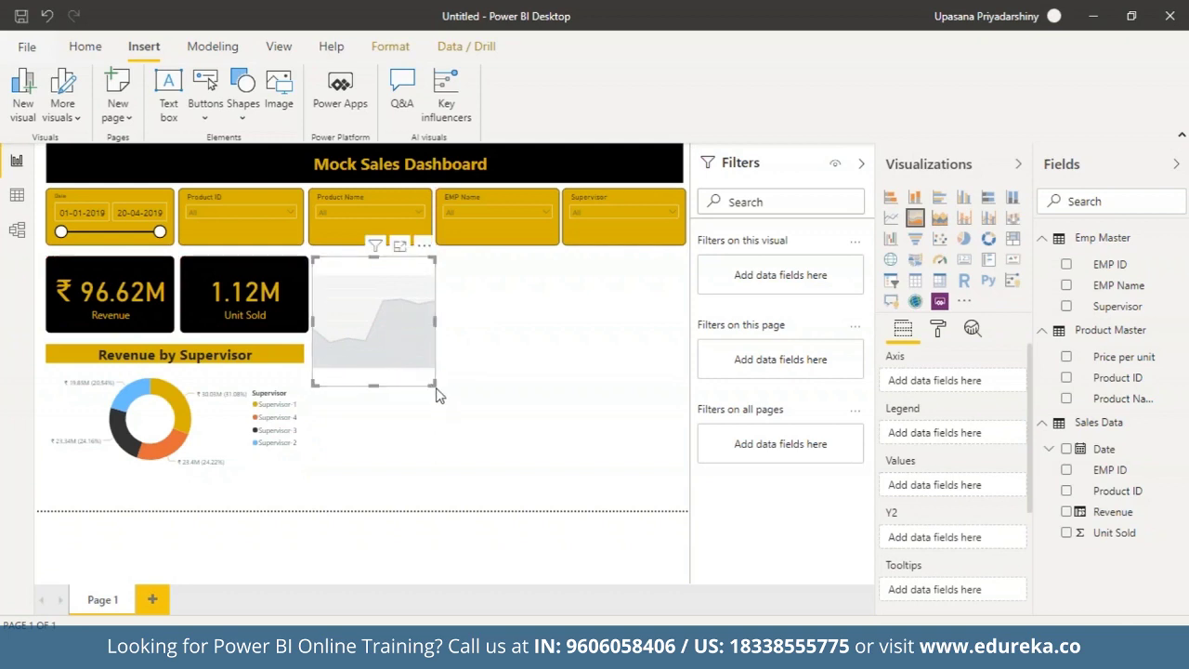
left_click_drag(436, 389, 557, 404)
left_click_drag(430, 403, 432, 382)
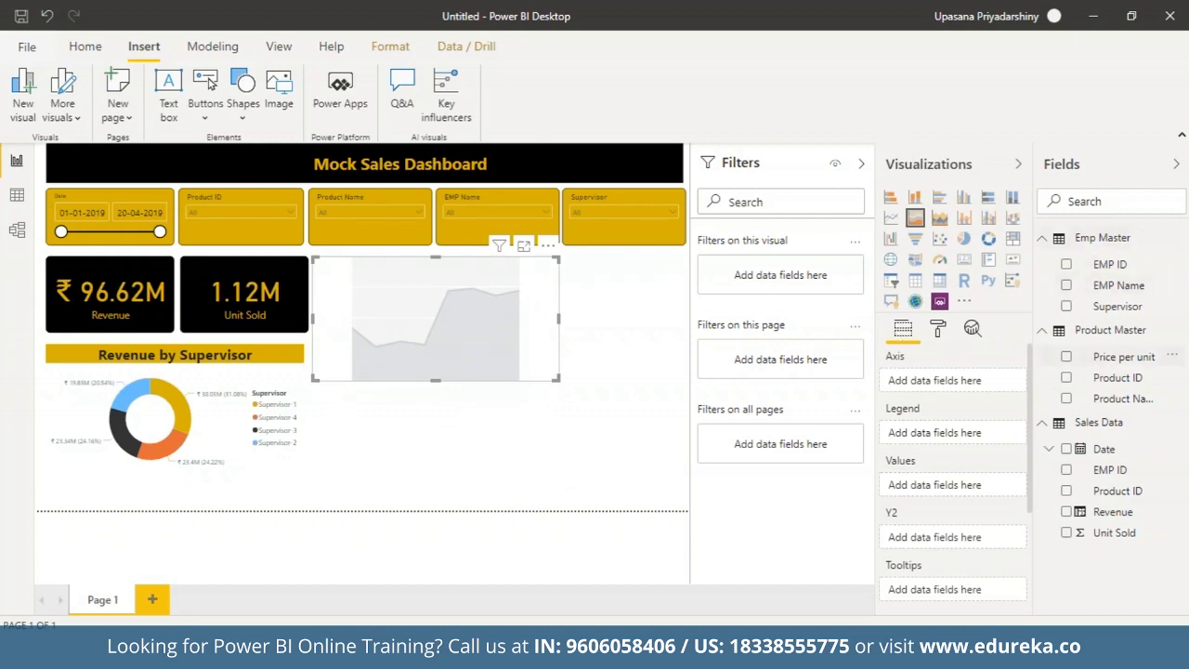
- Plot Revenue by Date in the area chart, using the plain Date field instead of the date hierarchy on the axis
left_click_drag(1119, 461, 928, 383)
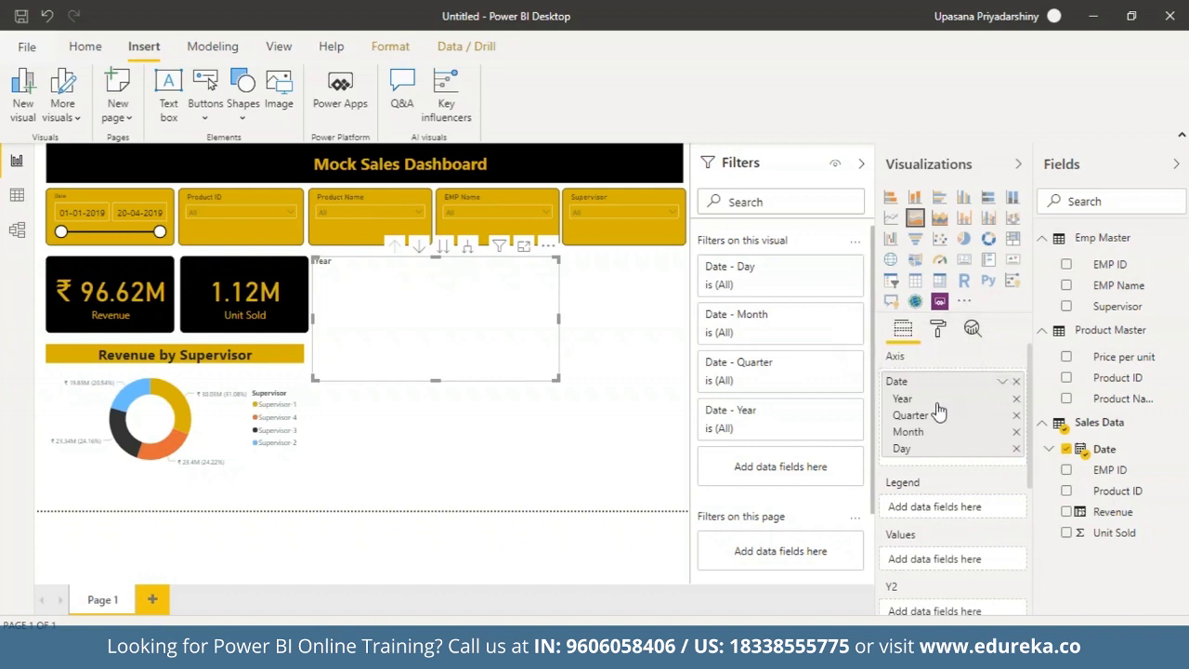
left_click(1001, 382)
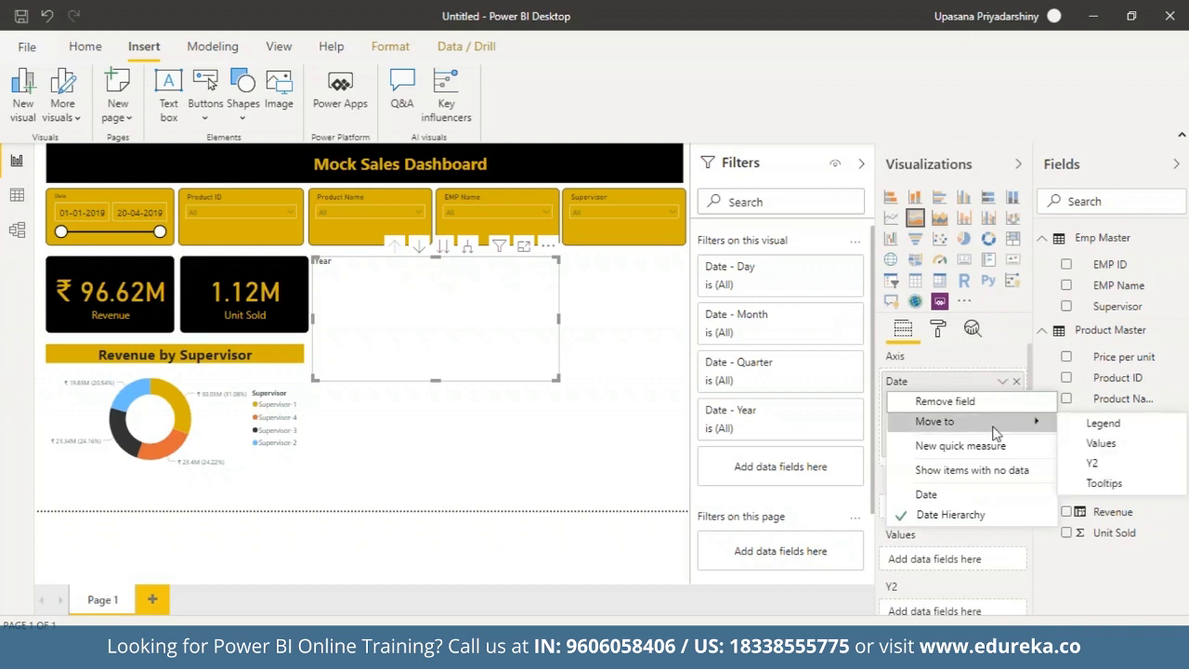
left_click(985, 494)
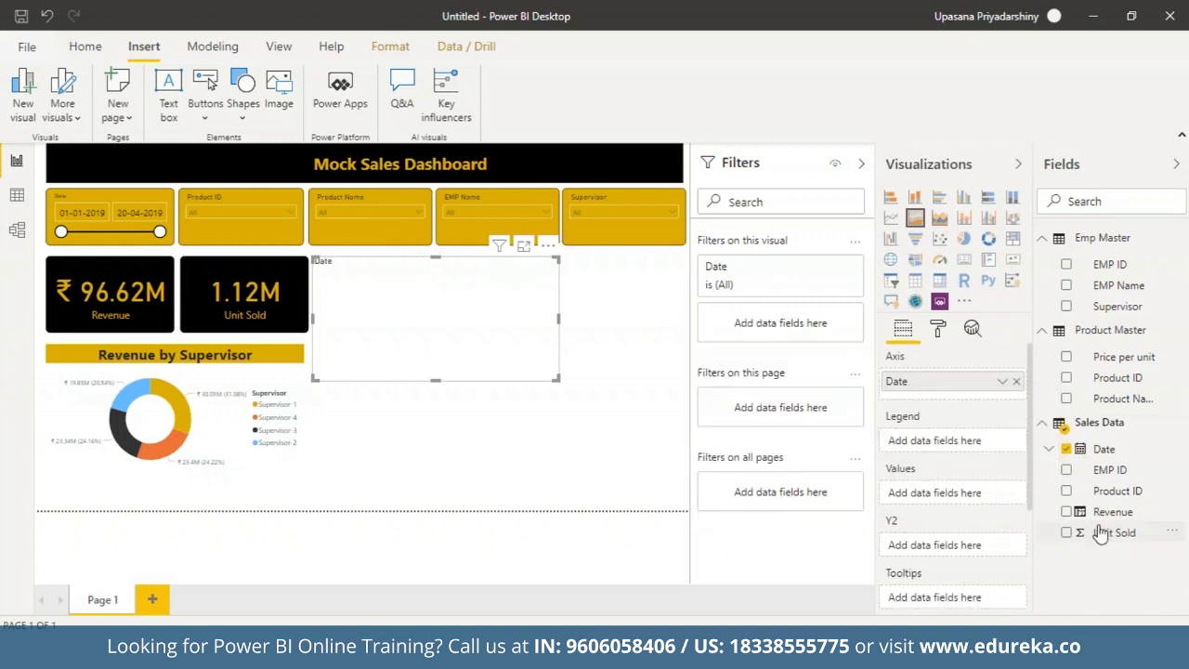
left_click_drag(1105, 517, 934, 493)
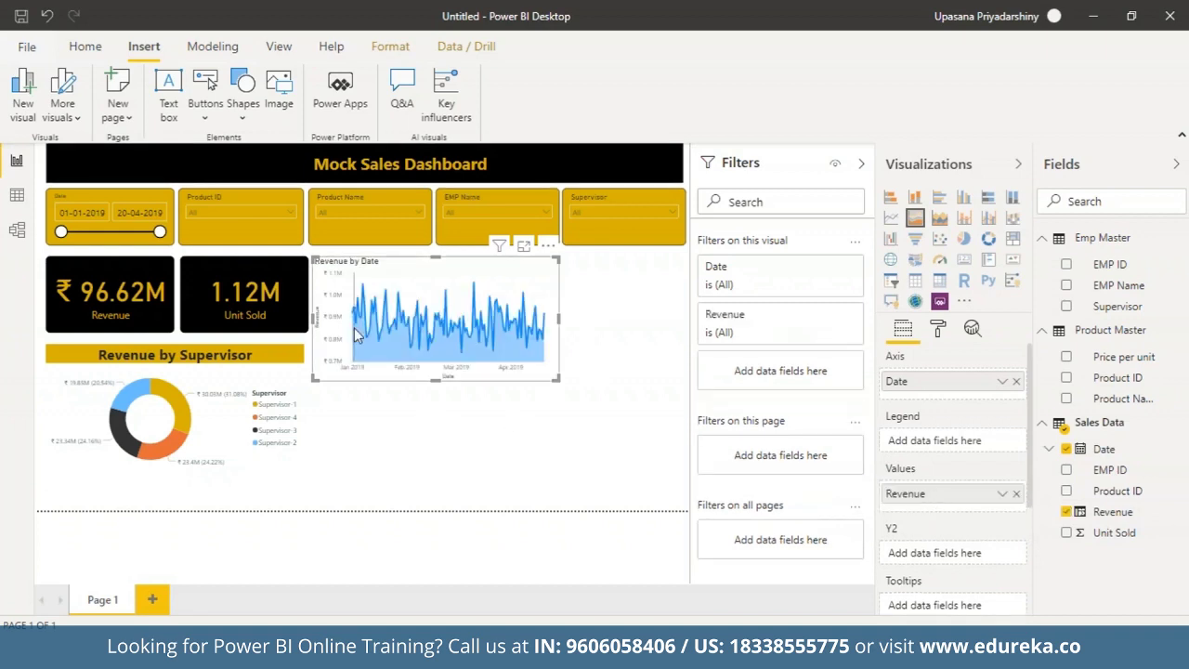
- Inspect a daily value in the area chart, and test the Date slicer by ending it at 17-02-2019 and restoring the full range
mouse_move(354, 330)
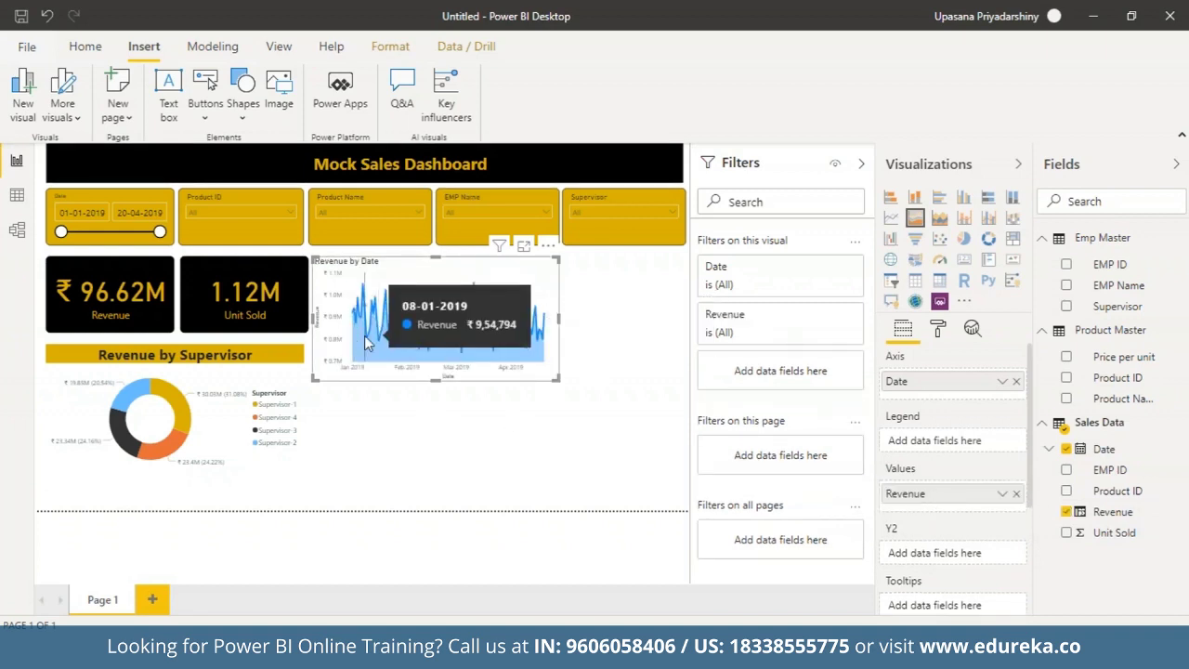
left_click_drag(159, 234, 105, 234)
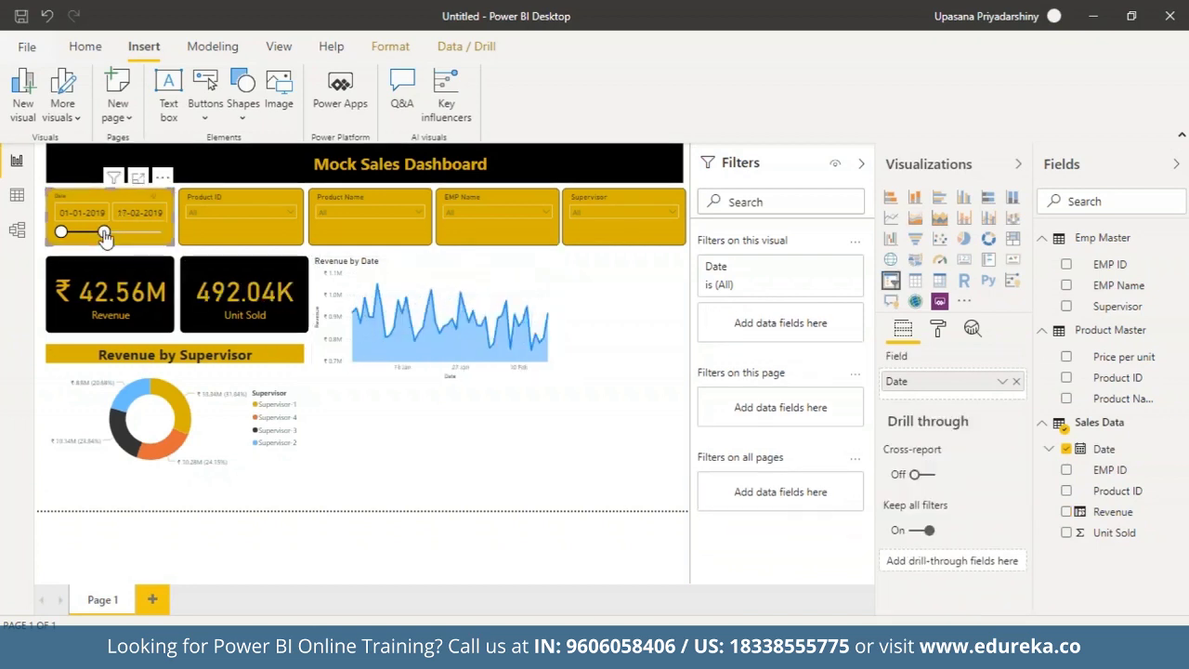
left_click_drag(105, 234, 160, 234)
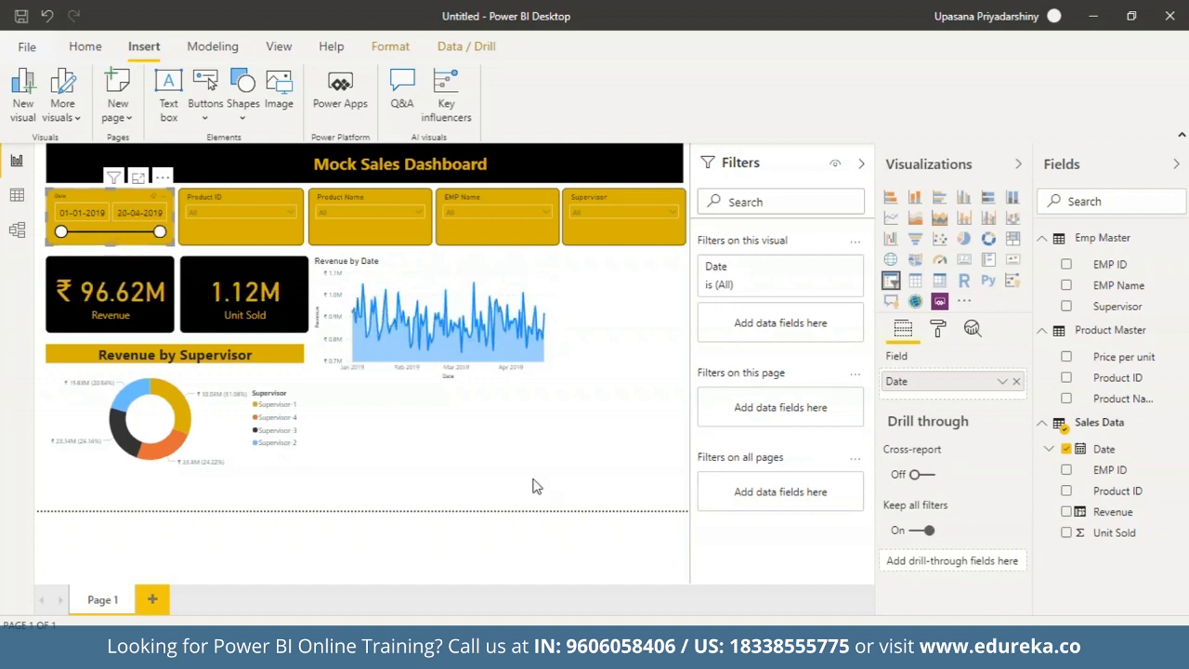
- Set the Revenue data color of the area chart to gold
left_click(493, 346)
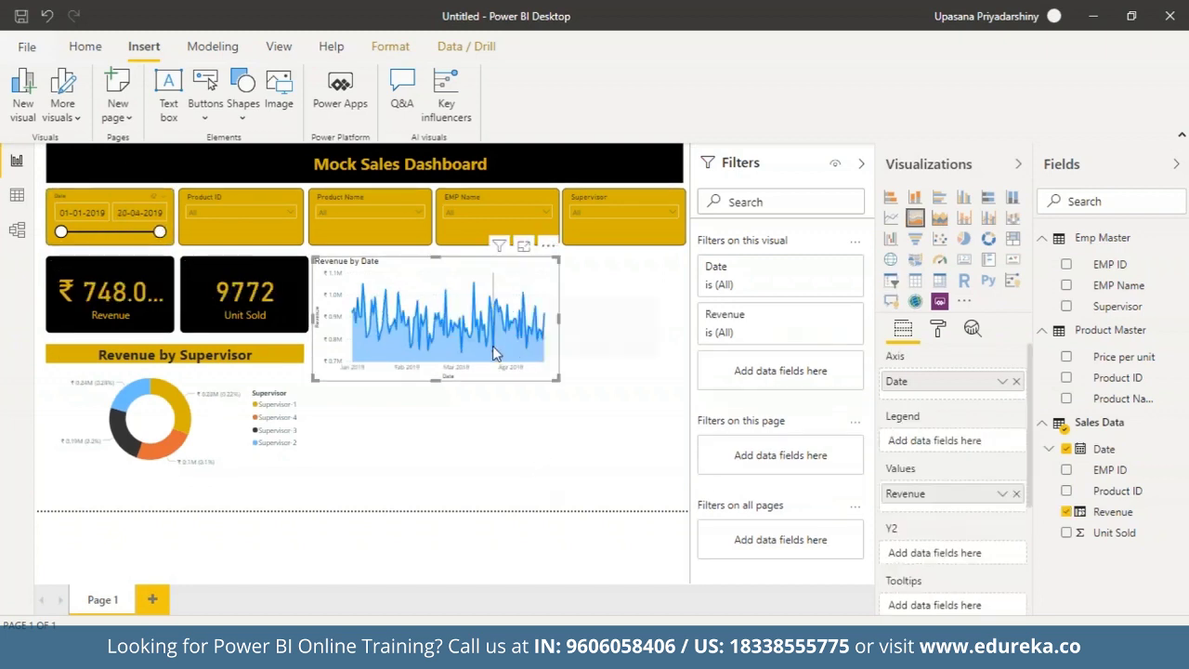
left_click(939, 330)
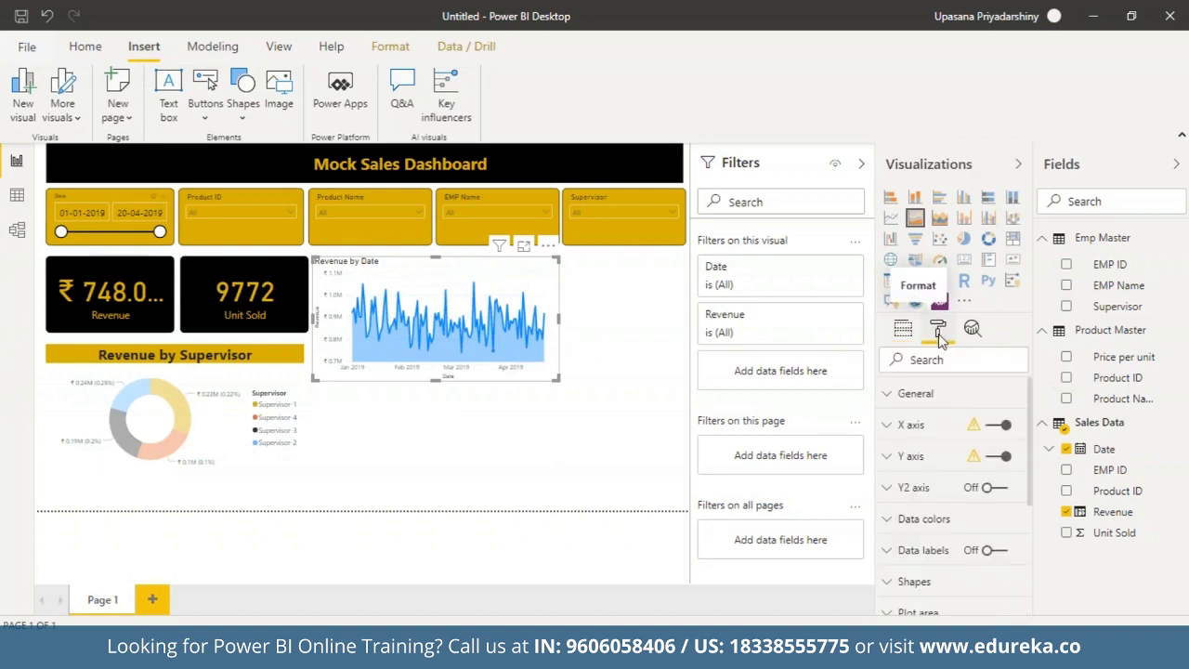
left_click(953, 520)
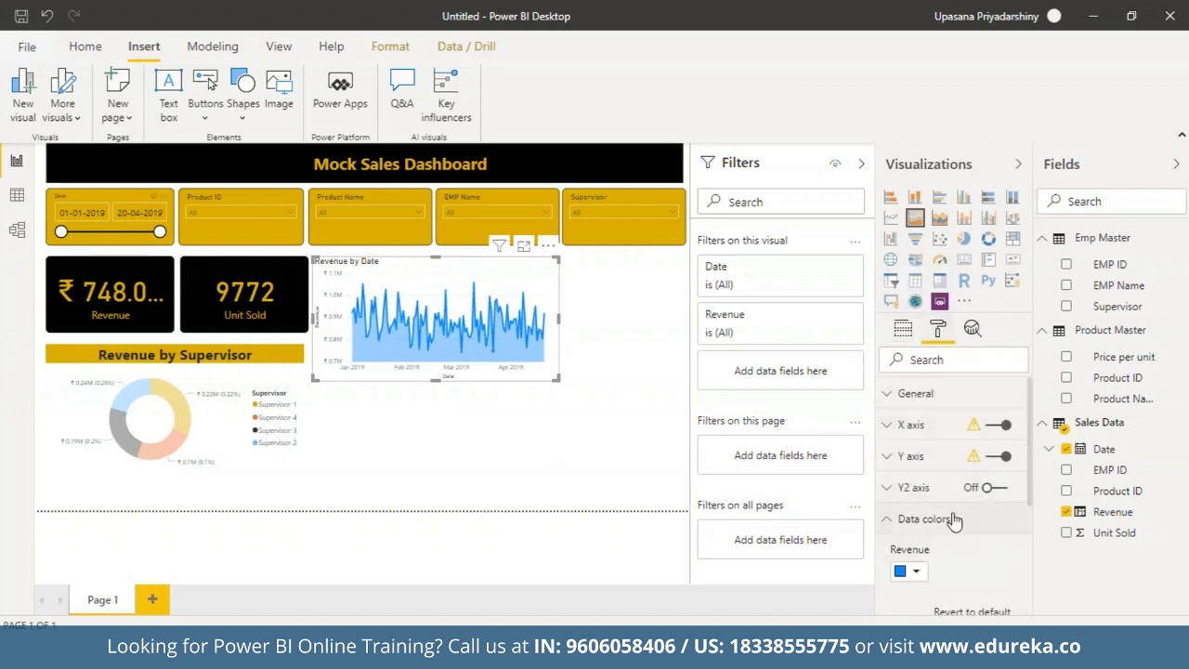
left_click(910, 572)
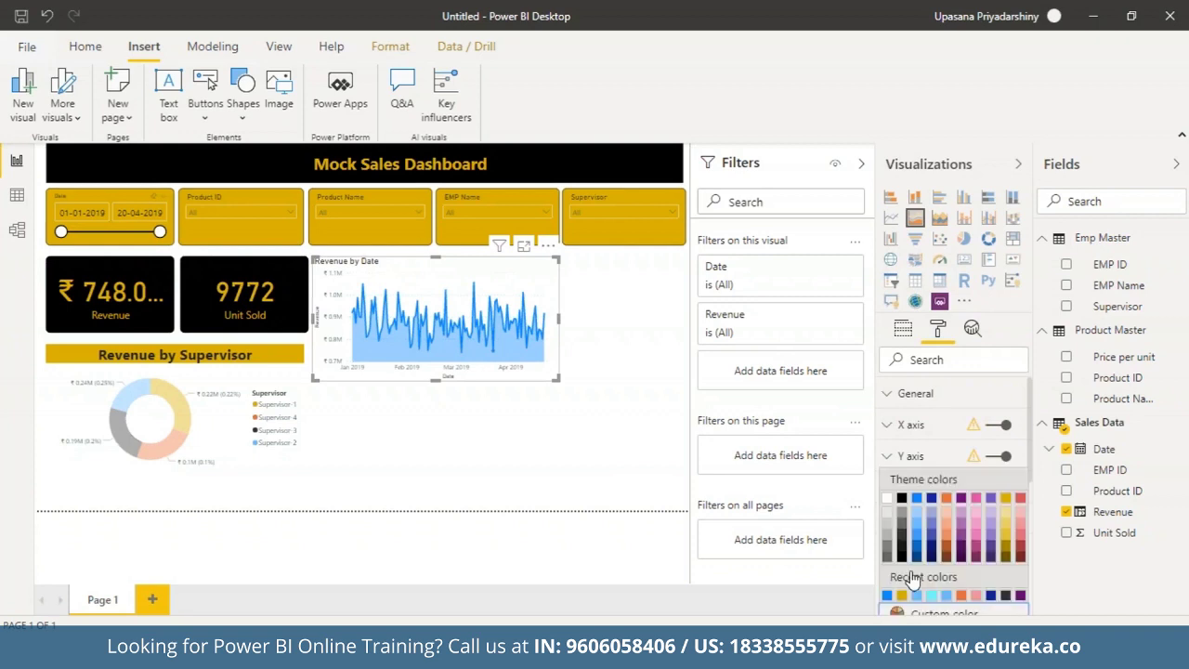
left_click(1005, 498)
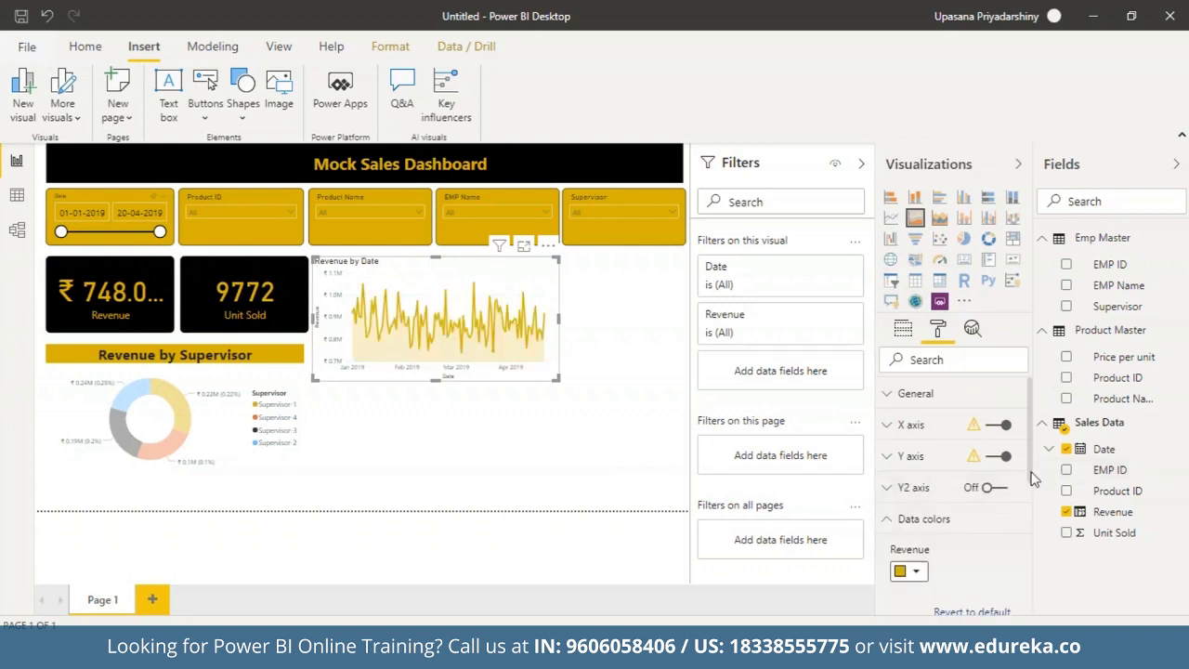
- Turn on data labels for the area chart, color them black and increase their text size by one point
left_click_drag(1033, 483, 1050, 583)
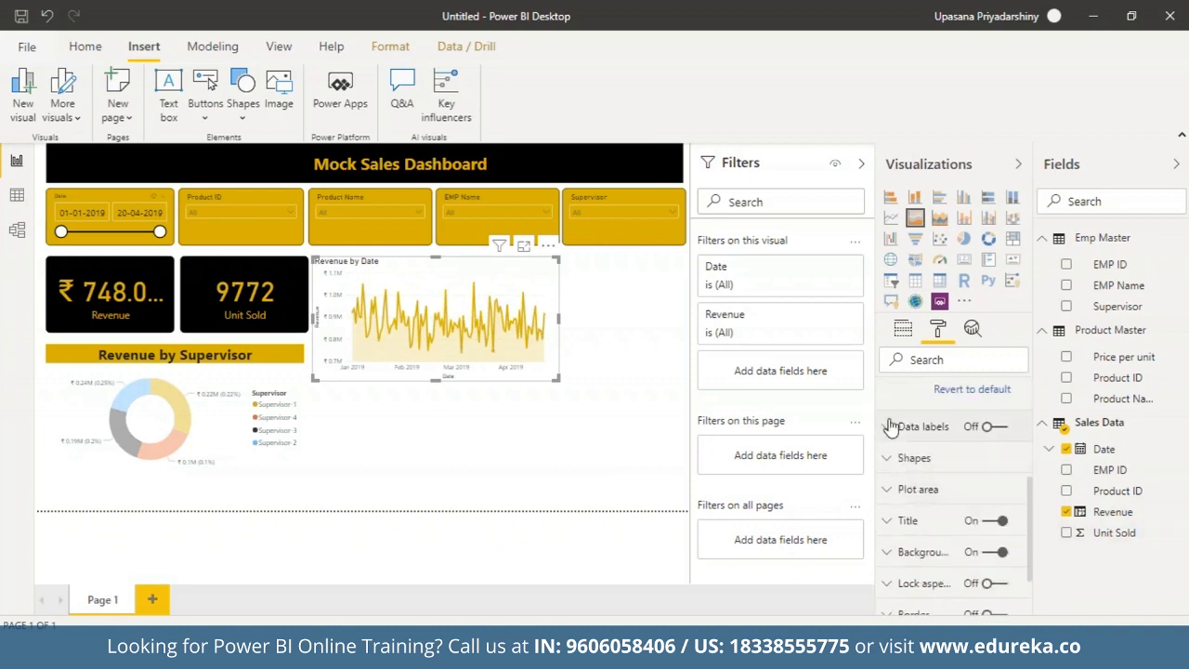
left_click(989, 428)
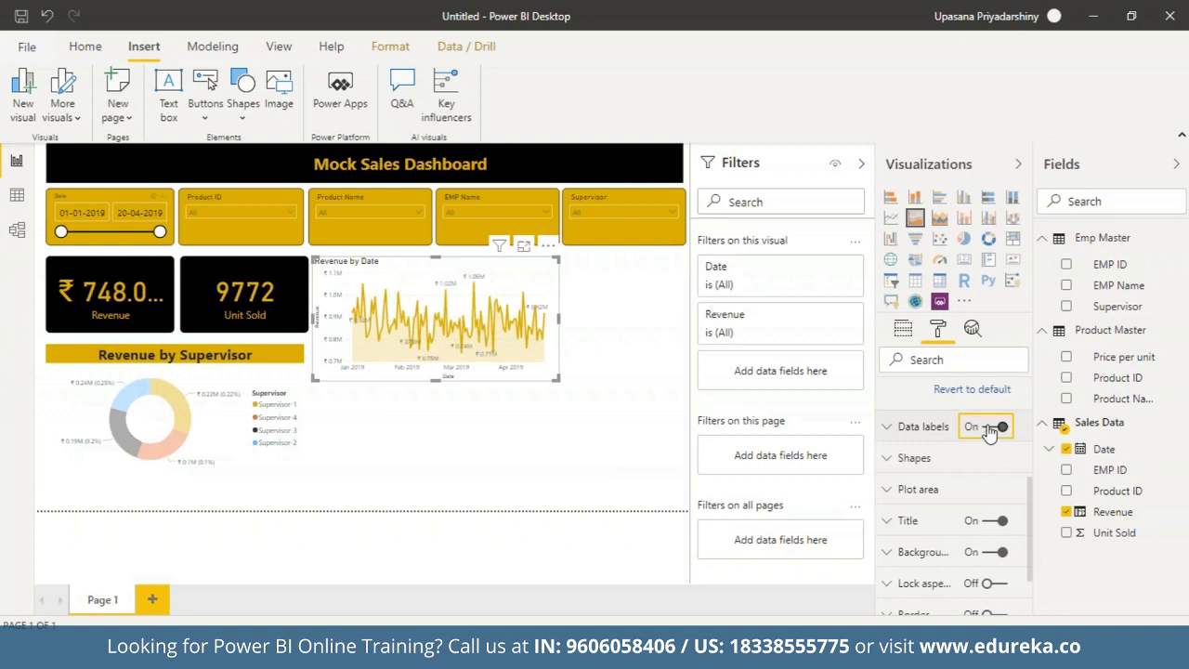
left_click(889, 427)
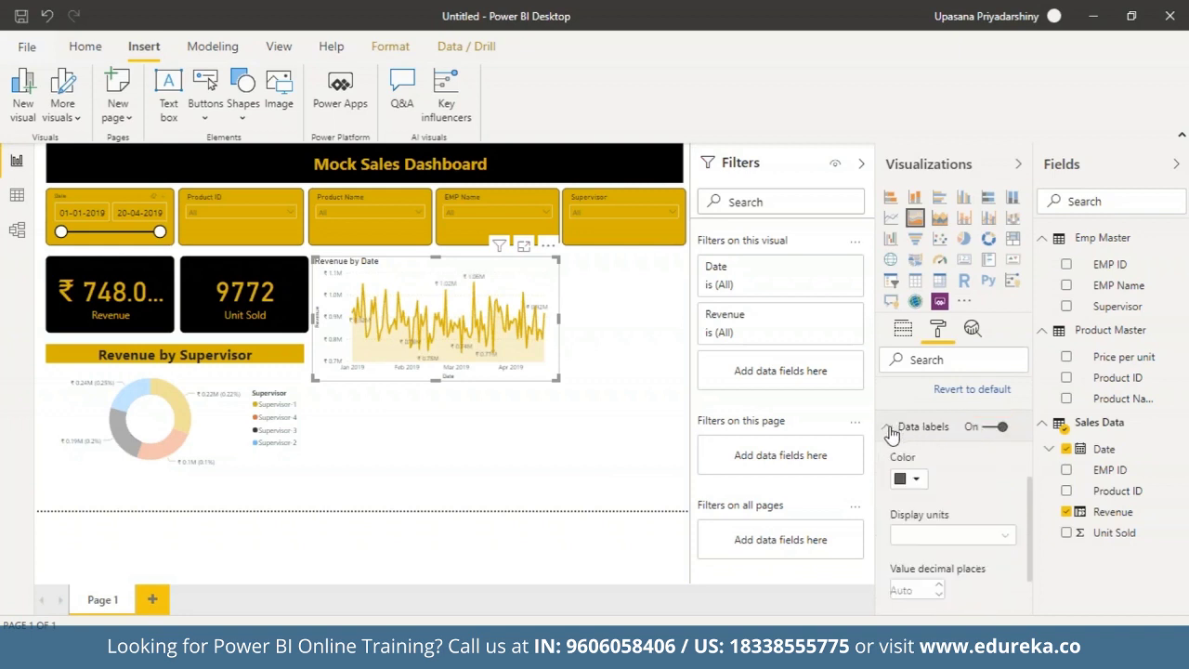
left_click(909, 478)
left_click(902, 314)
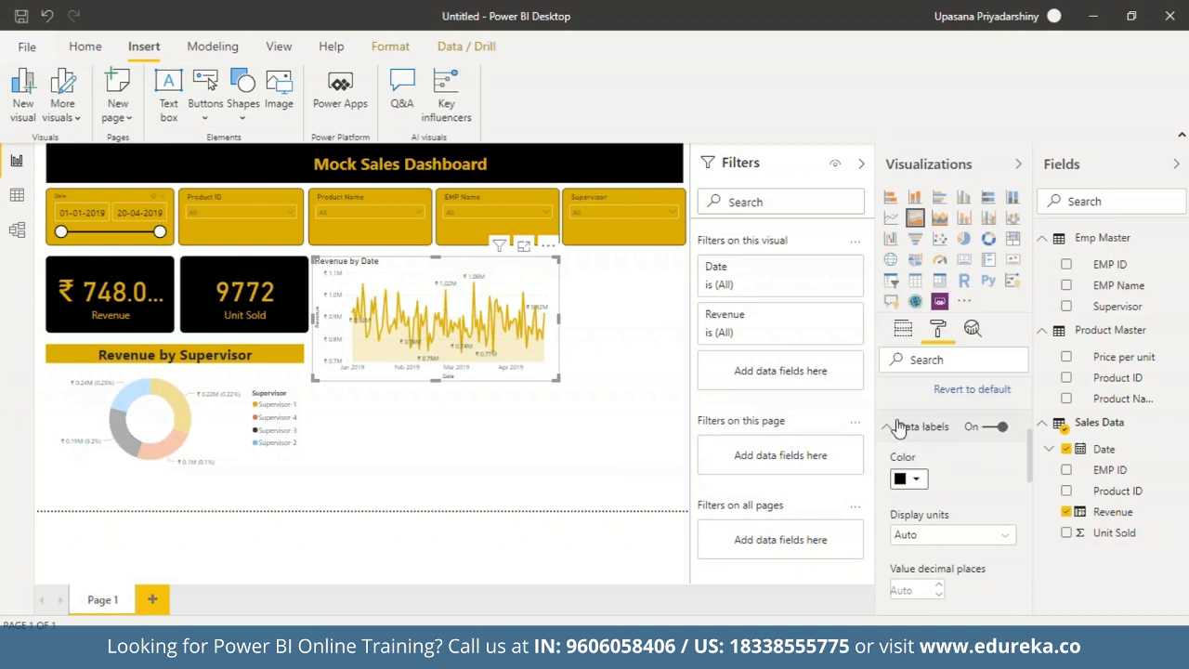
scroll(892, 446, "down", 3)
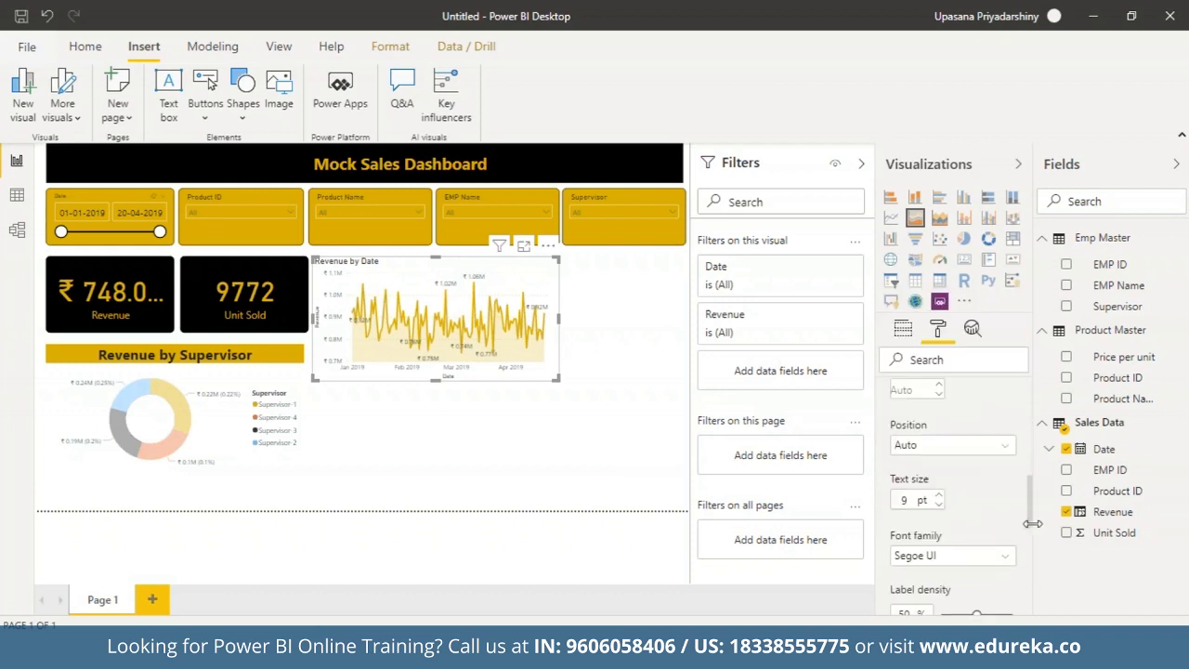
left_click(938, 495)
- Center the title of the Revenue by Date chart
left_click_drag(1029, 505, 1028, 407)
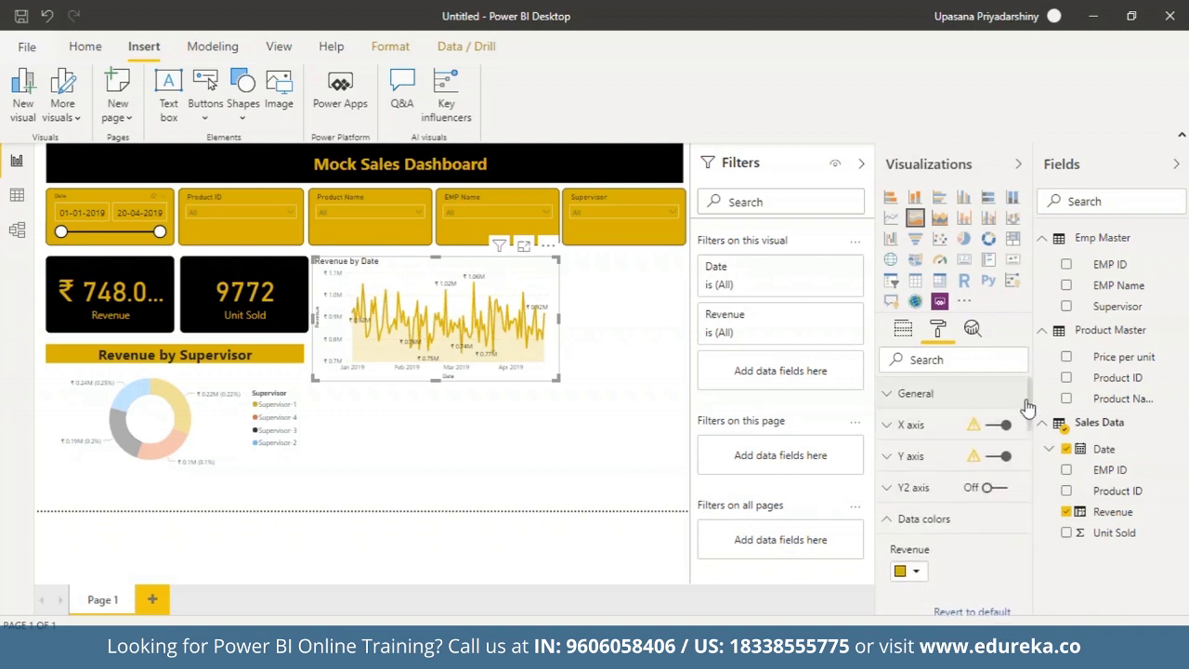
left_click(923, 393)
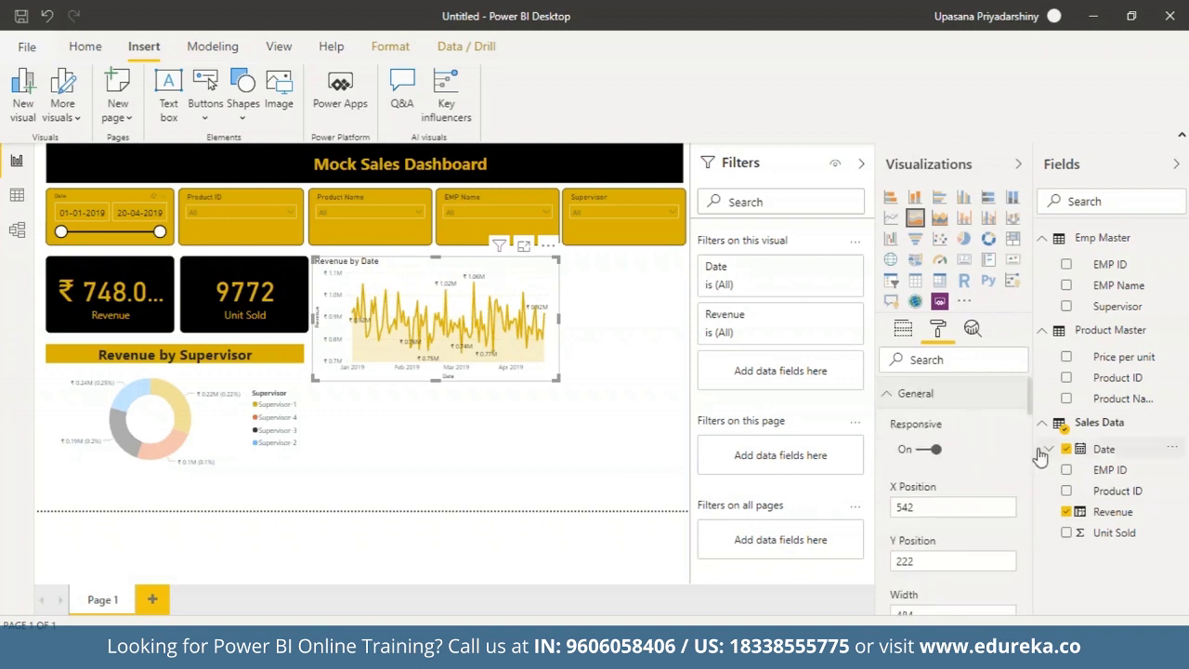
left_click_drag(1031, 409, 1067, 611)
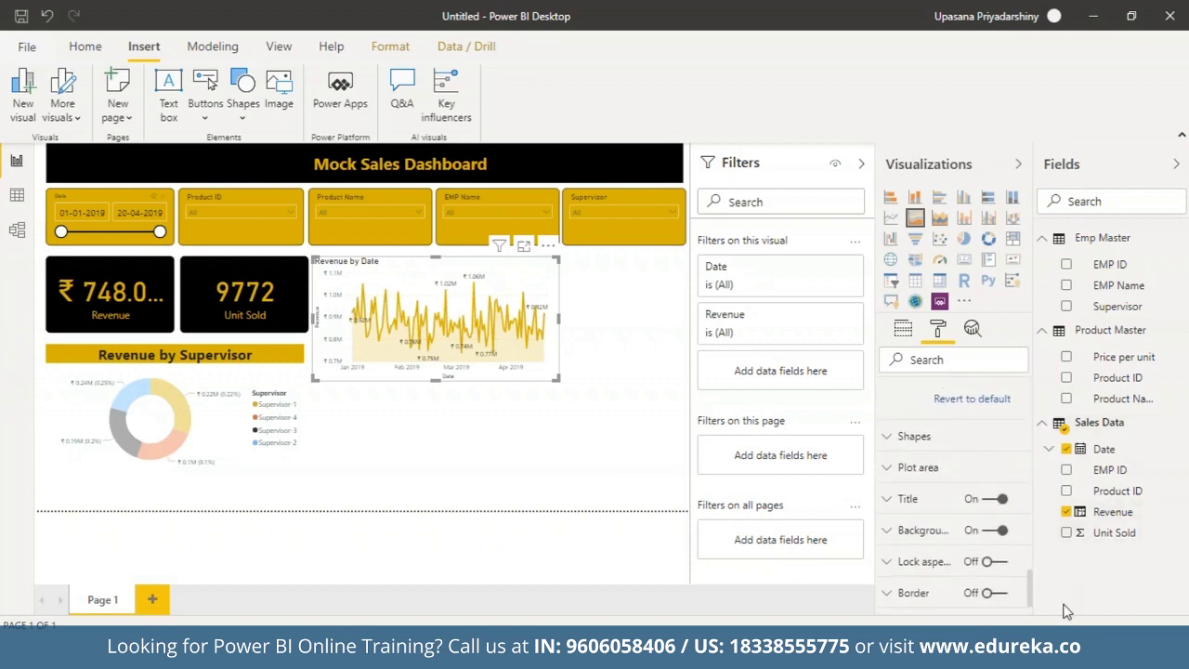
left_click(899, 509)
scroll(929, 520, "down", 3)
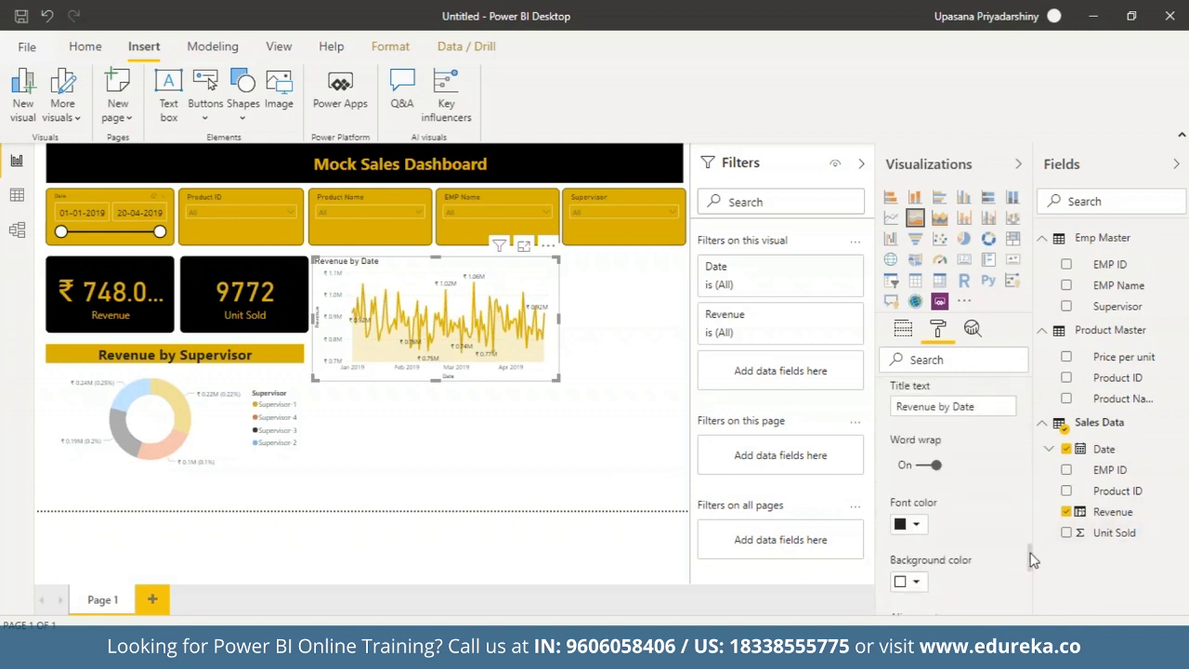
left_click(915, 489)
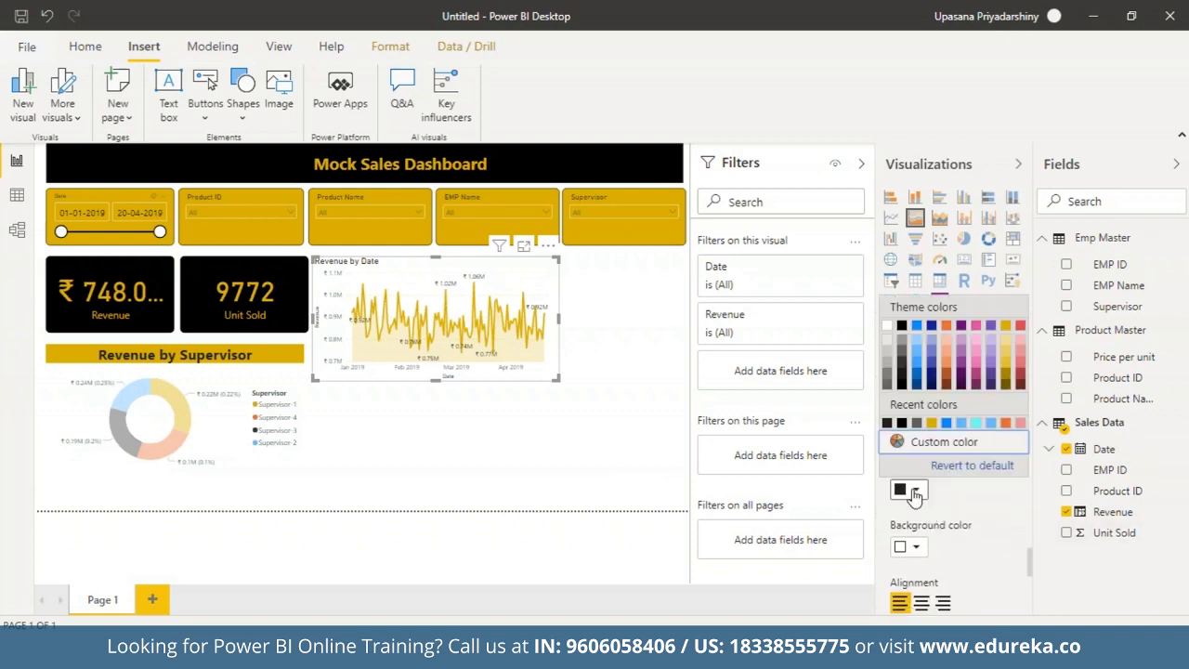
left_click(914, 489)
left_click(922, 603)
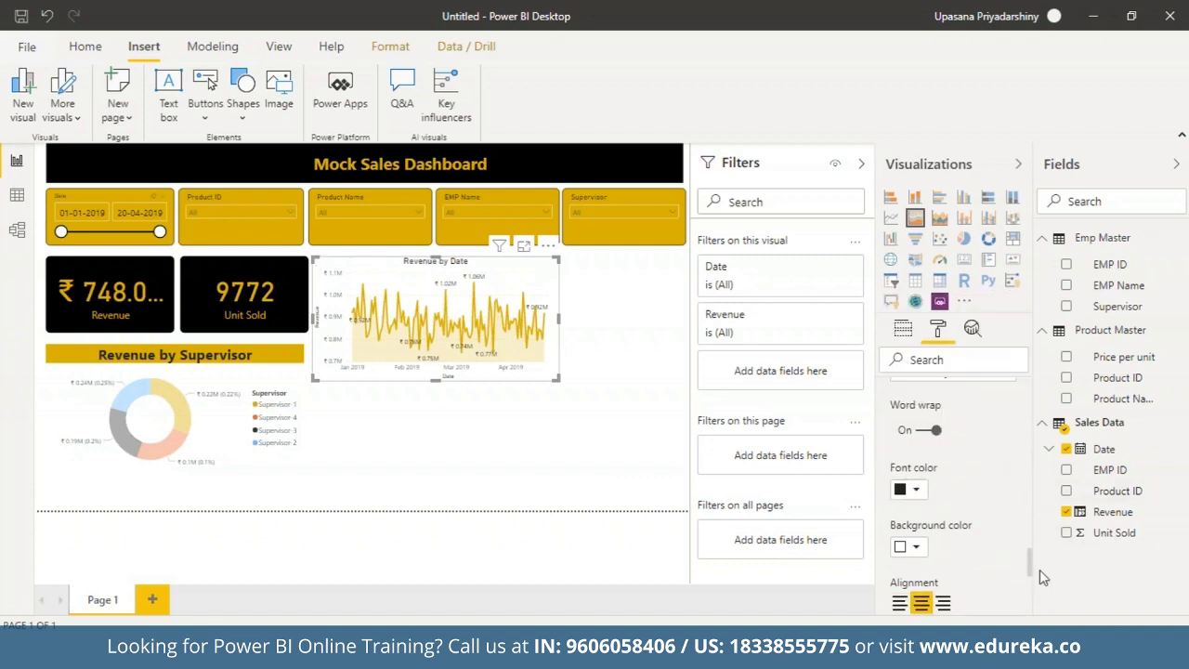
- Try a gold background on the area chart's title, and settle on a black background with a gold font color
left_click(916, 548)
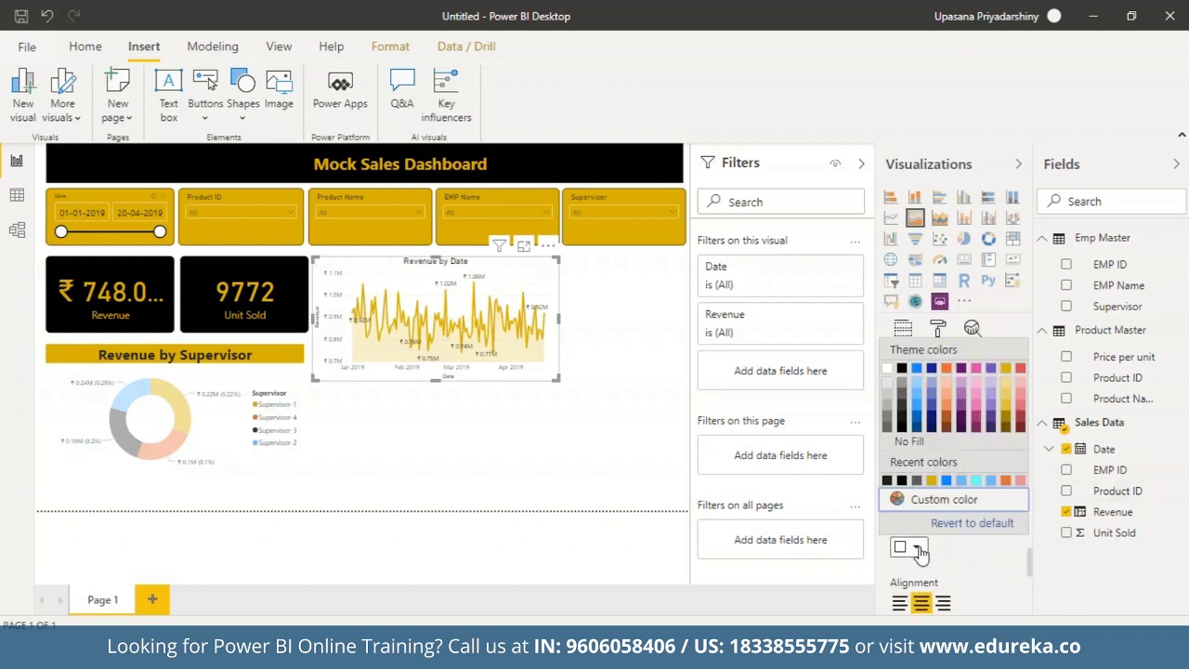
left_click(1007, 369)
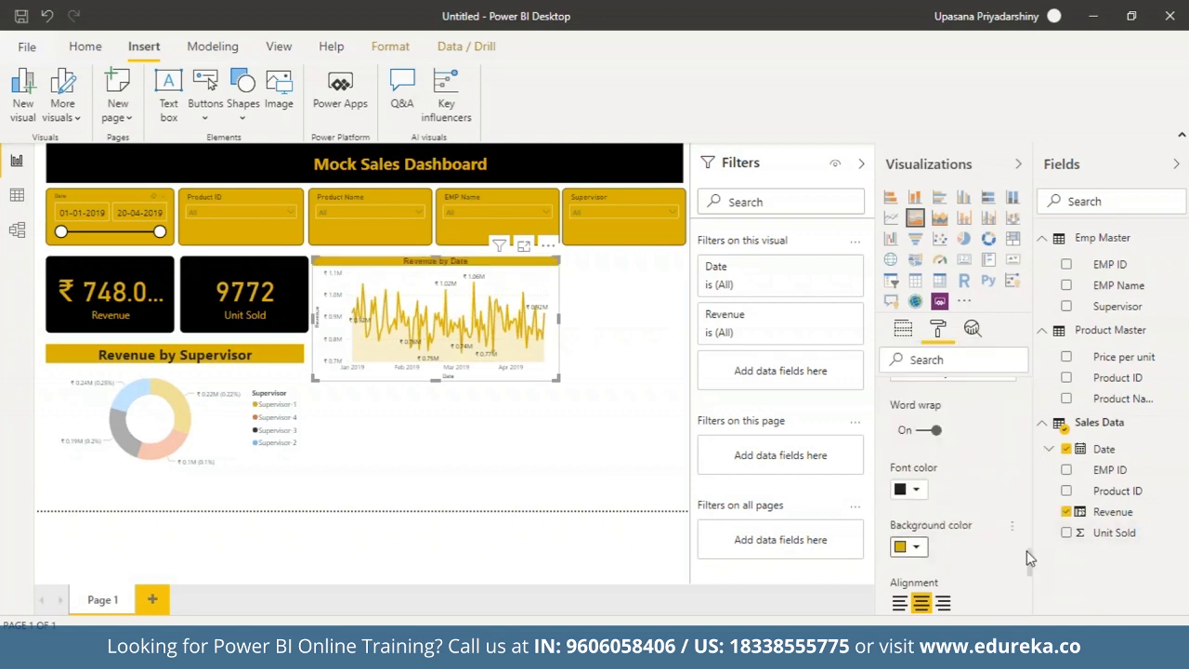
left_click(917, 549)
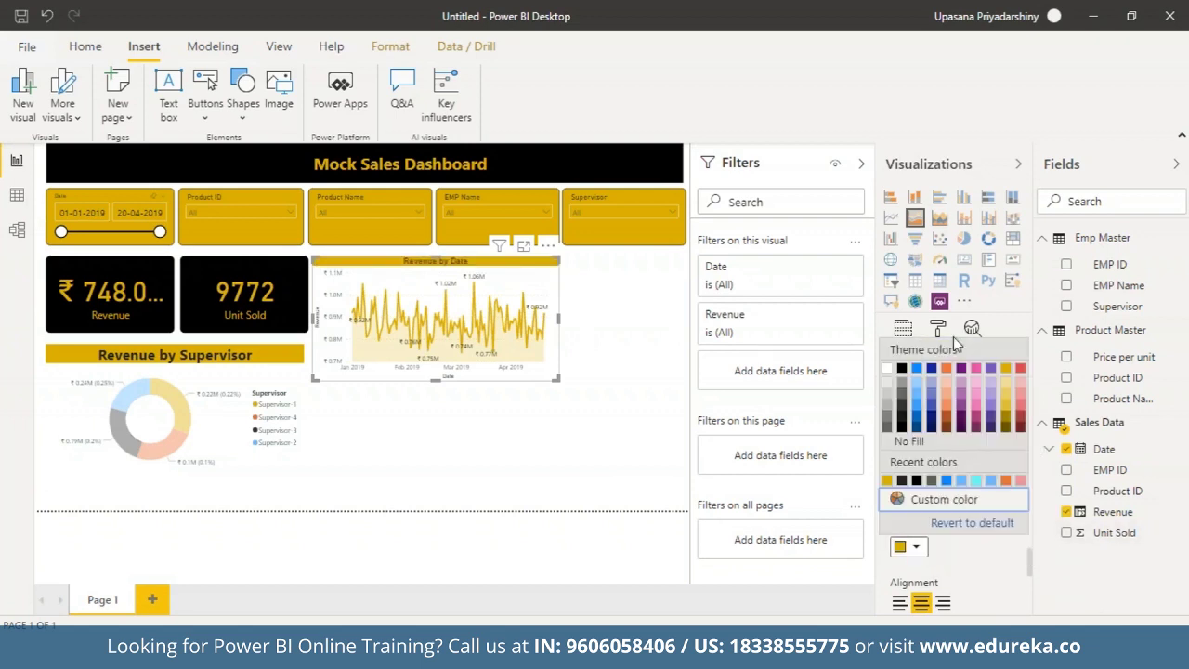
left_click(933, 520)
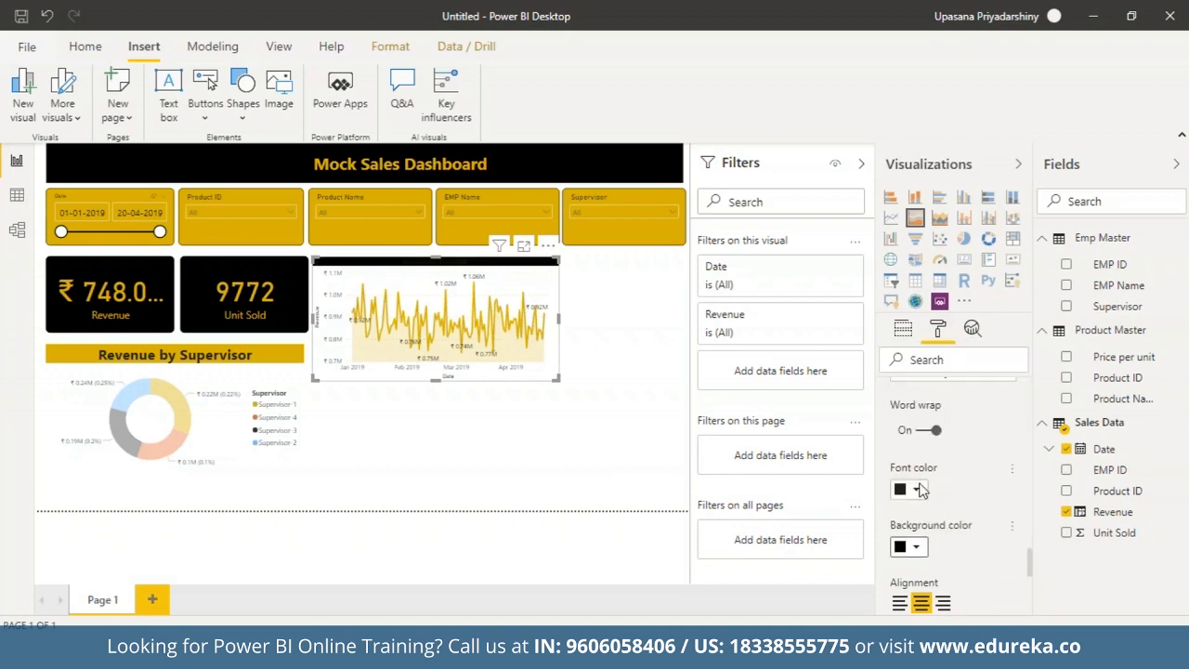
left_click(920, 490)
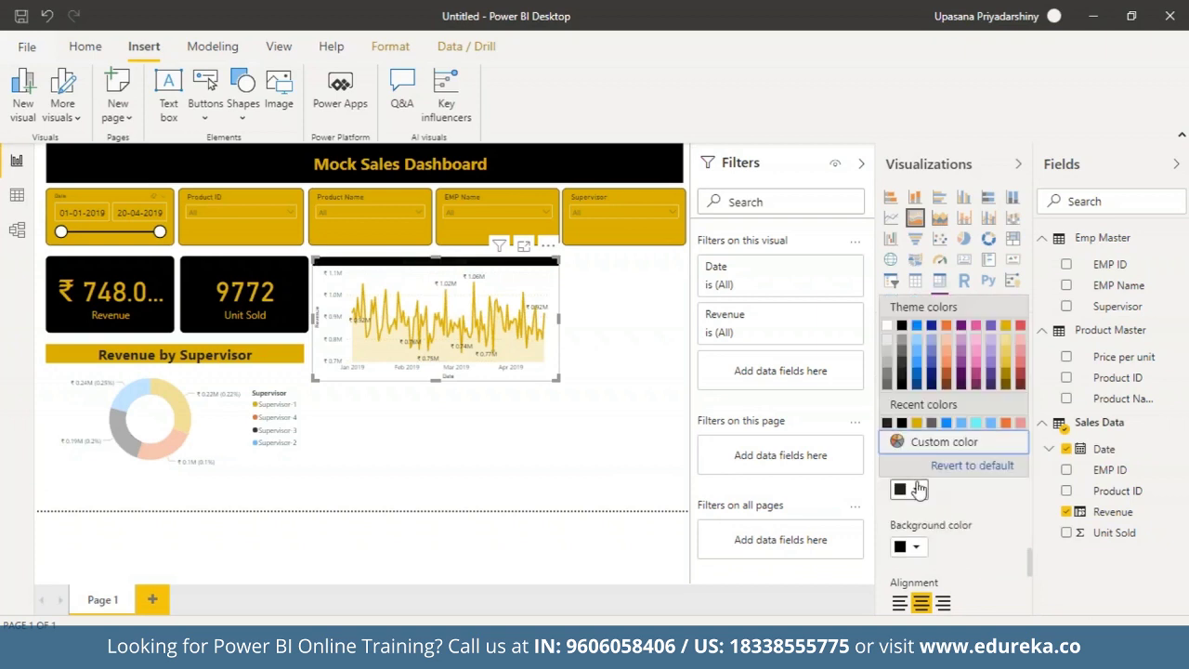
left_click(1004, 338)
- Set the area chart title's text size to 21 pt and its font family to Segoe (Bold)
left_click_drag(1029, 562, 1030, 587)
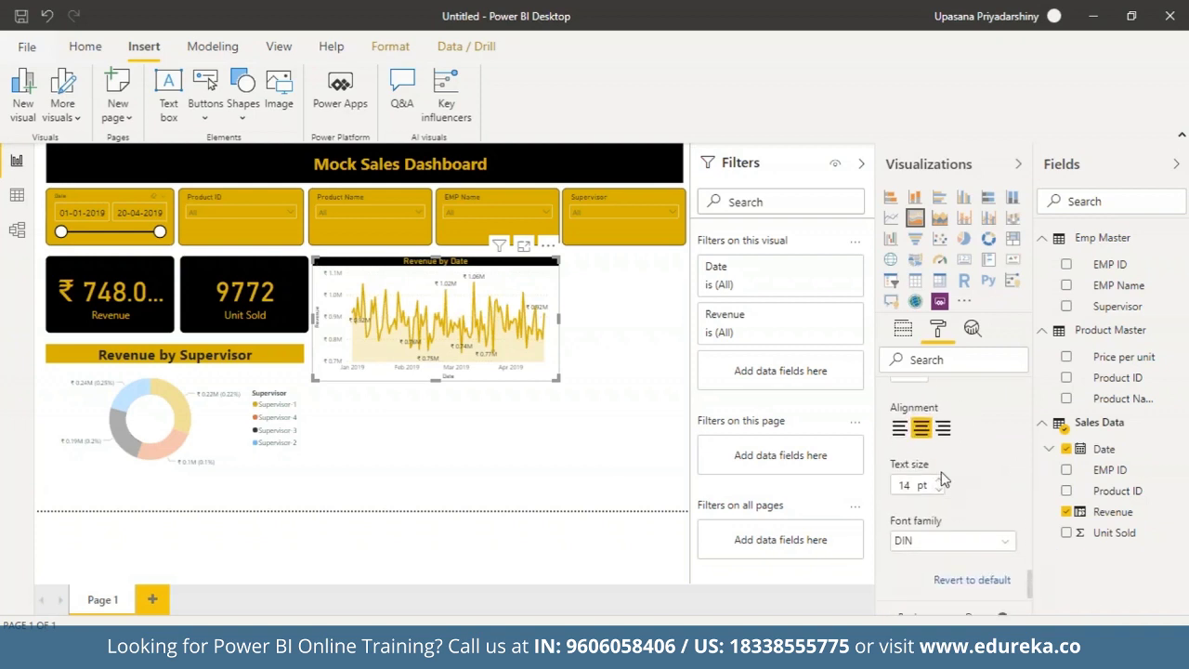
left_click(939, 482)
left_click(939, 481)
left_click(939, 481)
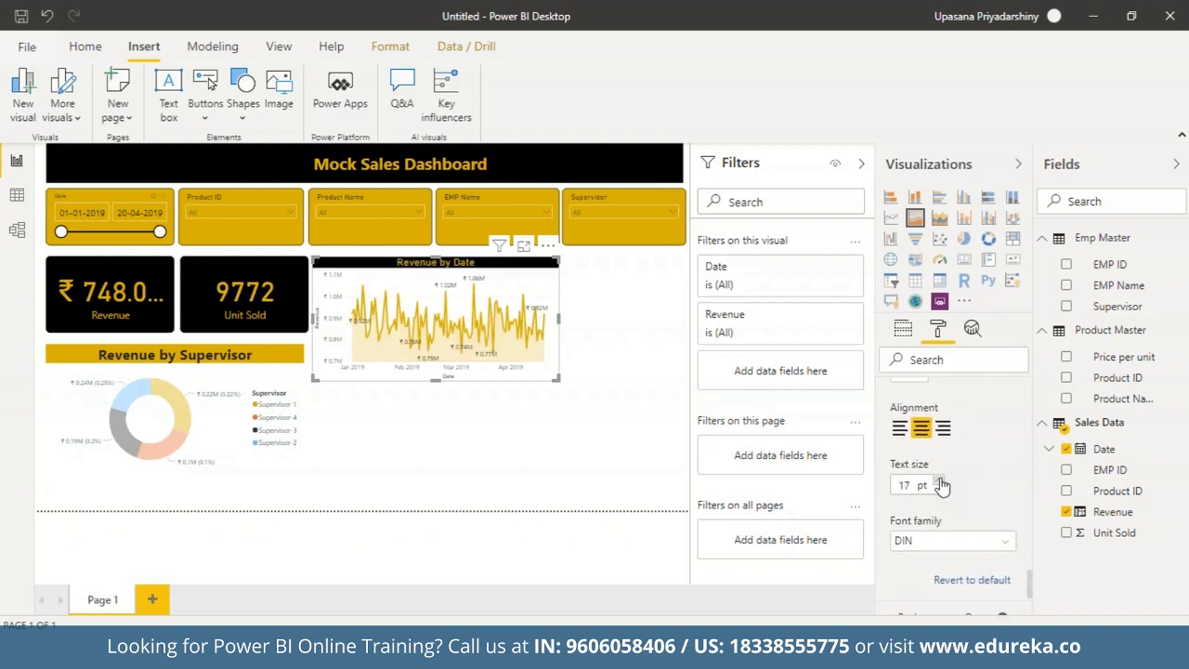
left_click(939, 481)
left_click(939, 481)
left_click(938, 481)
left_click(939, 481)
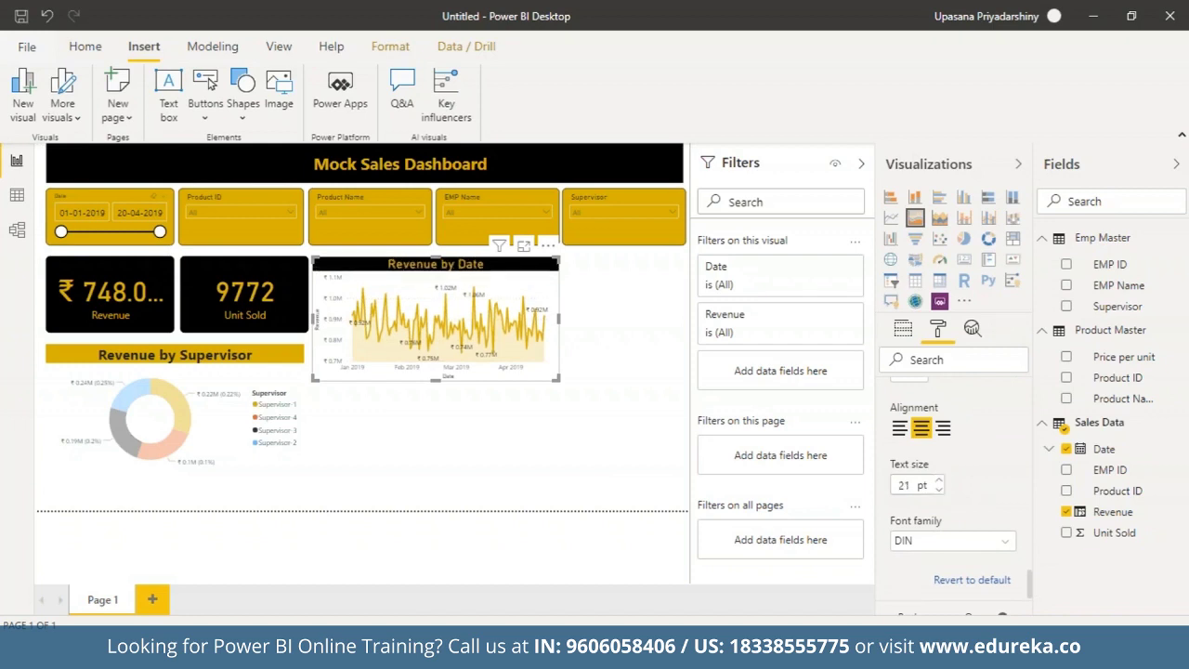
left_click(1004, 541)
scroll(966, 427, "down", 2)
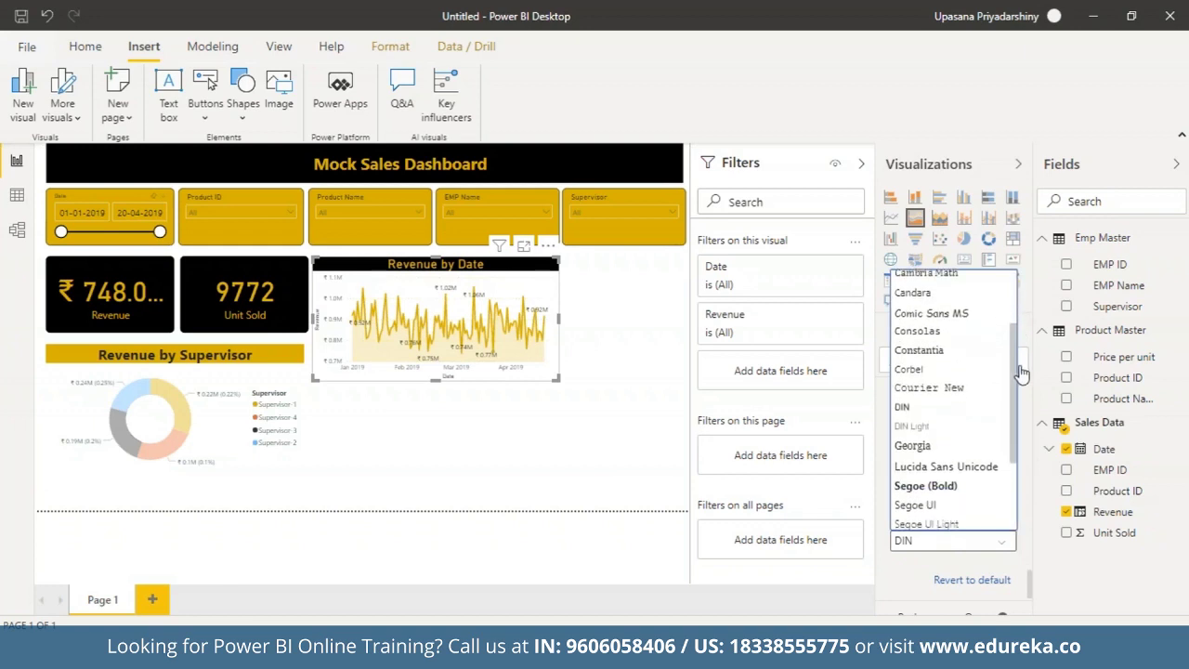
left_click(953, 486)
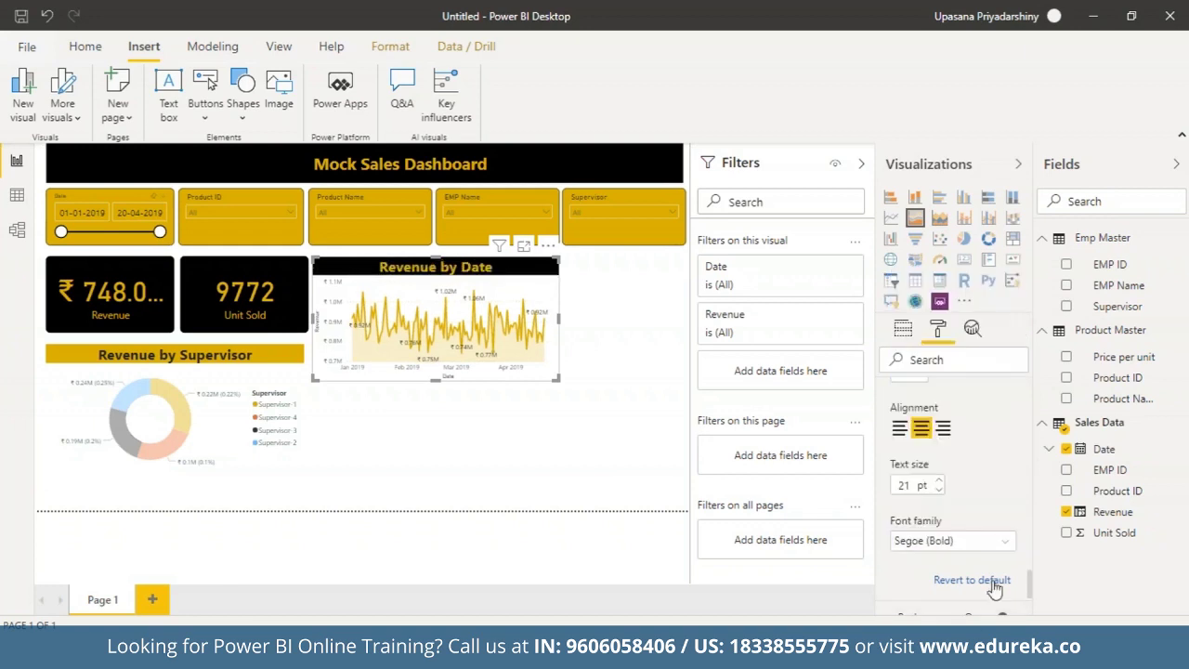
- Deselect the Revenue by Date chart and clear the cross-filter coming from the Revenue by Supervisor donut
left_click(412, 462)
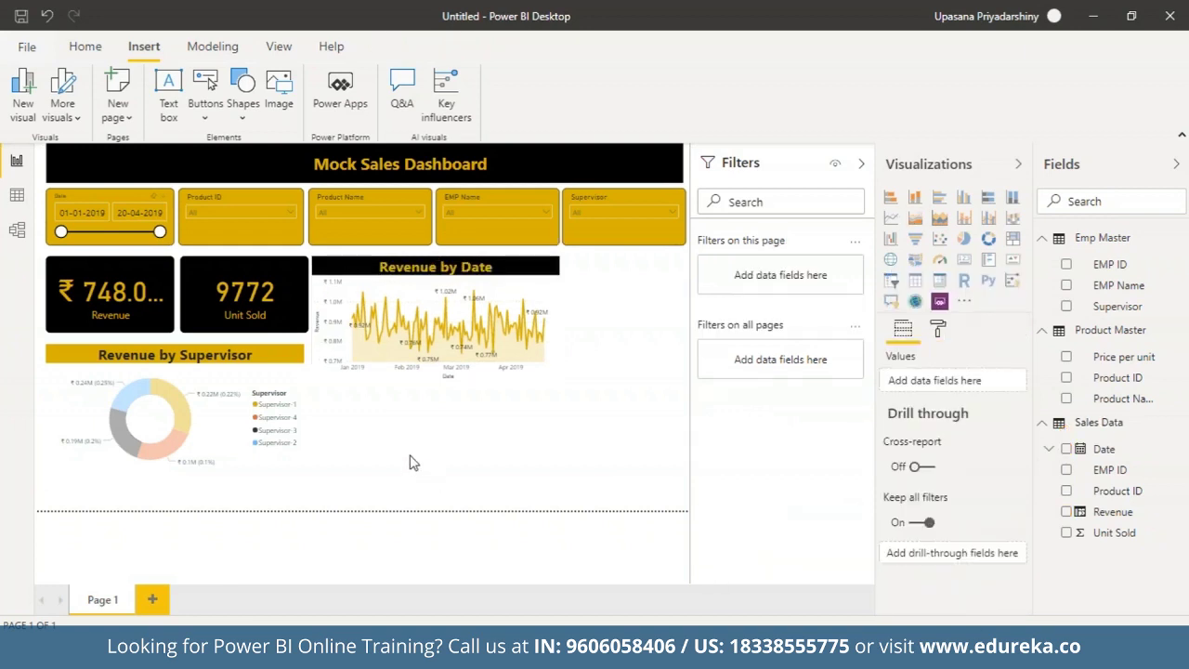
left_click(215, 435)
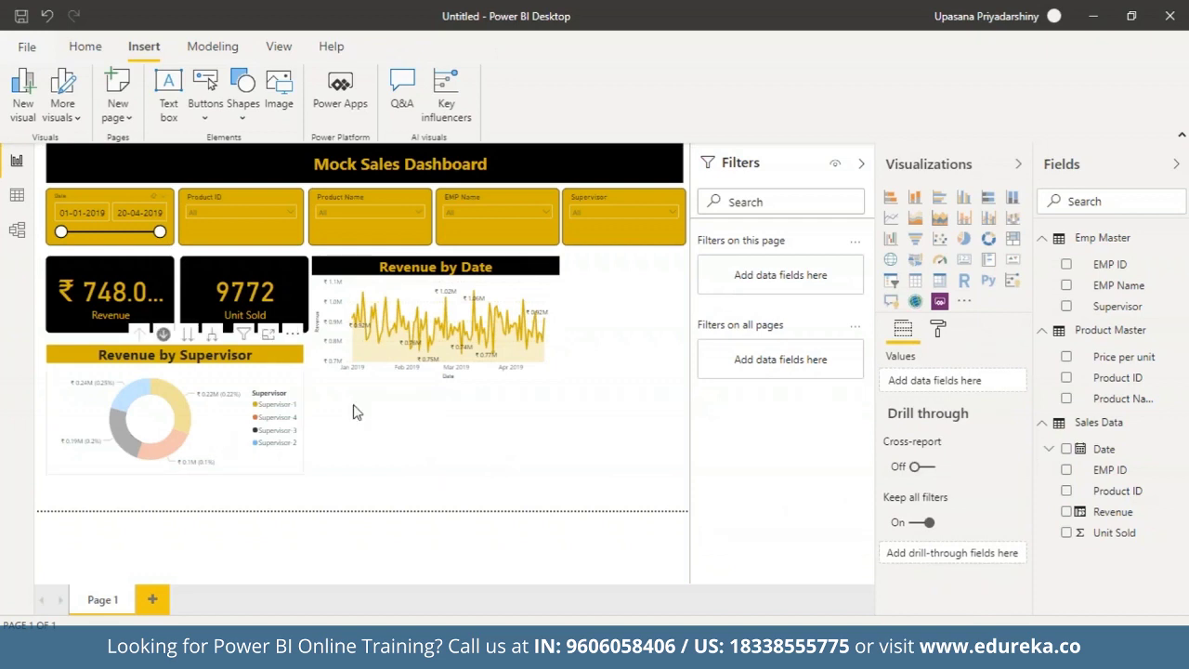
left_click(423, 444)
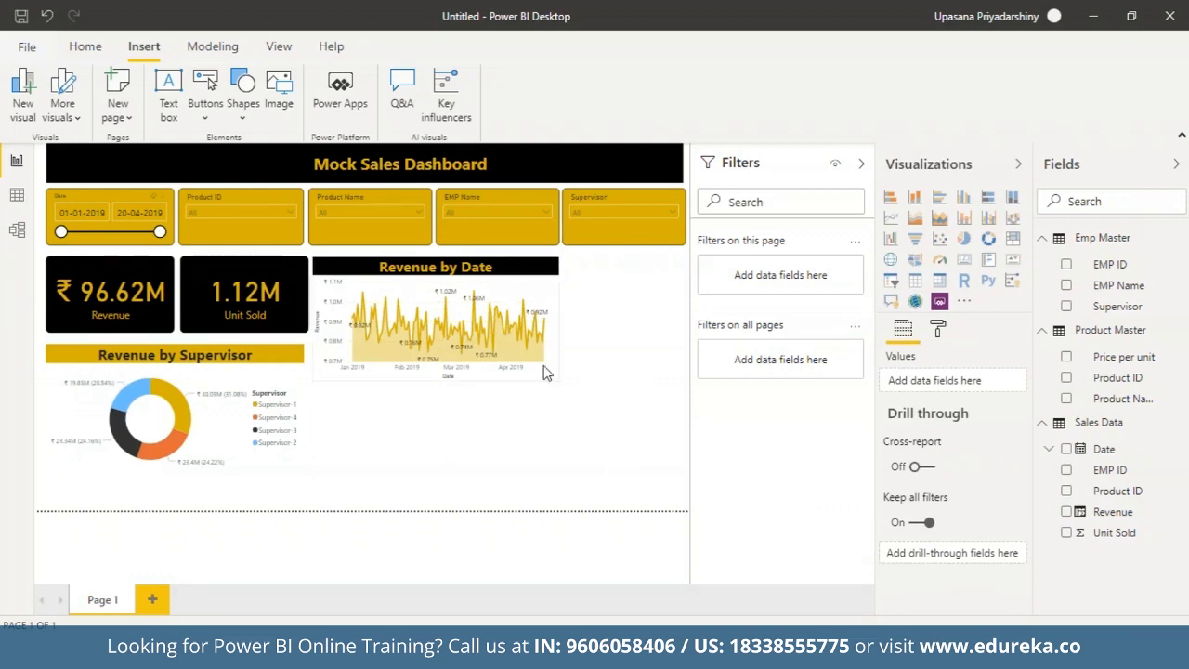
mouse_move(545, 373)
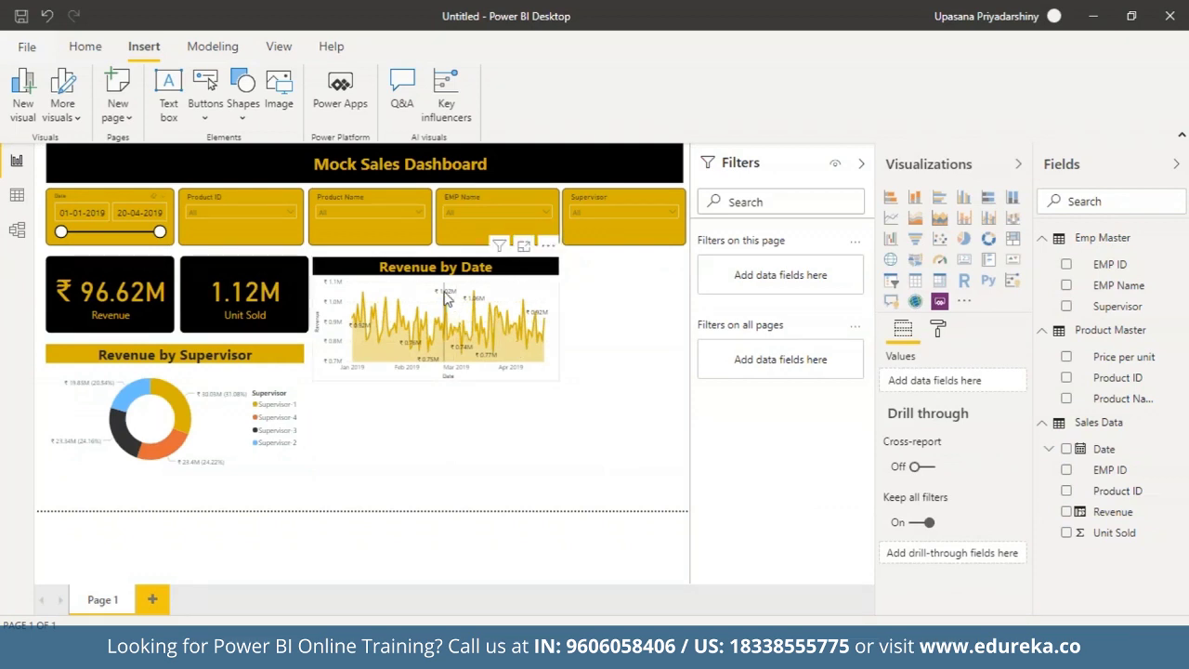
mouse_move(446, 299)
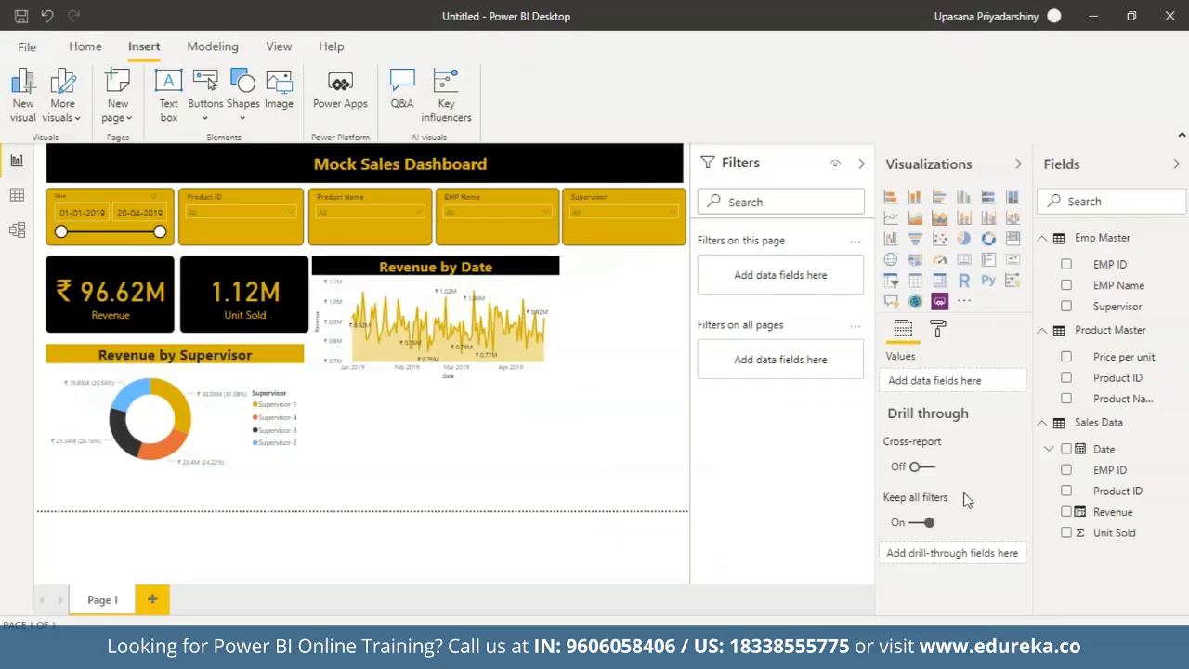
- Add a stacked bar chart beside the Revenue by Date chart and stretch it down to the page's lower edge
left_click(892, 198)
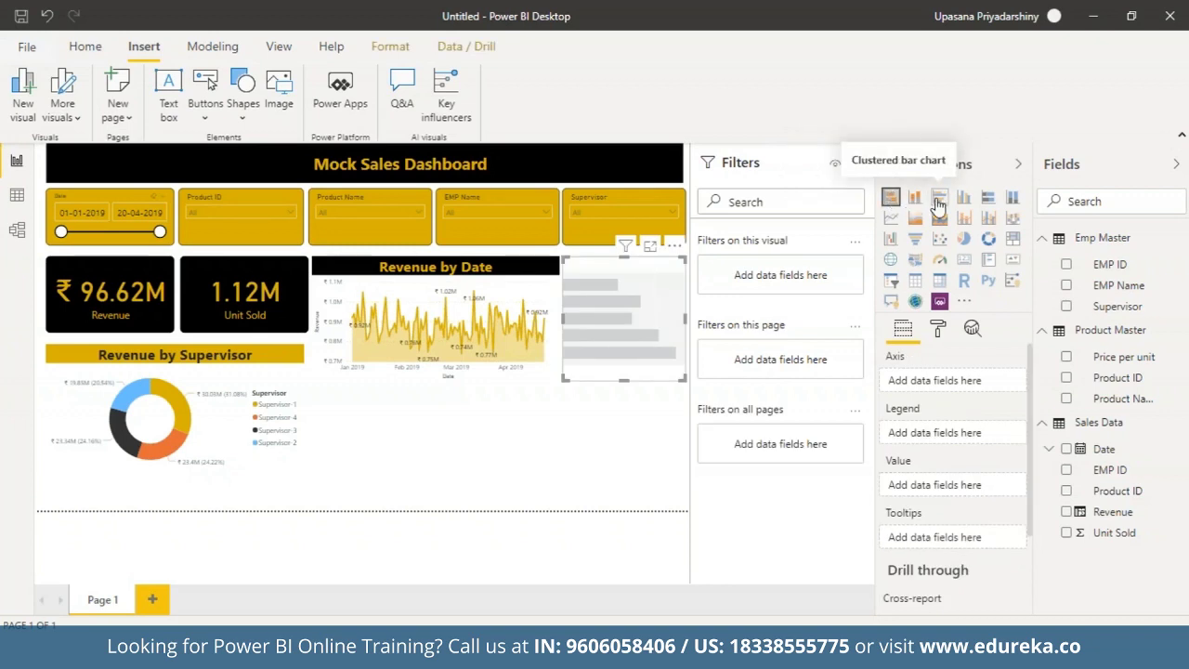
left_click_drag(567, 380, 560, 521)
left_click(560, 523)
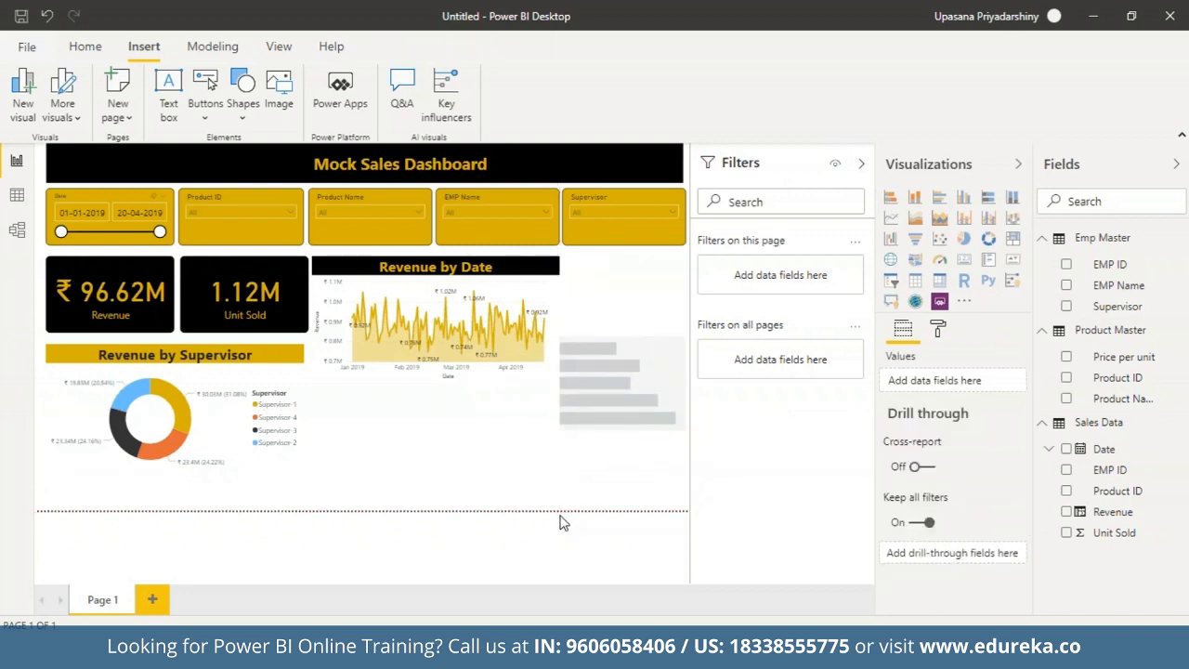
- Plot Revenue as the value against Product Name on the axis of the new stacked bar chart
left_click(603, 366)
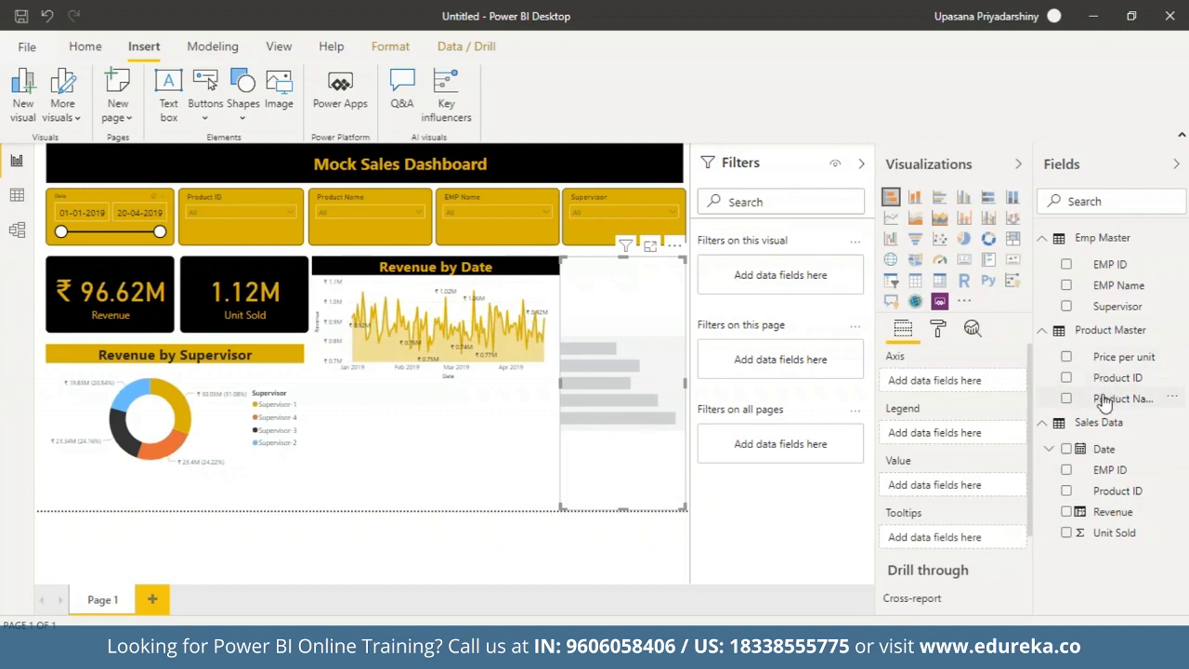
left_click_drag(1110, 397, 945, 389)
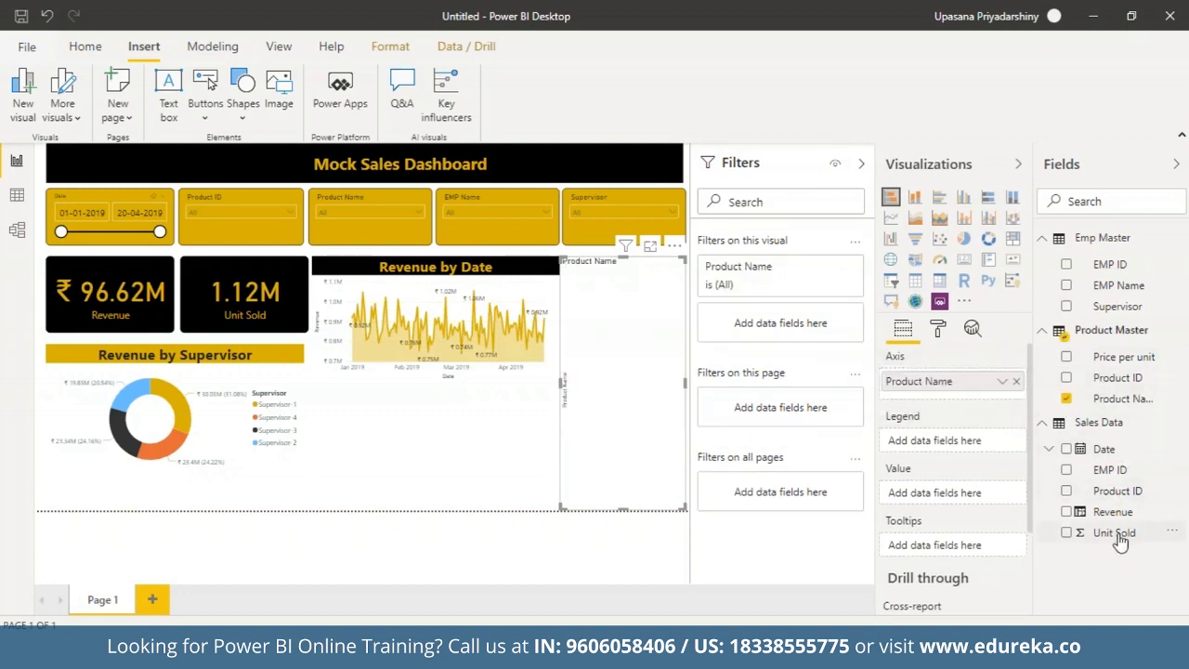
left_click_drag(1113, 515, 950, 494)
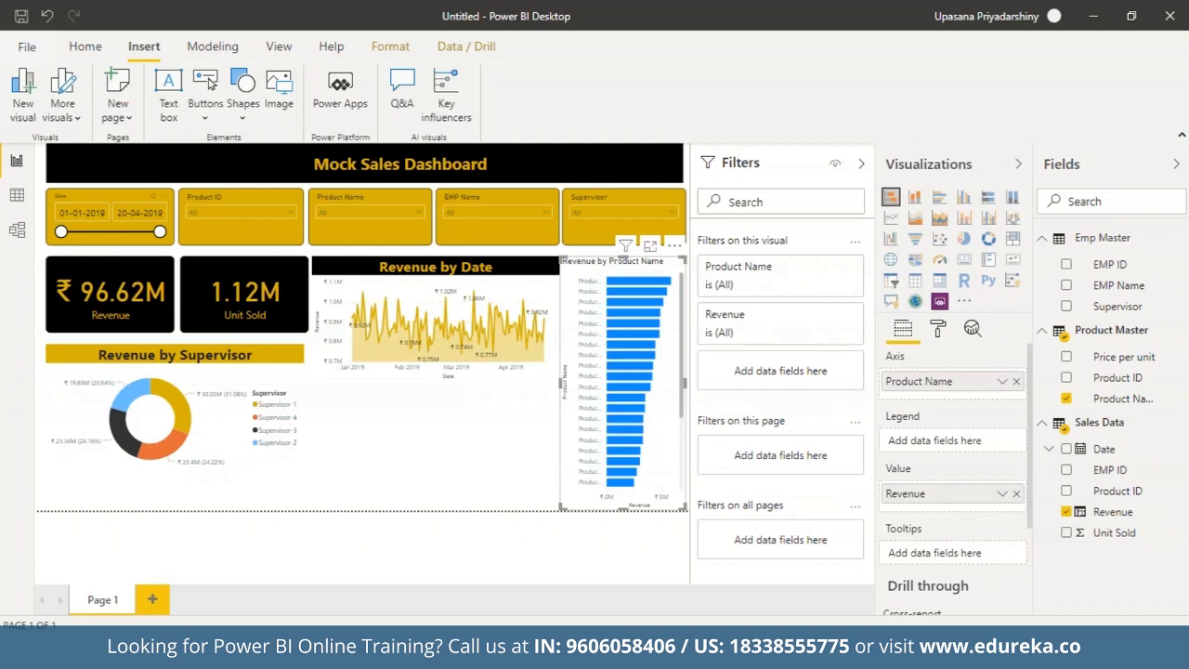
- Open the data color settings of the Revenue by Product Name bar chart
left_click(938, 330)
left_click(933, 491)
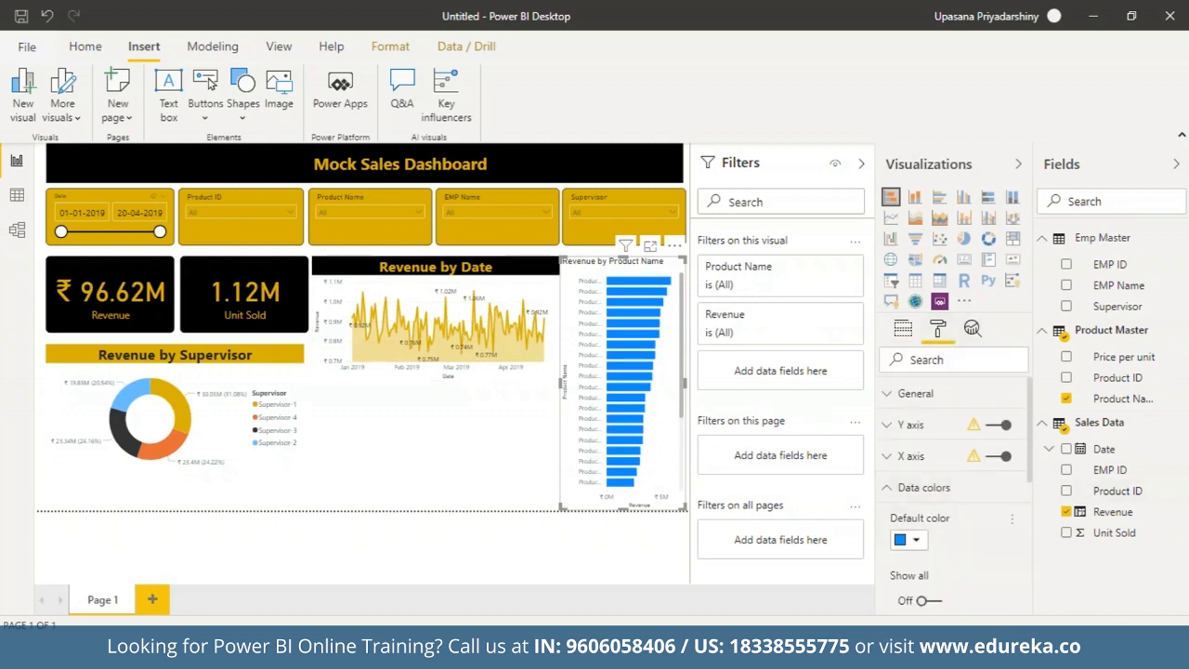
- Set the default data color of the Revenue by Product Name bars to a light gold shade
left_click(907, 540)
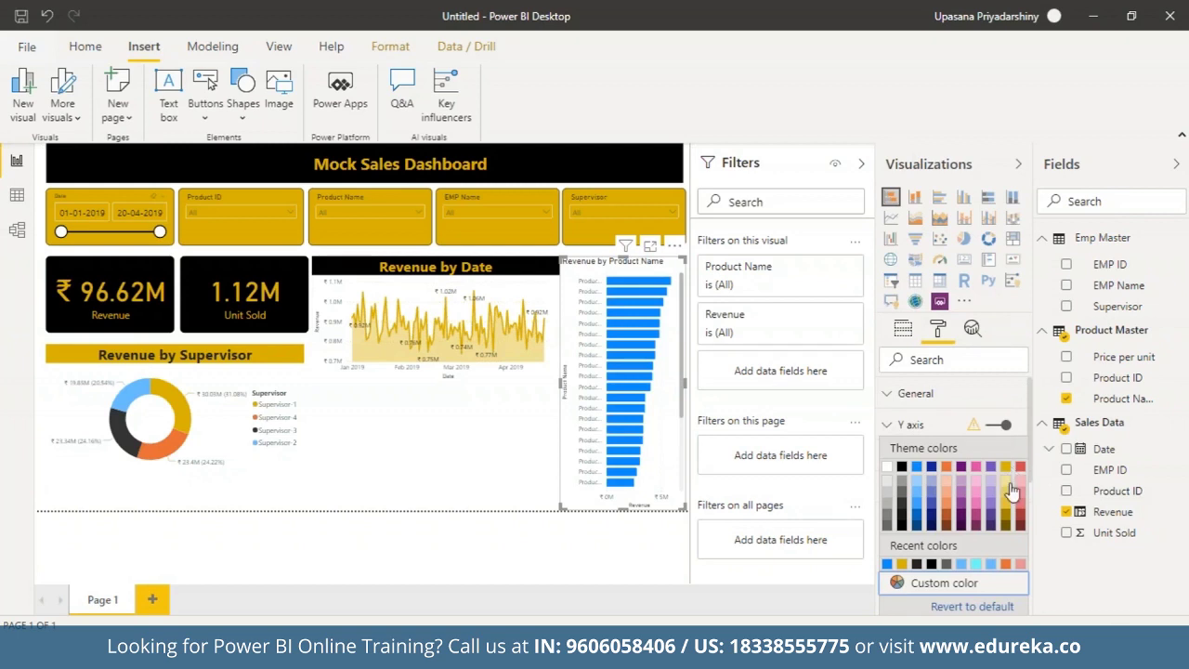
left_click(1007, 472)
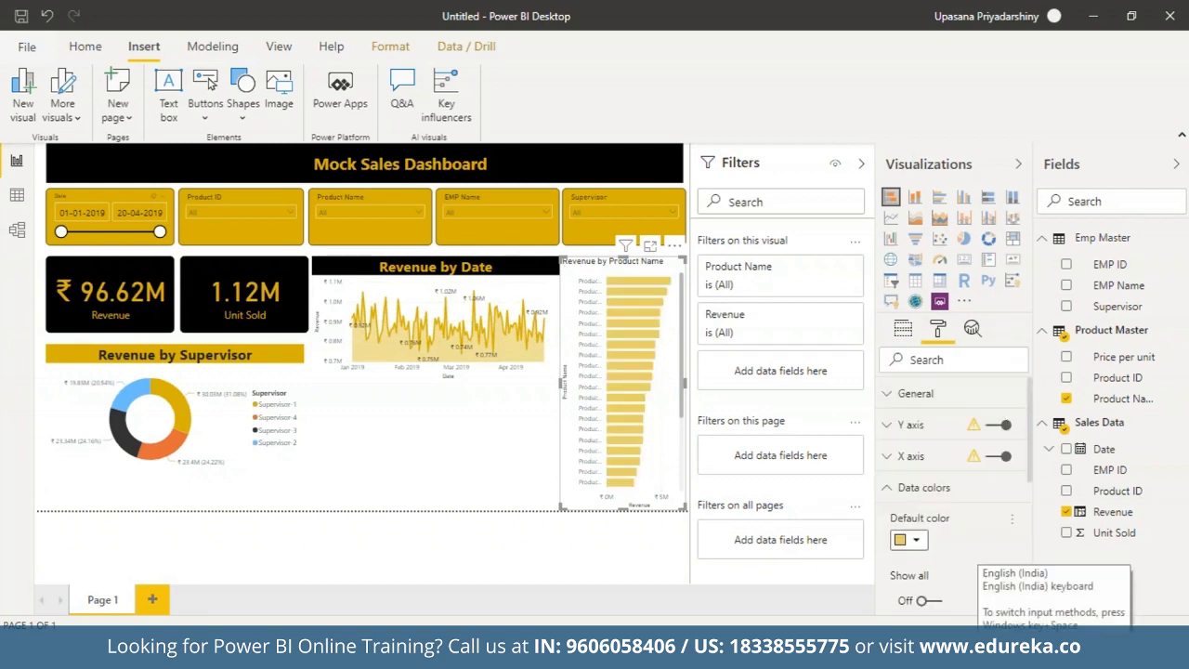
left_click(914, 488)
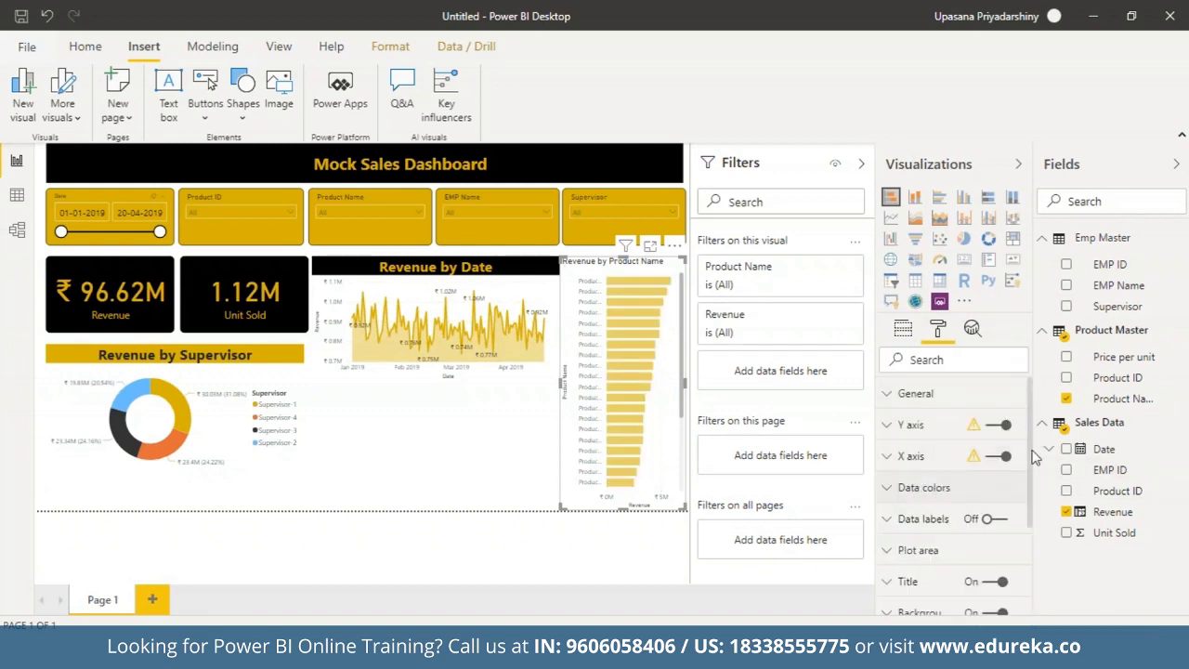
- Turn on data labels for the Revenue by Product Name chart and color them black
left_click(898, 524)
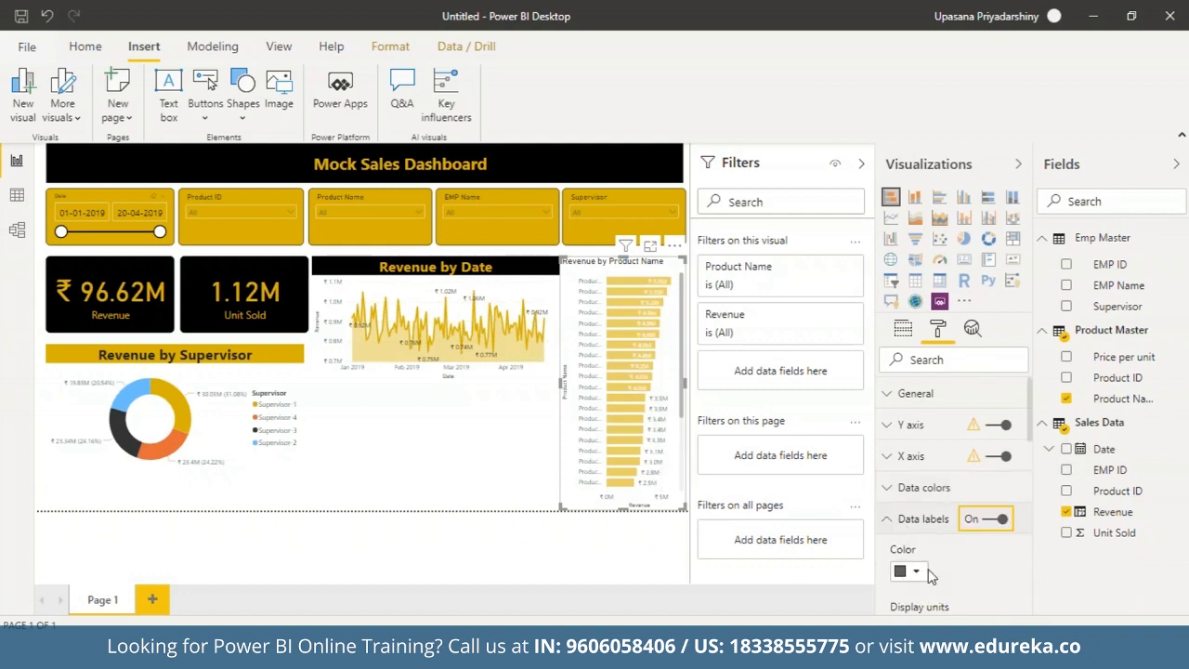
left_click(919, 570)
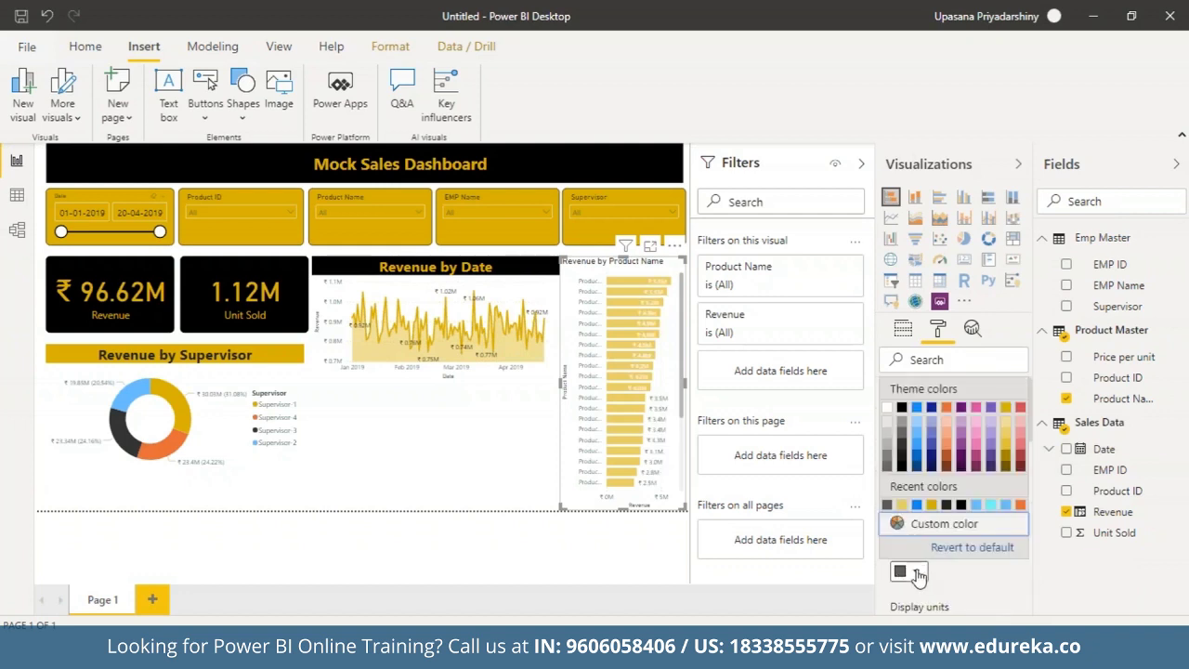
left_click(901, 409)
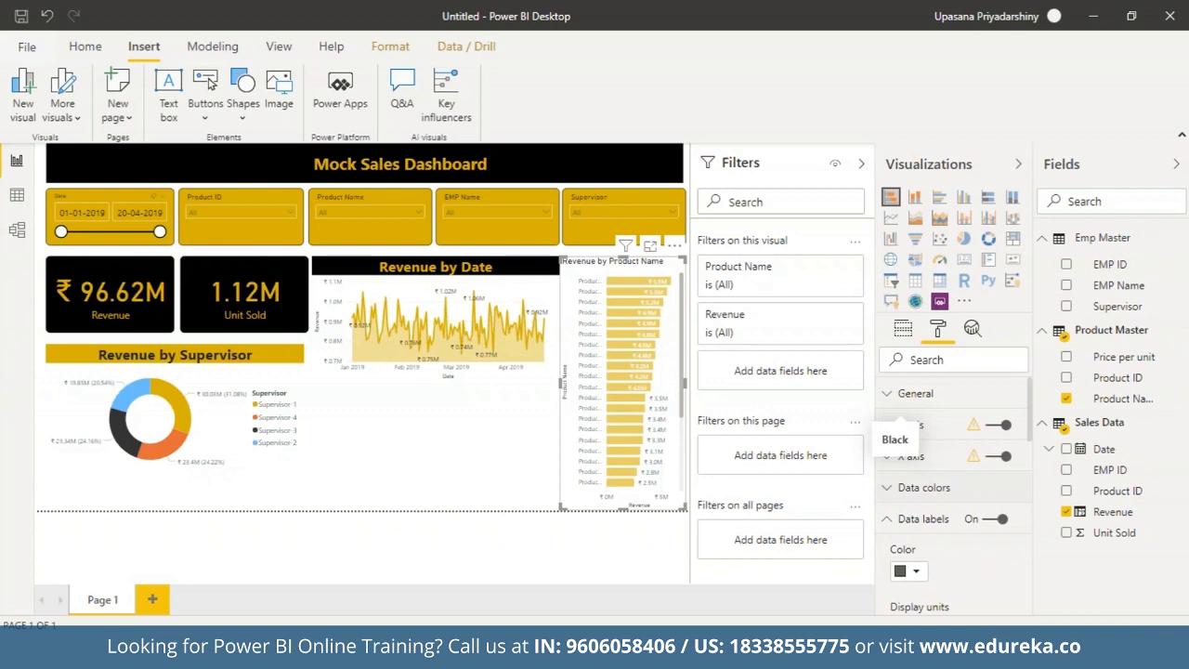
left_click(915, 571)
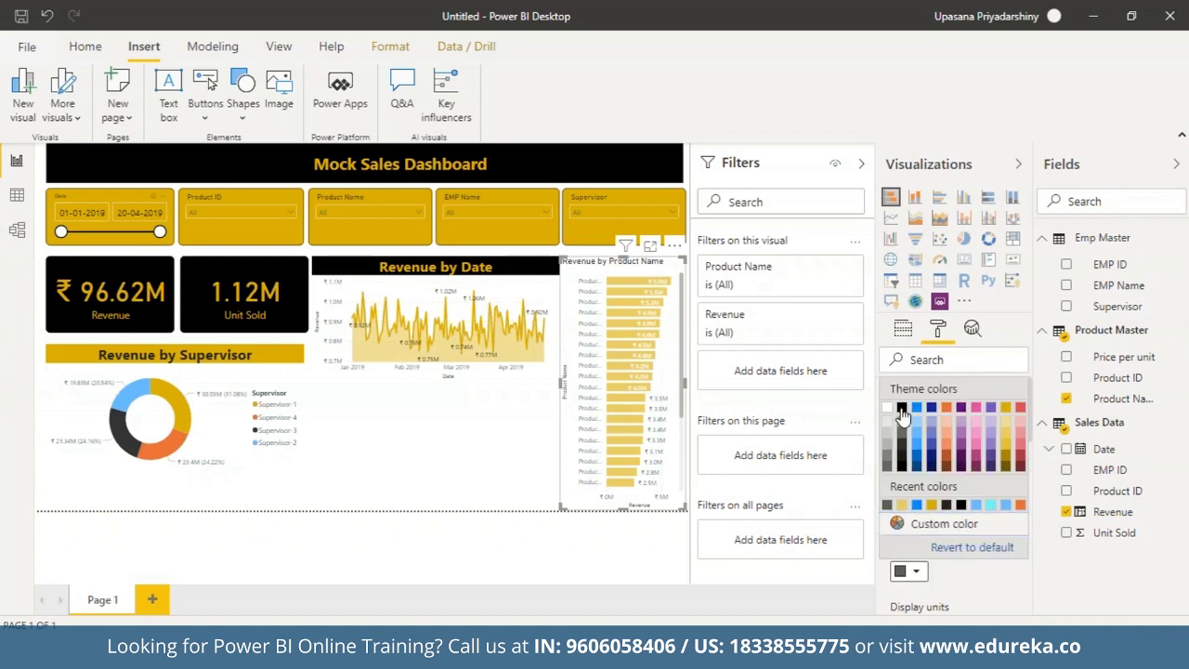
left_click(901, 410)
- Set the Y axis label color of the Revenue by Product Name chart to black
left_click_drag(1029, 424, 1038, 547)
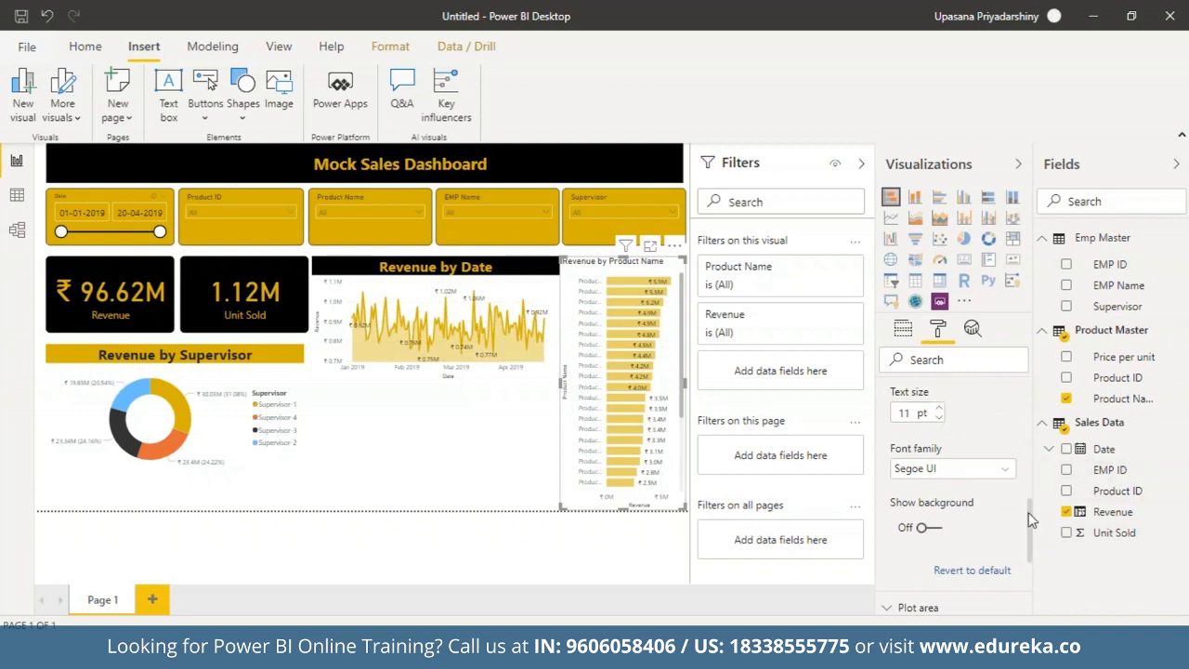
left_click_drag(1029, 517, 1031, 576)
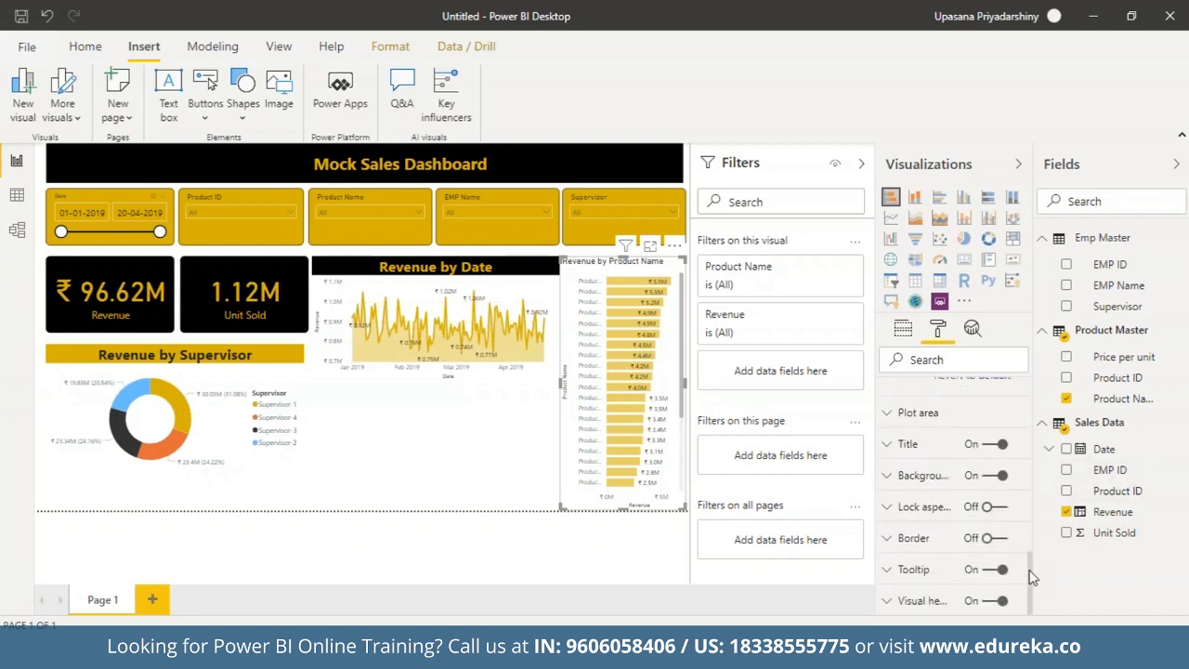
left_click(887, 570)
left_click_drag(1033, 525, 1038, 376)
left_click(887, 455)
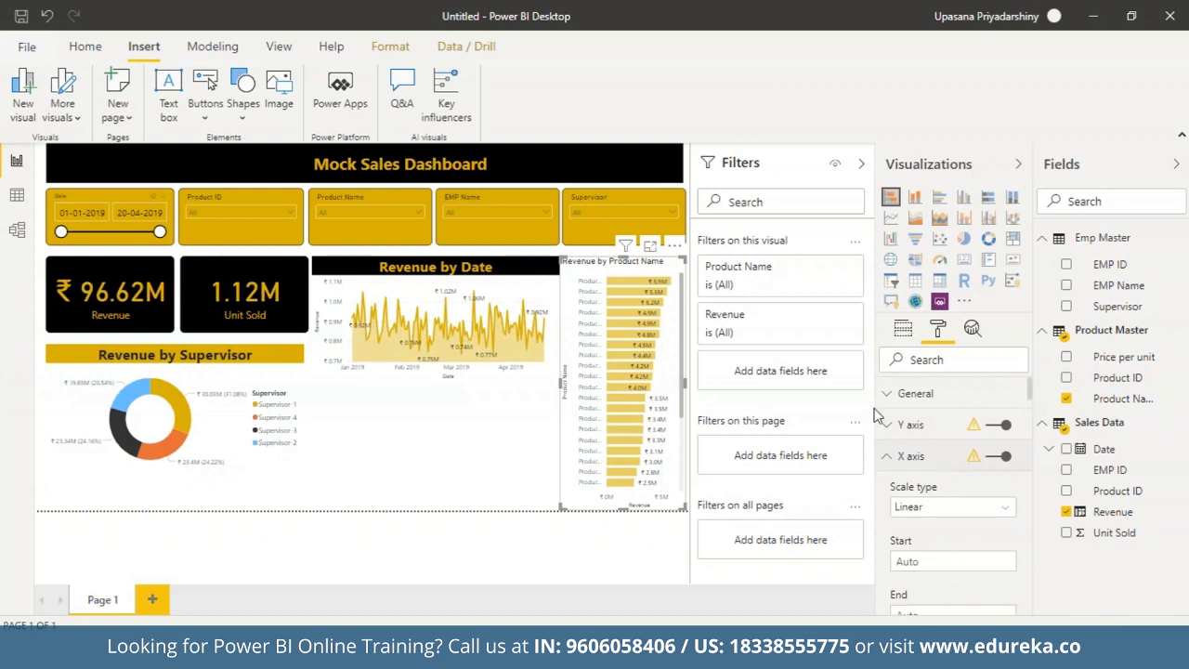
left_click(887, 424)
left_click(916, 533)
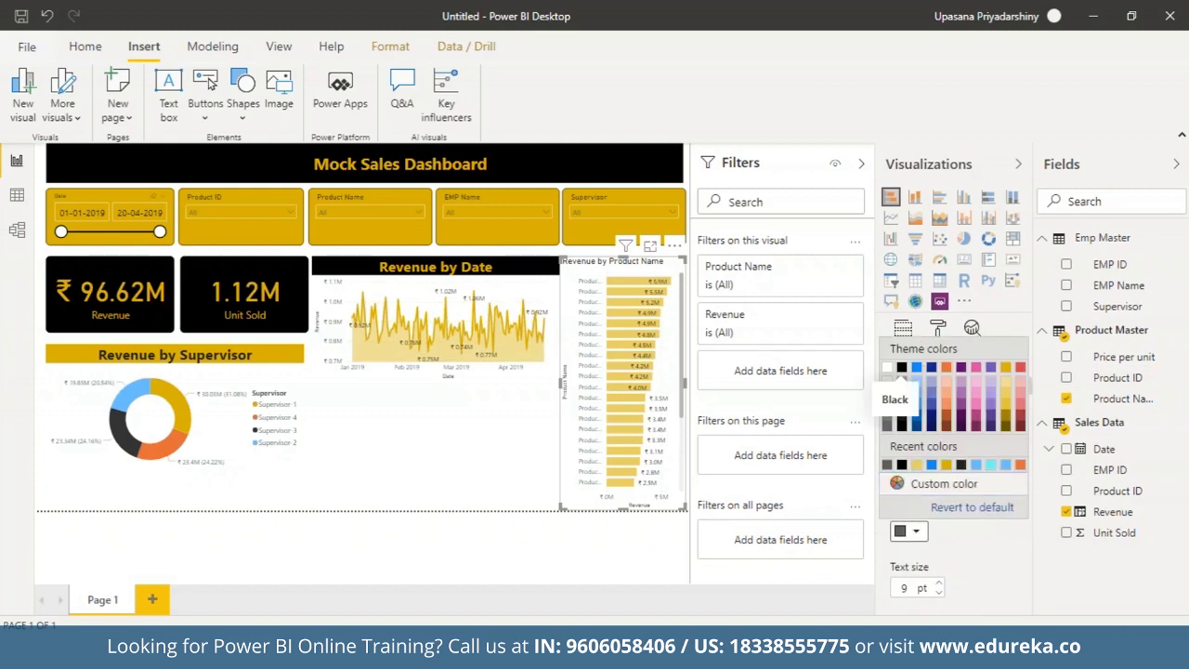
left_click(901, 367)
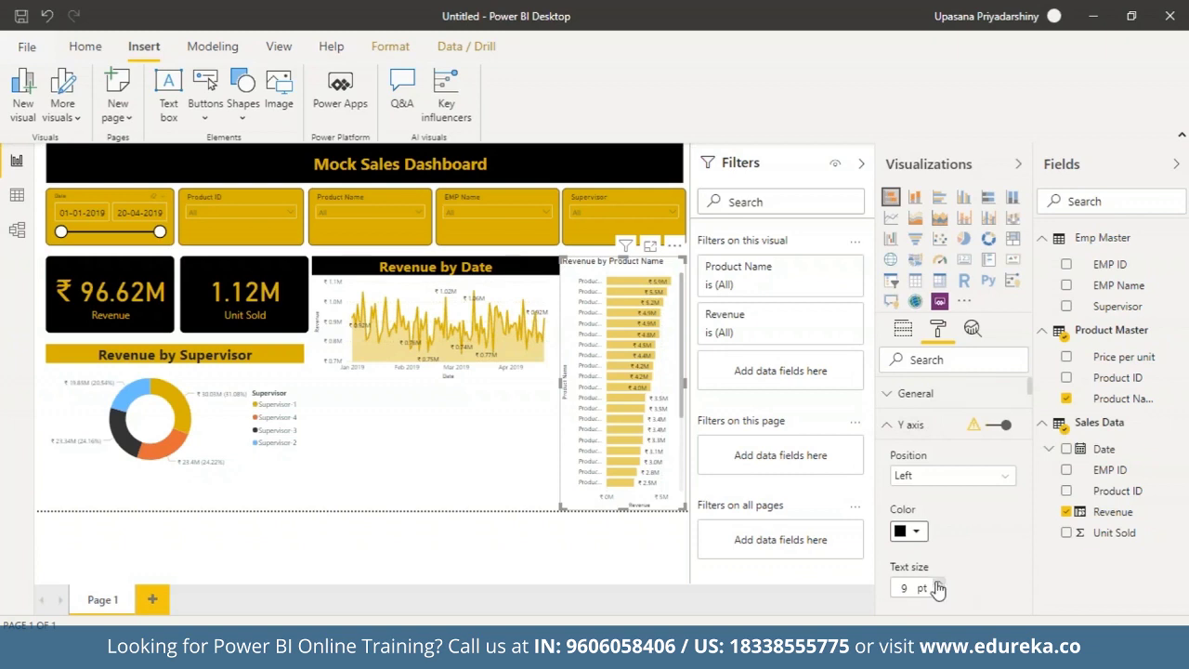
left_click_drag(1031, 393, 1036, 434)
scroll(1039, 459, "up", 10)
left_click(887, 425)
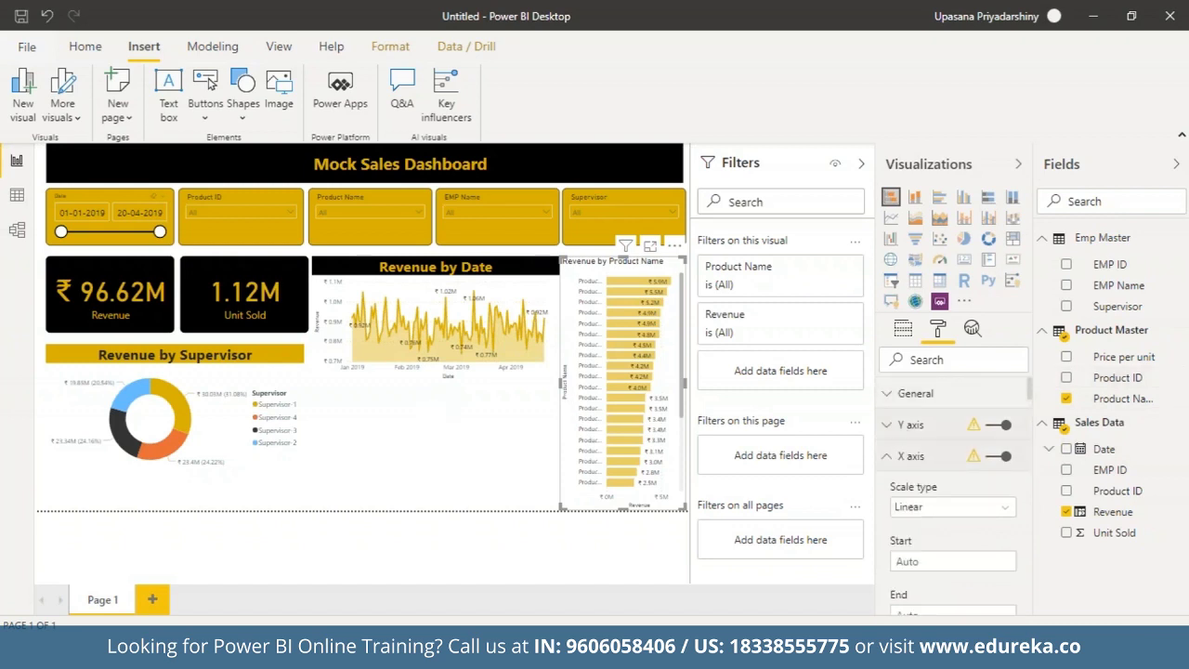
- Format the product chart's title with a gold background, centered alignment, 18 pt text and the Segoe (Bold) font
mouse_move(1030, 395)
left_mouse_down()
mouse_move(1035, 419)
mouse_move(1033, 390)
left_mouse_up()
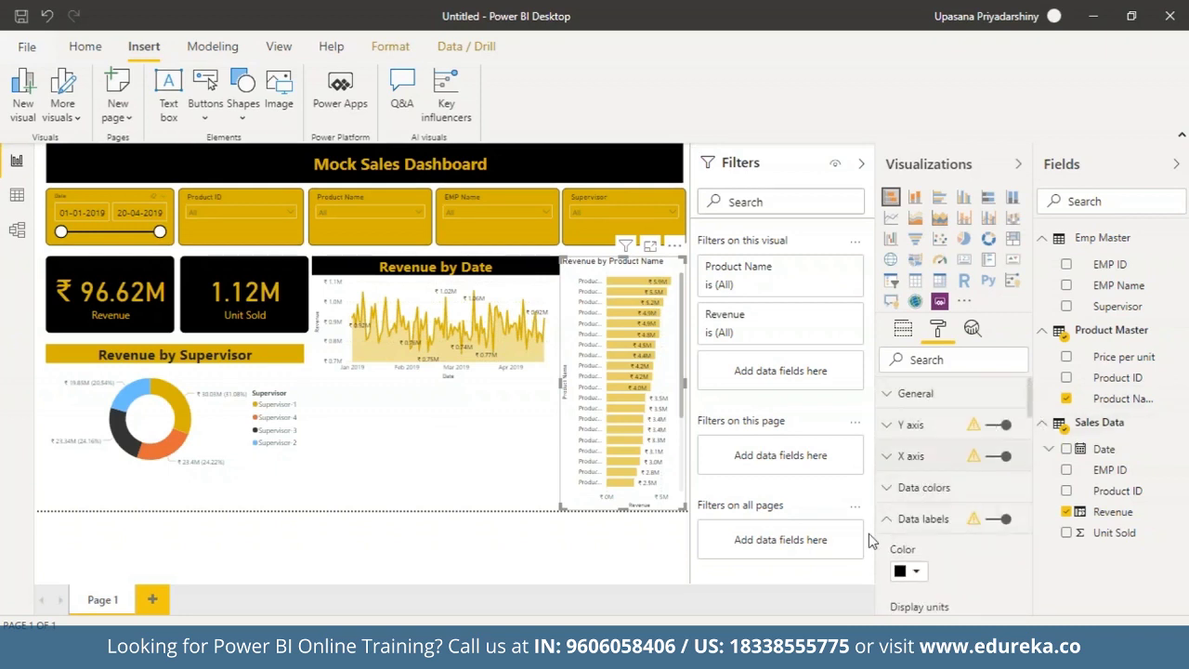
left_click(889, 520)
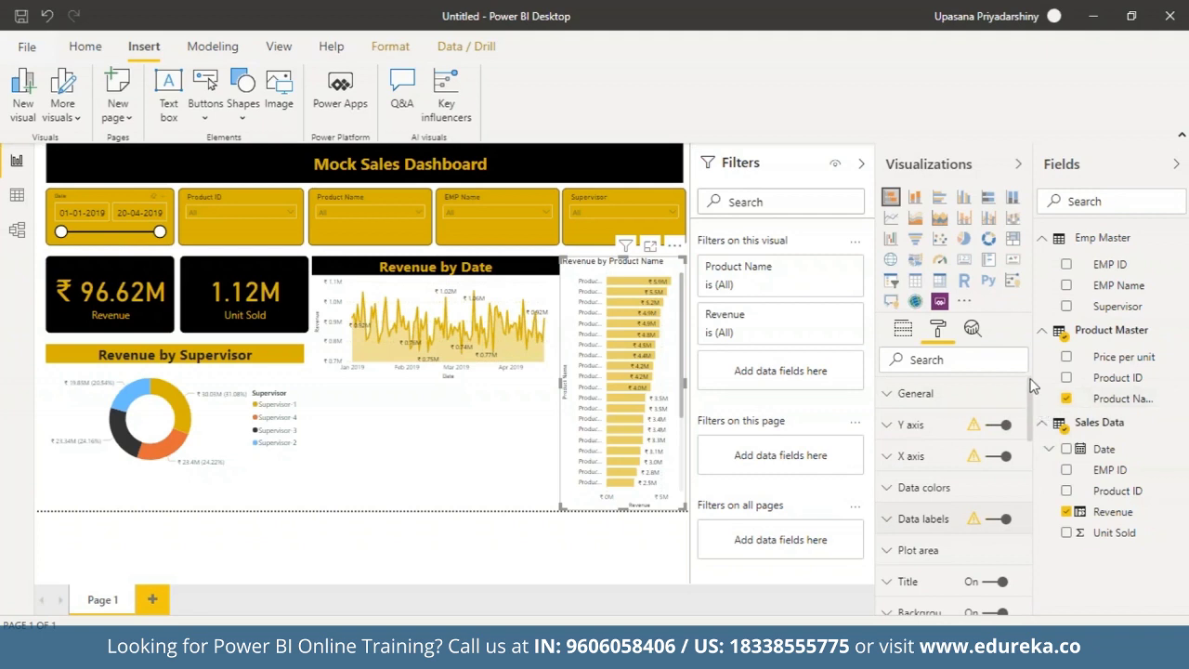
left_click_drag(1029, 386, 1030, 425)
left_click(892, 502)
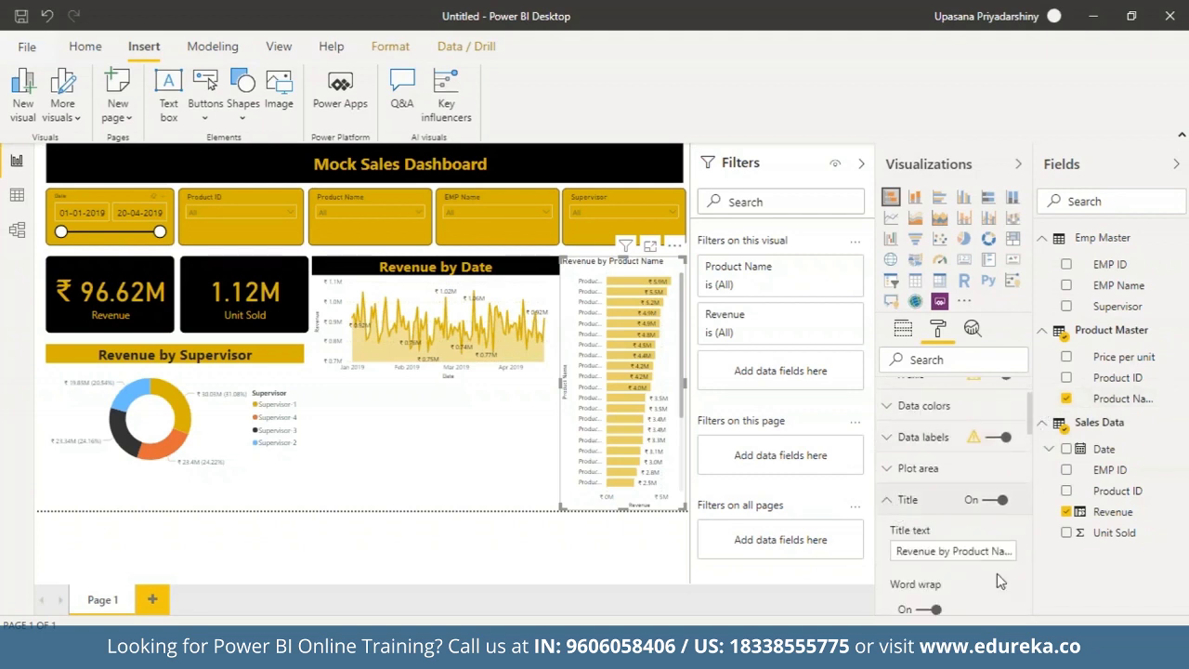
scroll(956, 520, "down", 3)
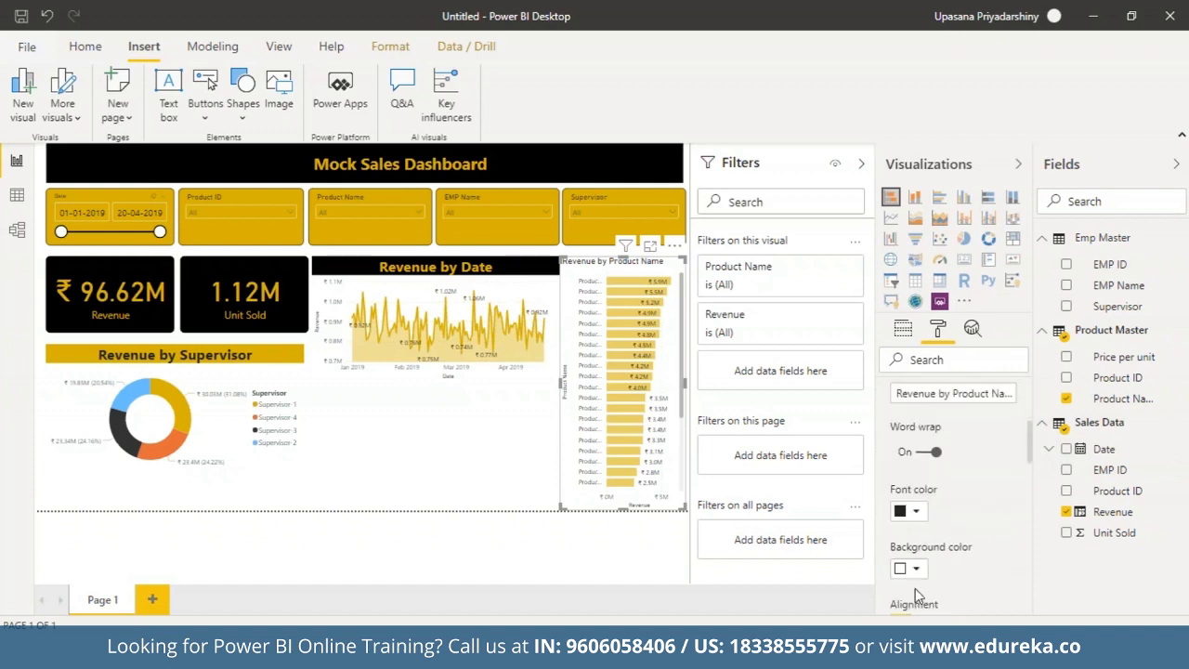
left_click(912, 581)
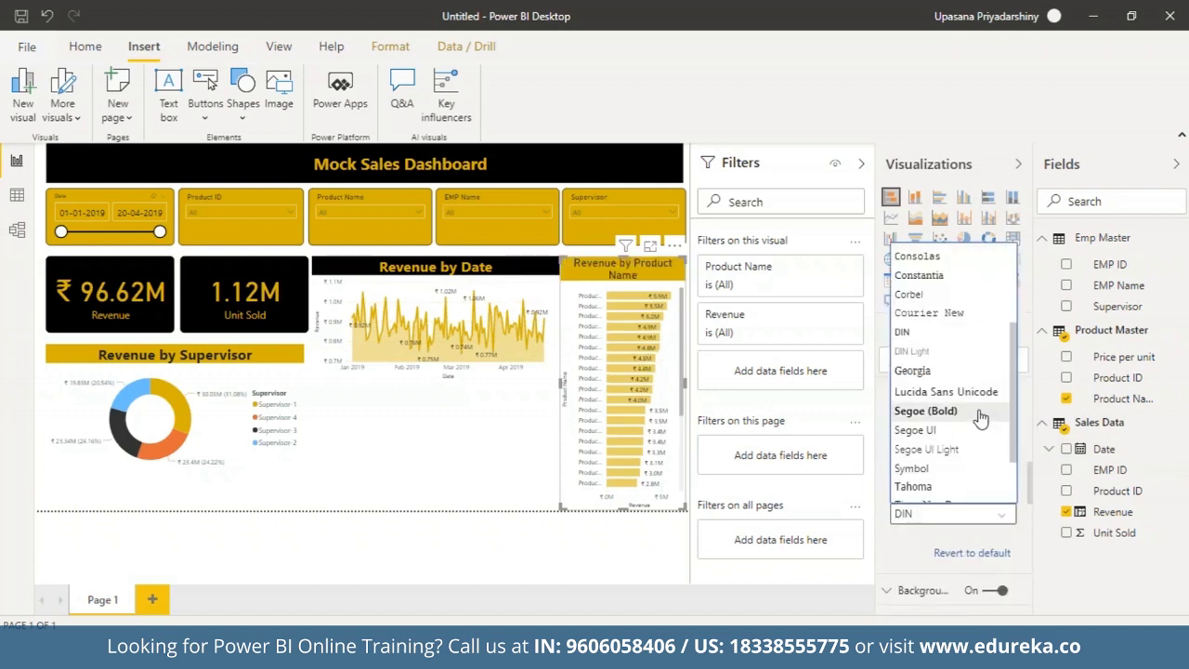
left_click(981, 416)
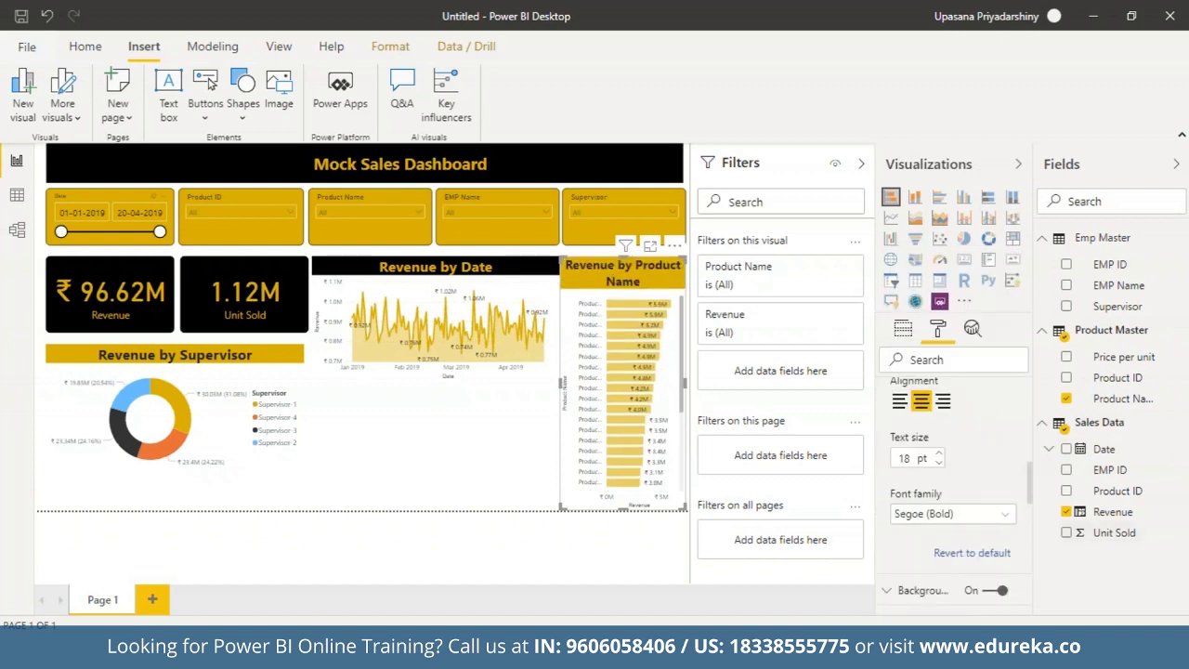
- Shorten the Revenue by Product Name chart and extend the Revenue by Date chart downward so both end level with the supervisor donut chart
left_click(430, 442)
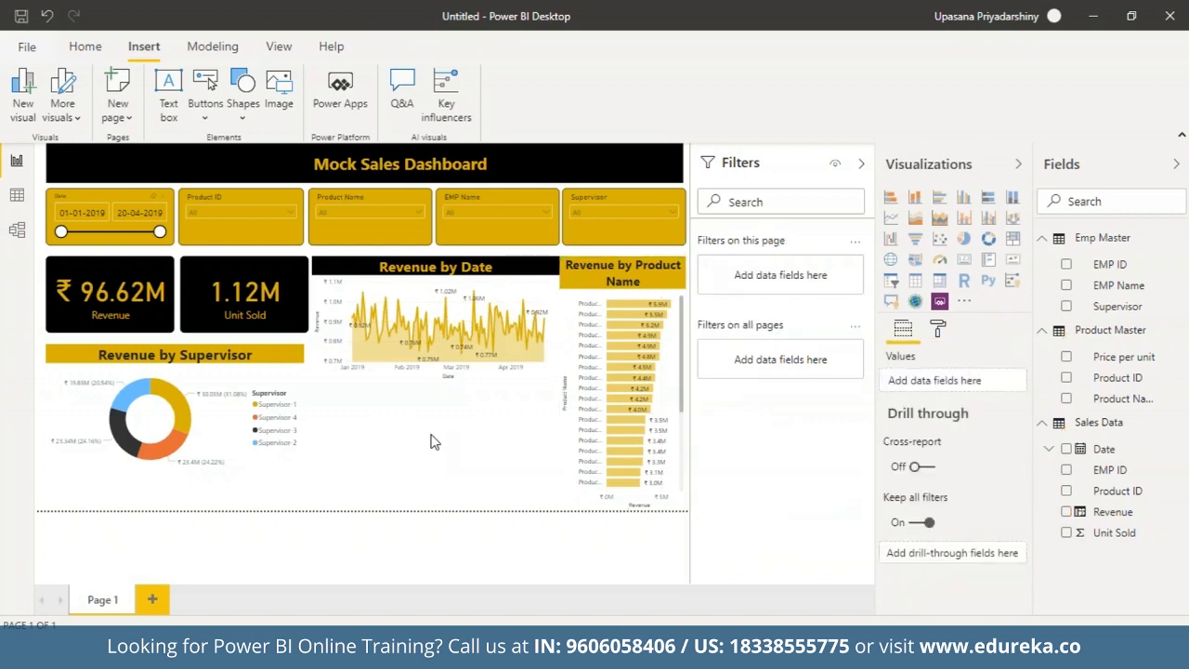
left_click(494, 320)
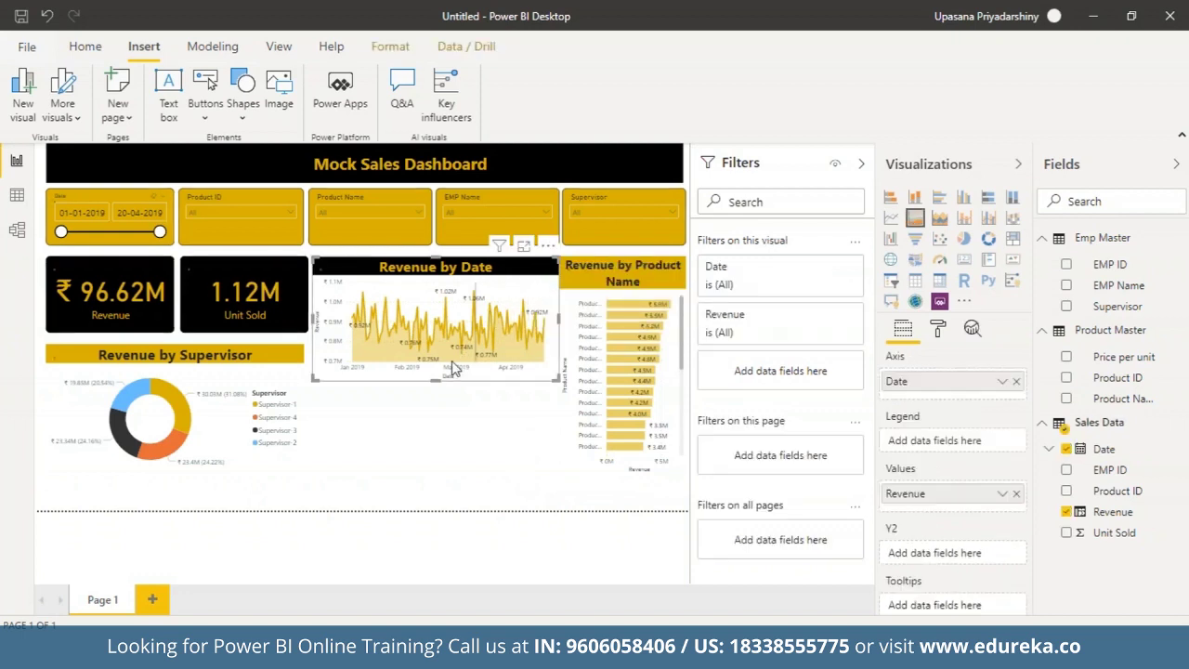
left_click_drag(436, 381, 436, 473)
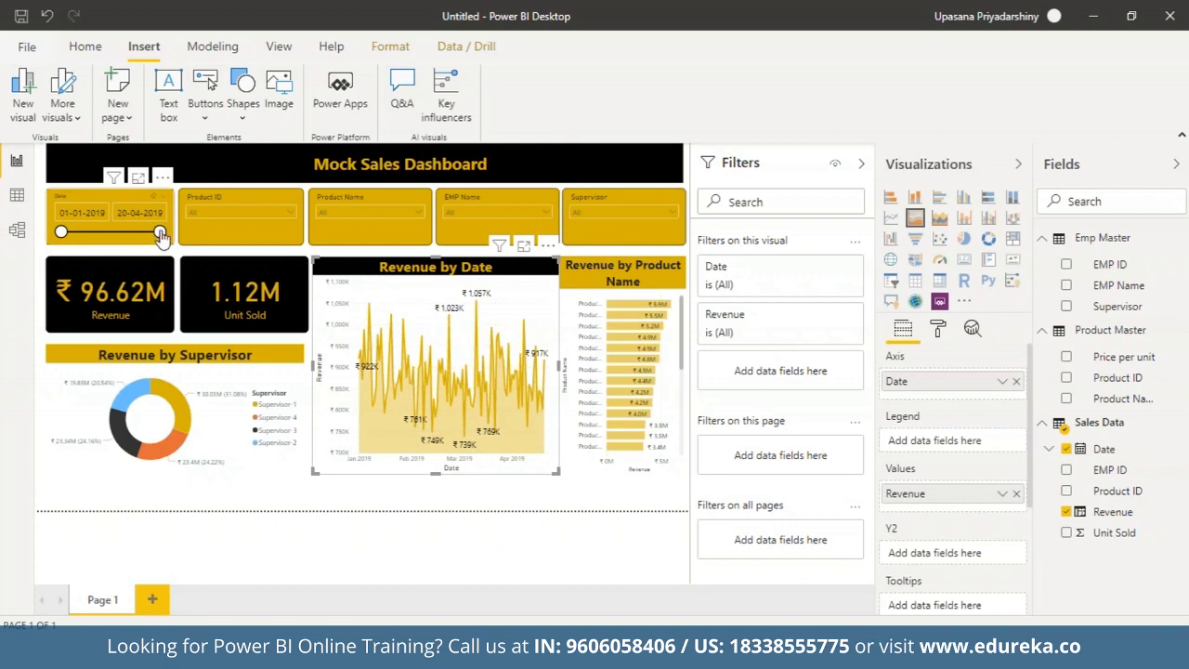
- Filter the dashboard to dates from 01-01-2019 to 10-02-2019 and to Supervisor 1
left_click_drag(160, 236, 99, 236)
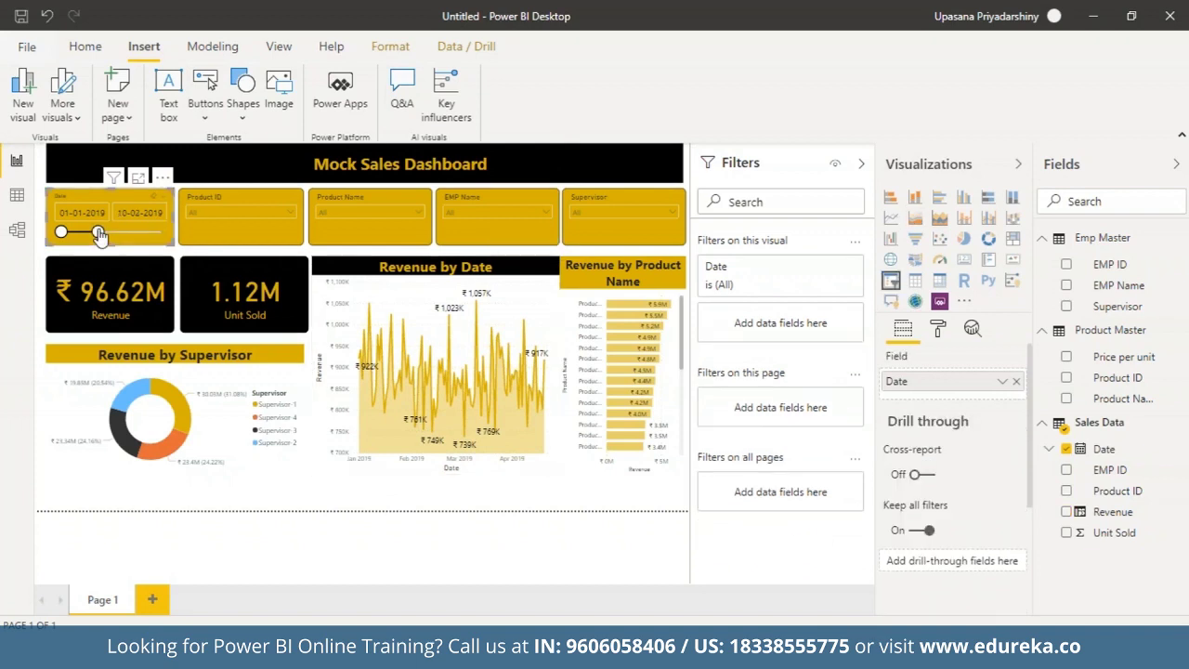
left_click(288, 211)
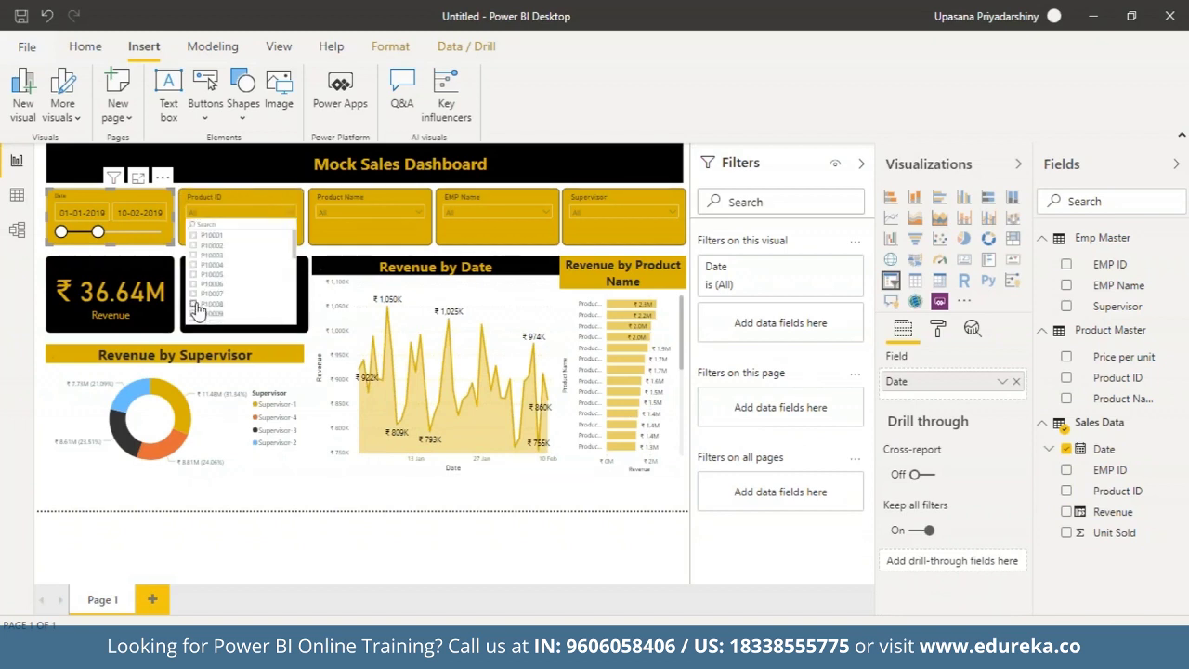
left_click(617, 212)
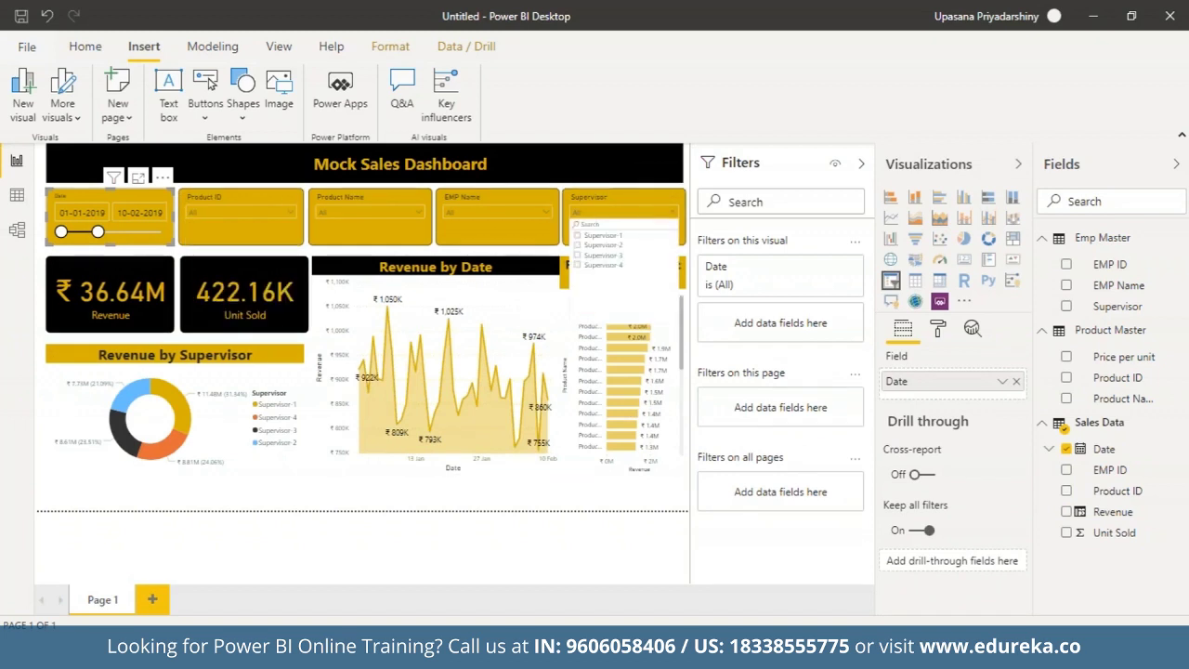
left_click(614, 237)
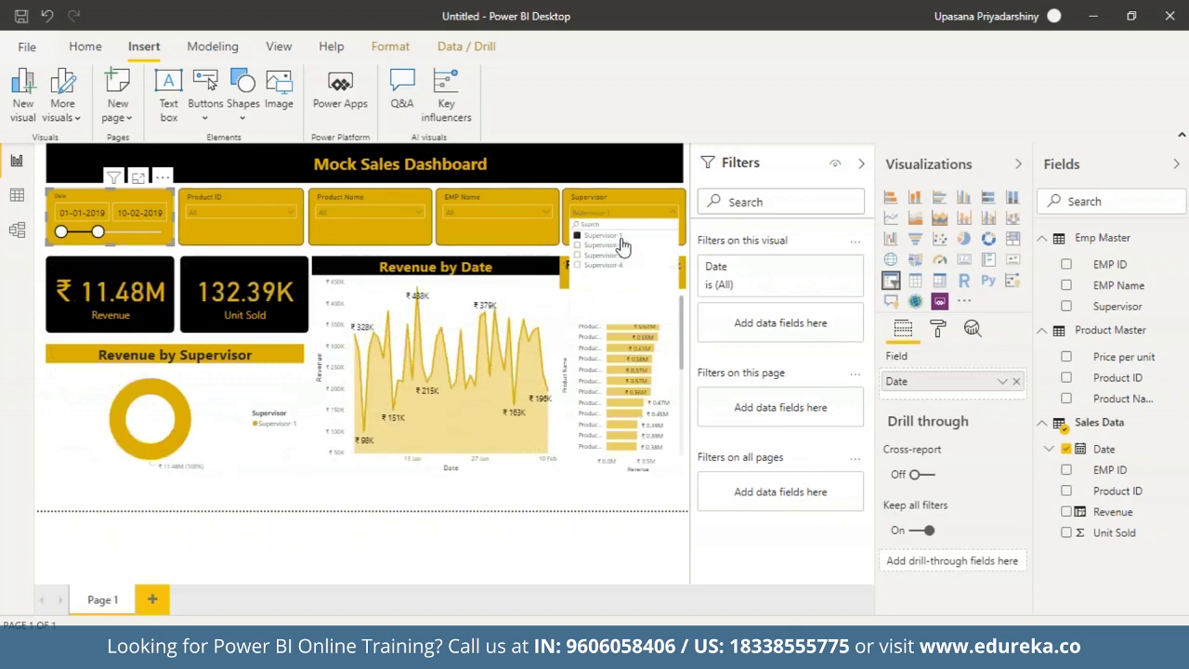
left_click(676, 219)
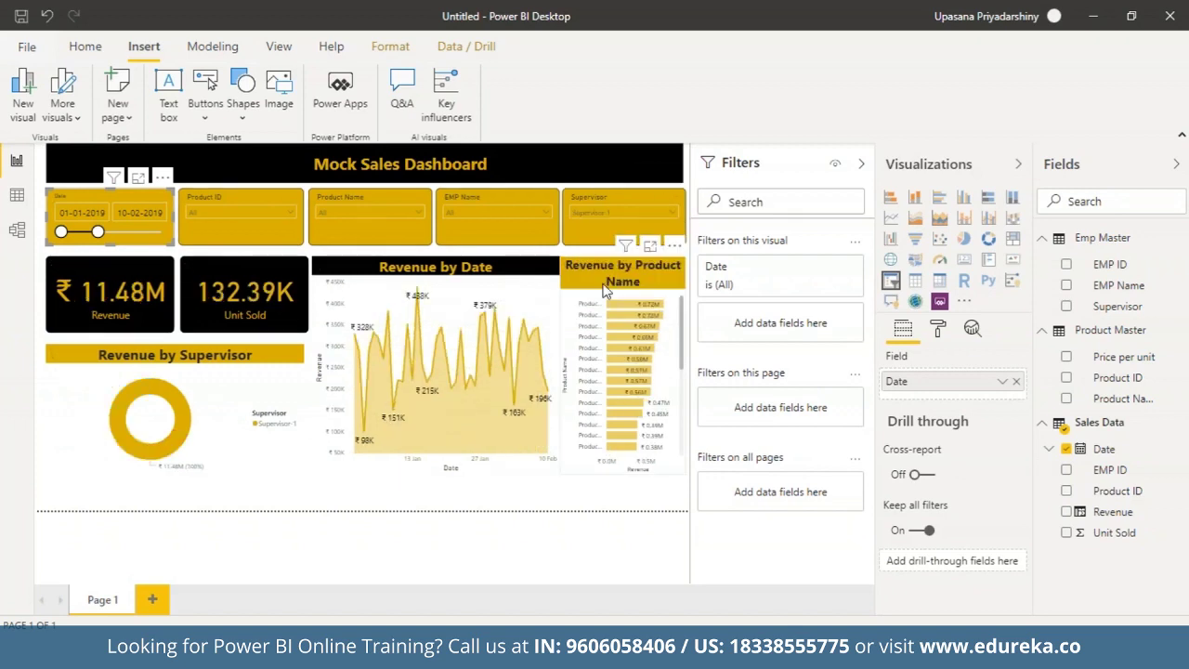
- Filter EMP Name to EMP-4 and shorten the Date slicer's range to end on 31-01-2019
left_click(544, 212)
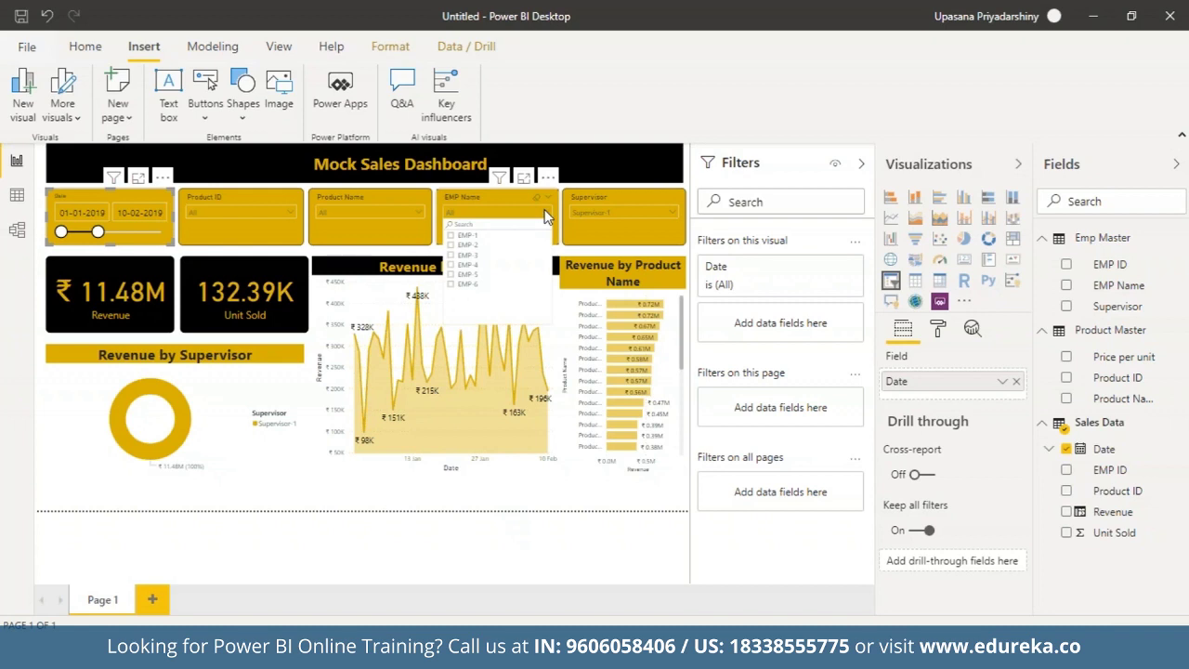
left_click(450, 265)
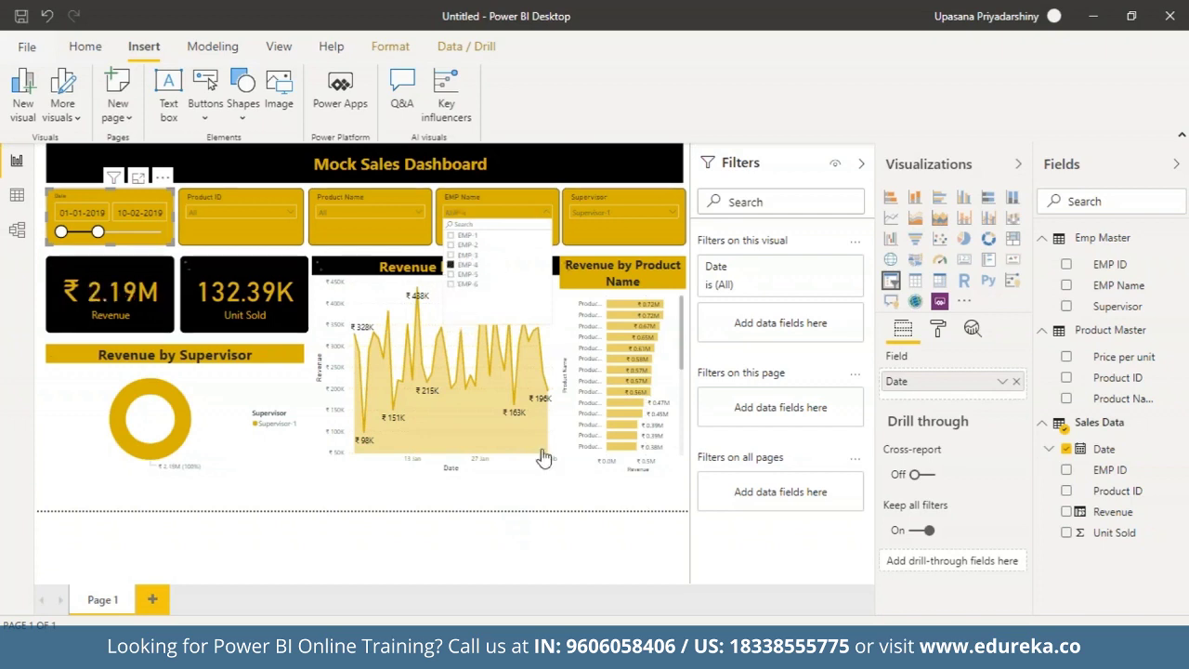
mouse_move(546, 450)
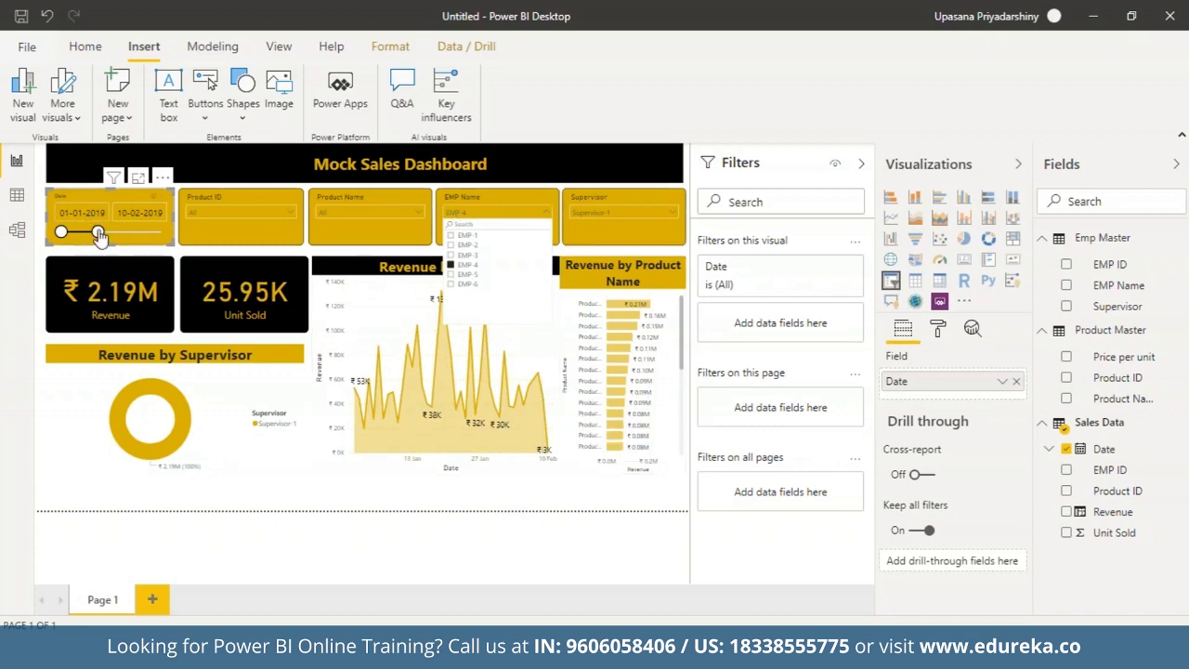
mouse_move(99, 236)
left_mouse_down()
mouse_move(62, 236)
mouse_move(88, 232)
left_mouse_up()
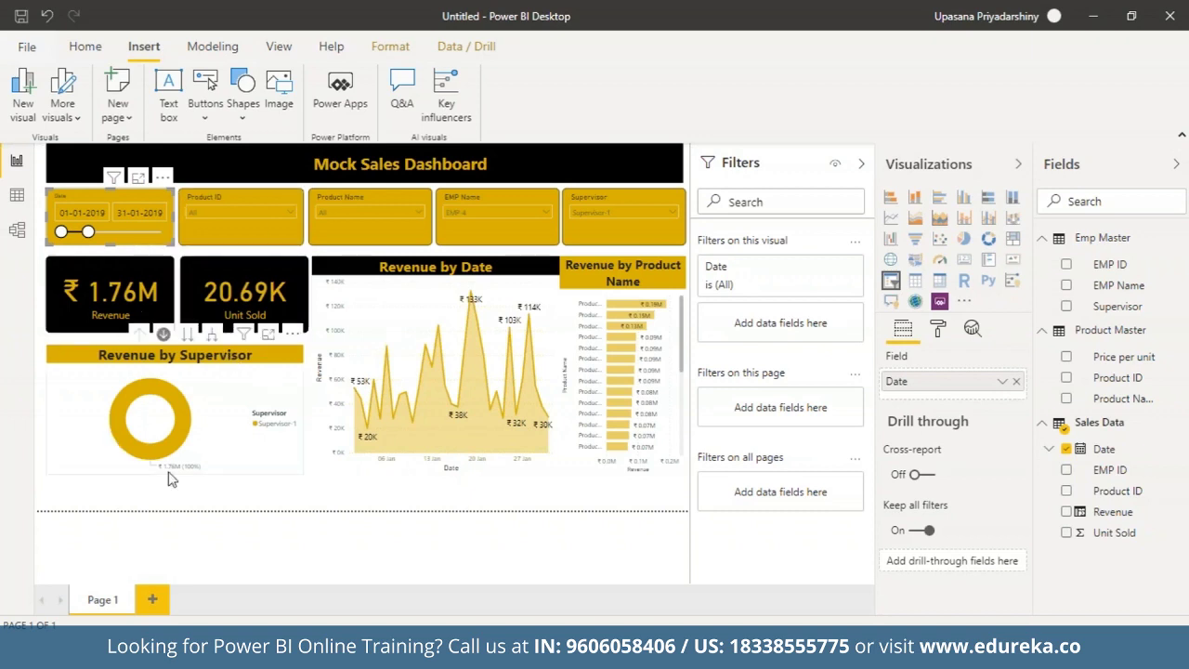
mouse_move(434, 317)
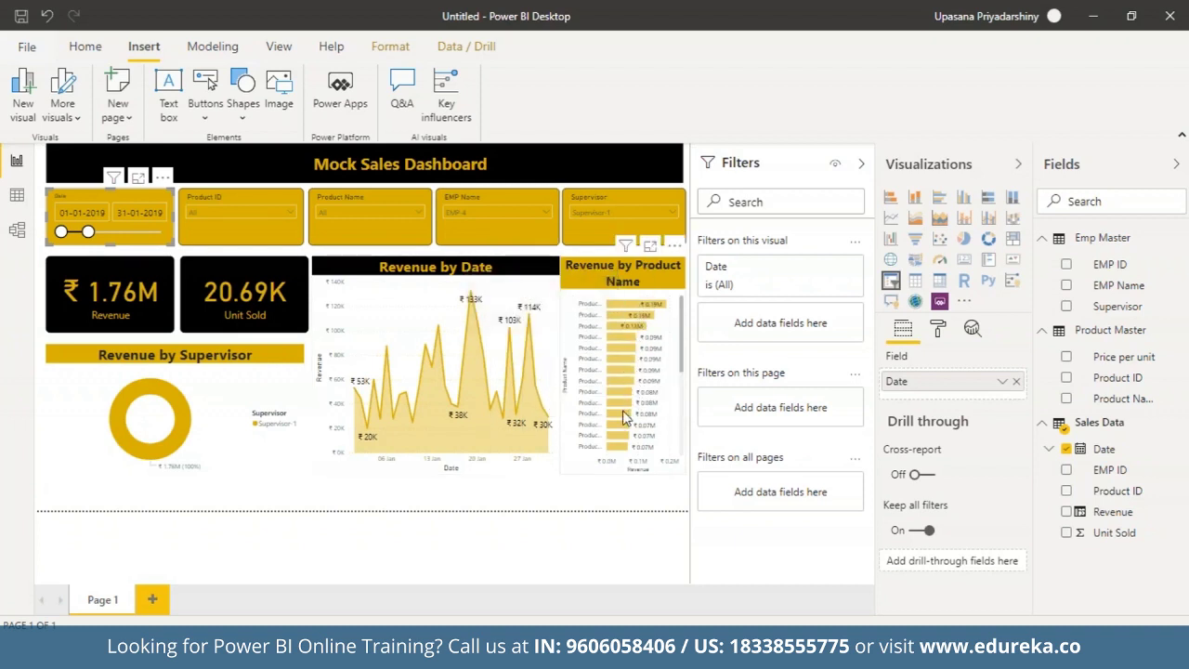
- Extend the Date slicer's range to end on 20-04-2019
mouse_move(679, 351)
left_mouse_down()
mouse_move(679, 385)
mouse_move(677, 351)
left_mouse_up()
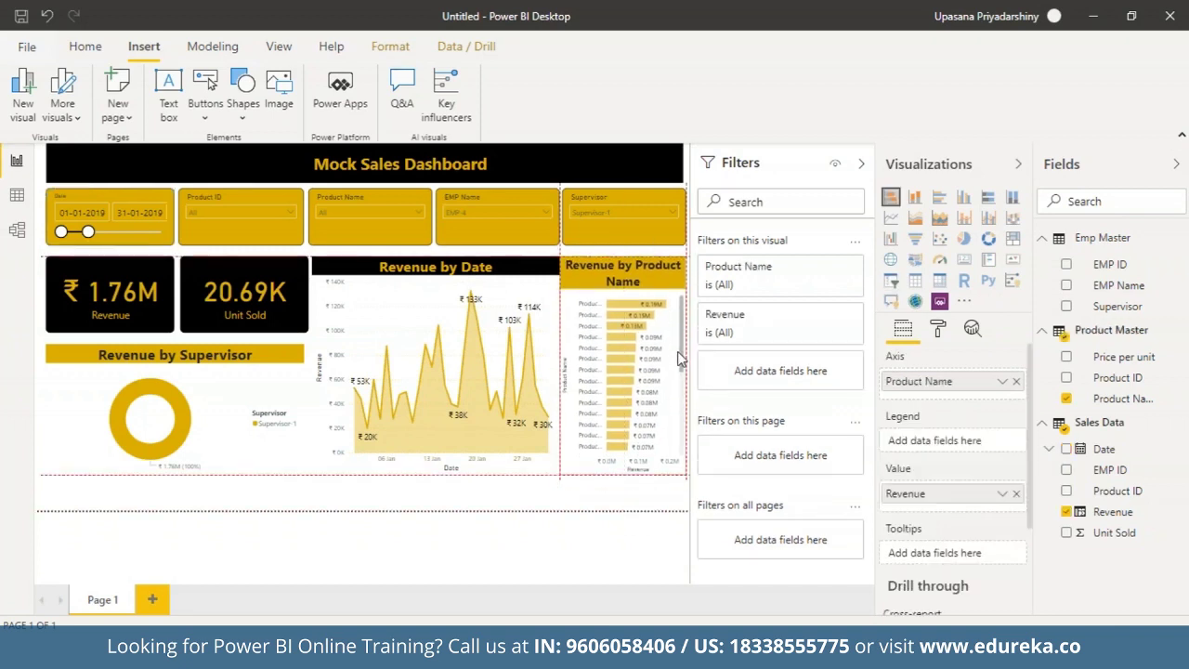
left_click(598, 491)
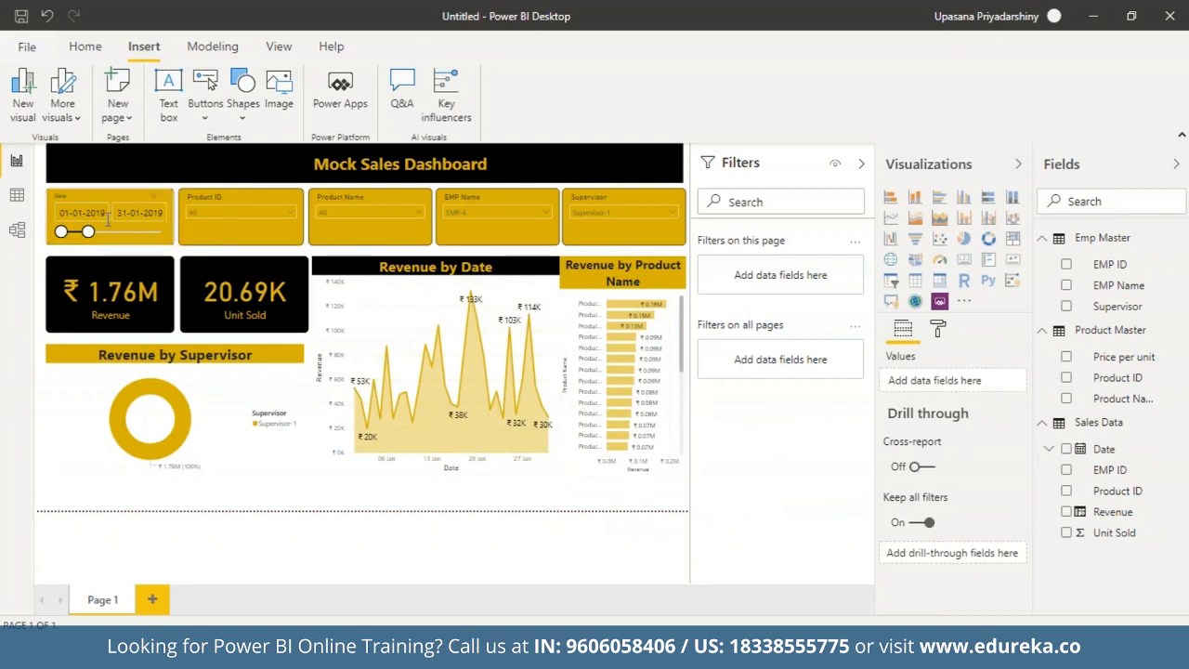
left_click_drag(88, 231, 160, 232)
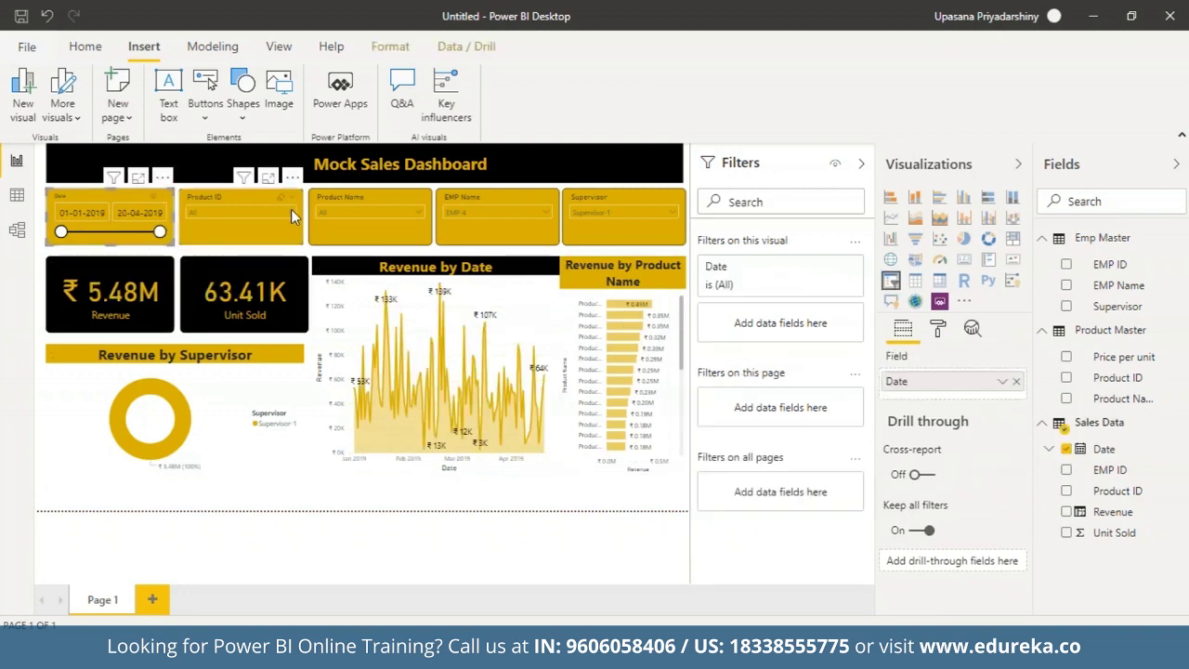
- Clear the EMP-4 selection in the EMP Name slicer and the Supervisor-1 selection in the Supervisor slicer
left_click(420, 213)
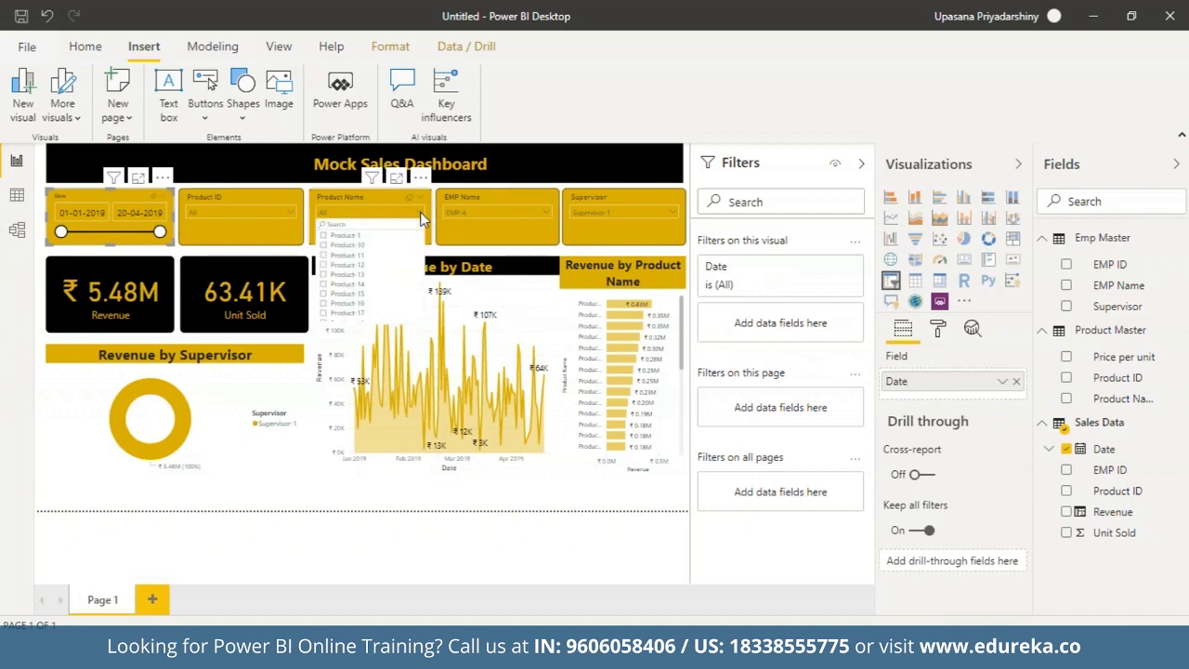
left_click(542, 208)
left_click(453, 265)
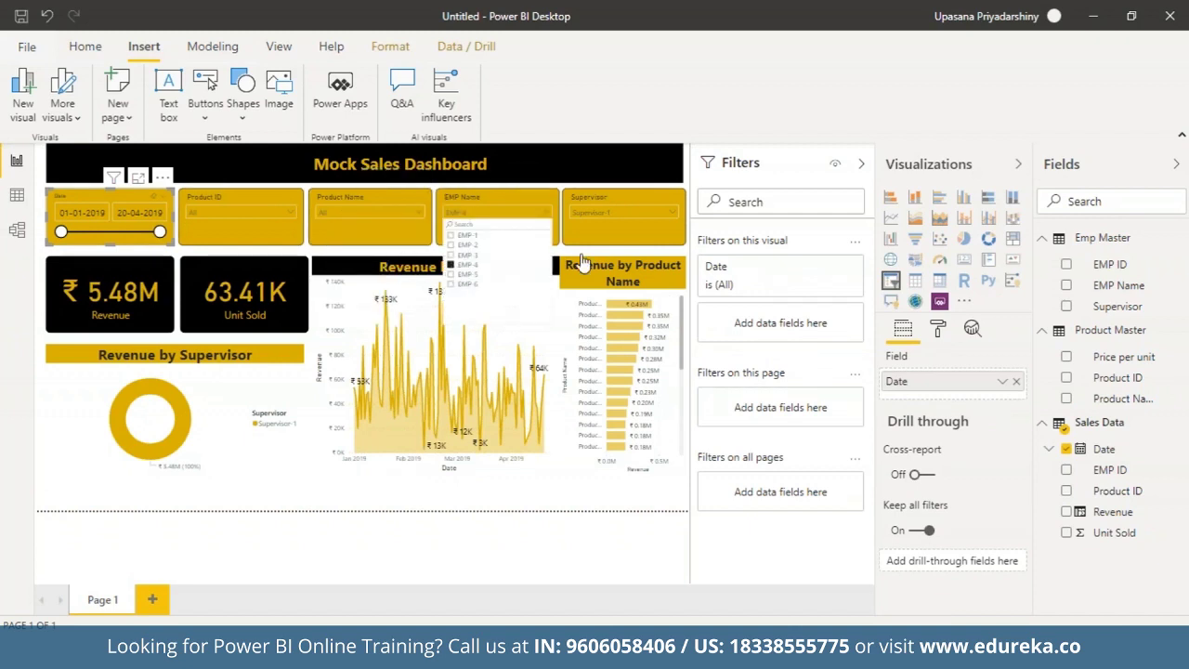
left_click(667, 212)
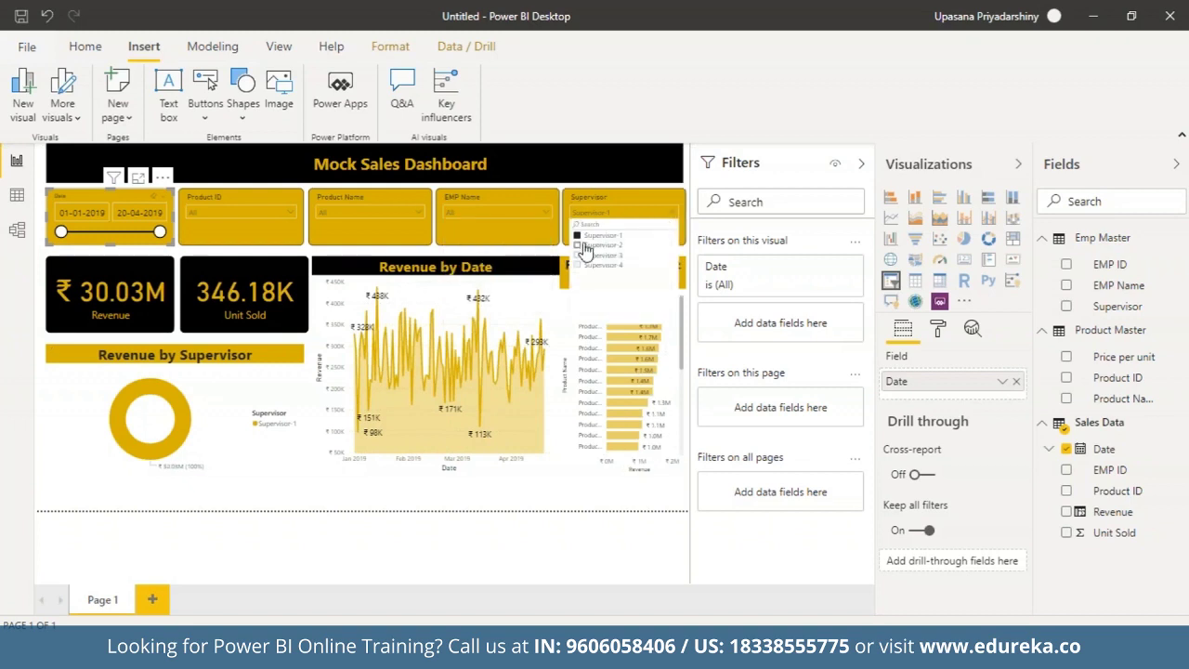
left_click(580, 240)
left_click(670, 192)
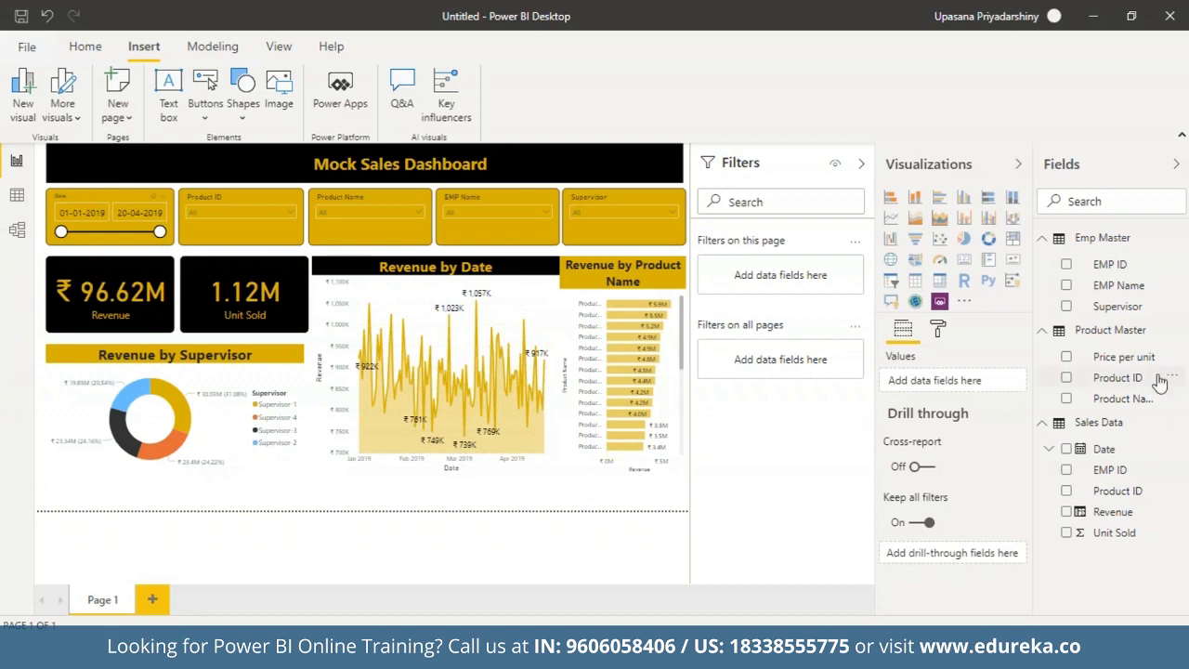
- Find the Scroller custom visual in the AppSource marketplace and import it into the report
left_click(964, 302)
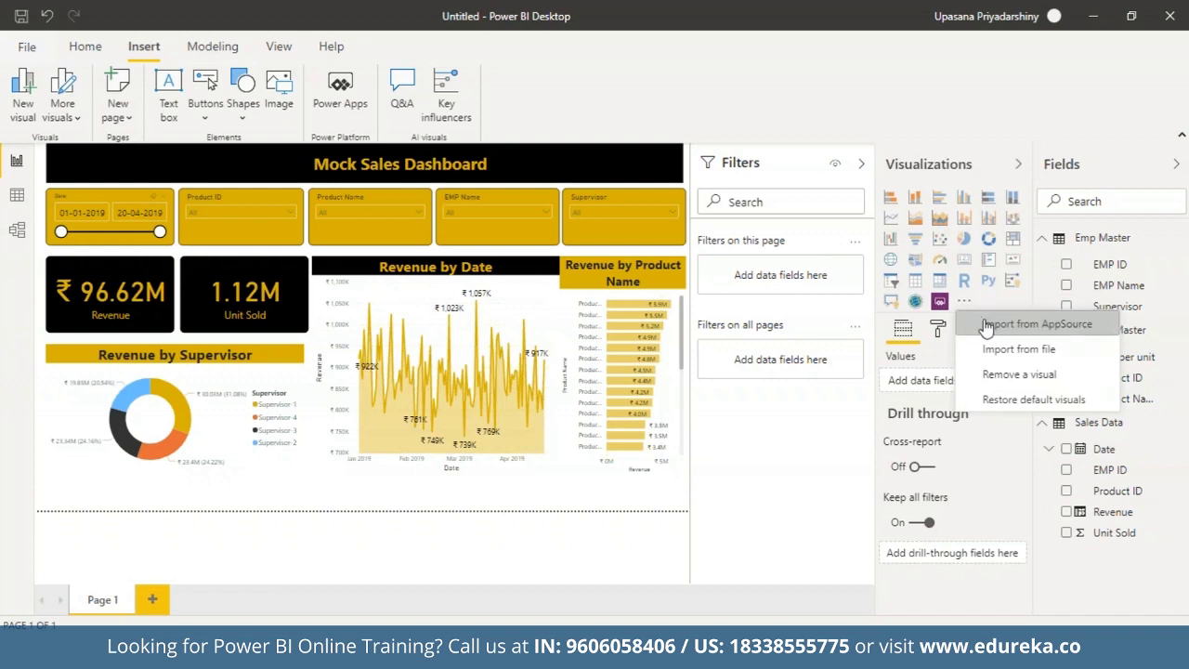
left_click(986, 324)
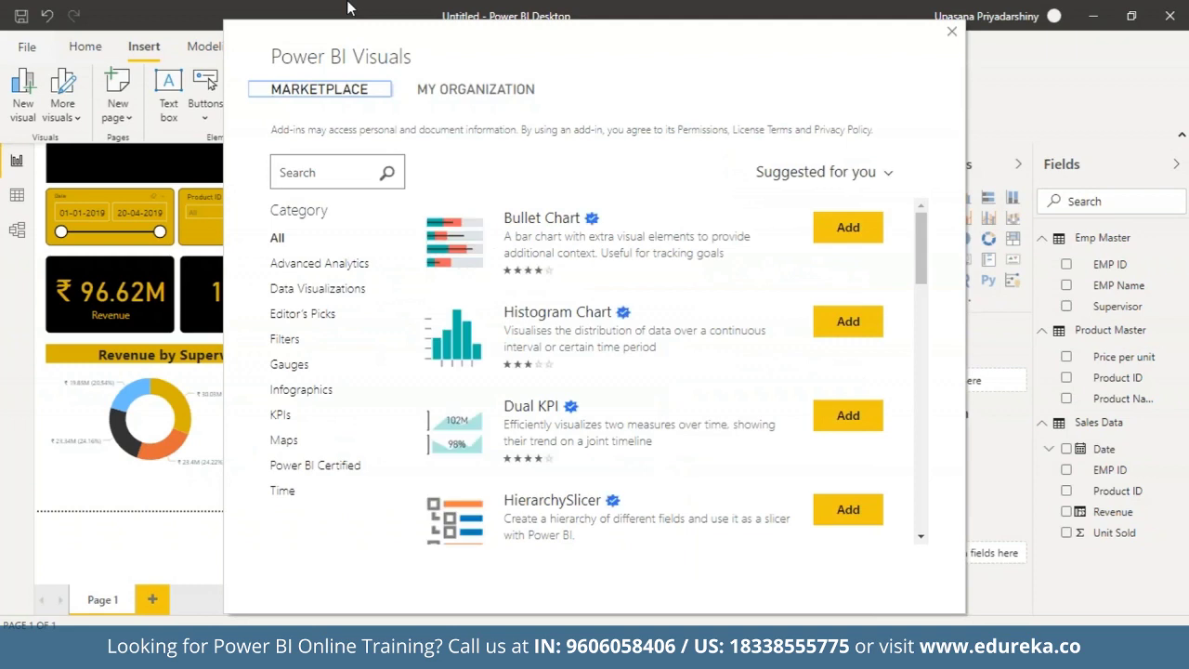
left_click(345, 166)
type("scroller")
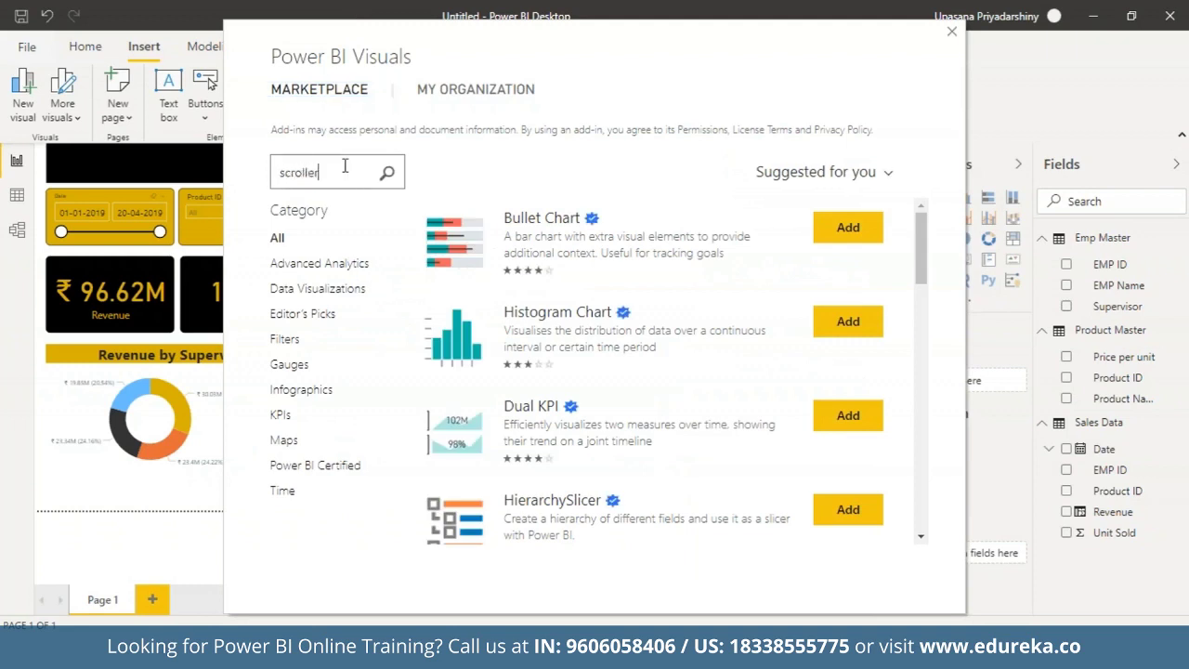
key("Return")
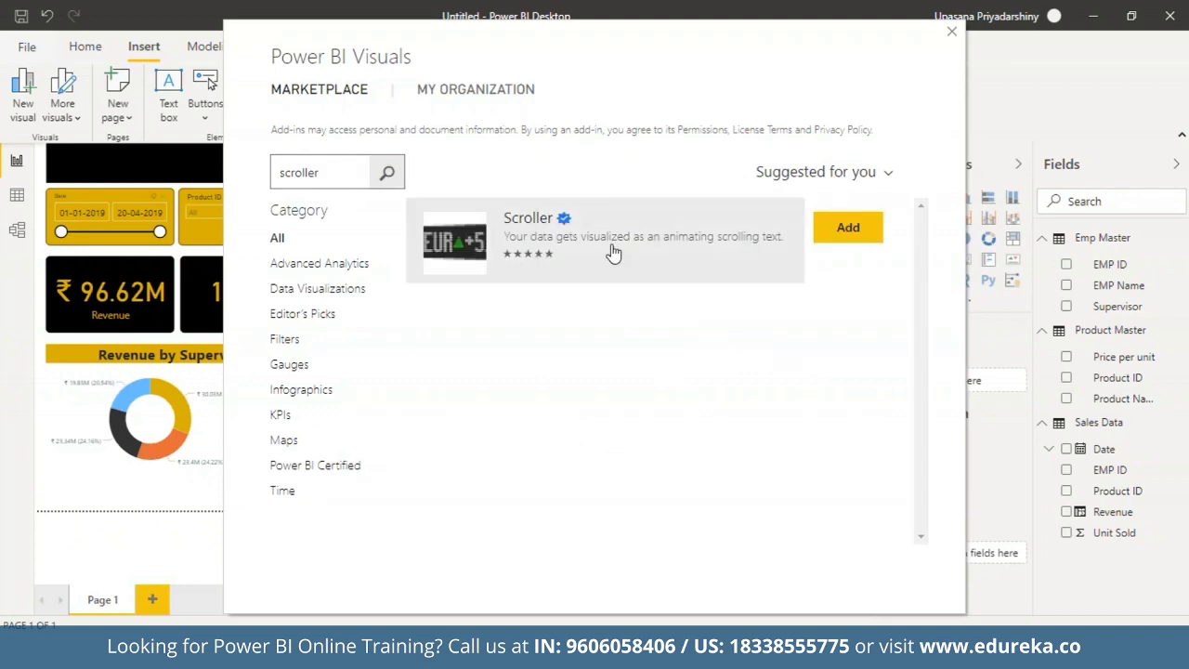
left_click(862, 226)
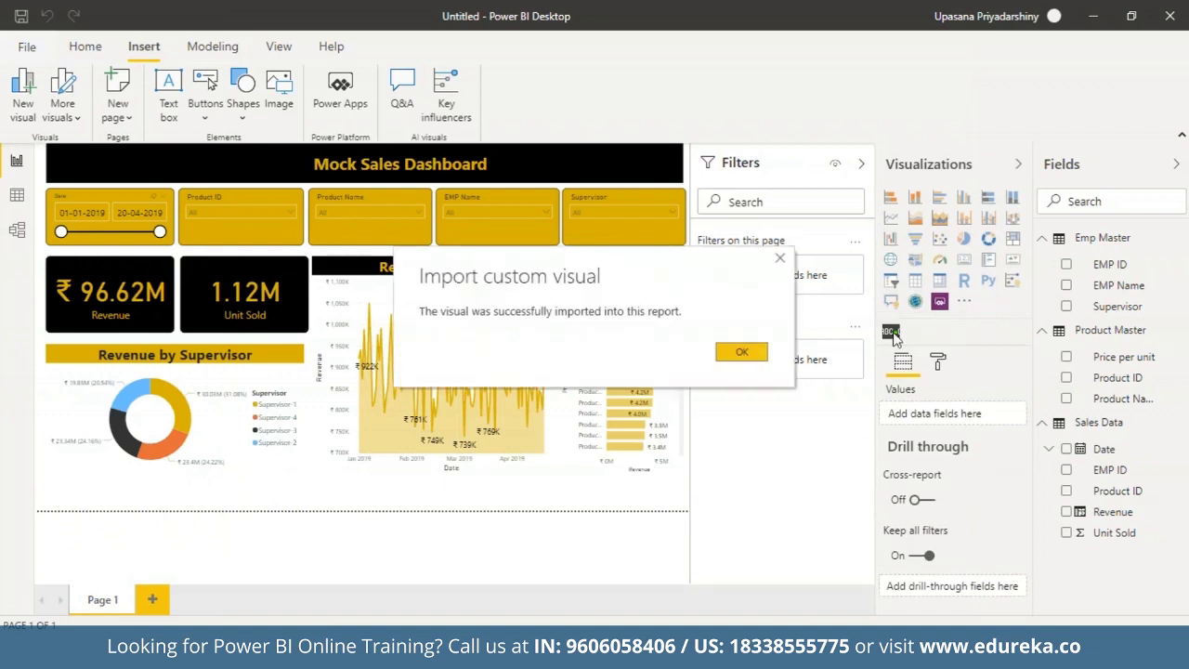
left_click(742, 354)
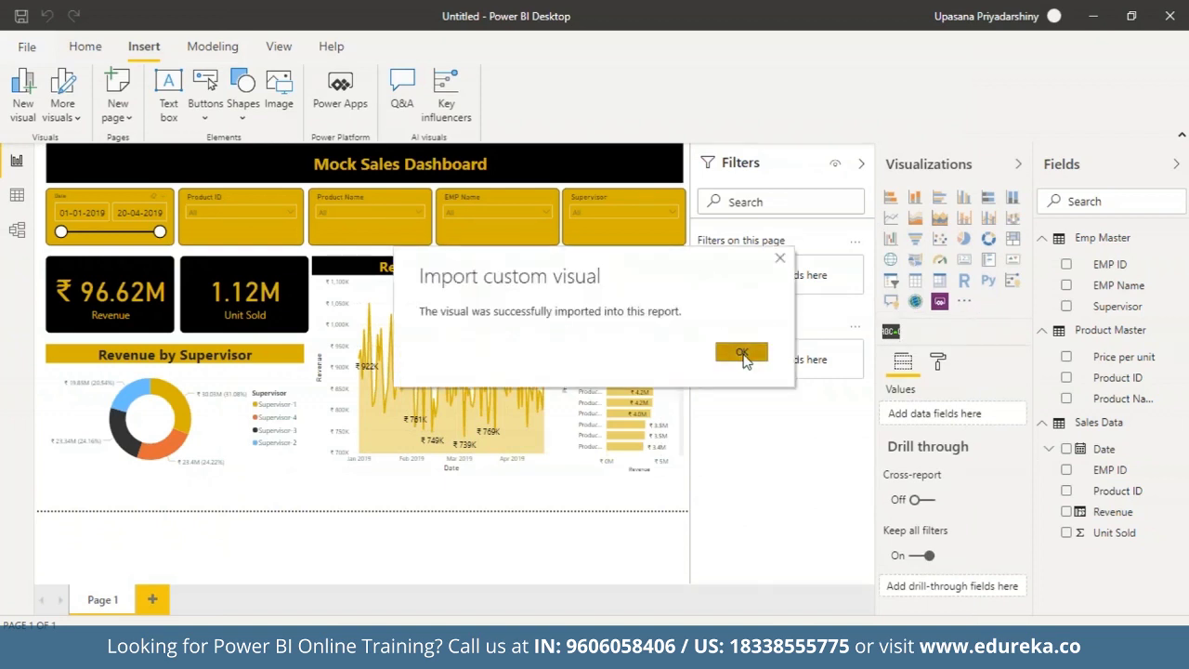
- Add a Scroller visual and shape it into a thin strip spanning the full page width just below the charts
left_click(889, 332)
left_click_drag(142, 259, 84, 446)
left_click_drag(106, 354, 106, 496)
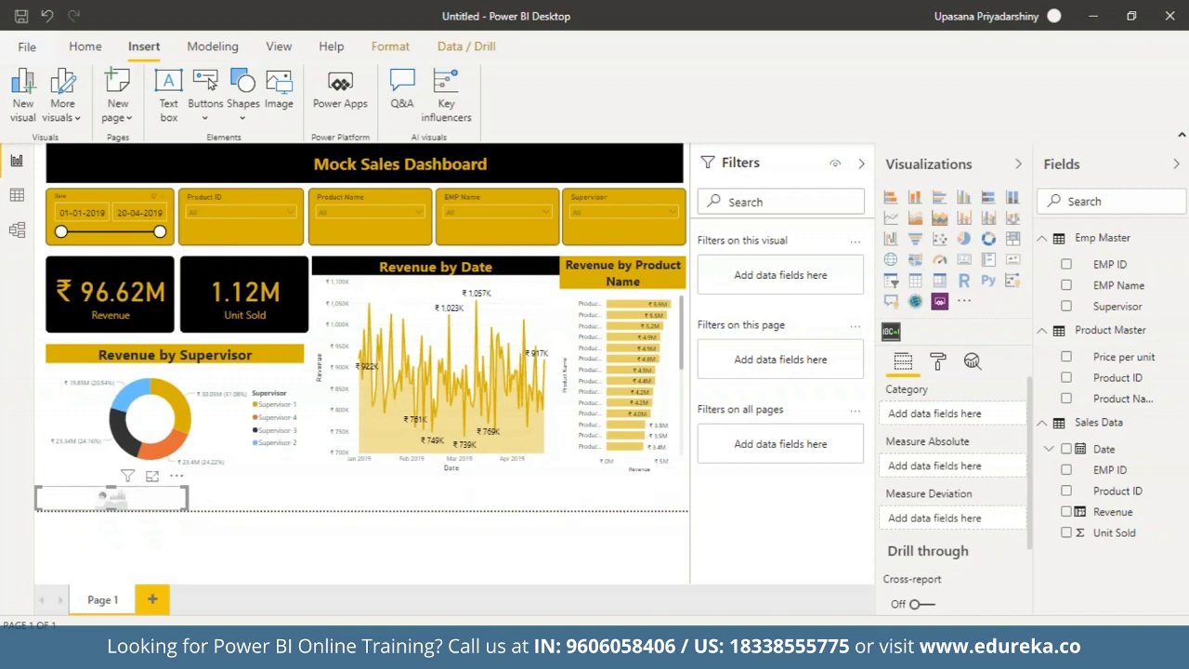
left_click_drag(186, 494, 687, 513)
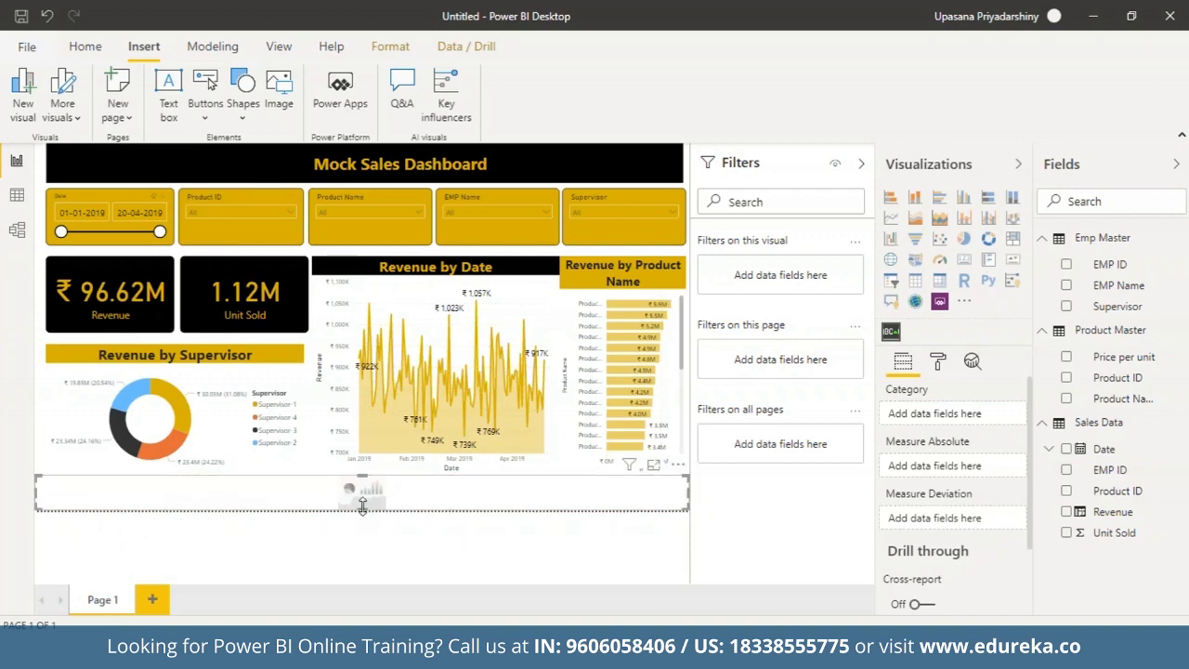
left_click_drag(362, 501, 362, 485)
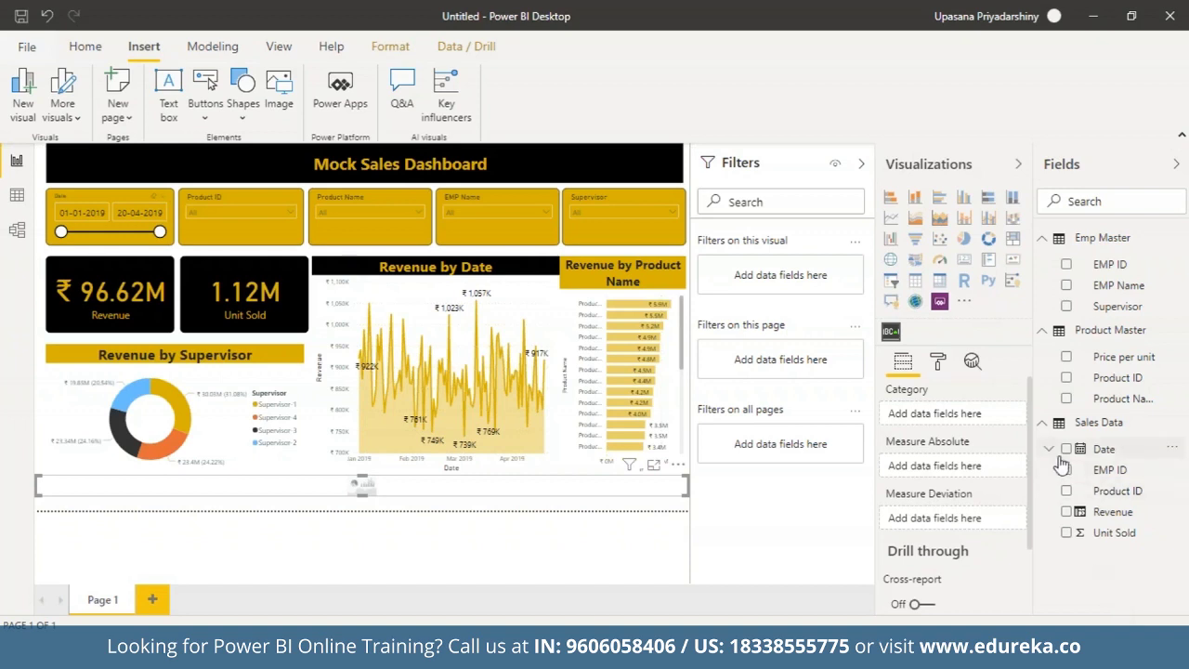
- Assign Product ID as the scroller's category and Price per unit as its Measure Absolute, and turn off its title
left_click_drag(1110, 382, 943, 416)
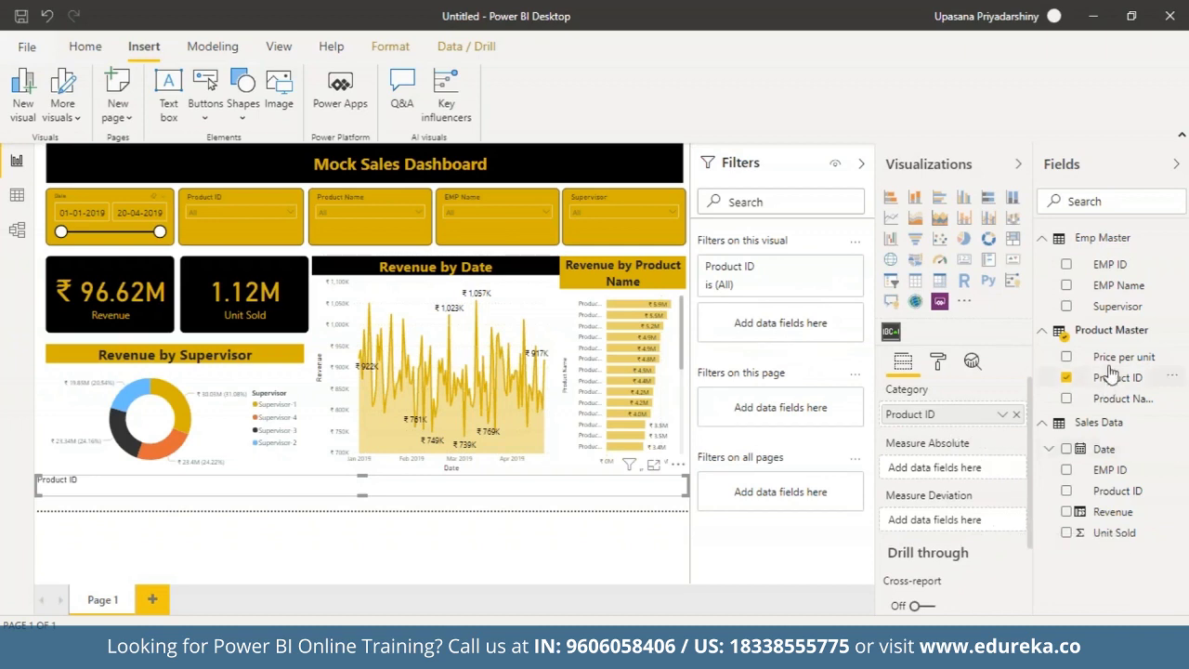
left_click_drag(1111, 358, 945, 474)
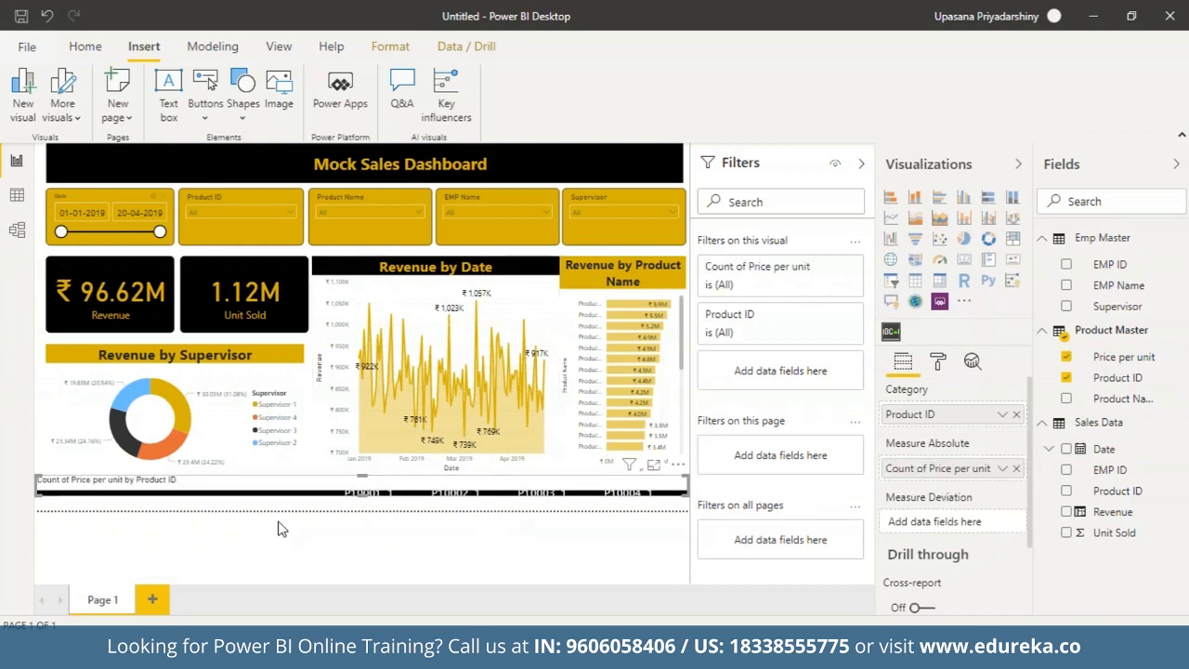
left_click(937, 360)
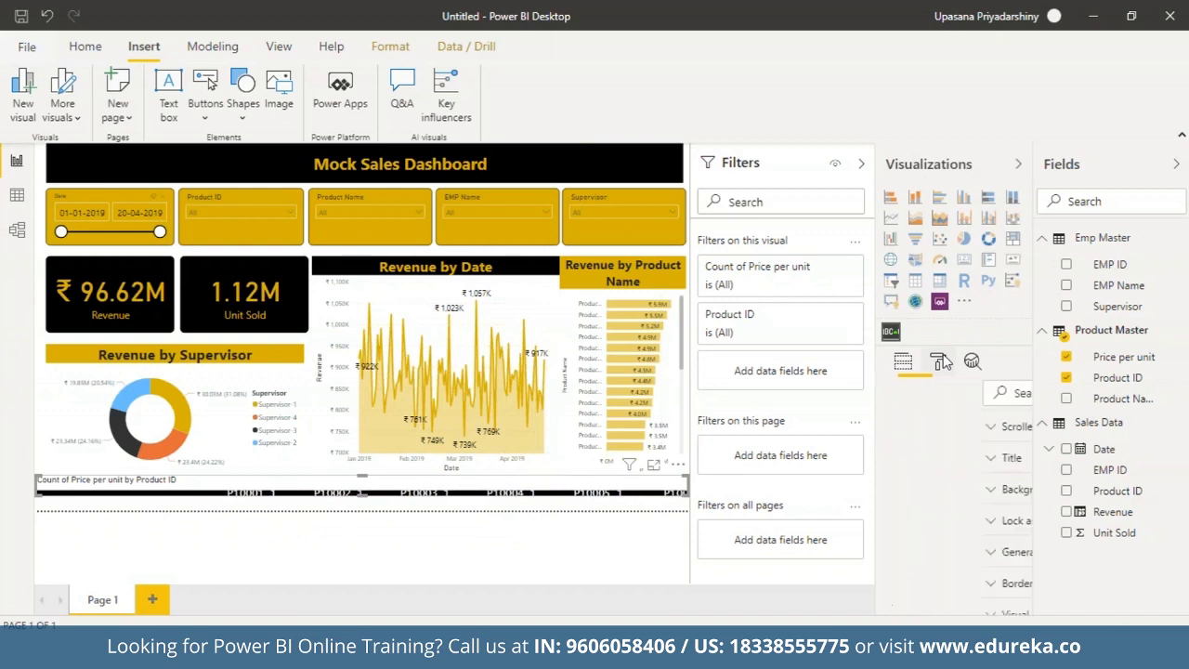
left_click(986, 460)
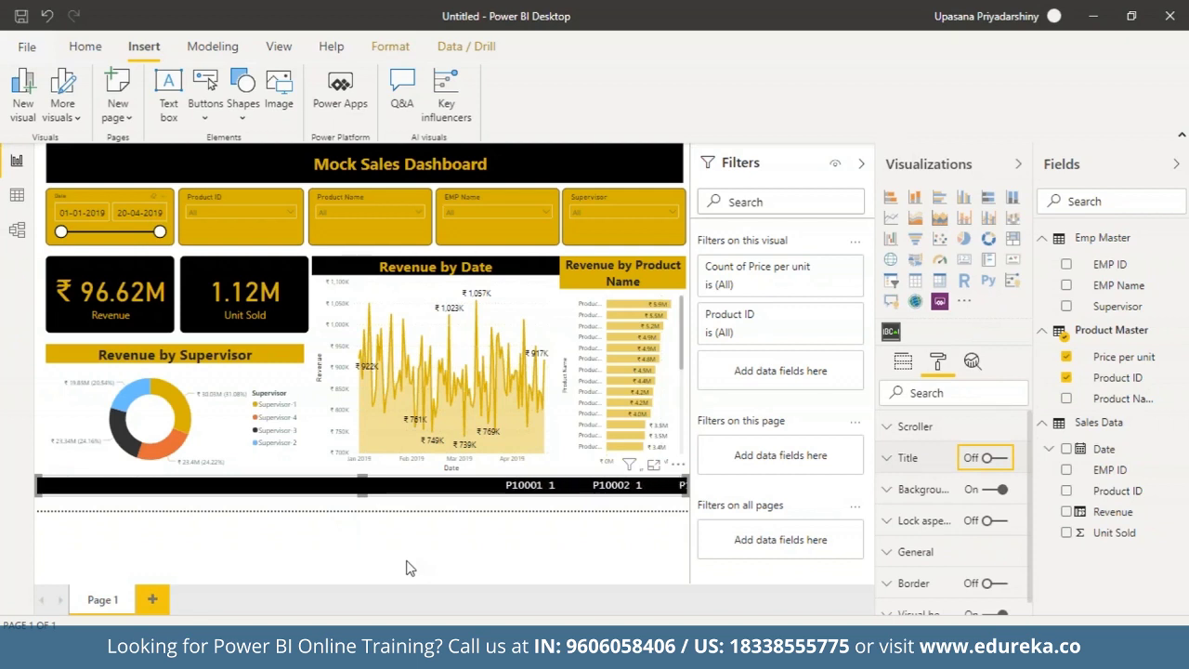
- Change the scroller's text color to the dashboard's gold
left_click_drag(1029, 470, 1028, 497)
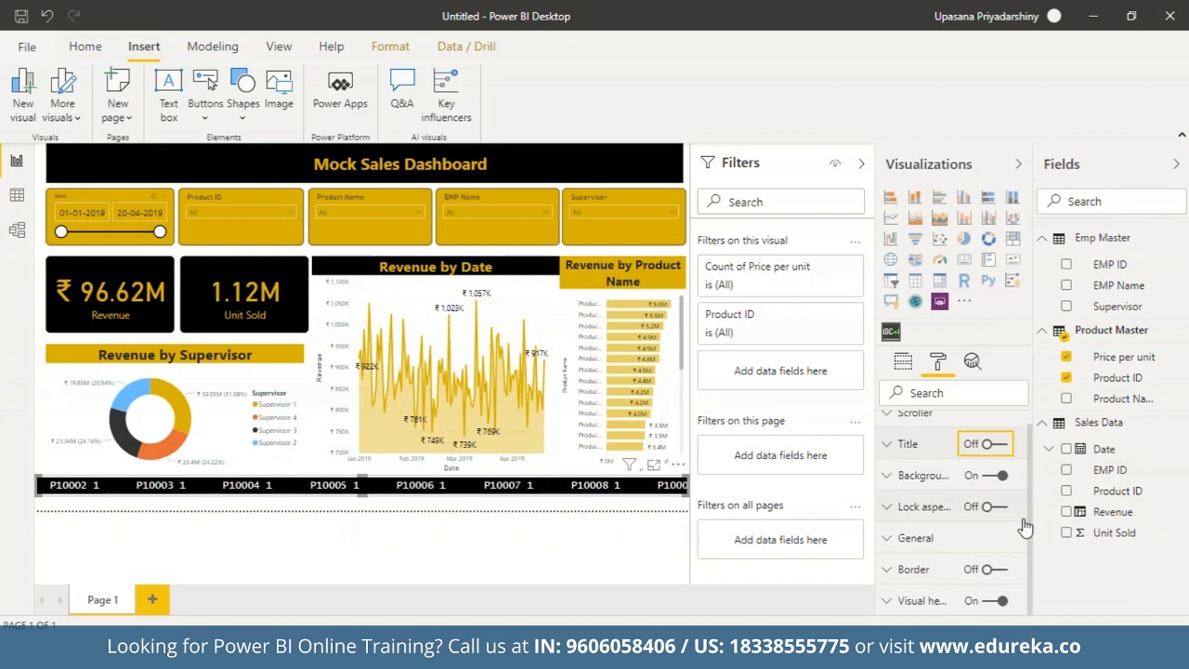
left_click(894, 416)
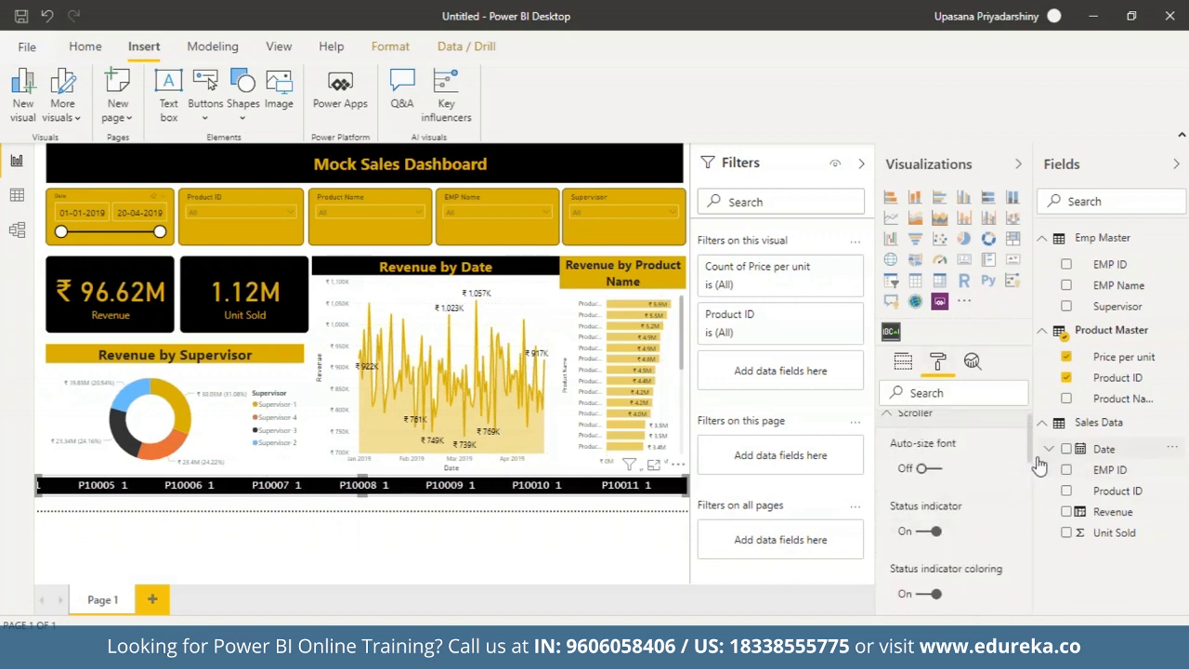
left_click_drag(1029, 460, 1032, 545)
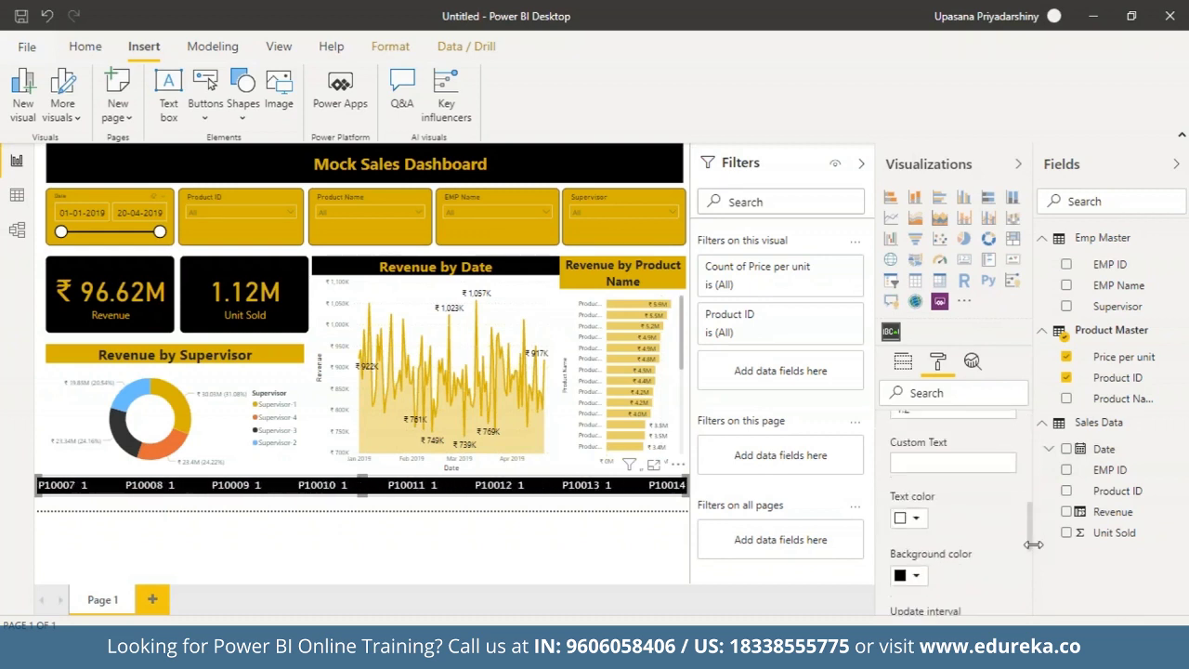
left_click(914, 519)
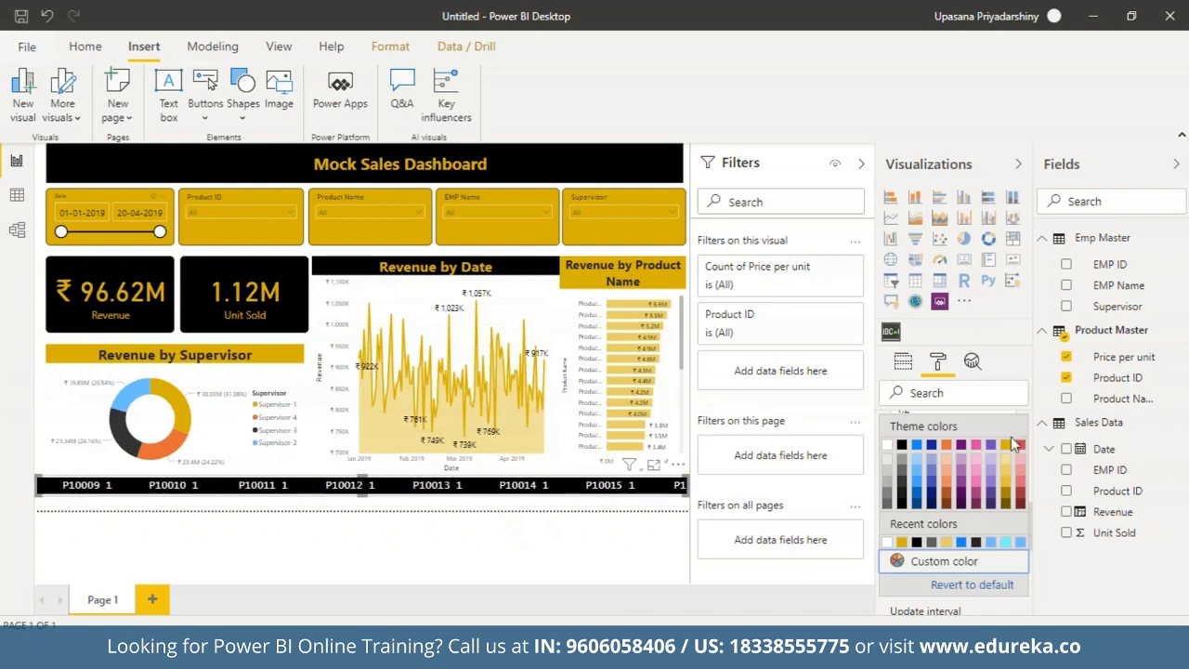
left_click(901, 541)
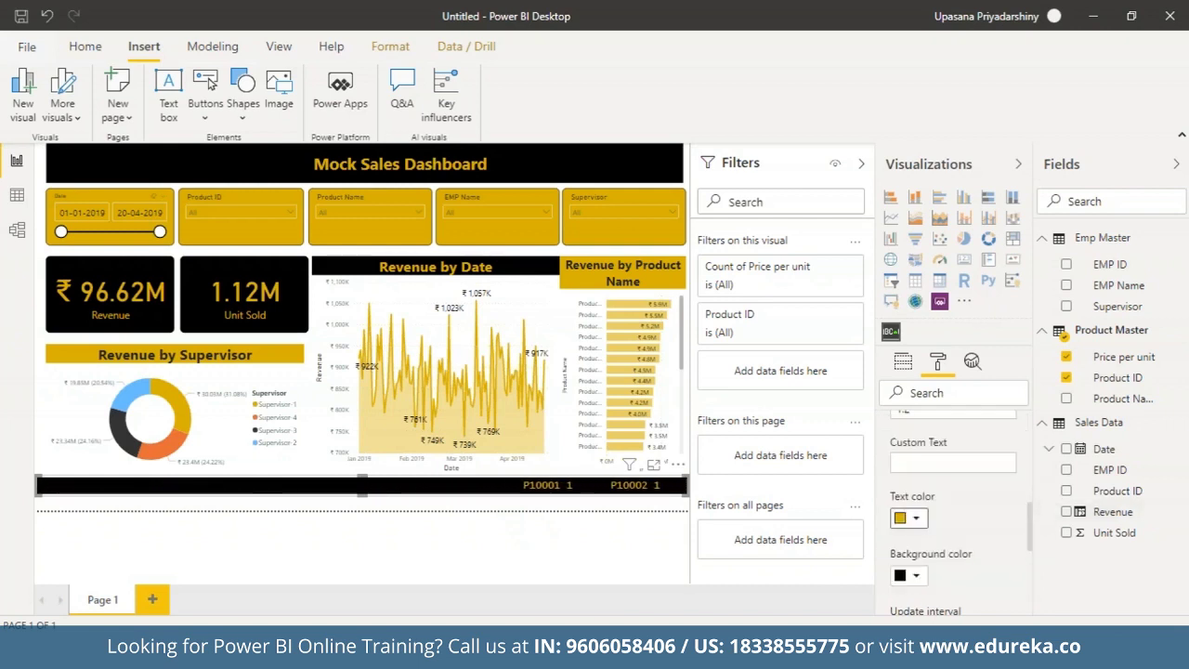
- Set the scroller's scroll speed to 1.0
scroll(1034, 501, "up", 2)
scroll(1033, 501, "up", 1)
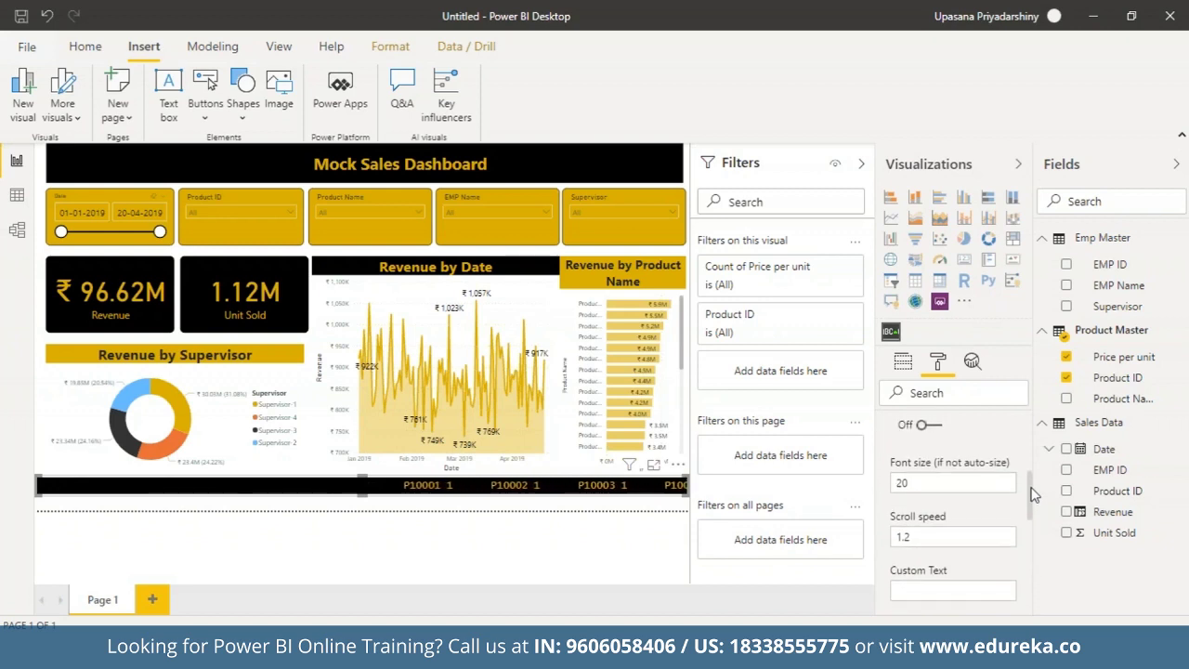
left_click(919, 536)
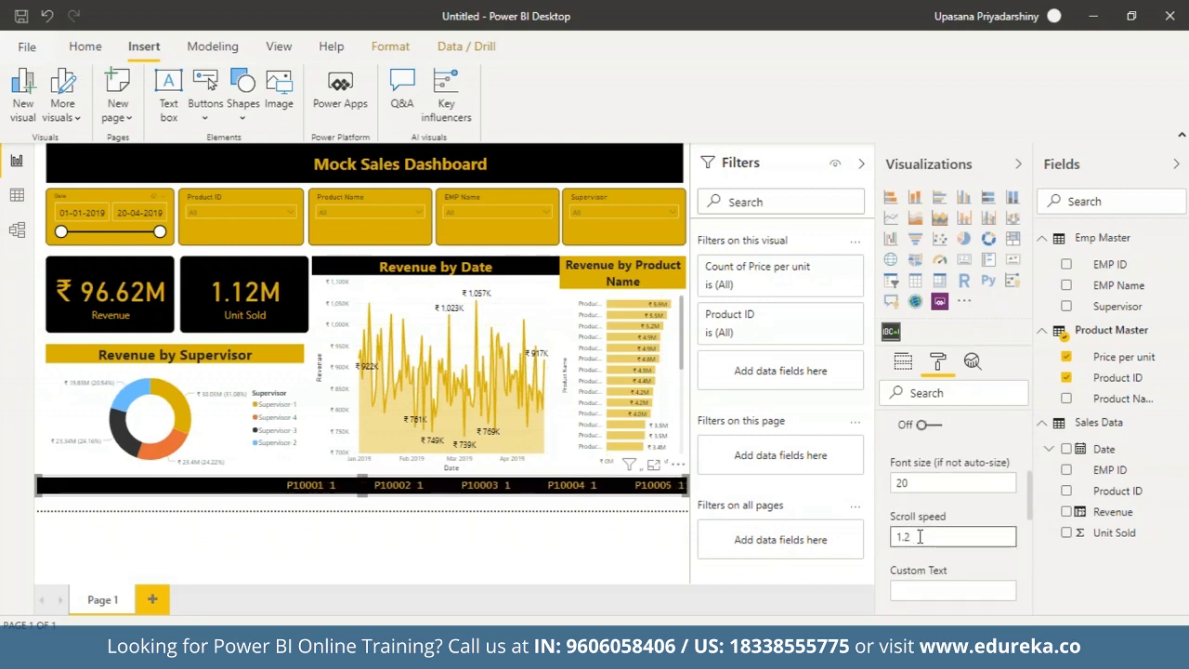
type(".0")
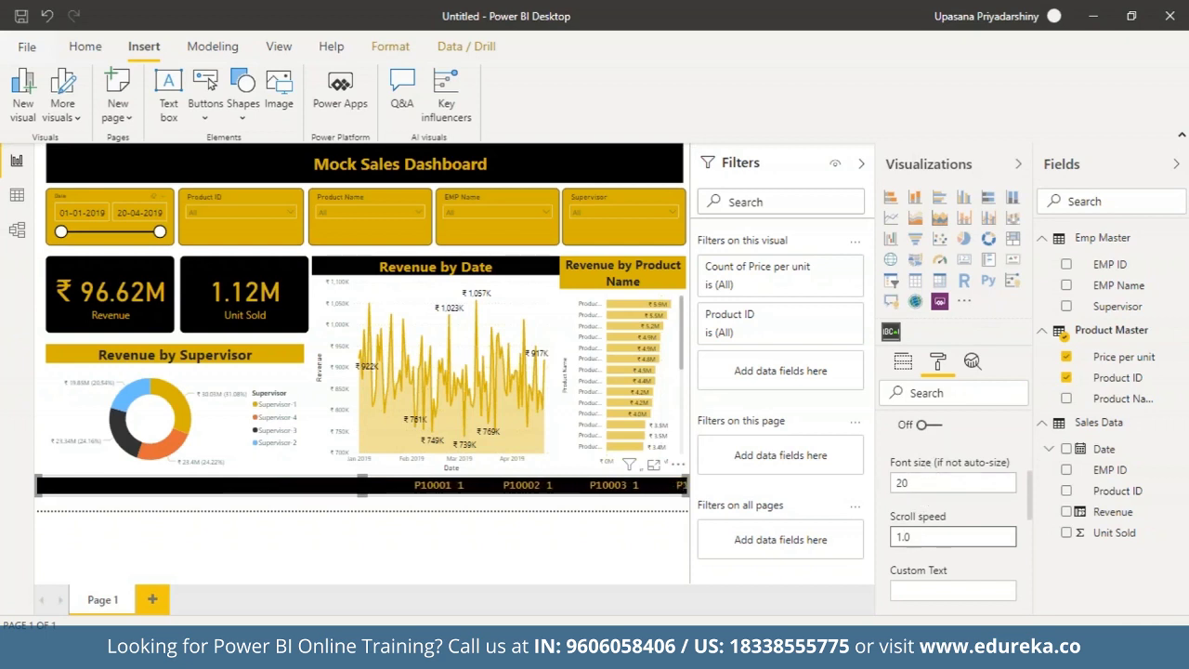
left_click(932, 483)
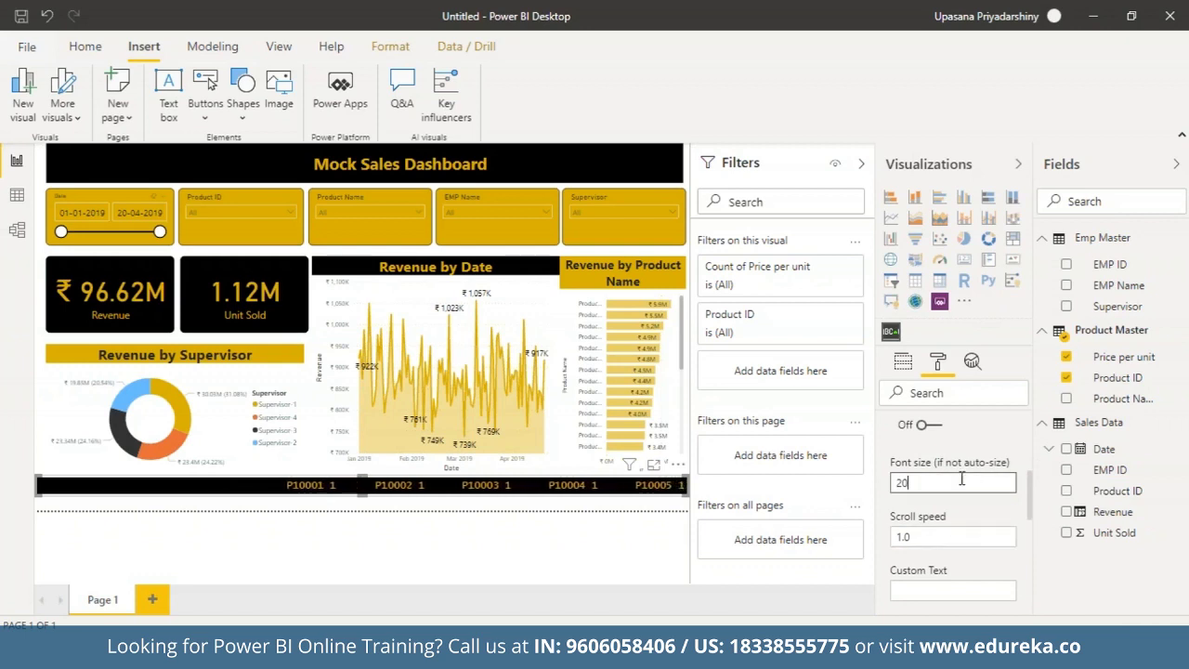
scroll(1031, 516, "down", 1)
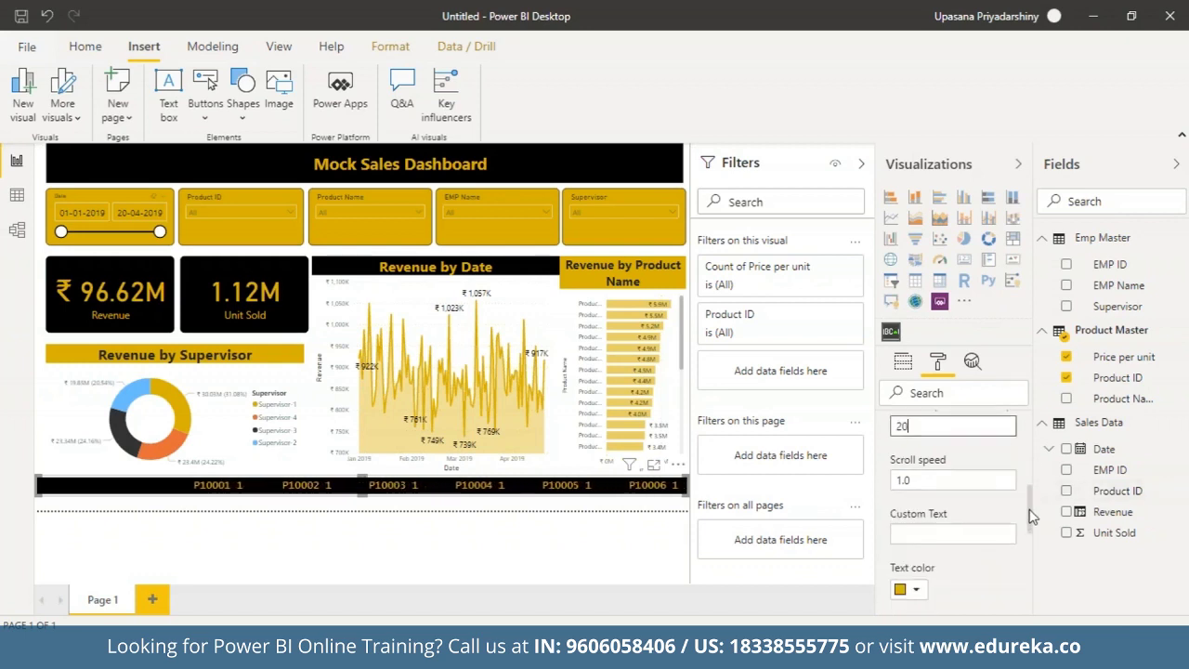
scroll(1031, 515, "up", 2)
left_click(910, 426)
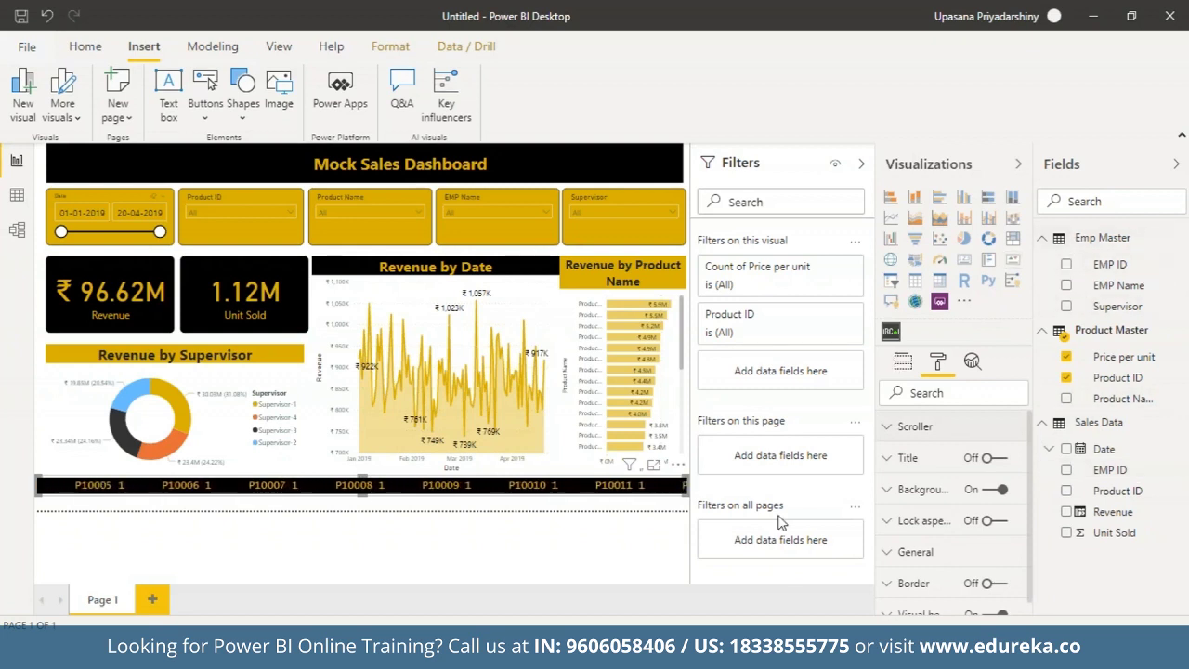
- Collapse the Filters pane and insert the folder (3) picture from Downloads as a small logo at the right end of the title banner
left_click(863, 163)
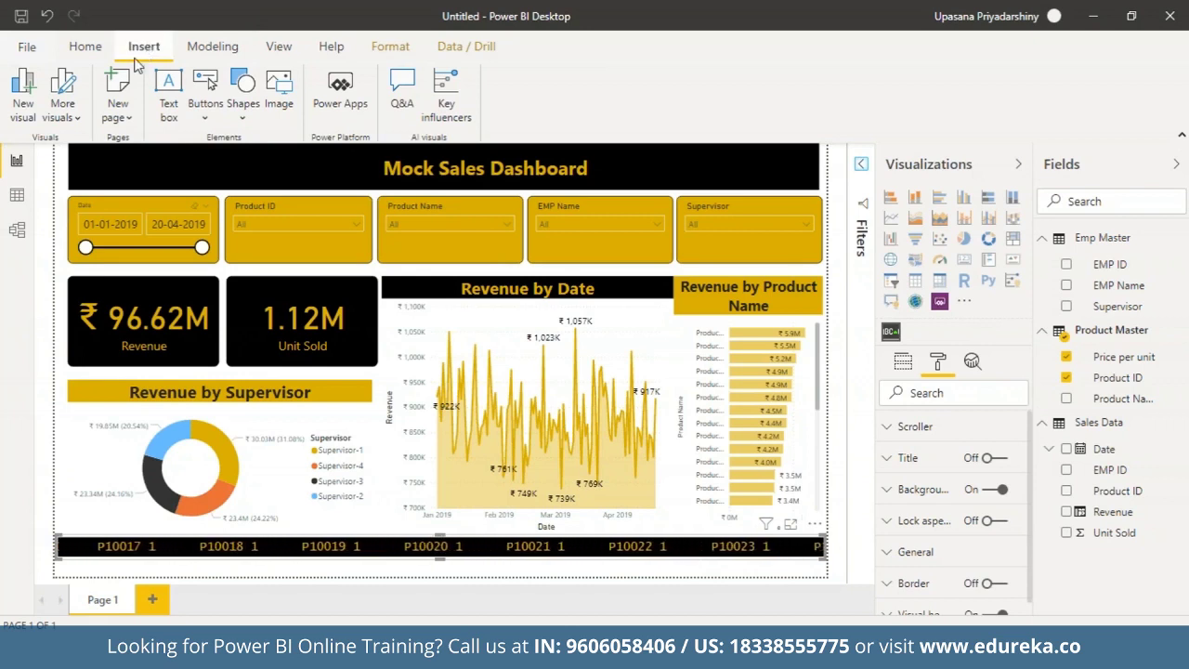
left_click(278, 88)
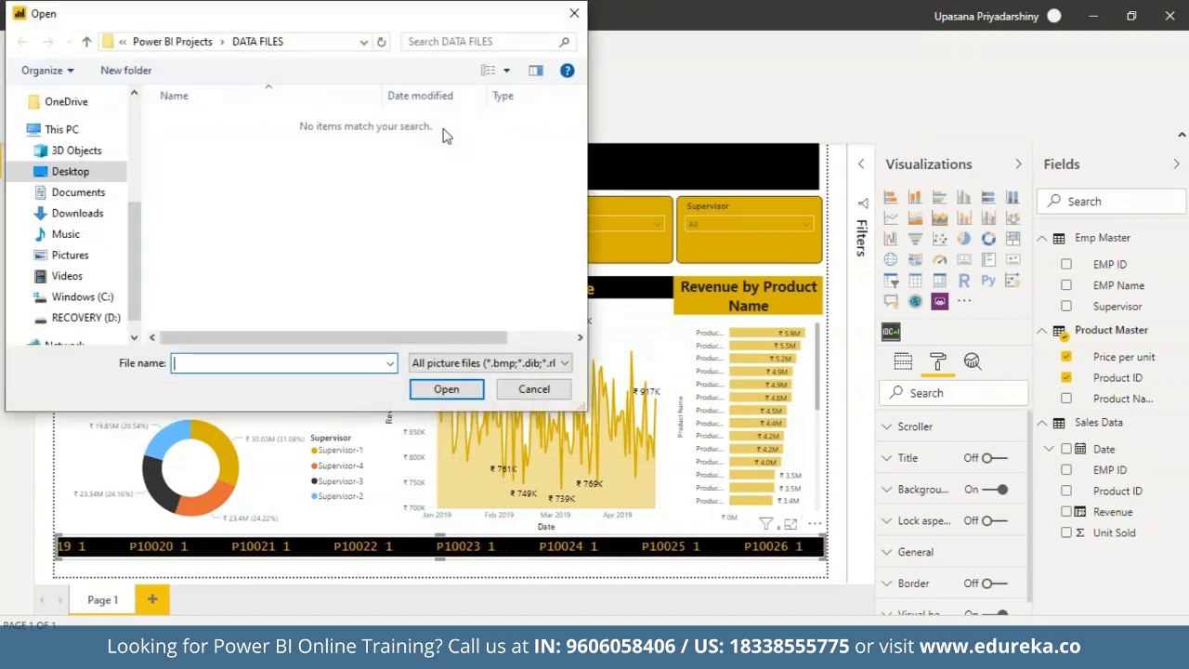
left_click(117, 216)
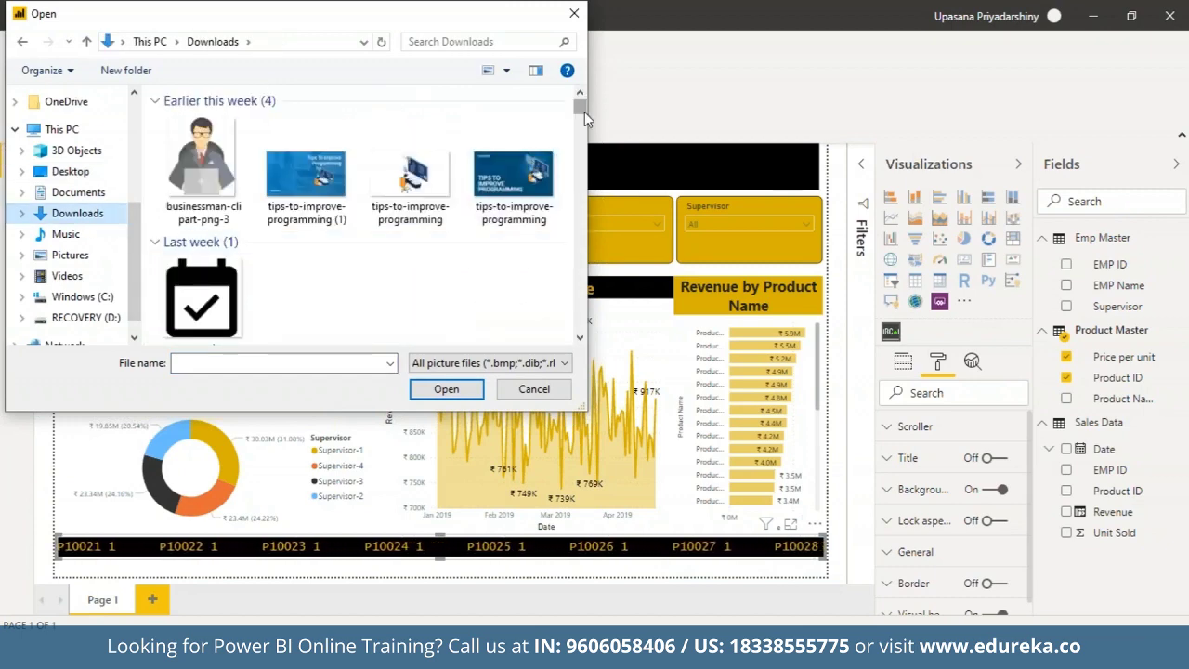
left_click_drag(581, 109, 583, 166)
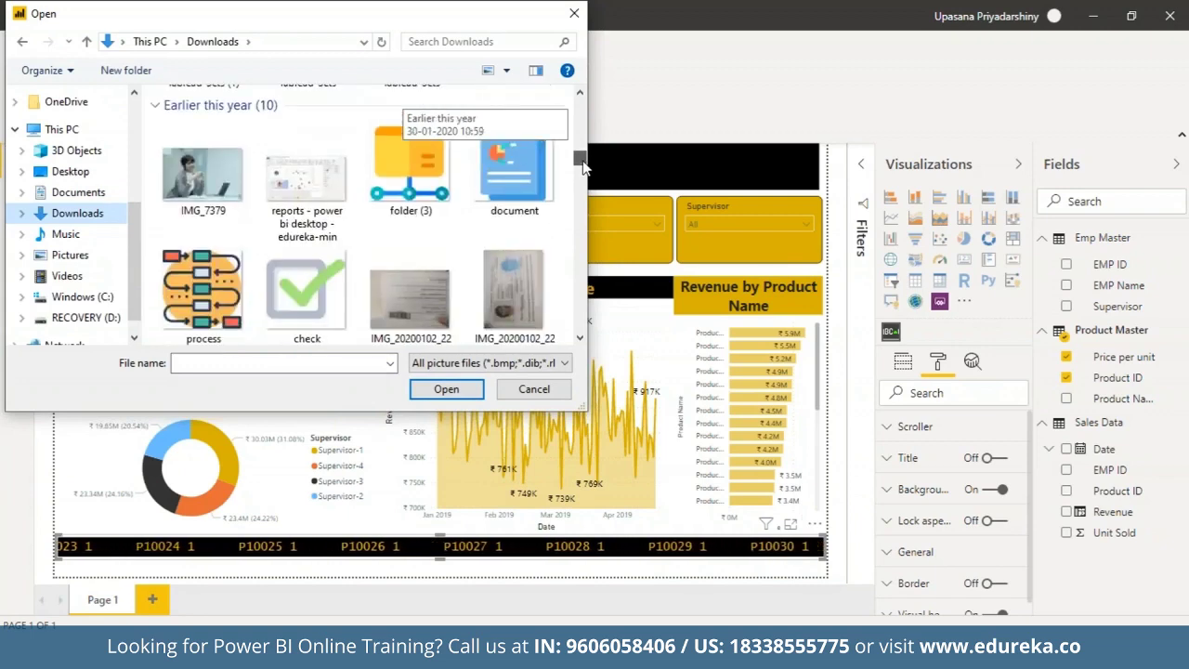
left_click(385, 162)
left_click(445, 389)
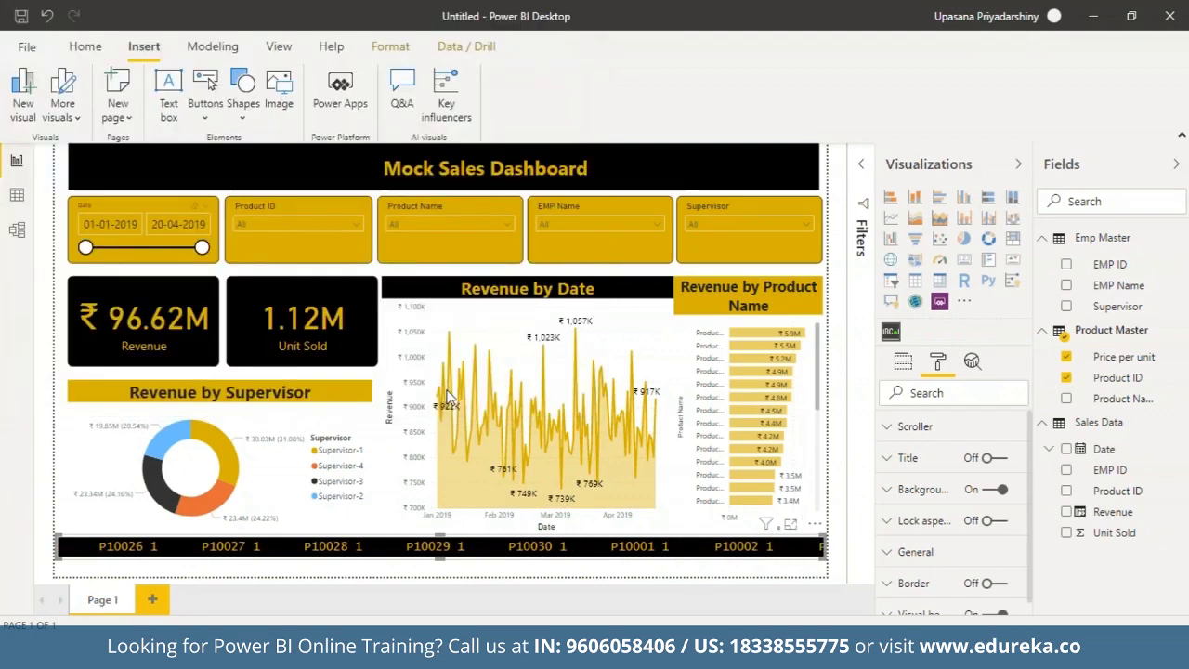
left_click_drag(296, 381, 782, 167)
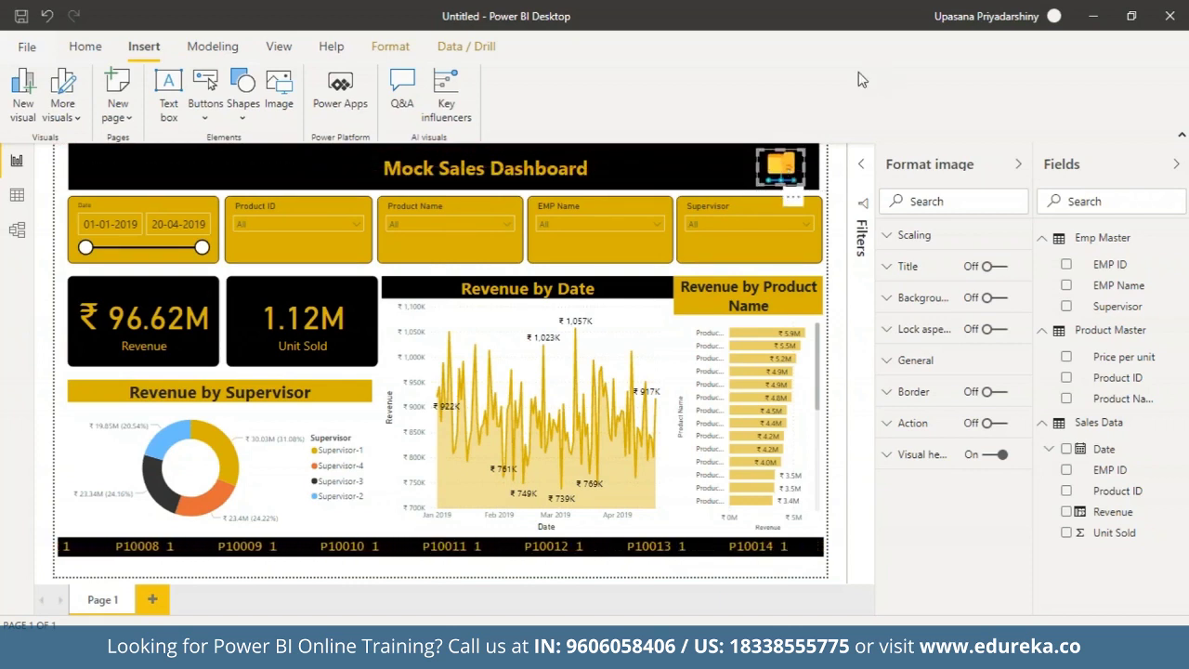
left_click(810, 268)
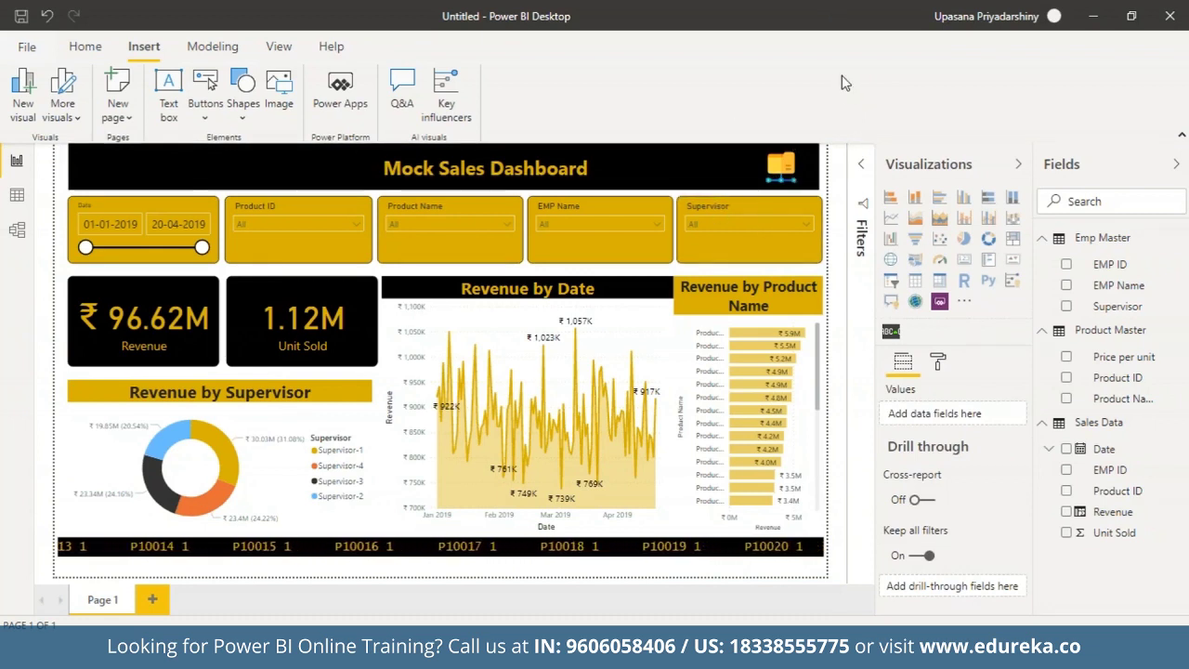
- Rename the report page Page 1 as Sales Dashboard
right_click(112, 599)
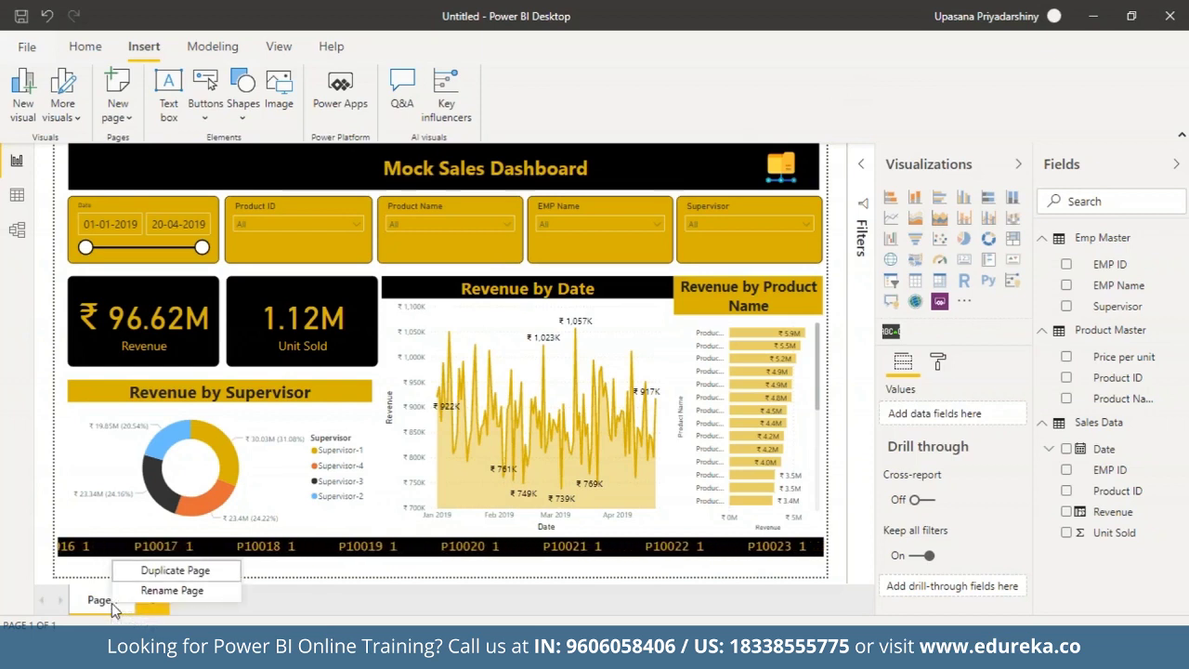
left_click(158, 590)
type("Sa")
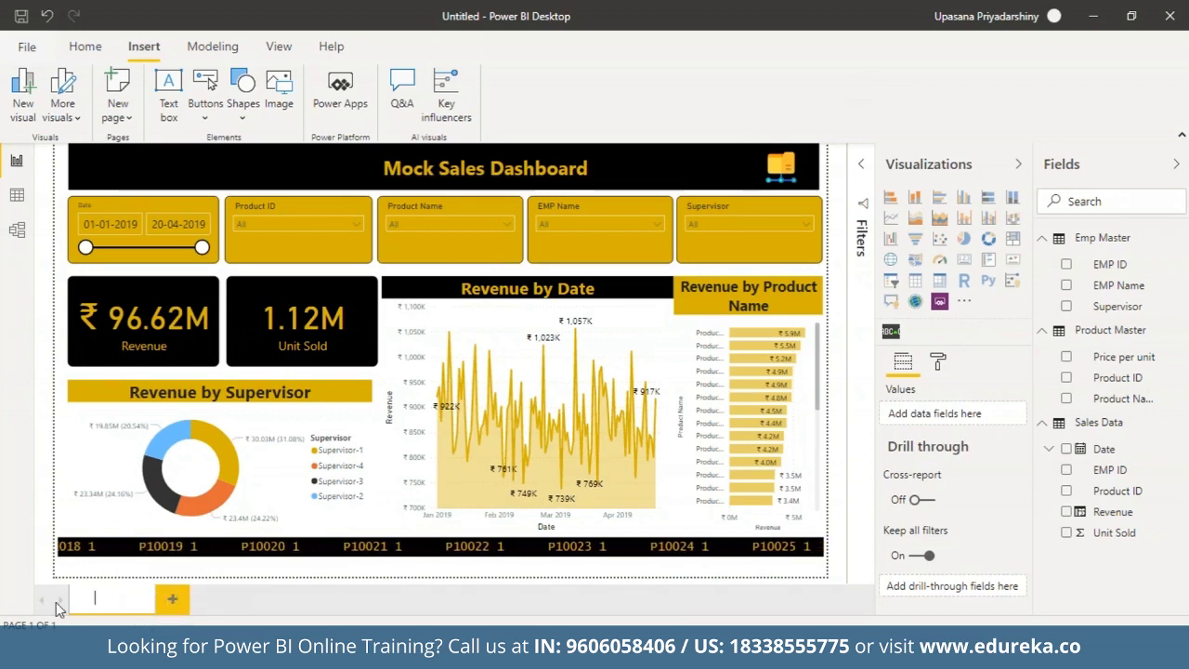
type("les ")
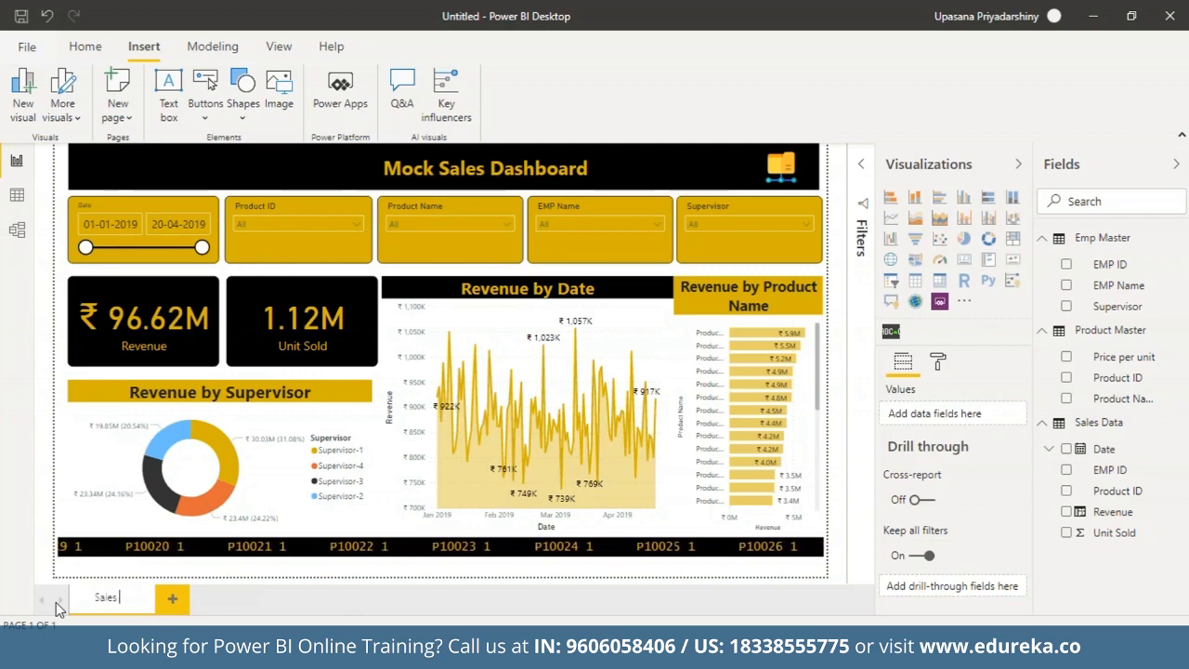
type("Dashboard")
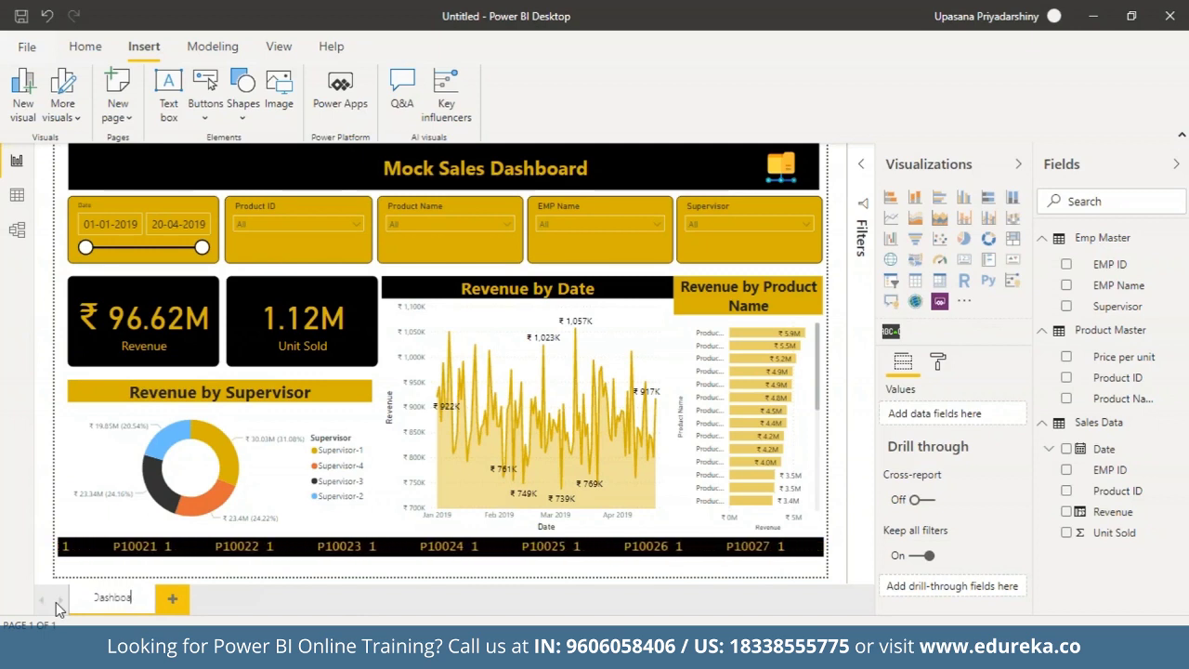
left_click(270, 597)
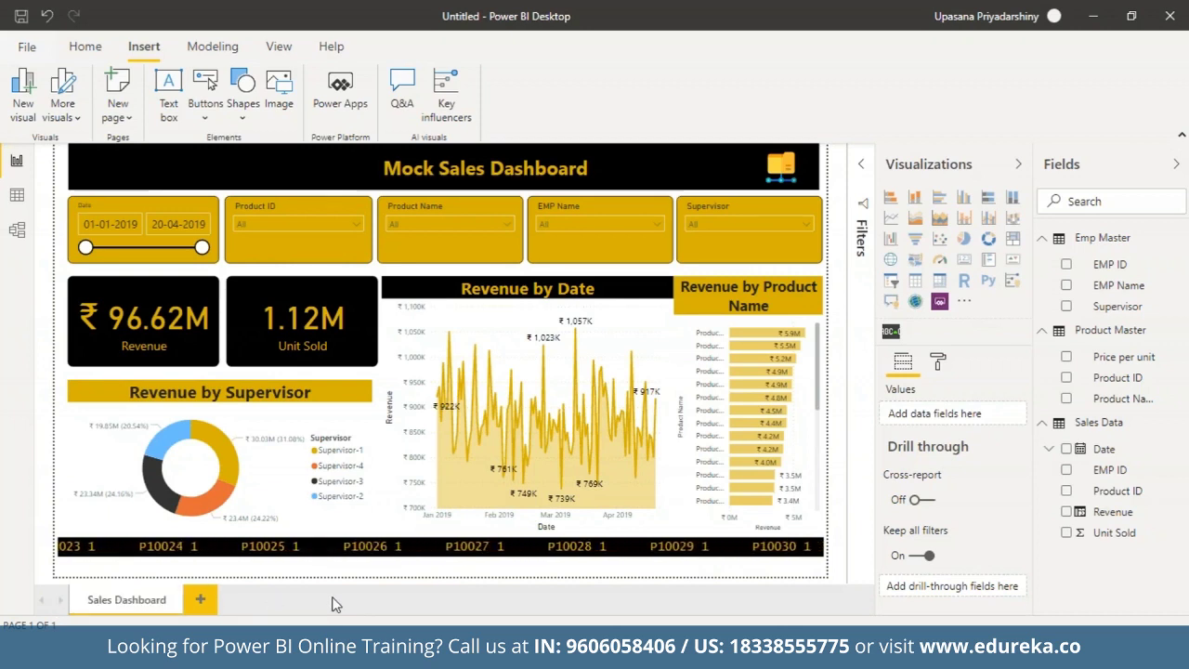
- Shorten the title of the Revenue by Product Name bar chart to Revenue by Product
left_click(743, 437)
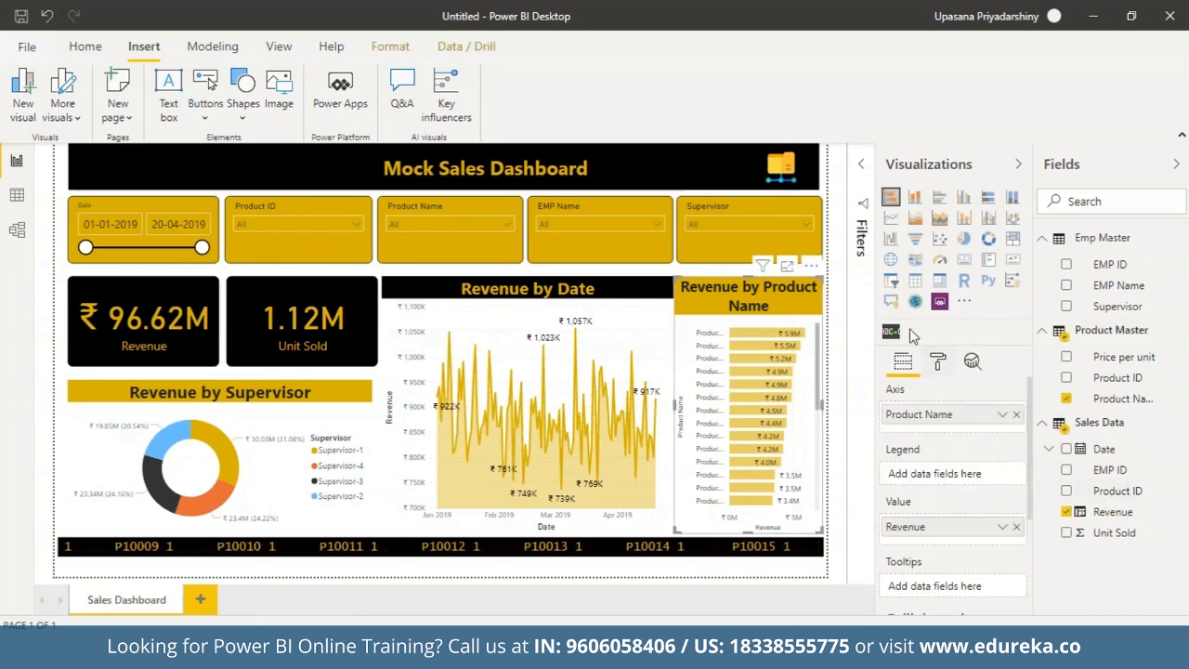
left_click(937, 362)
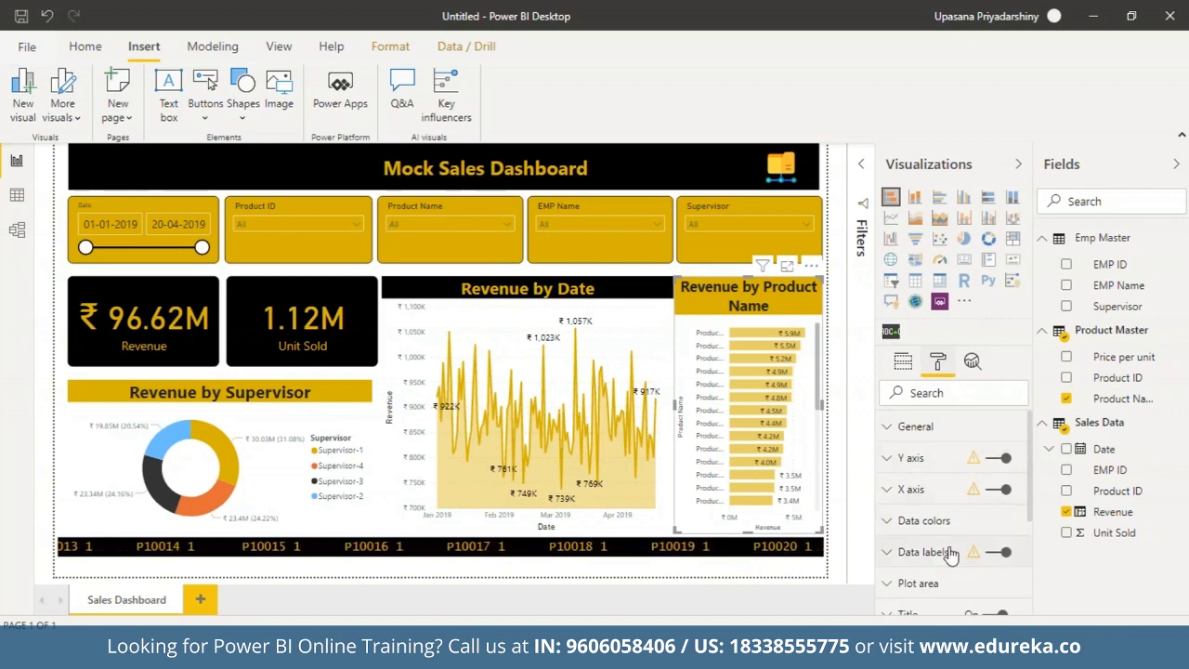
scroll(899, 481, "down", 3)
left_click(897, 476)
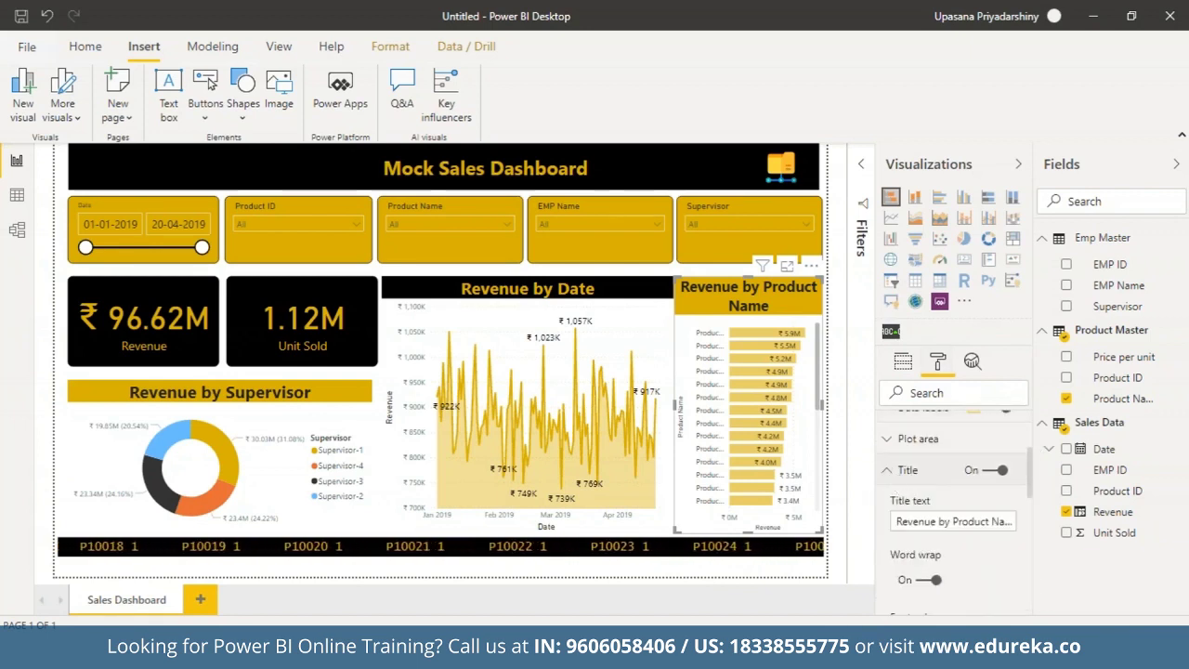
left_click_drag(994, 522, 1062, 530)
key("BackSpace")
- Try a larger text size, such as 20 pt, on the bar chart's title, and return it to 18 pt
left_click_drag(1029, 492, 1029, 559)
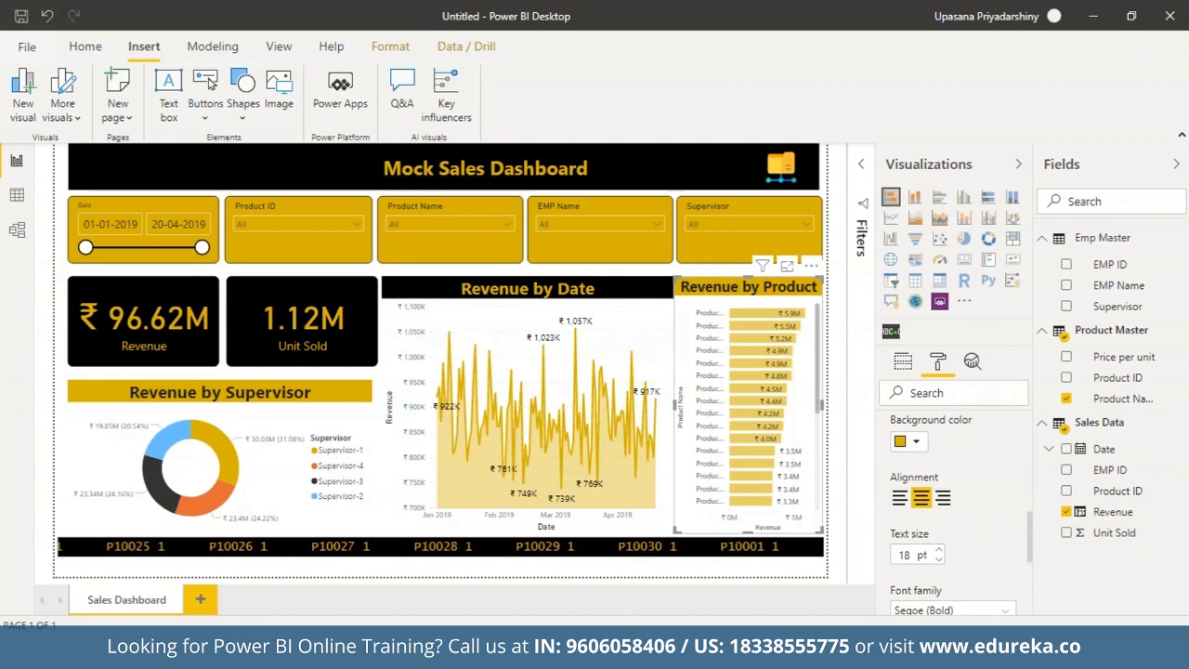
left_click(941, 552)
left_click(939, 551)
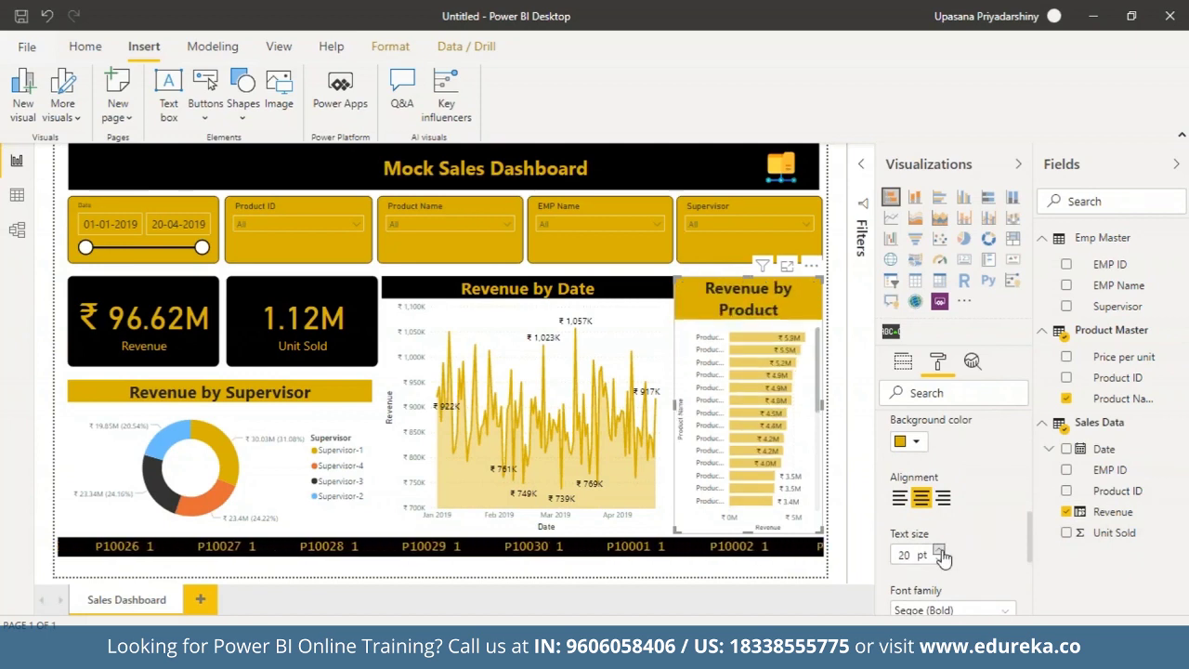
left_click(939, 551)
left_click(939, 559)
left_click(939, 559)
left_click(939, 559)
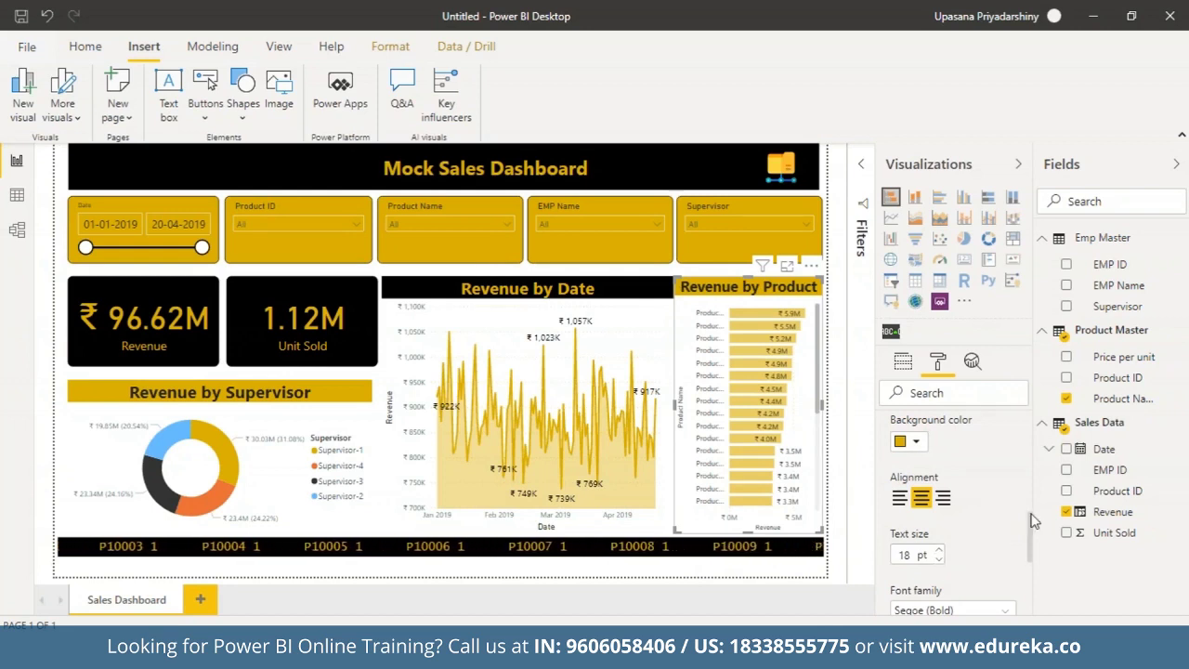
- Set the title text size of the Revenue by Date chart to 19 pt
left_click_drag(1030, 546, 1027, 521)
left_click(641, 408)
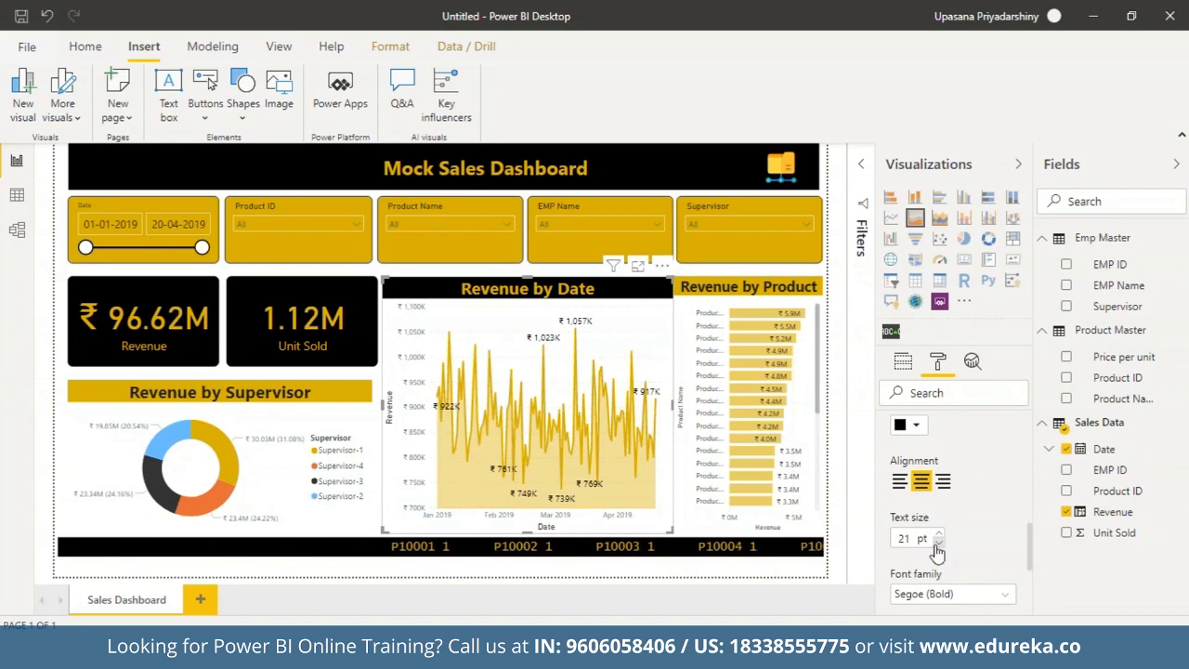
left_click(937, 544)
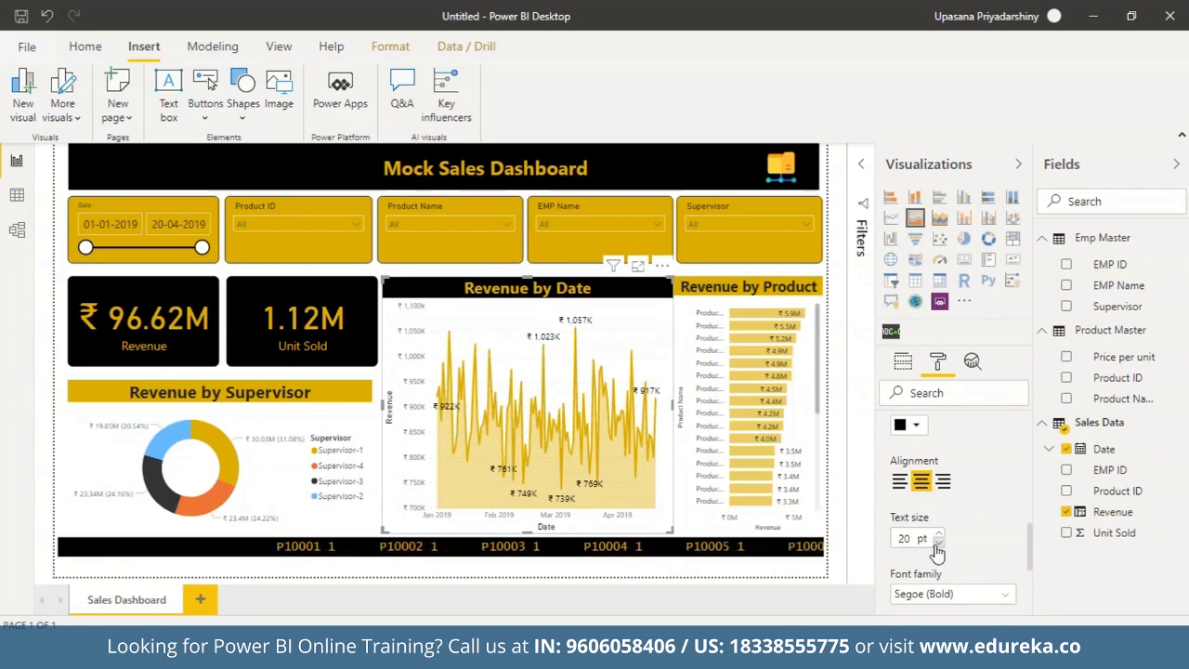
left_click(937, 545)
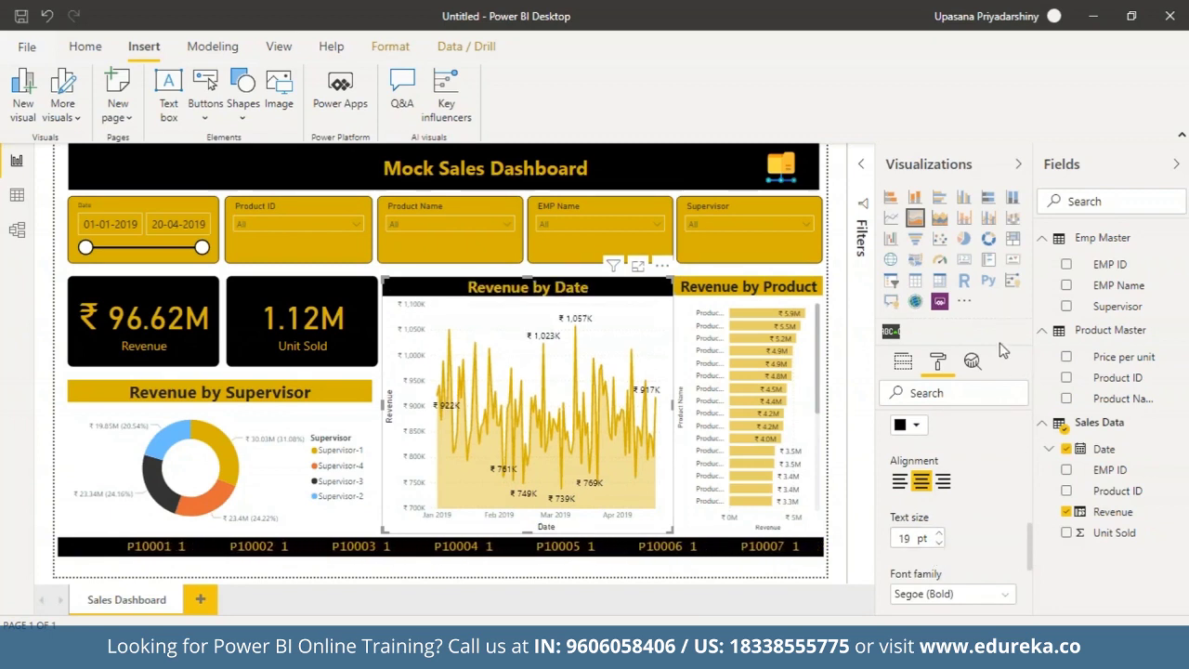
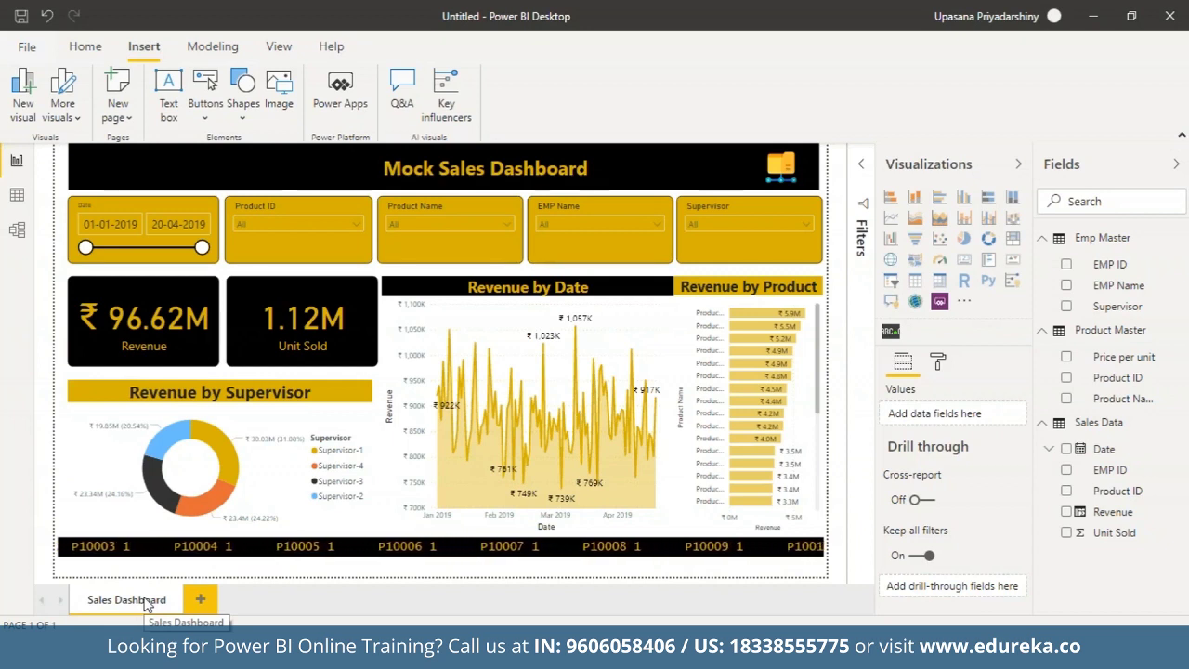
- Duplicate the Sales Dashboard page and delete the Revenue and Unit Sold cards from the copy
right_click(144, 603)
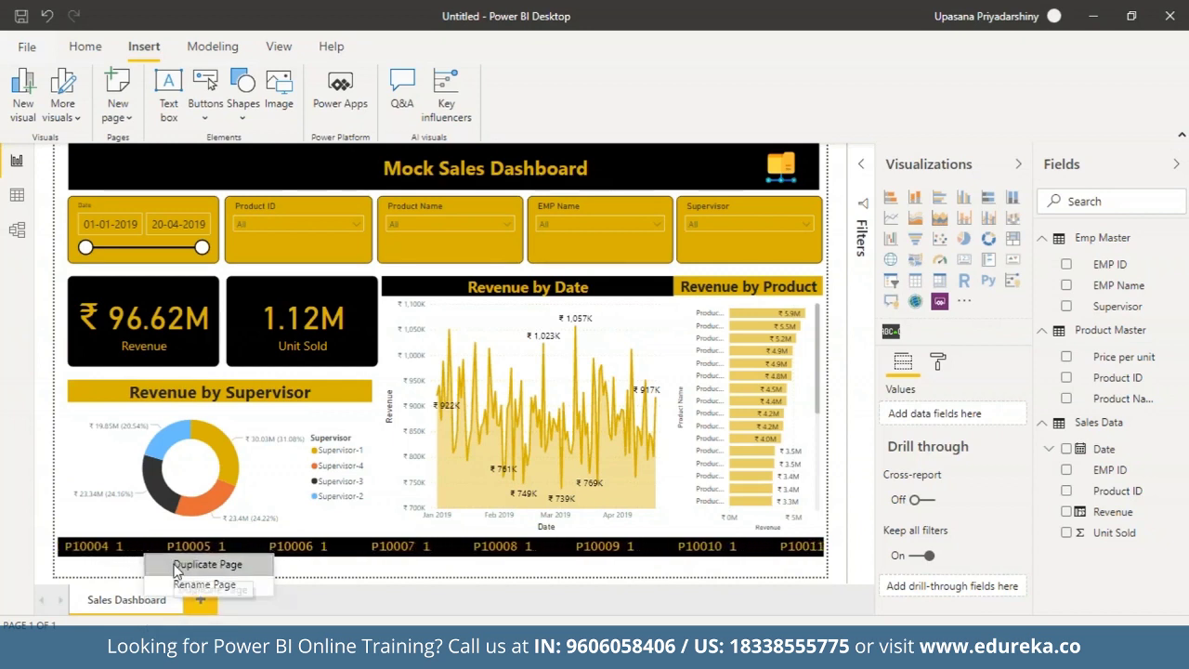
left_click(182, 585)
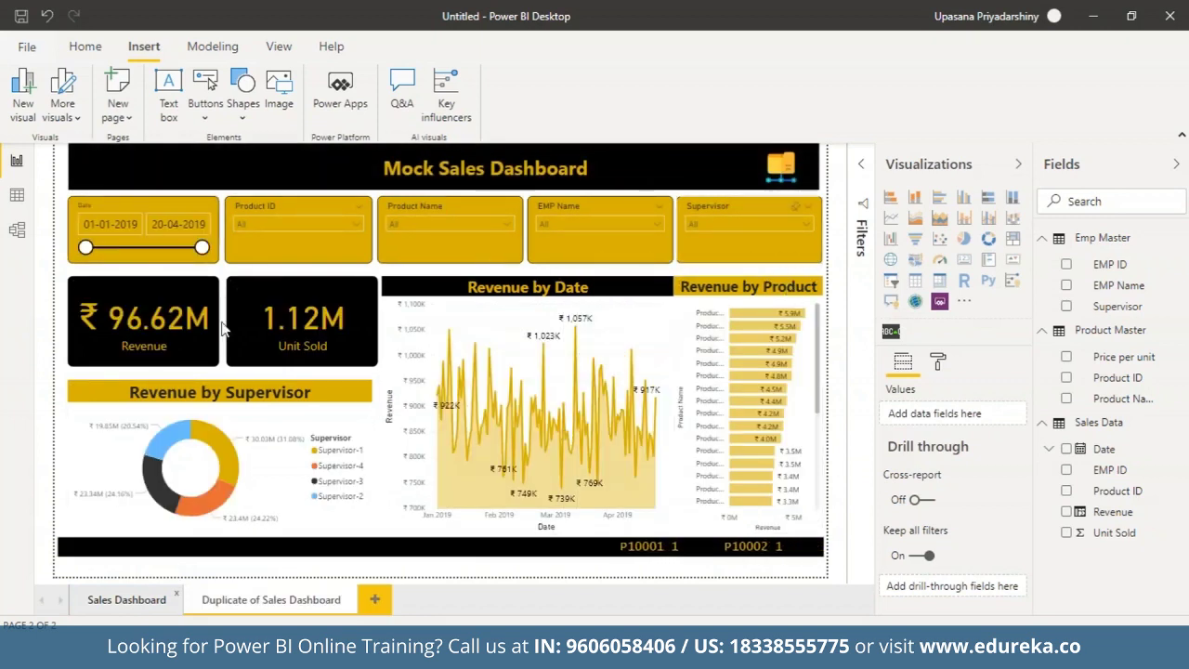
left_click(152, 302)
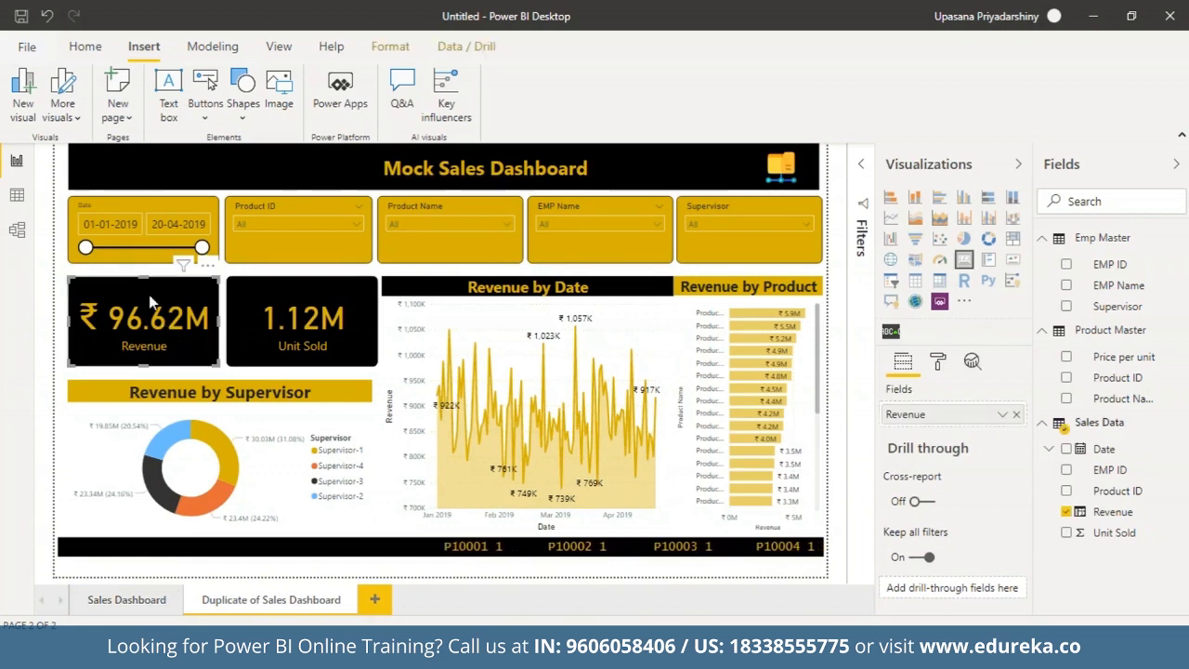
key("Delete")
left_click(265, 293)
key("Delete")
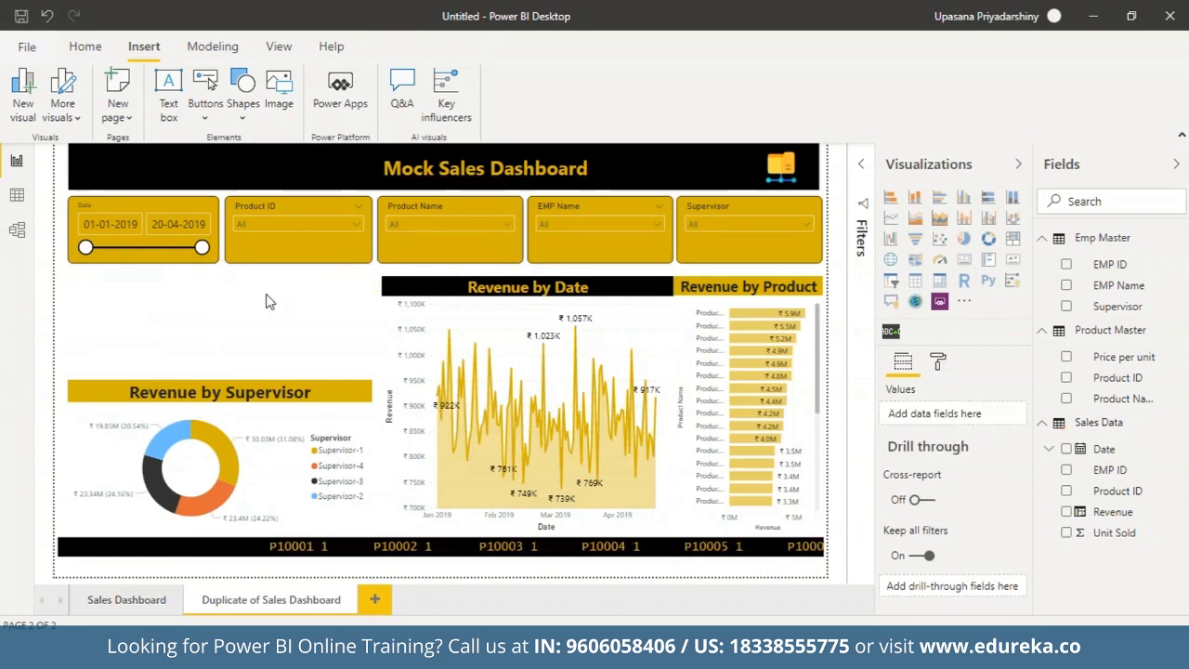
- Delete the supervisor donut chart, the date area chart, the product bar chart and the banner logo from the duplicate page
left_click(334, 395)
key("Delete")
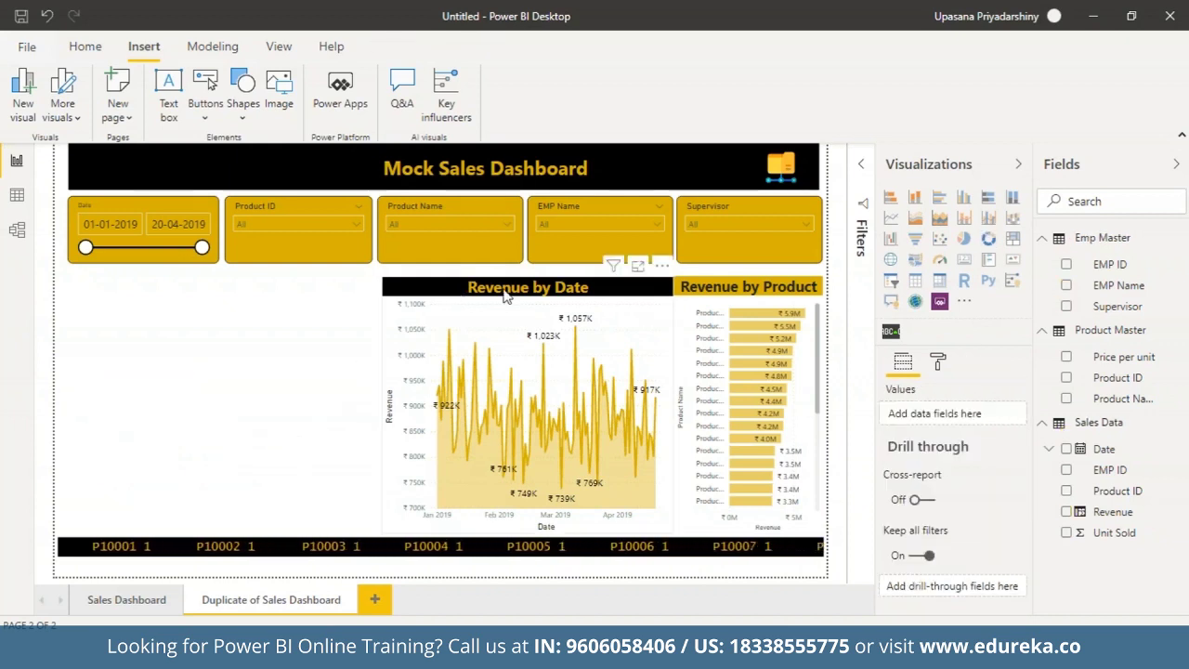
left_click(472, 331)
key("Delete")
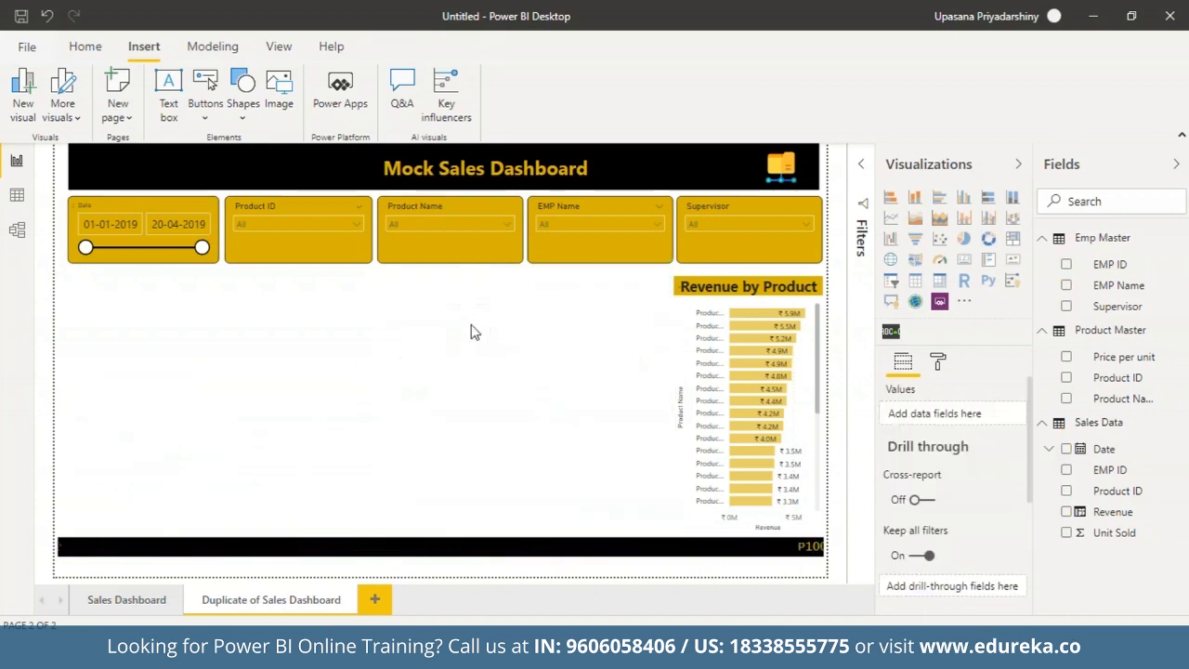
left_click(724, 317)
key("Delete")
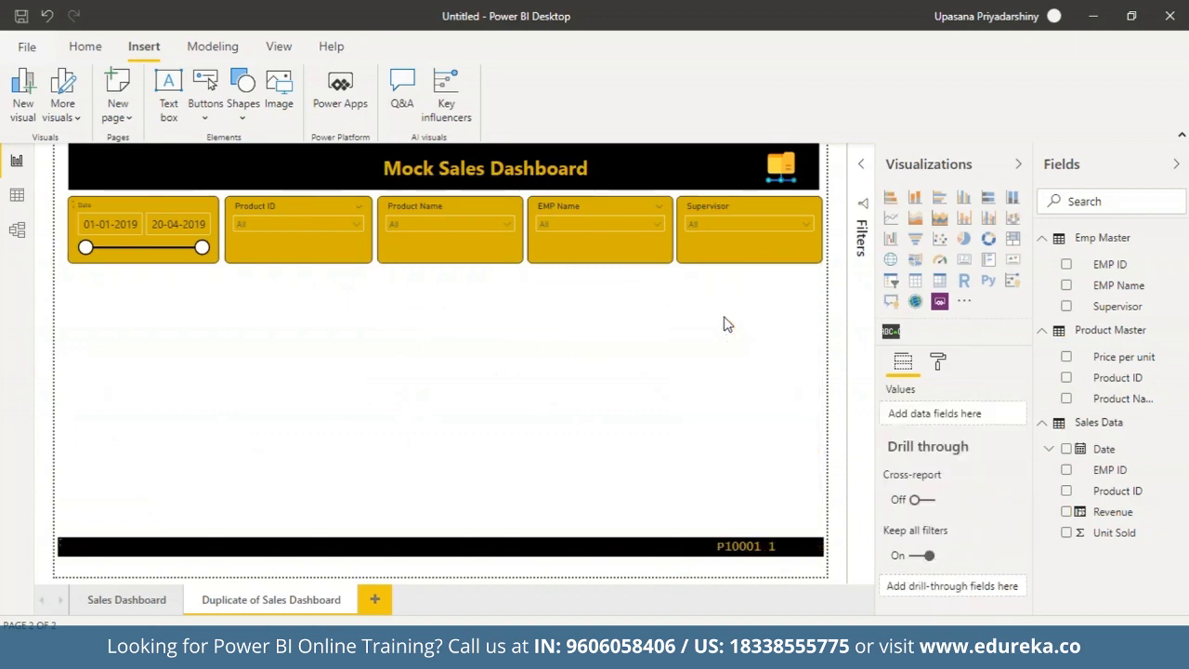
left_click(786, 170)
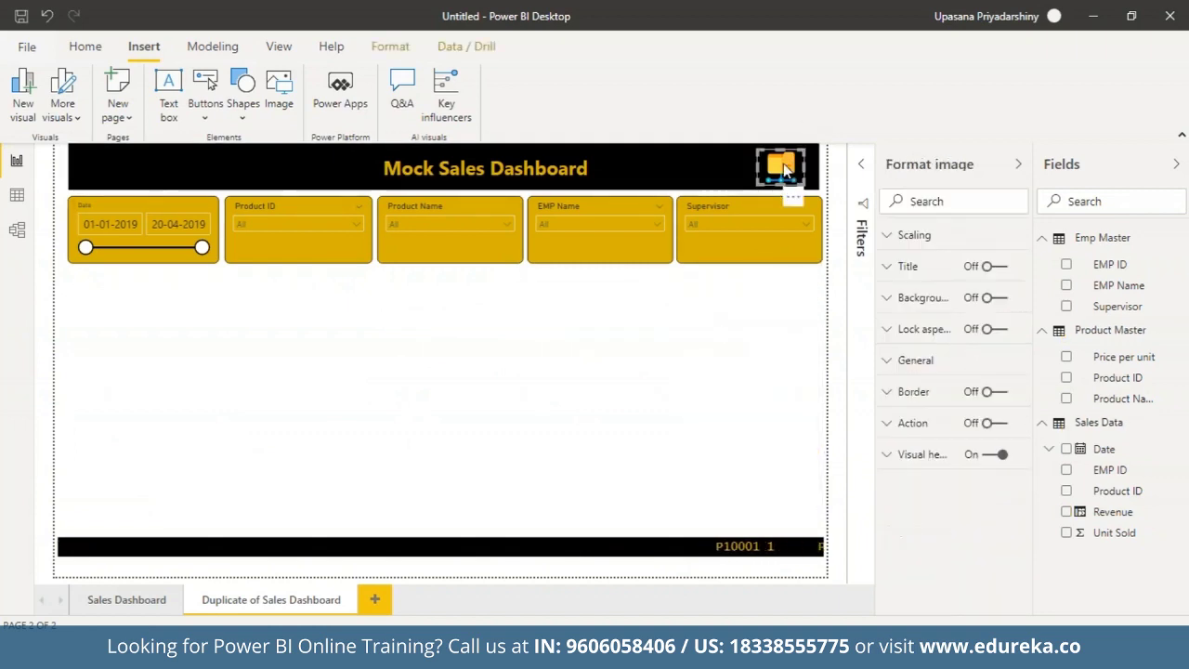
key("Delete")
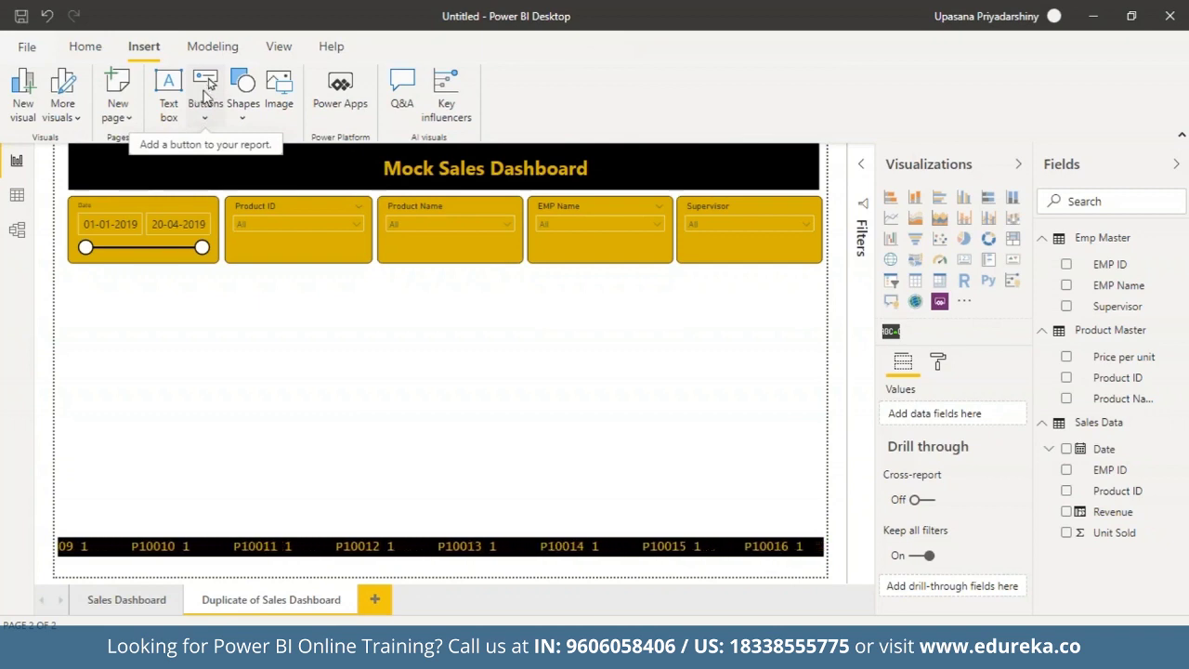
- Insert a Back button, enlarge it and fit it inside the left end of the title banner
left_click(208, 119)
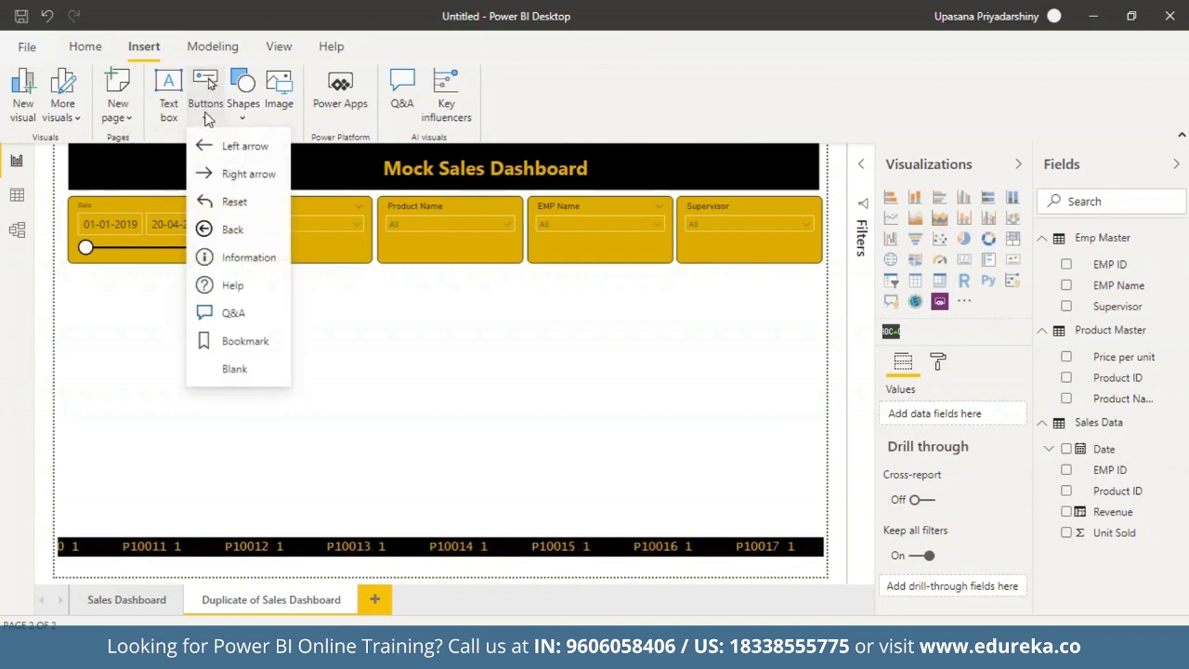
left_click(216, 240)
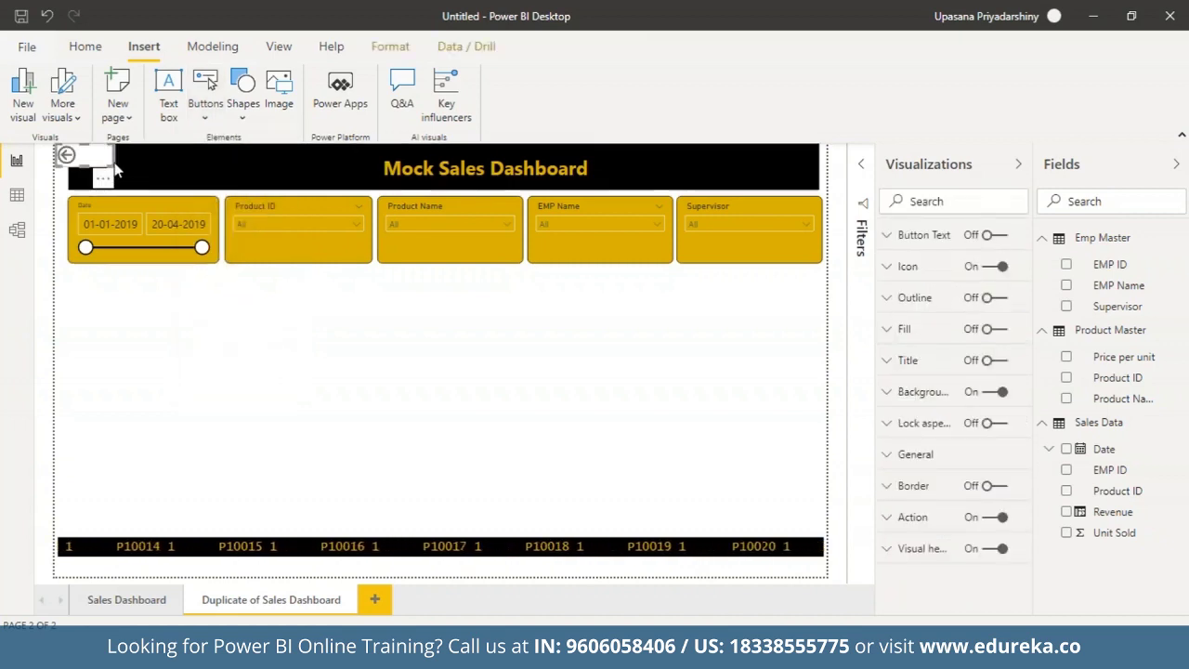
left_click_drag(114, 163, 148, 185)
left_click(48, 170)
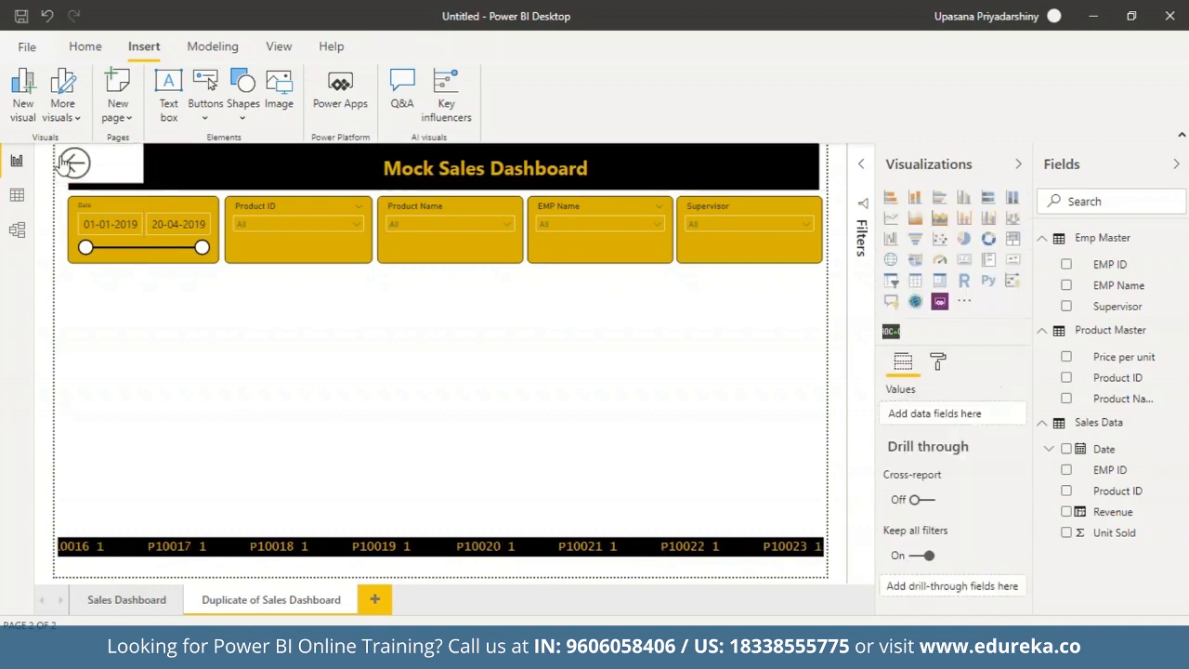
left_click(71, 163)
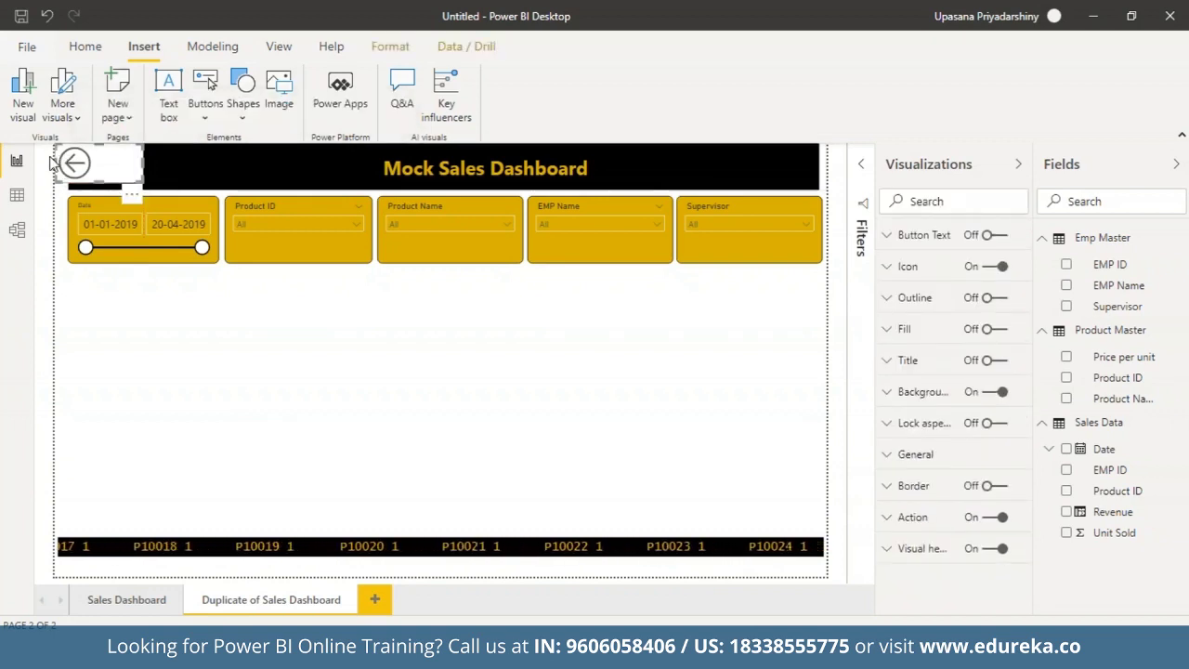
left_click_drag(57, 165, 109, 169)
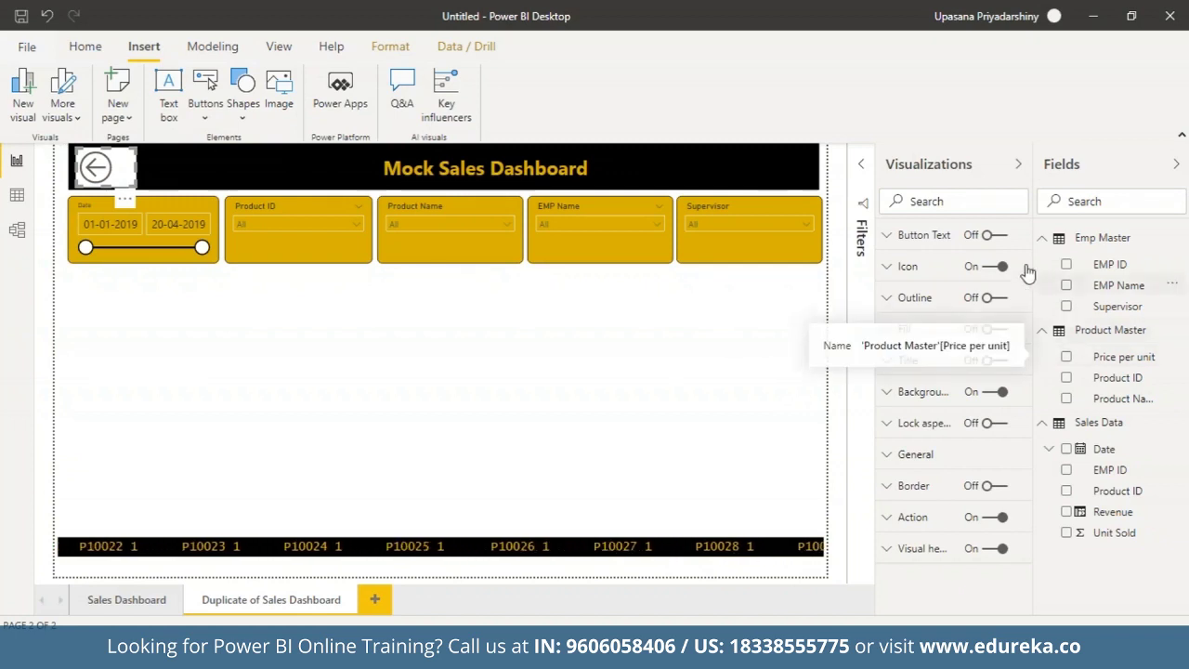
- Turn on the Back button's fill and make it black with 0% transparency
left_click(889, 329)
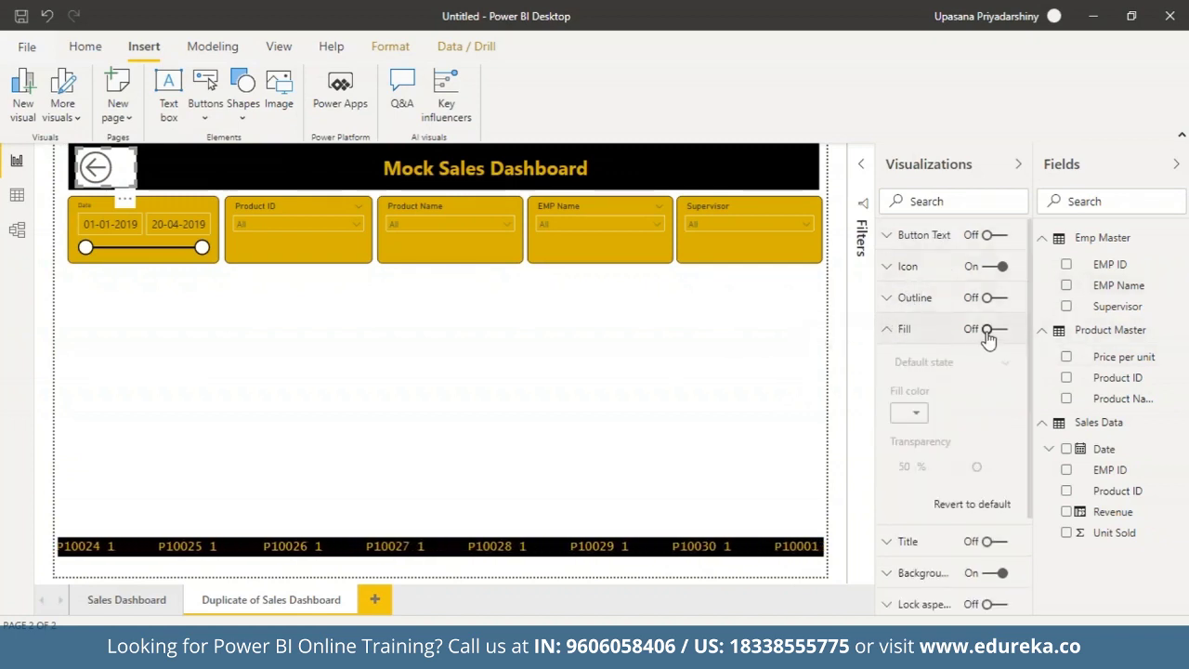
left_click(990, 330)
left_click(908, 413)
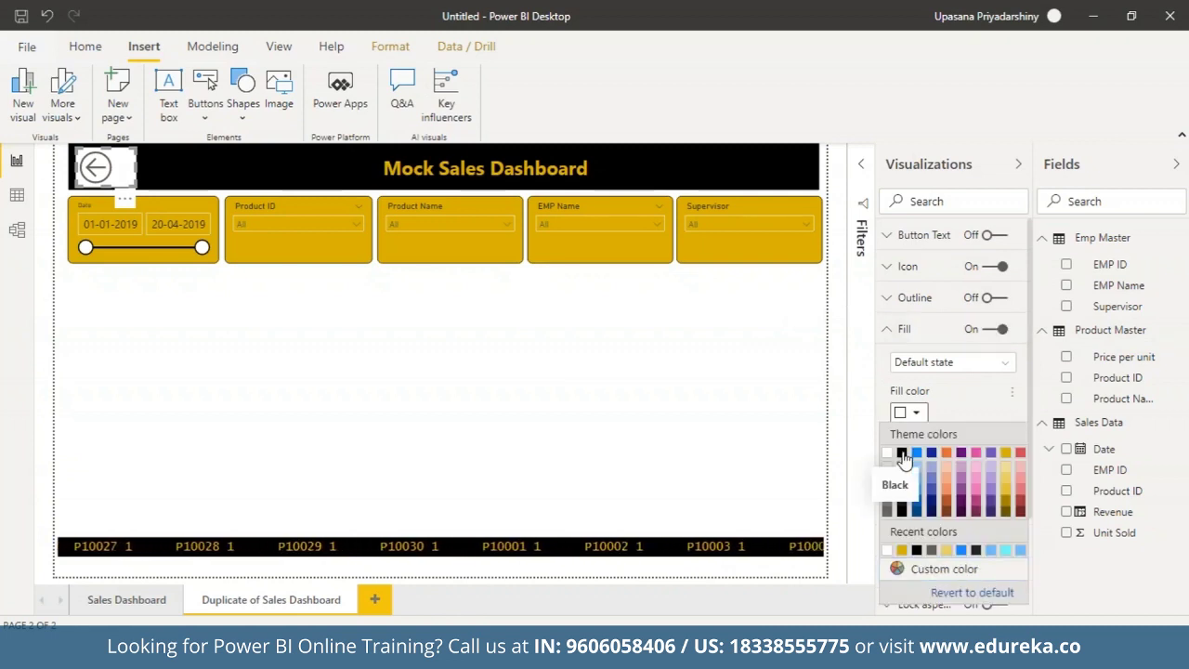
left_click(902, 454)
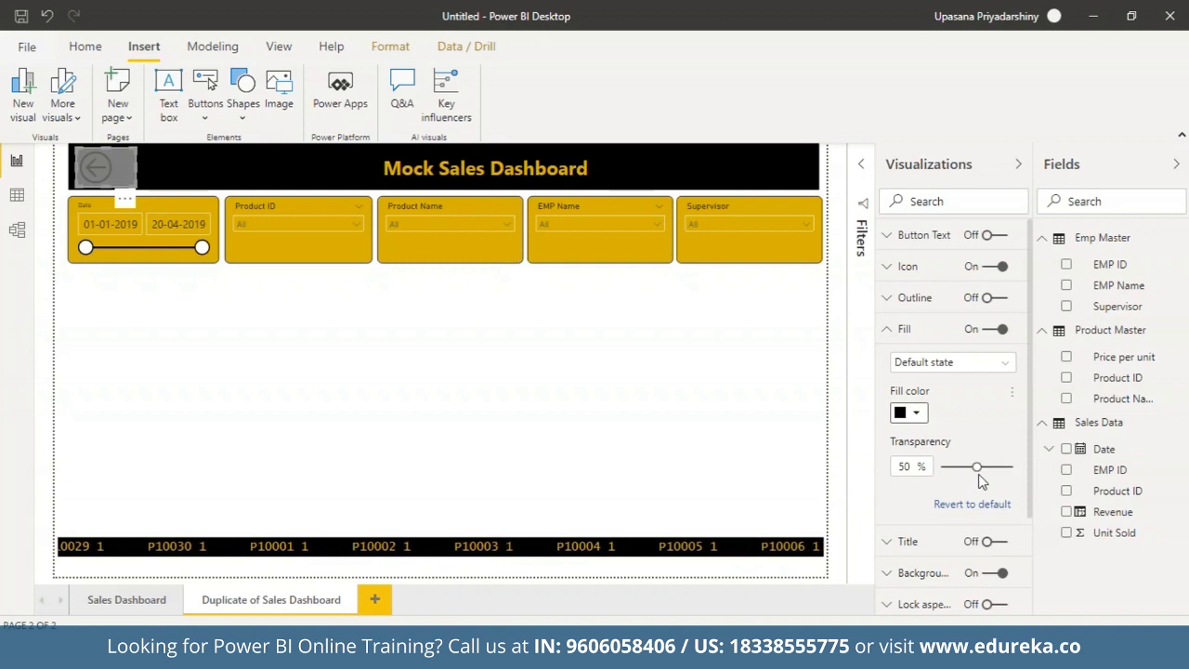
left_click_drag(976, 467, 936, 467)
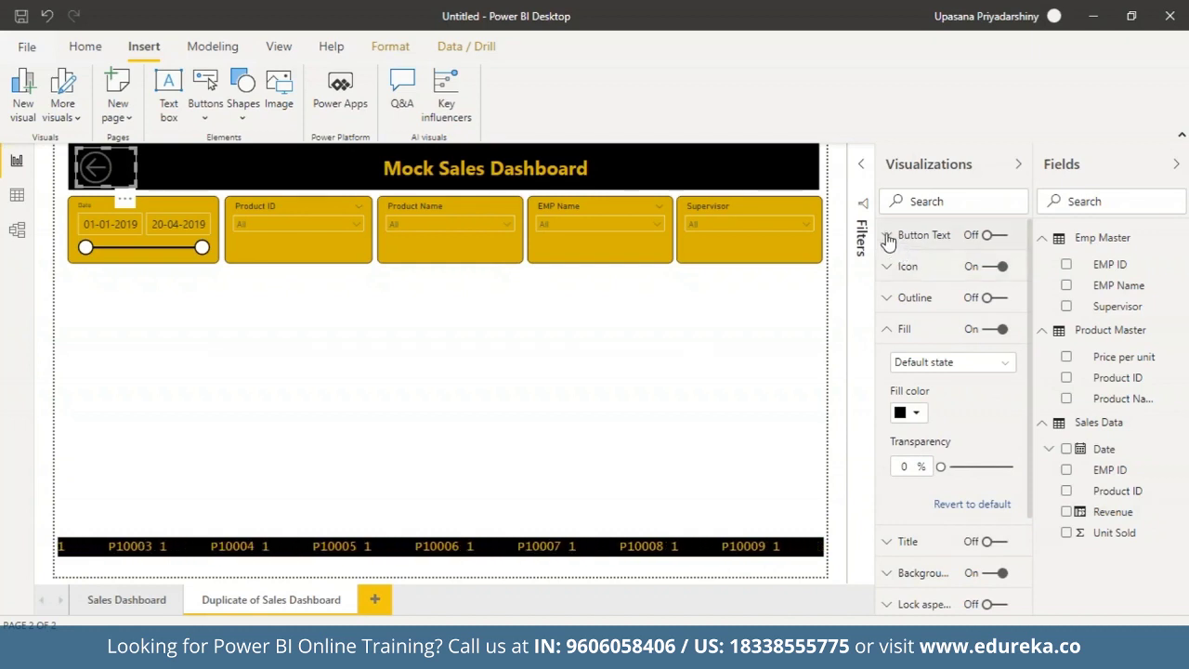
- Change the line color of the Back button's arrow icon to the theme gold
left_click(888, 268)
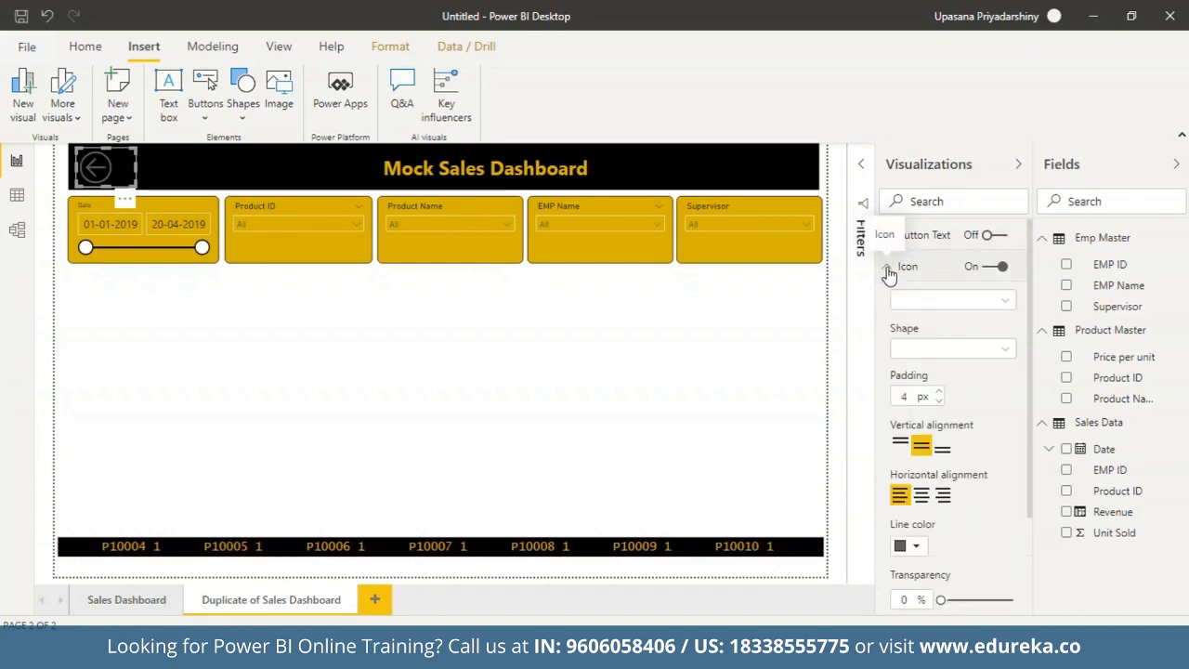
left_click(910, 545)
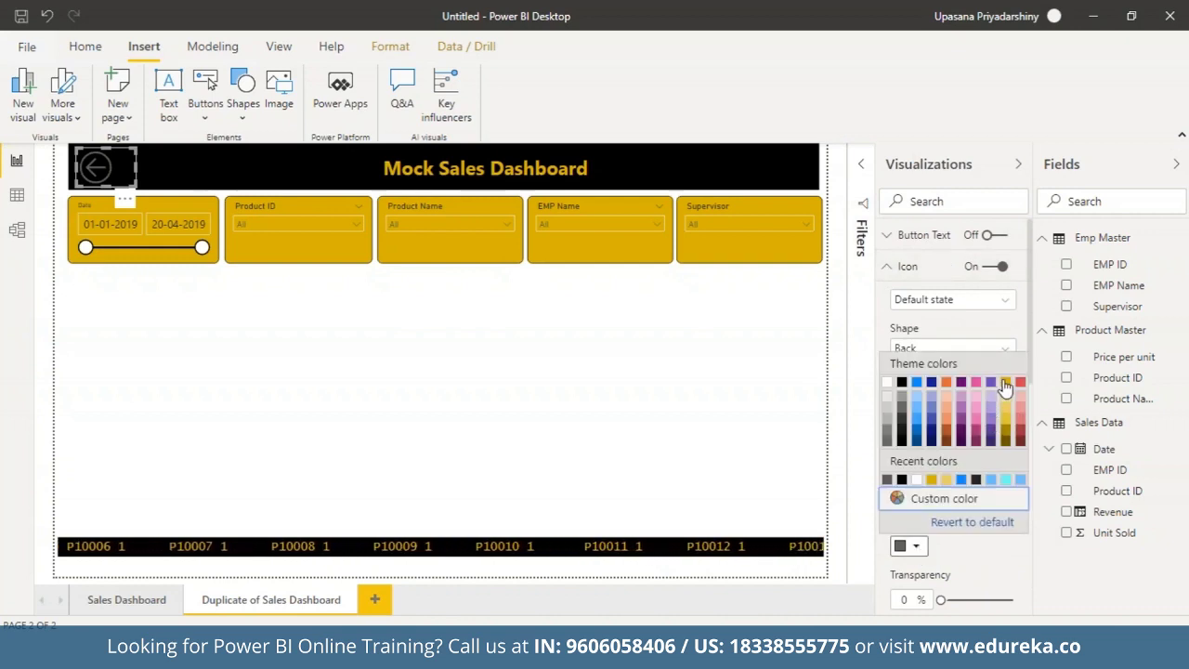
left_click(1005, 383)
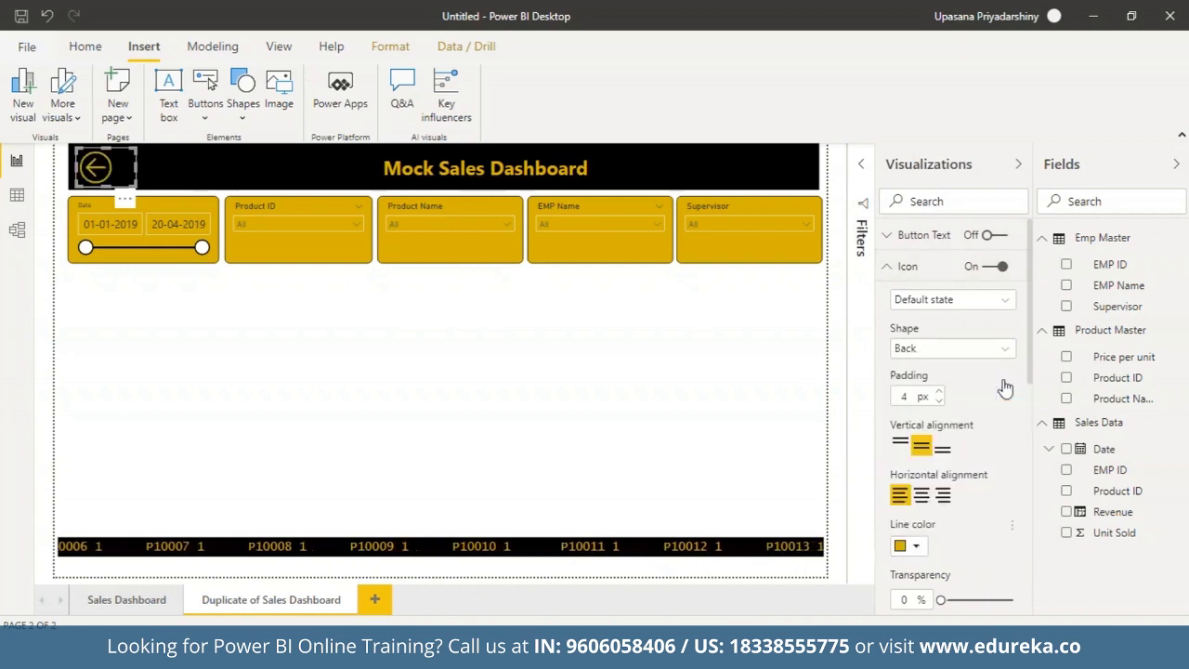
left_click(889, 270)
- Turn on the Back button's text, set it to BACK and make its font color gold
left_click(987, 236)
left_click(889, 238)
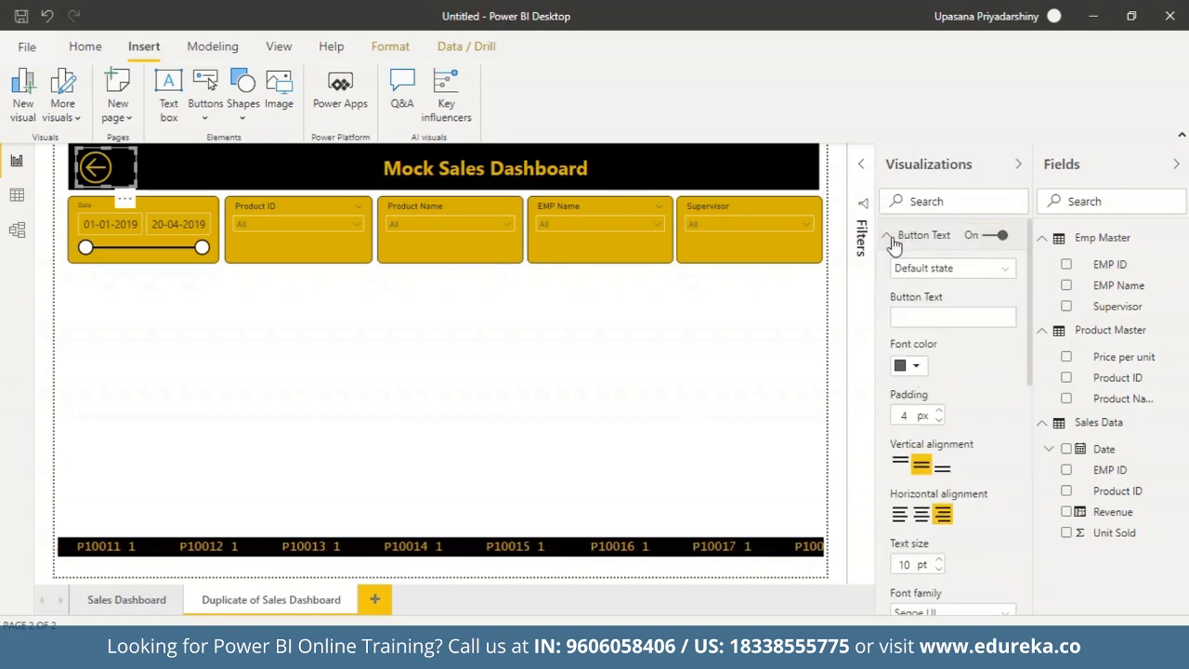
left_click(942, 321)
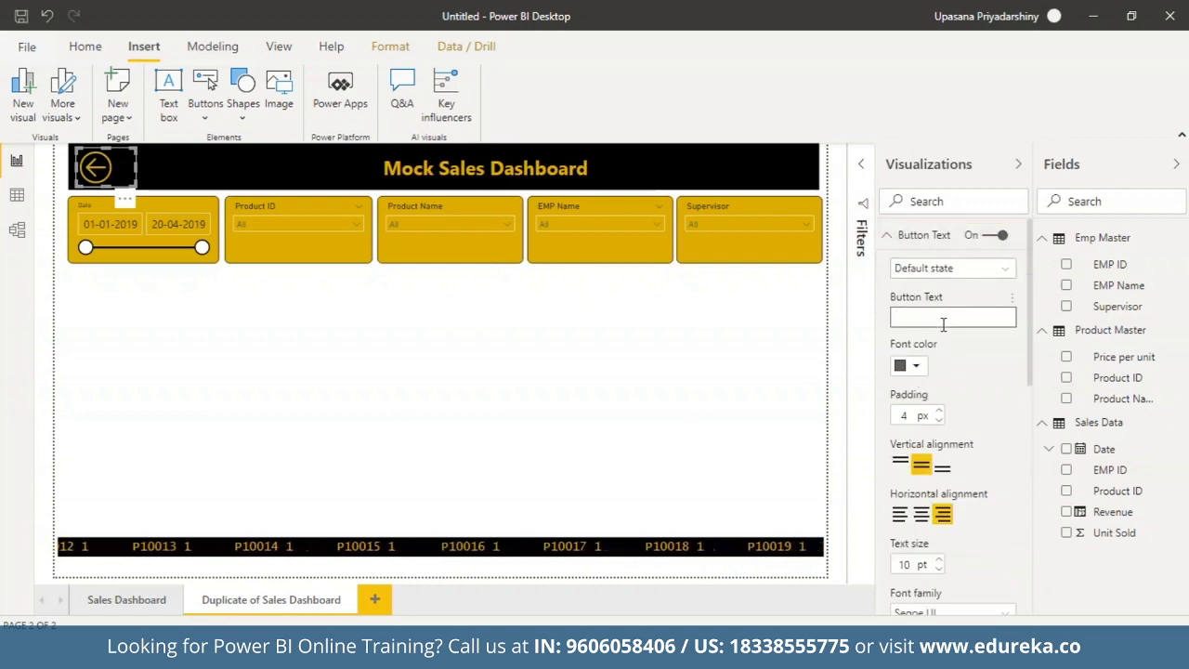
type("BACK")
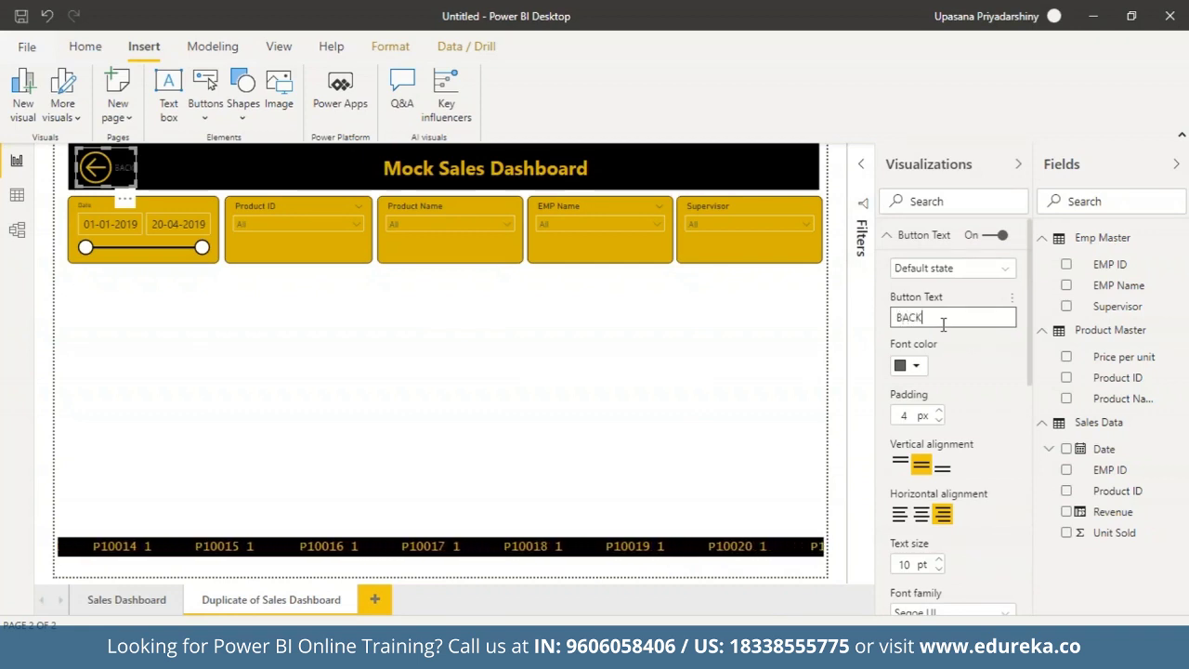
left_click(919, 368)
left_click(1010, 415)
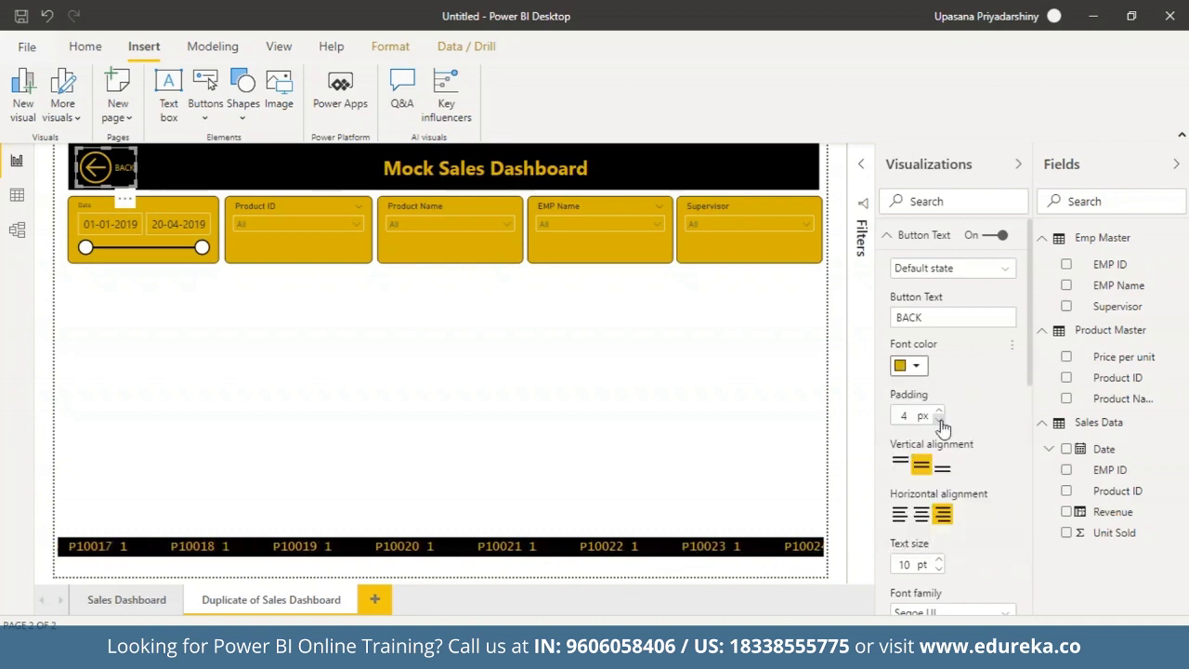
scroll(942, 425, "down", 5)
scroll(928, 325, "up", 5)
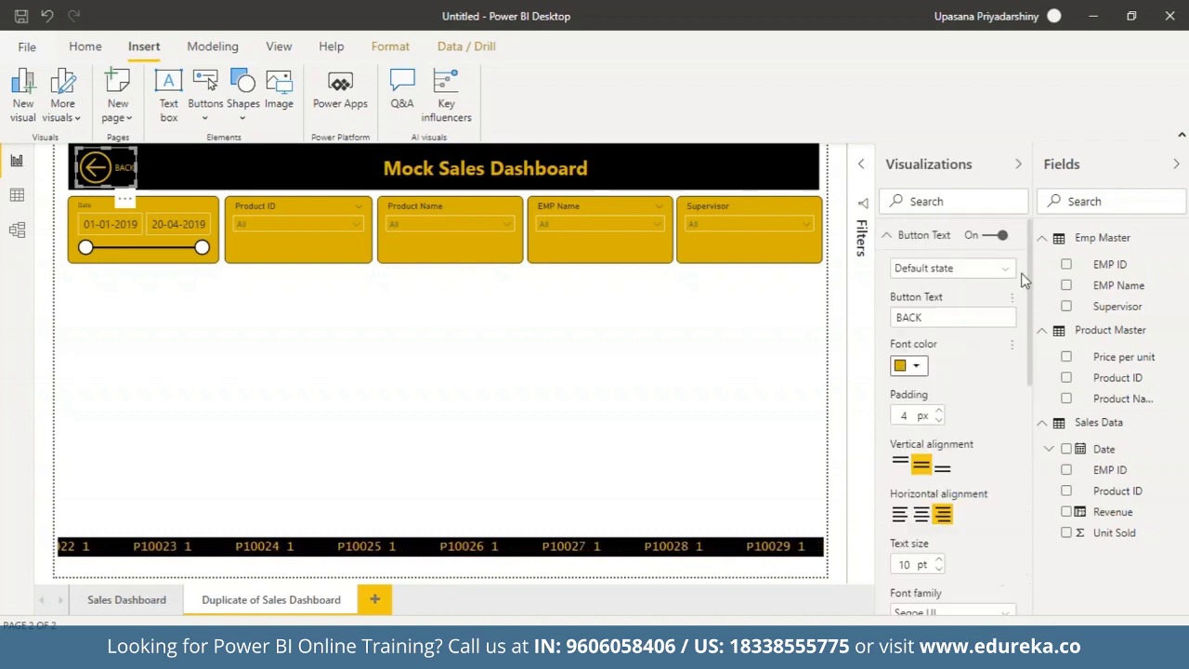
left_click(909, 237)
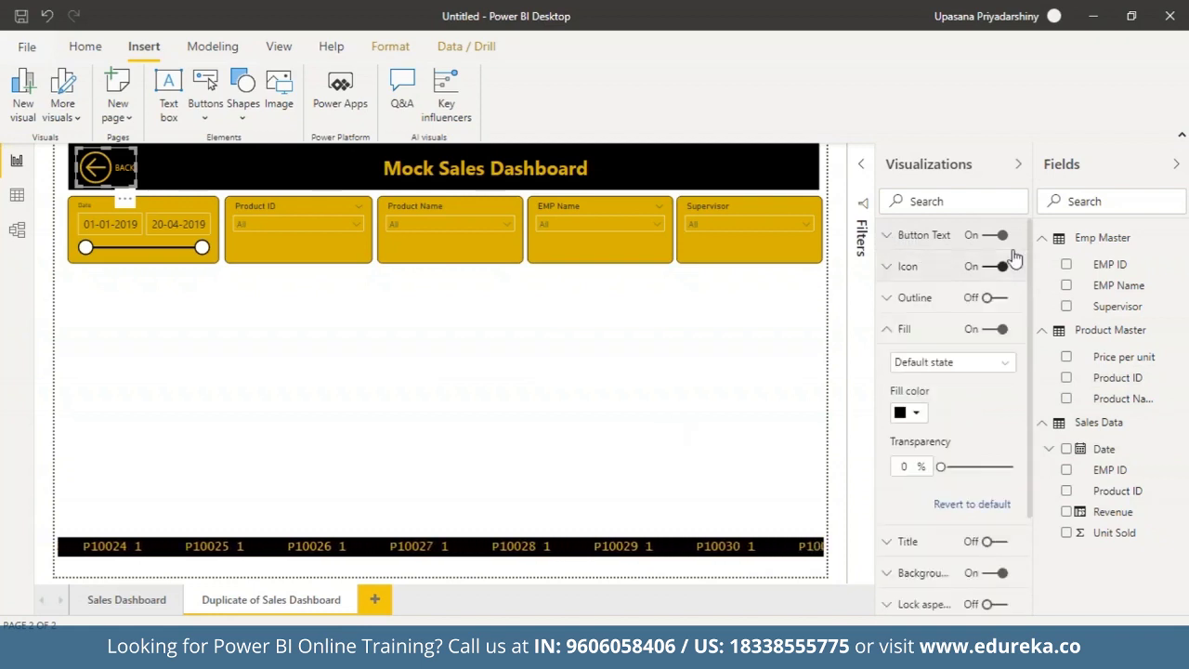
left_click(1019, 166)
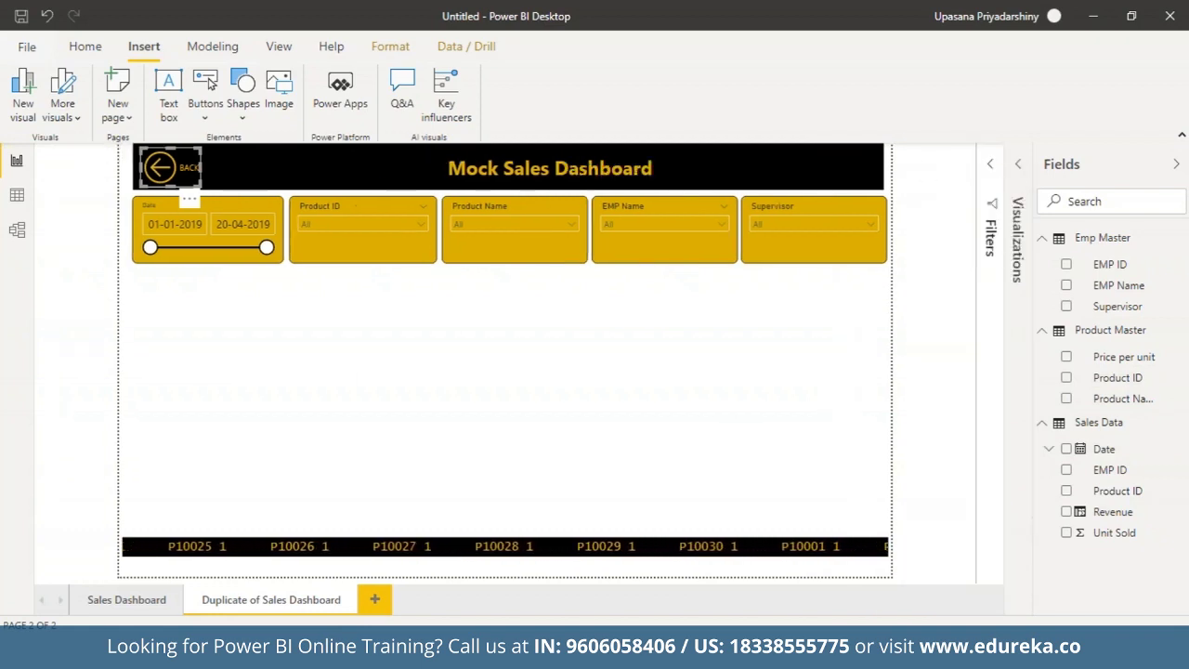
- Test the Back button by following it to the Sales Dashboard page, and return to the duplicate page
left_click(337, 361)
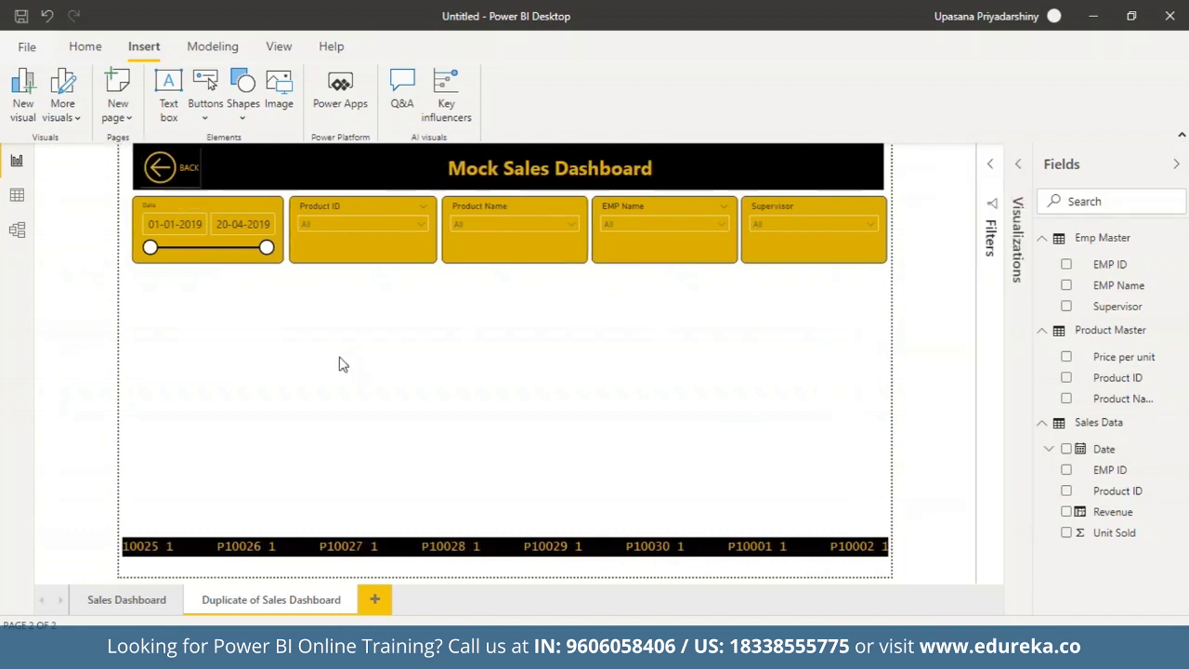
left_click(171, 177, "ctrl")
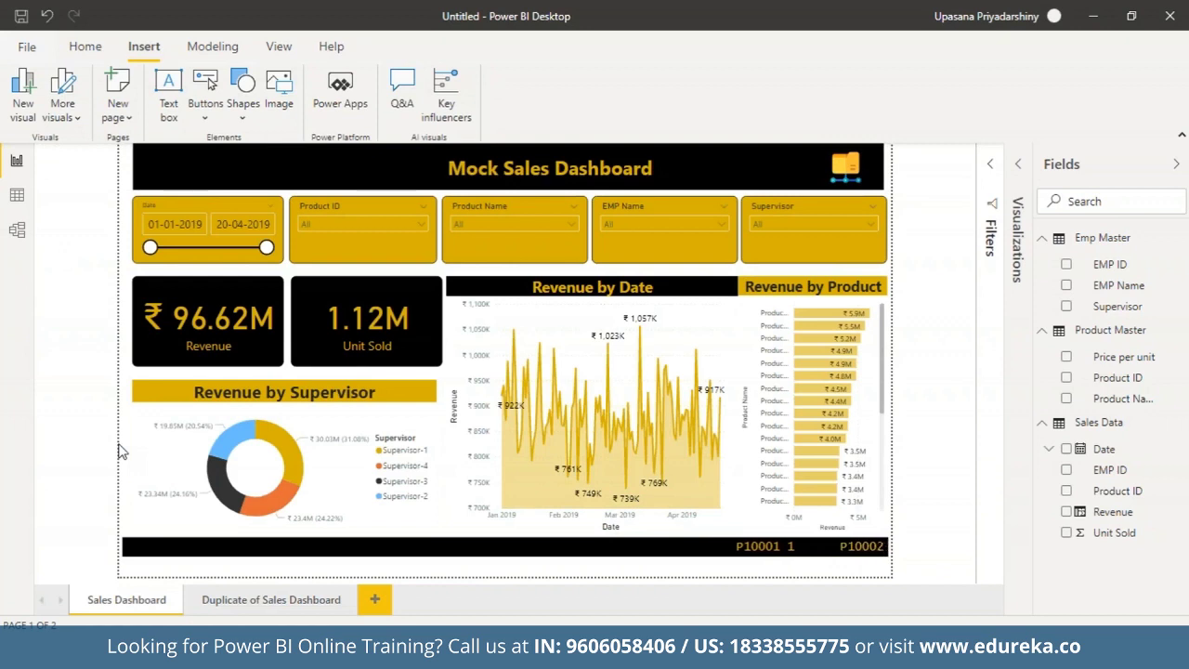
left_click(276, 602)
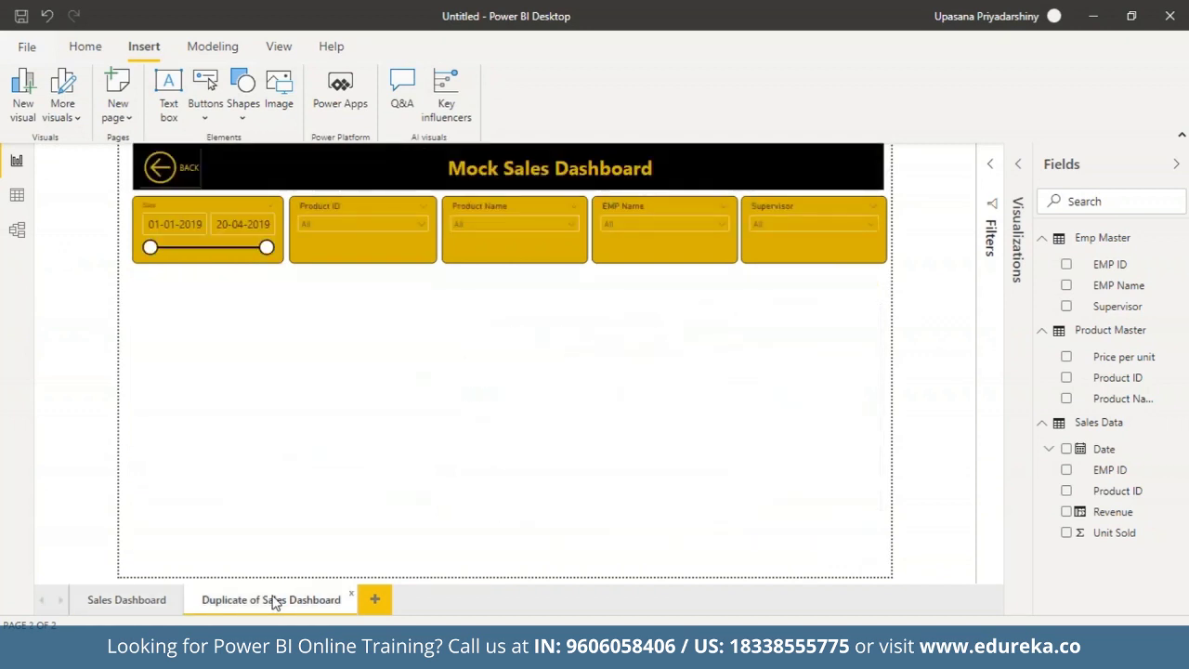
- Rename the duplicate page as Drill Down Dashboard
right_click(276, 602)
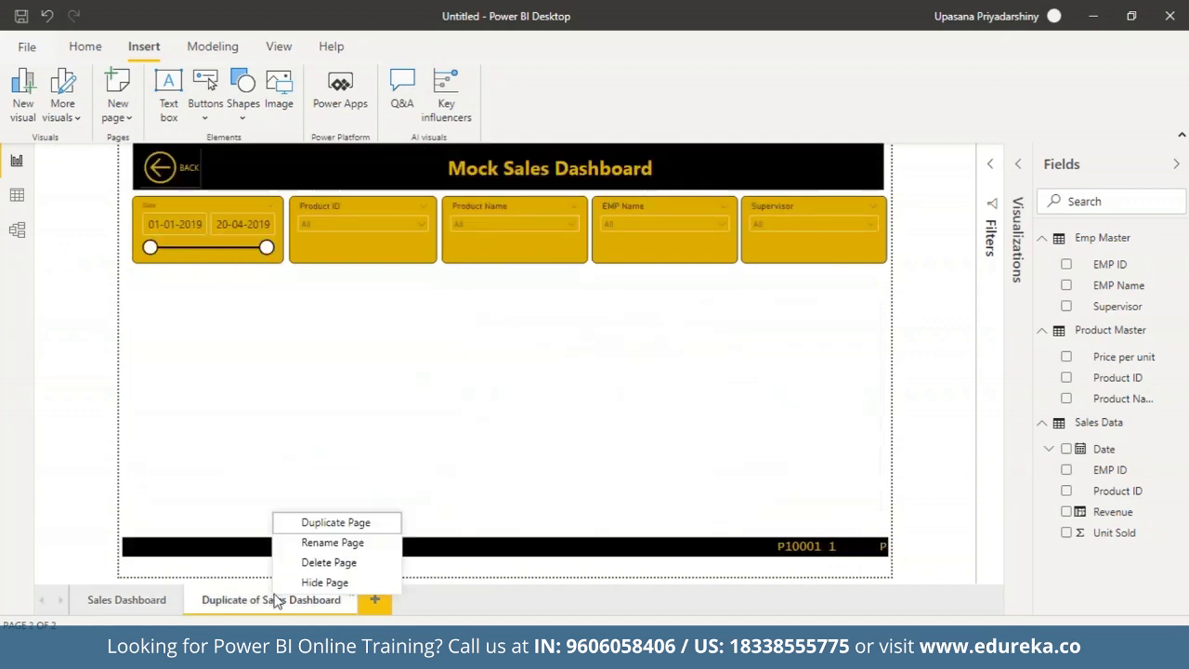
left_click(367, 552)
left_click(285, 599)
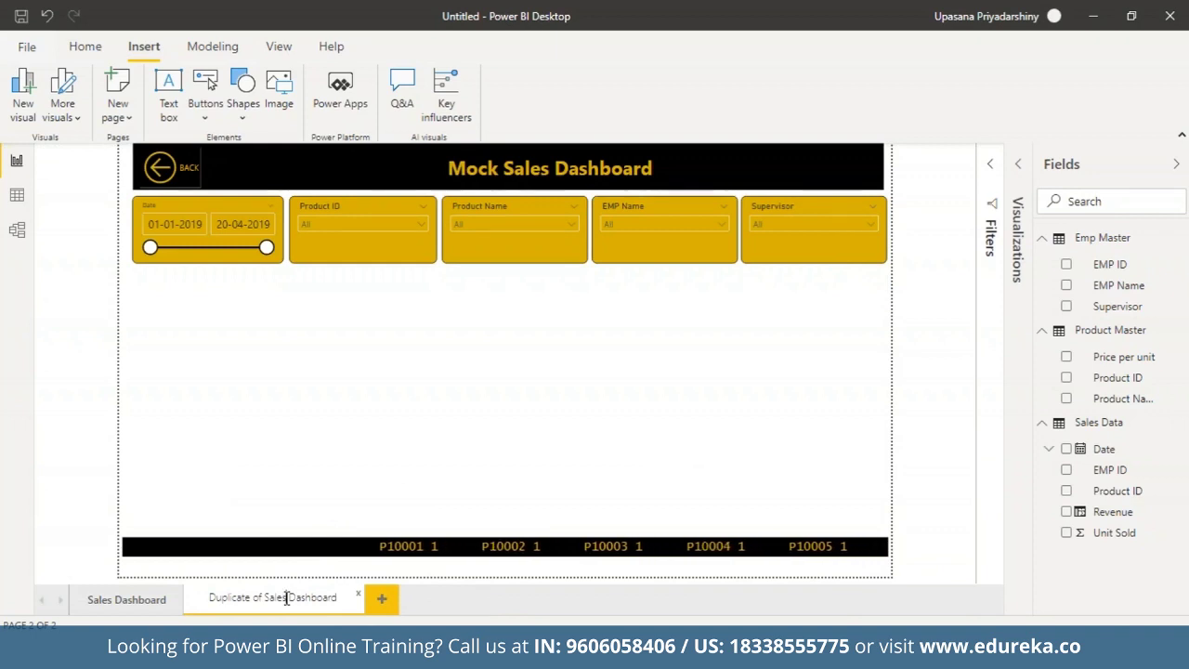
left_click_drag(285, 598, 130, 602)
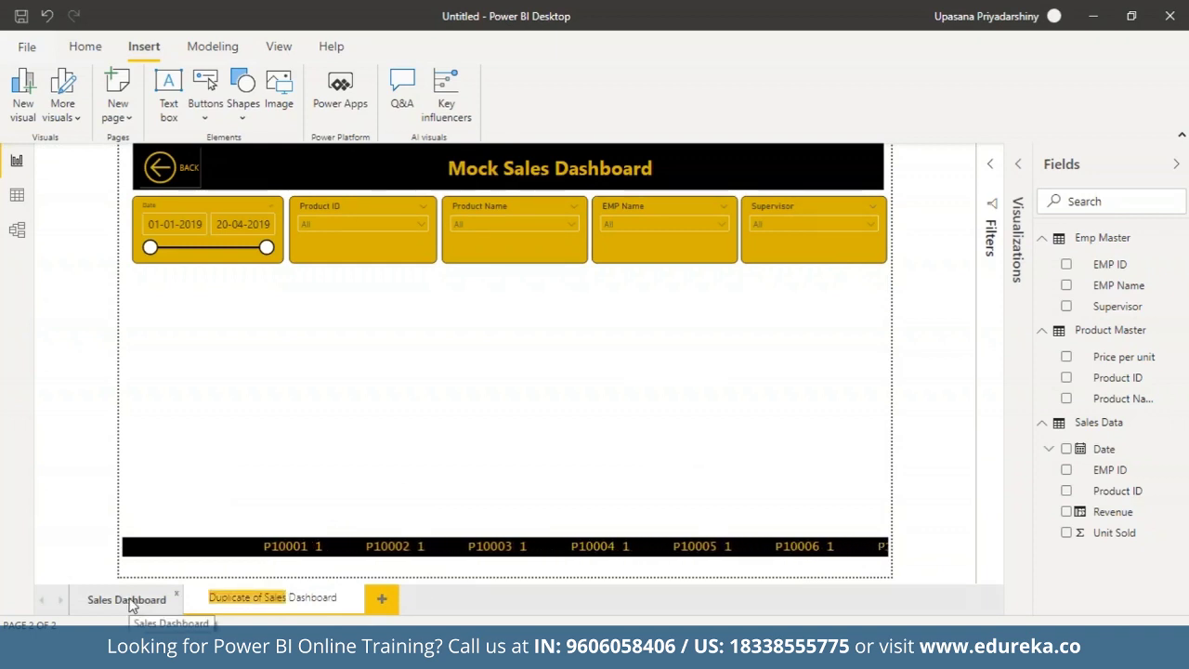
type("Drill ")
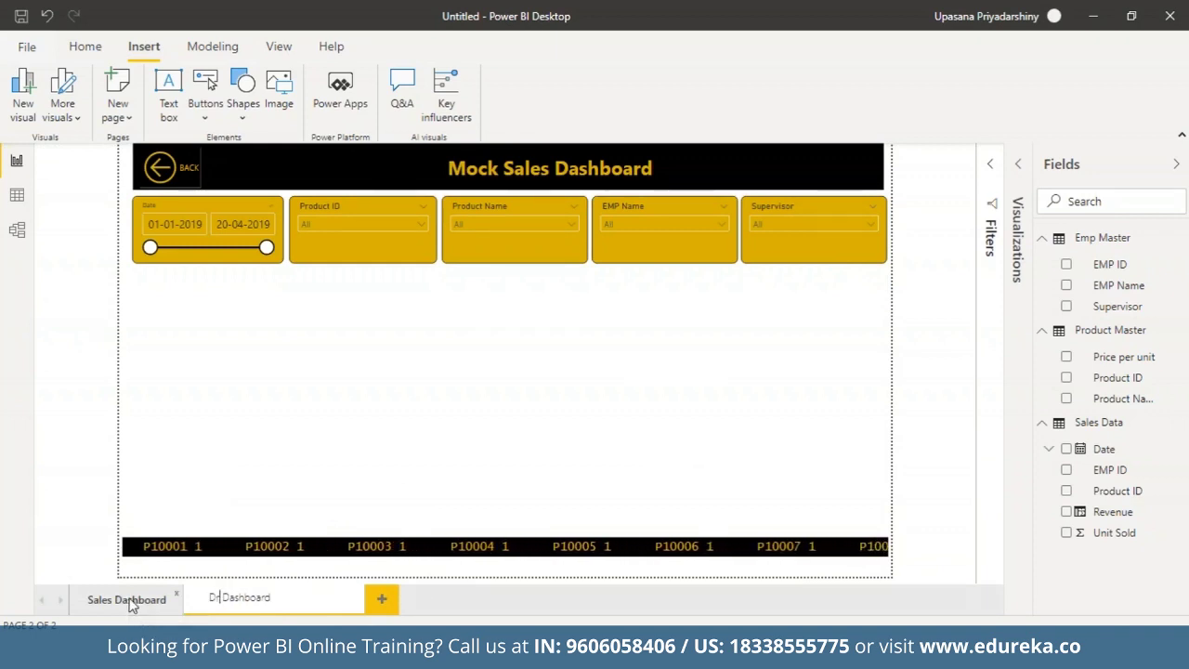
type("Down")
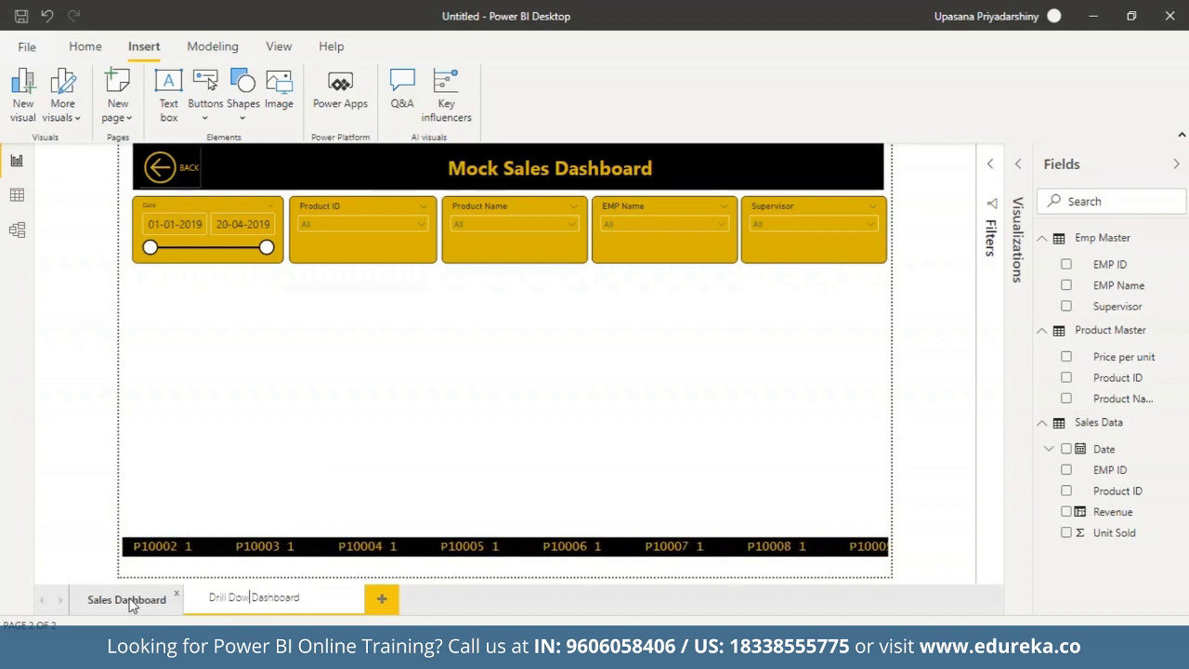
left_click(424, 461)
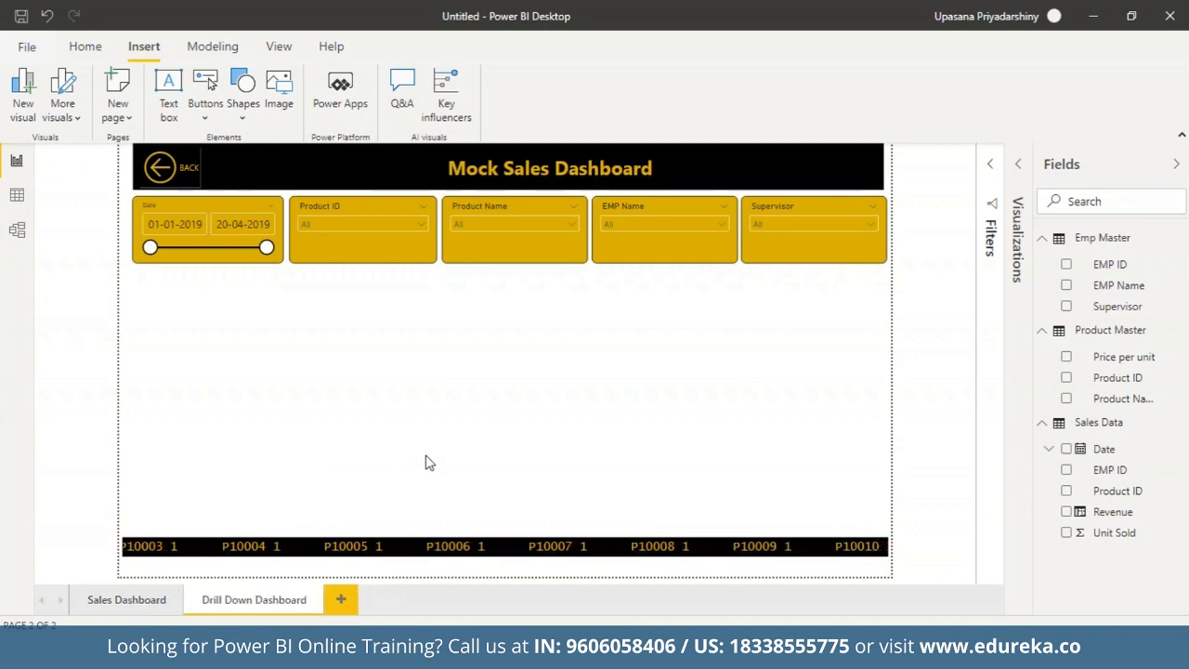
- Insert a table visual on the Drill Down Dashboard page with the Sales Data Date field as a plain date instead of a hierarchy
left_click(1017, 240)
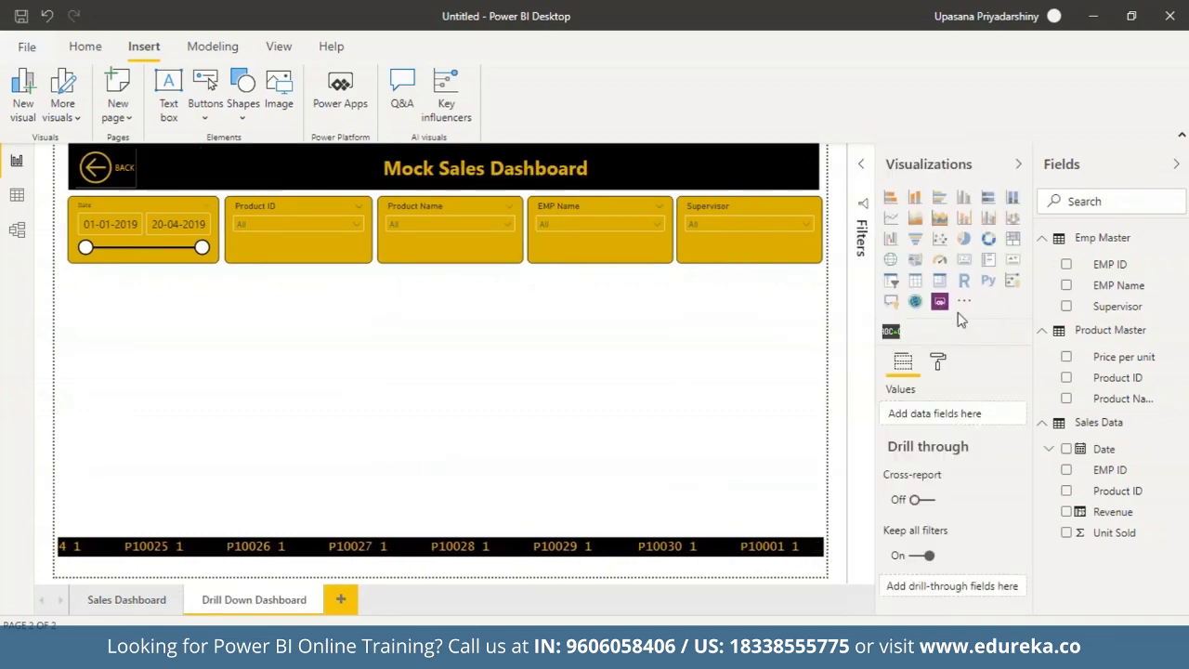
left_click(915, 281)
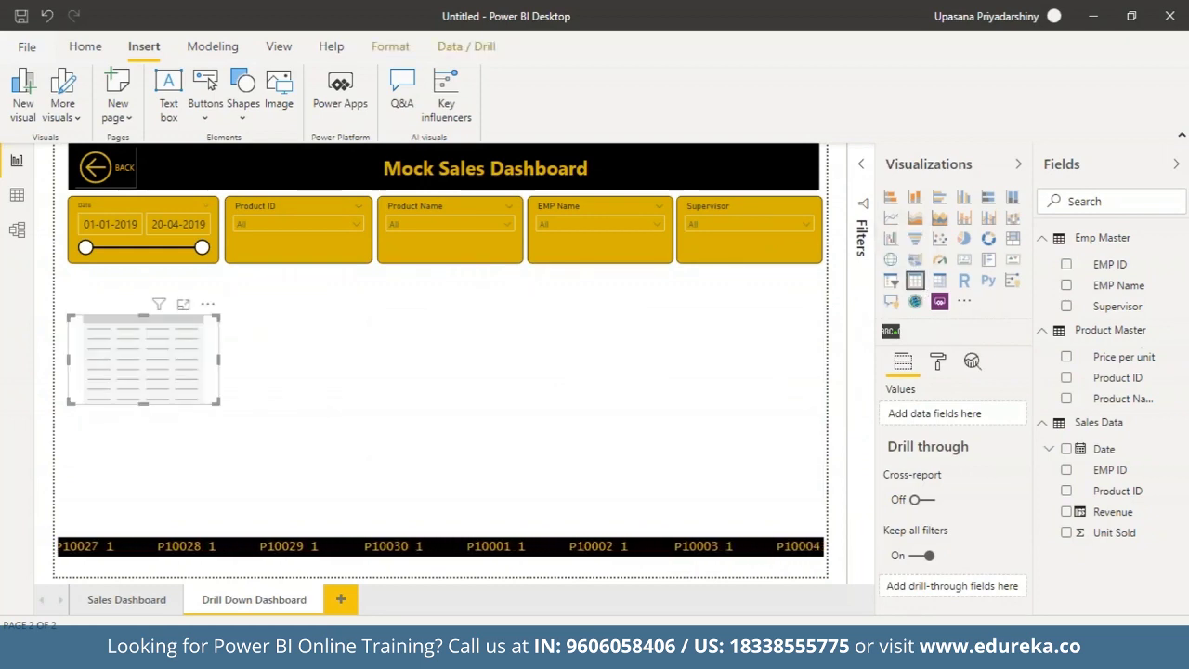
left_click(1066, 448)
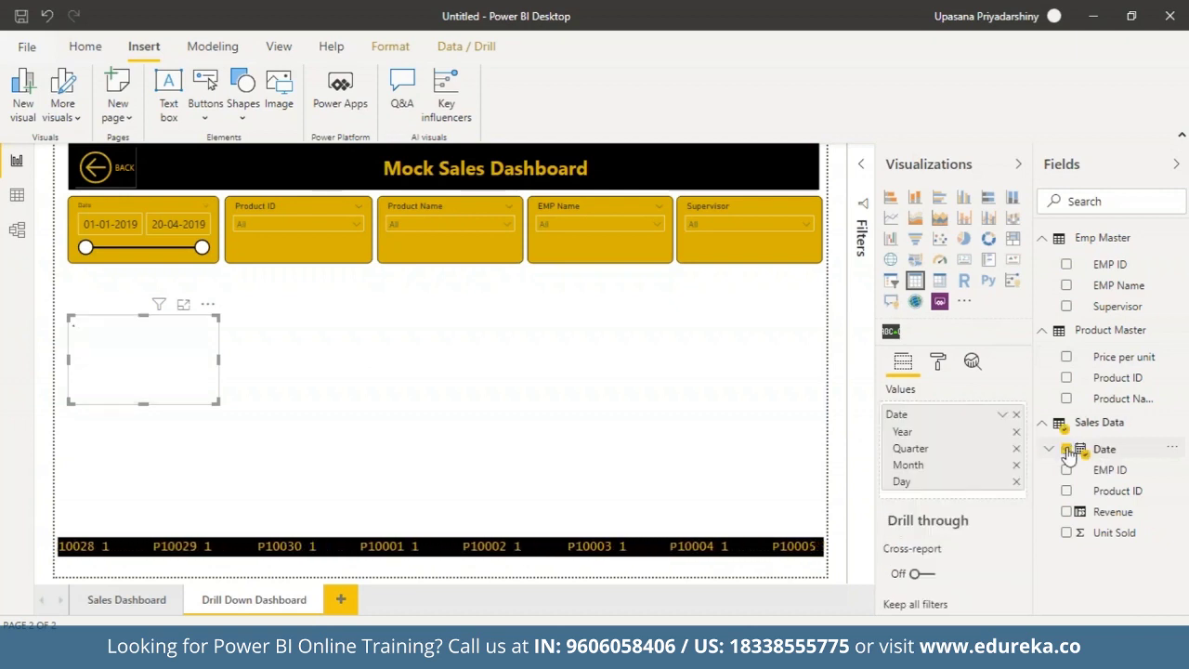
left_click(1000, 415)
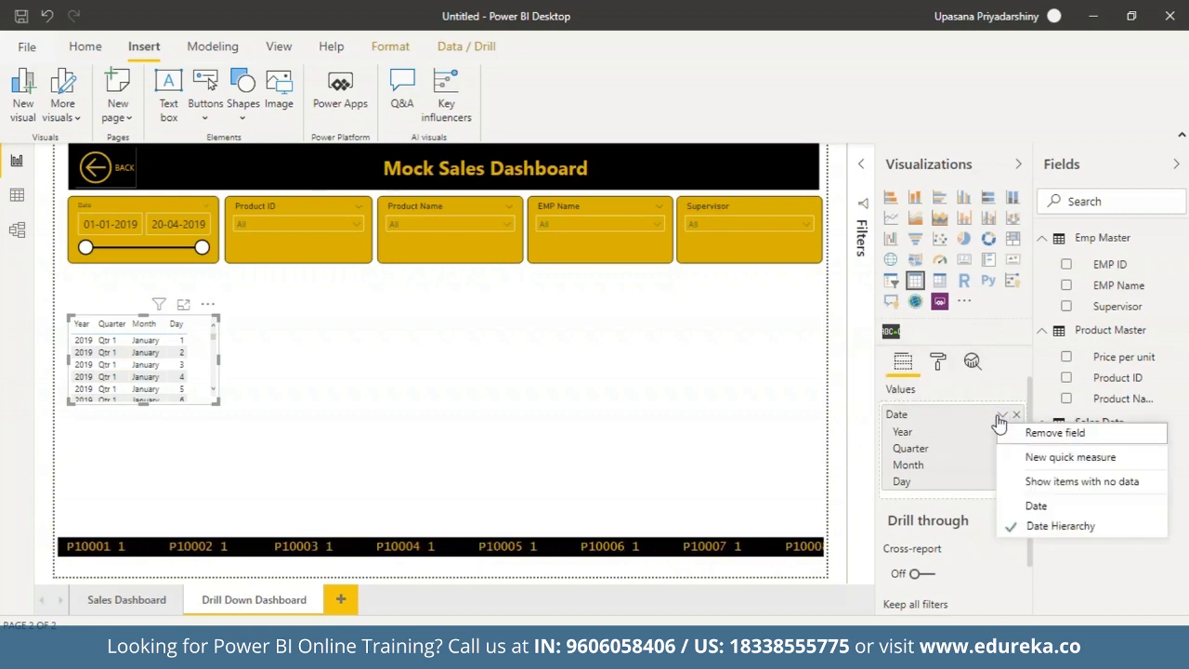
left_click(1035, 507)
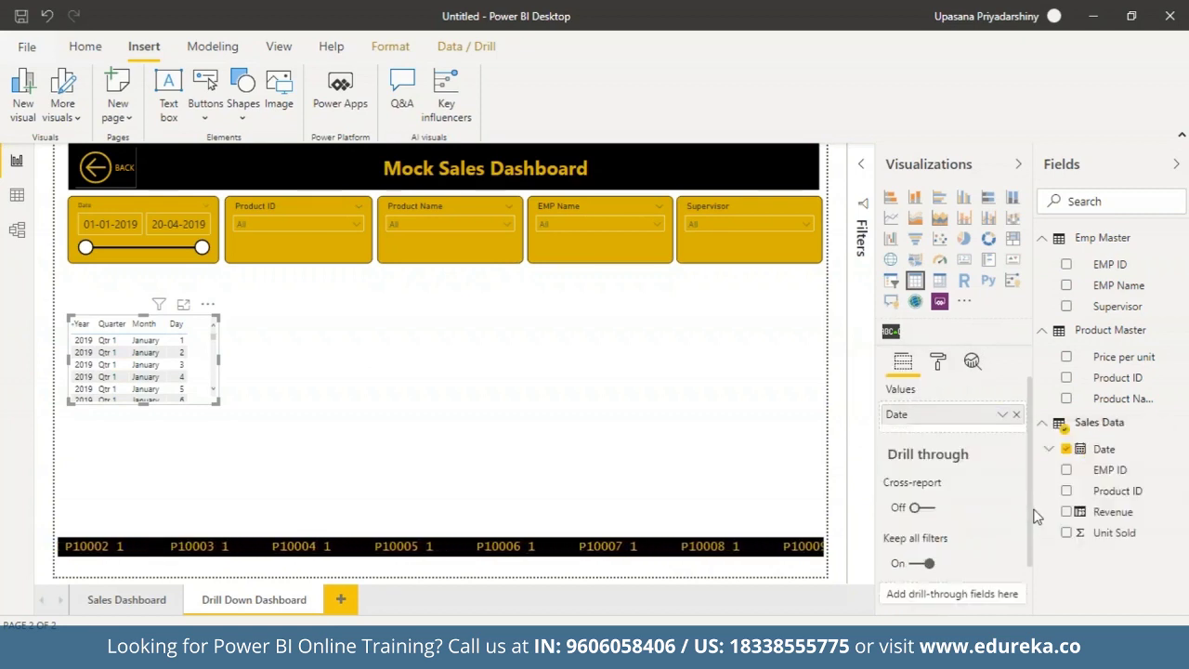
- Add EMP ID and Supervisor from Emp Master, Product ID from Product Master, and Unit Sold and Revenue from Sales Data to the table
left_click(1066, 265)
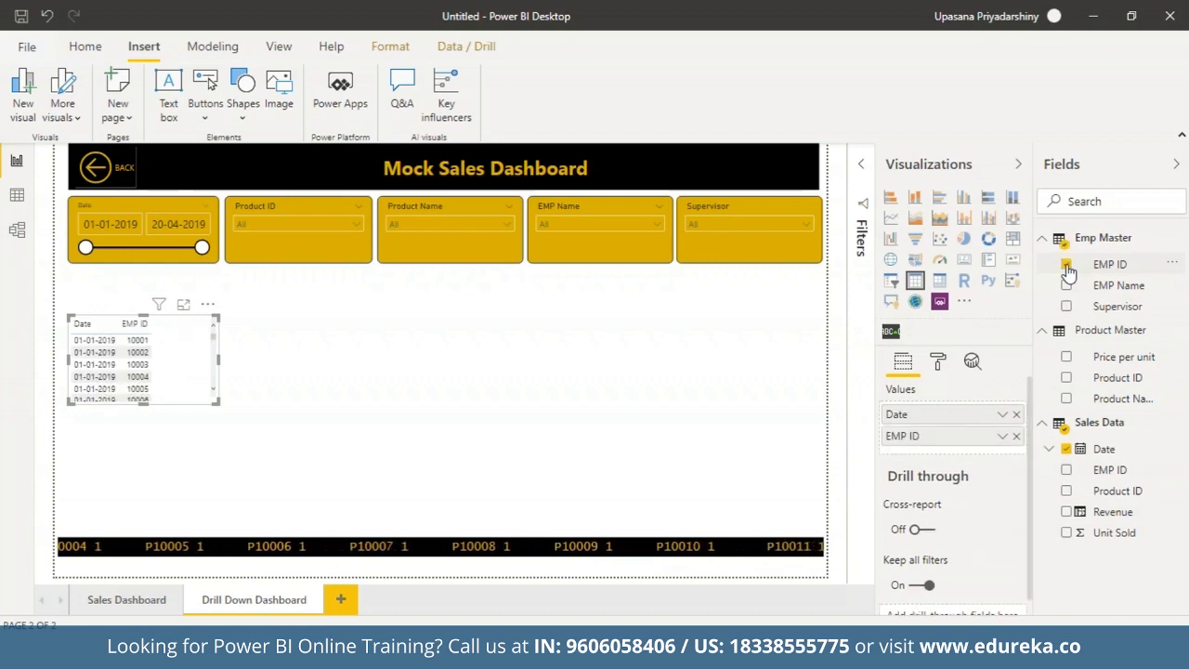
left_click(1066, 286)
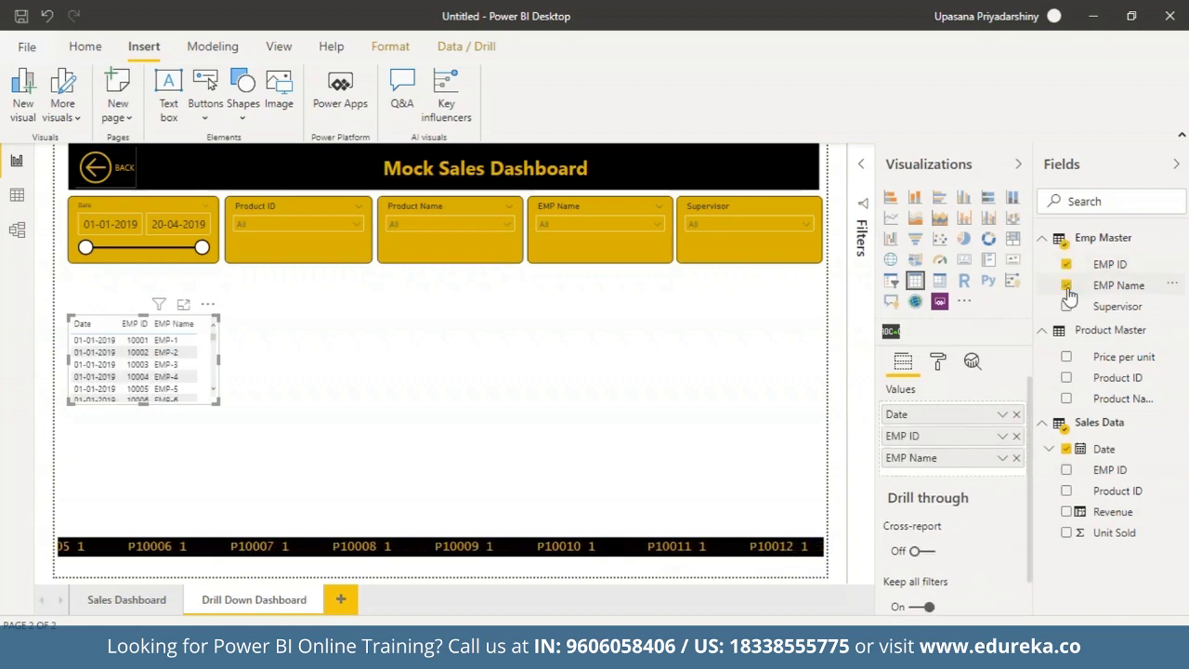
left_click(1066, 286)
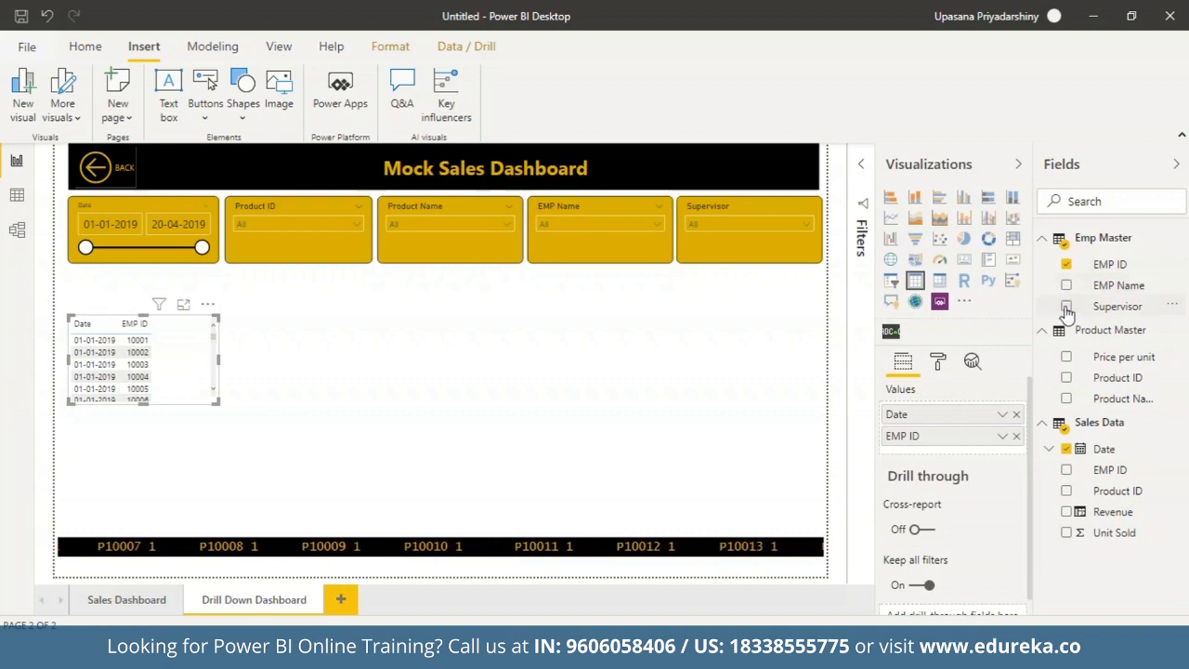
left_click(1067, 307)
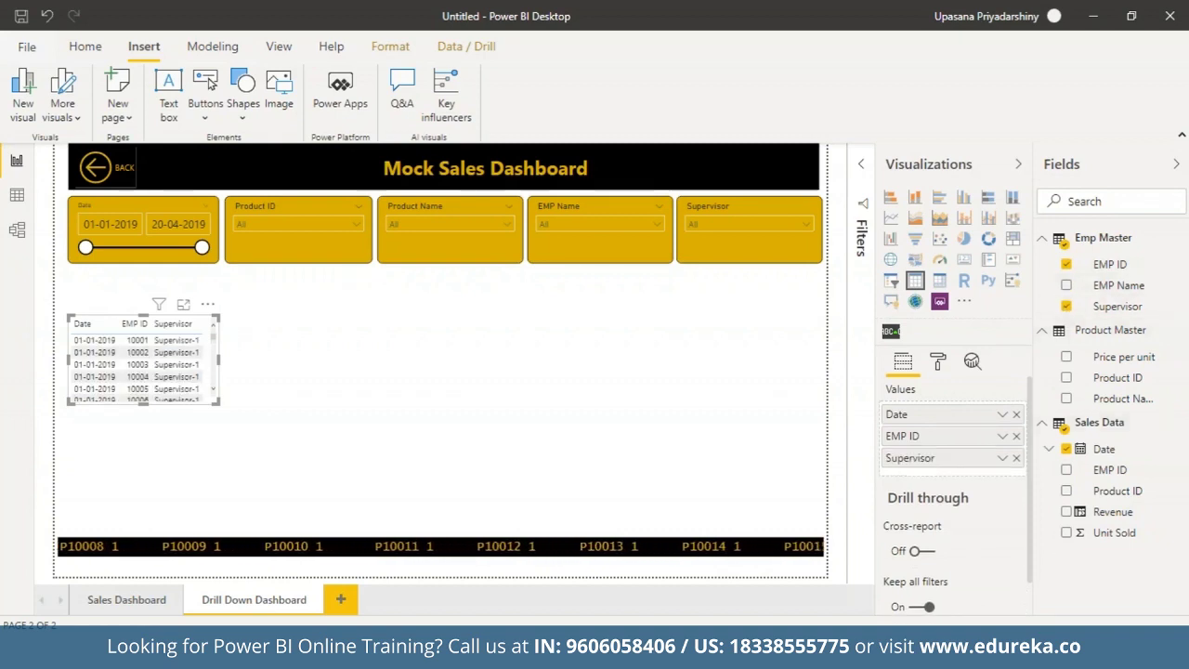
left_click(1066, 378)
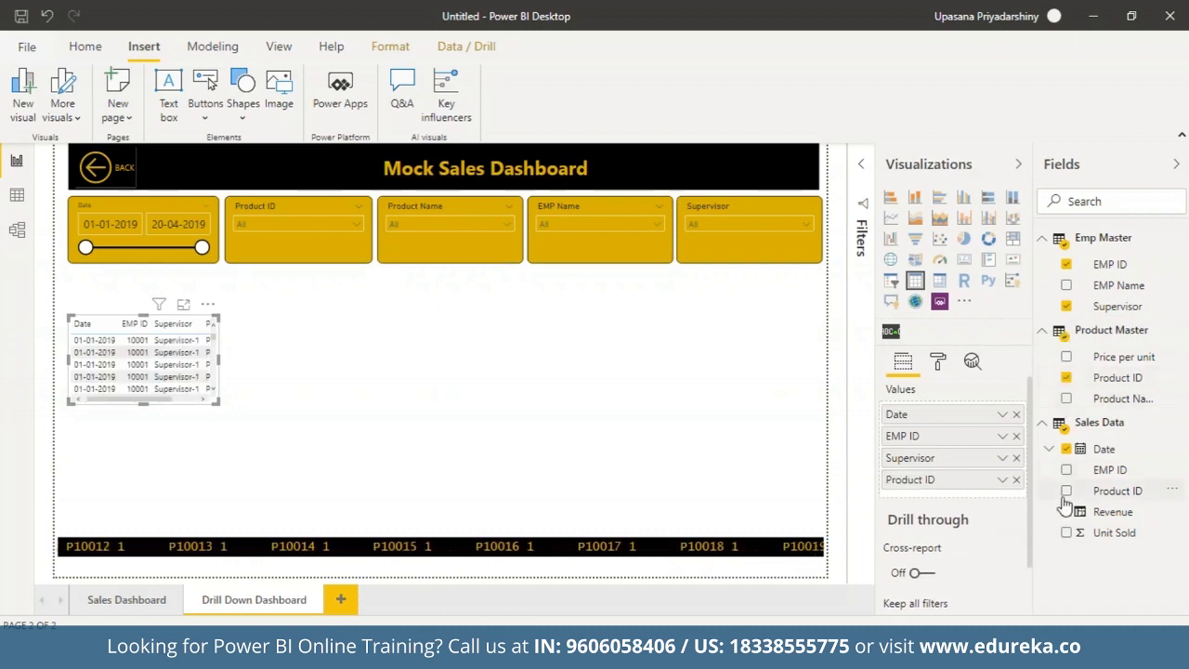
left_click(1066, 532)
left_click(1066, 511)
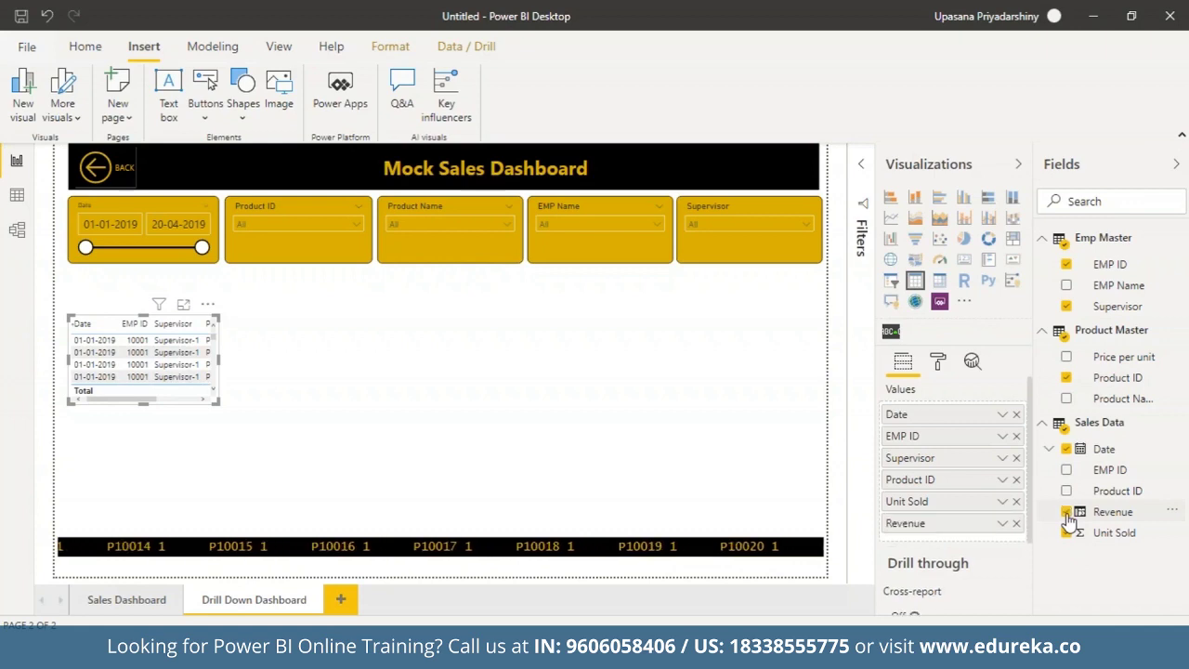
- Enlarge the table to fill the whole area between the slicers and the scrolling ticker across the page width
left_click_drag(217, 403, 821, 515)
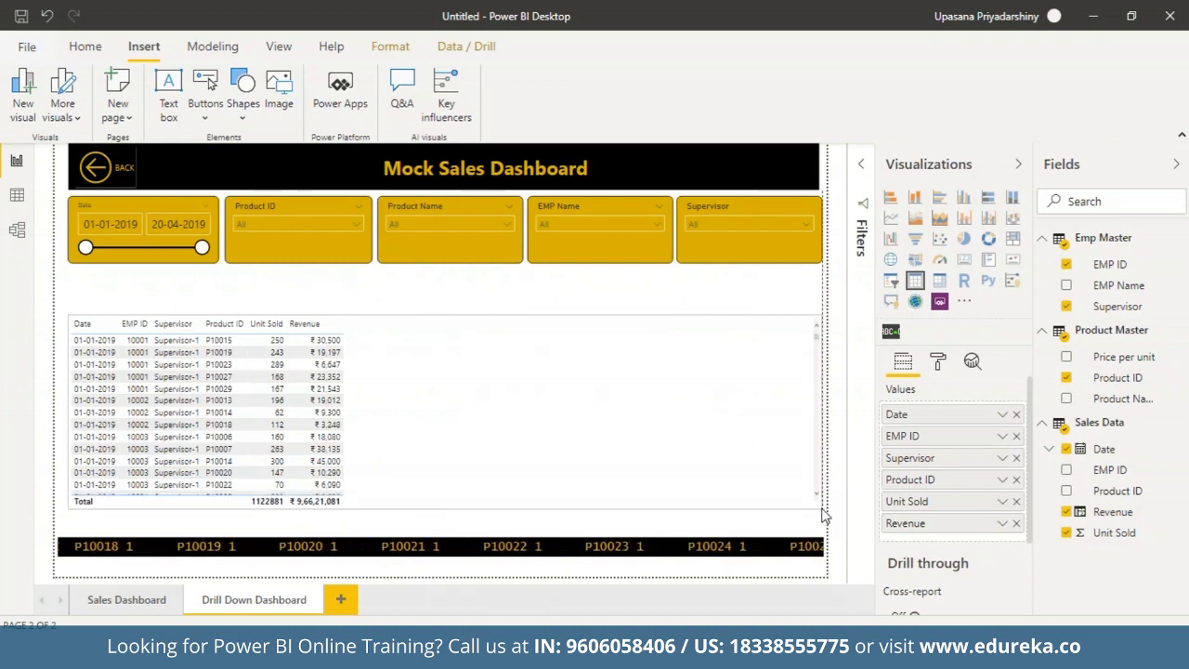
left_click_drag(439, 298, 435, 274)
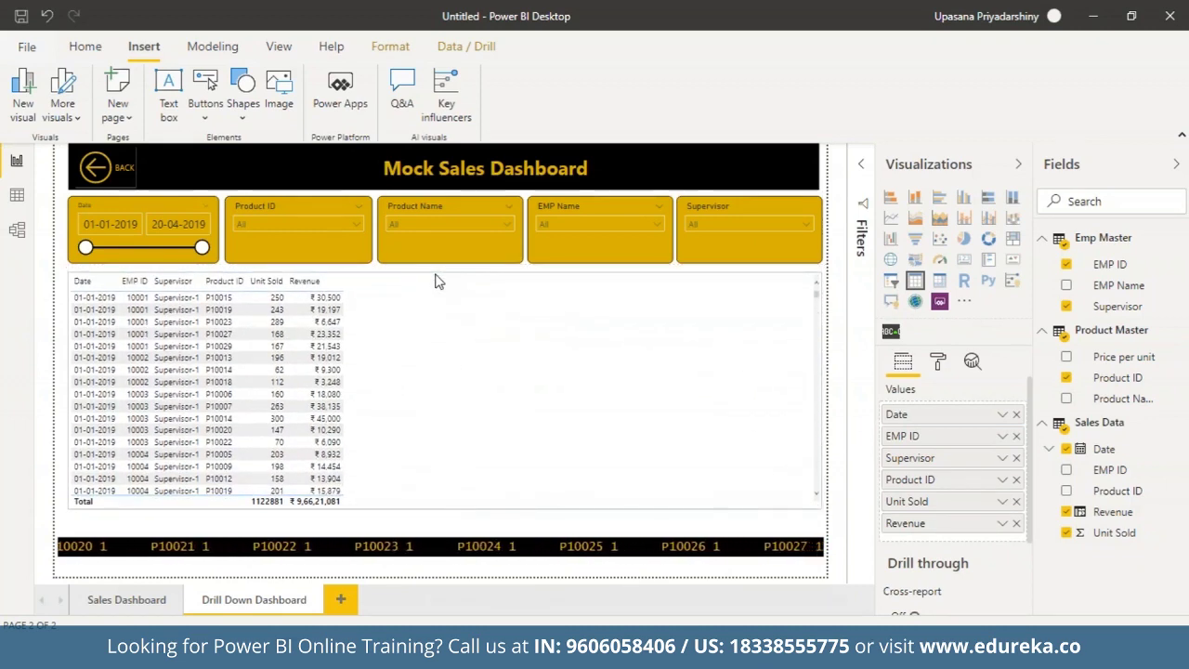
left_click_drag(70, 507, 72, 533)
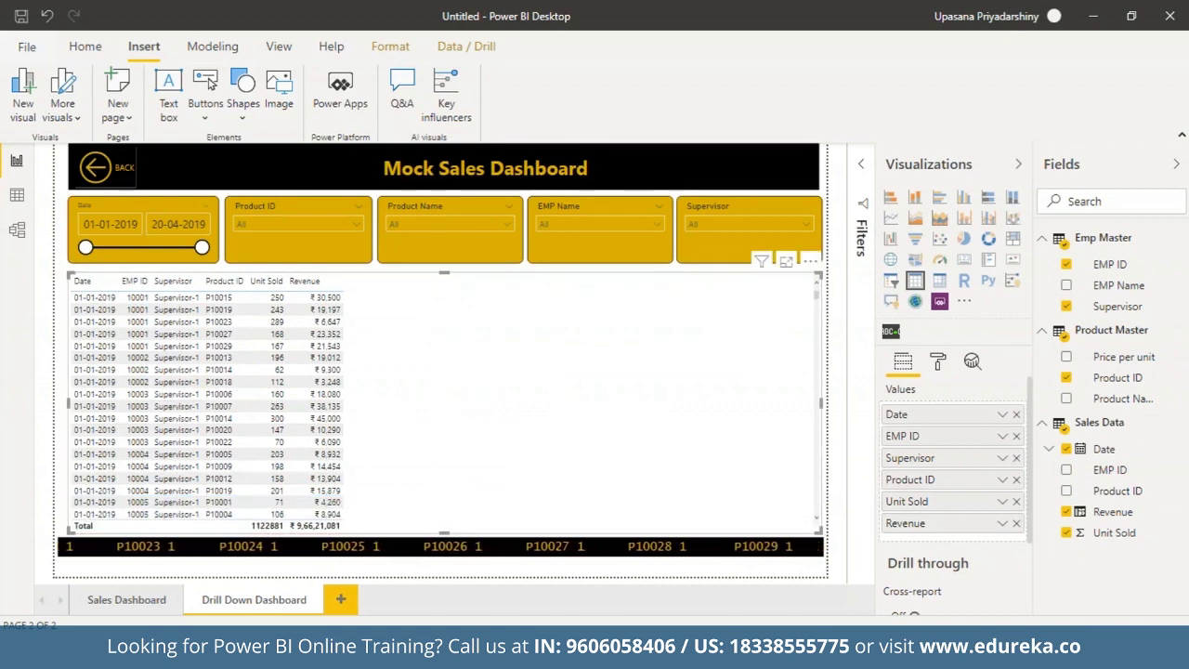
- Sort the table by EMP ID with its columns widened across the visual, and add EMP Name between EMP ID and Supervisor
left_click(133, 282)
left_click_drag(123, 284, 726, 282)
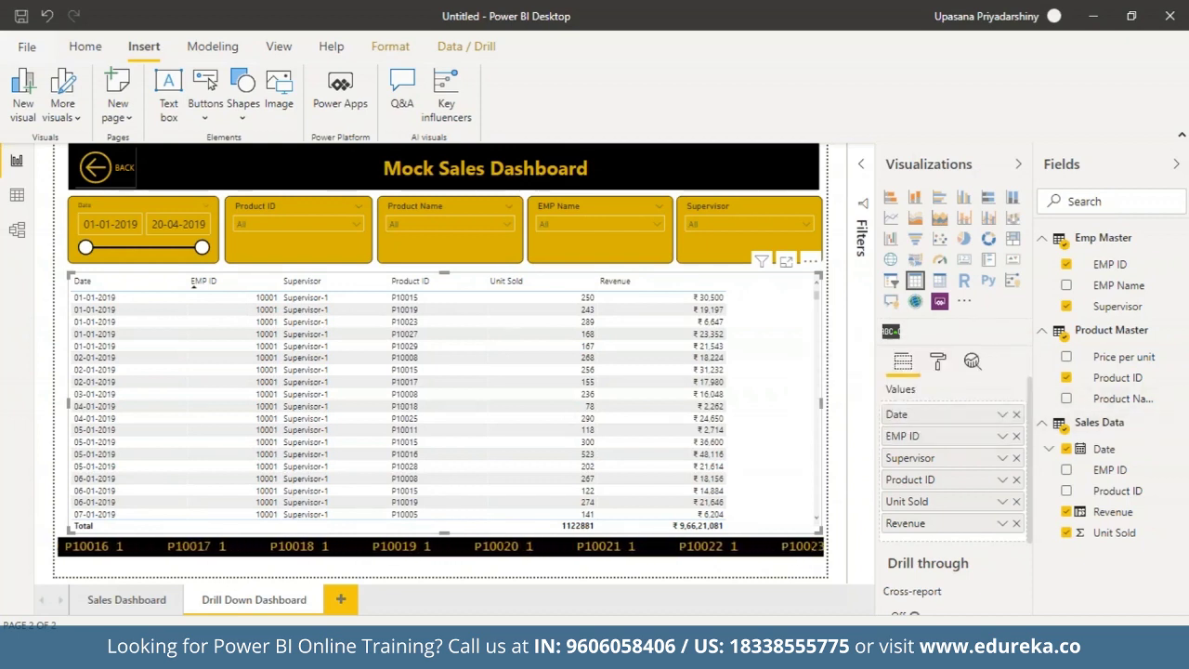
left_click_drag(1110, 285, 941, 461)
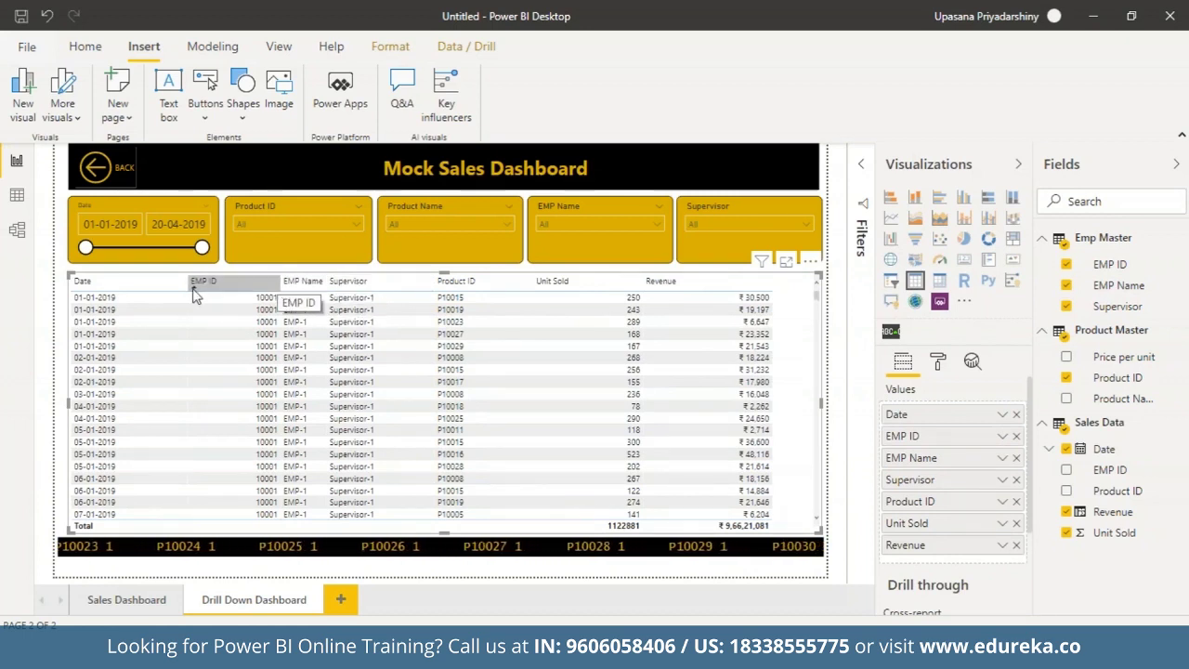
- Narrow the Date and EMP ID columns of the sales table and widen the EMP Name column
left_click_drag(193, 294, 160, 294)
left_click(160, 288)
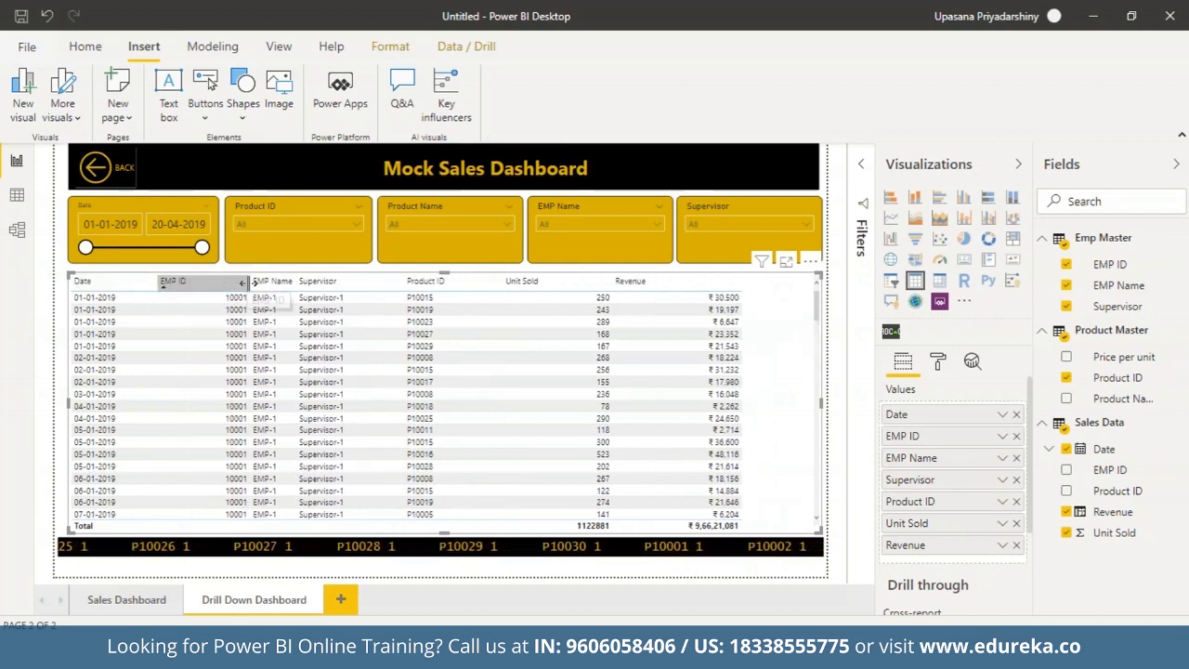
left_click_drag(245, 282, 221, 281)
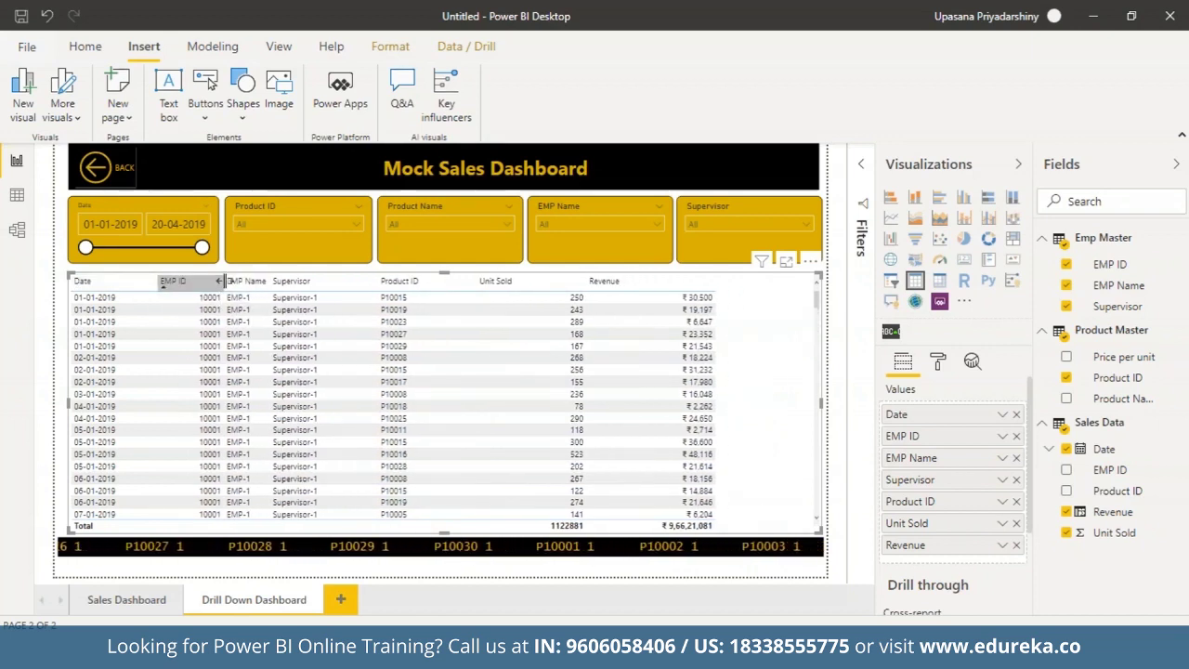
left_click_drag(270, 281, 308, 280)
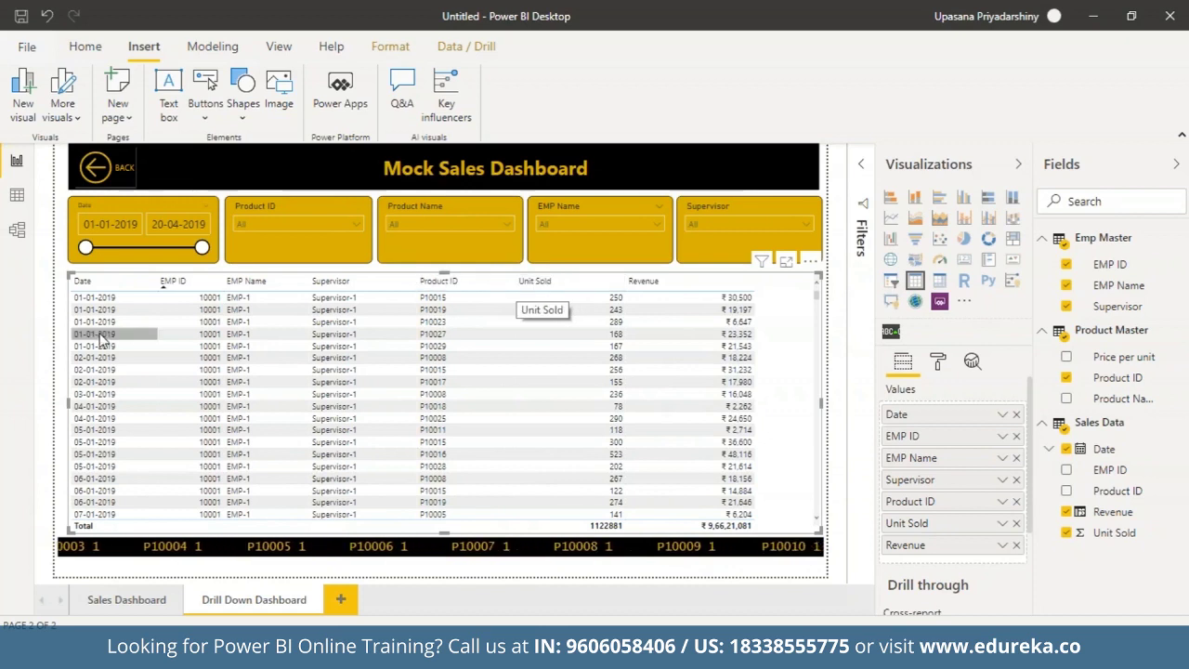
- Try the Minimal style on the sales table, and settle on Alternating rows
left_click(937, 361)
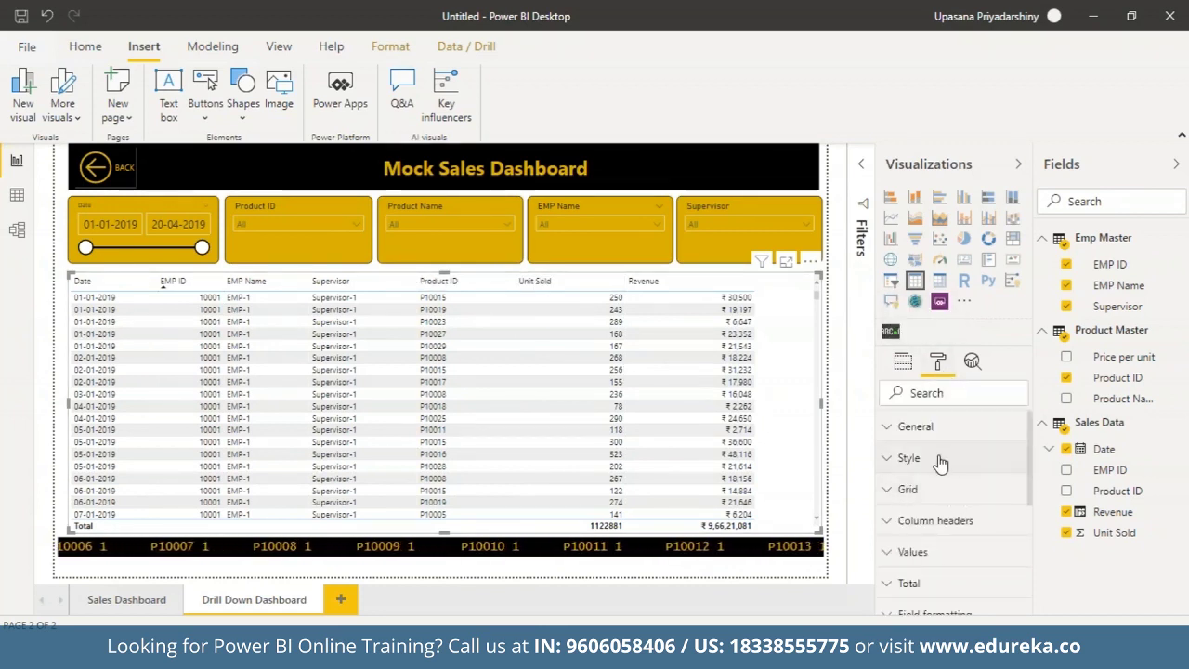
left_click(940, 462)
left_click(1001, 511)
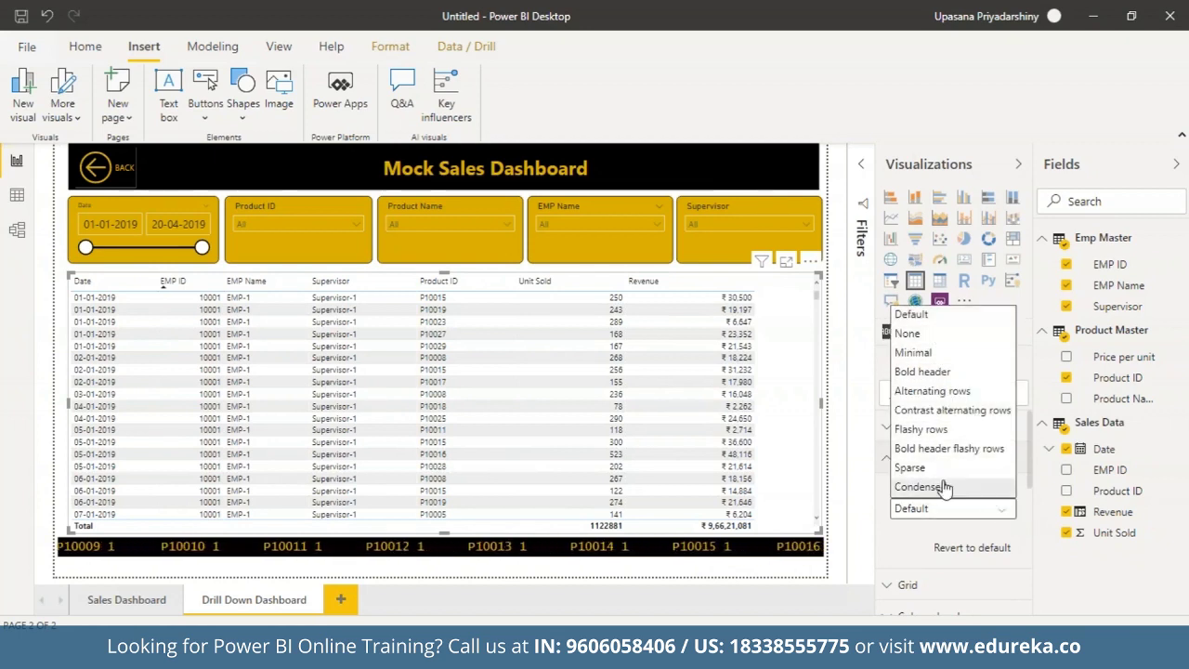
left_click(936, 353)
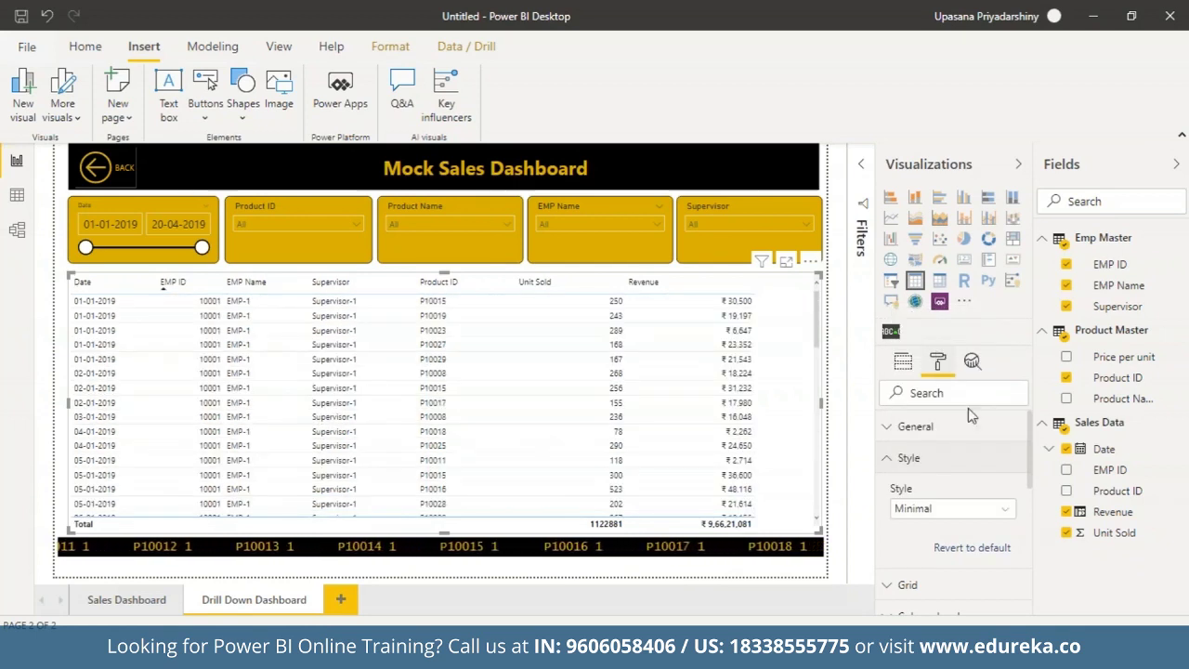
left_click(1005, 511)
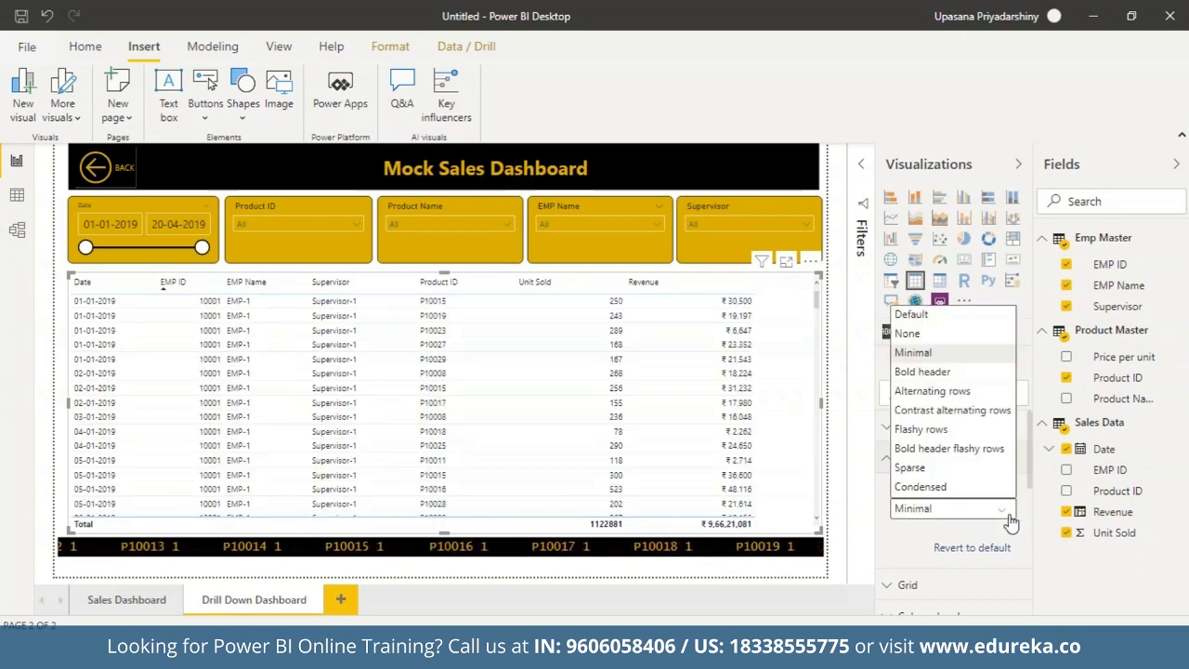
left_click(933, 391)
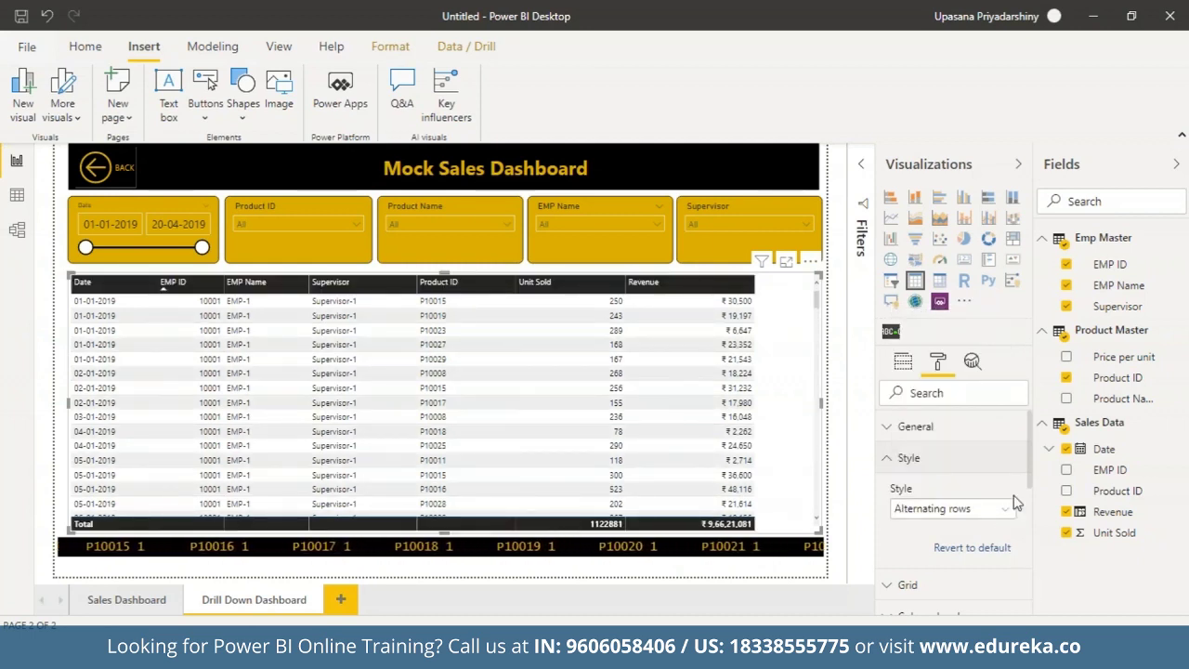
left_click(909, 457)
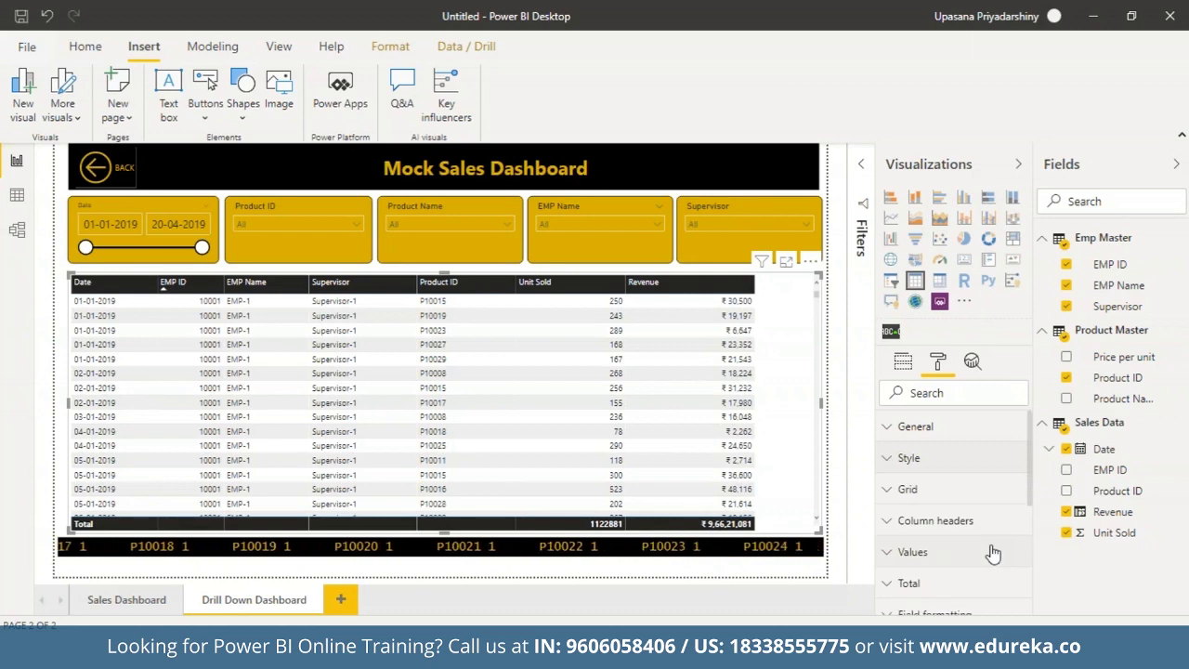
- Set the font color of the table's column headers to the theme gold
left_click(891, 523)
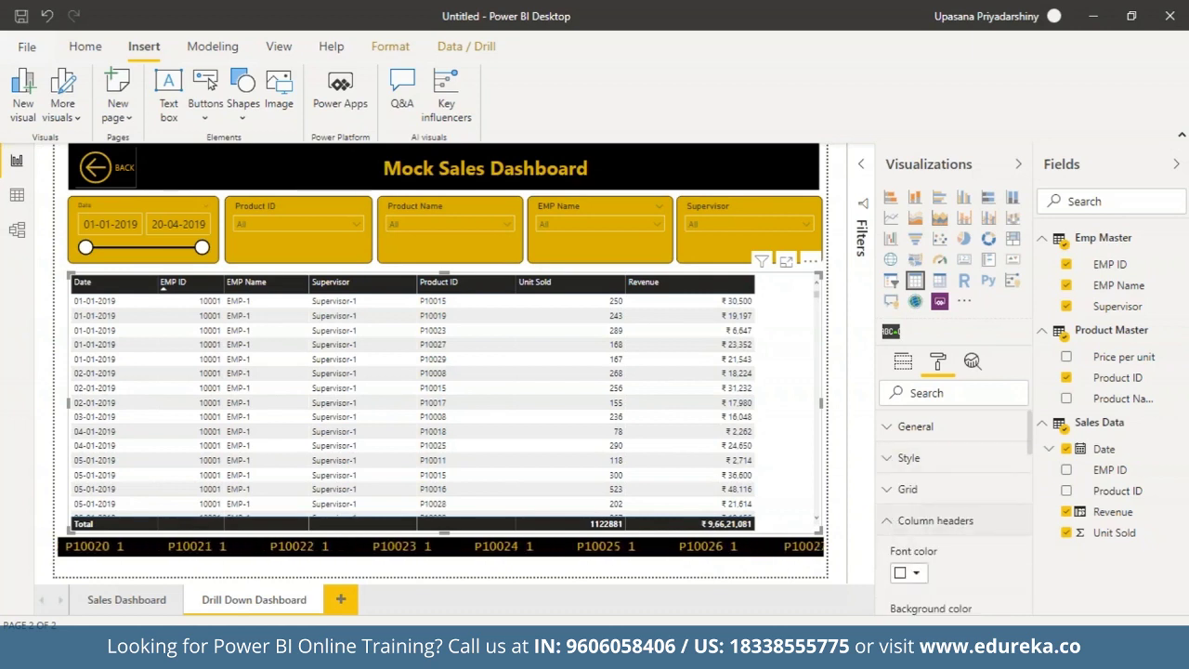
left_click(917, 575)
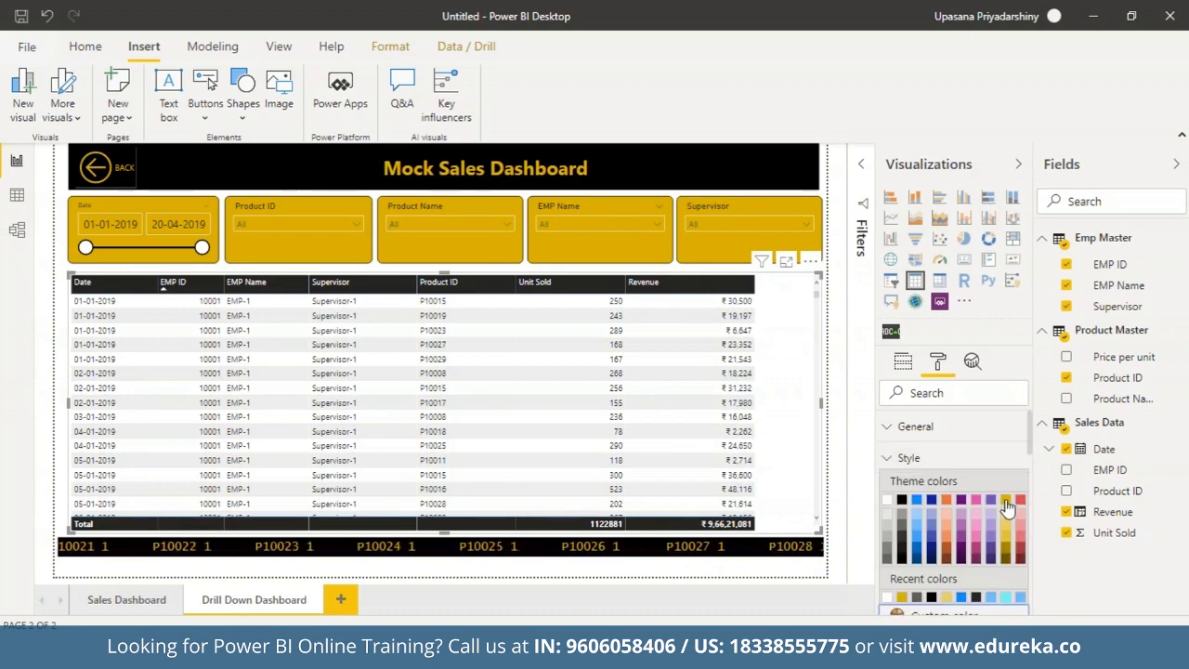
left_click(1004, 501)
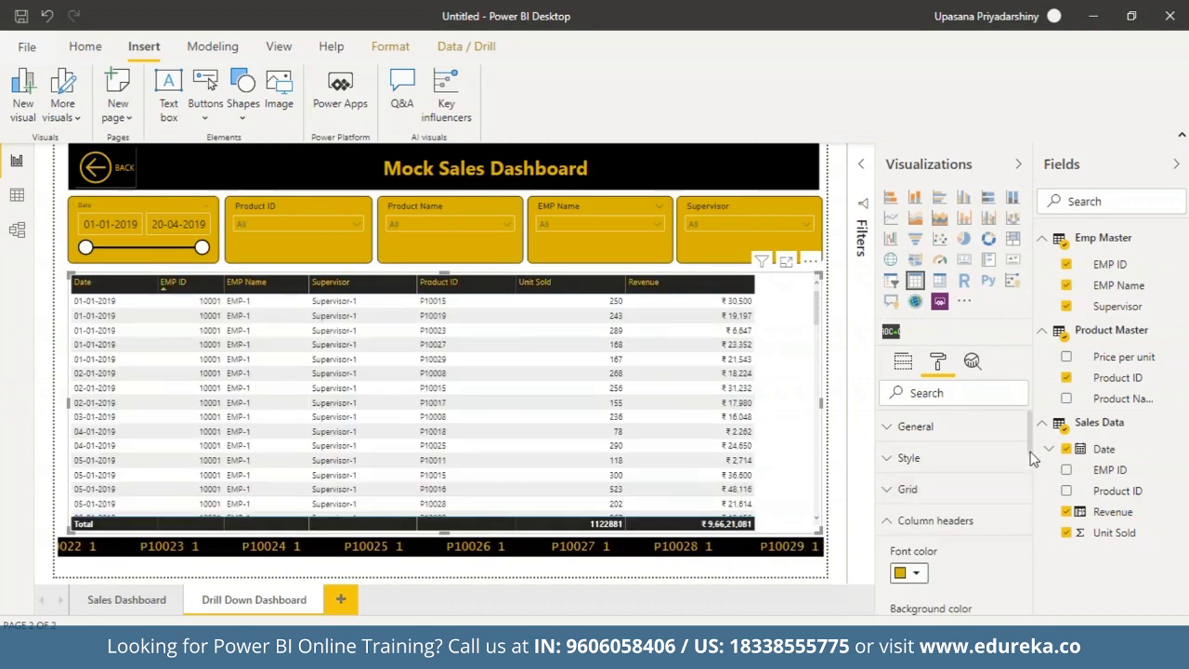
- Set the column header text size to 12 pt and its alignment to Center
scroll(1031, 460, "down", 5)
scroll(1034, 491, "down", 4)
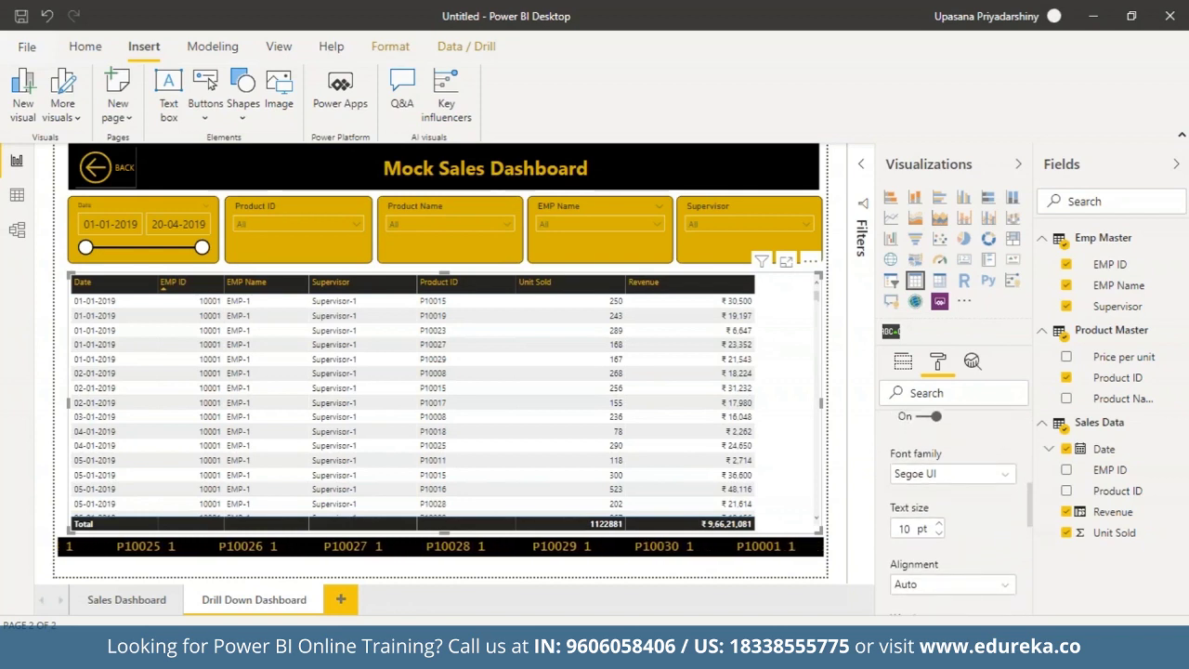
left_click(938, 522)
left_click(938, 523)
left_click(939, 523)
left_click(938, 523)
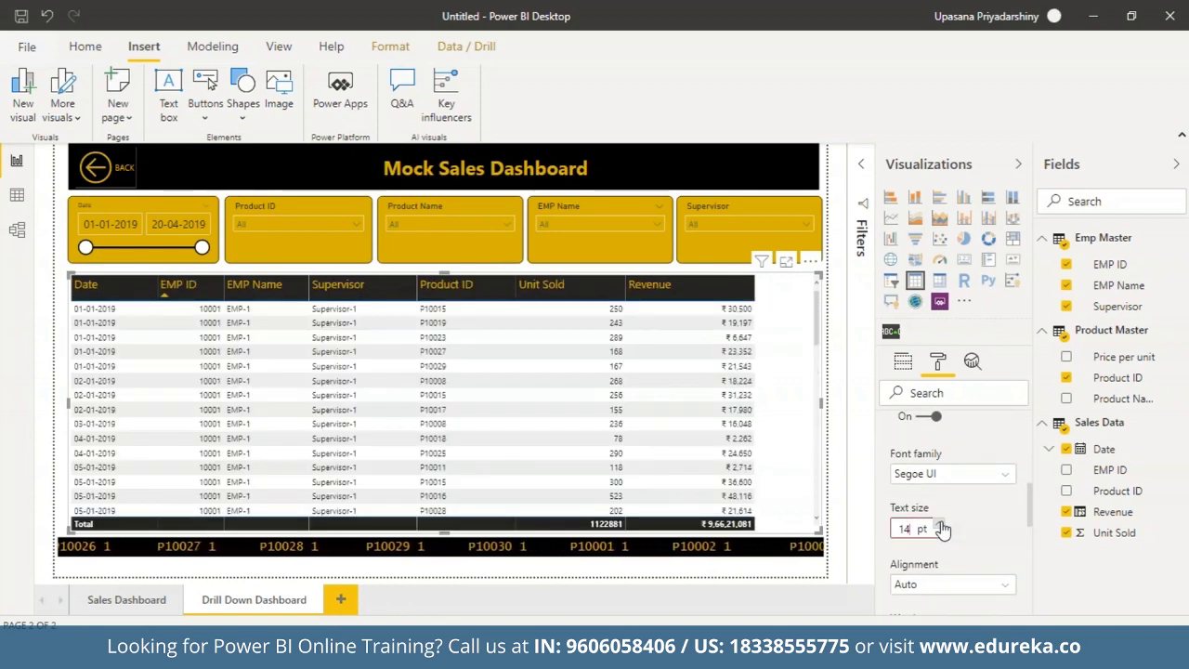
left_click(939, 533)
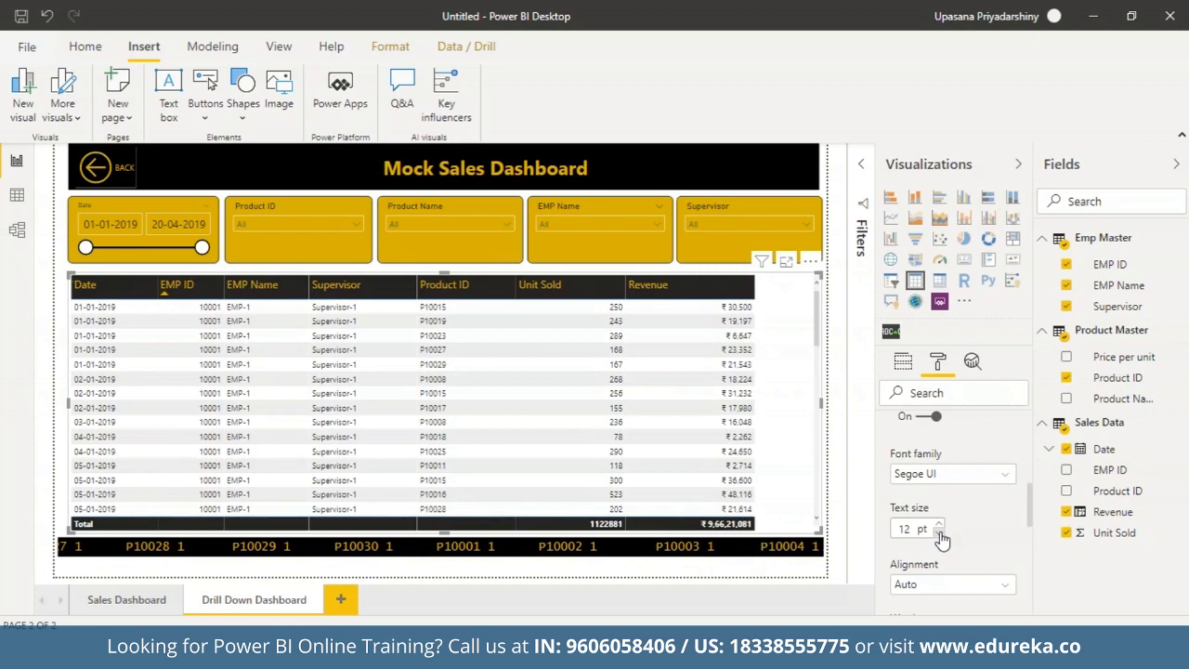
left_click(1007, 595)
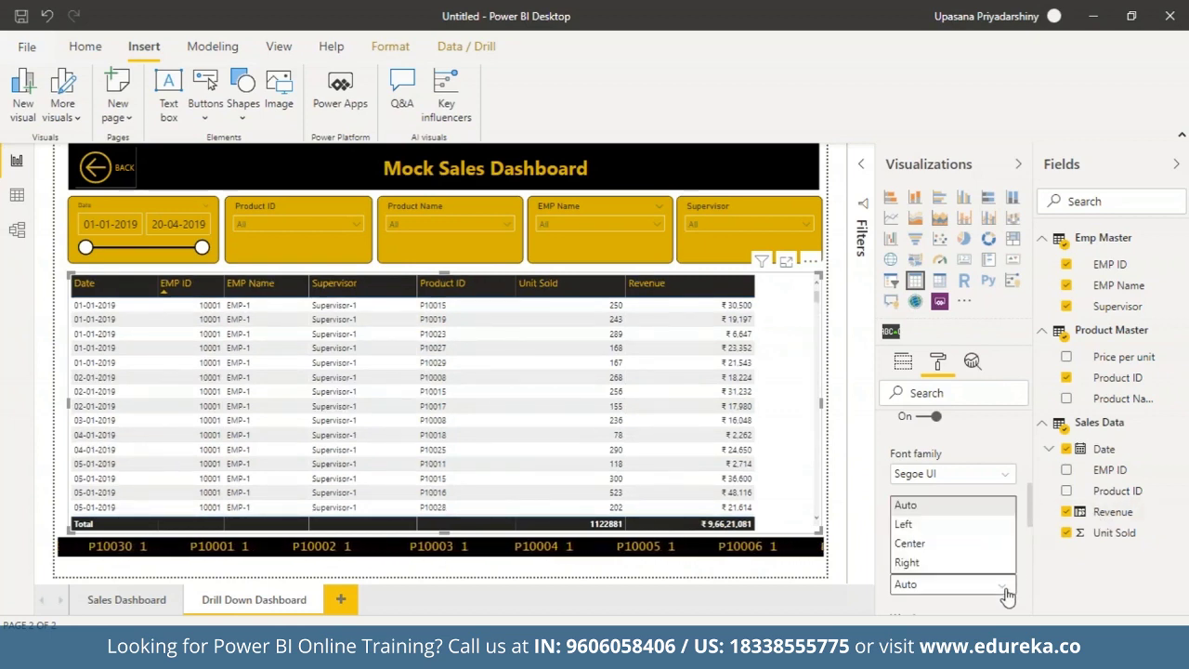
left_click(968, 544)
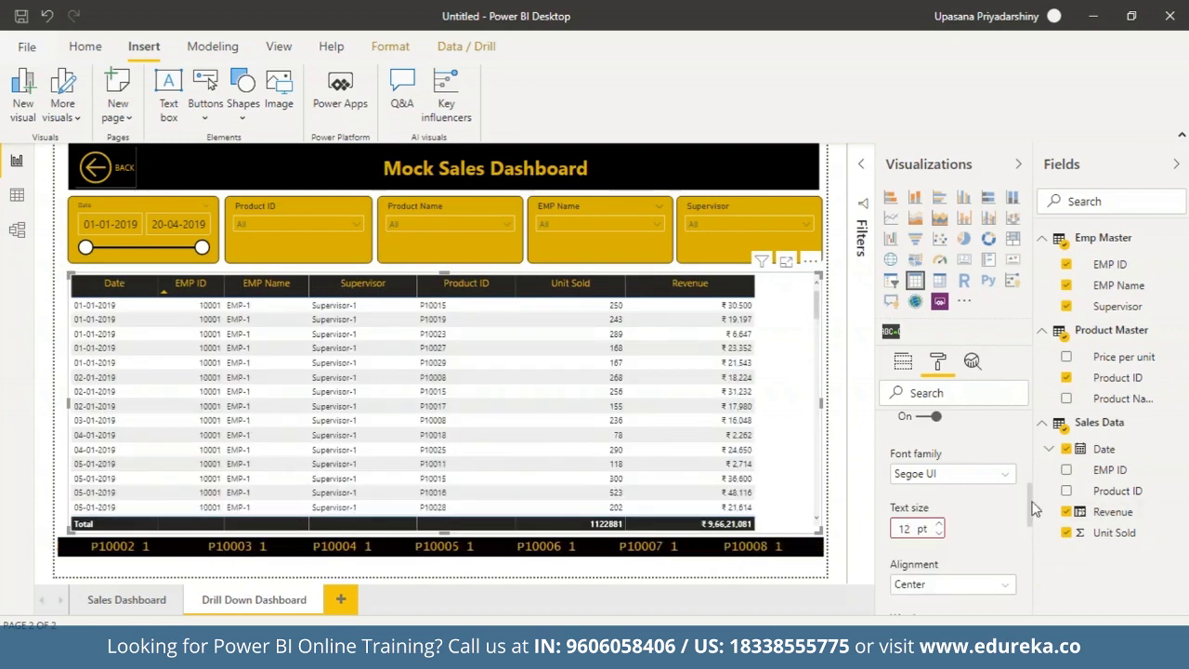
- Make the value rows of the sales table slightly larger through the table's formatting options
scroll(1029, 508, "down", 4)
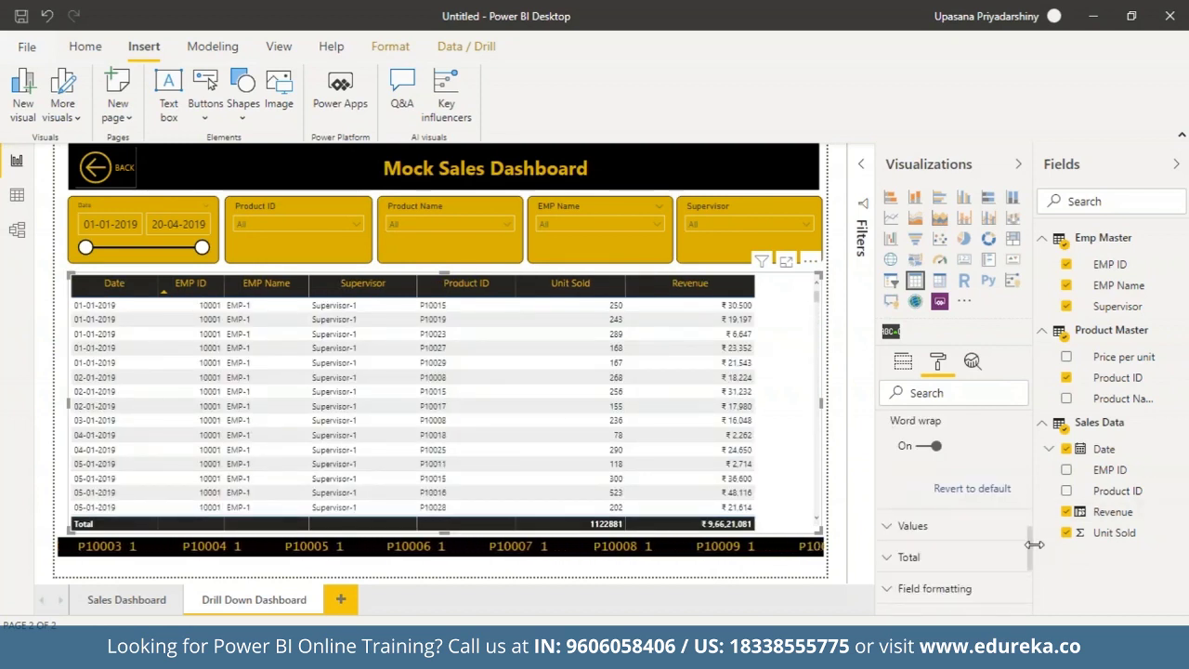
scroll(1033, 520, "up", 3)
scroll(1032, 557, "down", 6)
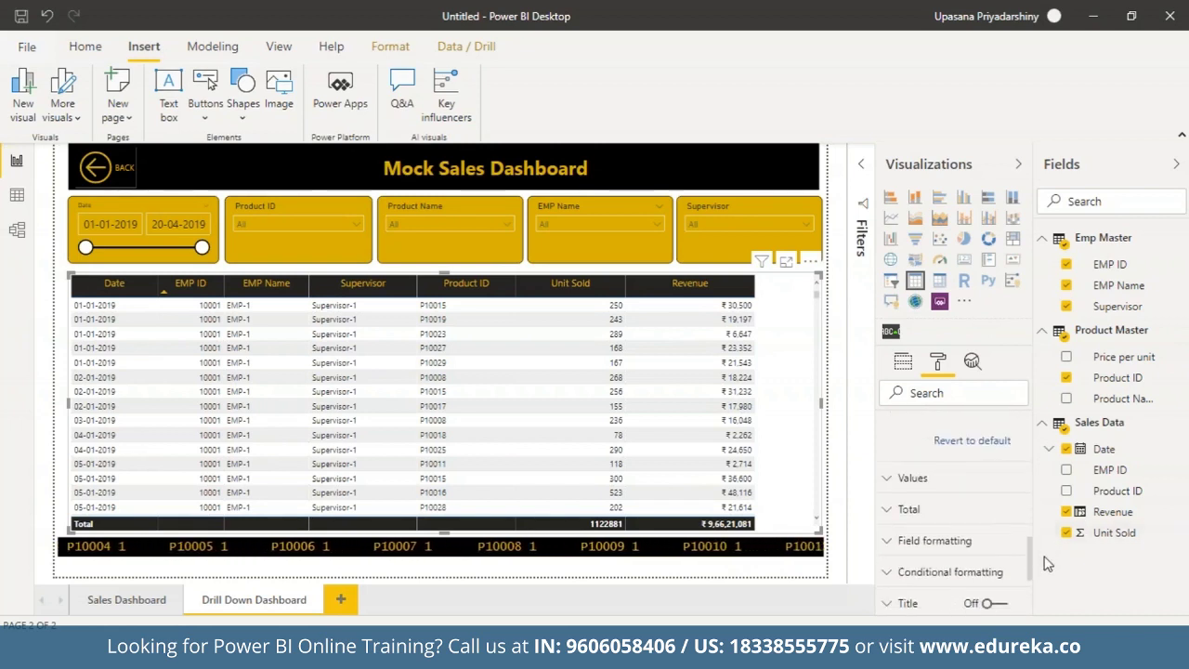
scroll(1049, 576, "down", 2)
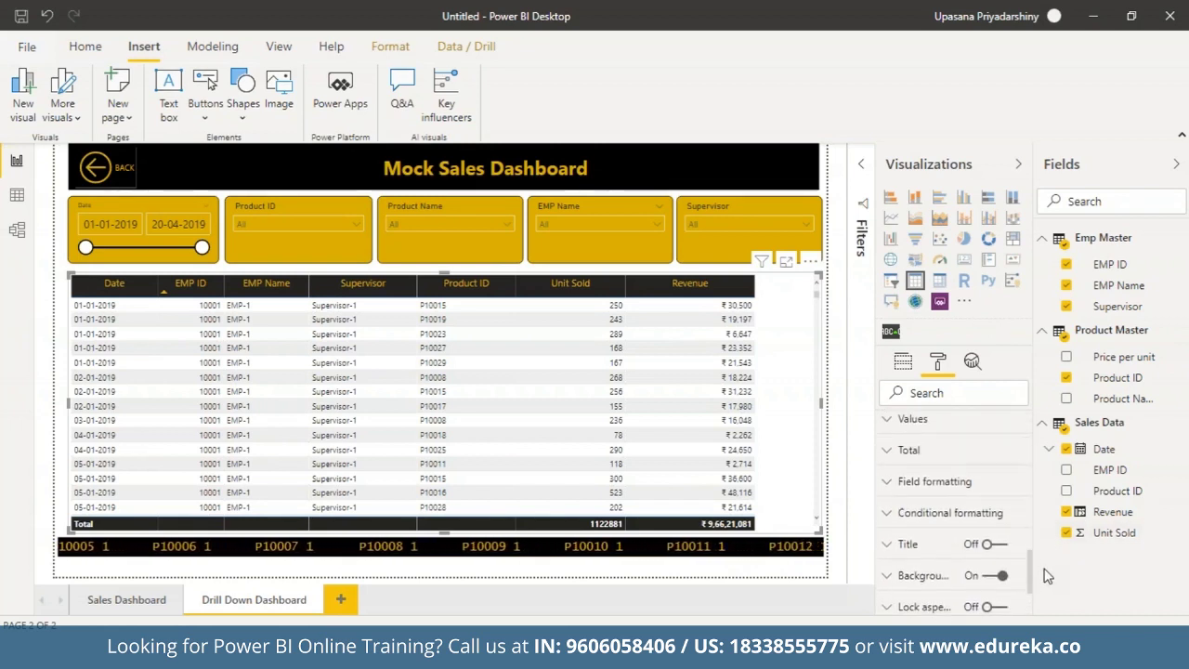
scroll(1044, 585, "down", 3)
scroll(1049, 581, "up", 3)
scroll(1052, 578, "up", 1)
scroll(928, 567, "up", 3)
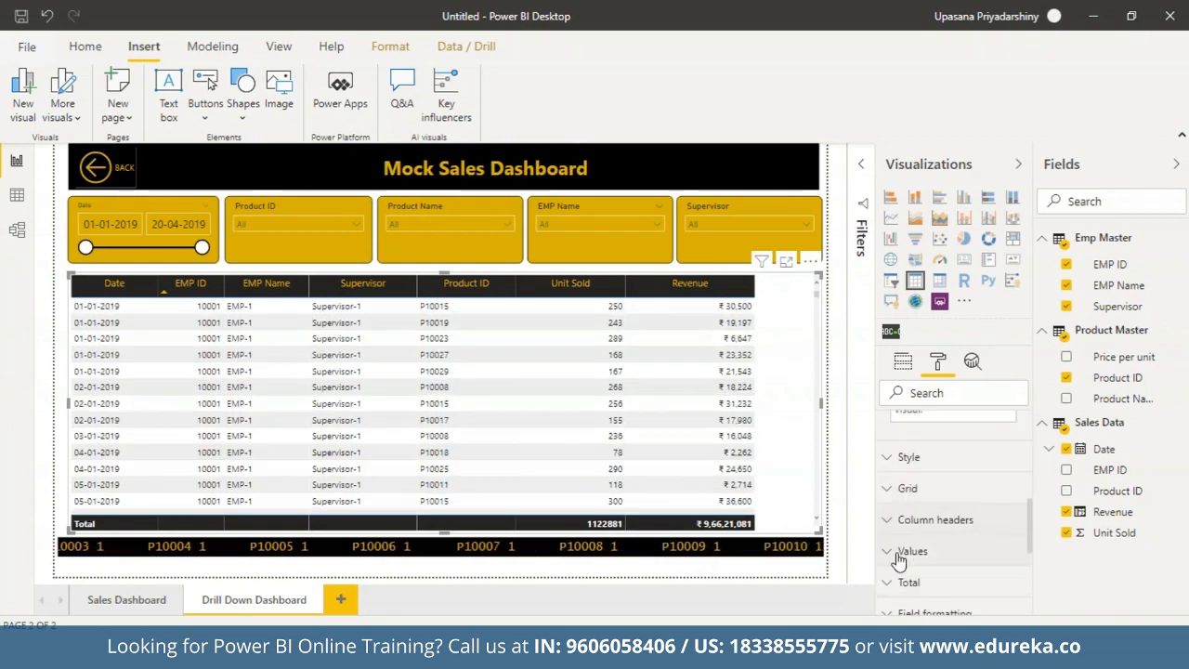
- Turn on data bars as conditional formatting for the Revenue column
left_click_drag(1031, 484, 1077, 595)
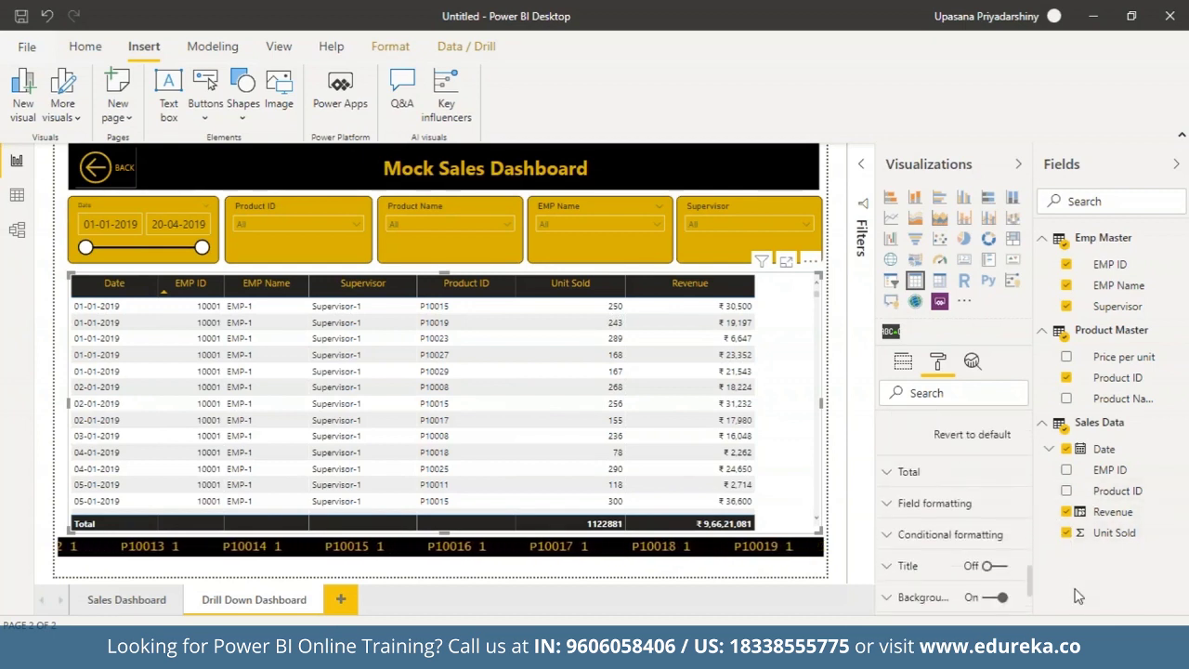
left_click(889, 536)
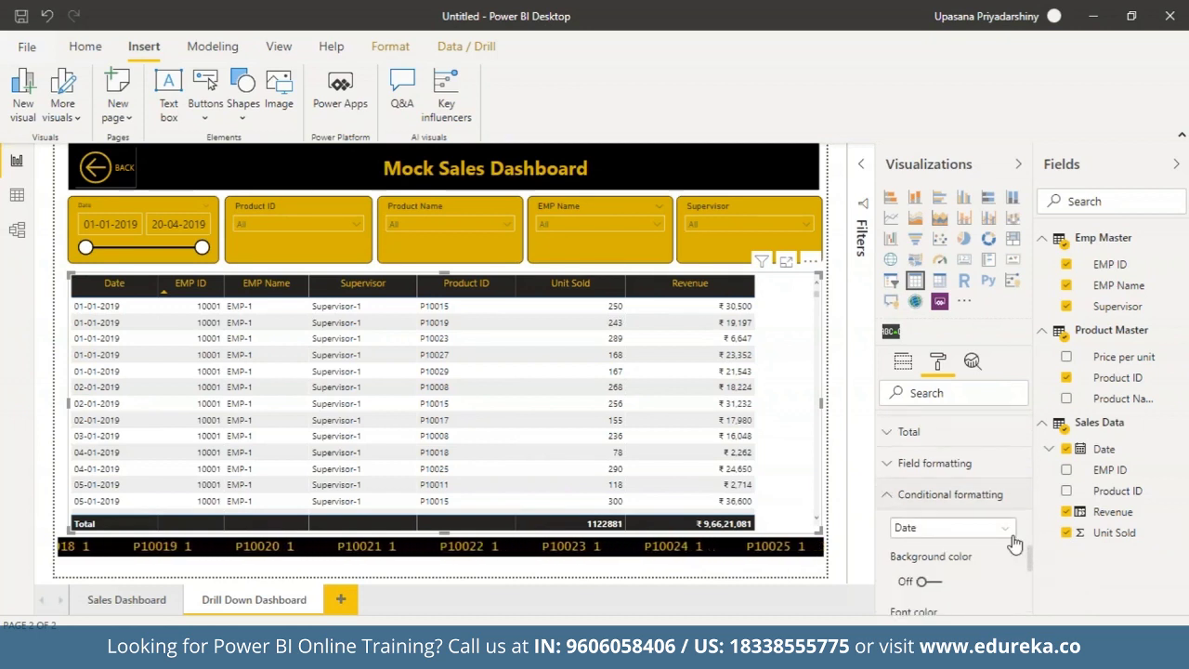
left_click(1007, 527)
left_click(960, 510)
scroll(960, 515, "down", 3)
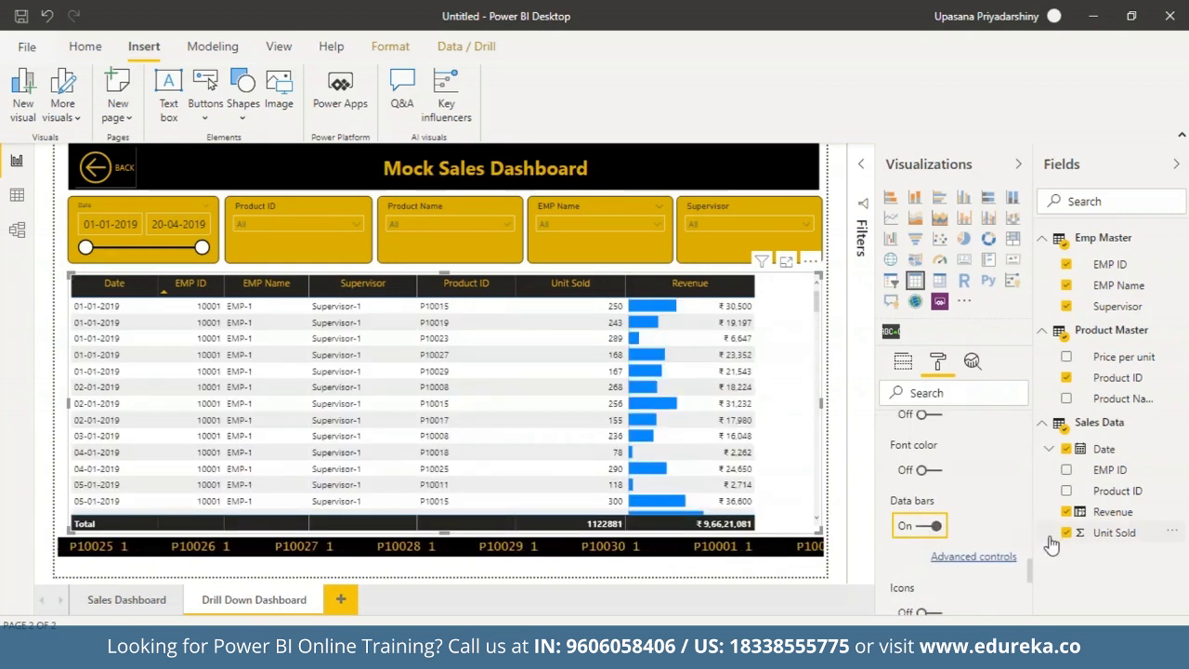
- Set the positive bar color of the Revenue data bars to a light gold, and sort the table by Revenue in descending order
left_click(975, 558)
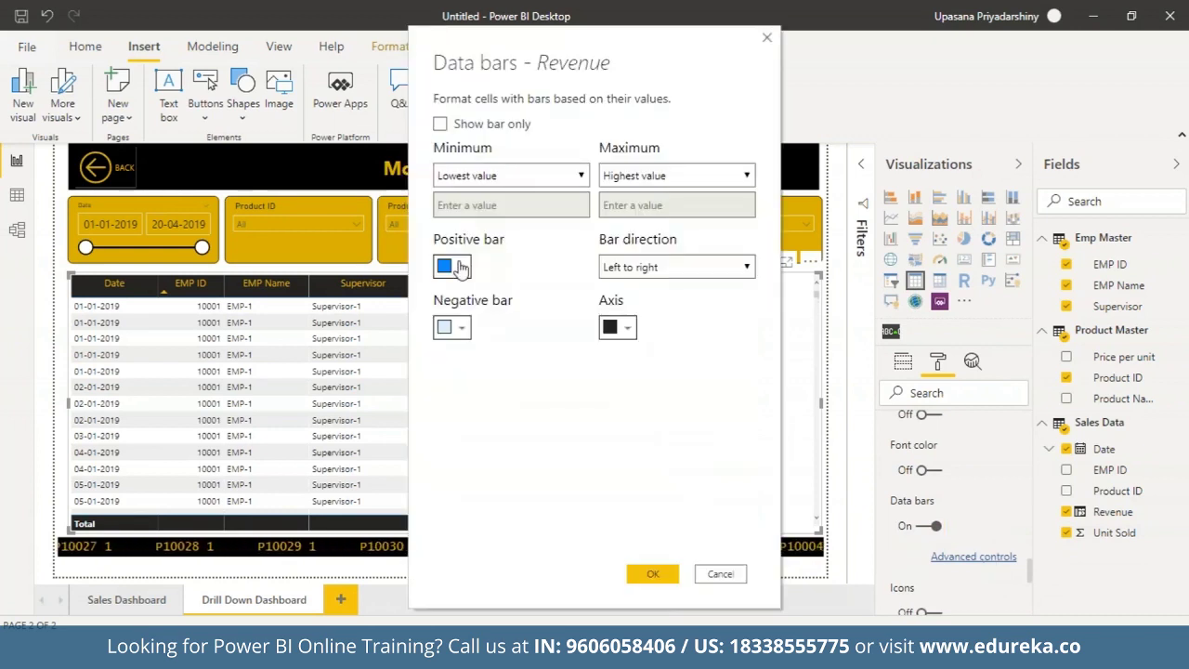
left_click(457, 266)
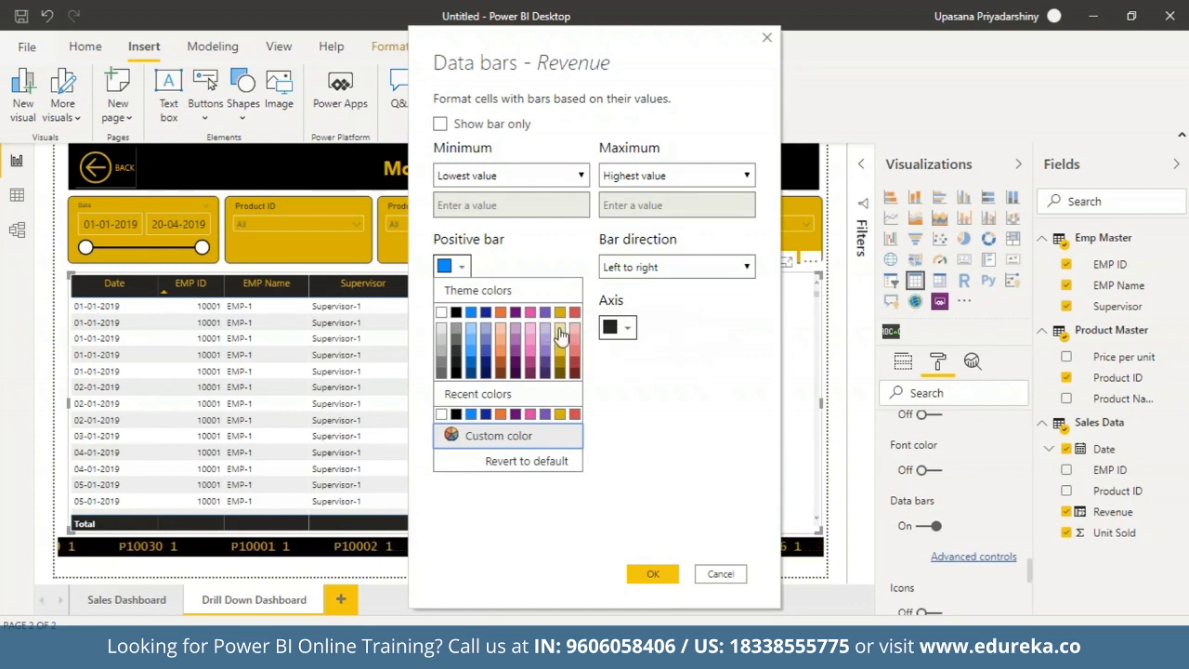
left_click(560, 341)
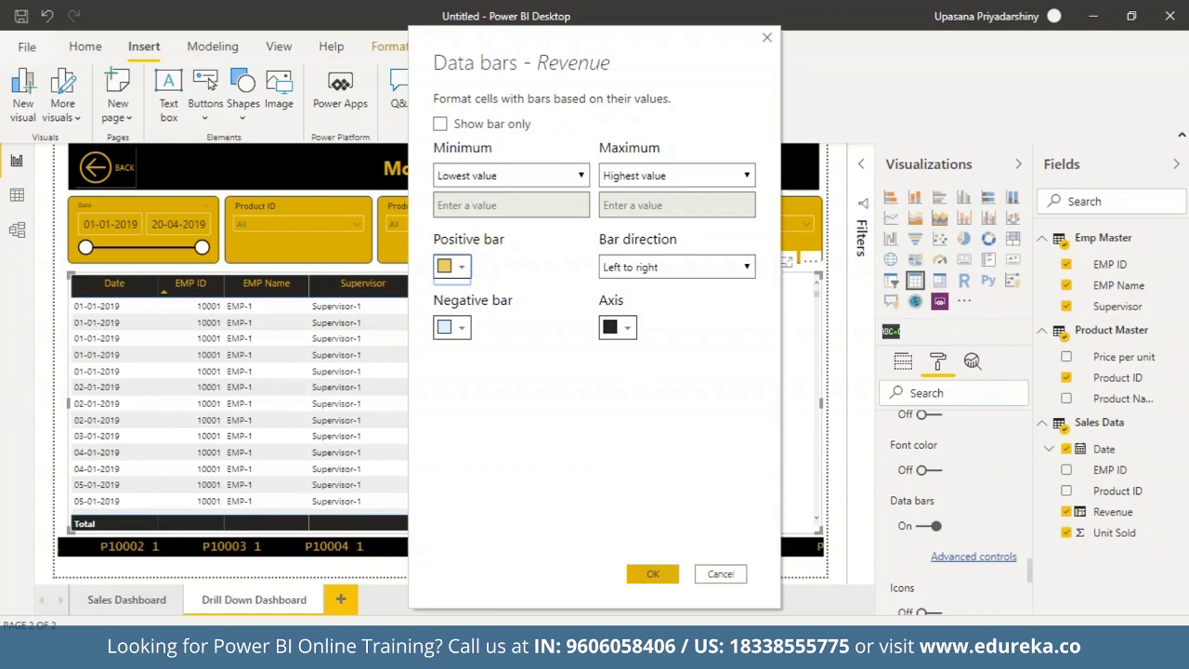
left_click(653, 573)
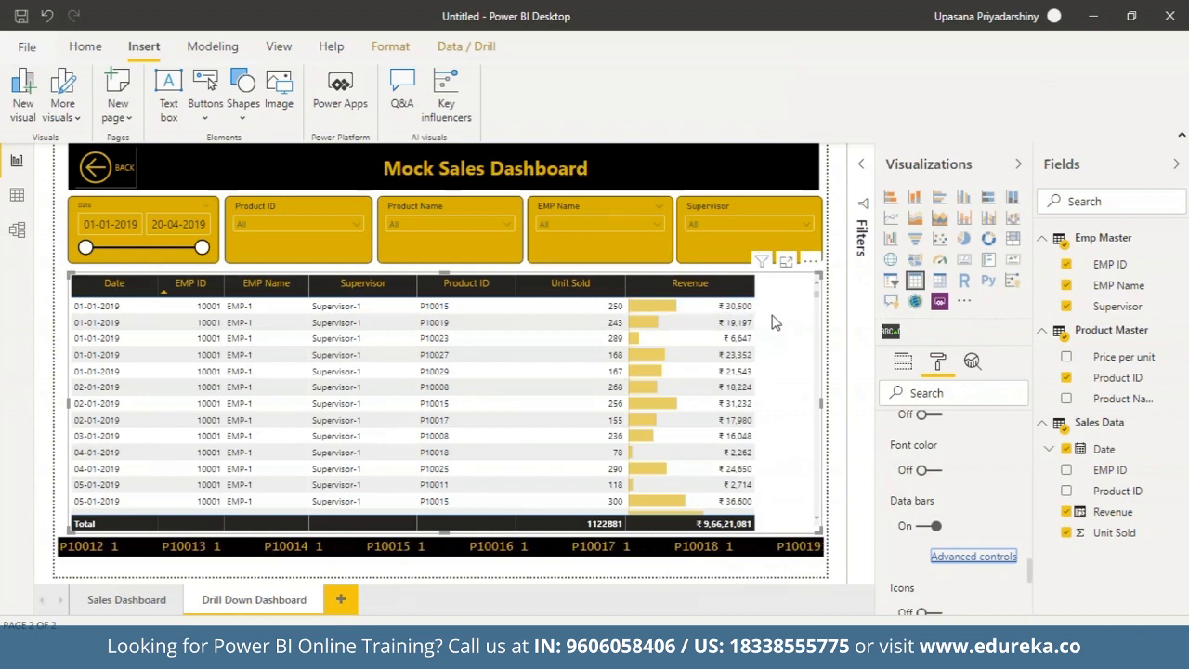
left_click(717, 289)
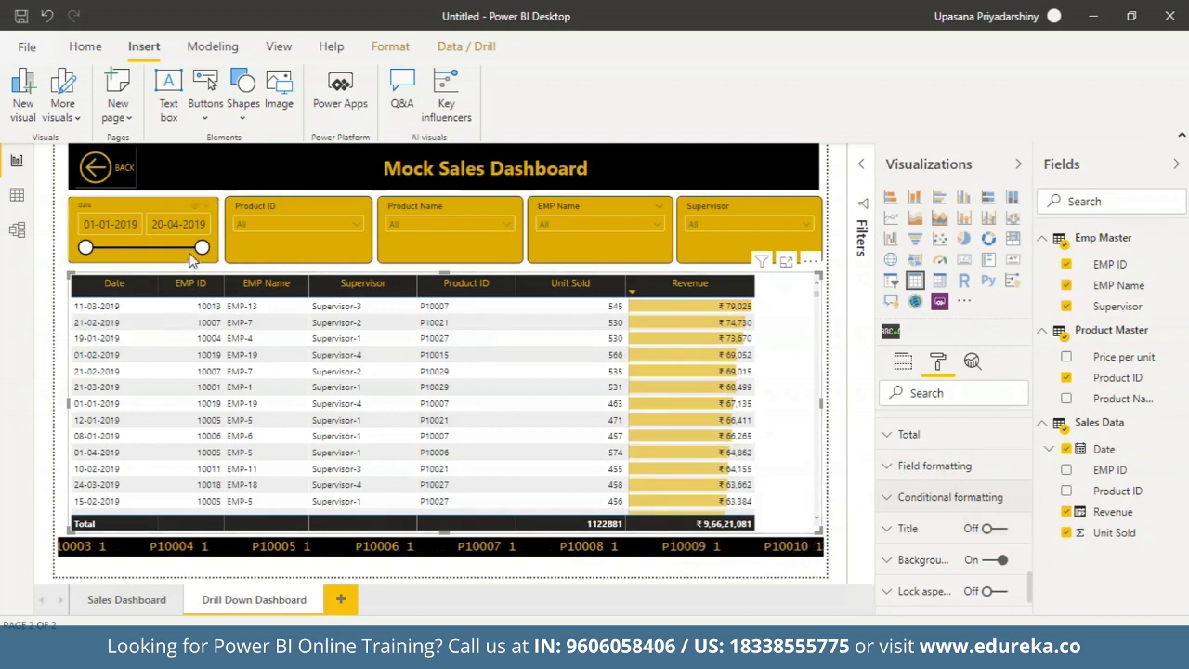
- Filter the drill-down page with the slicers to the date 01-01-2019, Supervisor-4 and EMP-18
left_click_drag(201, 247, 86, 248)
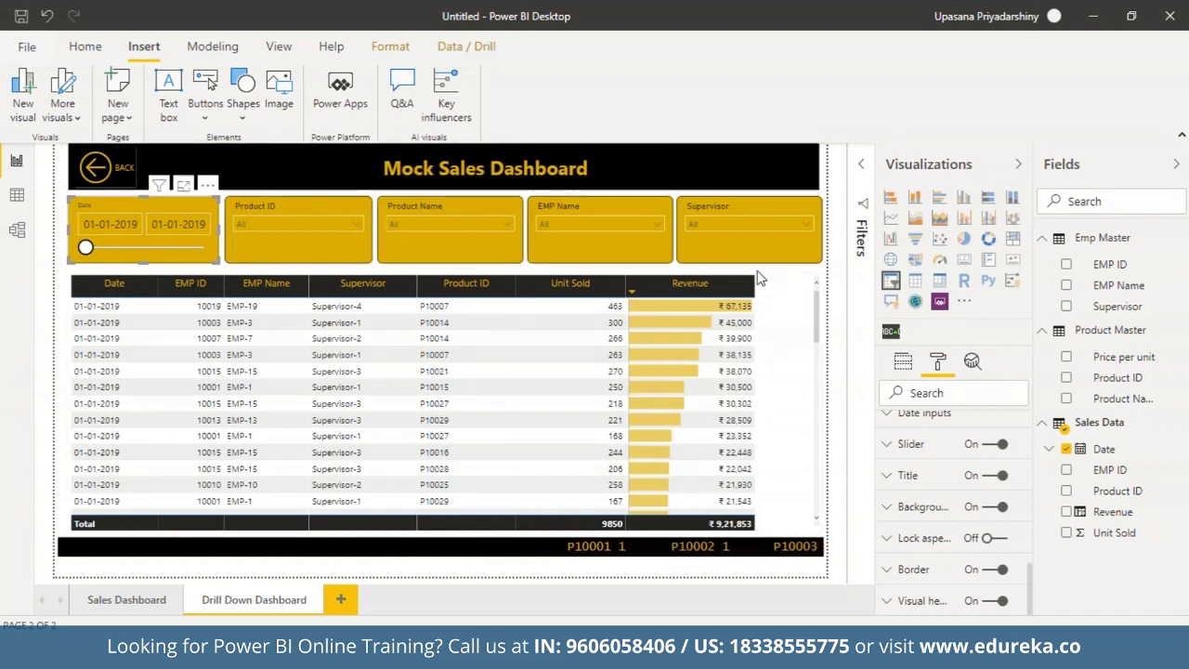
left_click(800, 221)
left_click(696, 288)
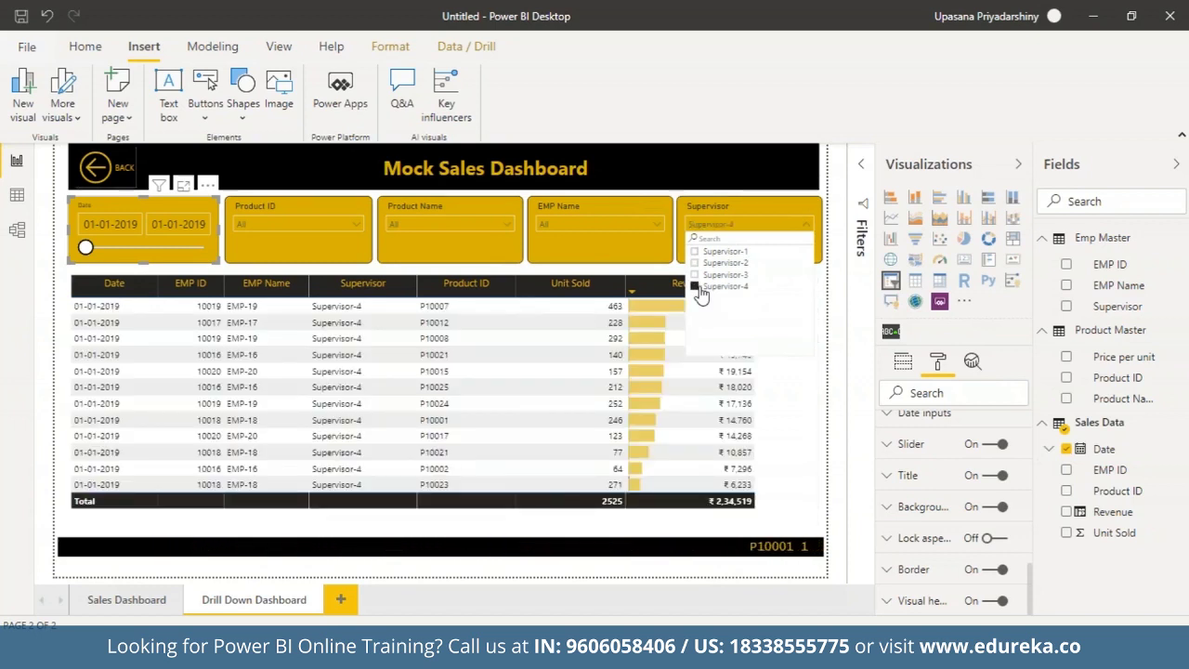
left_click(804, 223)
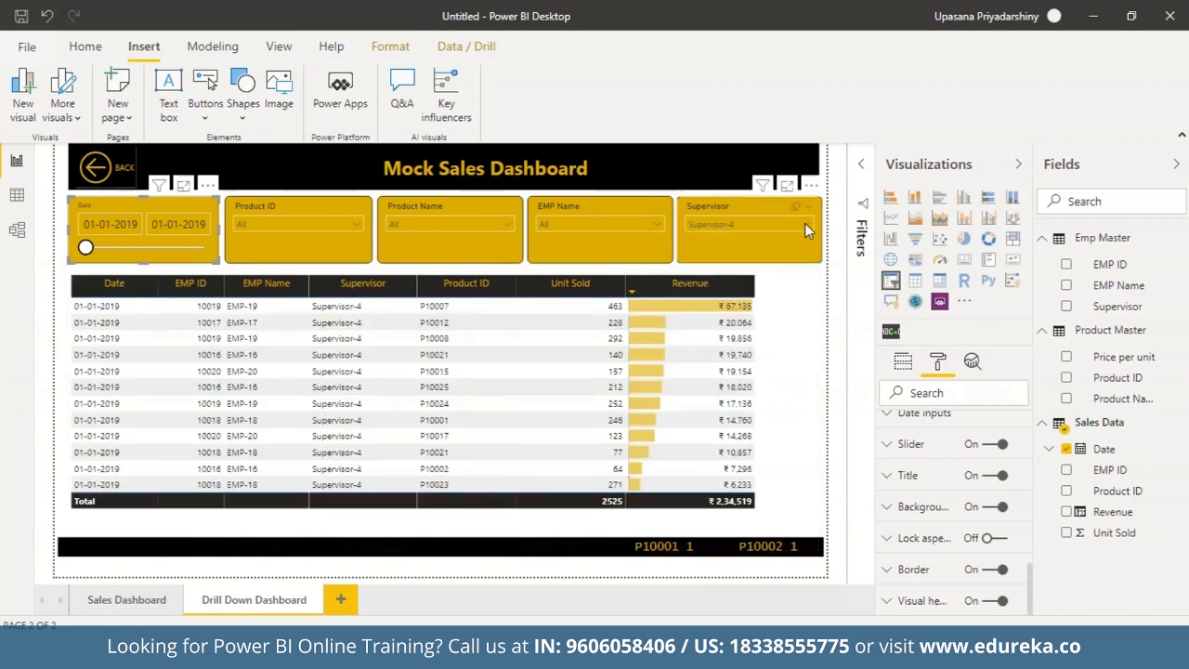
left_click(804, 223)
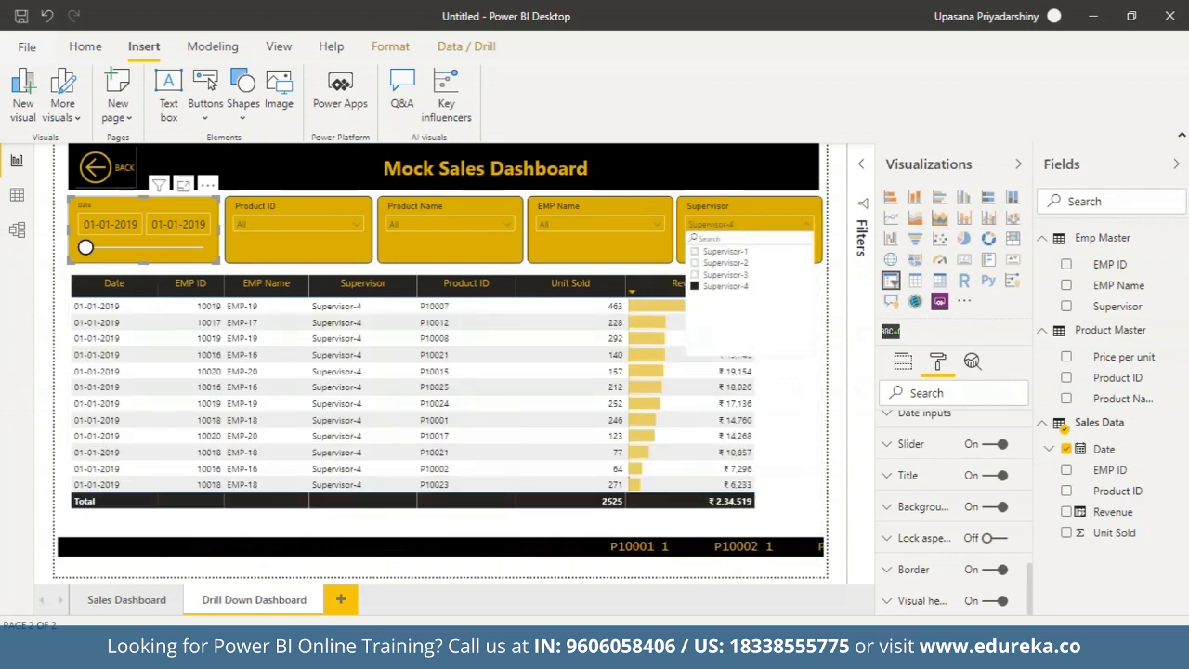
left_click(649, 221)
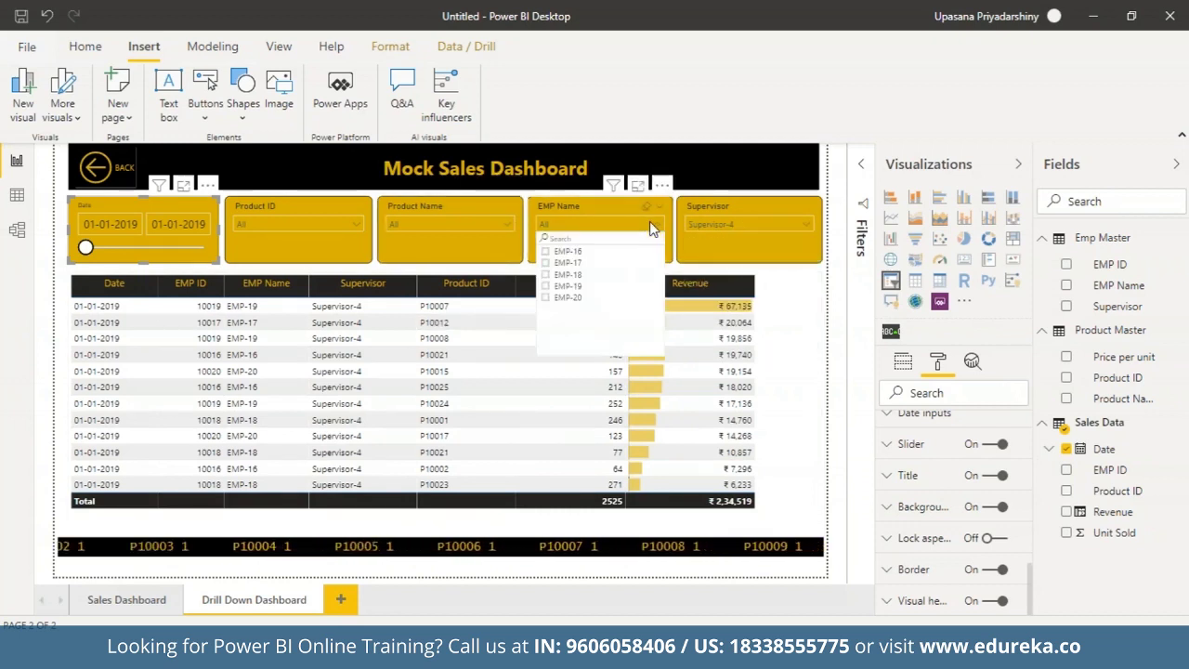
left_click(544, 274)
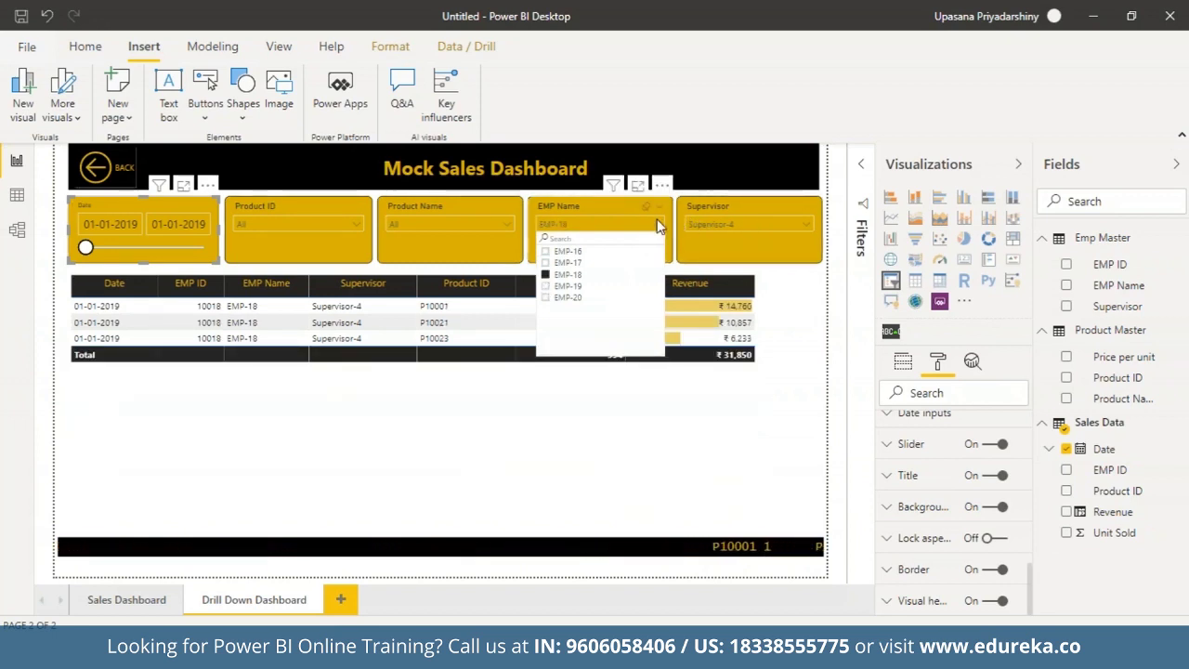
- Reset the drill-down page's slicers to the full date range 01-01-2019 to 20-04-2019 and clear the EMP-18 selection
left_click(657, 224)
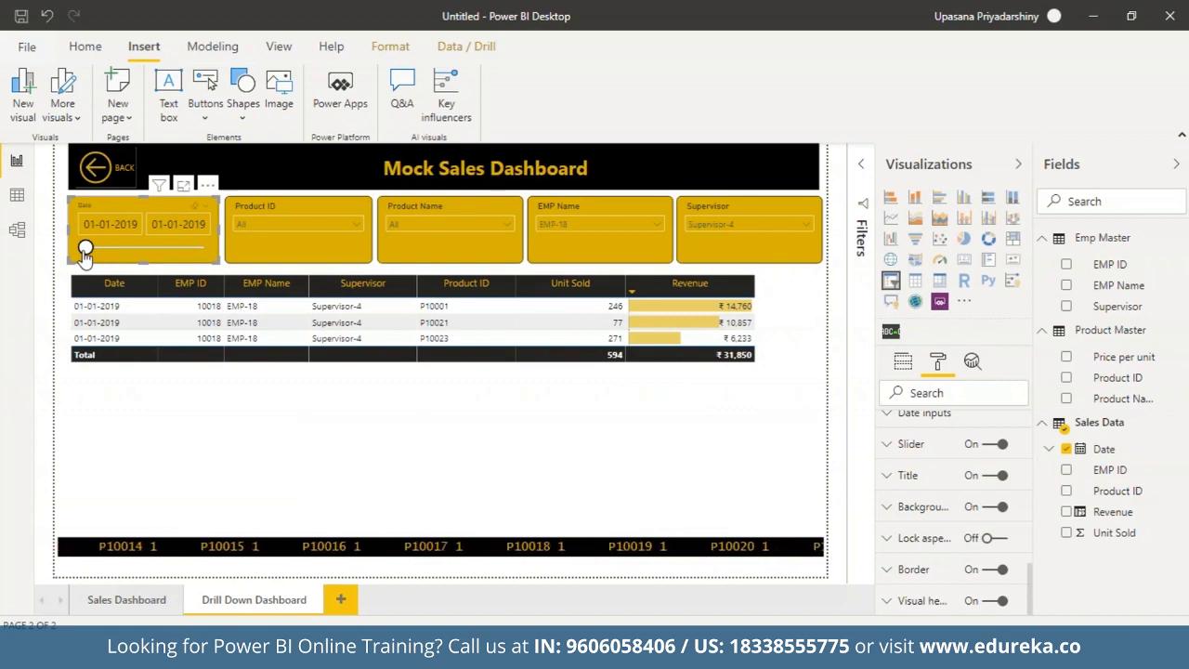
left_click_drag(85, 249, 202, 247)
left_click(644, 222)
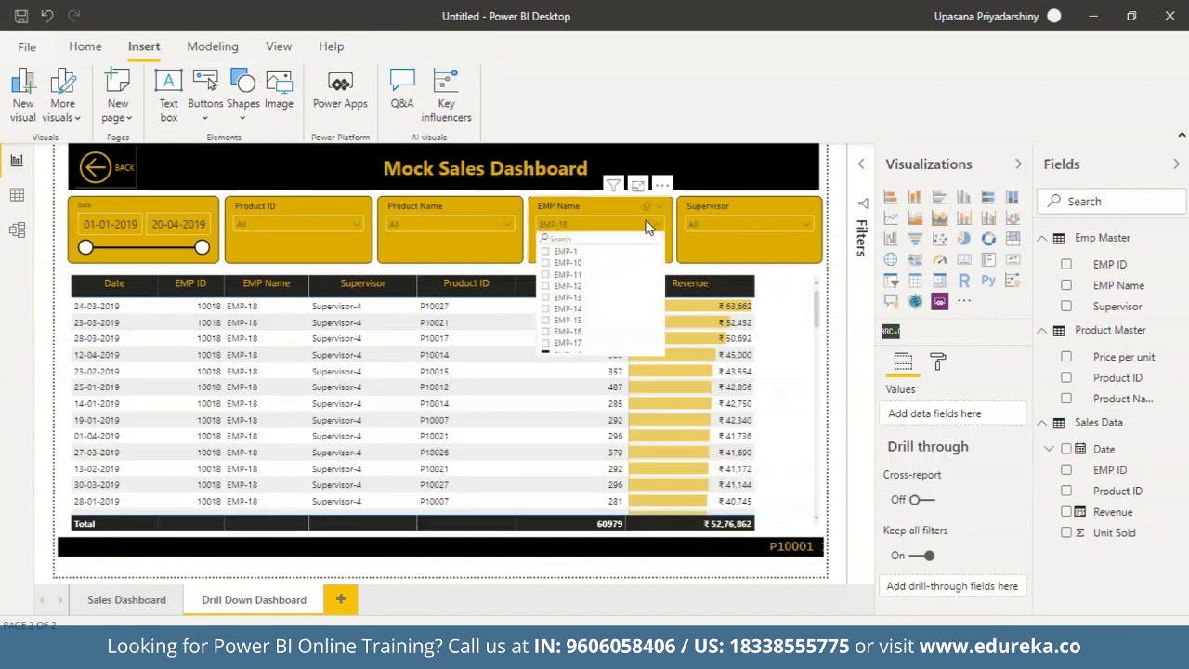
left_click(548, 359)
left_click(651, 220)
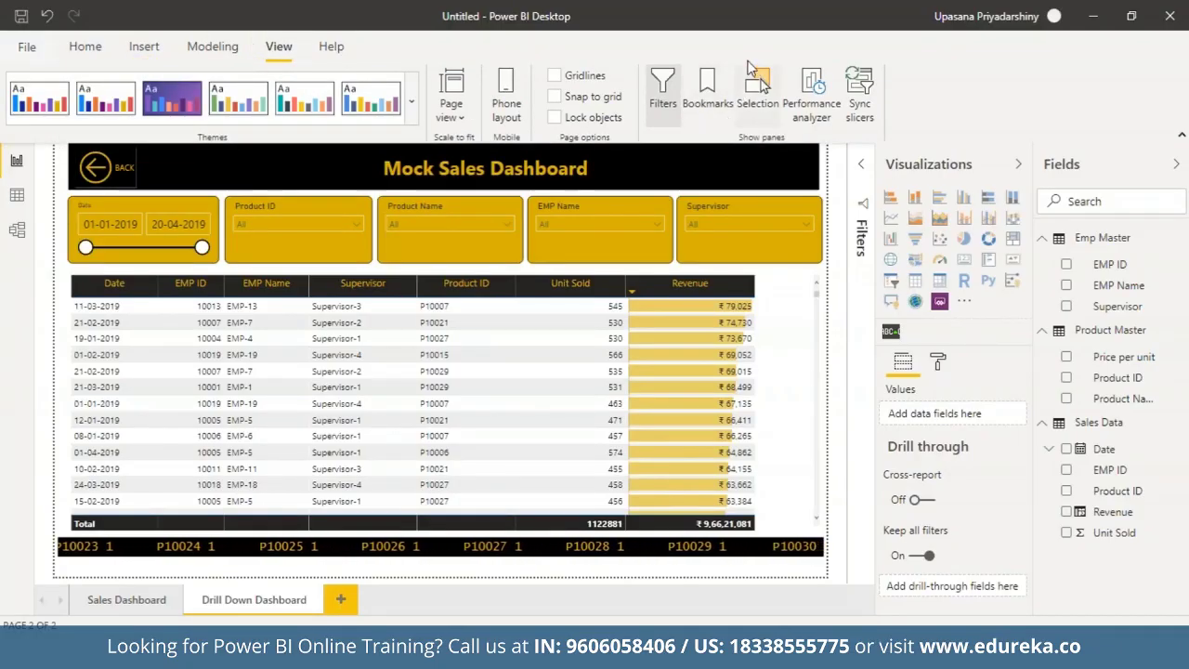
- Bookmark the unfiltered Drill Down Dashboard page under the name DDD and check the bookmark's options
left_click(717, 86)
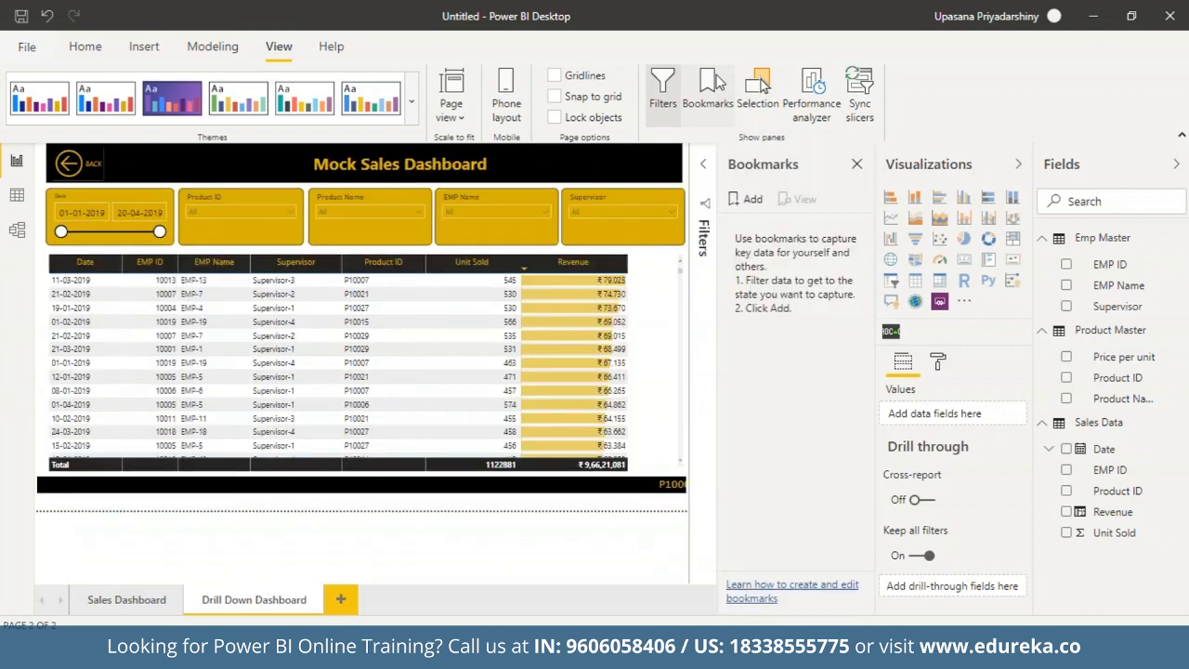
left_click(1020, 167)
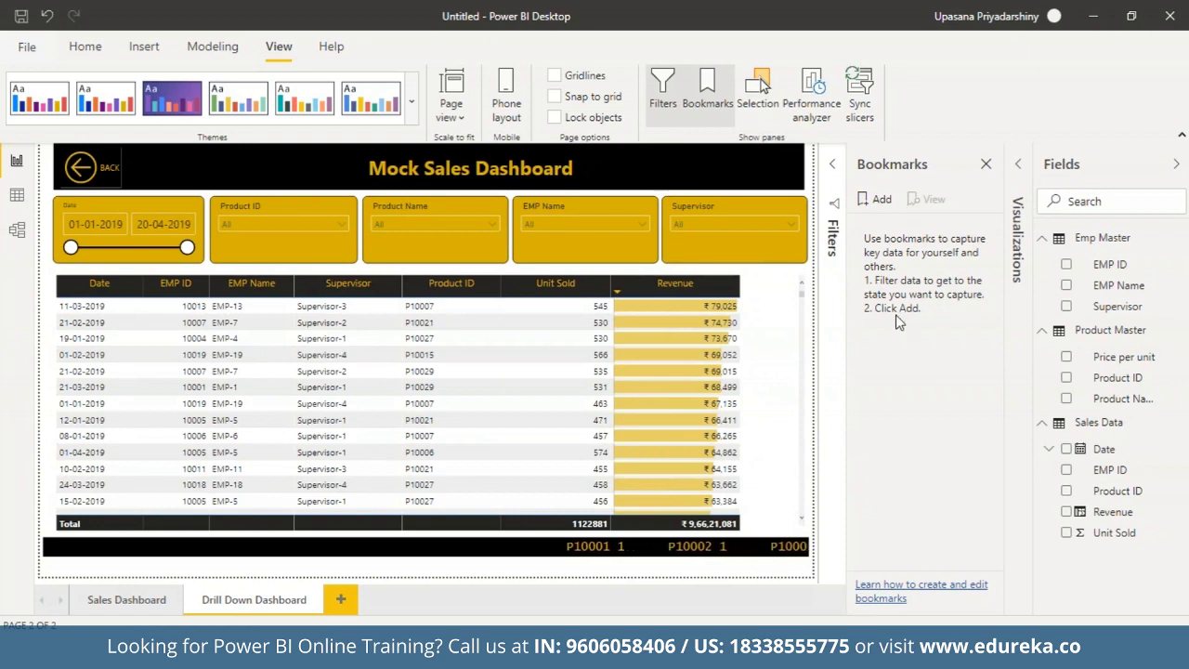
left_click(874, 202)
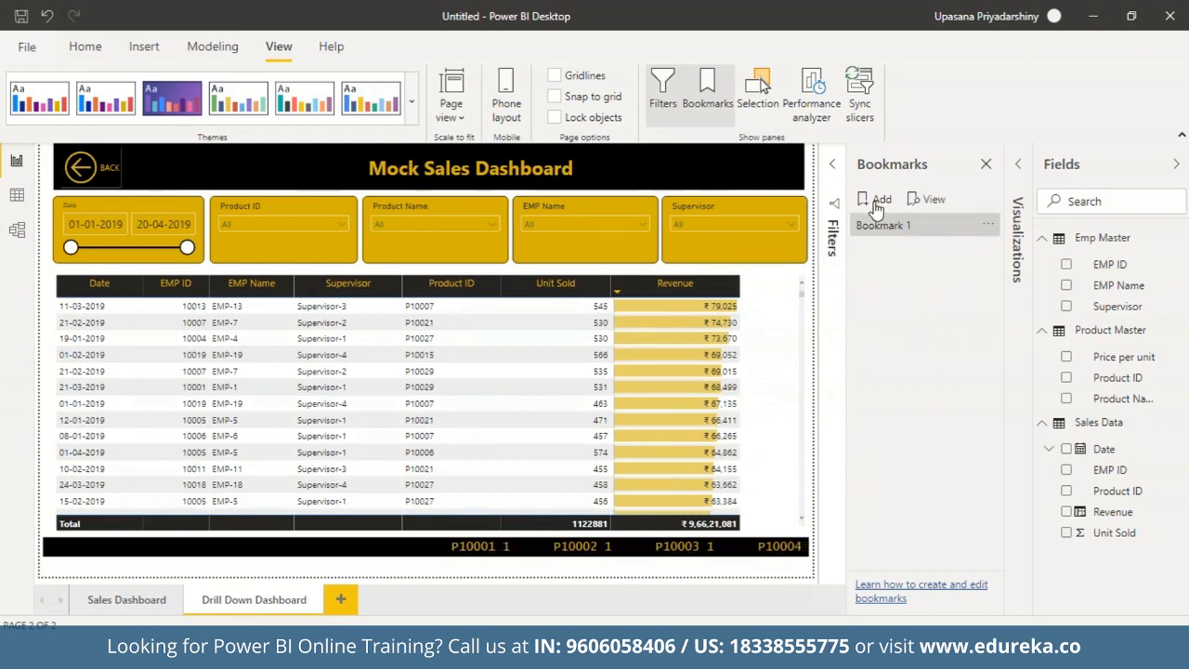
left_click(988, 225)
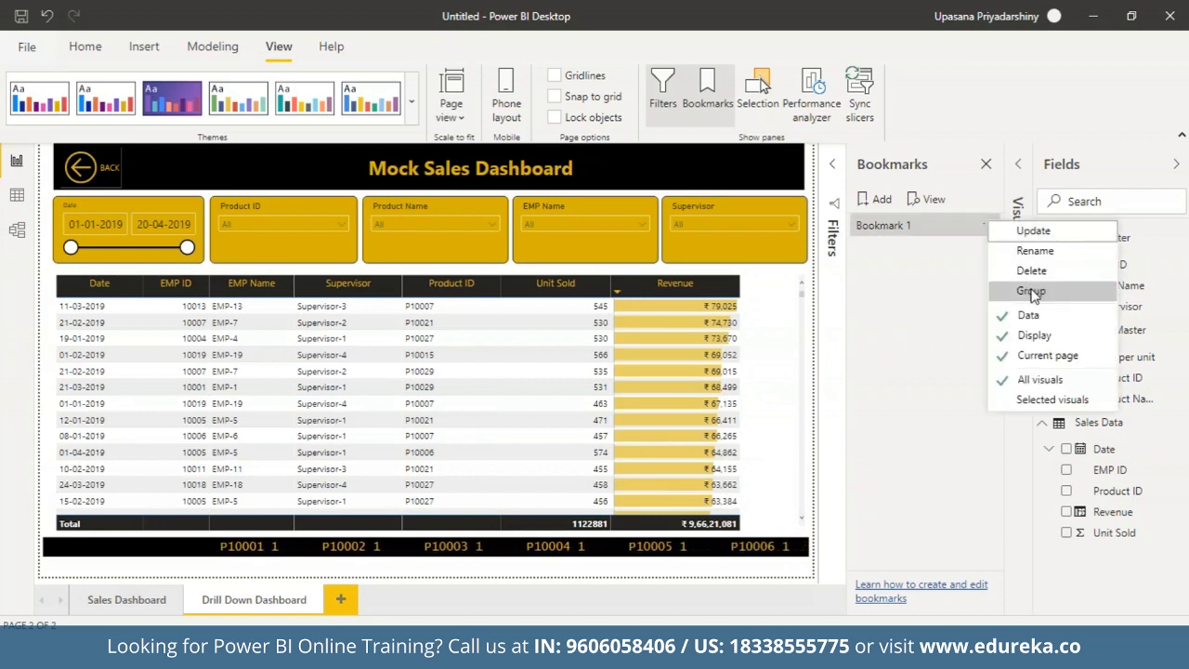
left_click(1034, 251)
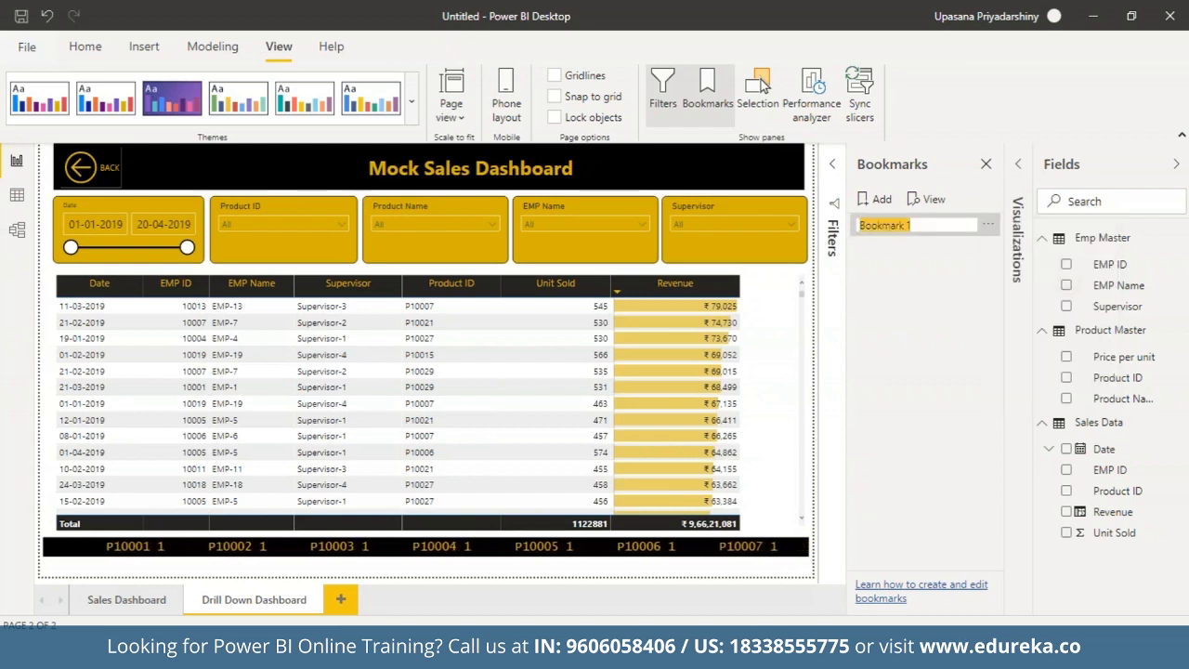
type("Dr")
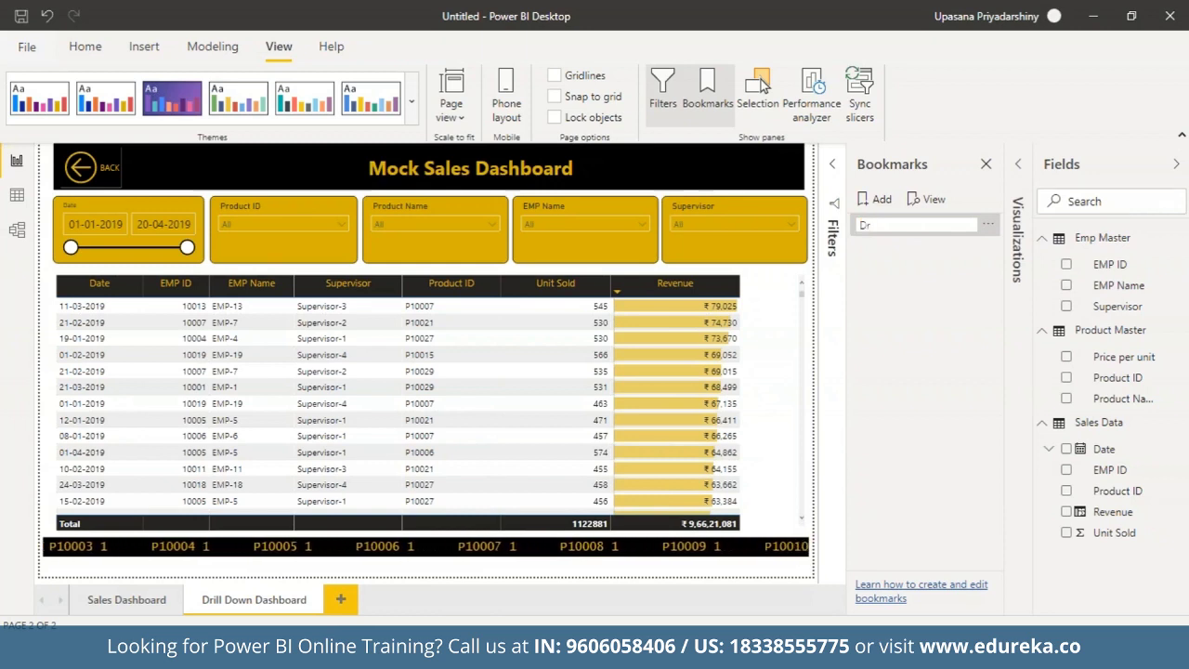
type("DD")
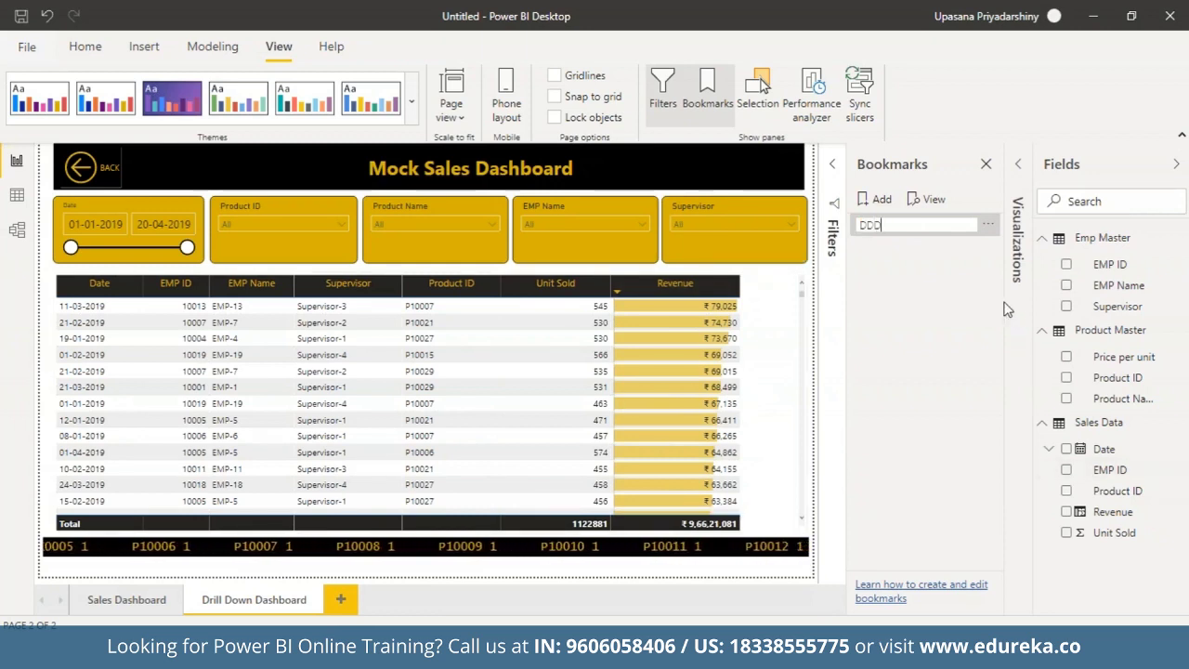
left_click(955, 299)
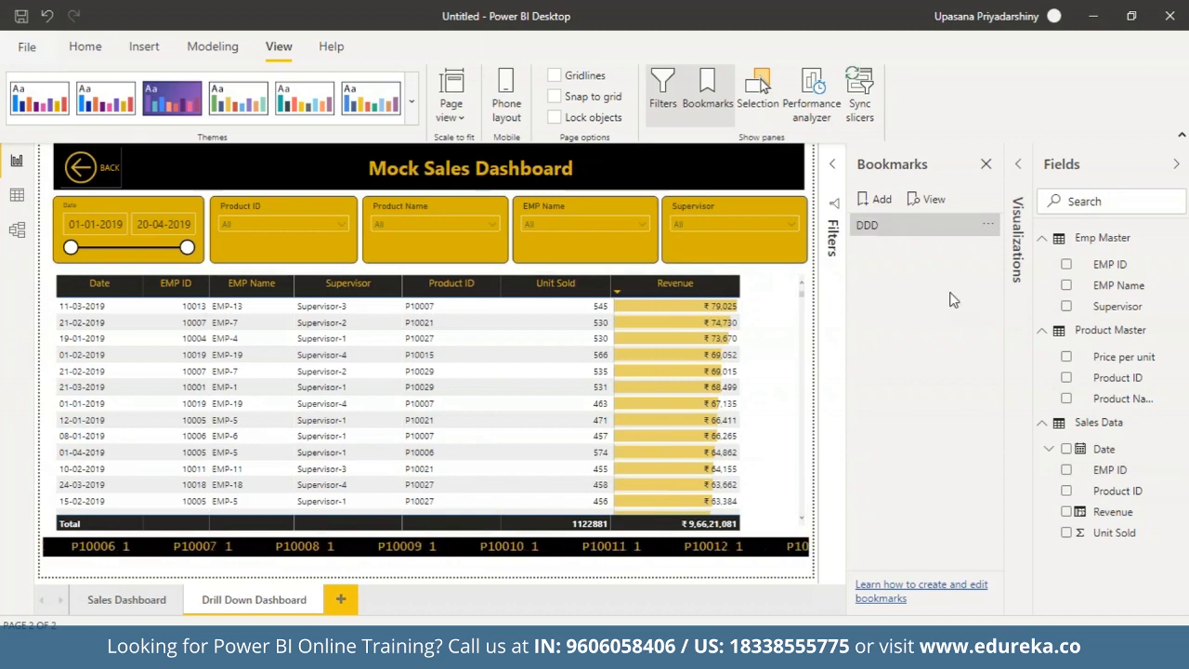
left_click(988, 224)
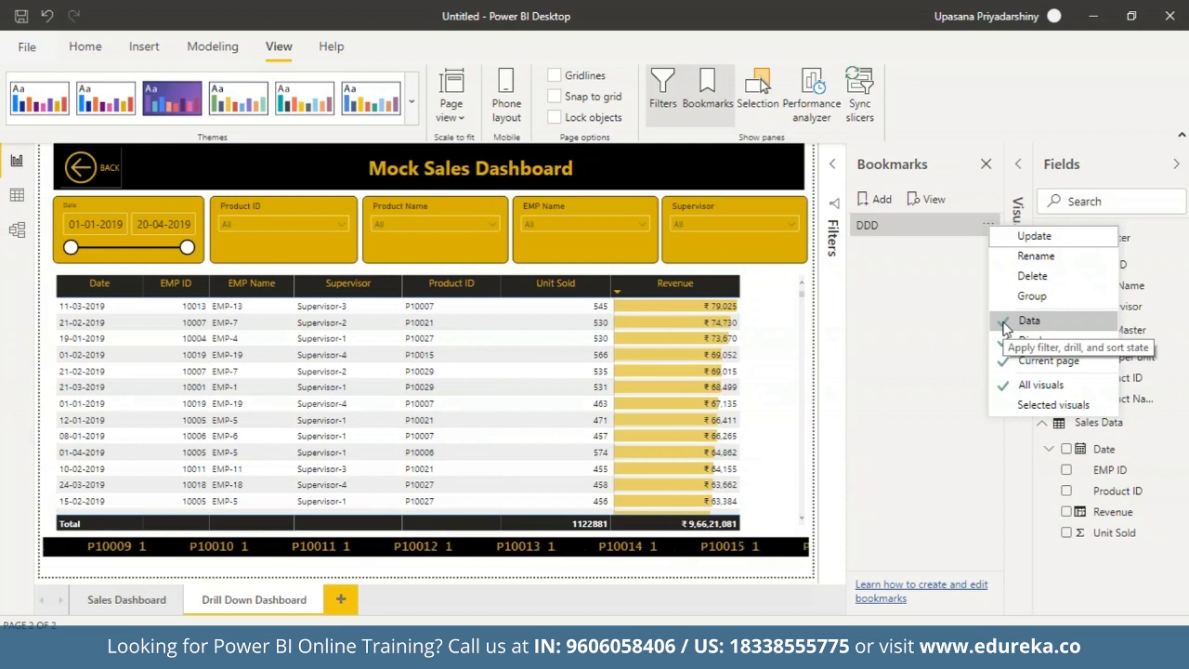
left_click(1003, 330)
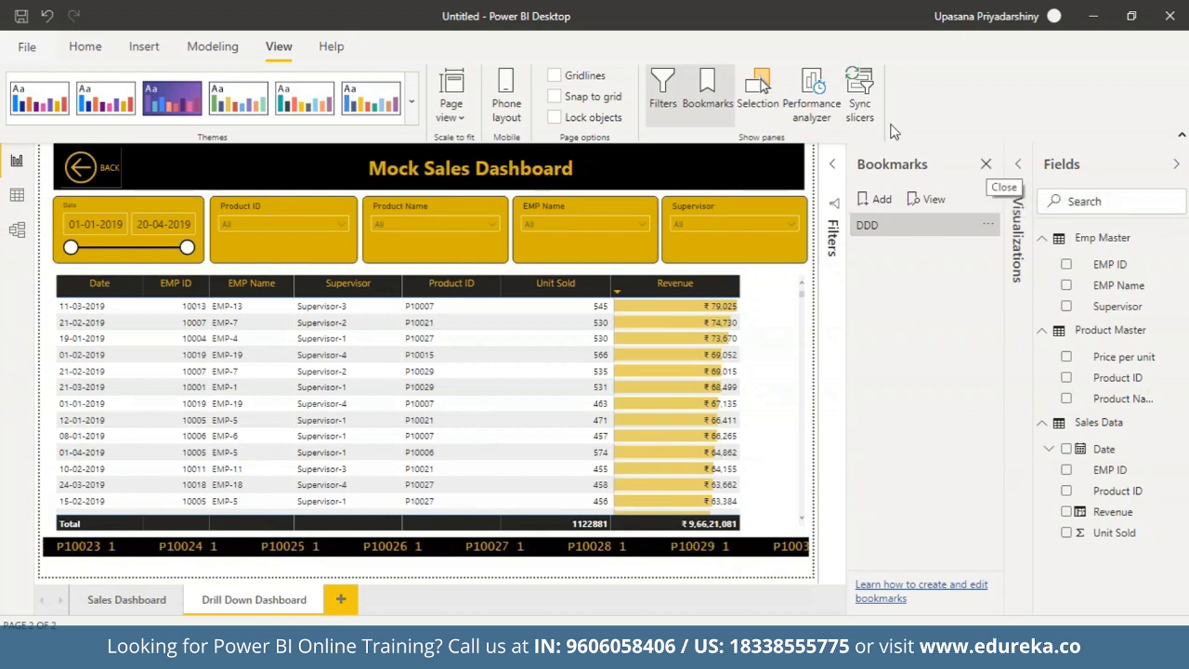
- Turn on the action of the folder icon image in the Sales Dashboard header, with type Bookmark and target DDD
left_click(123, 601)
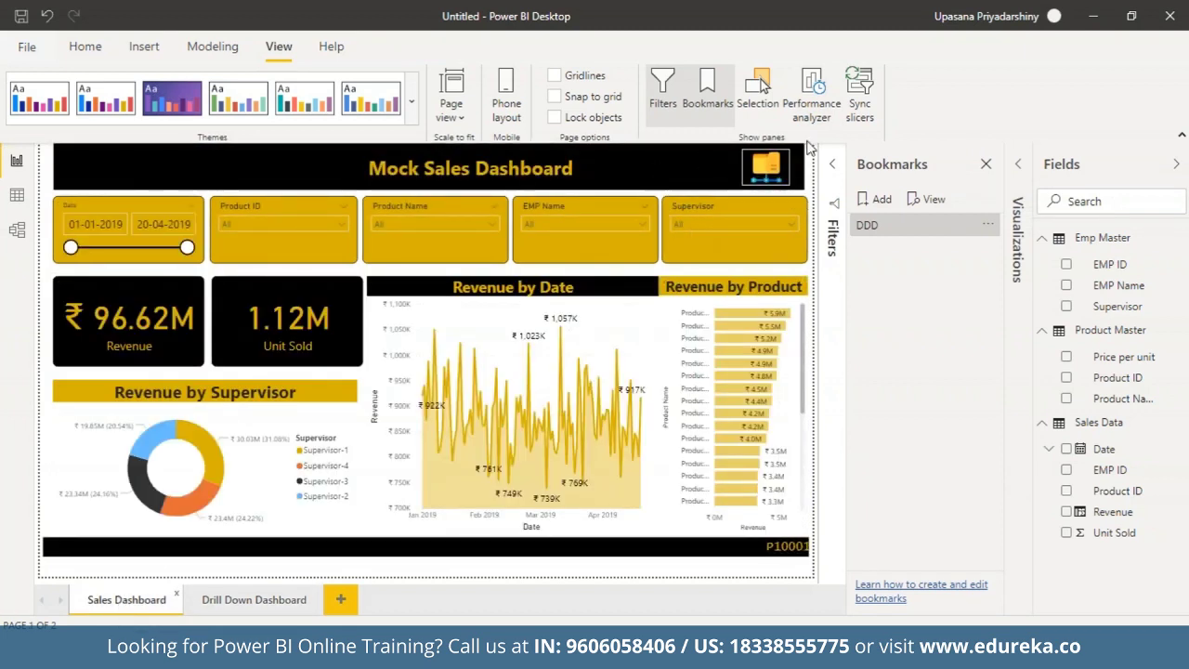
left_click(774, 166)
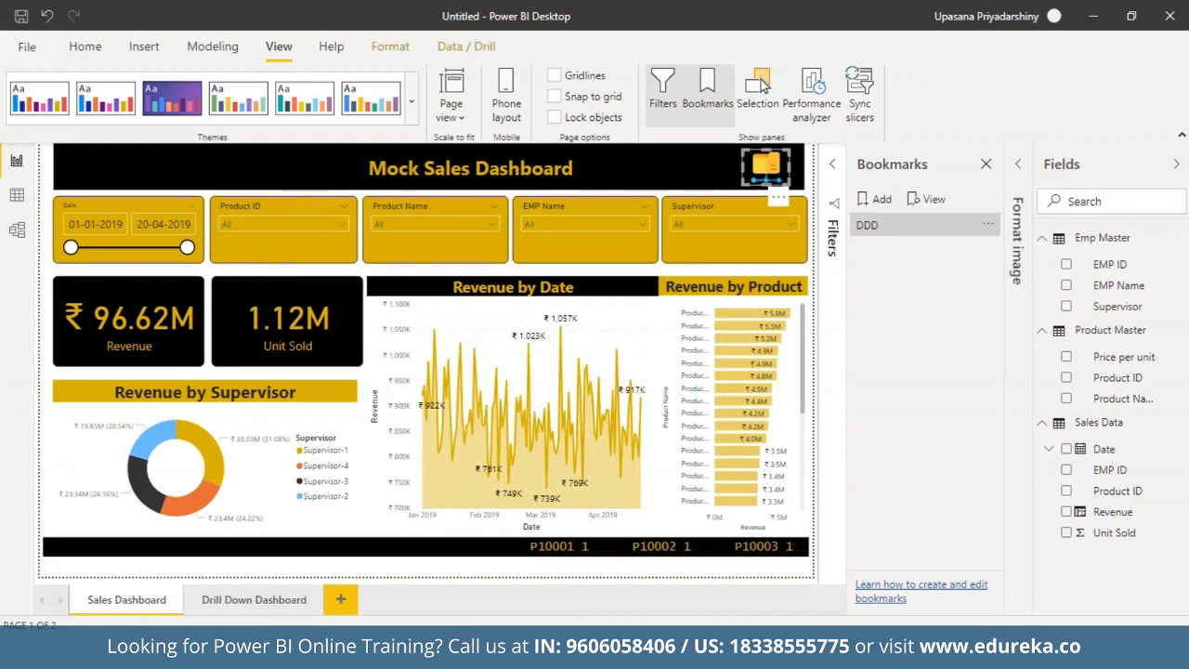
left_click(1026, 167)
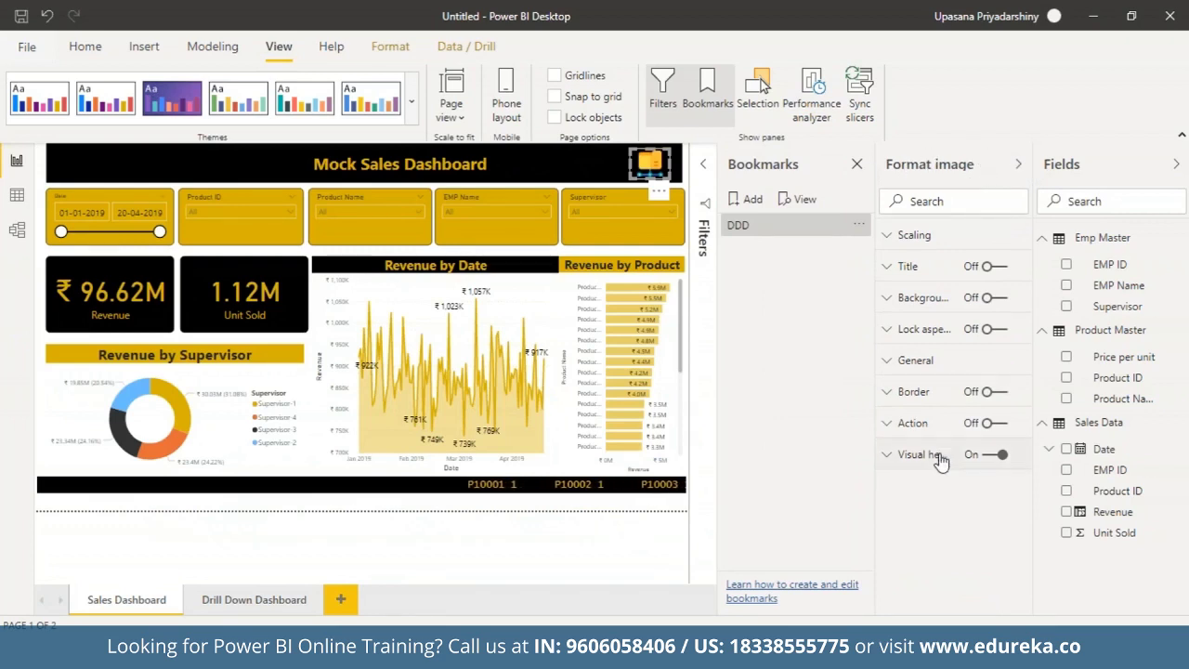
left_click(992, 425)
left_click(887, 427)
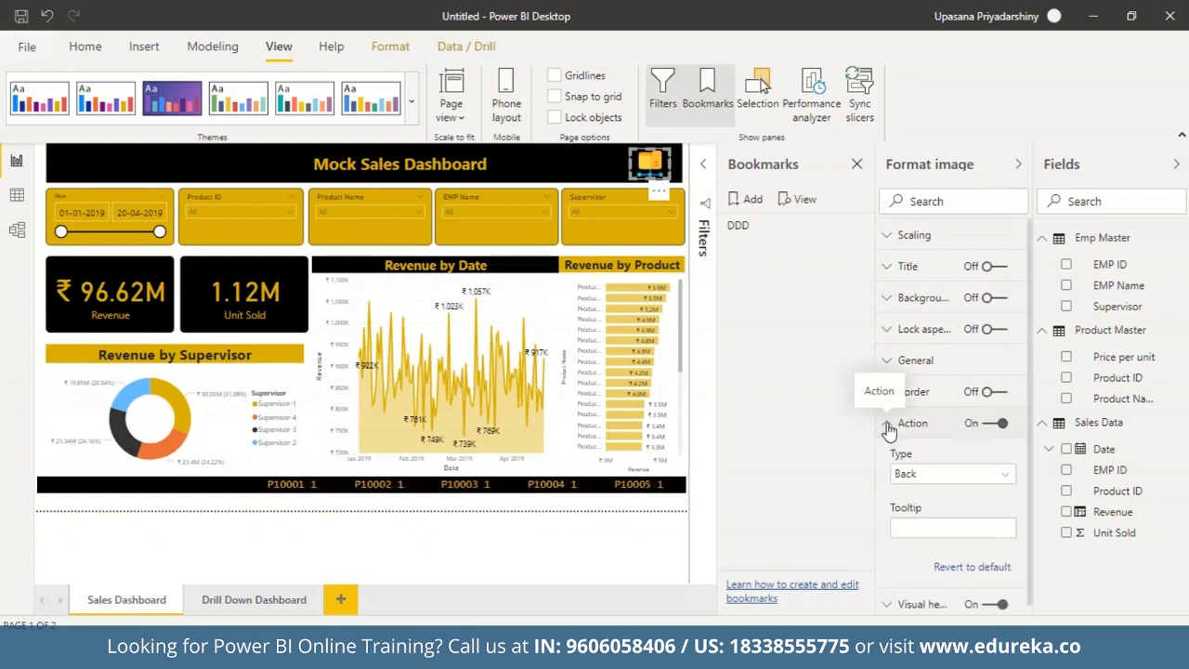
left_click(1003, 476)
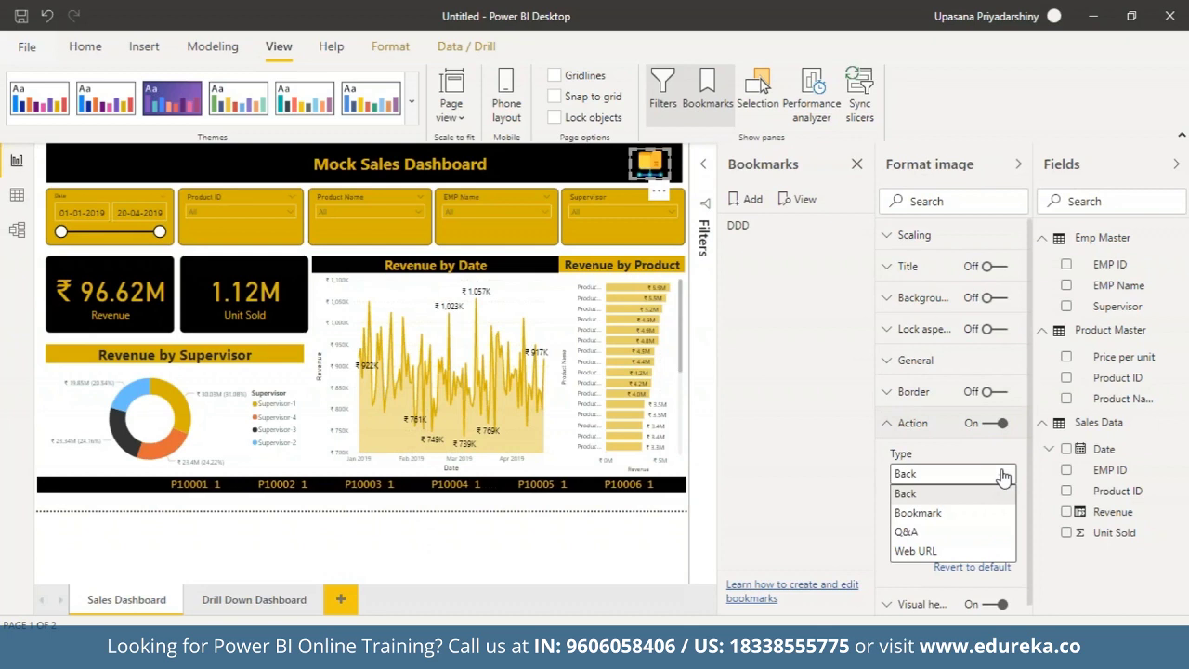
left_click(971, 513)
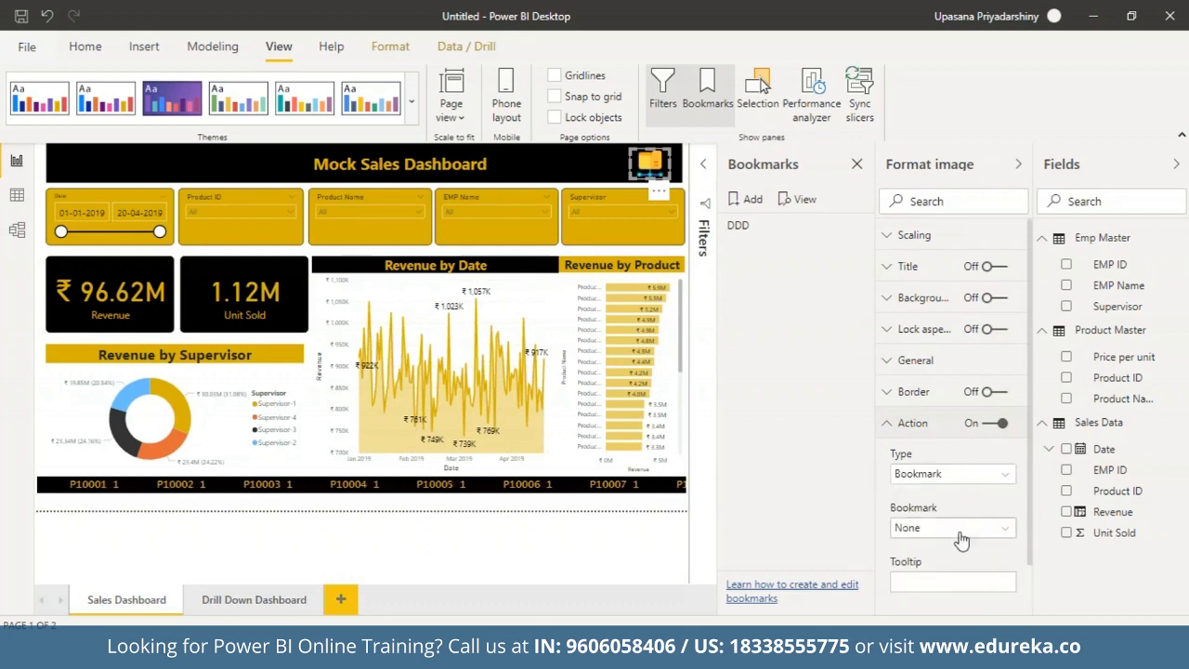
left_click(960, 534)
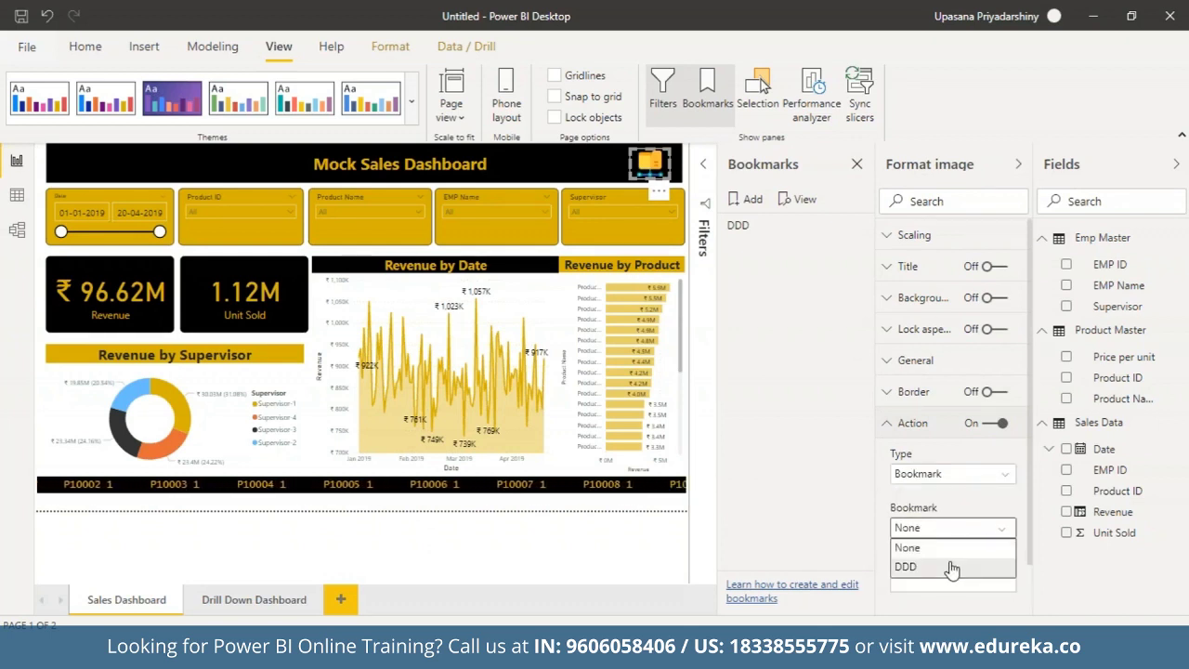
left_click(947, 564)
- Give the folder icon's action the tooltip "Click to view Drilldown" and put away the formatting and bookmark panes
left_click(942, 584)
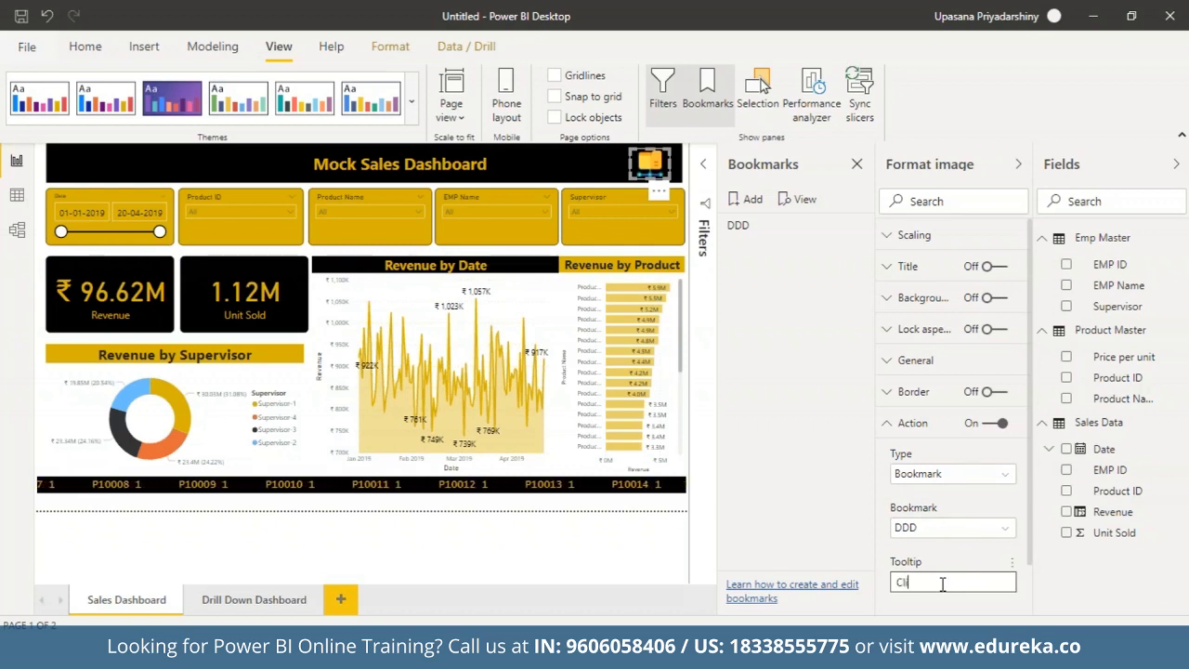
type("to view D")
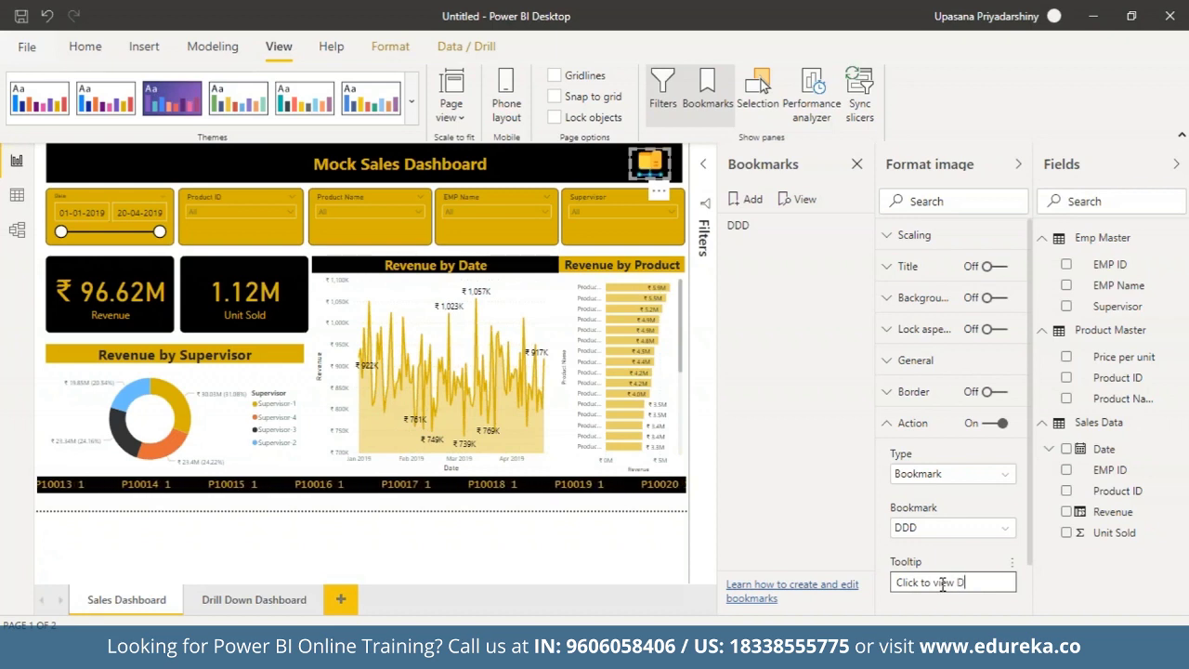
type("lldown")
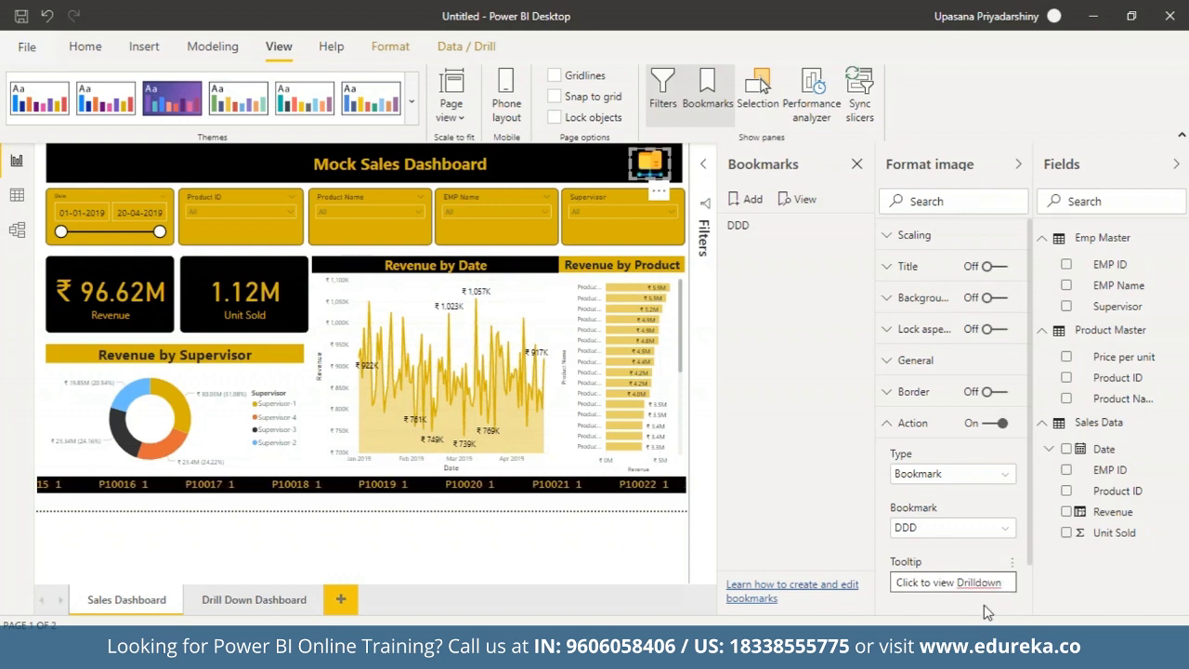
left_click(988, 613)
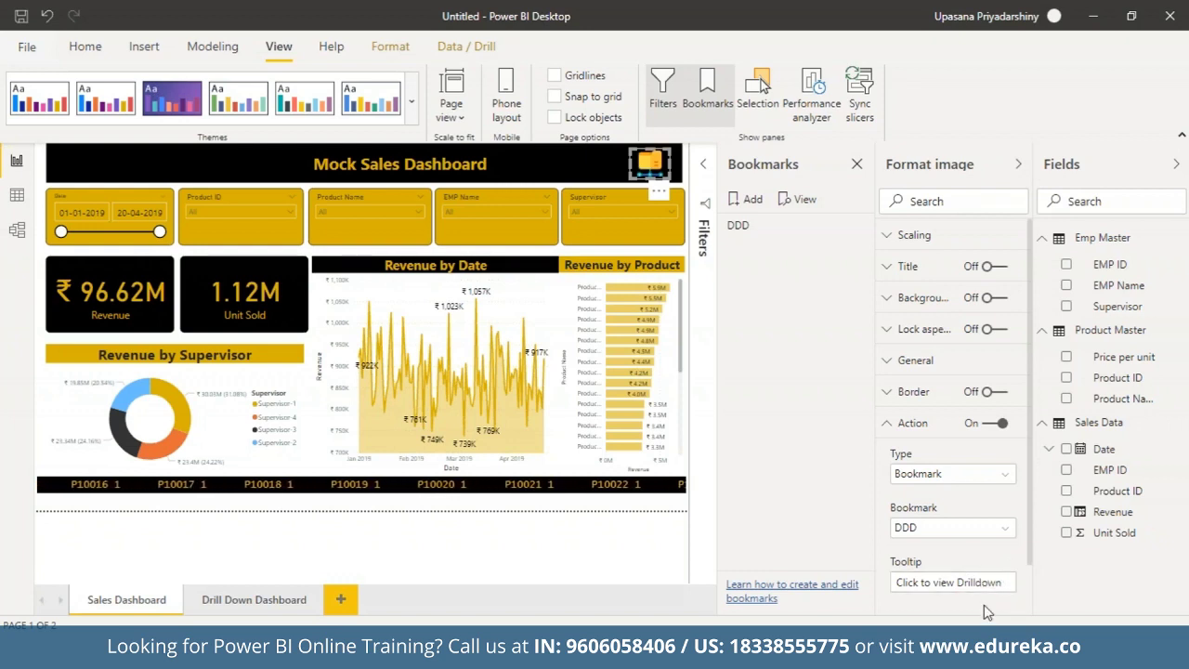
left_click(1019, 165)
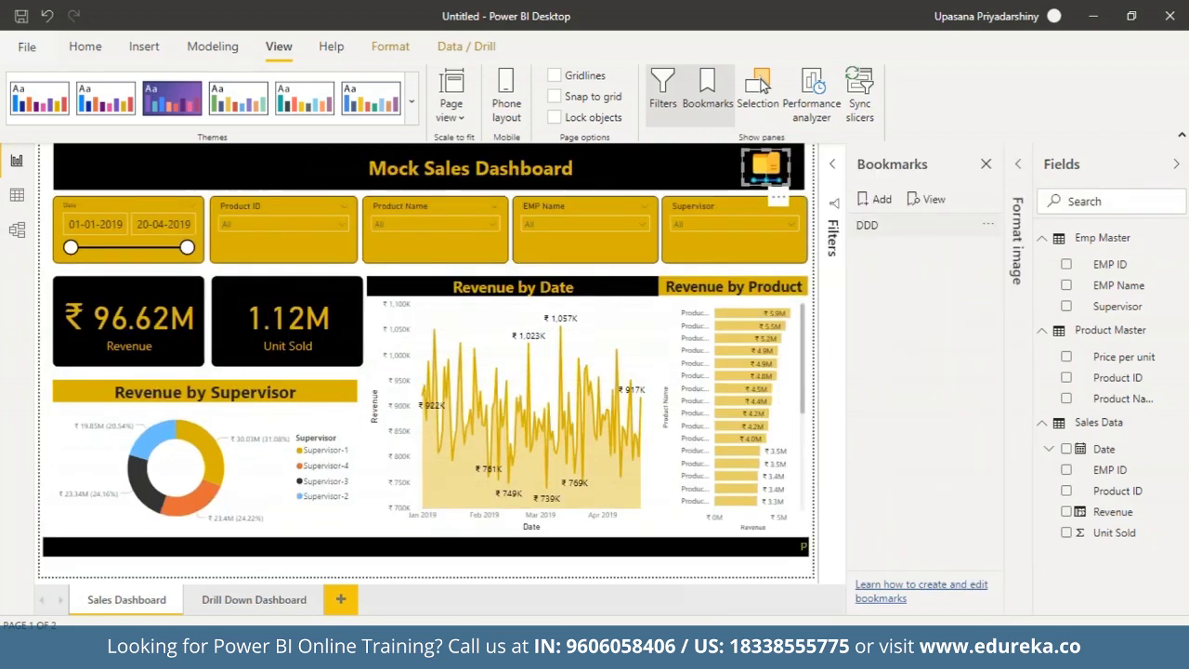
left_click(988, 165)
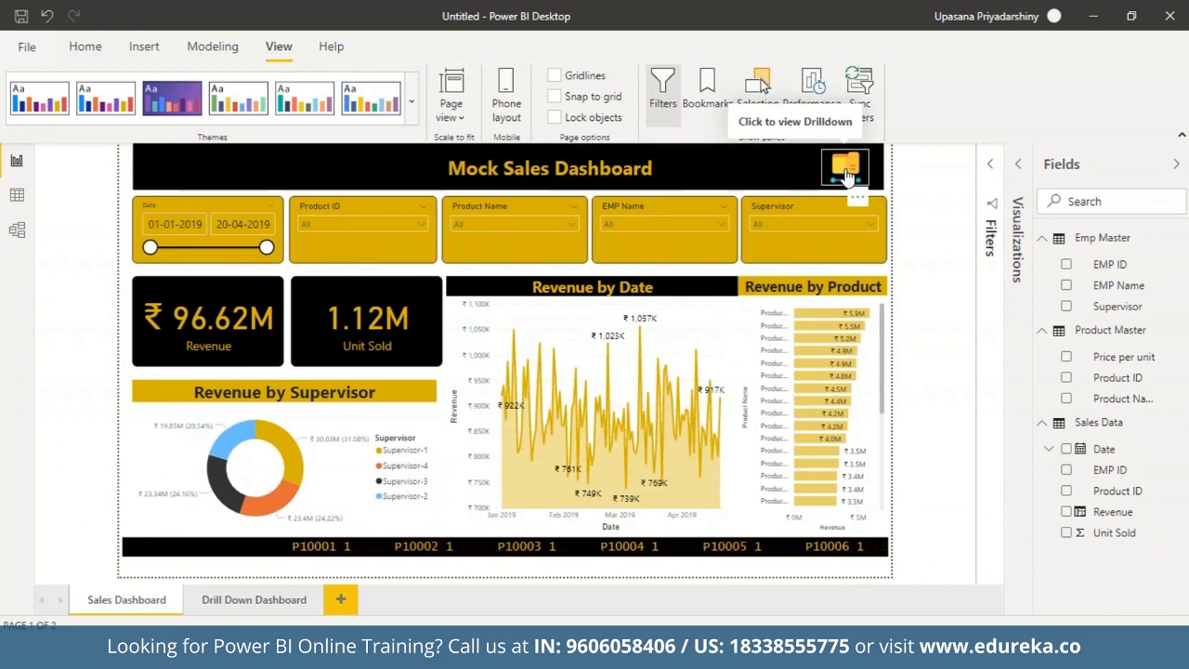
- Test the page navigation by following the folder icon to the drill-down page and the back arrow to the Sales Dashboard
left_click(845, 176)
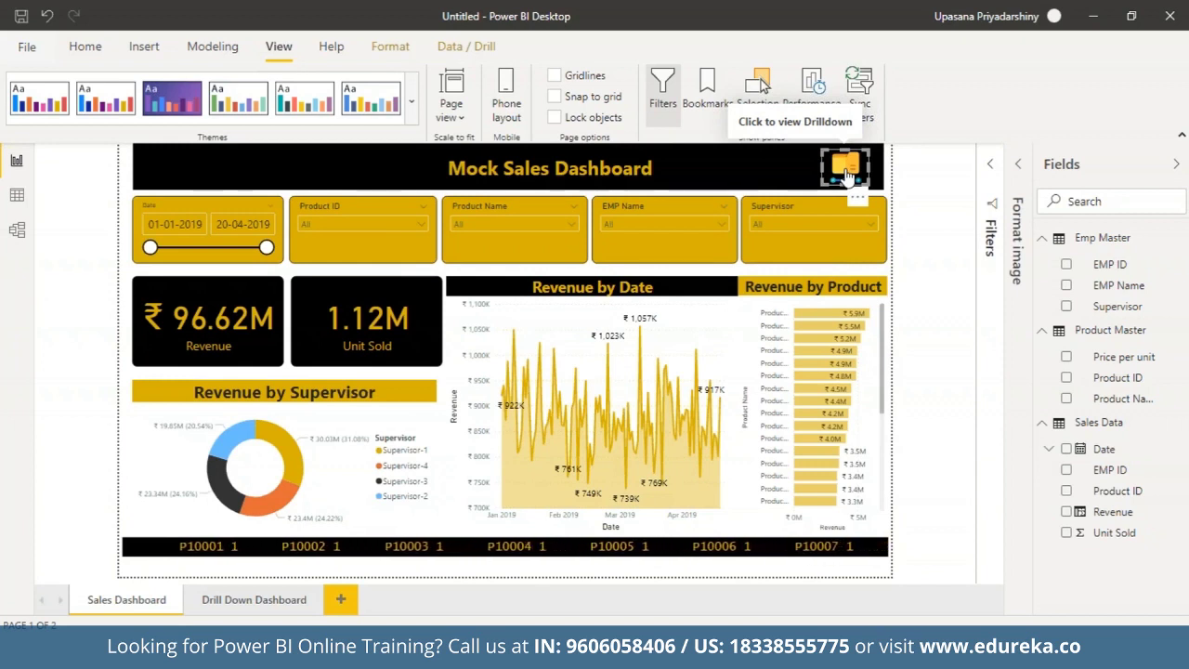
left_click(845, 175, "ctrl")
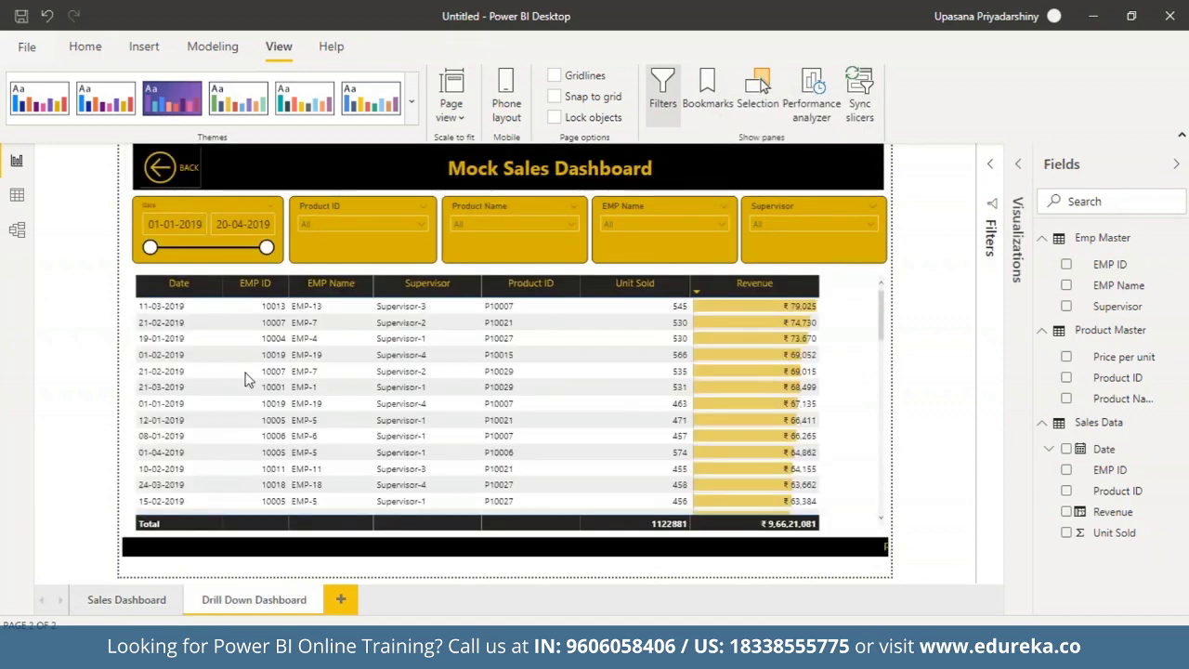
left_click(158, 170)
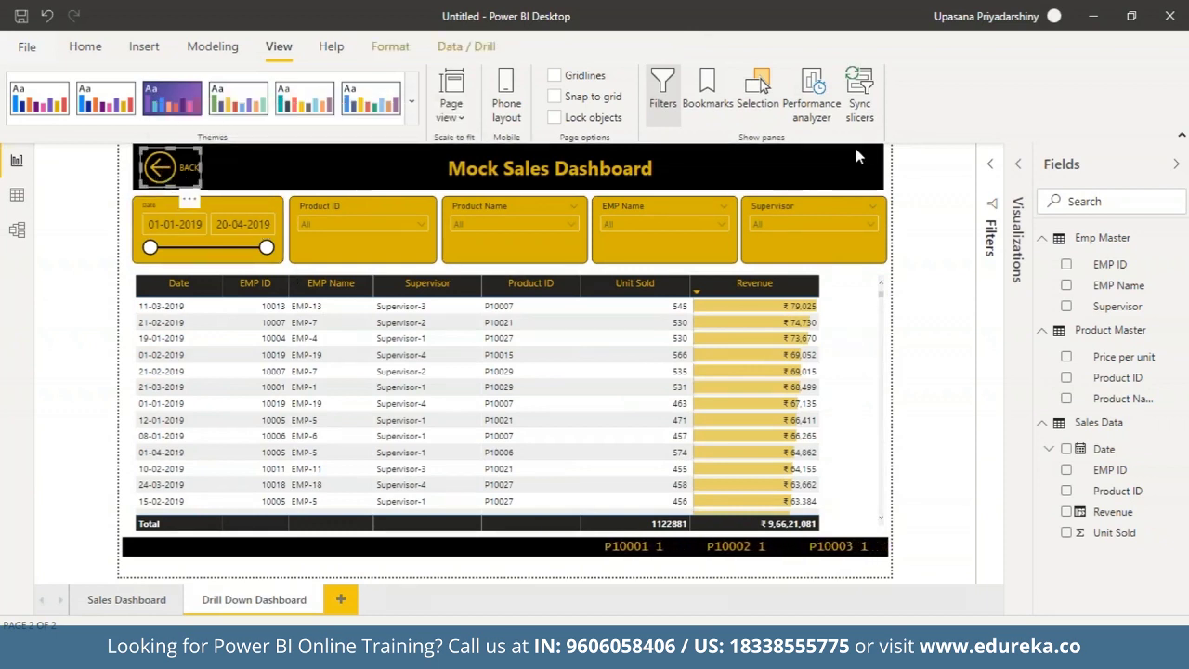
left_click(182, 173, "ctrl")
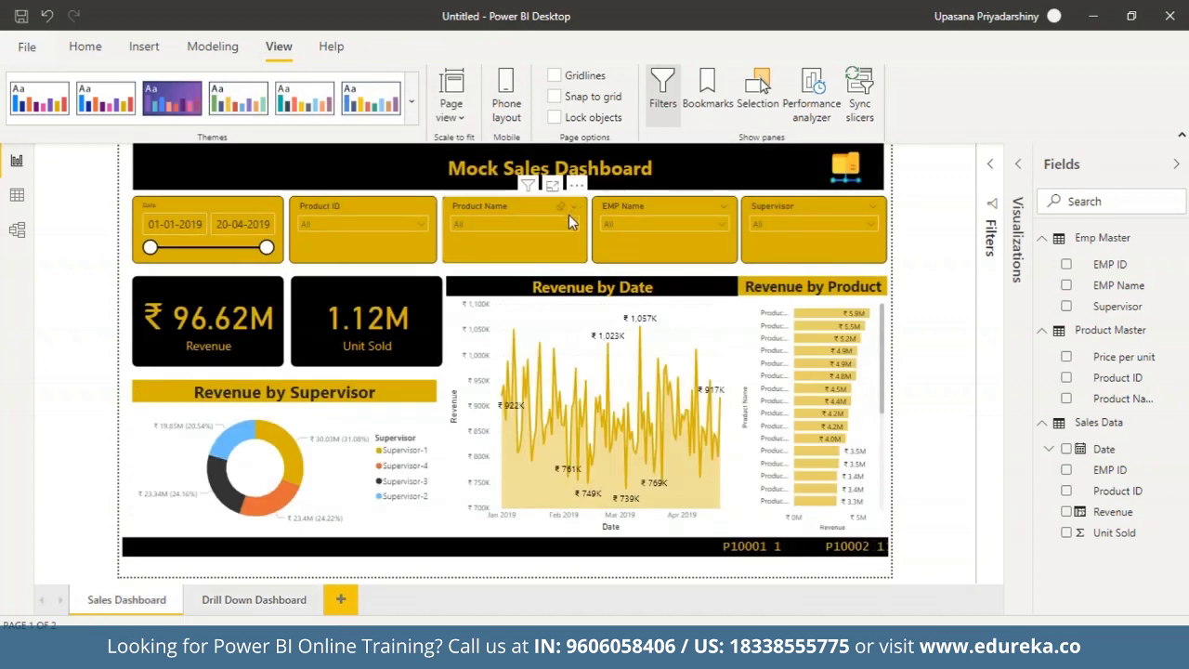
- Test the navigation with the Sales Dashboard filtered to Product-12, going to the drill-down page and back
left_click(569, 221)
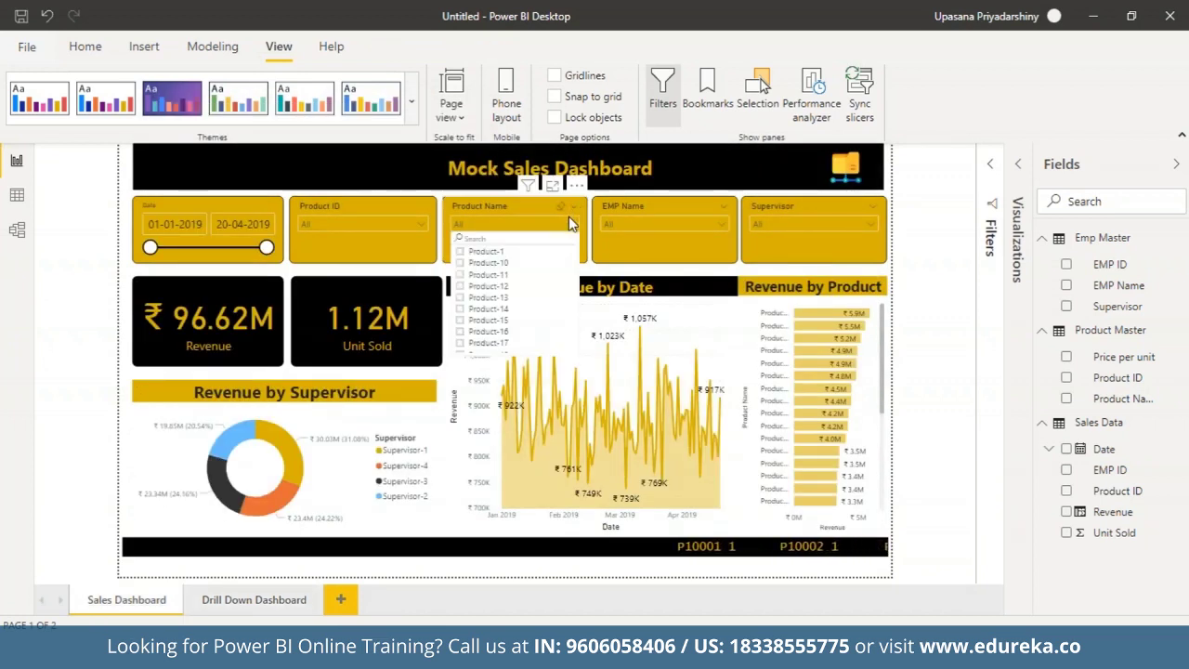
left_click(460, 286)
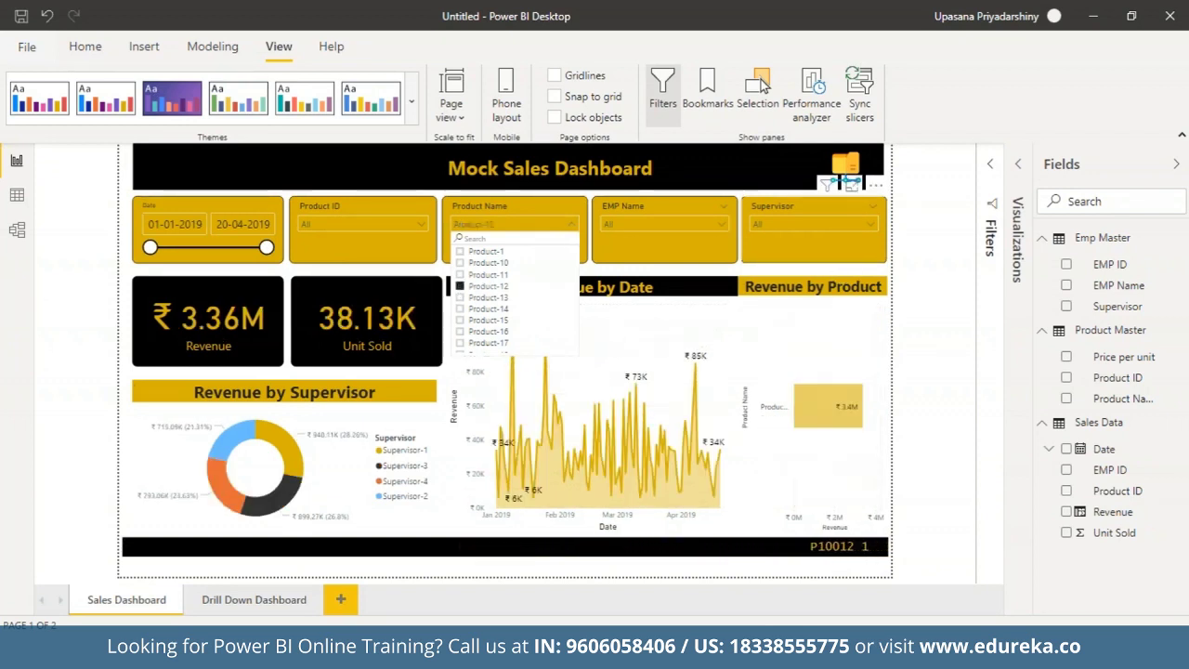
left_click(848, 168, "ctrl")
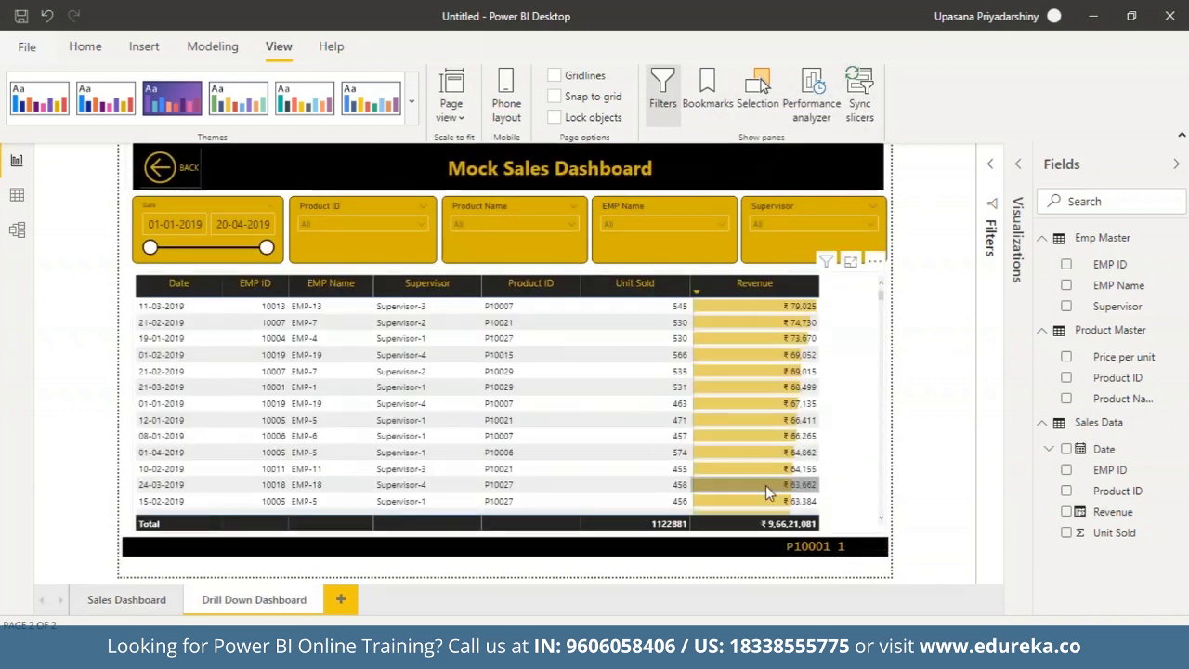
left_click(160, 167, "ctrl")
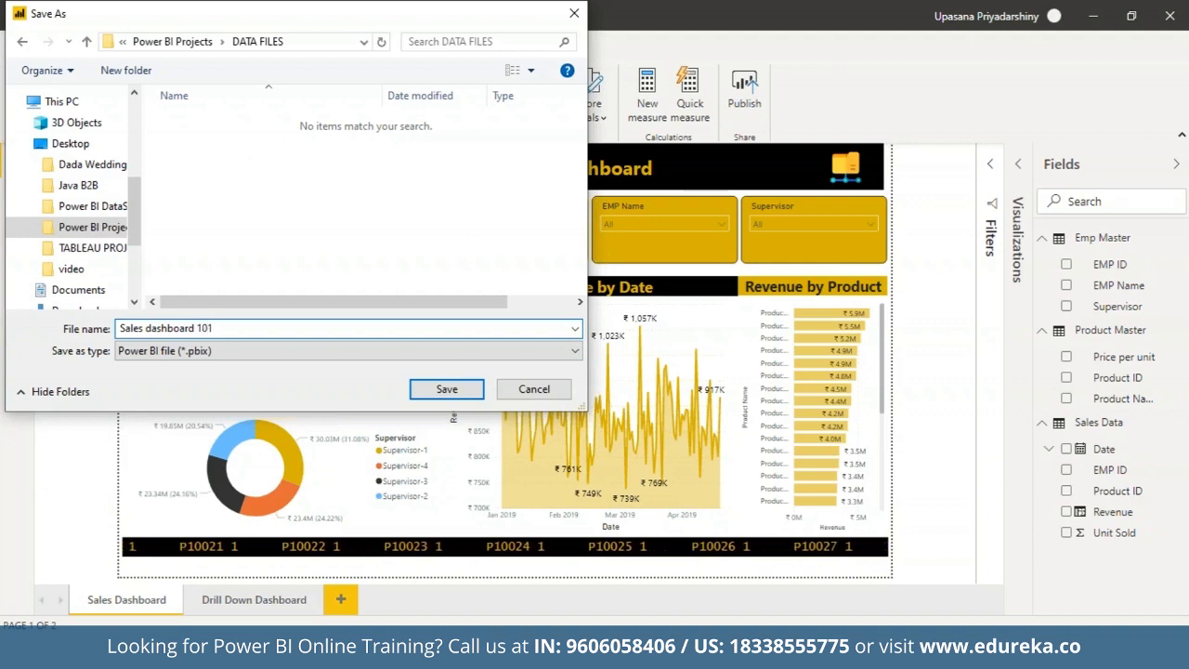
- Save the report as the Power BI file "Sales dashboard 101" in the DATA FILES folder for publishing
left_click(473, 388)
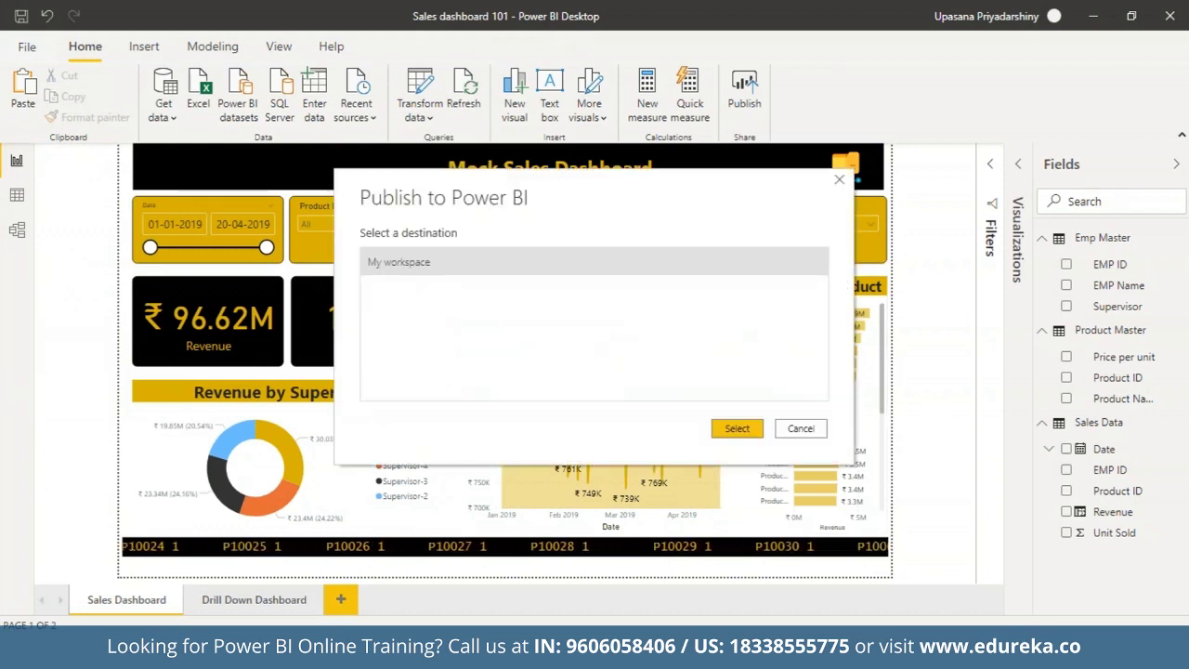
- Publish the report to My workspace and open the published Sales dashboard 101 in the Power BI service
left_click(736, 430)
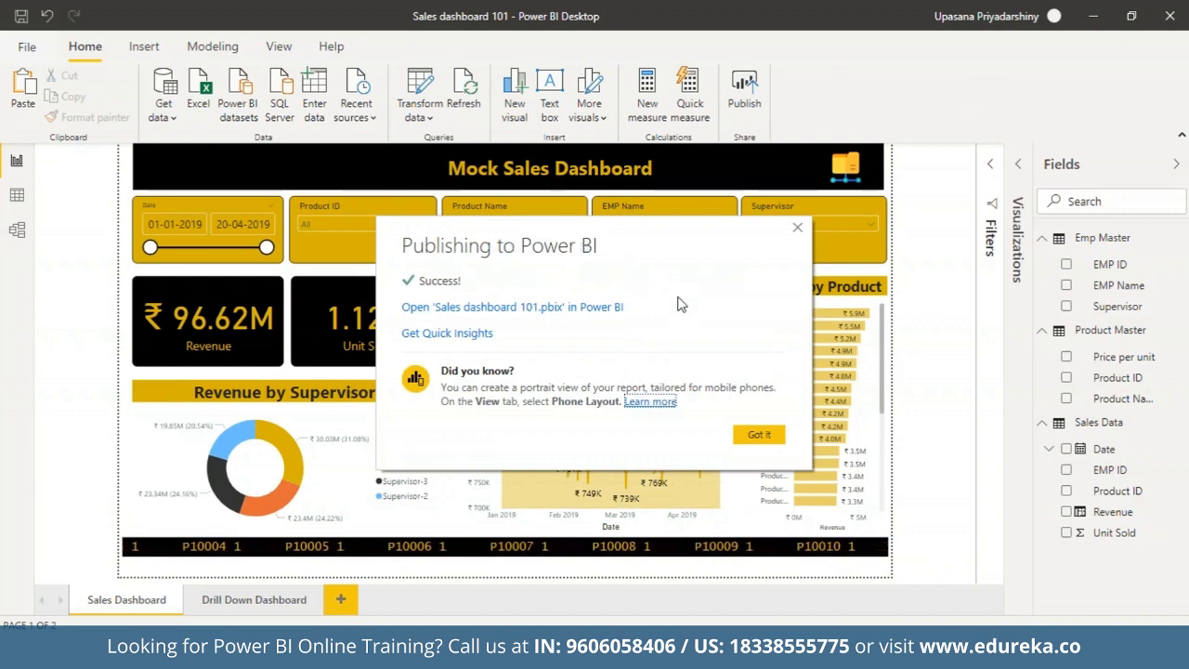
left_click(454, 313)
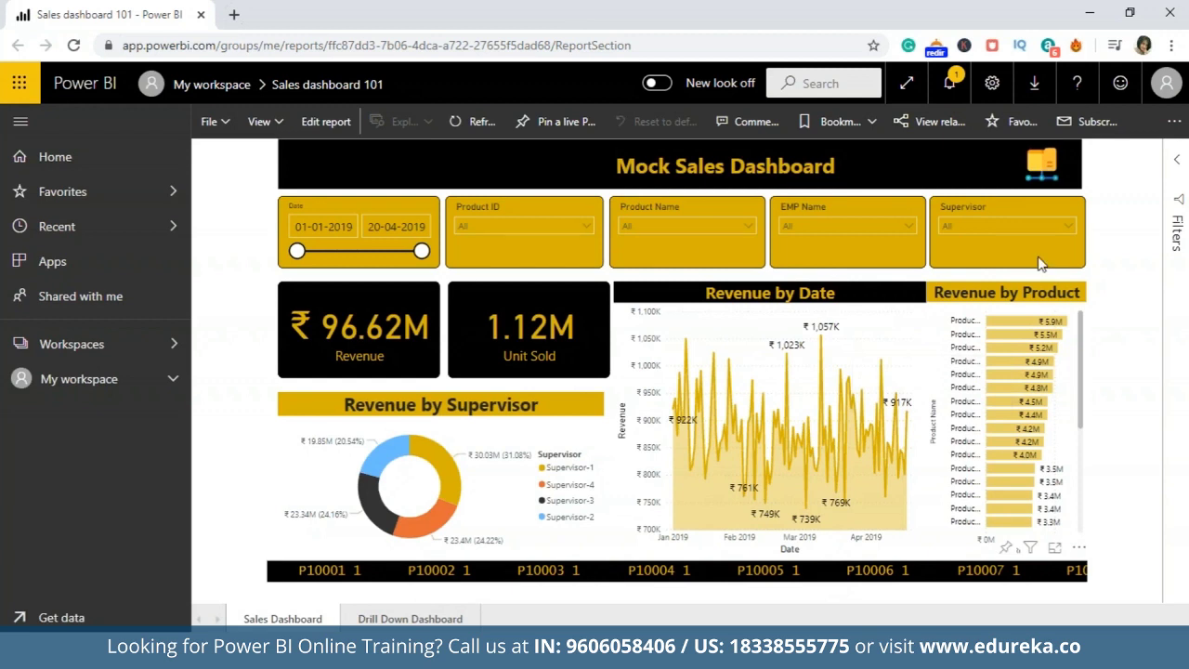
- Test the published report's navigation by following the folder icon to the drill-down page and the back arrow to the Sales Dashboard
left_click(1041, 165)
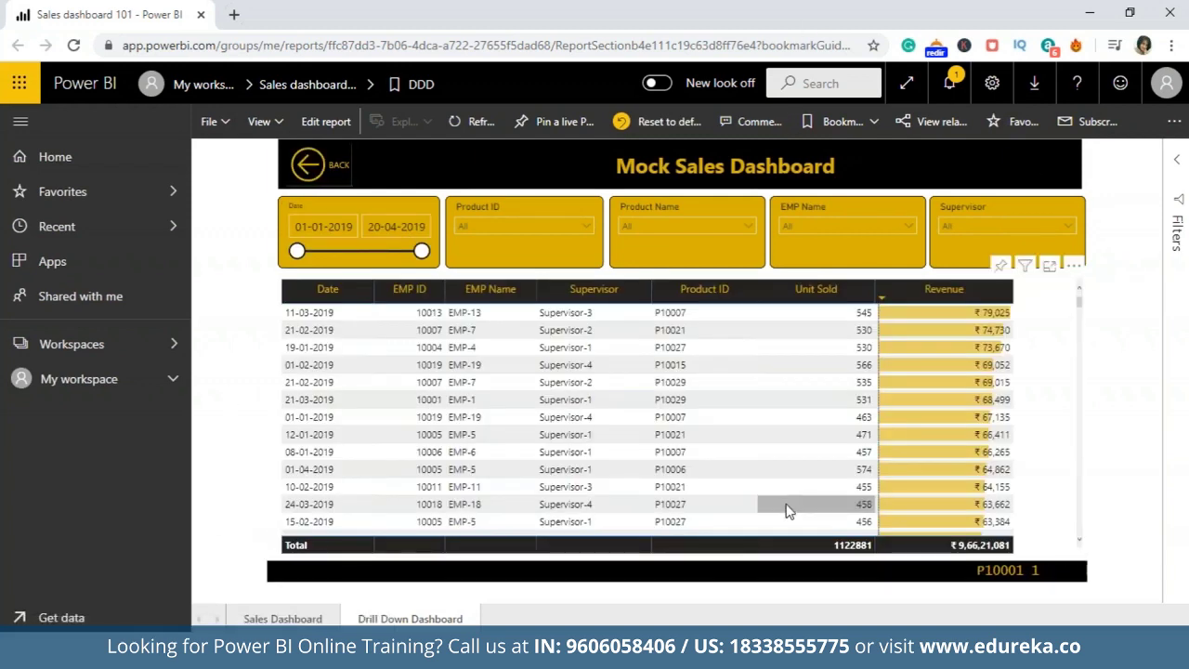
left_click(309, 167)
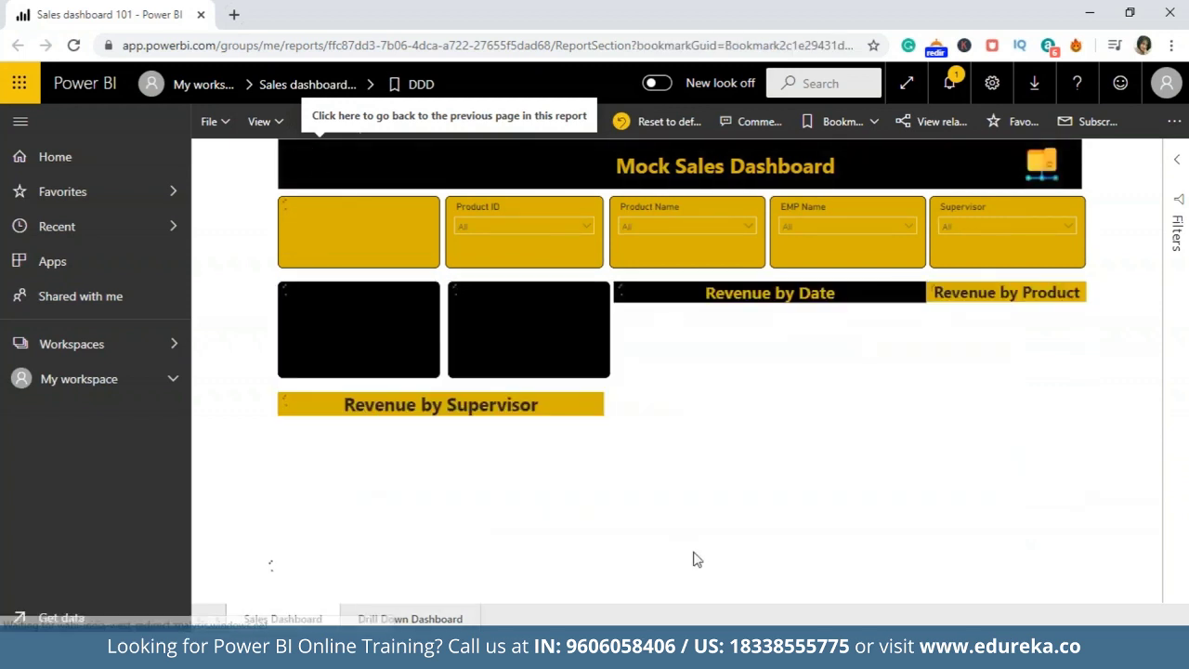
- Test filtering with the Supervisor-1 and Supervisor-2 donut segments and the Supervisor slicer's Supervisor-3 option, leaving the slicer cleared and closed
left_click(449, 460)
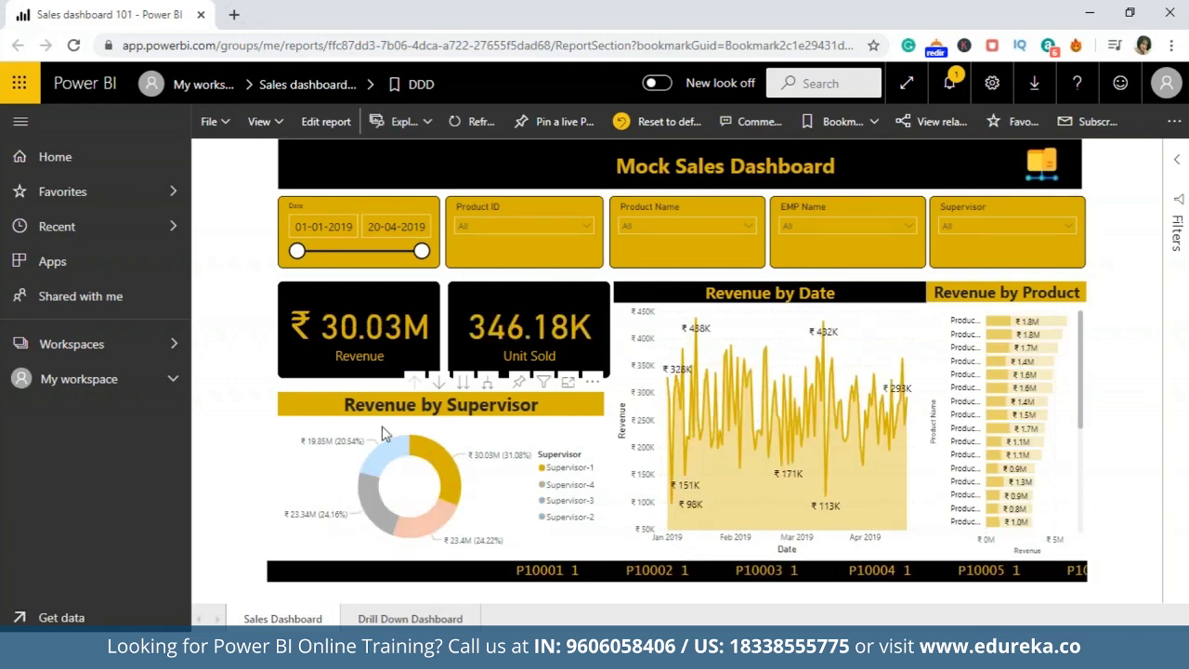
left_click(390, 461)
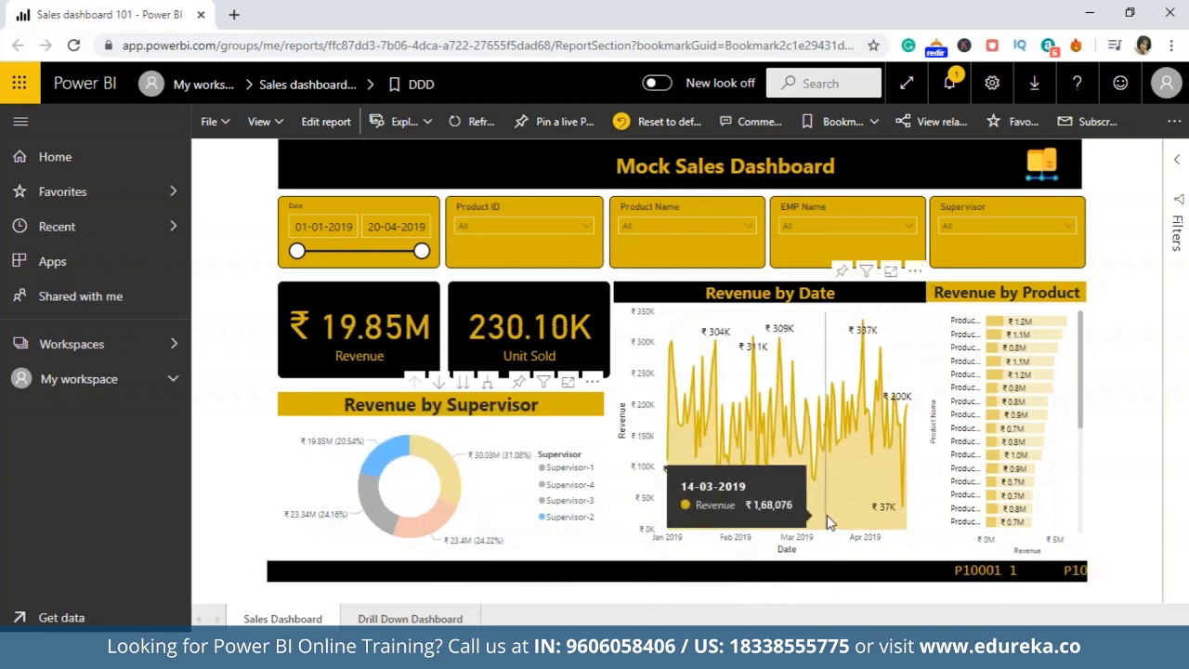
left_click(1049, 233)
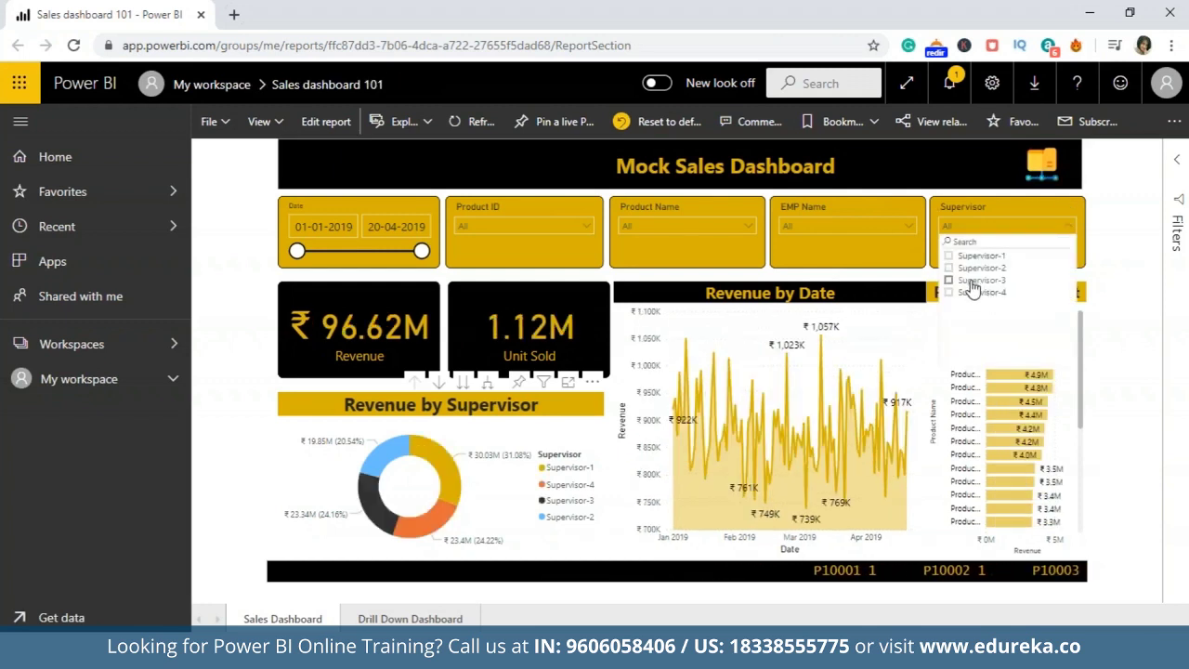
left_click(972, 281)
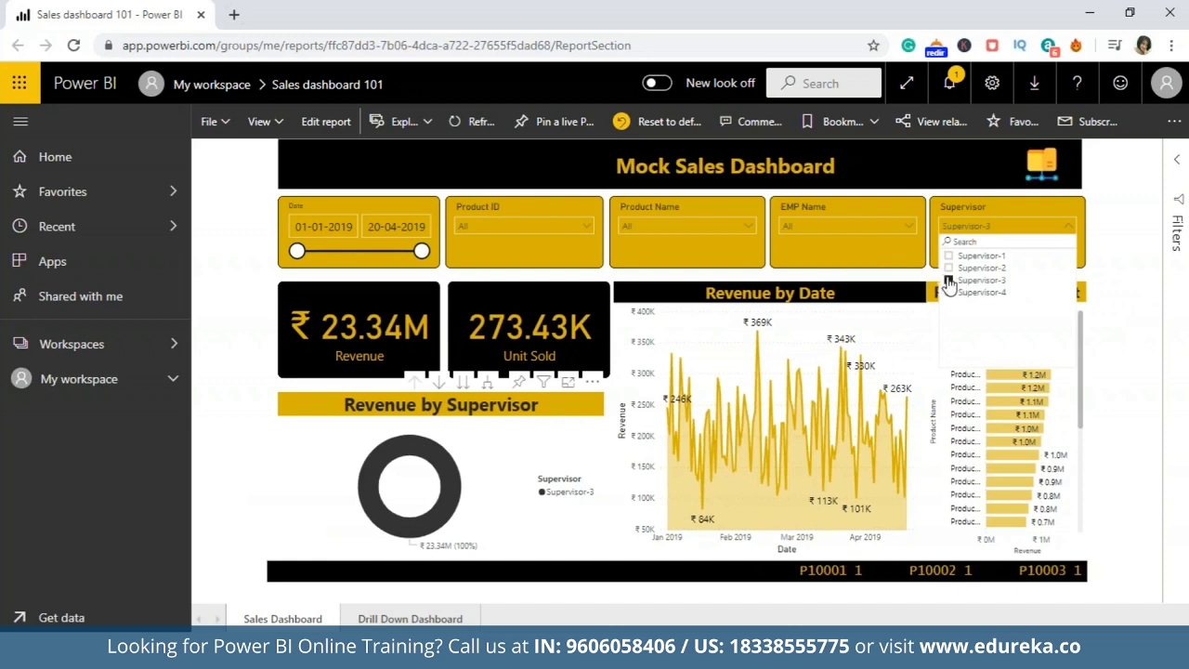
left_click(950, 281)
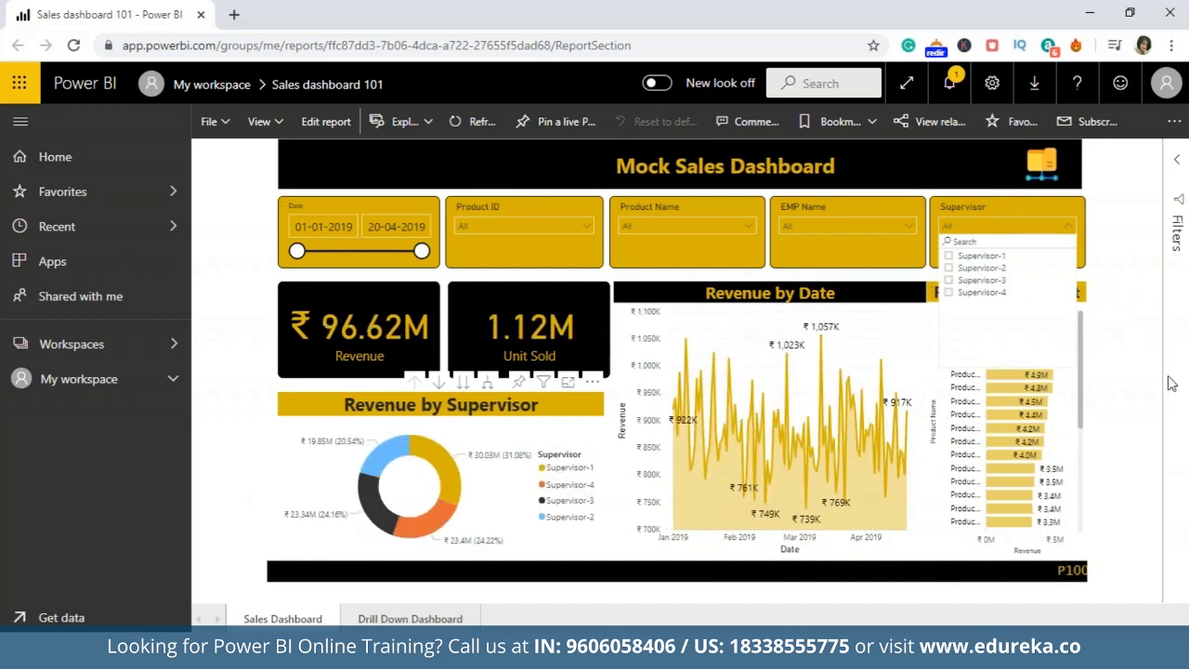
left_click(1067, 229)
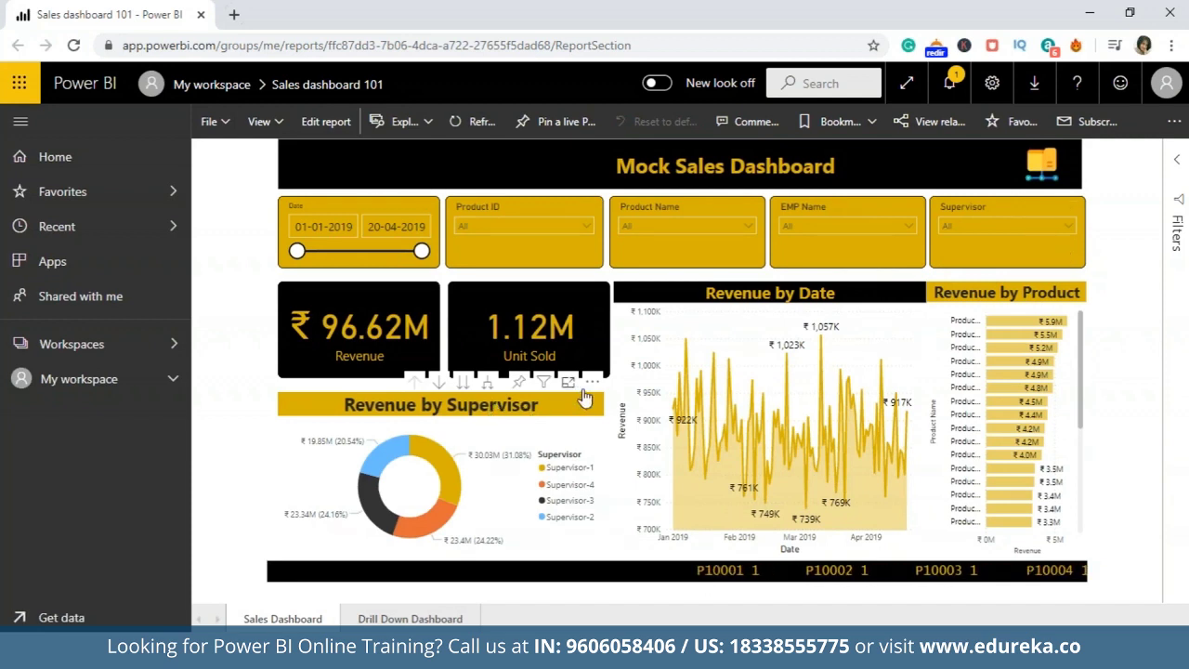
- Pin the Revenue by Supervisor donut chart to a new dashboard named "sales dashboard 101"
left_click(519, 383)
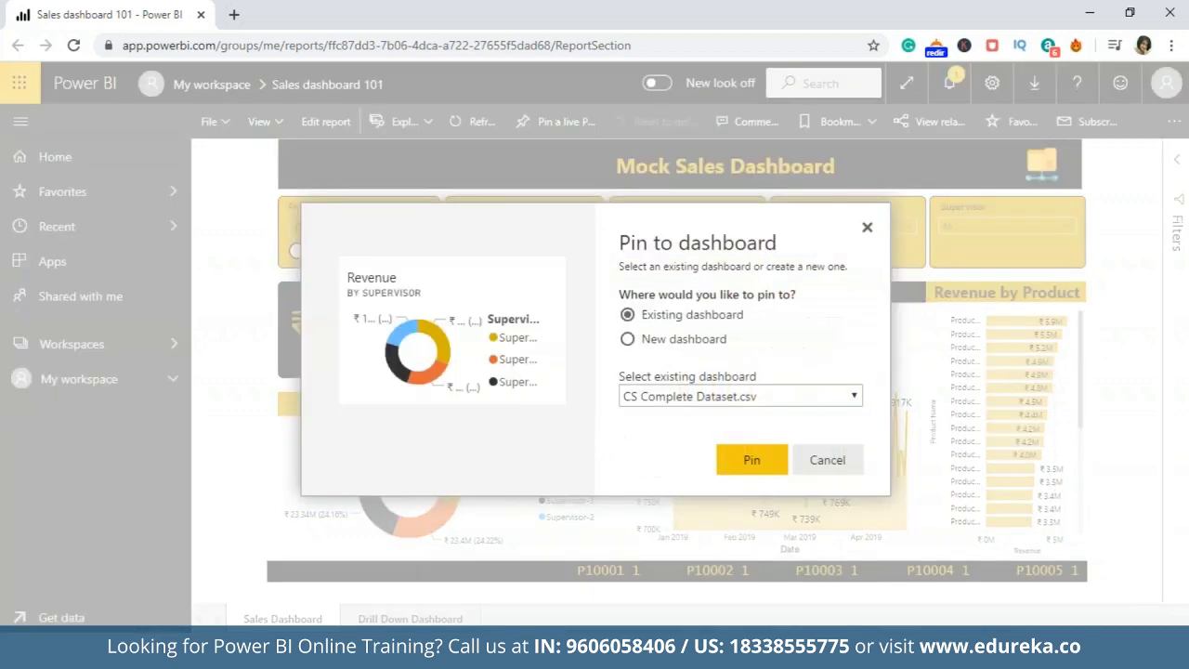
left_click(628, 340)
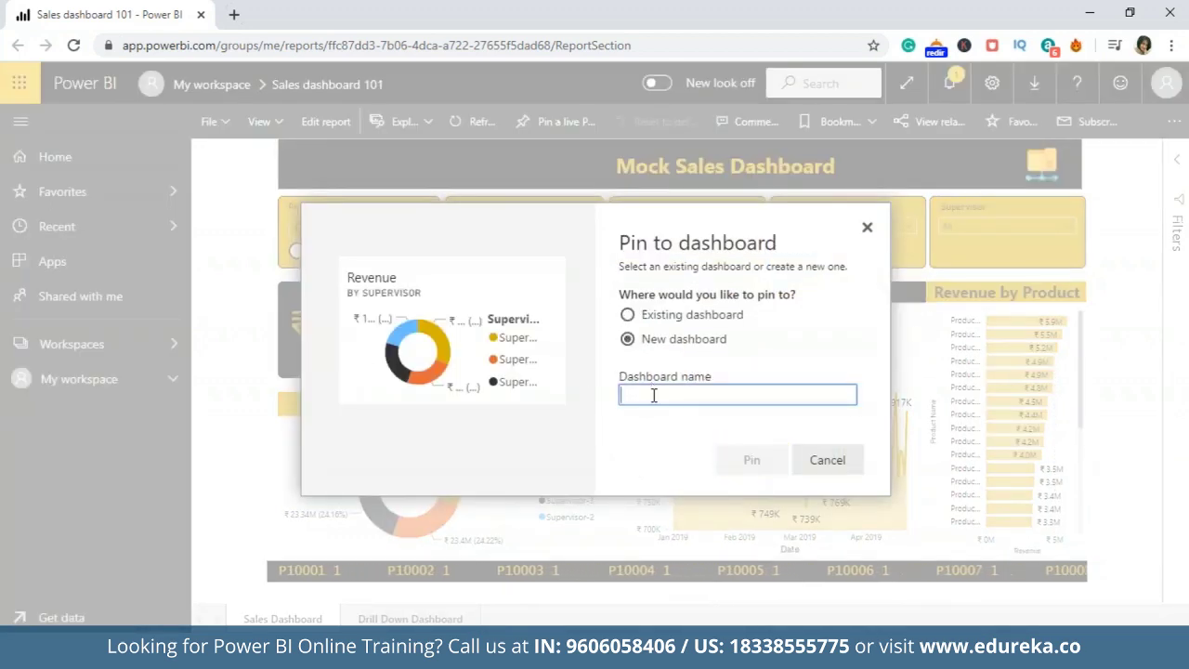
type("sales")
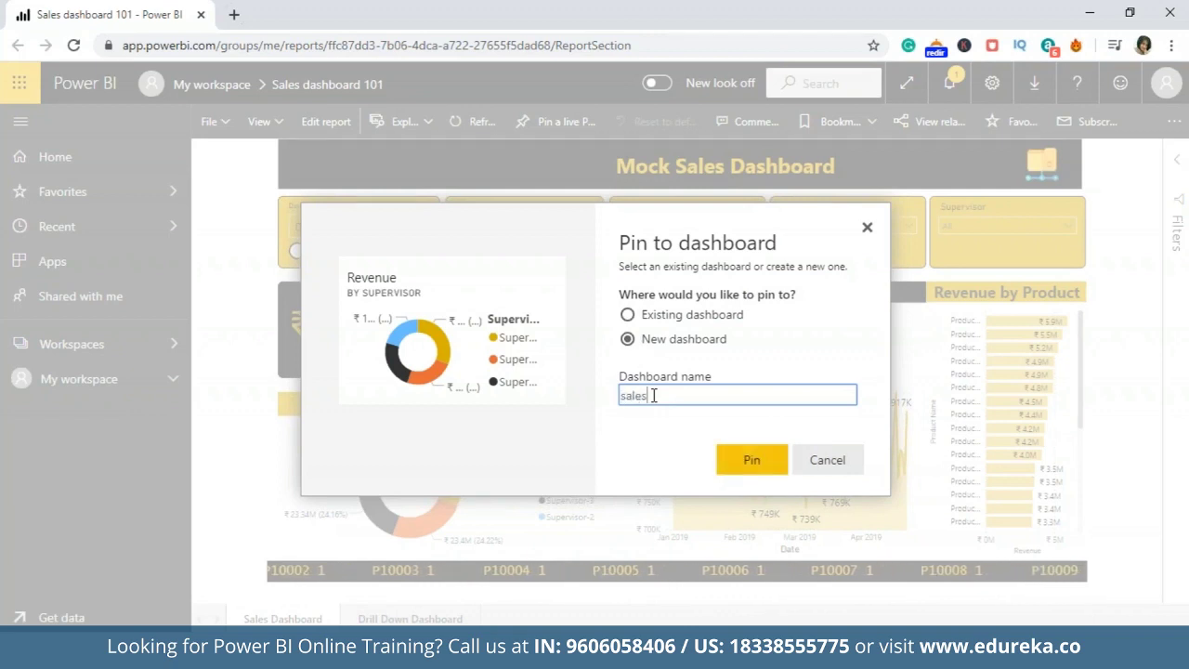
type(" dashbo")
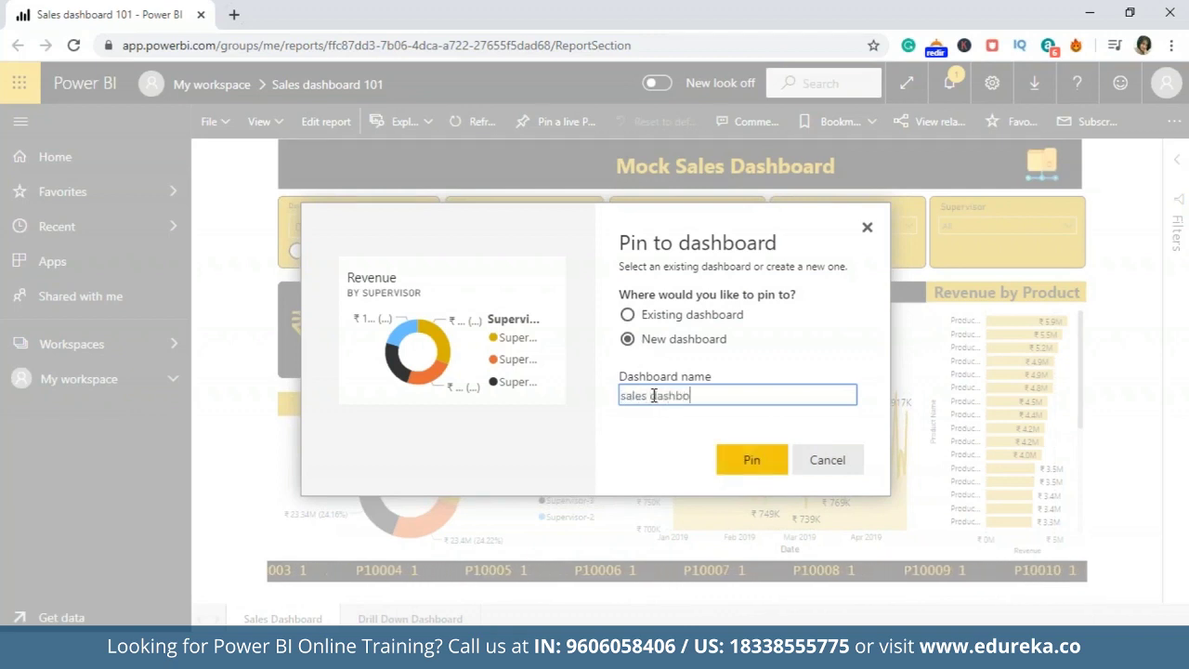
type("ard 101")
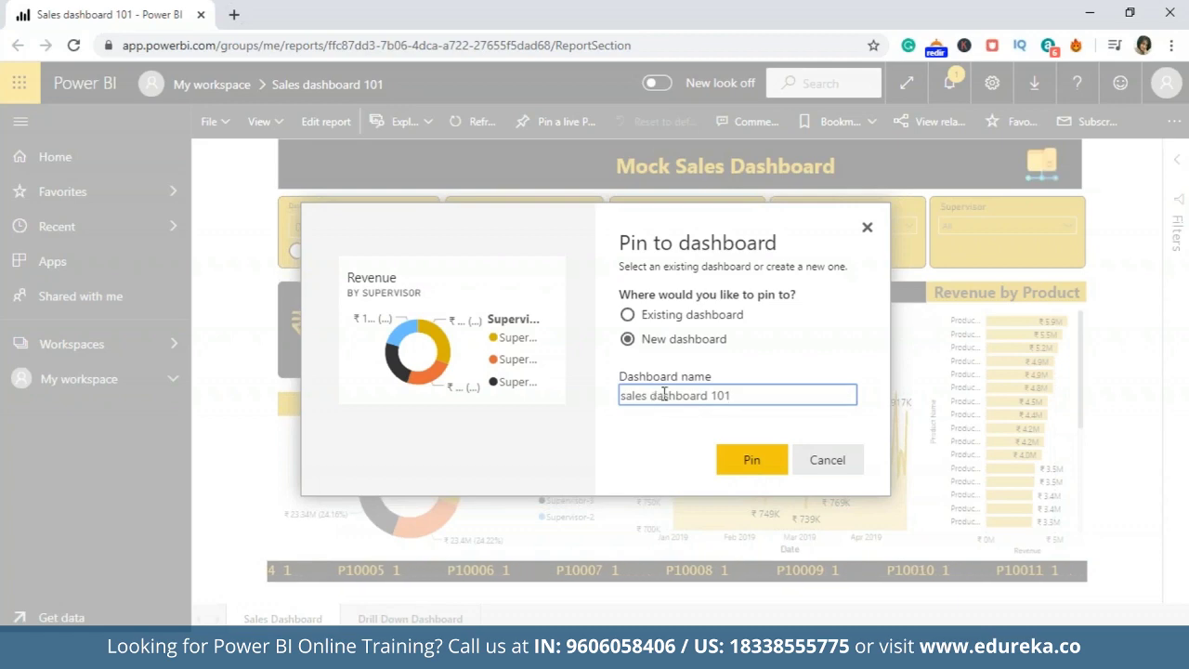
left_click(748, 459)
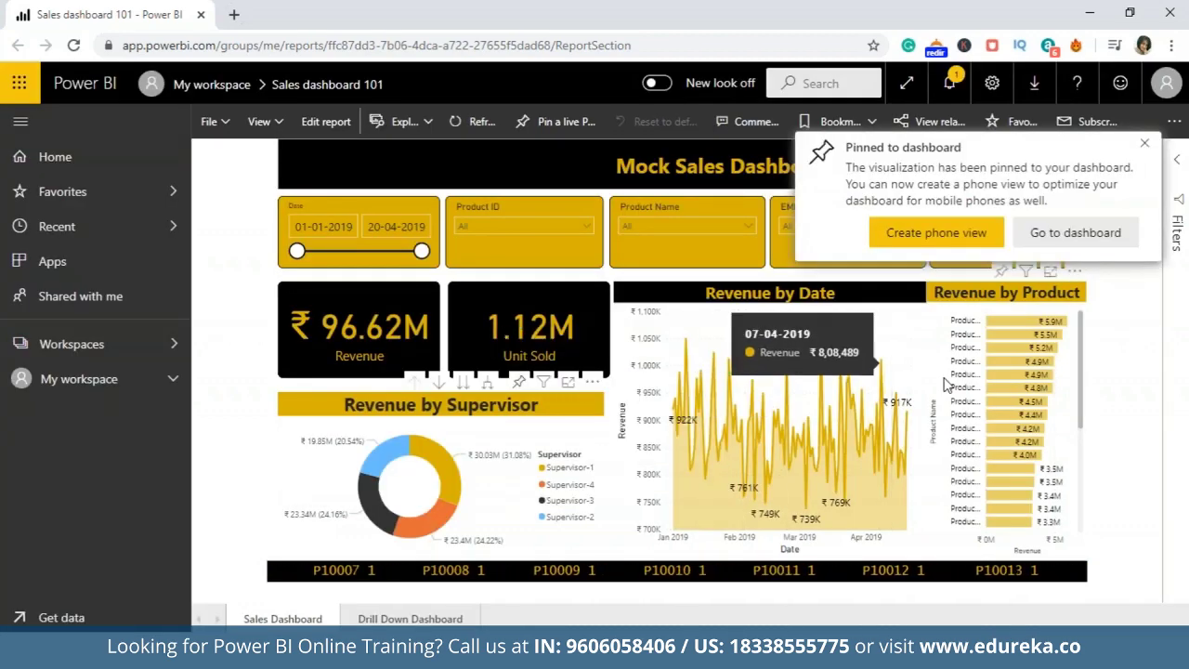
- Pin the Revenue by Date chart to the existing "sales dashboard 101" dashboard
mouse_move(881, 348)
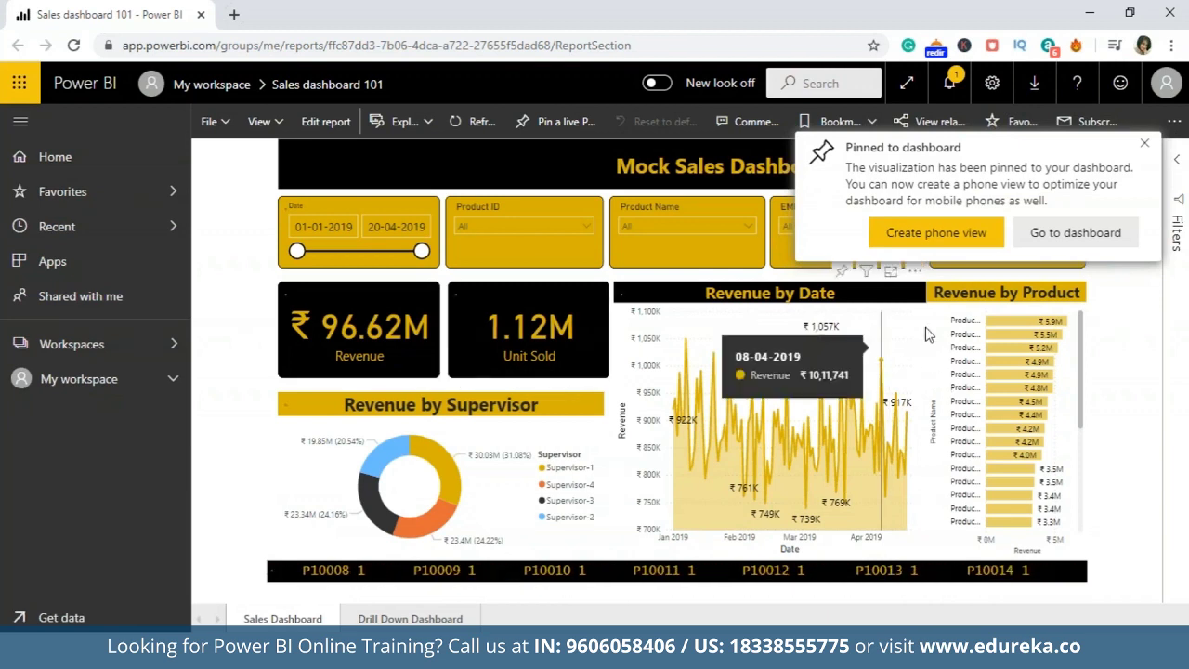
left_click(914, 270)
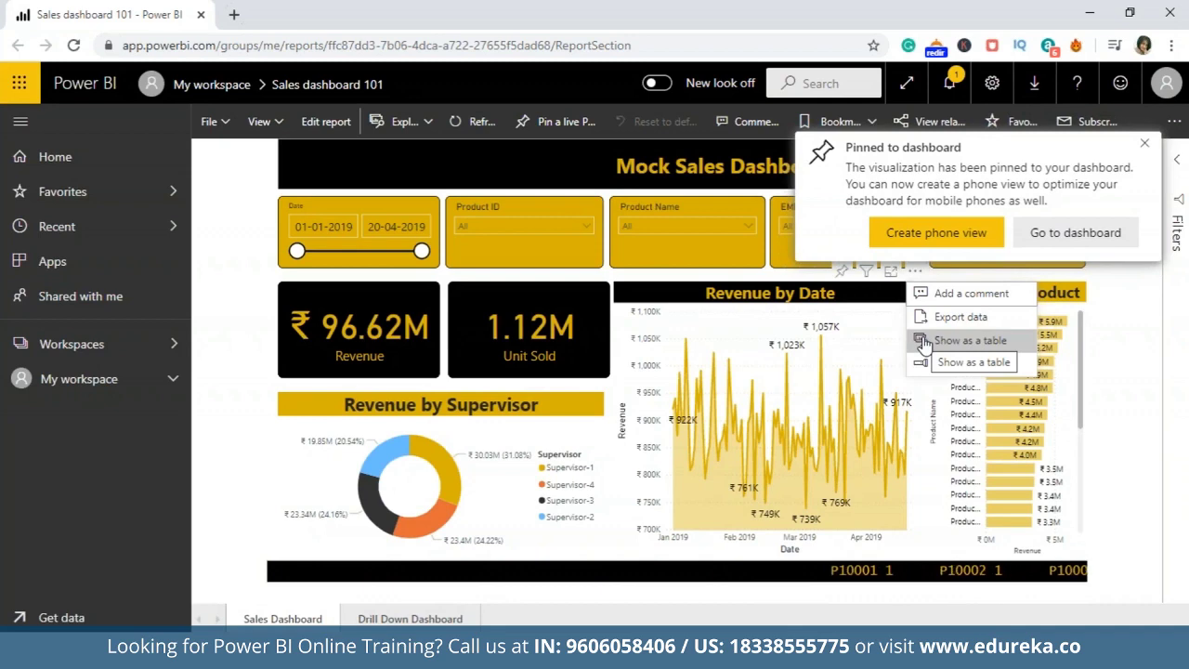
key("Escape")
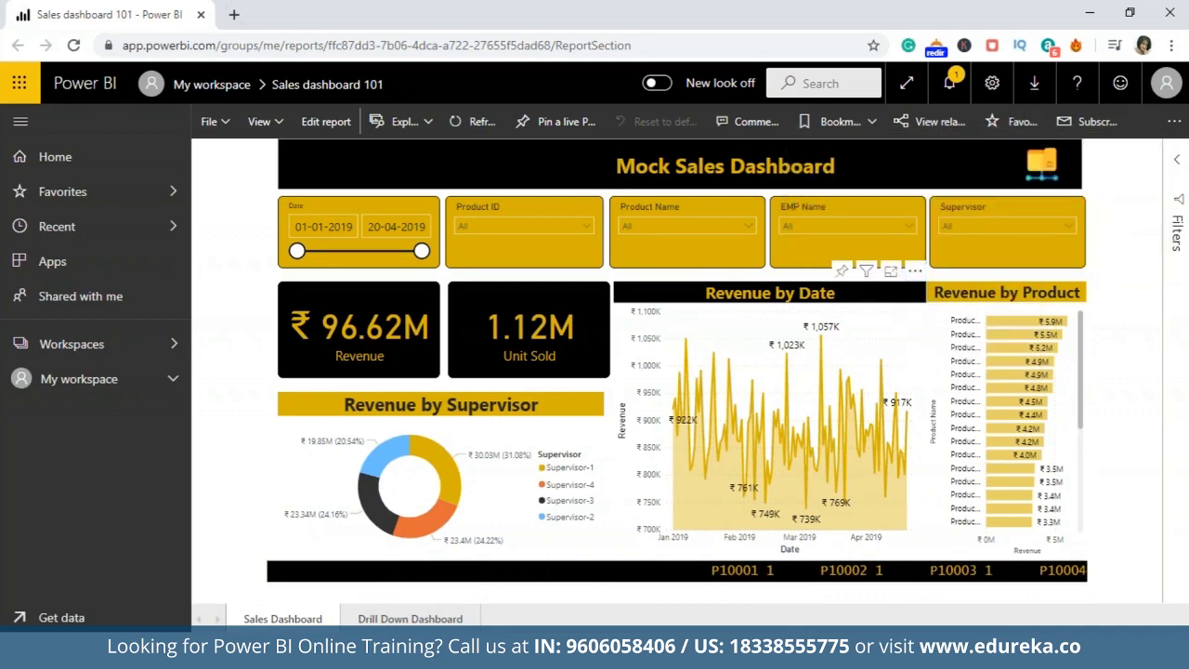
left_click(841, 270)
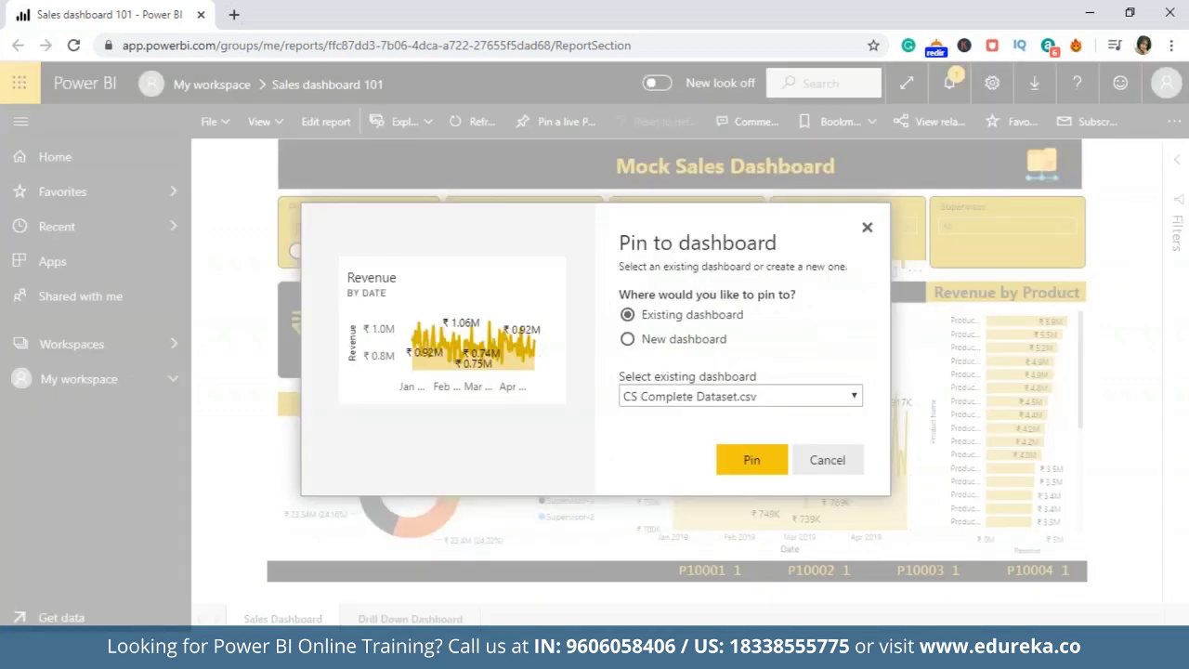
left_click(767, 397)
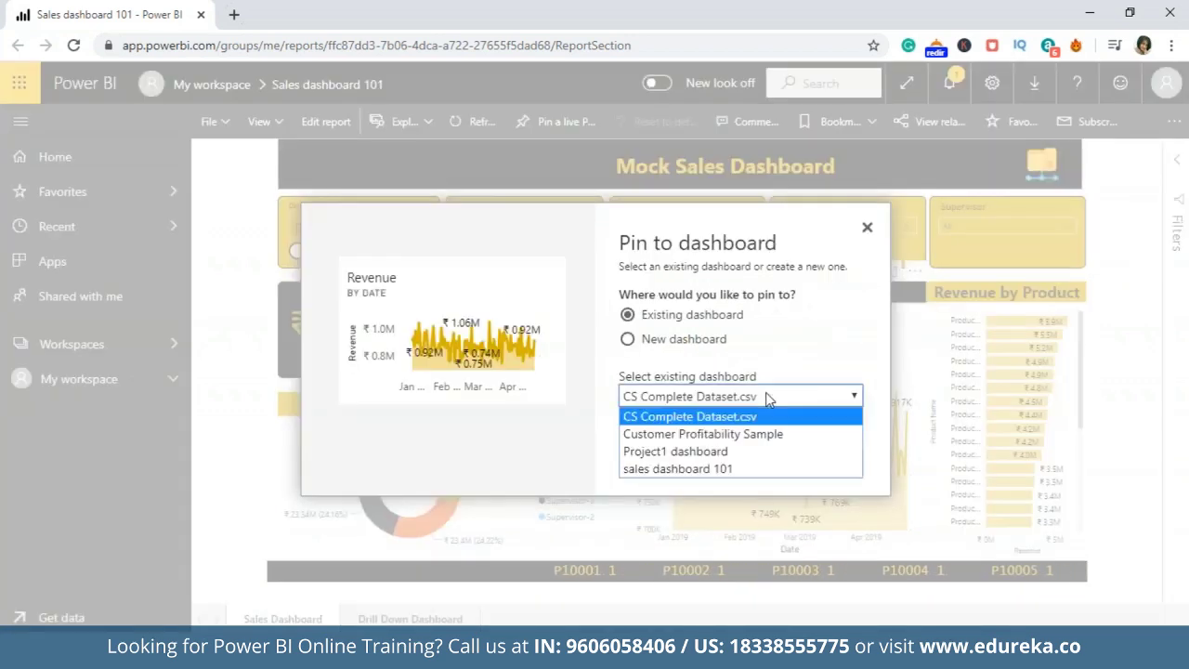
left_click(717, 469)
left_click(752, 459)
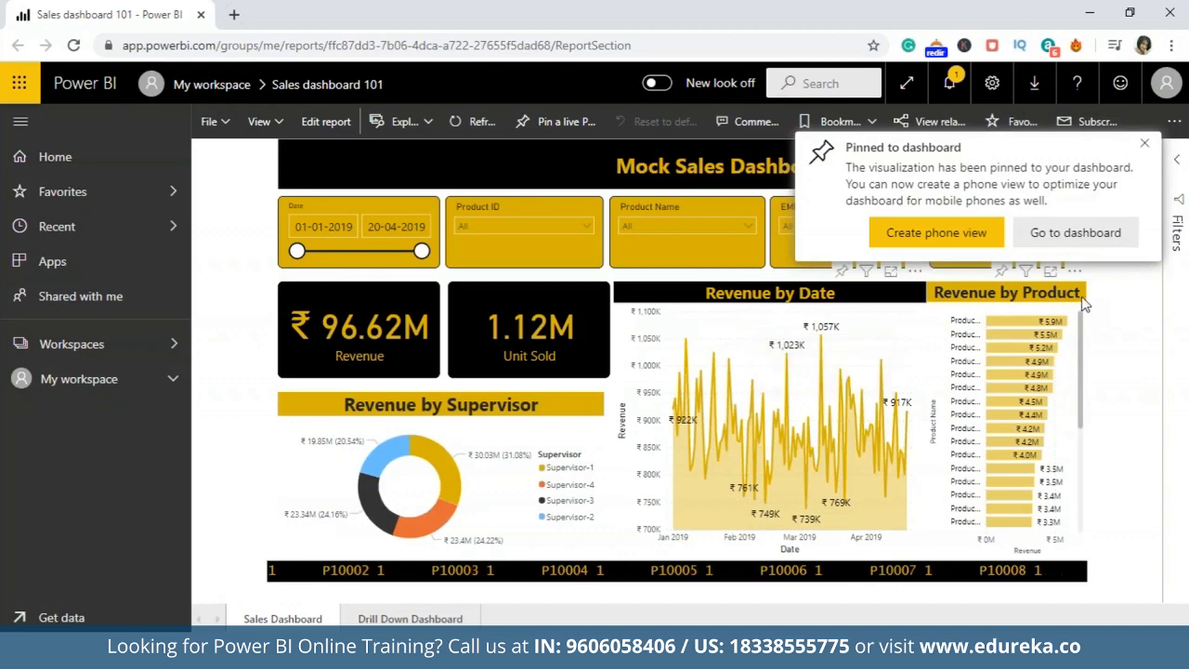
- Pin the Revenue by Product bar chart to the existing "sales dashboard 101" dashboard
left_click(1001, 270)
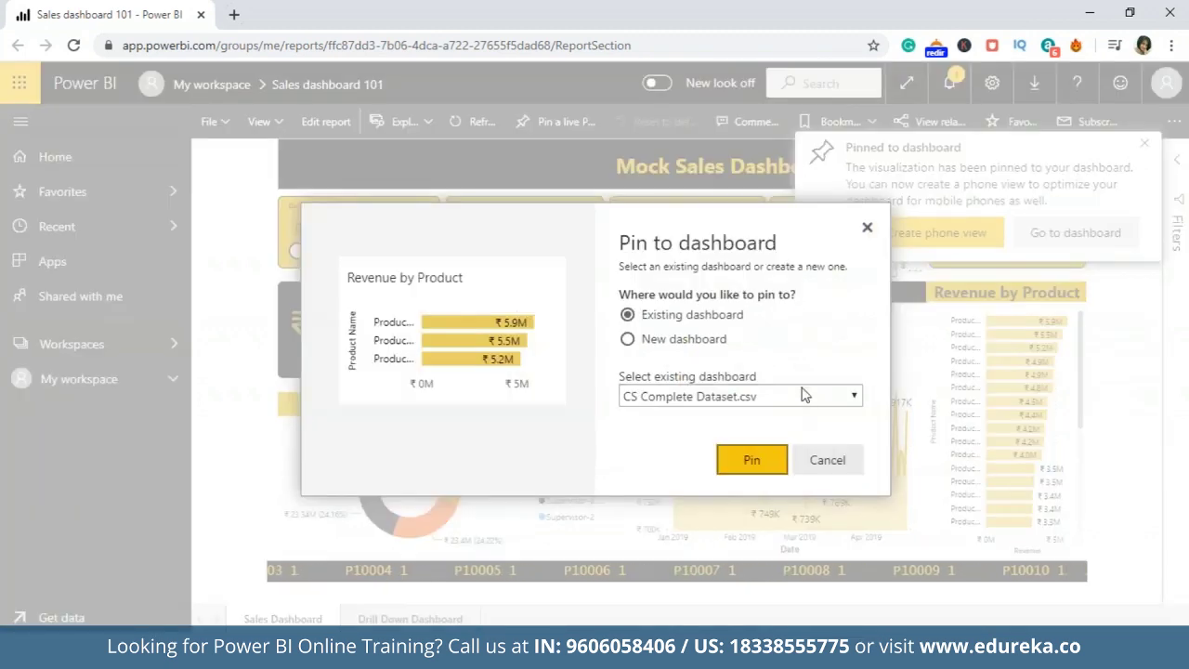
left_click(805, 394)
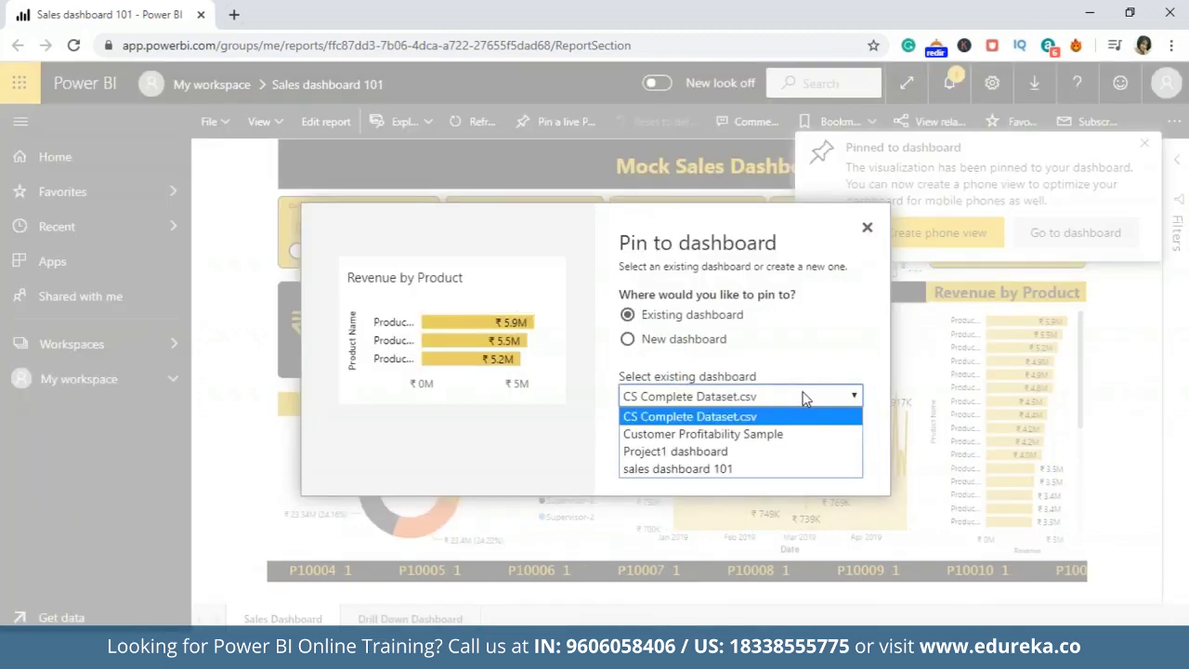
left_click(770, 469)
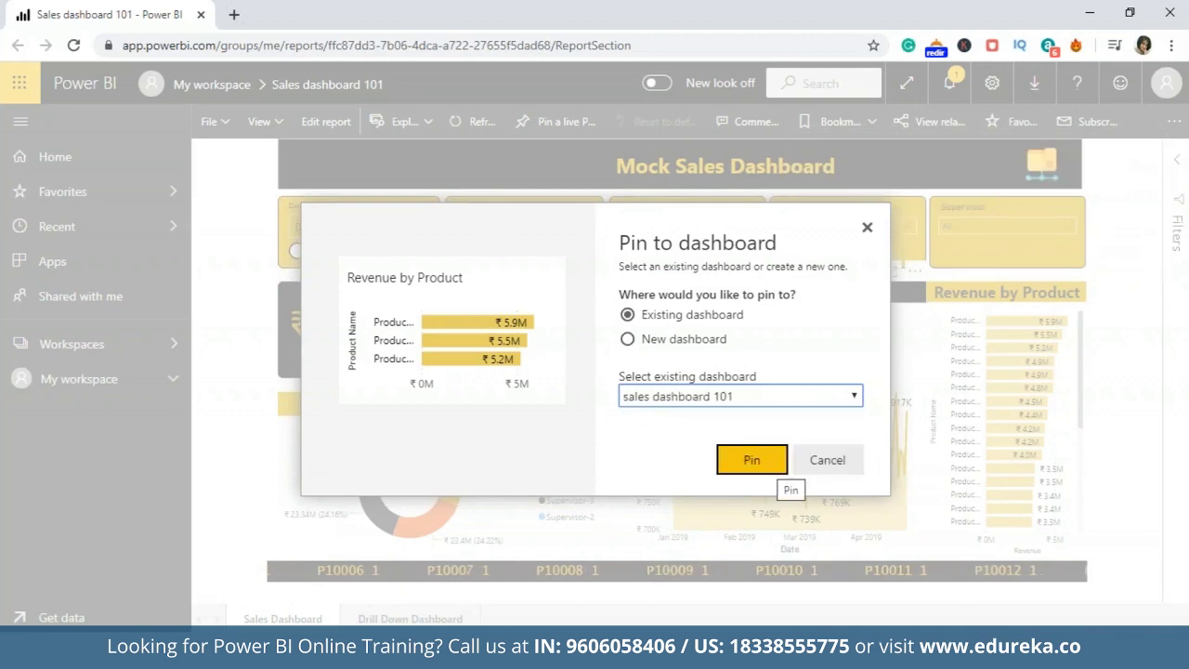
left_click(752, 458)
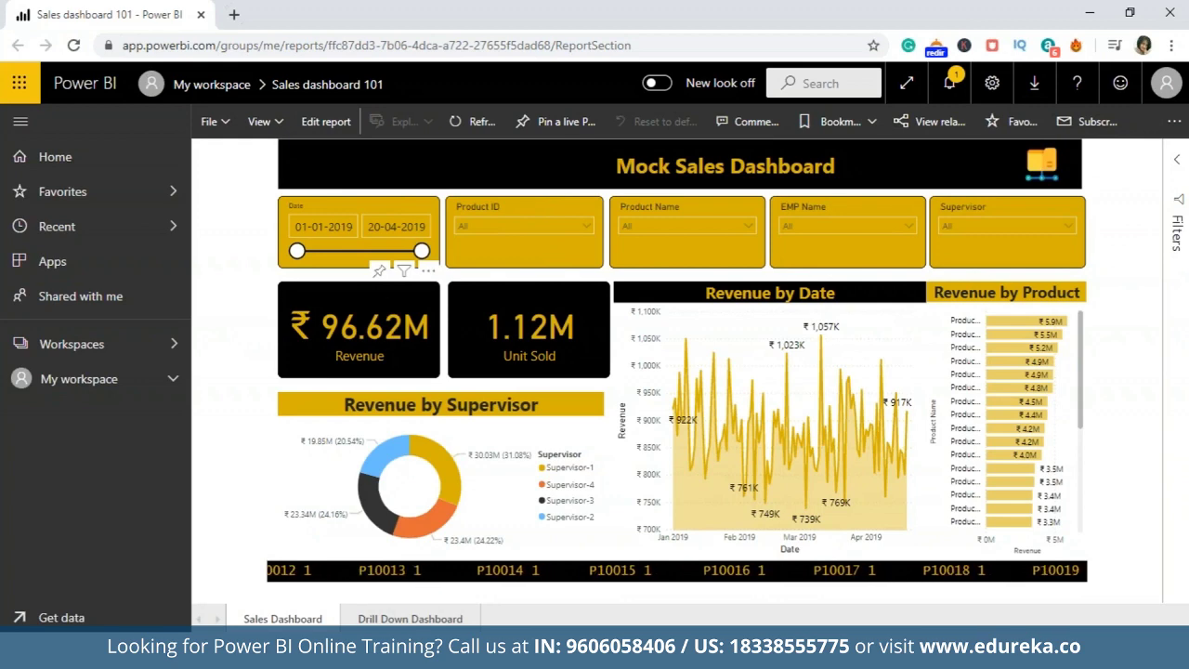
- Pin the Revenue card to the existing "sales dashboard 101" dashboard
left_click(380, 273)
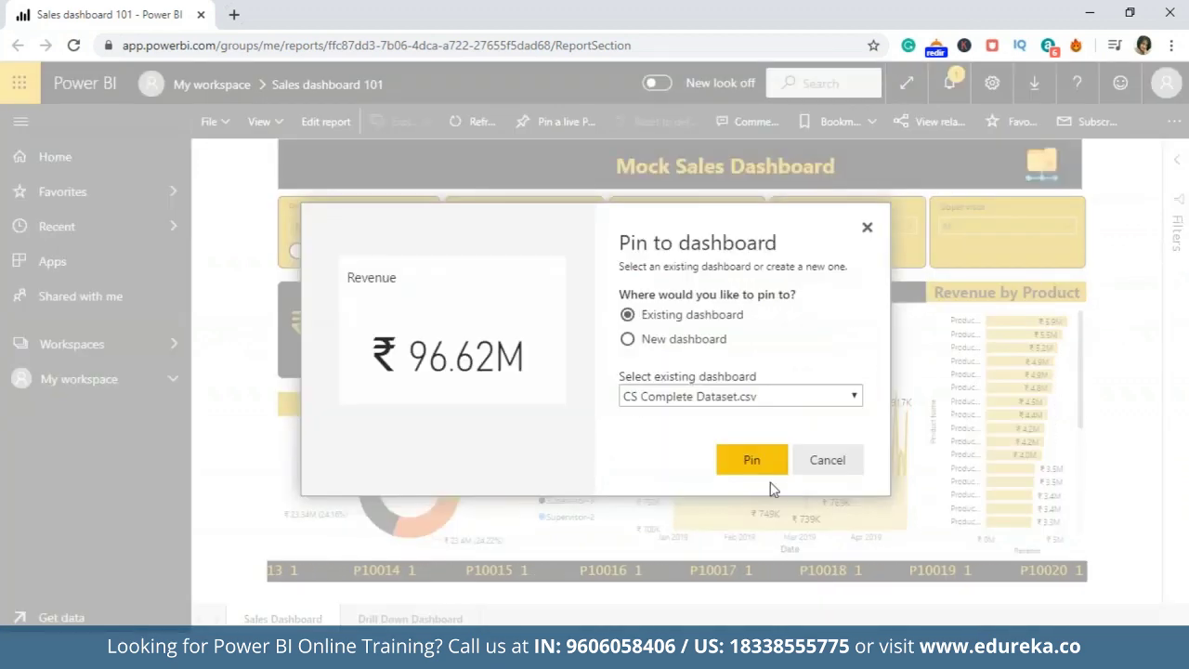
left_click(785, 400)
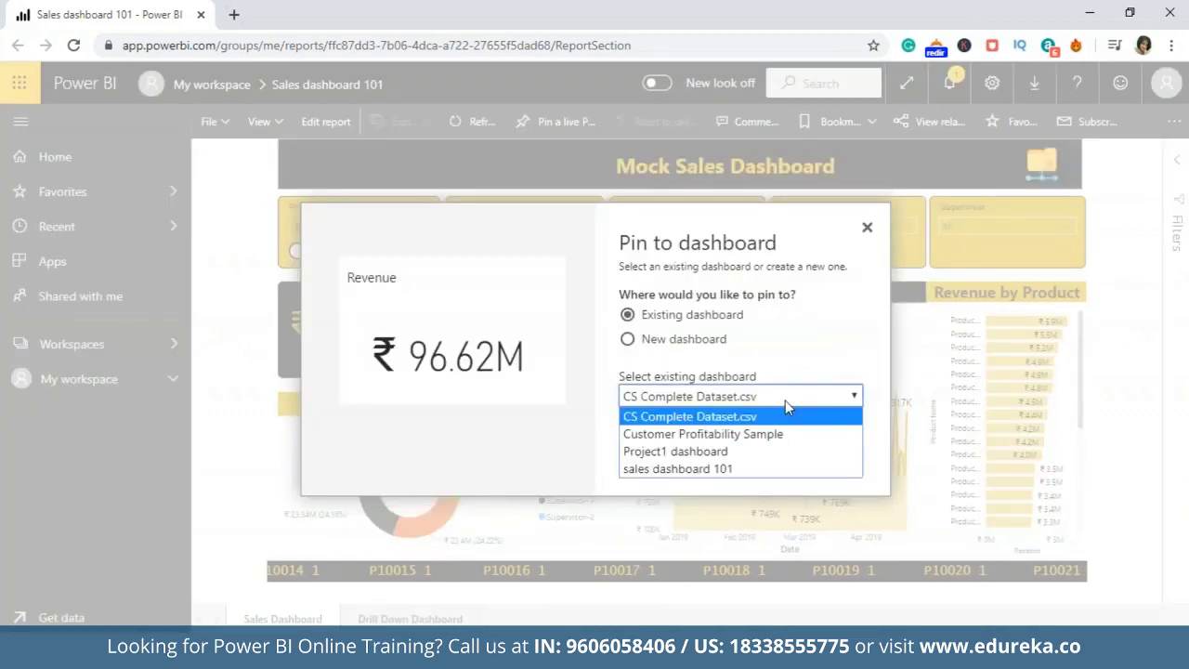
left_click(750, 476)
left_click(762, 464)
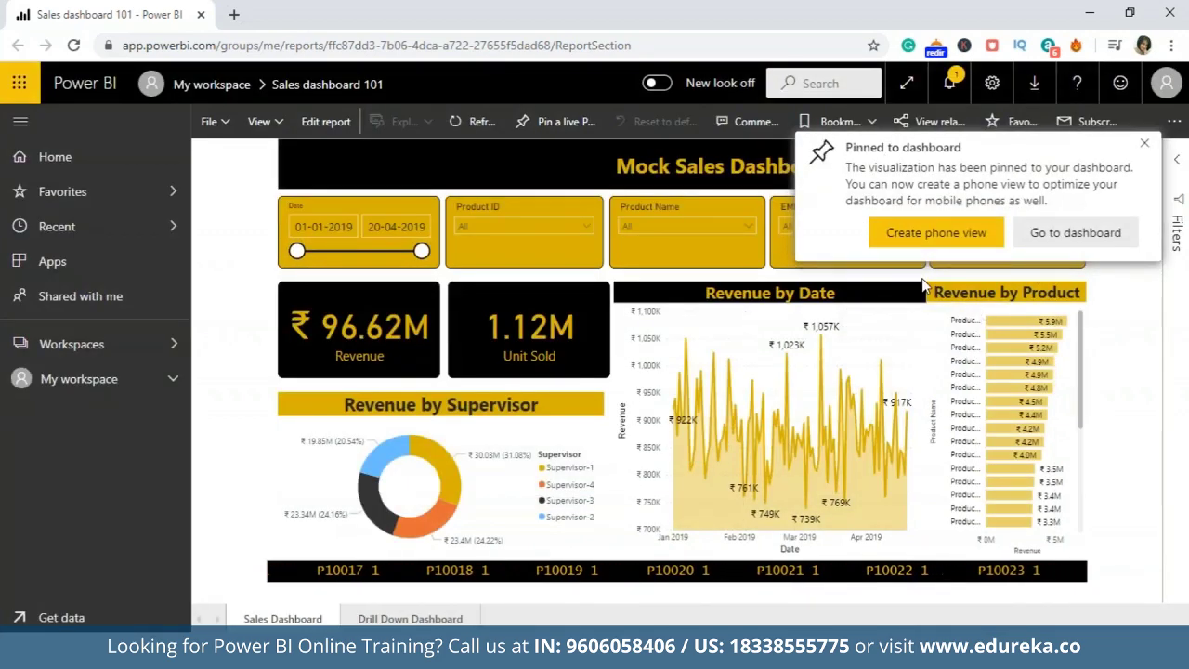
- Review the pinned tiles on the "sales dashboard 101" dashboard and follow the Revenue card to its source report and back
left_click(1076, 233)
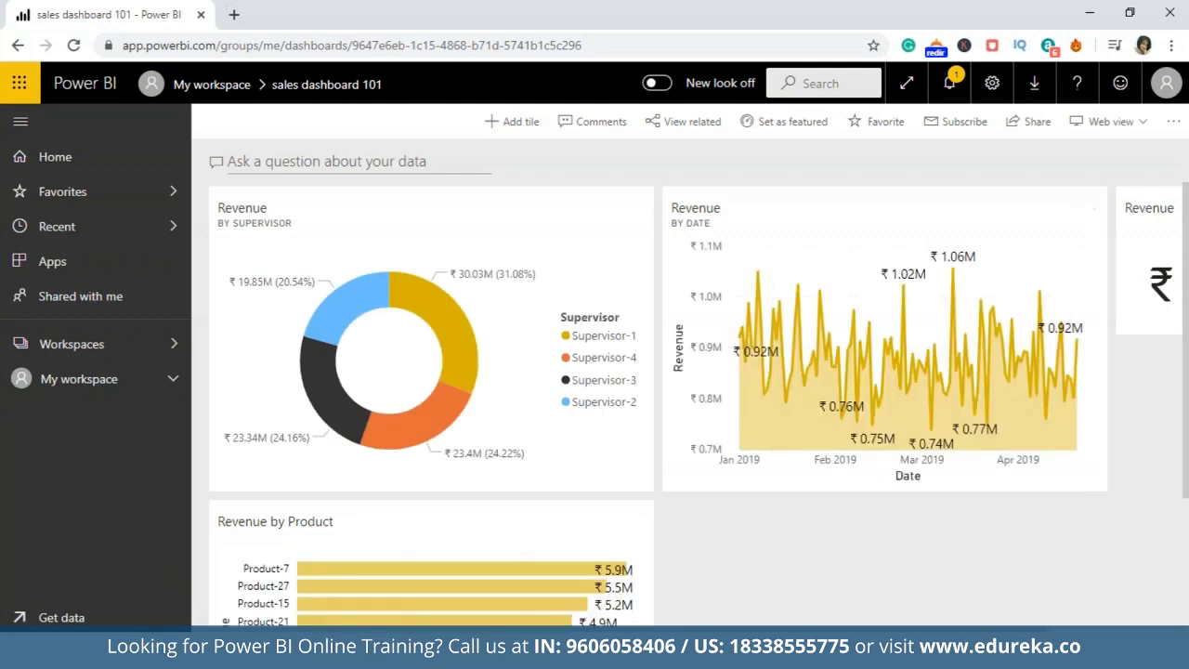
mouse_move(1184, 485)
left_mouse_down()
mouse_move(1184, 591)
mouse_move(1184, 466)
left_mouse_up()
left_click_drag(1040, 628, 1183, 616)
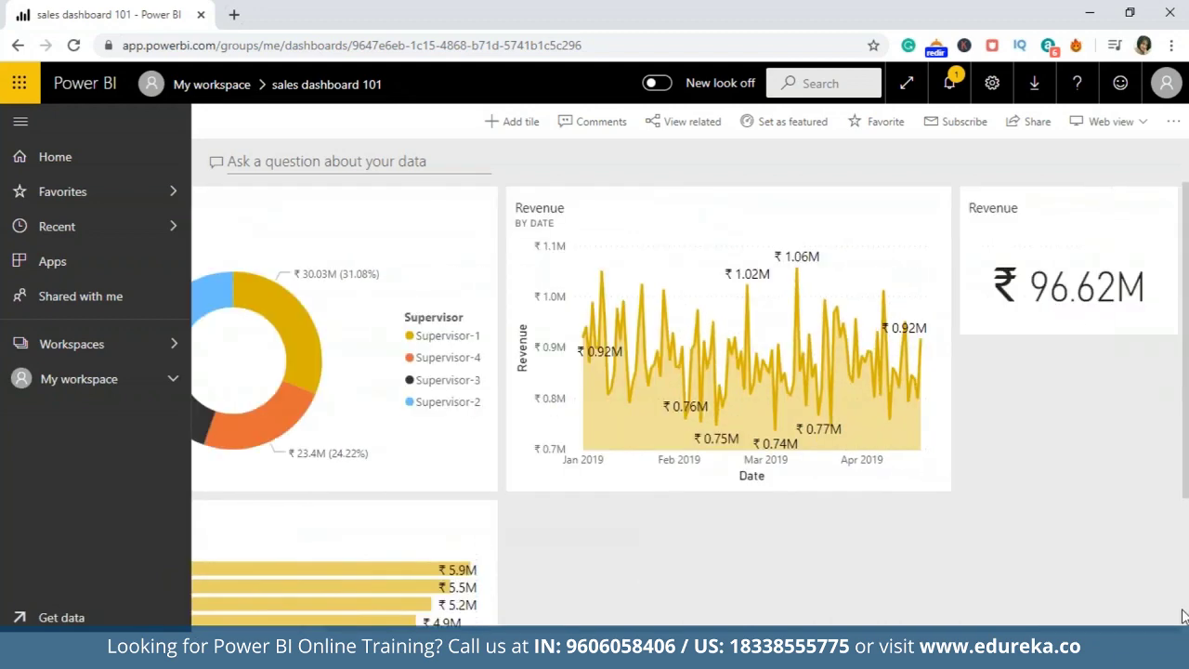
left_click(1048, 233)
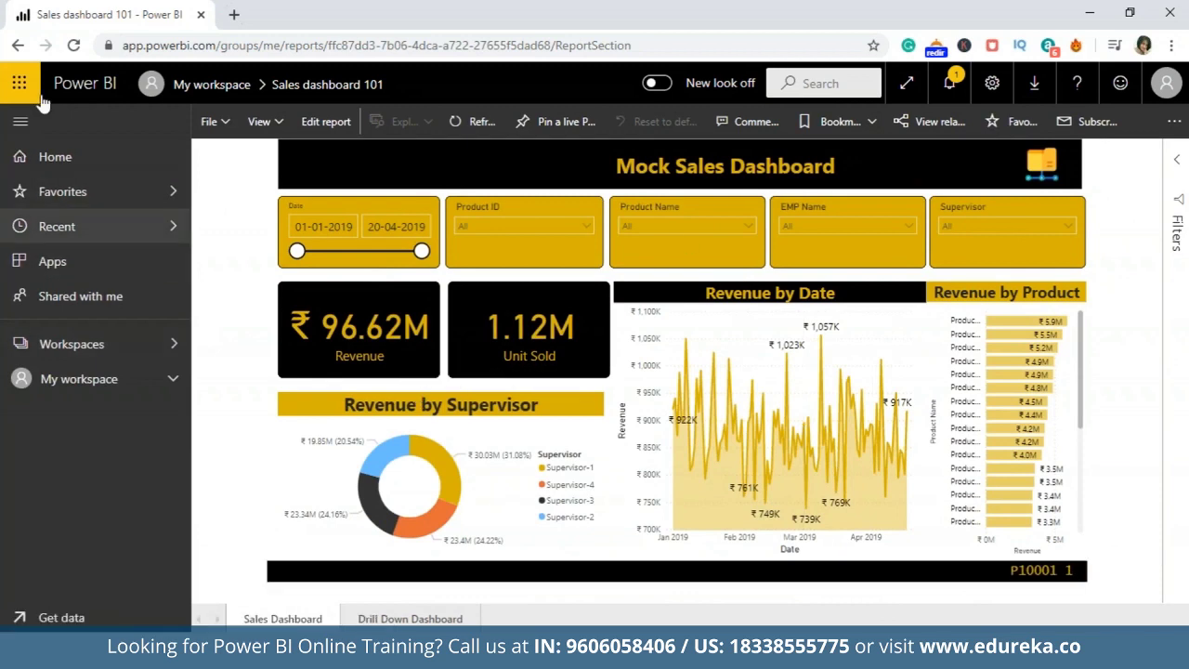
left_click(18, 44)
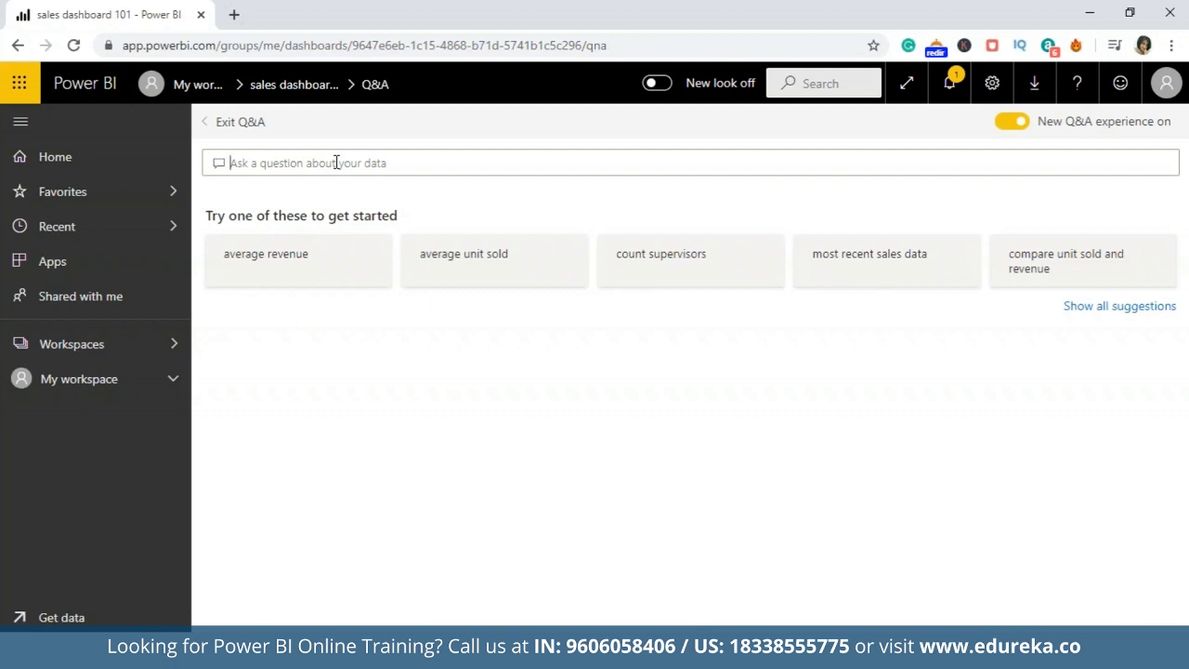
- Ask the dashboard's Q&A for the "average price per unit"
type("average")
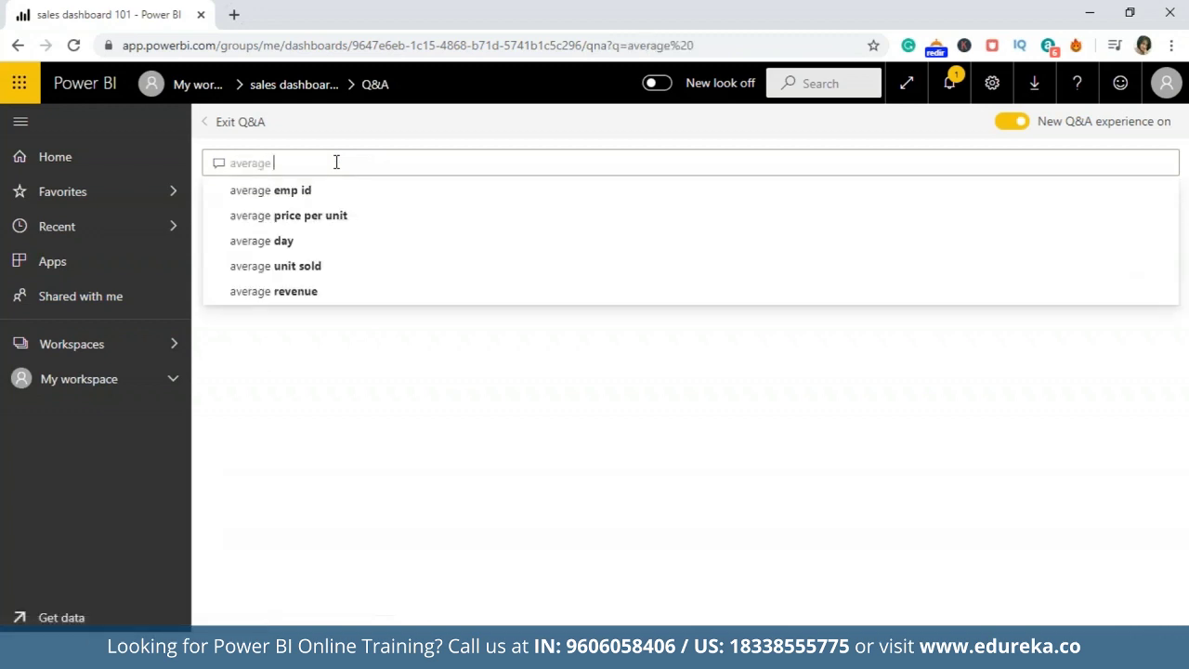
left_click(333, 222)
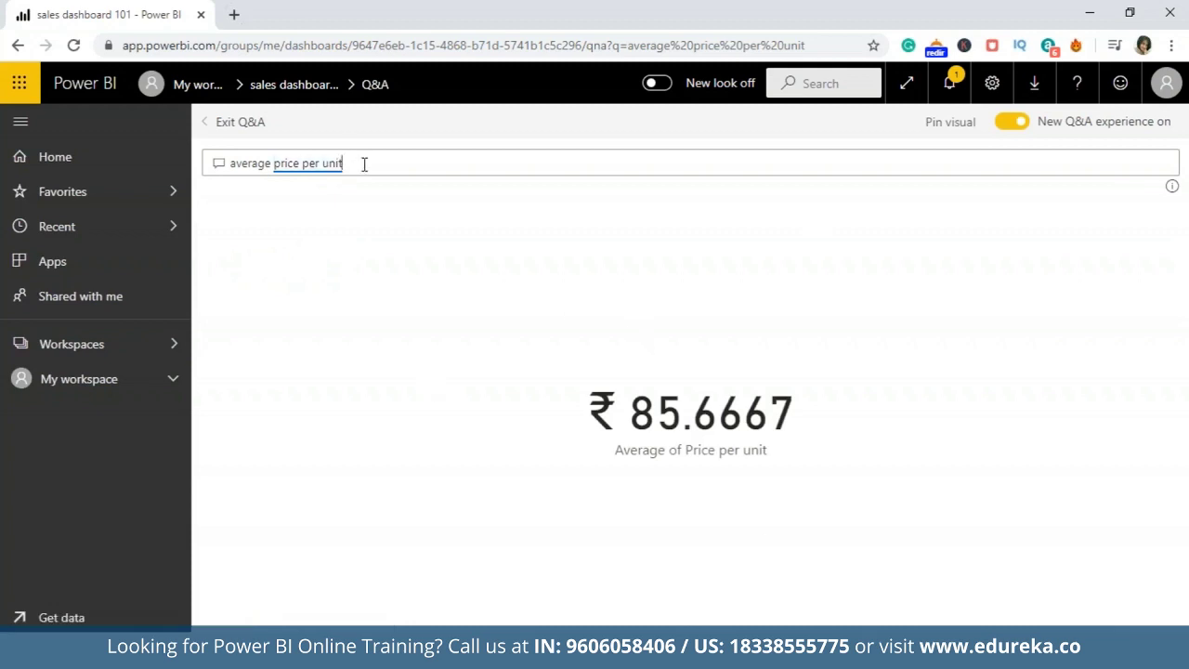
- Ask the dashboard's Q&A for the "top 10 product" and return to the dashboard
key("ctrl+a")
type("top ")
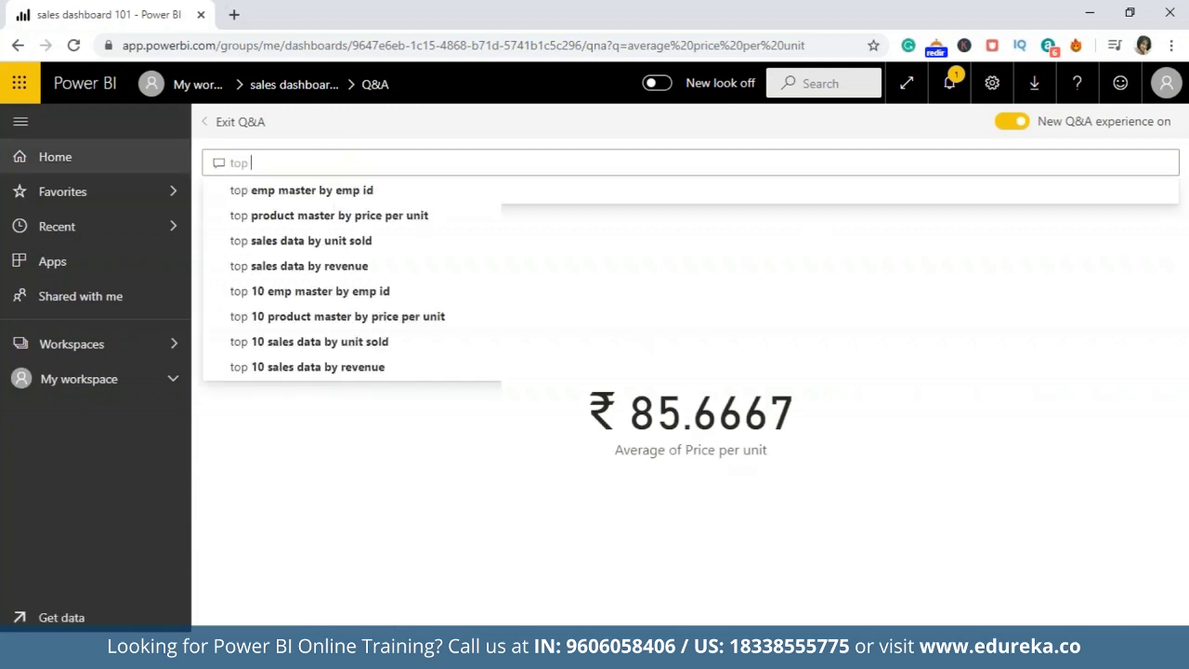
type("10 product")
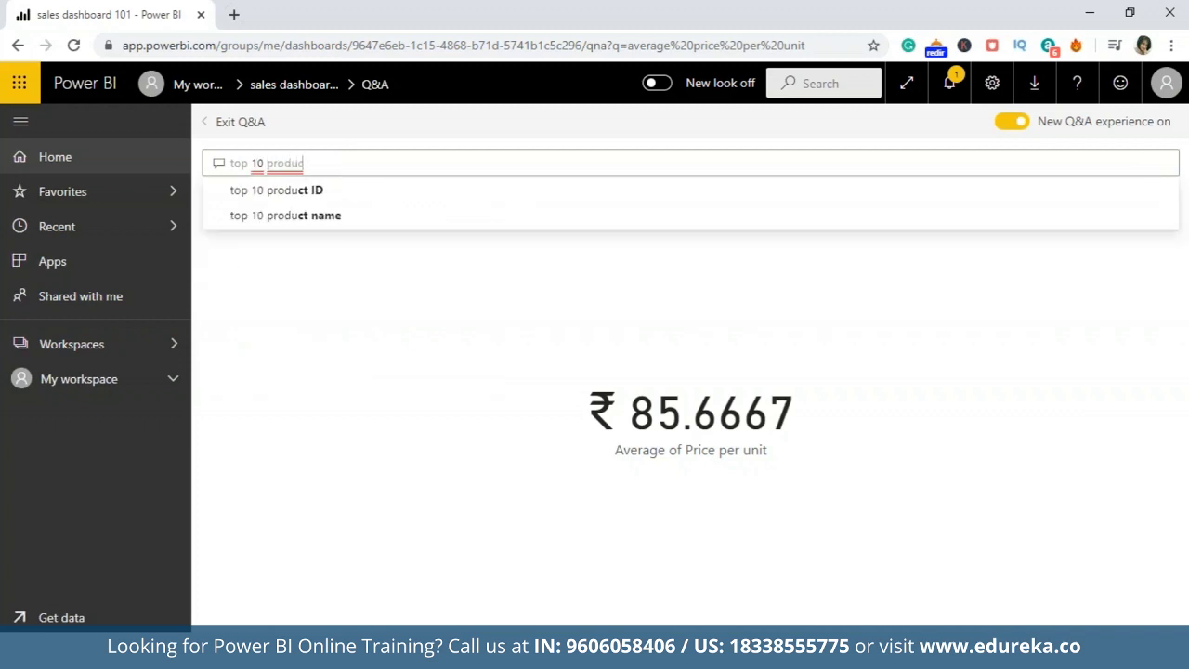
key("Return")
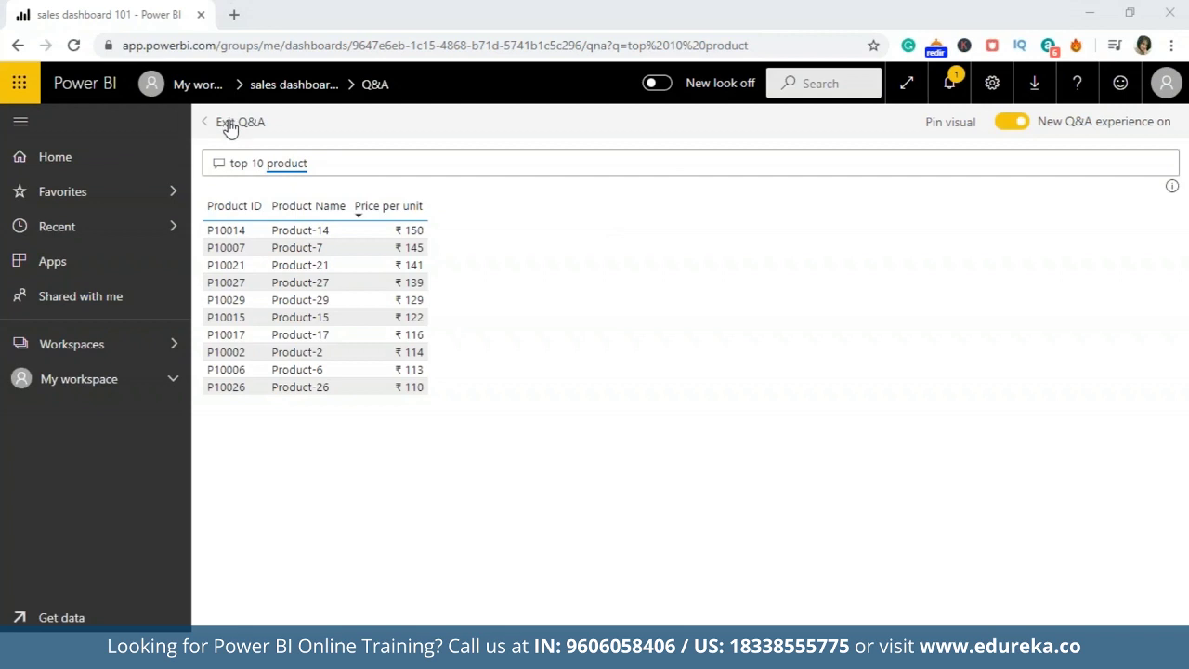
left_click(232, 122)
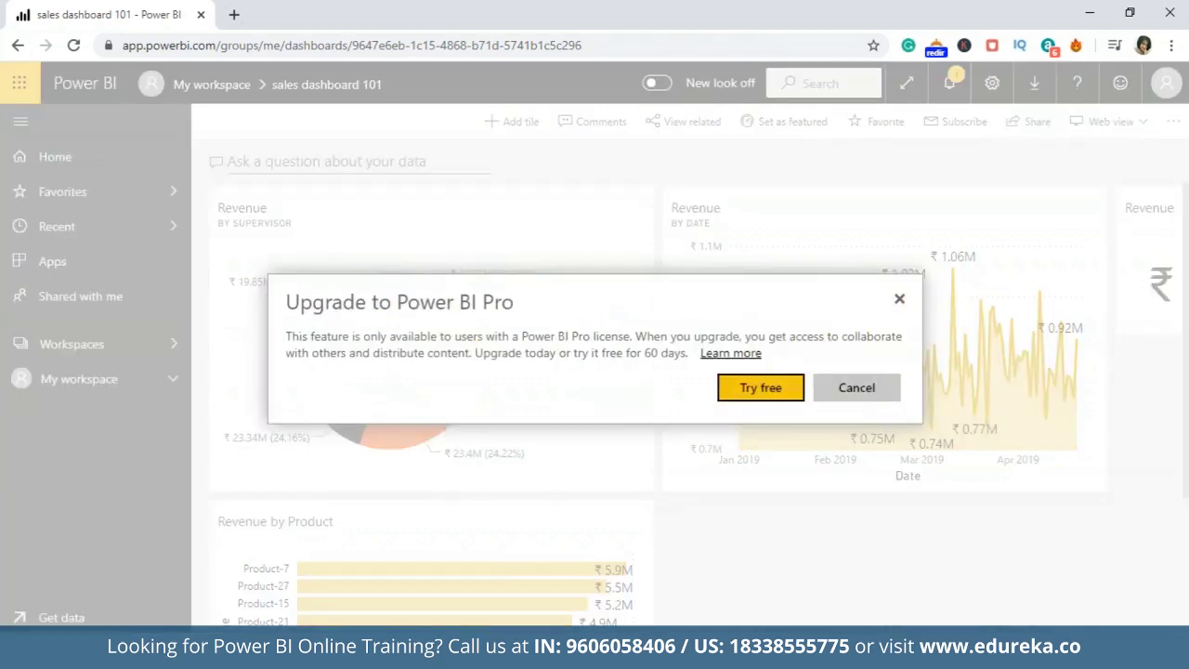
- Dismiss the Power BI Pro upgrade offer and open the source report behind the Revenue by Supervisor donut tile
left_click(901, 301)
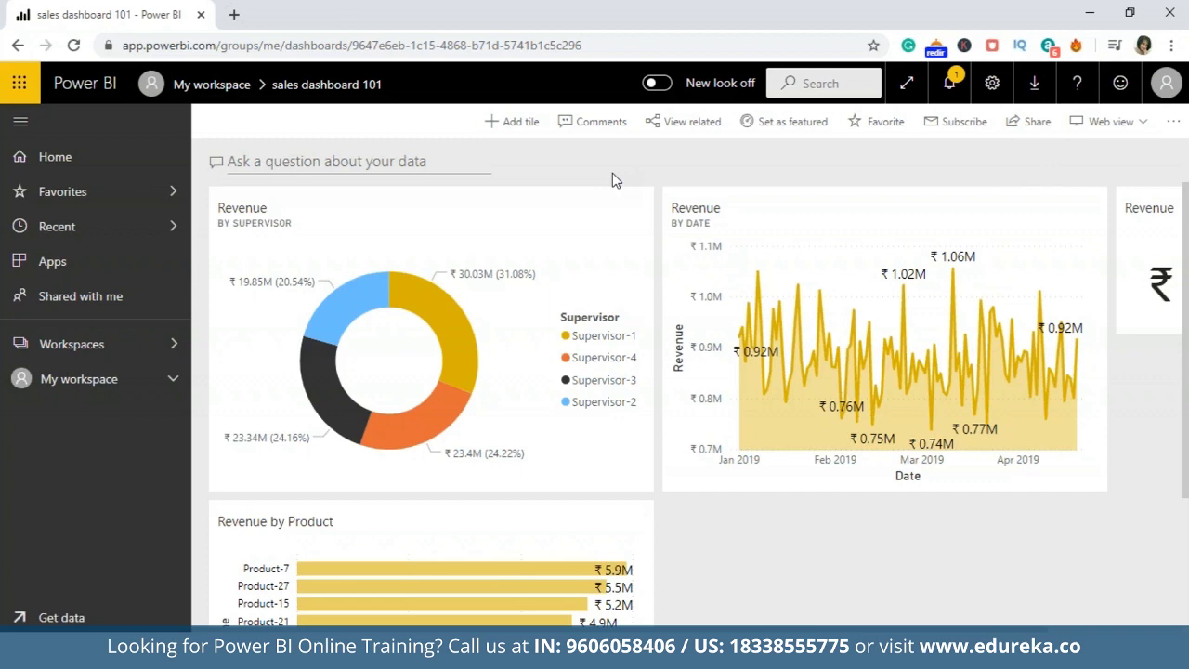
left_click(532, 370)
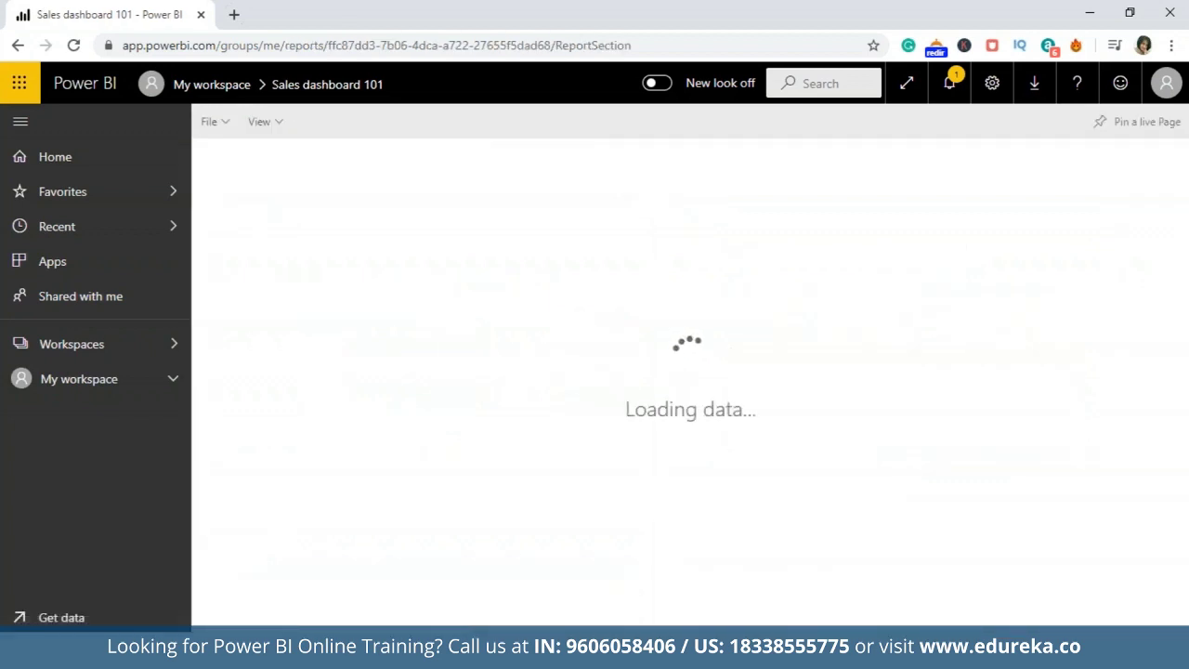